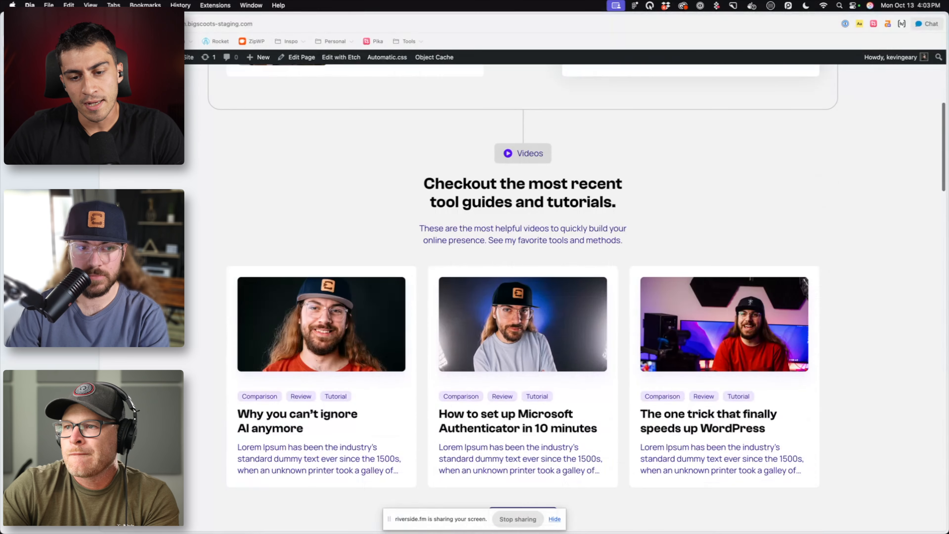
Review the staging homepage from the Videos section down to the current footer and back to the hero
{"action": "scroll", "coordinate": [523, 262], "scroll_direction": "down", "scroll_amount": 5}
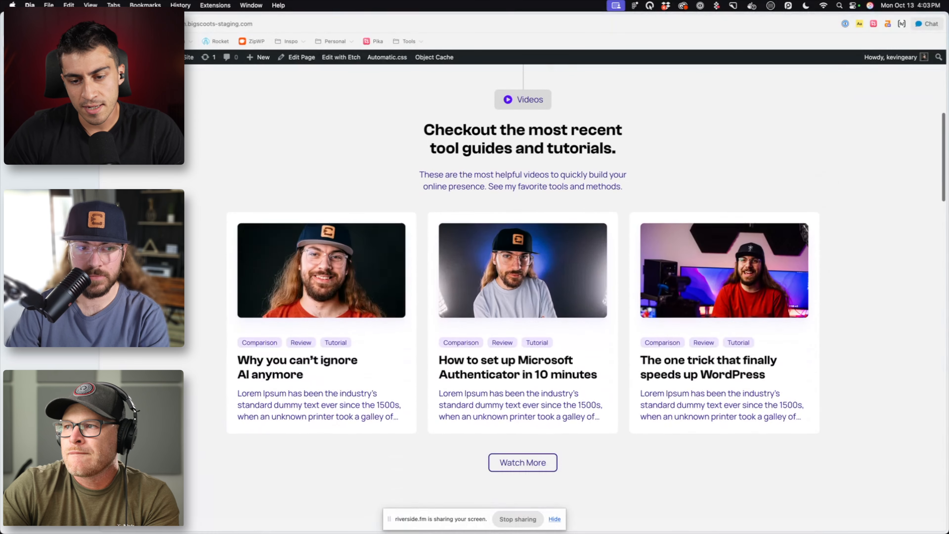
{"action": "scroll", "coordinate": [523, 299], "scroll_direction": "down", "scroll_amount": 10}
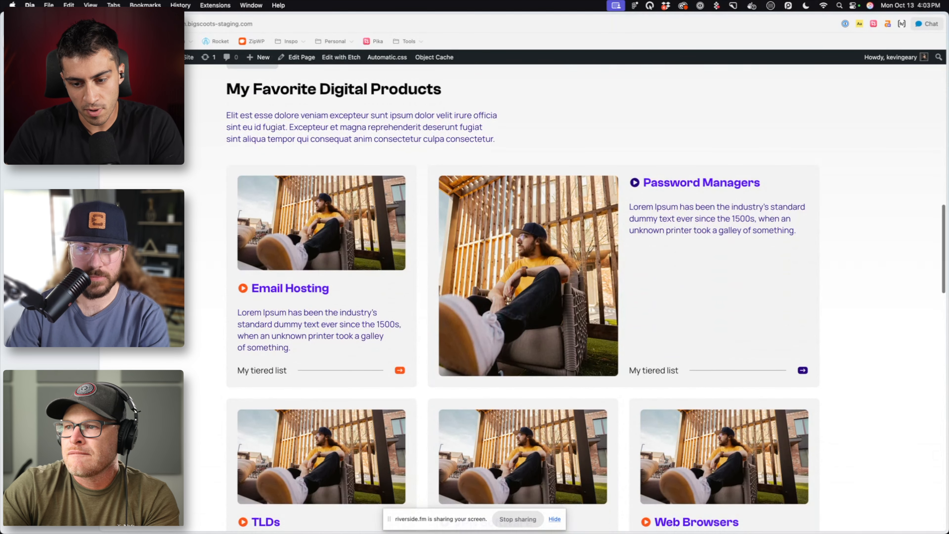
{"action": "scroll", "coordinate": [523, 299], "scroll_direction": "down", "scroll_amount": 3}
{"action": "scroll", "coordinate": [523, 299], "scroll_direction": "down", "scroll_amount": 15}
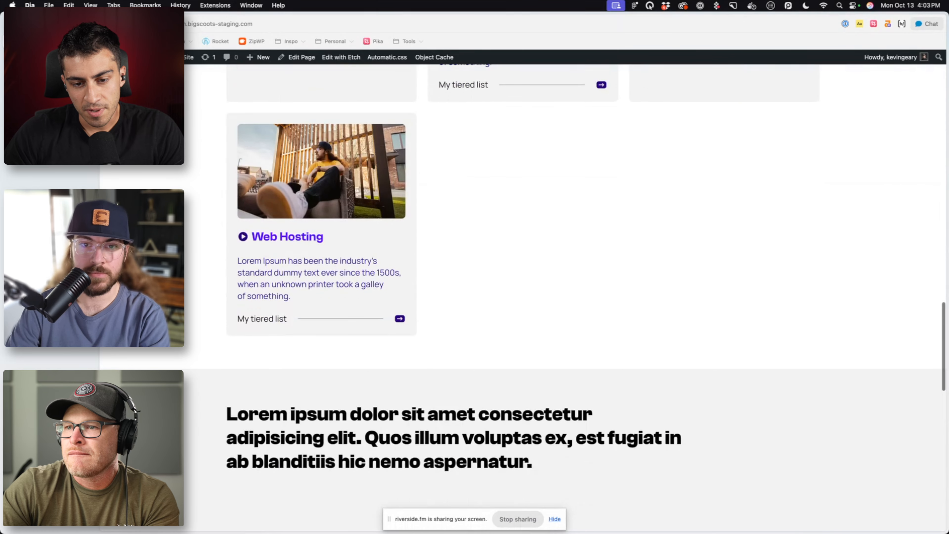
{"action": "scroll", "coordinate": [278, 314], "scroll_direction": "down", "scroll_amount": 5}
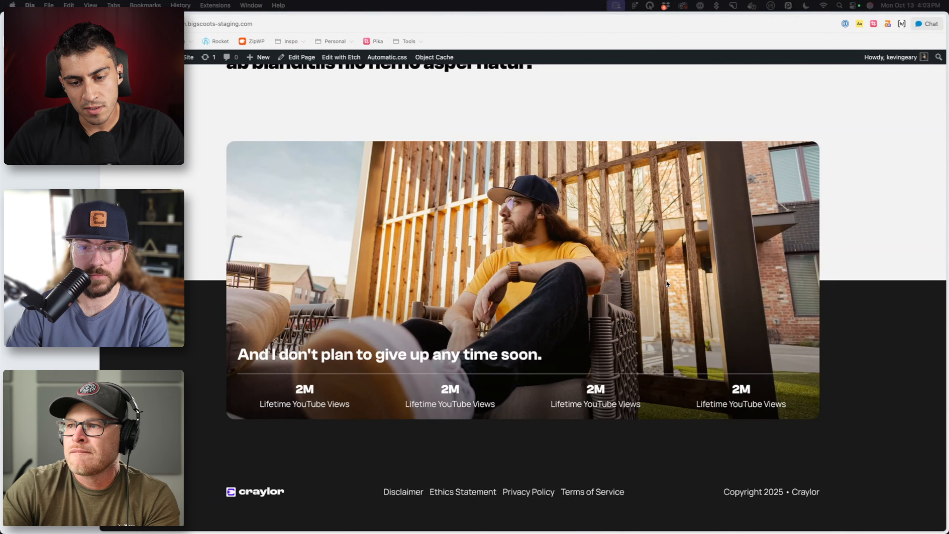
{"action": "scroll", "coordinate": [665, 283], "scroll_direction": "up", "scroll_amount": 10}
{"action": "scroll", "coordinate": [666, 284], "scroll_direction": "up", "scroll_amount": 10}
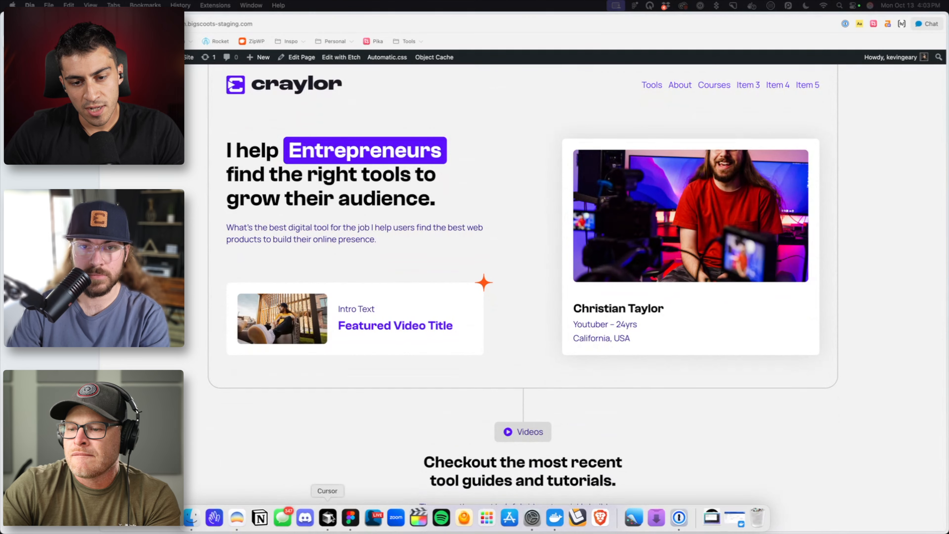
Switch to Figma and examine the footer design below the stats section of the homepage mockup
{"action": "left_click", "coordinate": [350, 517]}
{"action": "scroll", "coordinate": [512, 307], "scroll_direction": "up", "scroll_amount": 10}
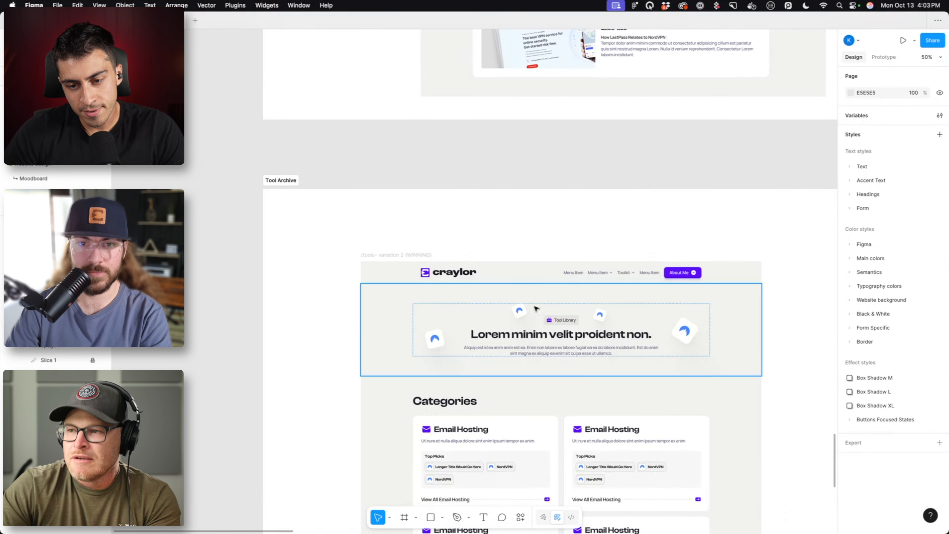
{"action": "scroll", "coordinate": [511, 308], "scroll_direction": "up", "scroll_amount": 10}
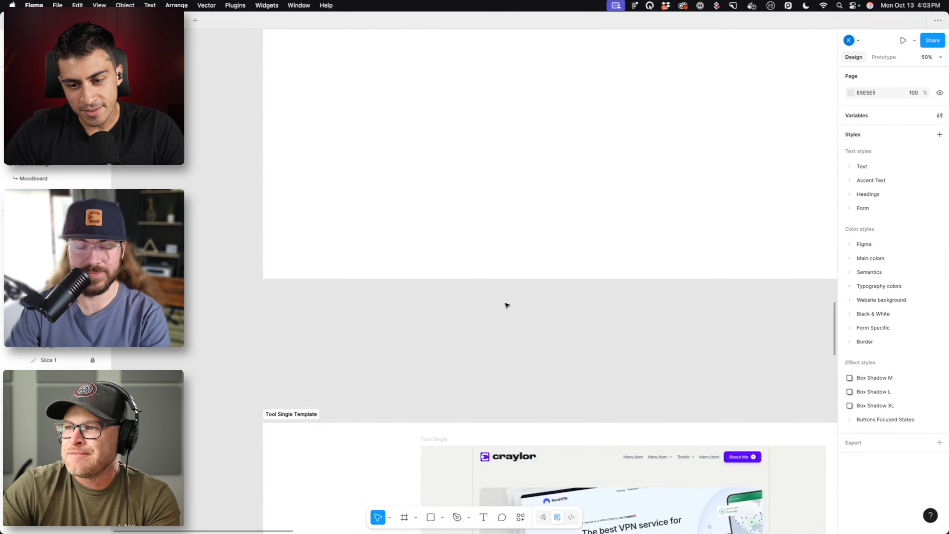
{"action": "scroll", "coordinate": [507, 305], "scroll_direction": "up", "scroll_amount": 10}
{"action": "scroll", "coordinate": [507, 304], "scroll_direction": "left", "scroll_amount": 10}
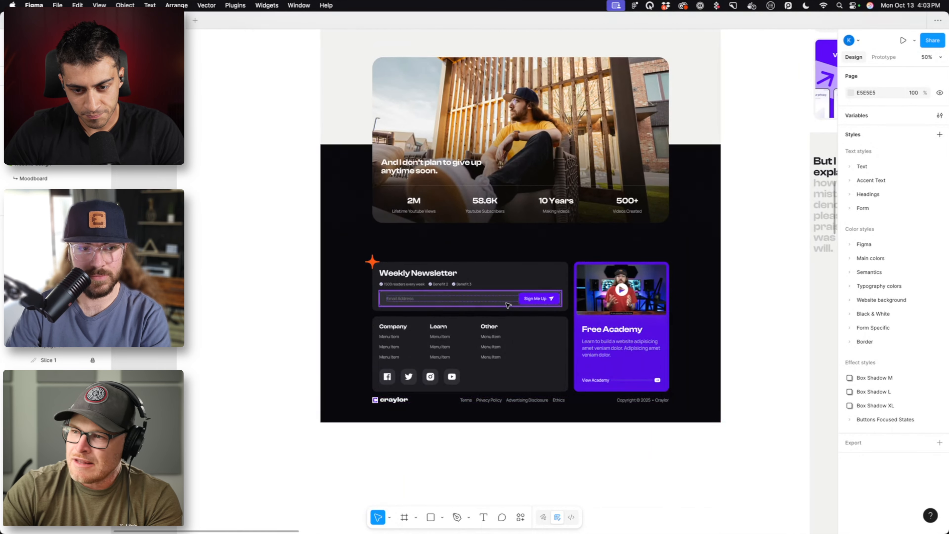
{"action": "key", "text": "shift+0"}
{"action": "scroll", "coordinate": [493, 306], "scroll_direction": "down", "scroll_amount": 5}
{"action": "scroll", "coordinate": [494, 306], "scroll_direction": "right", "scroll_amount": 4}
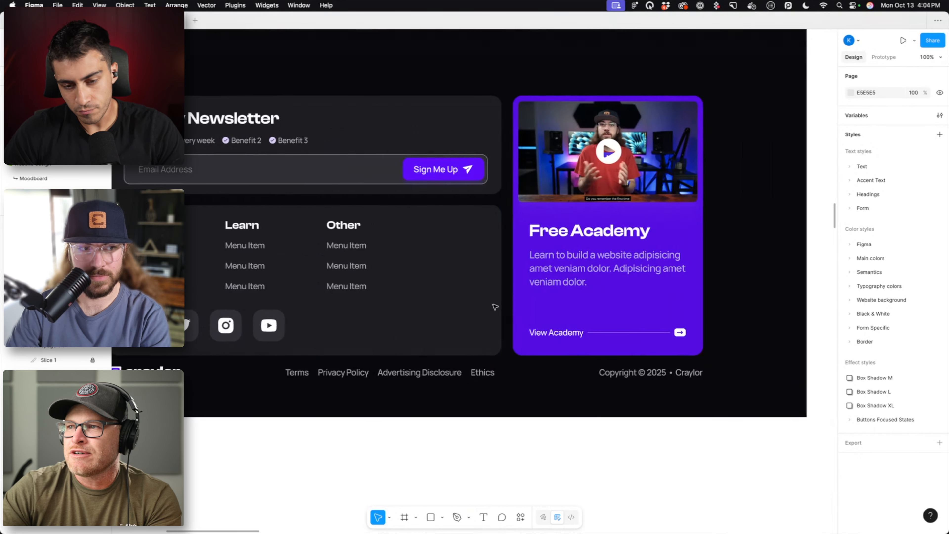
{"action": "scroll", "coordinate": [495, 307], "scroll_direction": "left", "scroll_amount": 4}
{"action": "key", "text": "super+minus"}
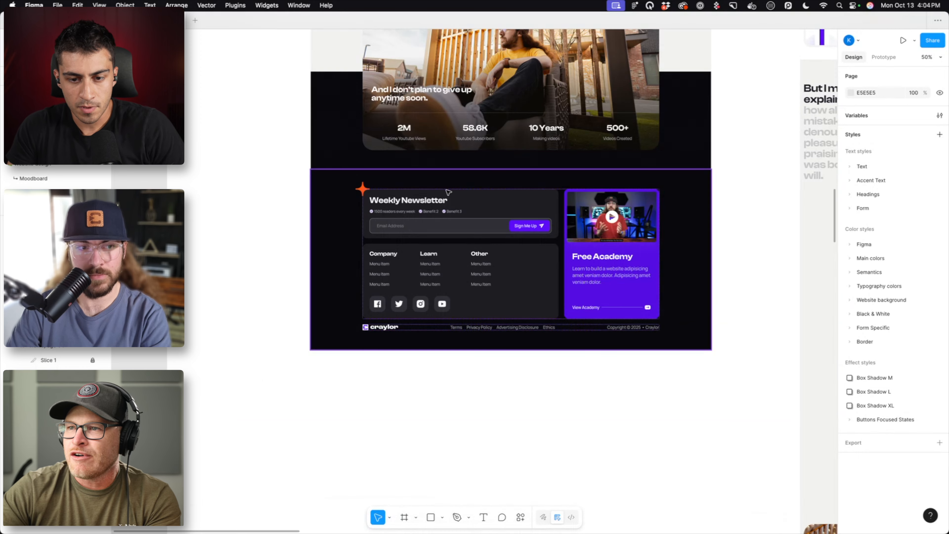
Select the Footer component containing the newsletter, menu and Free Academy cards
{"action": "left_click", "coordinate": [360, 172]}
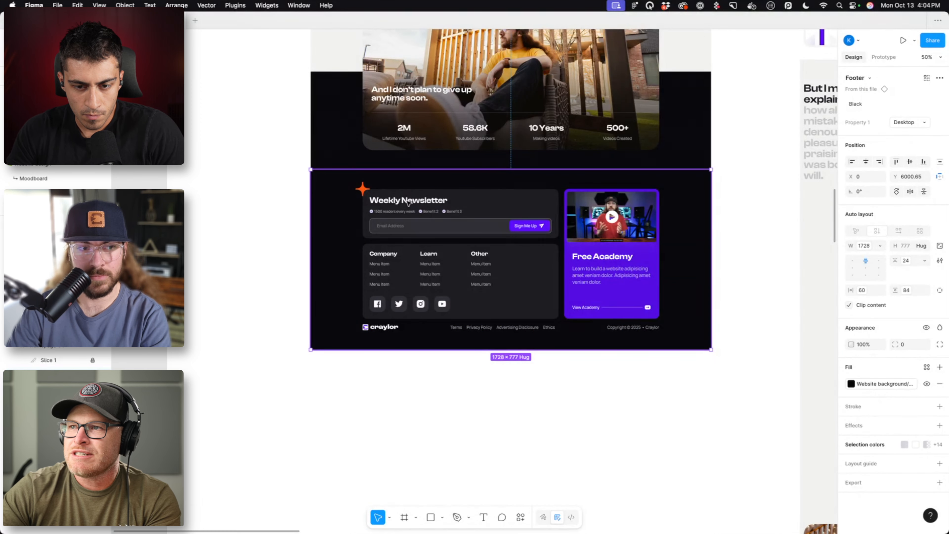
{"action": "left_click", "coordinate": [328, 93]}
{"action": "left_click", "coordinate": [442, 201]}
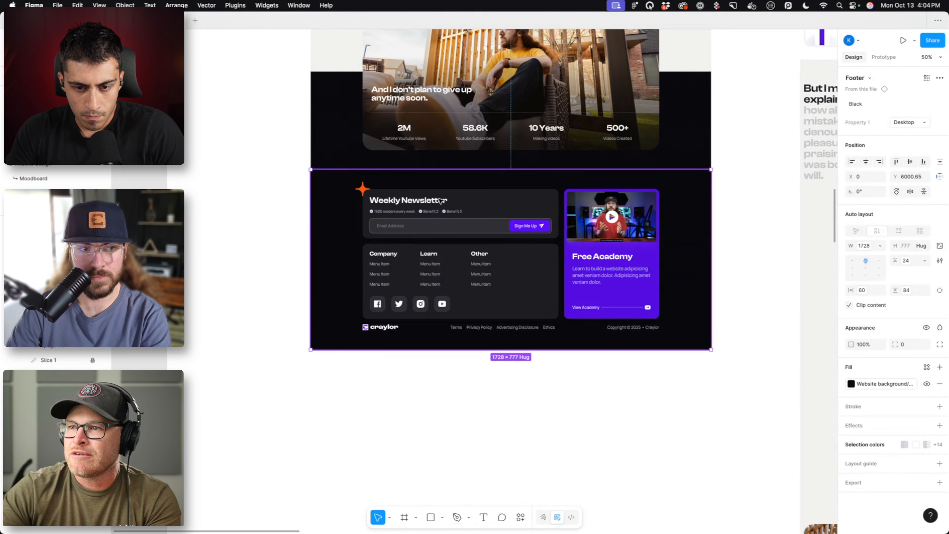
Switch to the browser, edit the homepage with Etch and open the Index template
{"action": "mouse_move", "coordinate": [383, 532]}
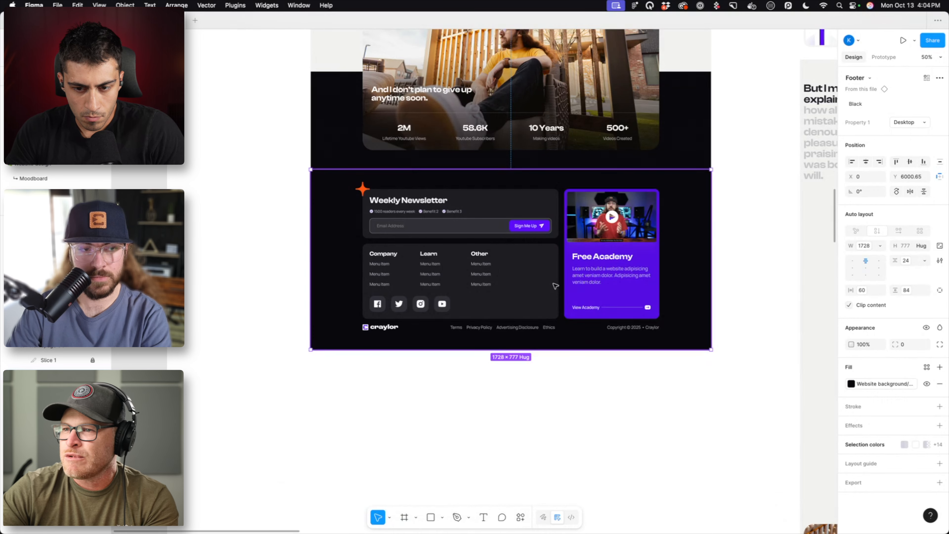
{"action": "left_click", "coordinate": [237, 523]}
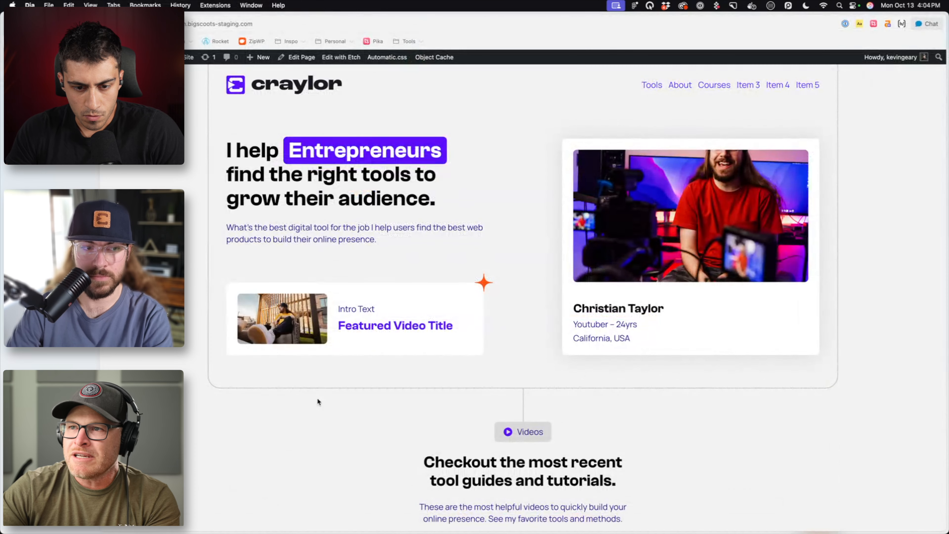
{"action": "left_click", "coordinate": [336, 57]}
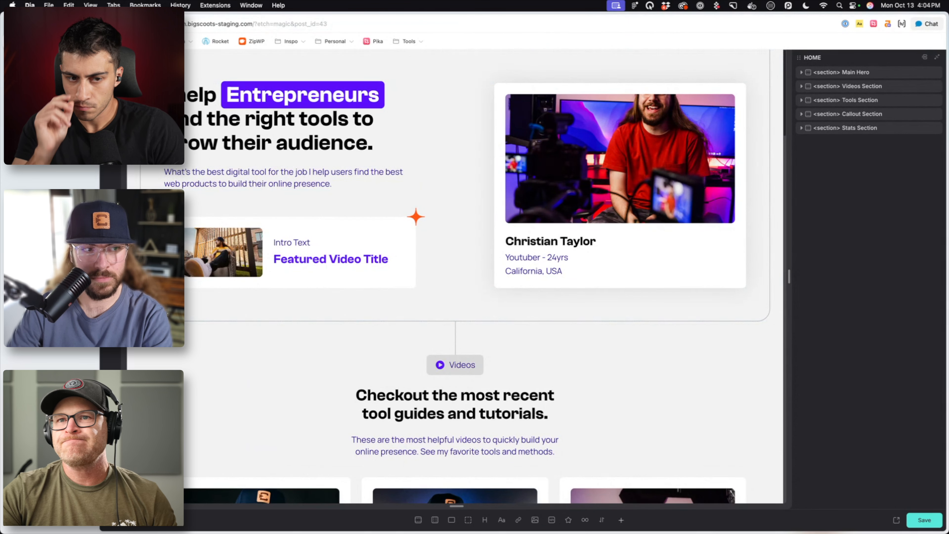
{"action": "left_click", "coordinate": [110, 101]}
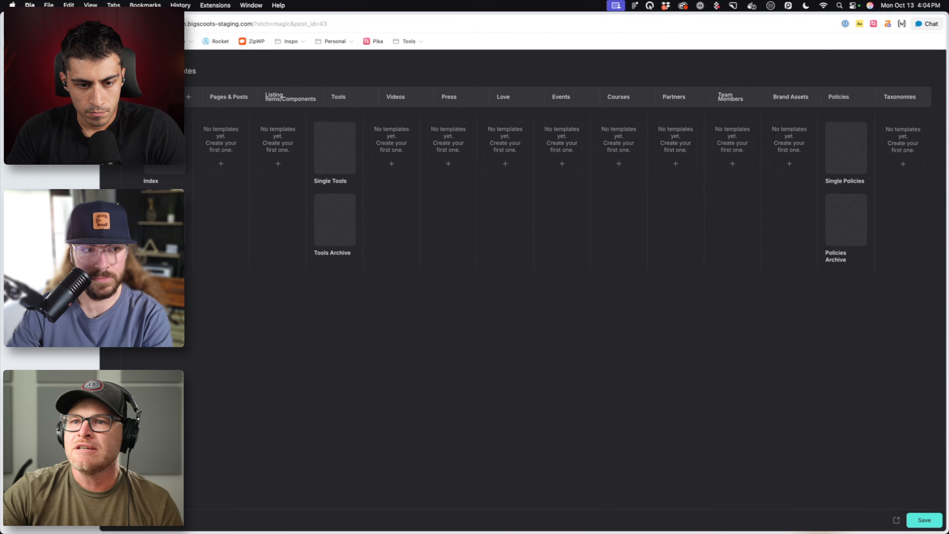
{"action": "left_click", "coordinate": [165, 149]}
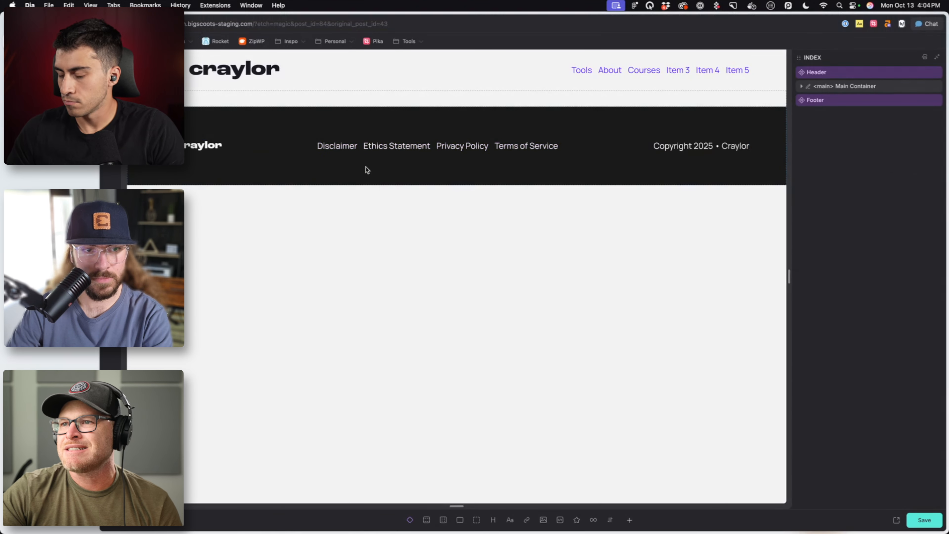
Open the Index template's Footer component for editing
{"action": "left_click", "coordinate": [807, 100]}
{"action": "right_click", "coordinate": [848, 100]}
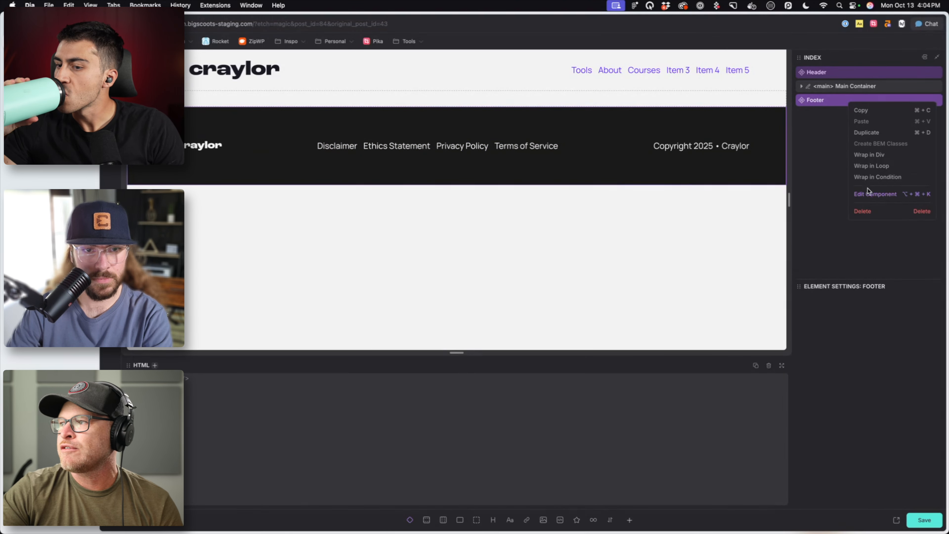
{"action": "left_click", "coordinate": [866, 195]}
Inspect the footer's nested structure: the container, Meta div, logo, Footer Nav and copyright elements
{"action": "left_click", "coordinate": [883, 129]}
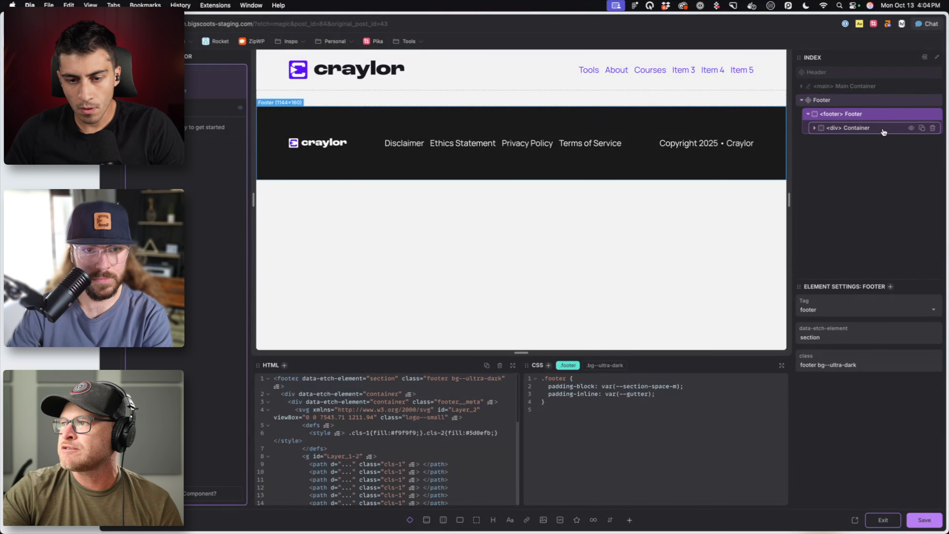
{"action": "left_click", "coordinate": [878, 144]}
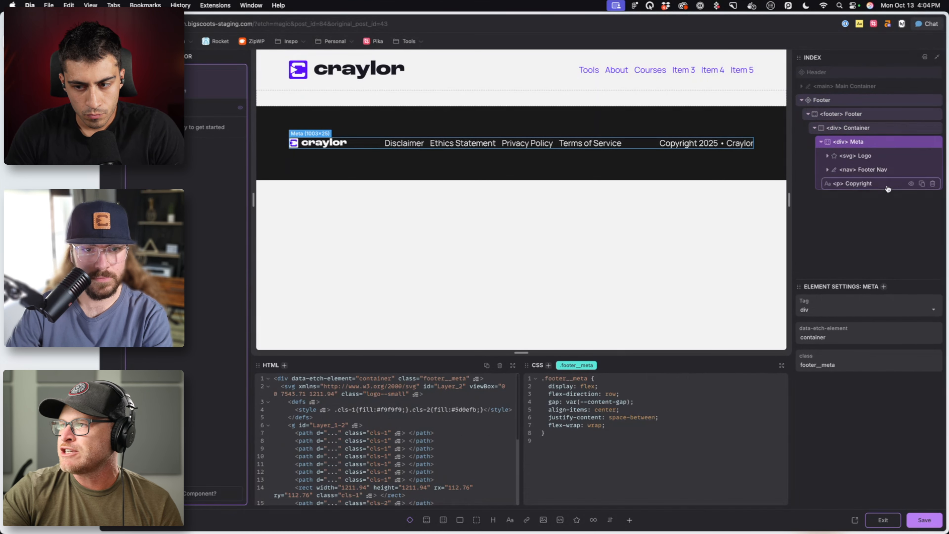
{"action": "left_click", "coordinate": [878, 183]}
{"action": "left_click", "coordinate": [878, 169]}
{"action": "left_click", "coordinate": [877, 156]}
{"action": "left_click", "coordinate": [882, 141]}
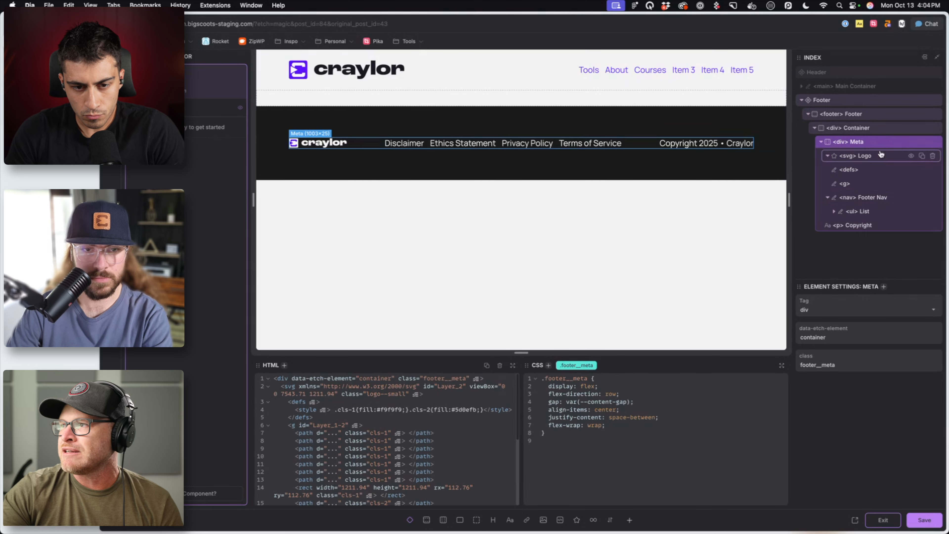
{"action": "left_click", "coordinate": [869, 131]}
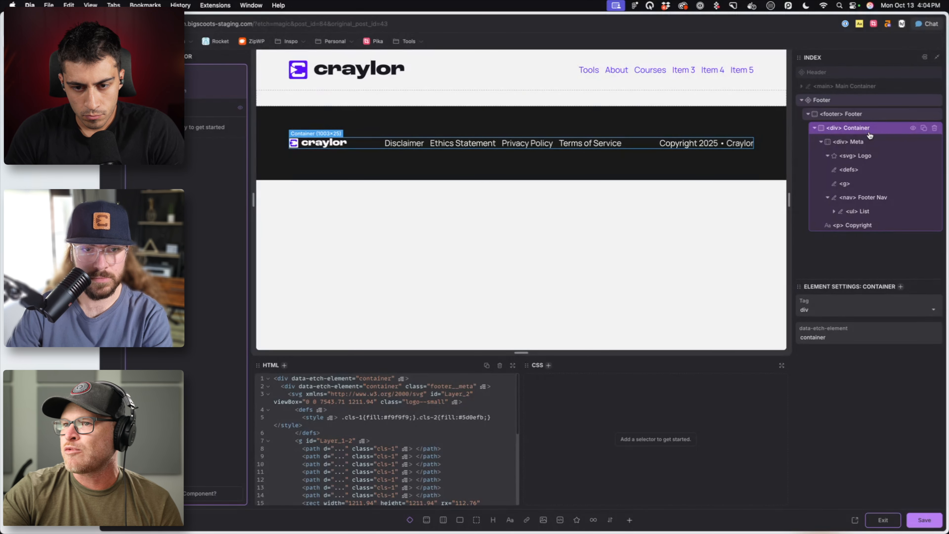
Add a container to the footer element, place it above the existing container and rename it Main
{"action": "left_click", "coordinate": [867, 114]}
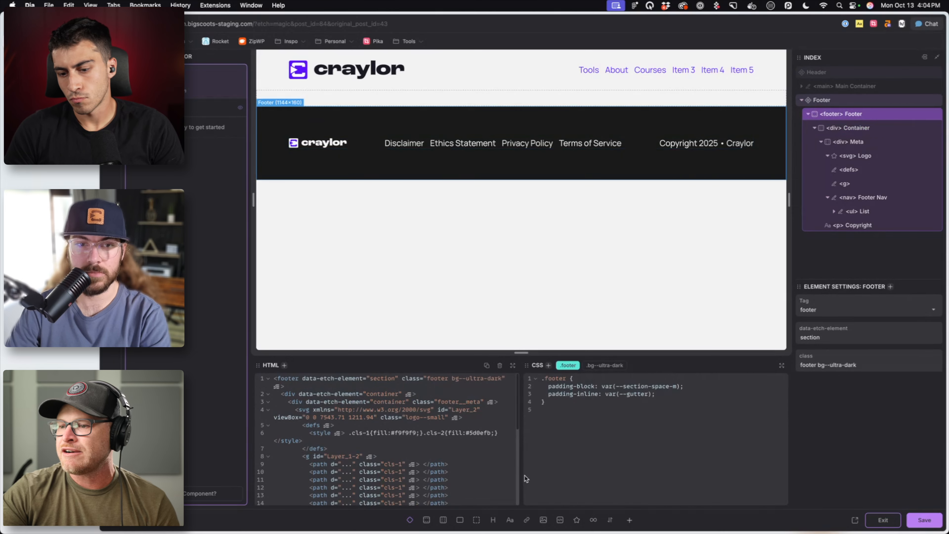
{"action": "left_click", "coordinate": [475, 518]}
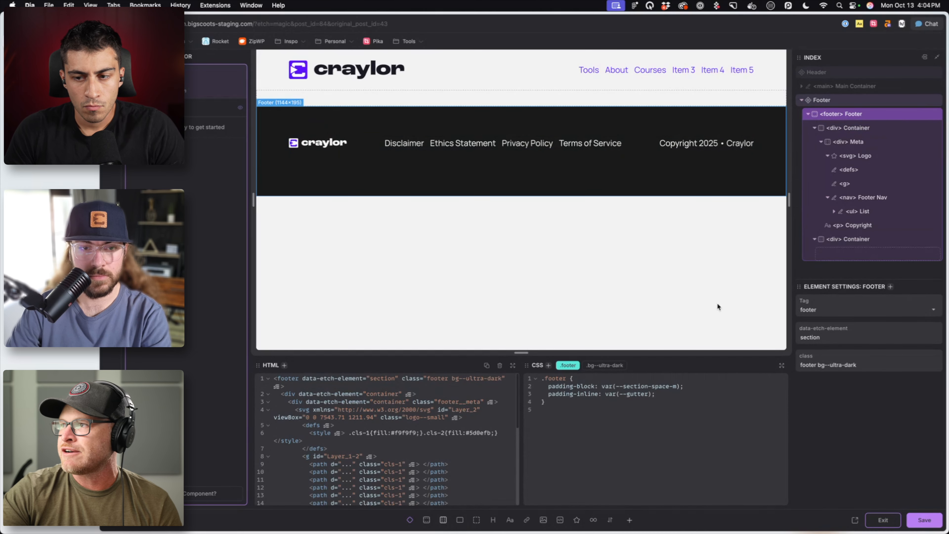
{"action": "left_click_drag", "start_coordinate": [881, 239], "coordinate": [875, 132]}
{"action": "double_click", "coordinate": [859, 128]}
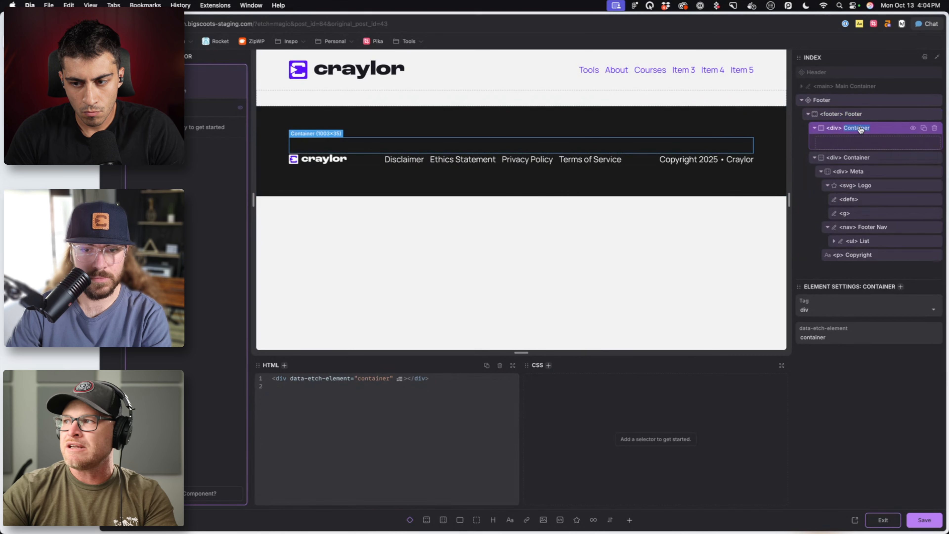
{"action": "type", "text": "Main"}
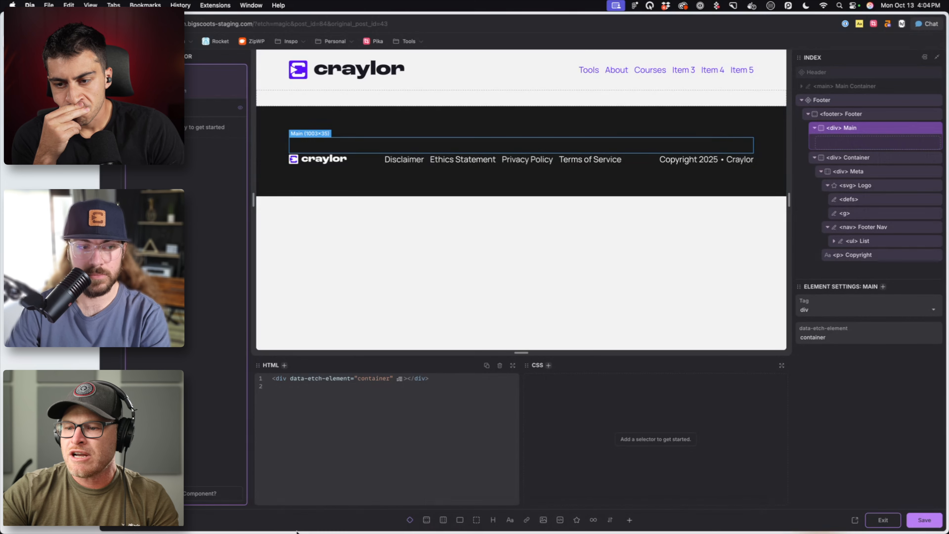
Switch to Figma and examine the footer's card layout at 100% zoom
{"action": "left_click", "coordinate": [348, 521]}
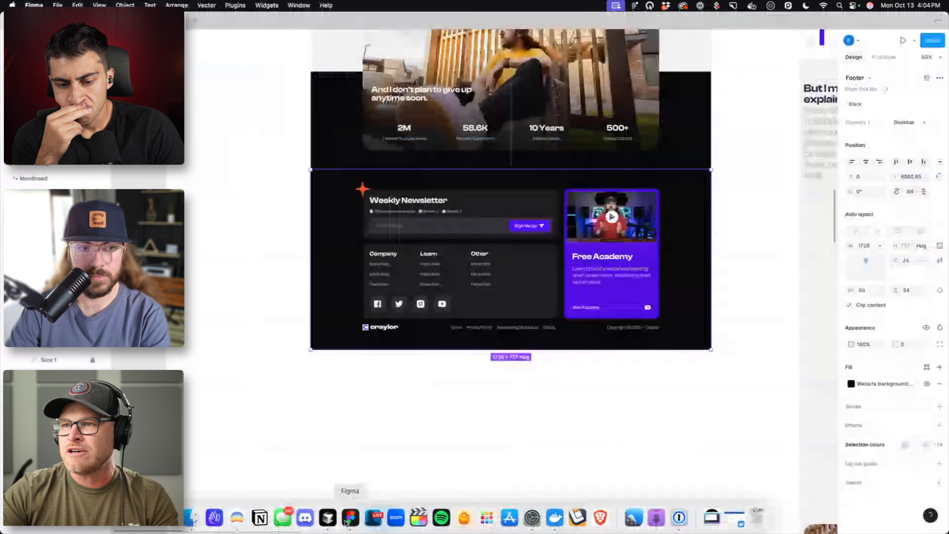
{"action": "scroll", "coordinate": [456, 241], "scroll_direction": "right", "scroll_amount": 5}
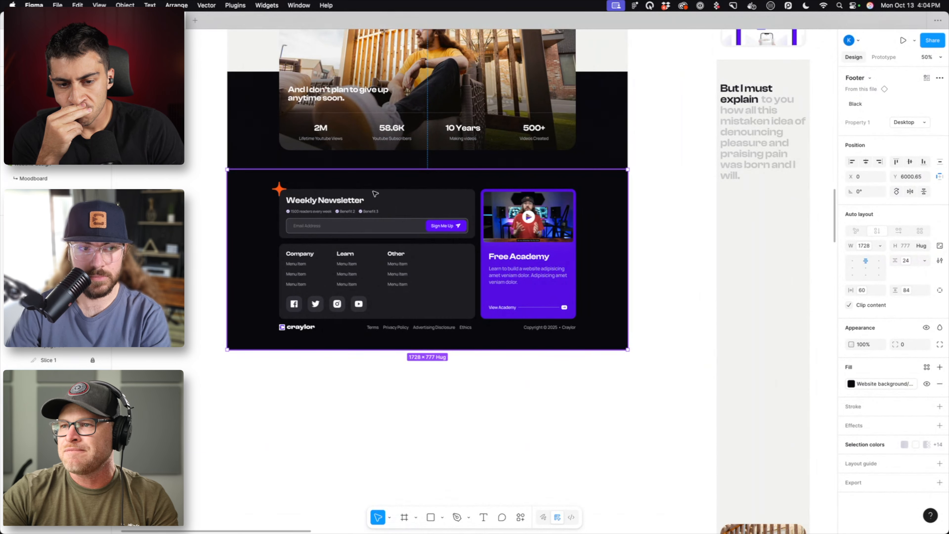
{"action": "scroll", "coordinate": [373, 191], "scroll_direction": "left", "scroll_amount": 1}
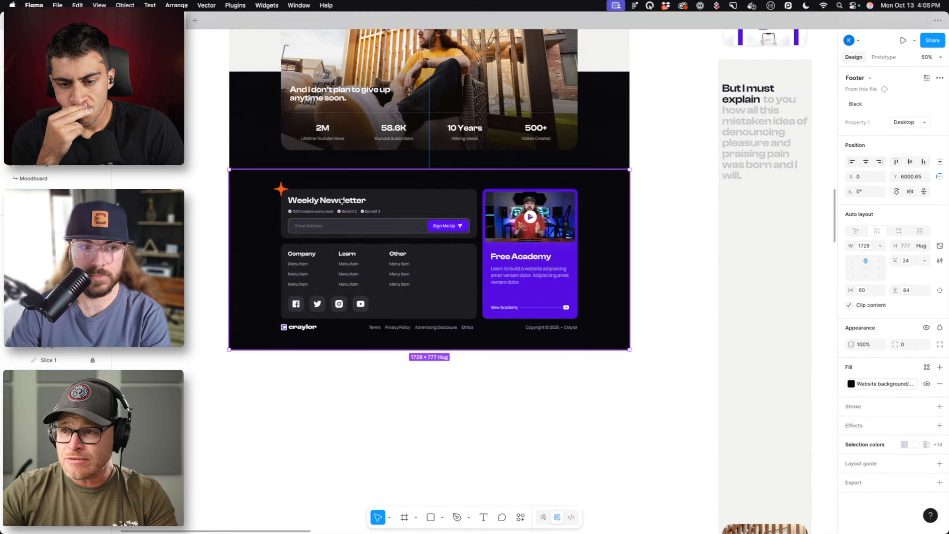
{"action": "key", "text": "shift+0"}
{"action": "scroll", "coordinate": [342, 202], "scroll_direction": "left", "scroll_amount": 5}
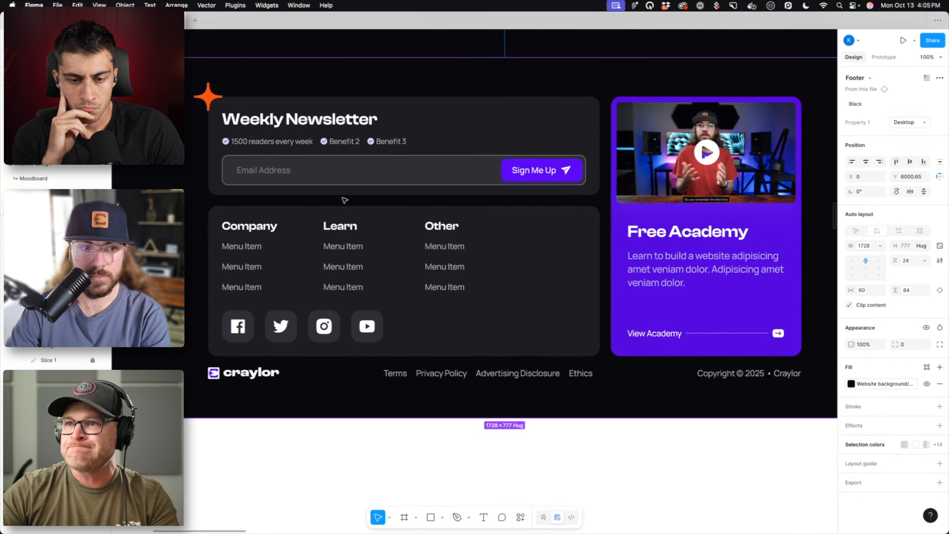
Add a text note below the footer outlining its grid areas, with rows "newsletter newsletter slot", "nav nav slot" and "nav nav slot"
{"action": "key", "text": "t"}
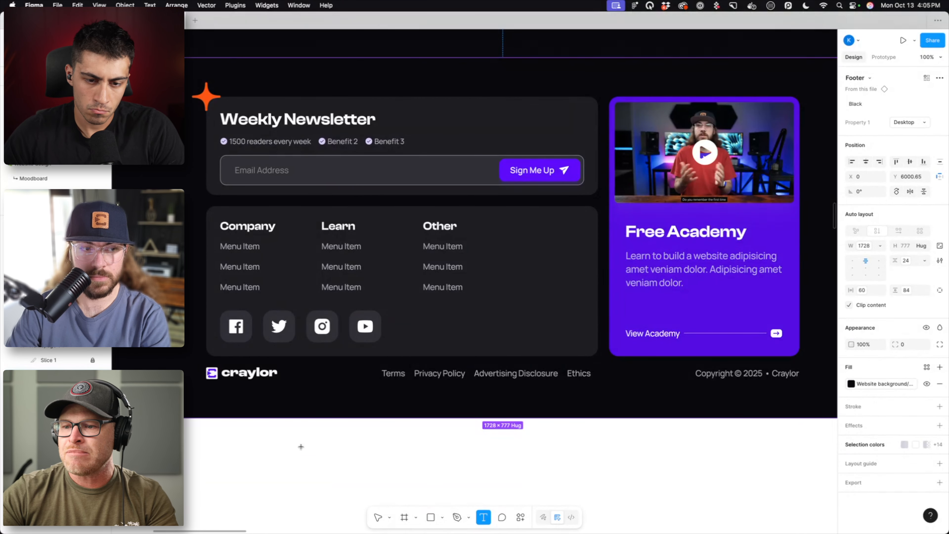
{"action": "left_click", "coordinate": [301, 449]}
{"action": "scroll", "coordinate": [370, 455], "scroll_direction": "down", "scroll_amount": 1}
{"action": "scroll", "coordinate": [371, 456], "scroll_direction": "down", "scroll_amount": 1}
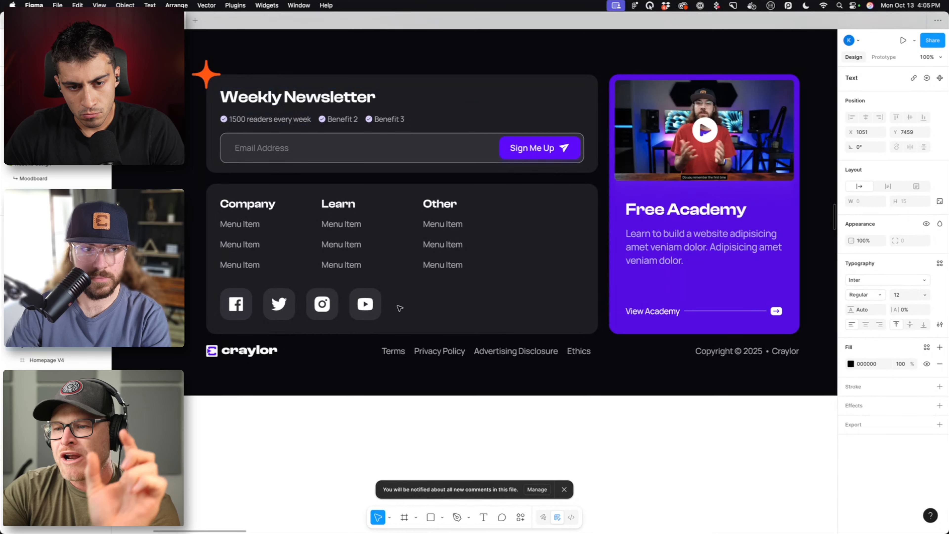
{"action": "type", "text": "ter"}
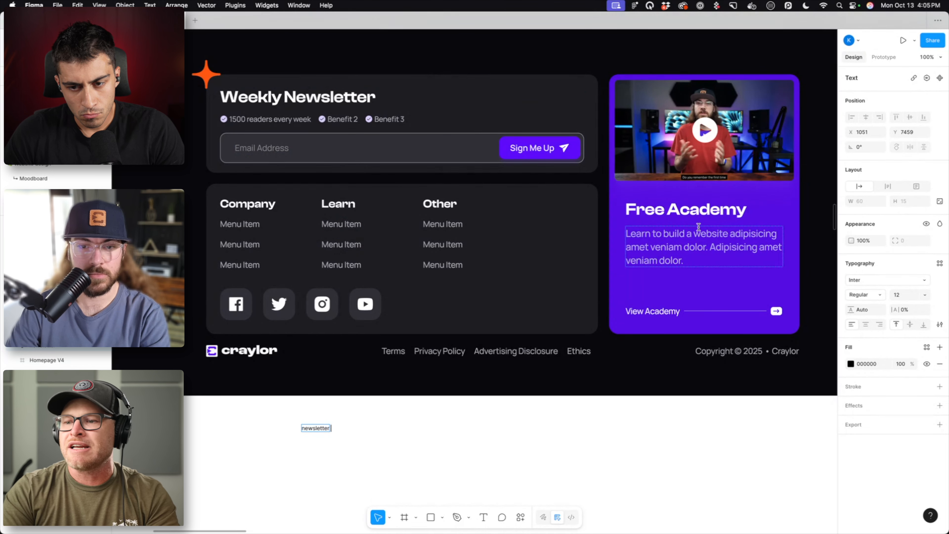
{"action": "type", "text": "new"}
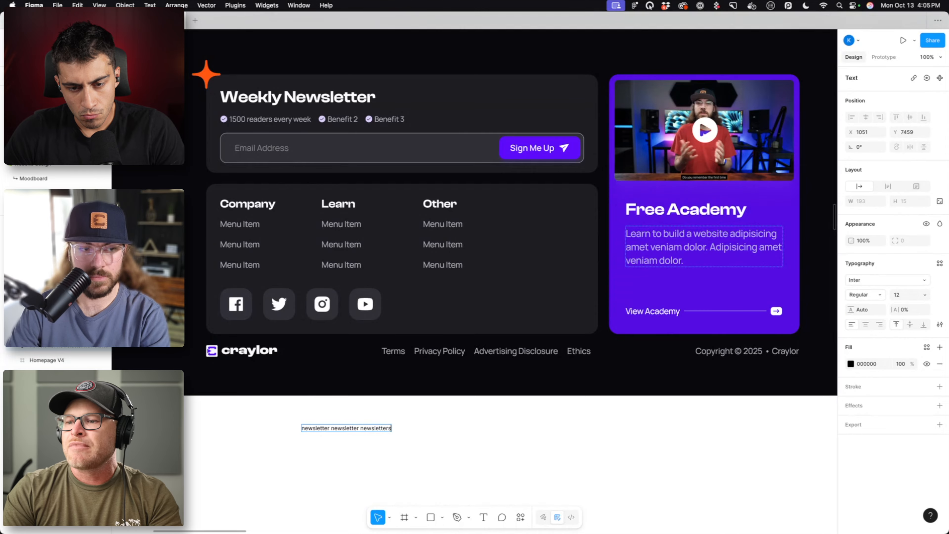
{"action": "type", "text": "sletter newsletter newsletters"}
{"action": "key", "text": "BackSpace"}
{"action": "key", "text": "Return"}
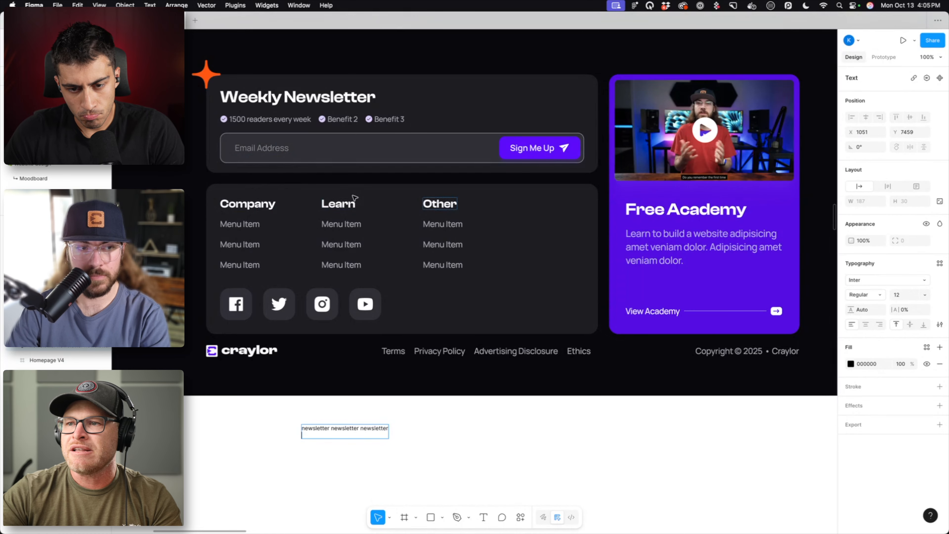
{"action": "type", "text": "nav "}
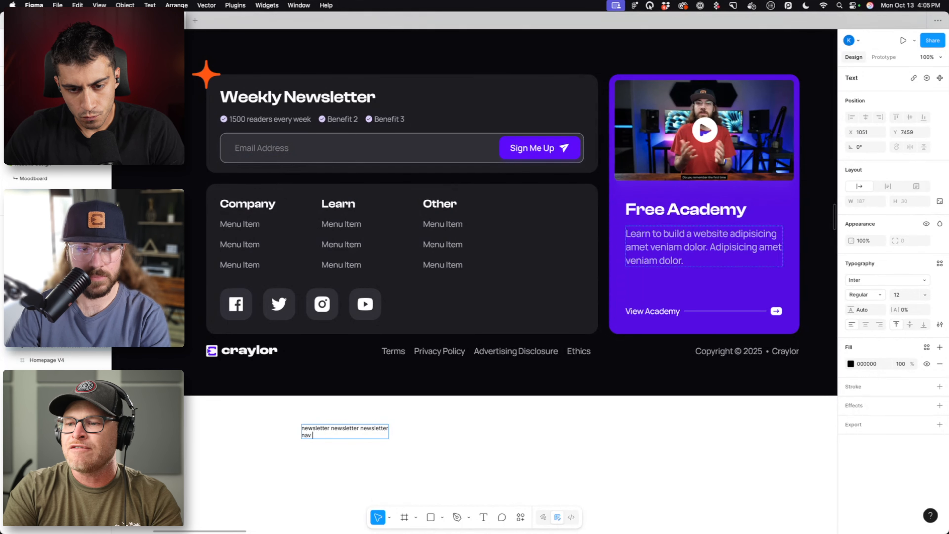
{"action": "type", "text": "nav nav slot"}
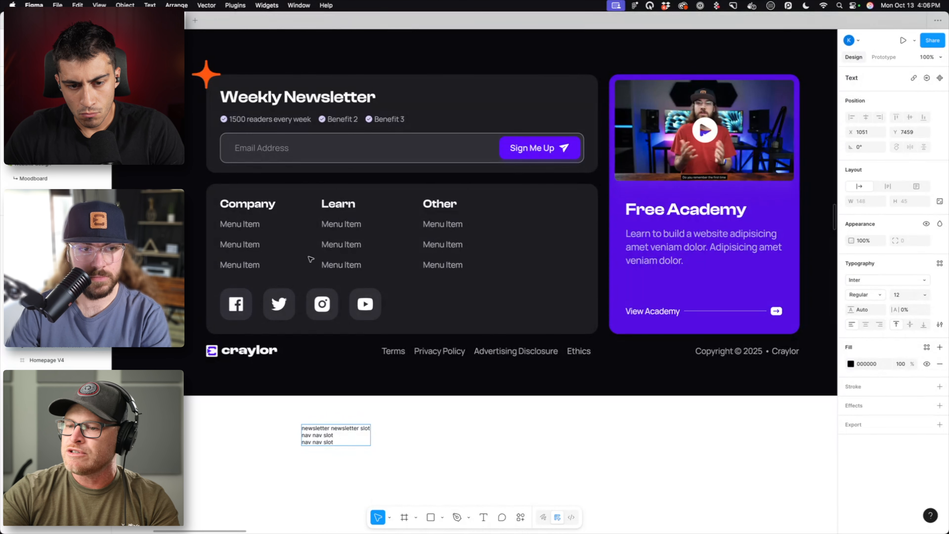
Delete the duplicate third line of the grid area note and copy the remaining two lines
{"action": "left_click_drag", "start_coordinate": [346, 441], "coordinate": [302, 442]}
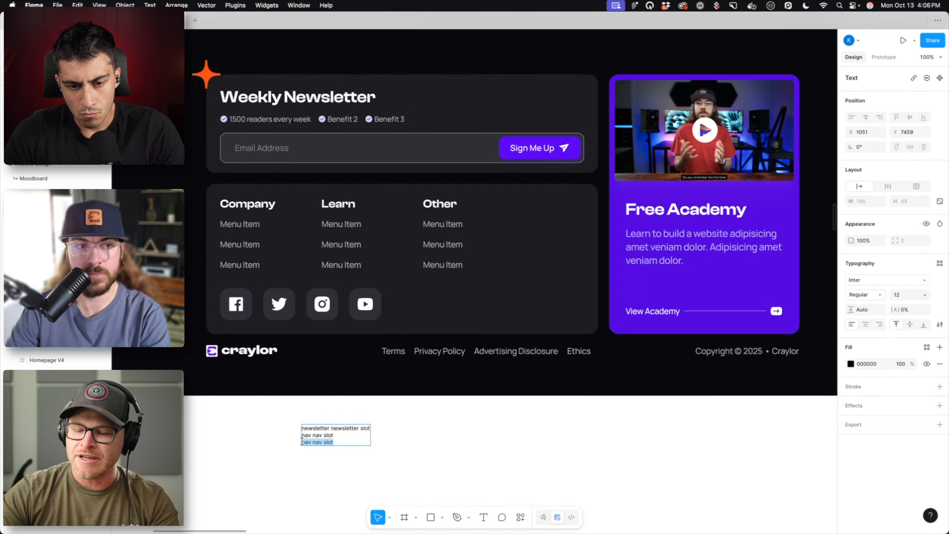
{"action": "key", "text": "BackSpace"}
{"action": "key", "text": "BackSpace"}
{"action": "key", "text": "ctrl+a"}
{"action": "key", "text": "super+c"}
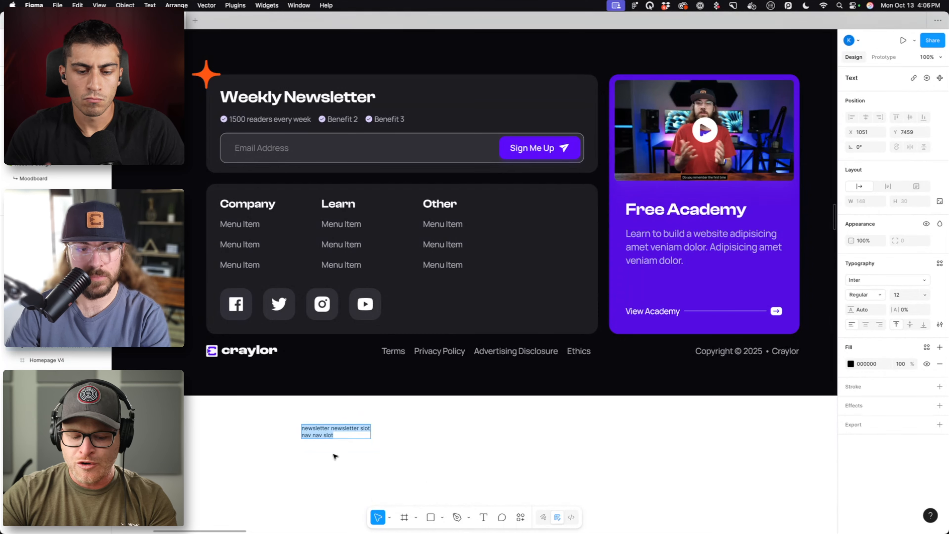
{"action": "key", "text": "Escape"}
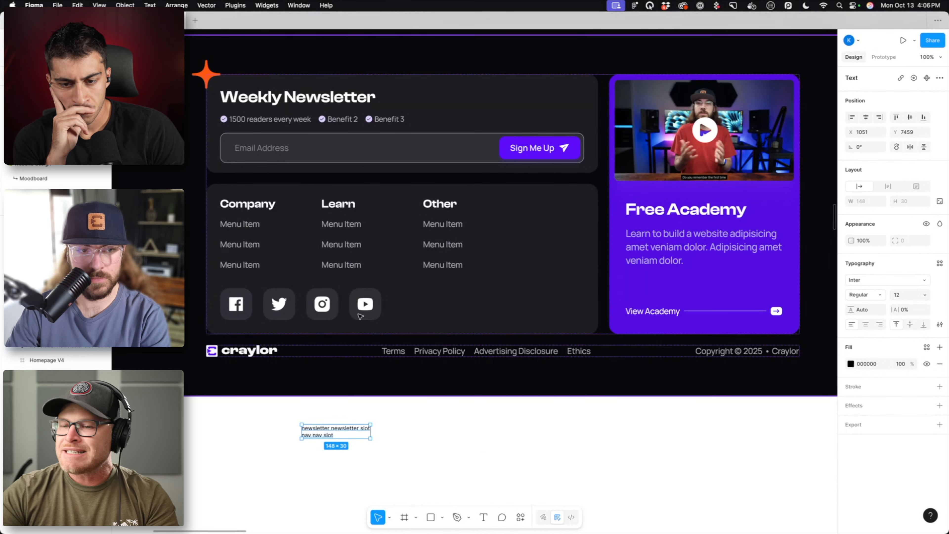
Switch to Etch in the Dia browser, add the class .footer__main to the Main div and set its display to grid
{"action": "mouse_move", "coordinate": [326, 523]}
{"action": "left_click", "coordinate": [235, 523]}
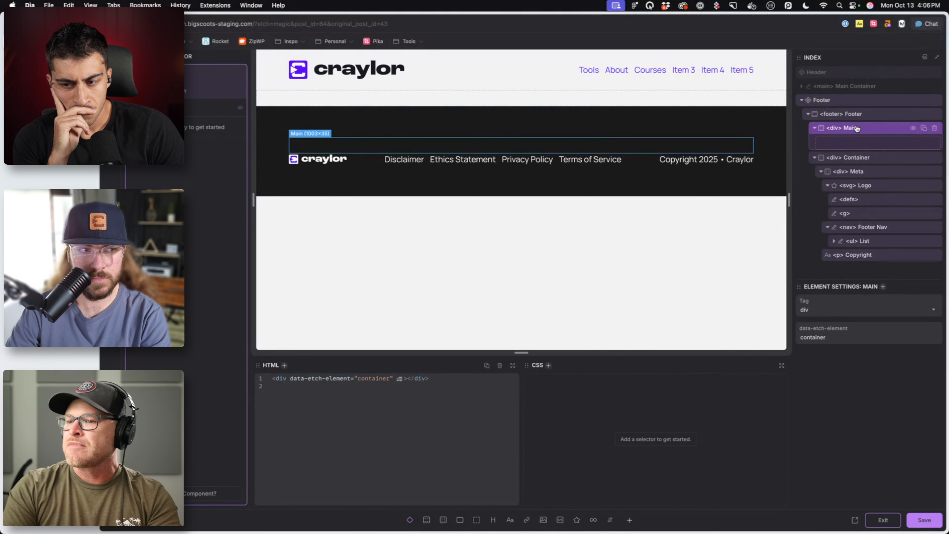
{"action": "key", "text": "a"}
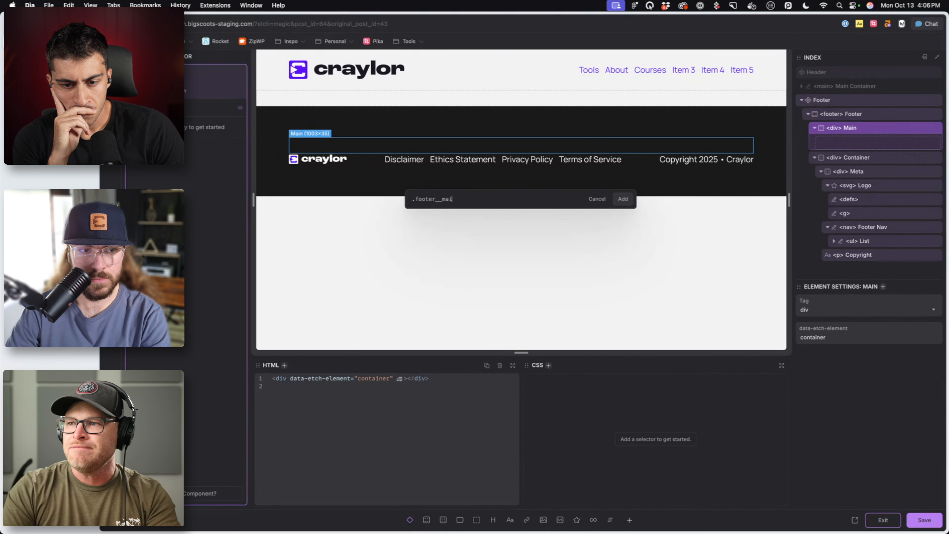
{"action": "type", "text": "n"}
{"action": "key", "text": "Return"}
{"action": "type", "text": "ispla"}
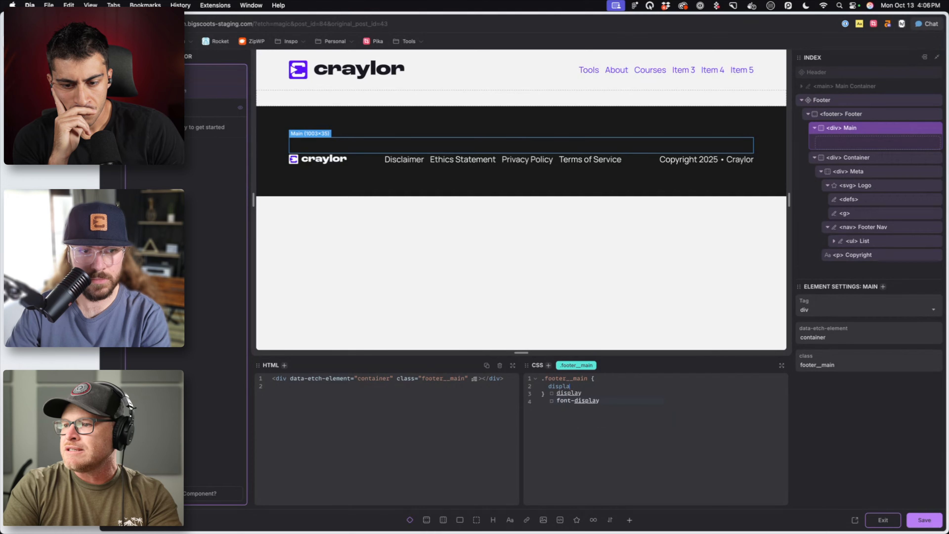
{"action": "type", "text": "y: grid;"}
{"action": "key", "text": "Return"}
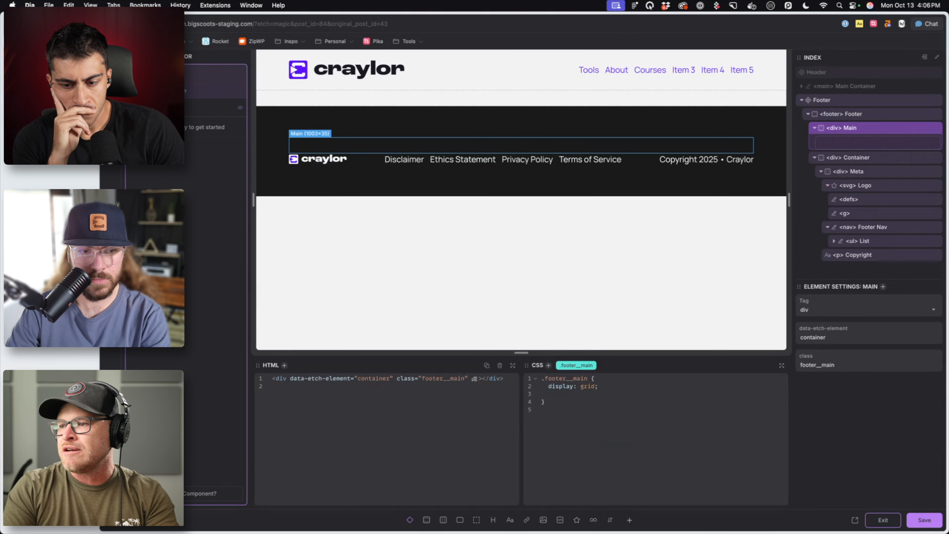
Set .footer__main's grid-template-columns to var(--grid-3) and grid-template-rows to 1fr 1fr
{"action": "type", "text": "grid-template-co"}
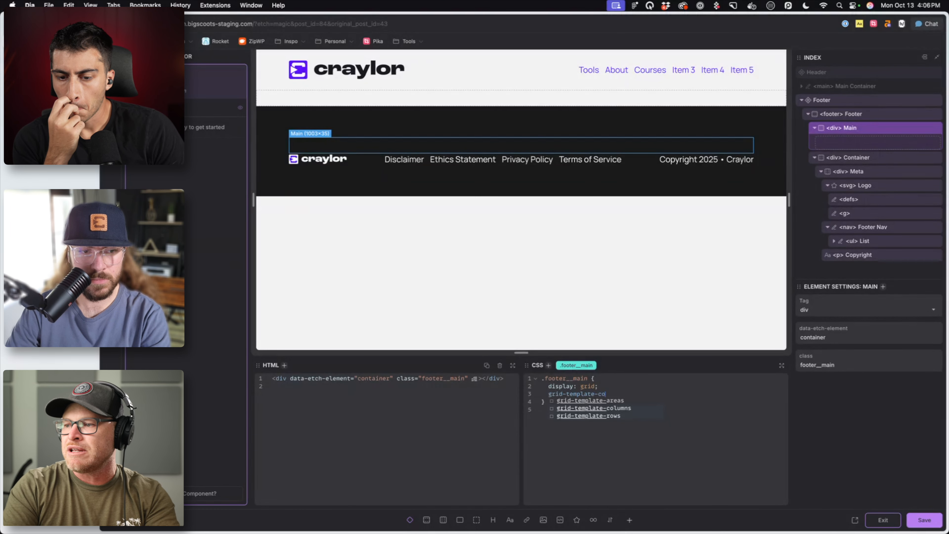
{"action": "type", "text": "lumns: var(--grid-3);"}
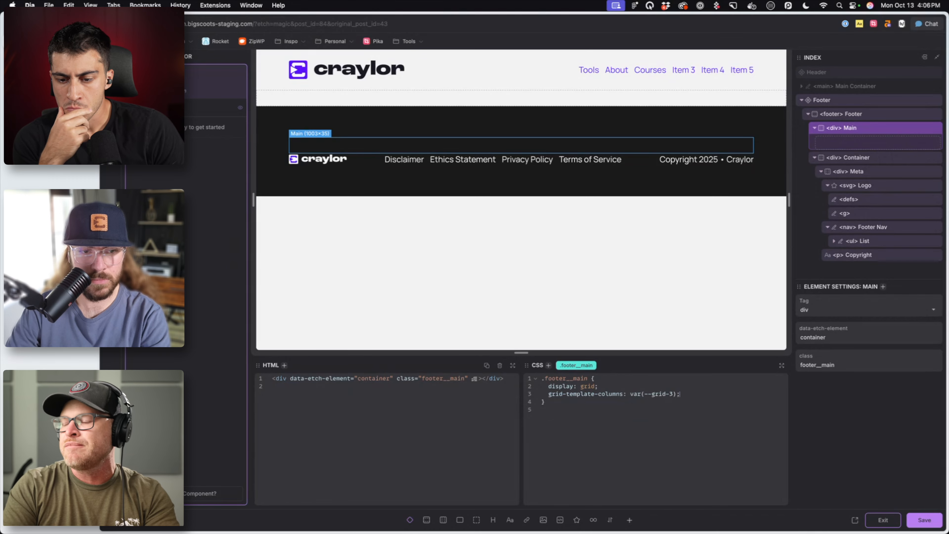
{"action": "key", "text": "Return"}
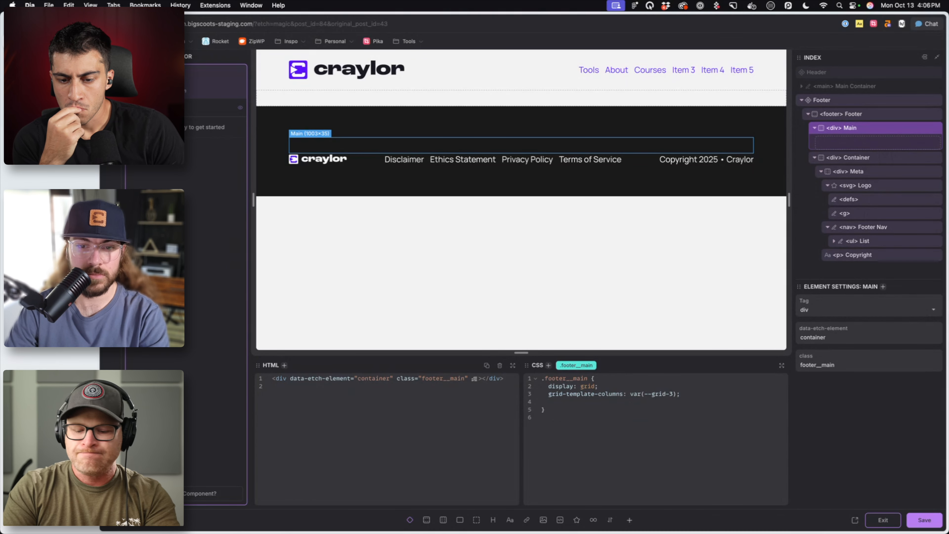
{"action": "type", "text": "grid-template-rows: "}
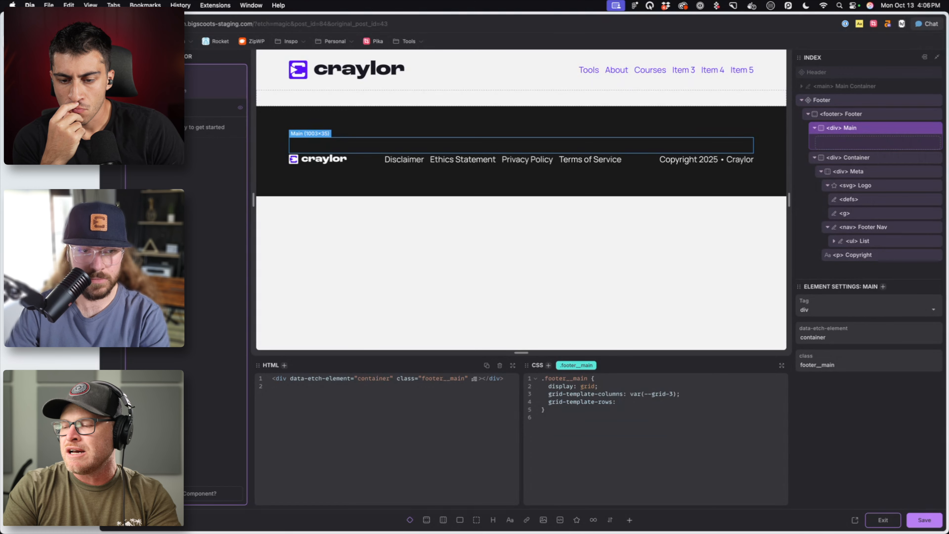
{"action": "type", "text": "1"}
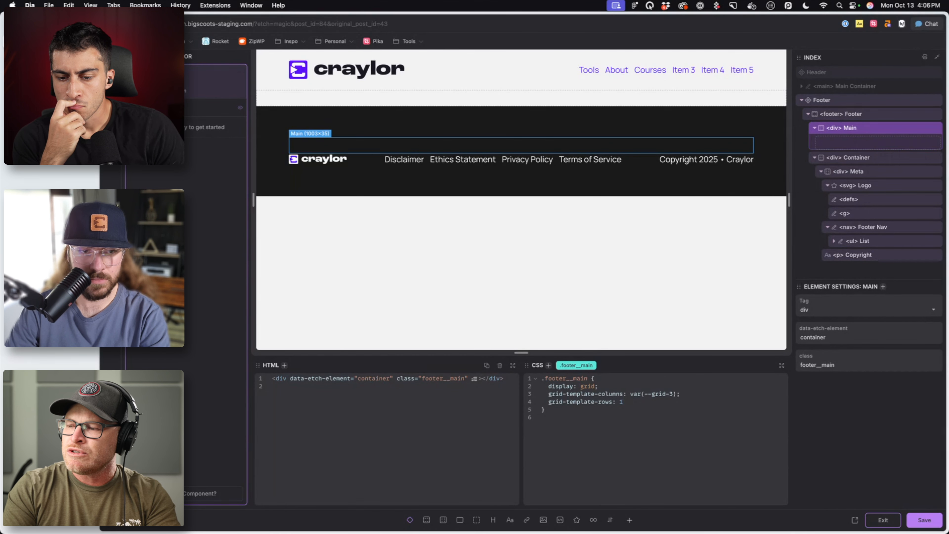
{"action": "key", "text": "BackSpace"}
{"action": "type", "text": "repeat()"}
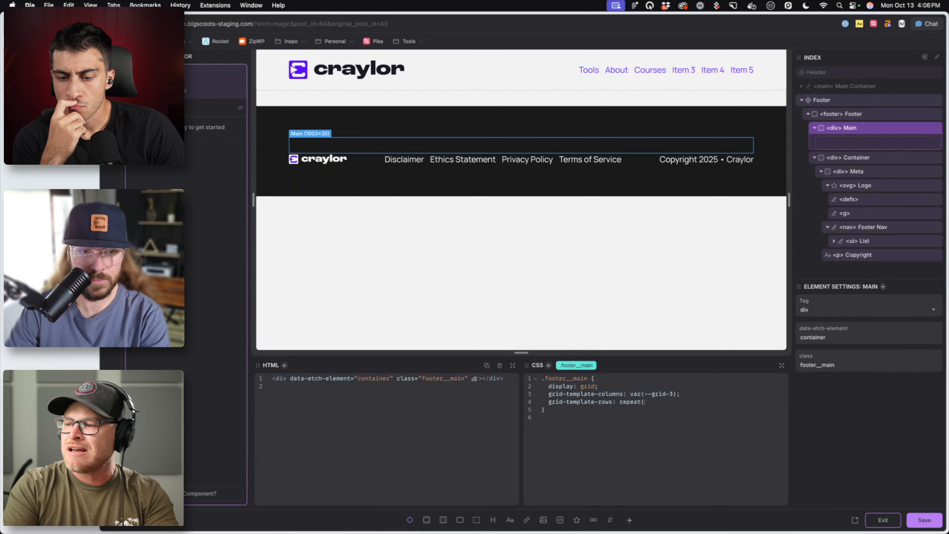
{"action": "key", "text": "BackSpace"}
{"action": "key", "text": "BackSpace"}
{"action": "key", "text": "BackSpace"}
{"action": "type", "text": "1fr 1fr"}
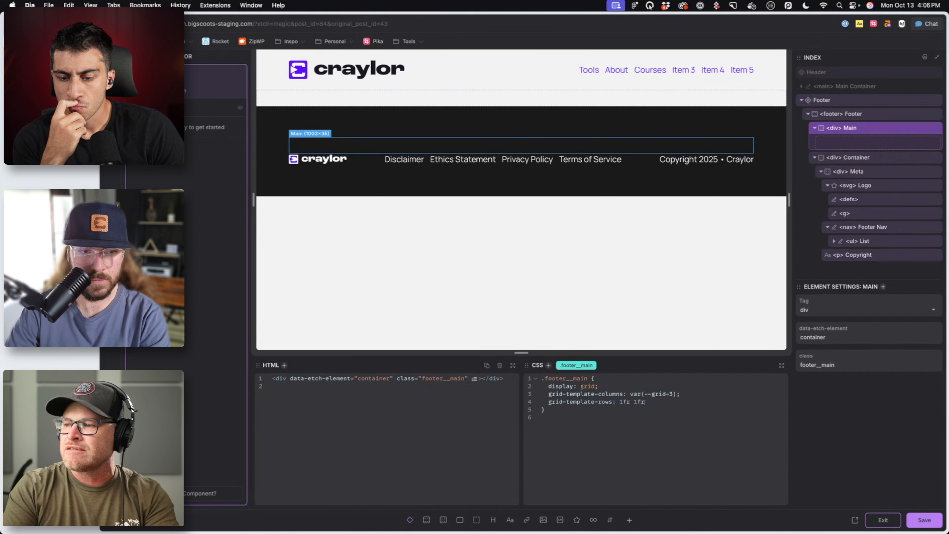
Define .footer__main's grid-template-areas from the copied note as two quoted rows: "newsletter newsletter slot" and "nav nav slot"
{"action": "type", "text": "grid-"}
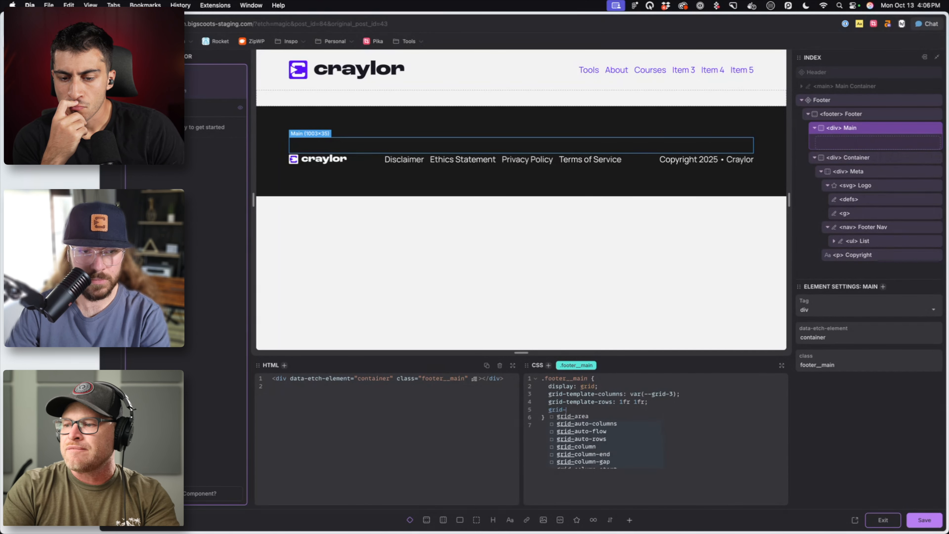
{"action": "type", "text": "template-area"}
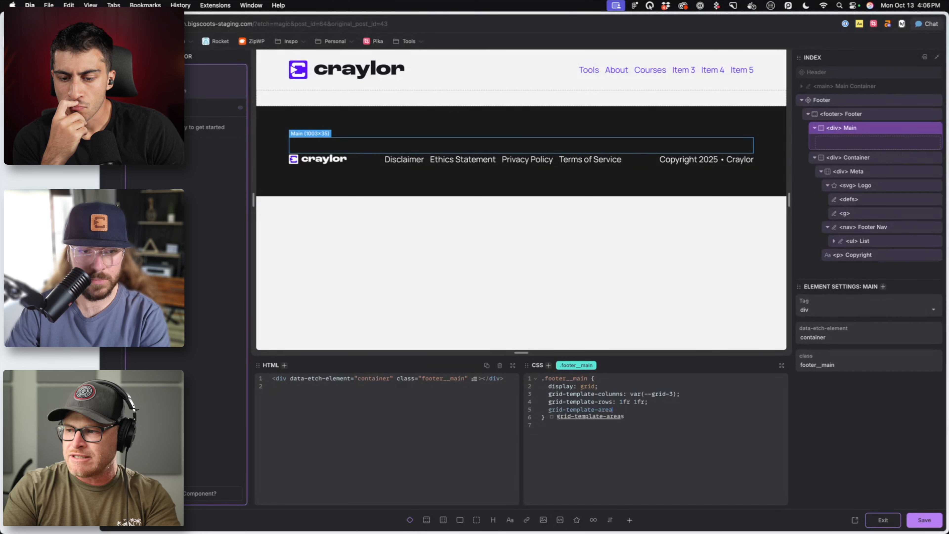
{"action": "type", "text": "s: \""}
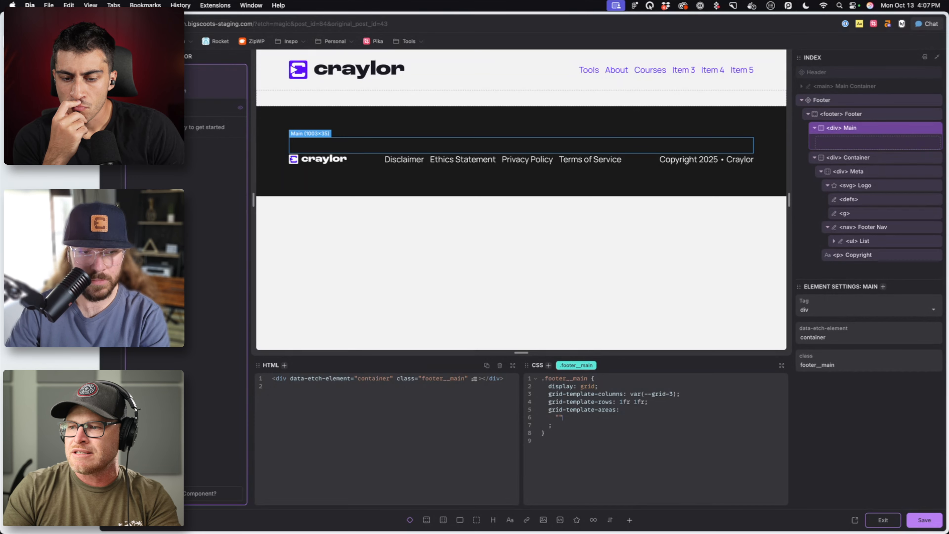
{"action": "key", "text": "super+v"}
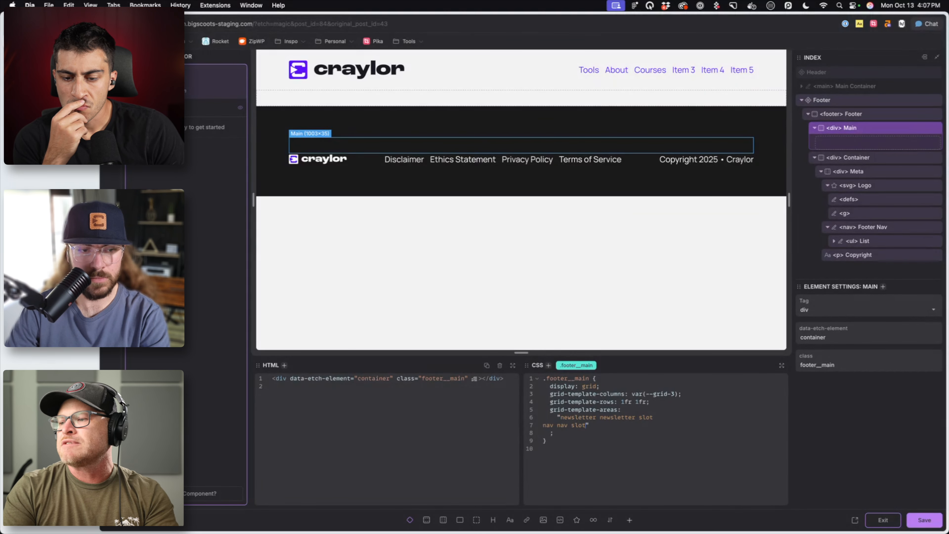
{"action": "left_click", "coordinate": [668, 417]}
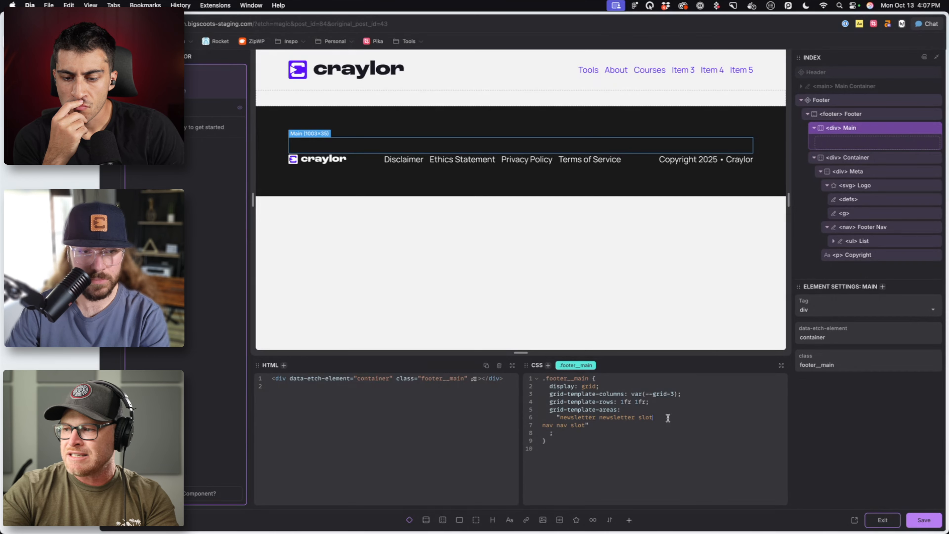
{"action": "left_click", "coordinate": [541, 425]}
{"action": "key", "text": "Tab"}
{"action": "key", "text": "Tab"}
{"action": "type", "text": "\""}
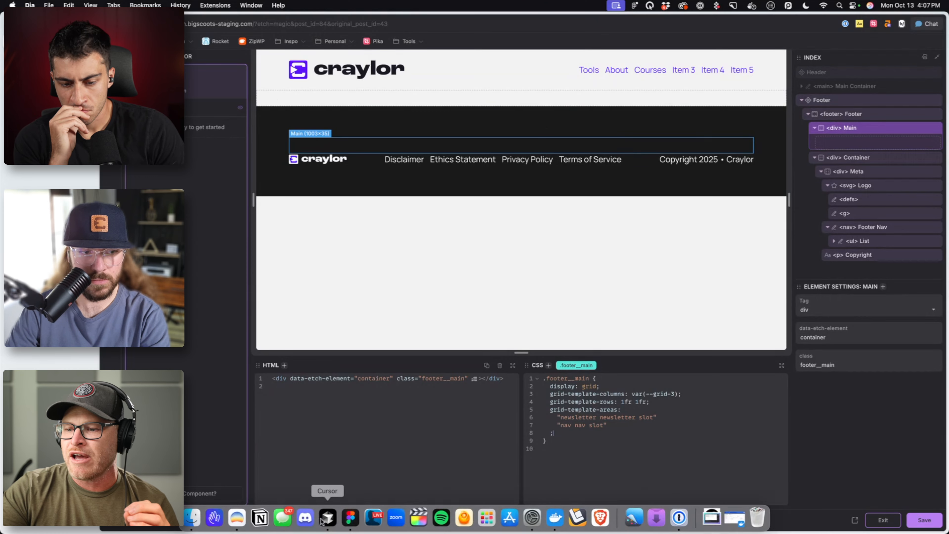
Recheck the footer layout in Figma, return to Etch and add three flex divs inside the Main container
{"action": "left_click", "coordinate": [351, 517]}
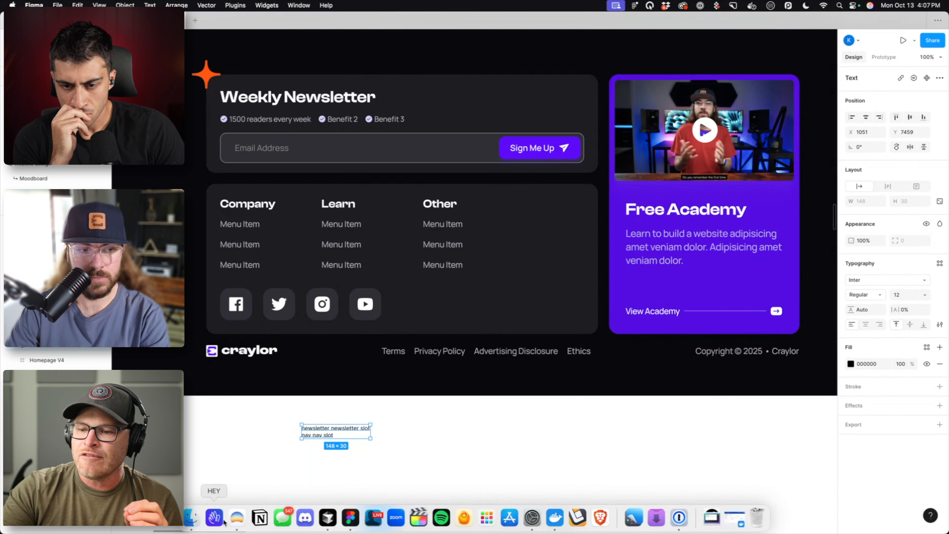
{"action": "left_click", "coordinate": [232, 519]}
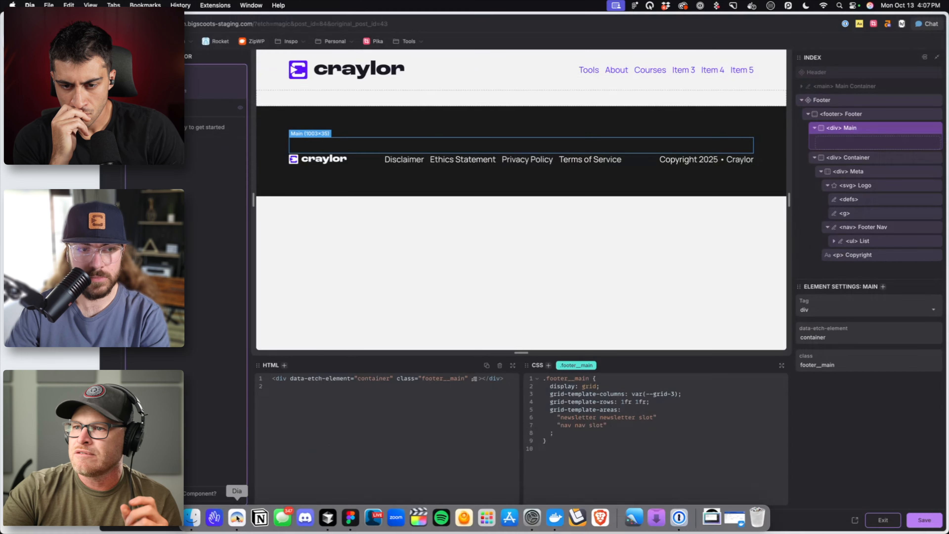
{"action": "left_click", "coordinate": [482, 380]}
{"action": "key", "text": "Return"}
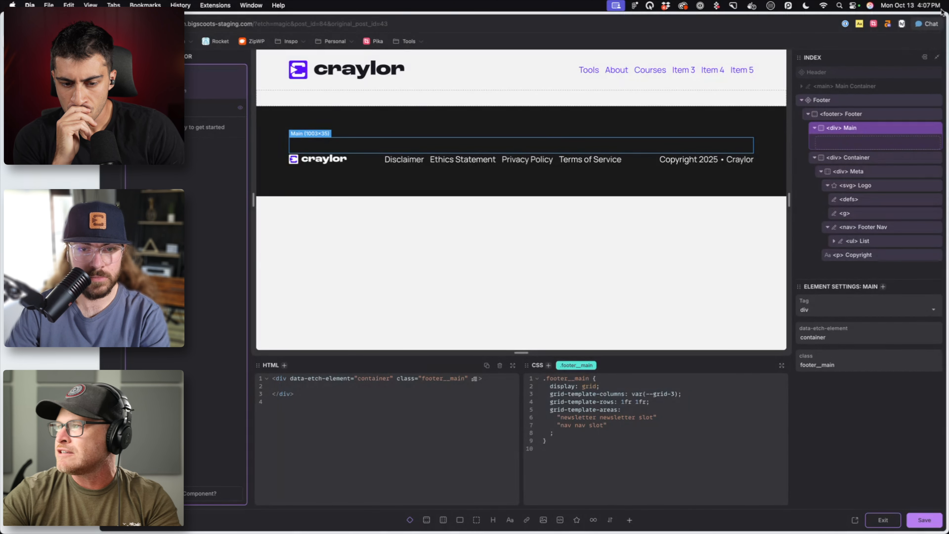
{"action": "triple_click", "coordinate": [459, 525]}
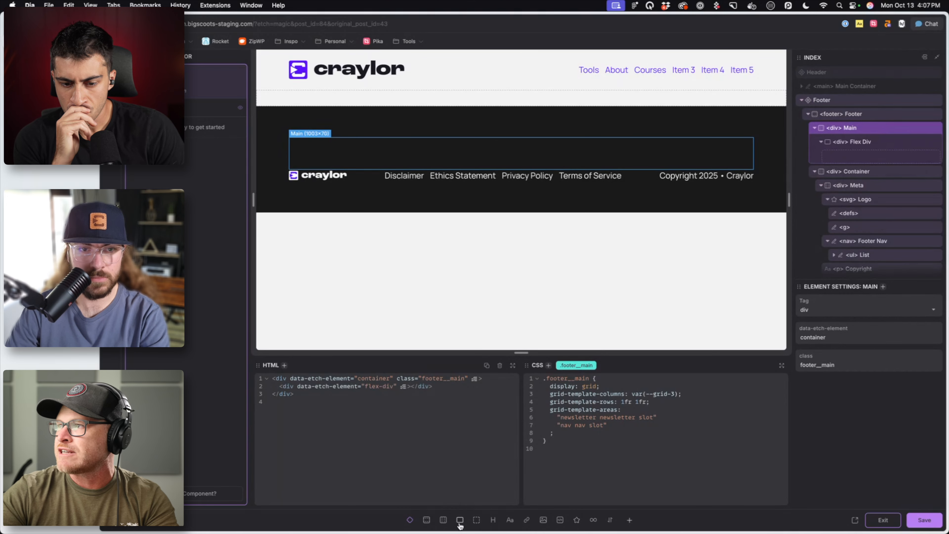
Rename the first flex div inside Main to Newsletter
{"action": "double_click", "coordinate": [857, 142]}
{"action": "type", "text": "Newseltter"}
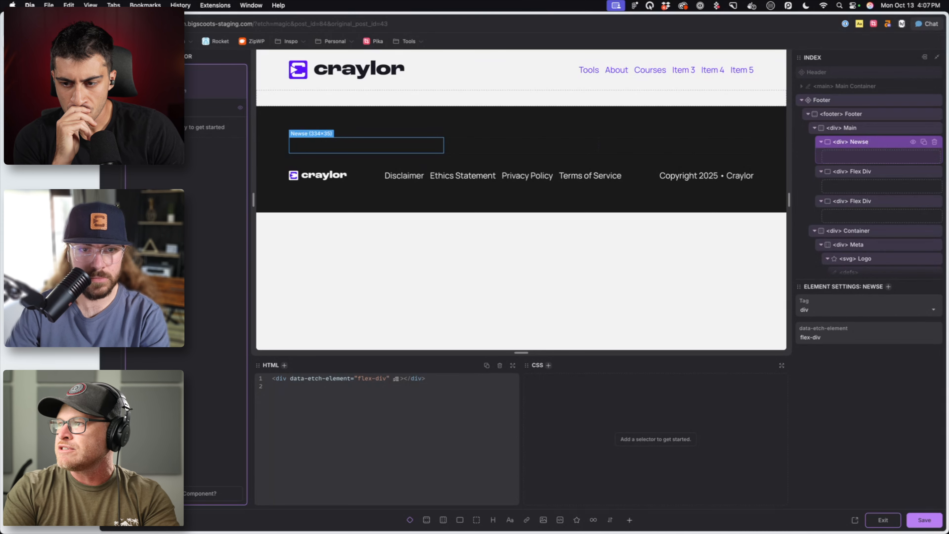
{"action": "key", "text": "Return"}
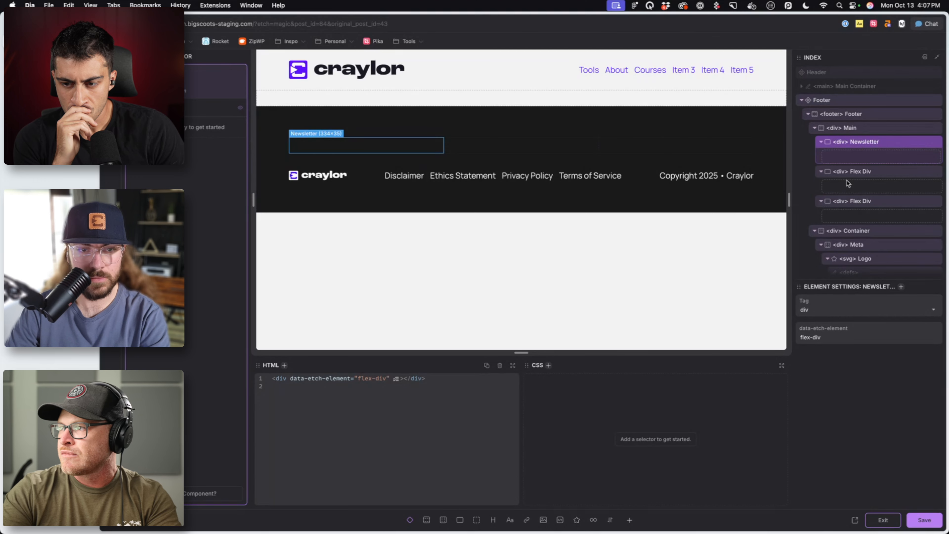
Rename the second flex div inside Main to Nav and change its HTML tag to nav
{"action": "double_click", "coordinate": [857, 171]}
{"action": "type", "text": "Nav"}
{"action": "key", "text": "Return"}
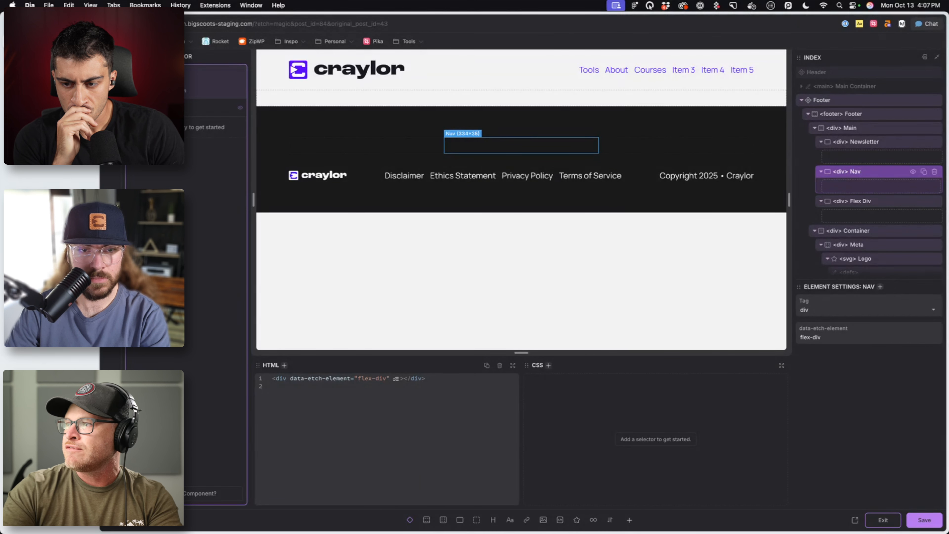
{"action": "double_click", "coordinate": [841, 172]}
{"action": "type", "text": "nav"}
{"action": "key", "text": "Return"}
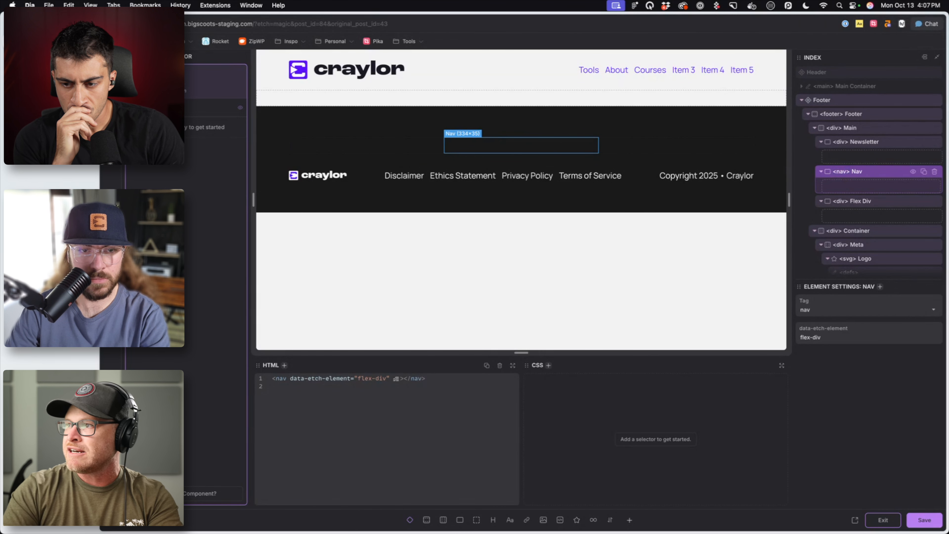
Rename the third flex div inside Main to Slot and give it the class slot-temp
{"action": "double_click", "coordinate": [855, 202]}
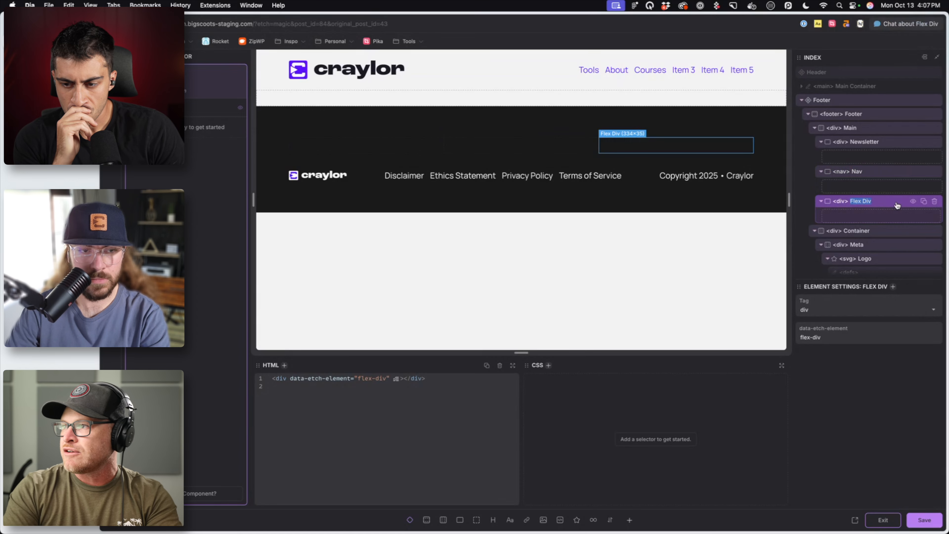
{"action": "type", "text": "Slot"}
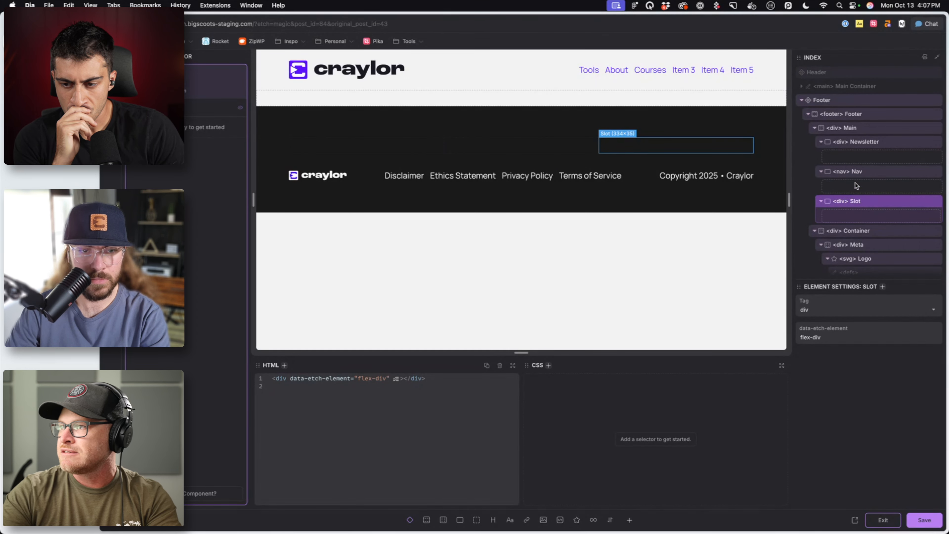
{"action": "key", "text": "super+period"}
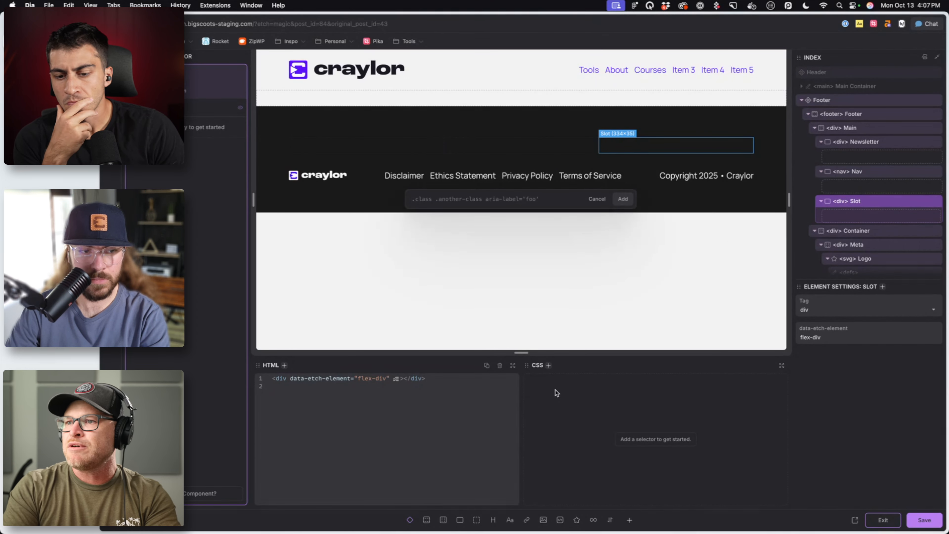
{"action": "type", "text": ".slot-temp"}
{"action": "key", "text": "Return"}
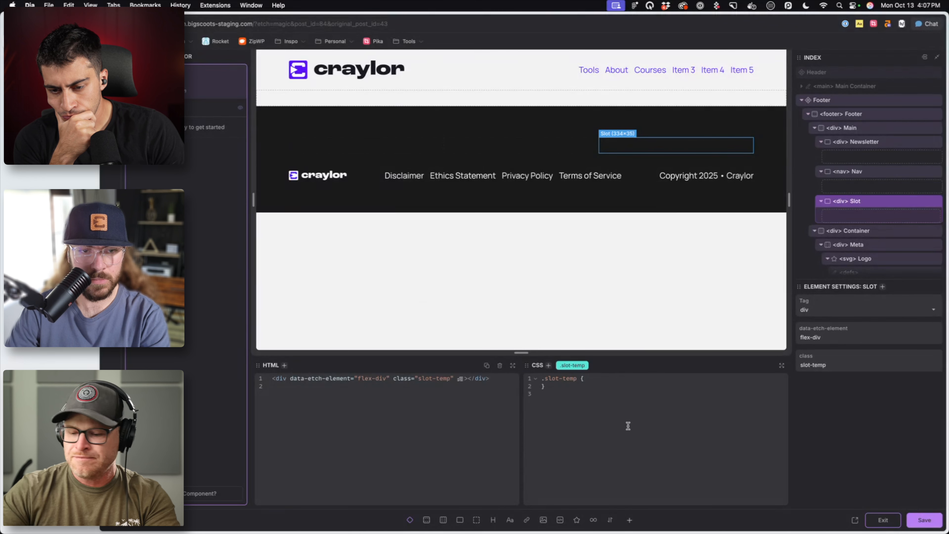
Style .slot-temp with background: red, min-height: 200px and width: 100%
{"action": "key", "text": "BackSpace"}
{"action": "type", "text": "back"}
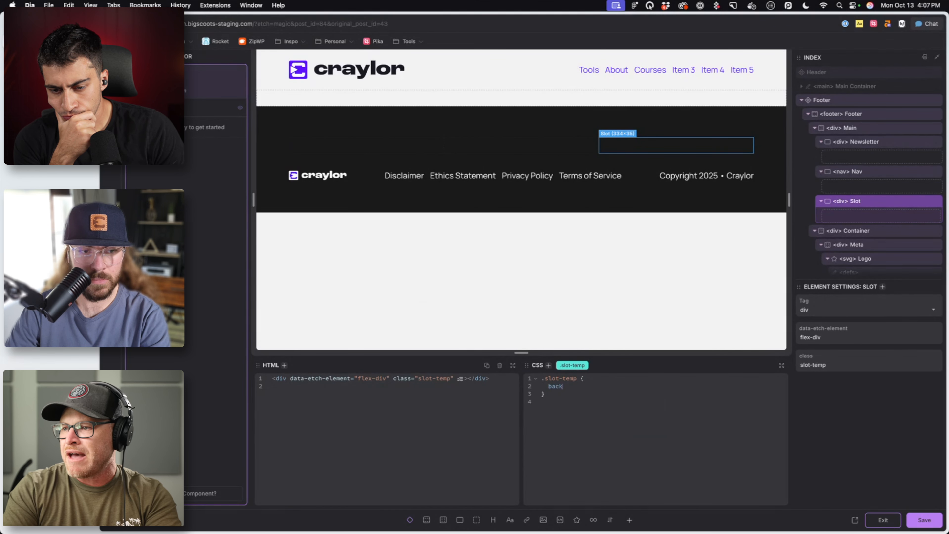
{"action": "type", "text": "ground"}
{"action": "key", "text": "Return"}
{"action": "type", "text": "red;   "}
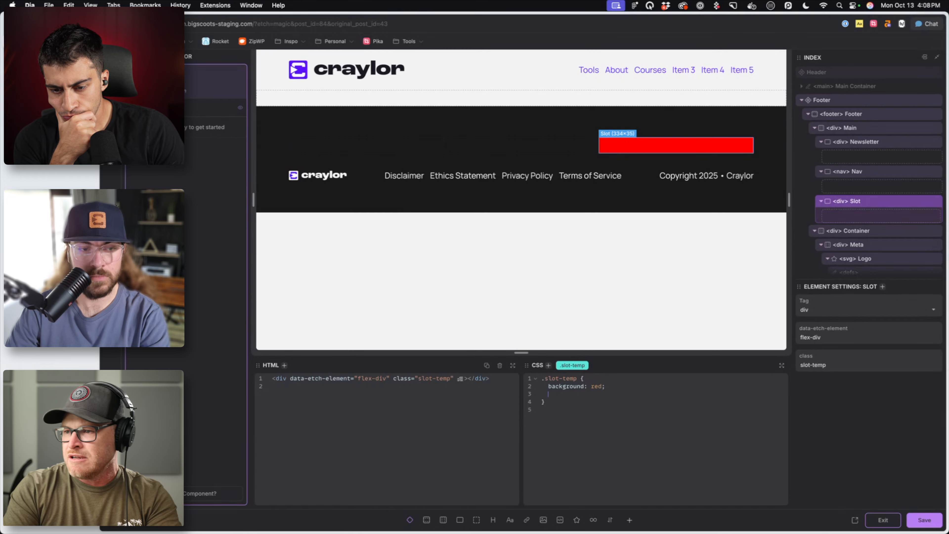
{"action": "type", "text": "min-height"}
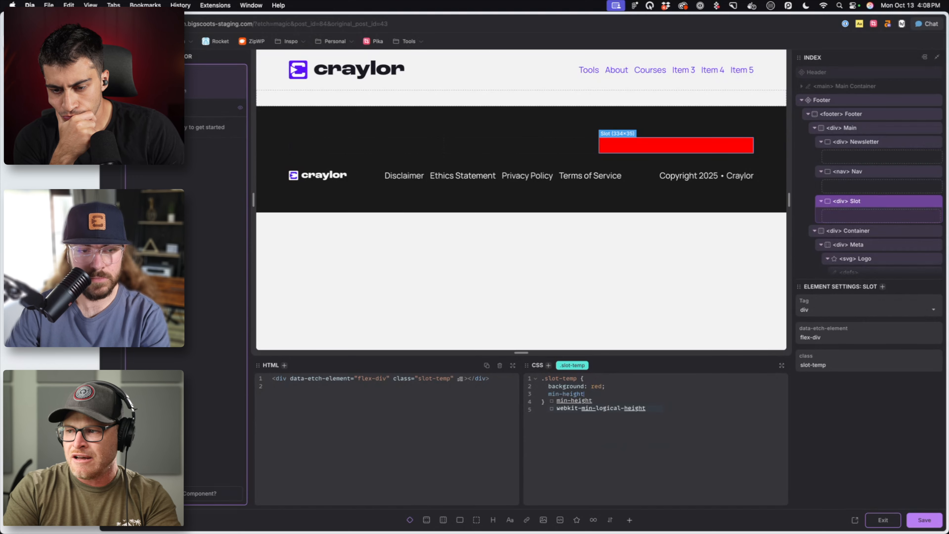
{"action": "type", "text": ": 200px"}
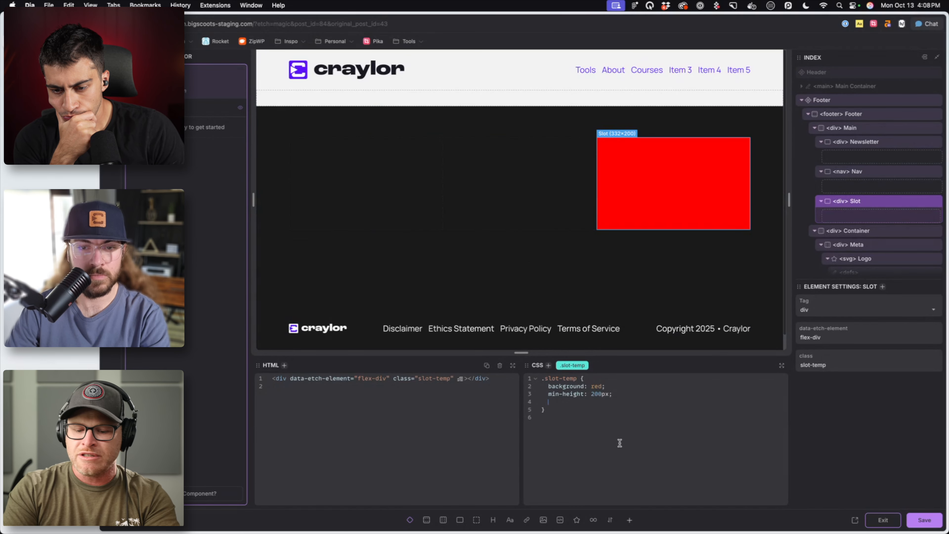
{"action": "type", "text": "width: 100%;"}
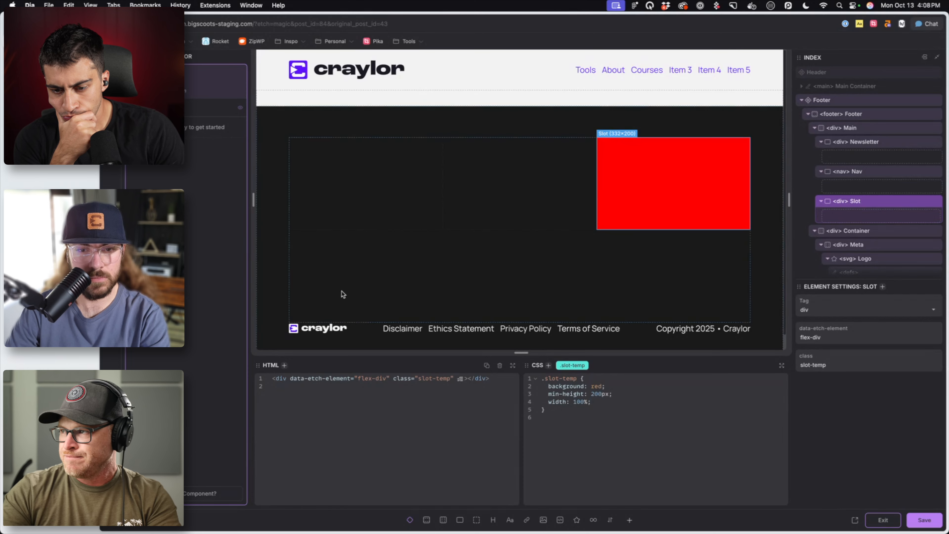
Add the class footer-nav to the Nav element inside Main
{"action": "left_click", "coordinate": [879, 172]}
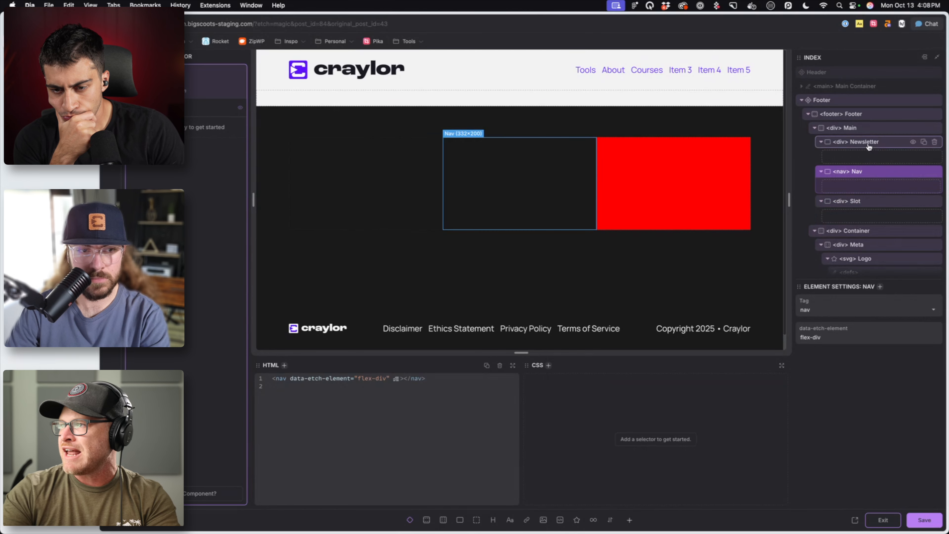
{"action": "key", "text": "period"}
{"action": "type", "text": ".footer-nav"}
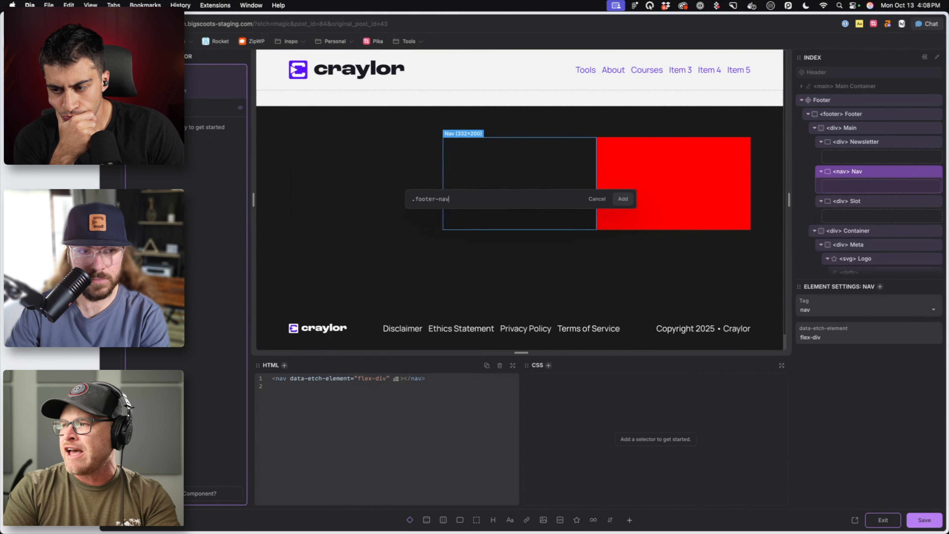
{"action": "key", "text": "Return"}
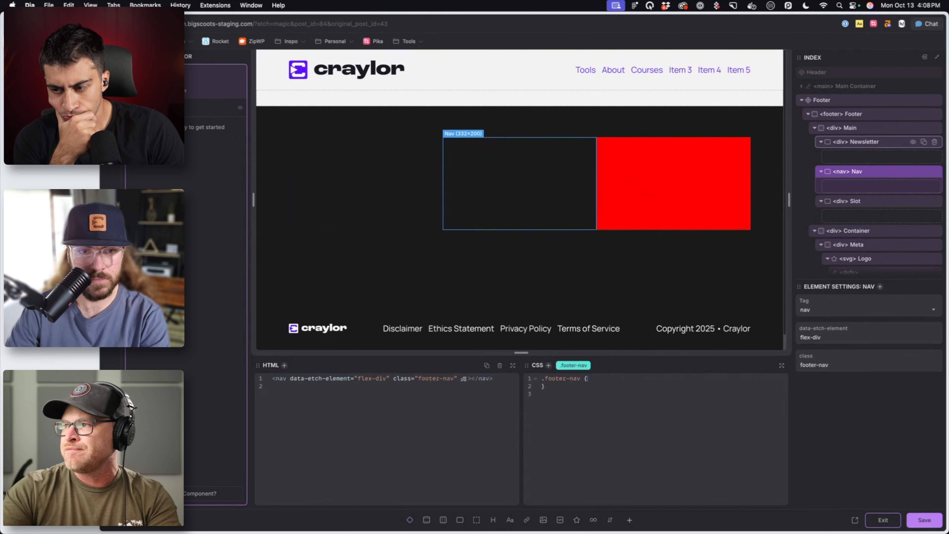
Add the class footer__newsletter to the Newsletter div
{"action": "left_click", "coordinate": [856, 144]}
{"action": "key", "text": "period"}
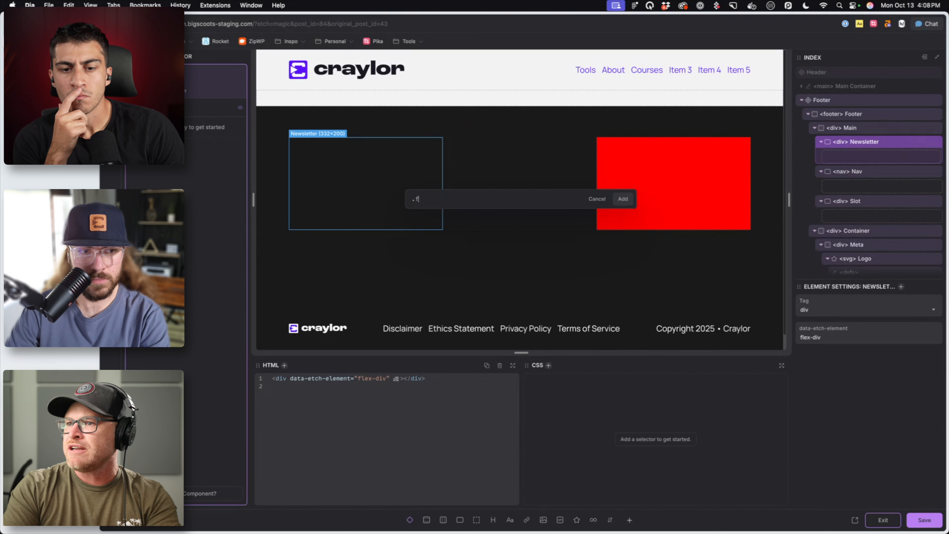
{"action": "type", "text": "footer__newsletter"}
{"action": "key", "text": "Return"}
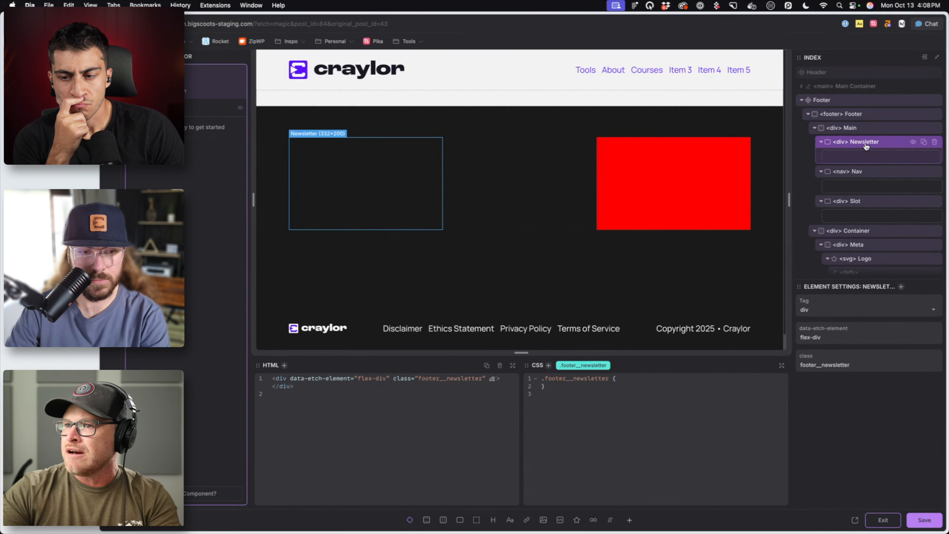
Assign the Newsletter div to its grid area by adding grid-area: newsletter to .footer__newsletter
{"action": "left_click", "coordinate": [862, 172]}
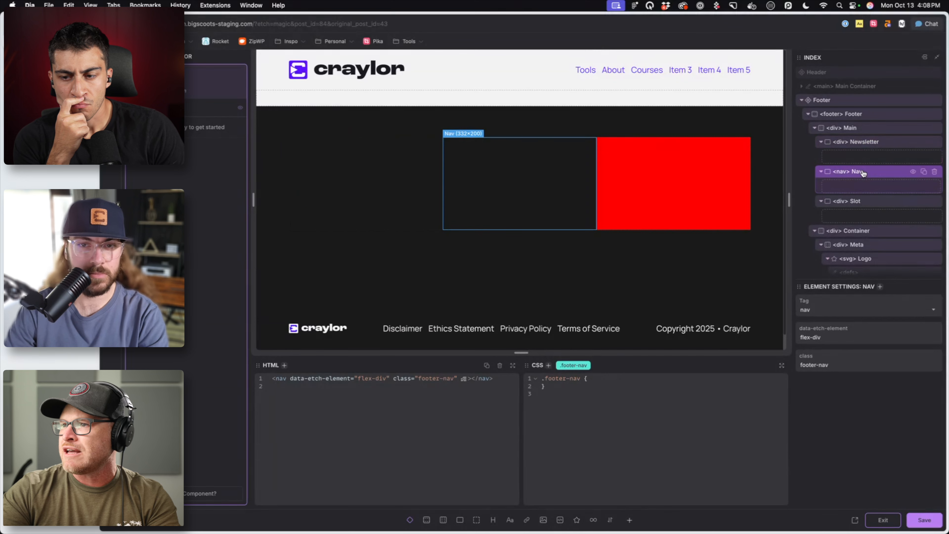
{"action": "left_click", "coordinate": [863, 202]}
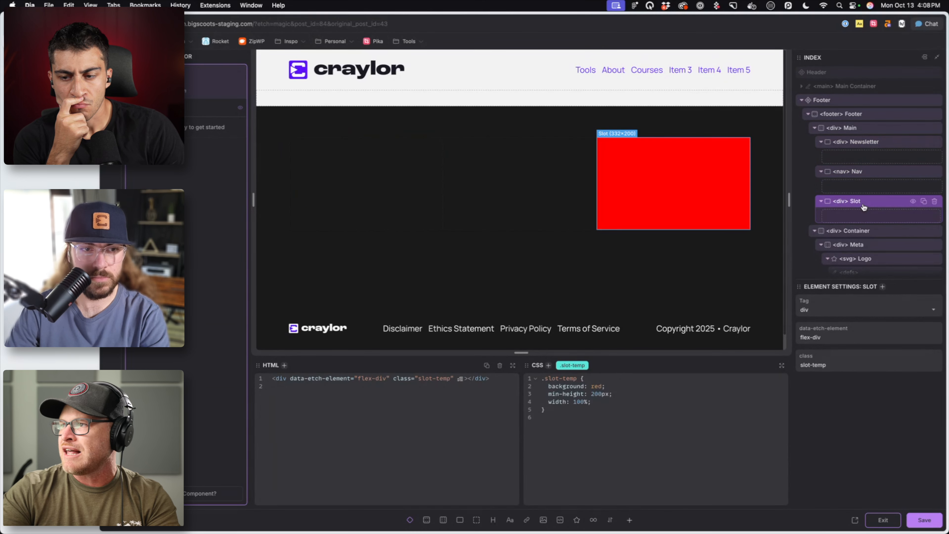
{"action": "left_click", "coordinate": [863, 142]}
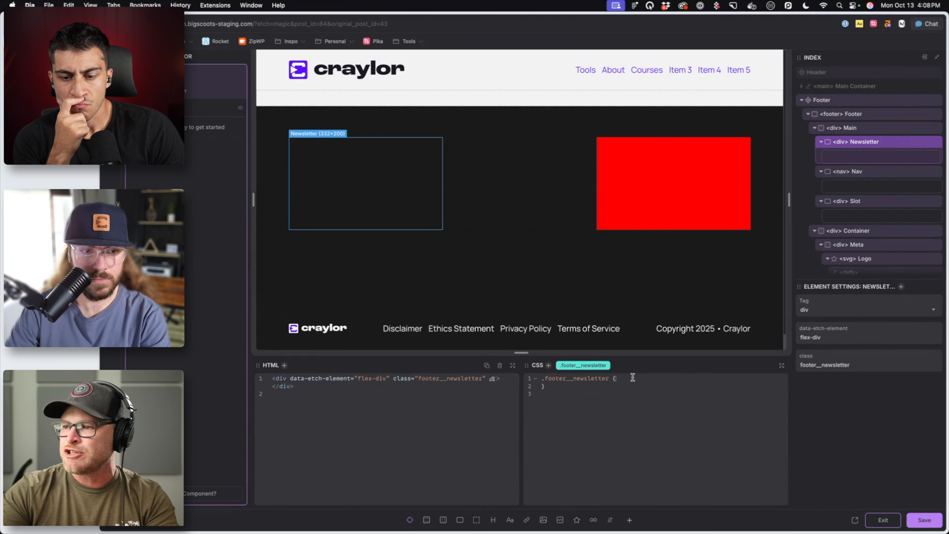
{"action": "type", "text": "d-are"}
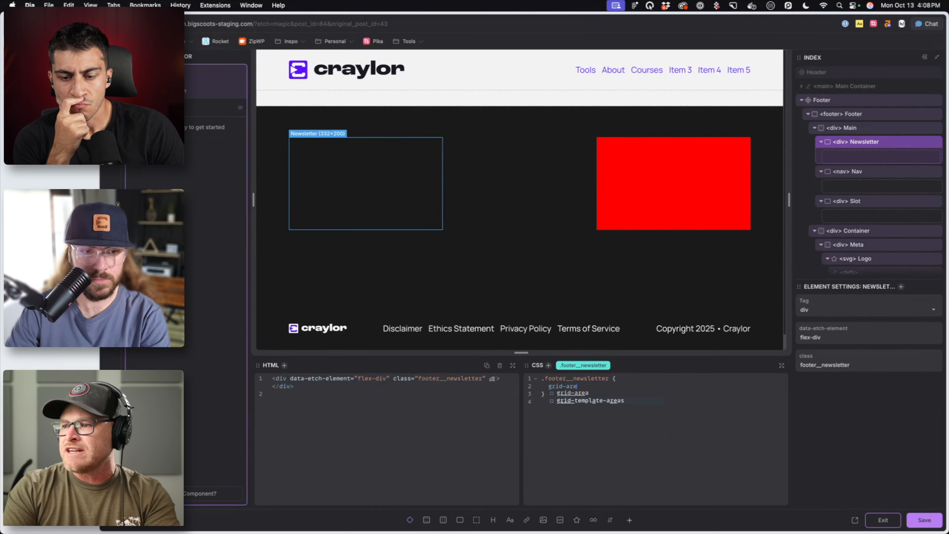
{"action": "type", "text": "a: newsletter;"}
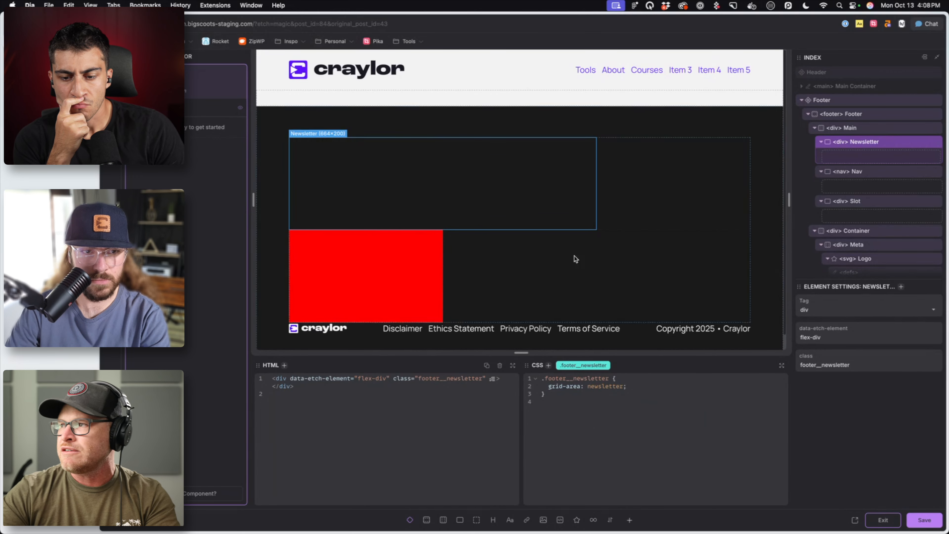
Assign the Nav element to its grid area by adding grid-area: nav to .footer-nav
{"action": "left_click", "coordinate": [855, 173]}
{"action": "left_click", "coordinate": [693, 453]}
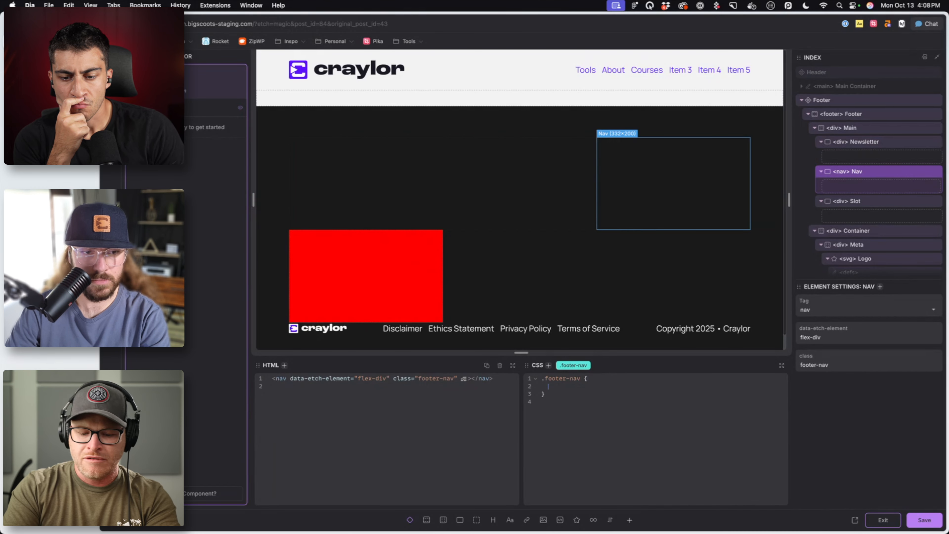
{"action": "type", "text": "grid-area: nav;"}
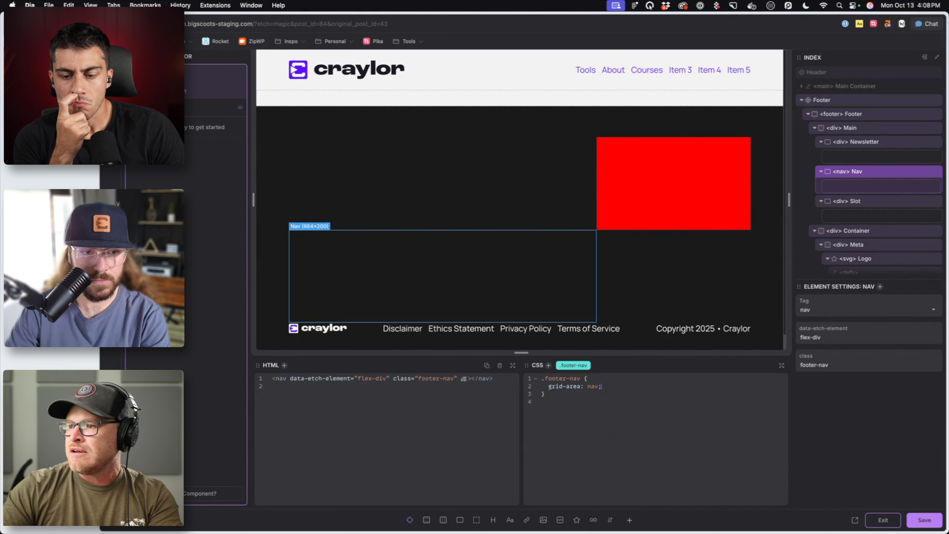
Add grid-area: slot as the first declaration of the Slot div's .slot-temp rule
{"action": "left_click", "coordinate": [869, 202]}
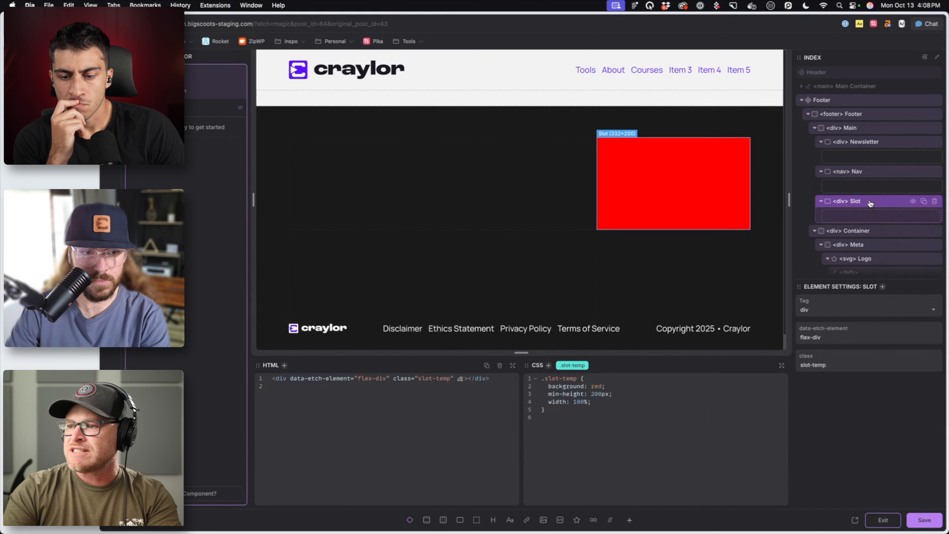
{"action": "left_click", "coordinate": [594, 378]}
{"action": "key", "text": "Return"}
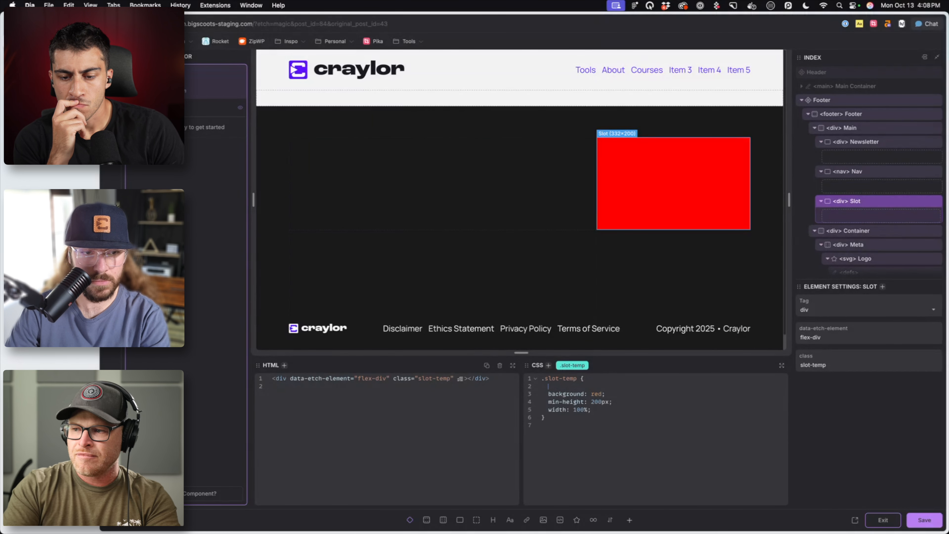
{"action": "type", "text": "grid-area: slot;"}
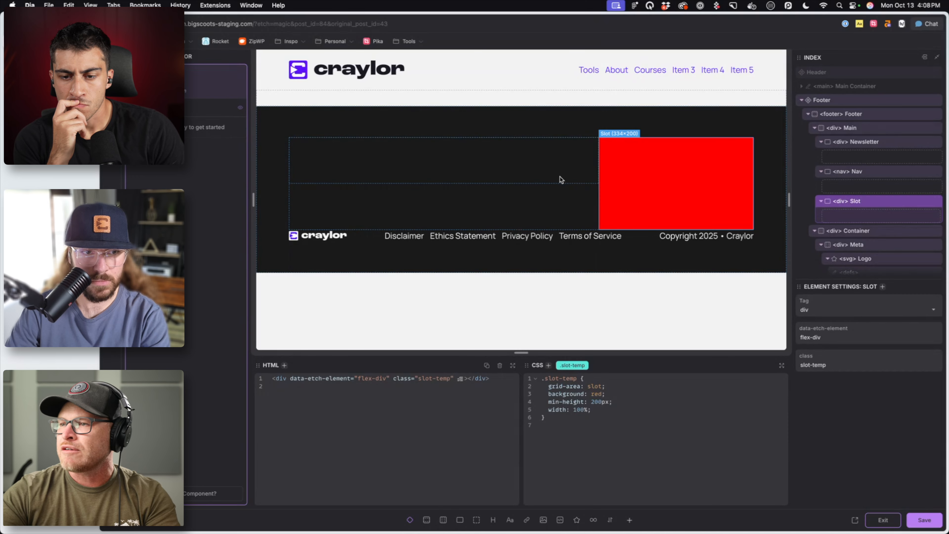
Add gap: var(--content-gap) to the Main container's .footer__main rule, after the grid-template-areas declaration
{"action": "left_click", "coordinate": [872, 130]}
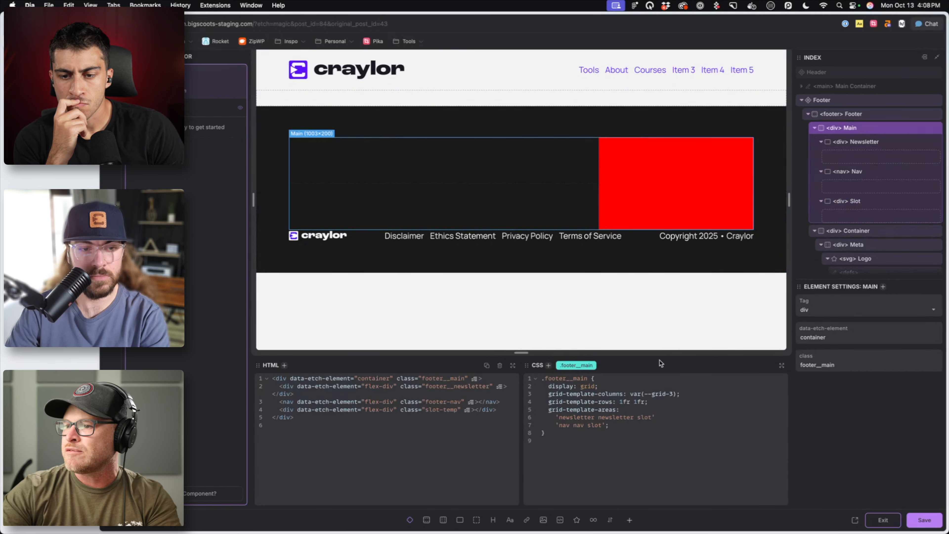
{"action": "left_click", "coordinate": [633, 429]}
{"action": "key", "text": "Left"}
{"action": "key", "text": "Return"}
{"action": "type", "text": "gap: var(--"}
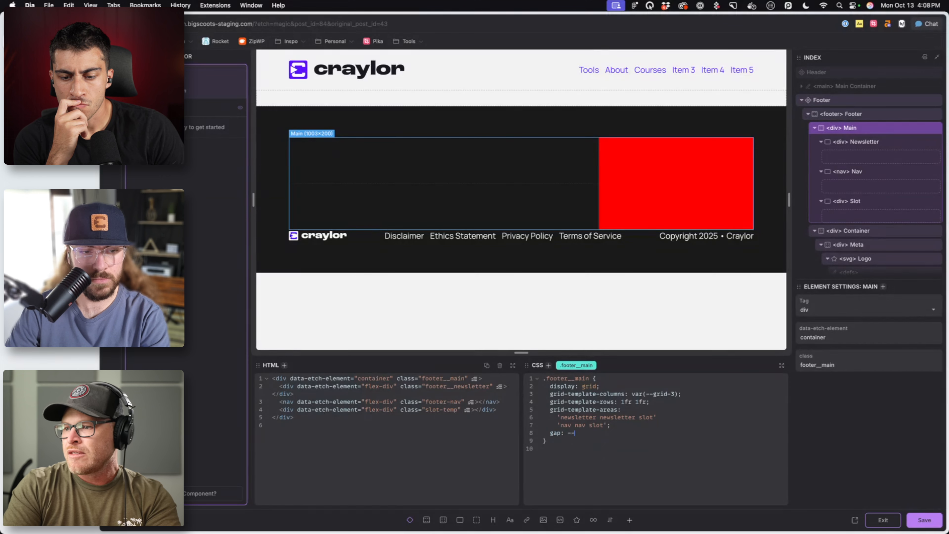
{"action": "type", "text": "content-gap);"}
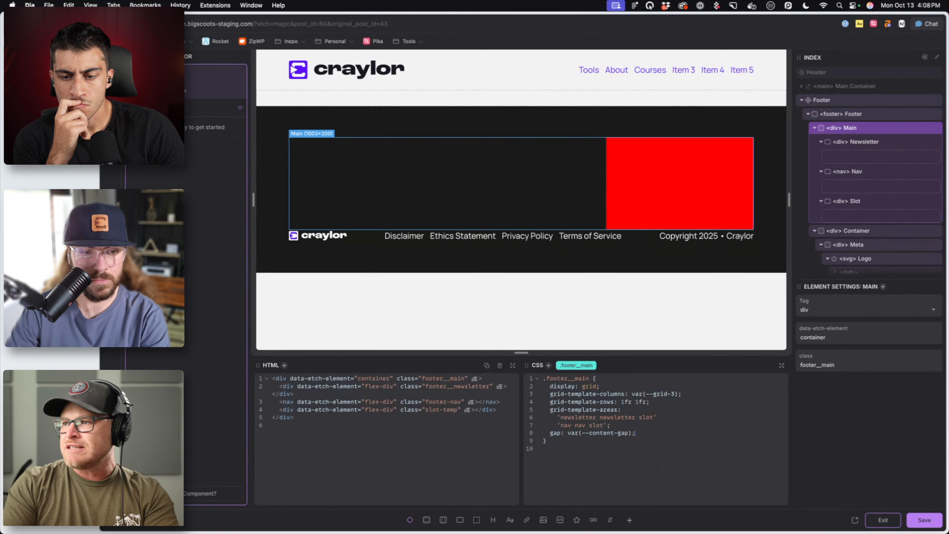
Give the Newsletter card a background of var(--base-dark) in .footer__newsletter
{"action": "left_click", "coordinate": [402, 149]}
{"action": "left_click", "coordinate": [636, 387]}
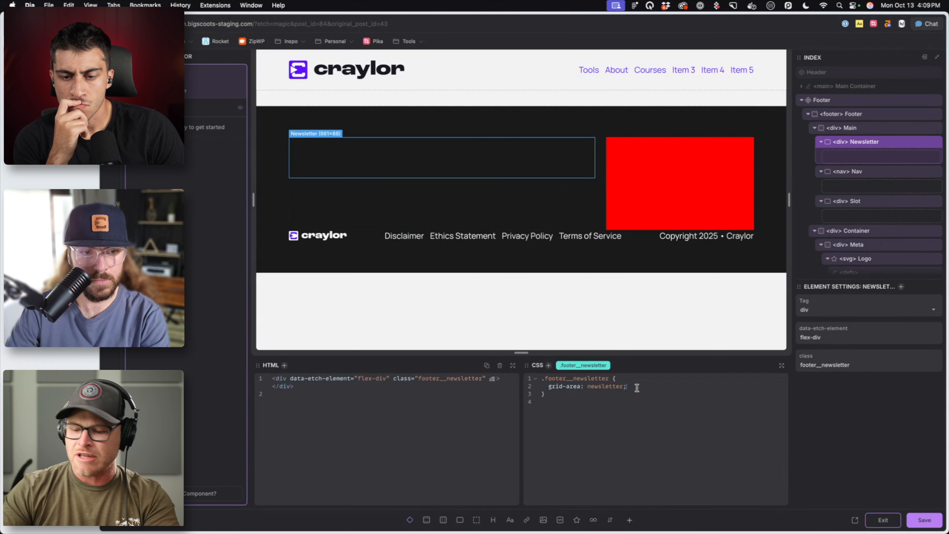
{"action": "type", "text": "backgrou"}
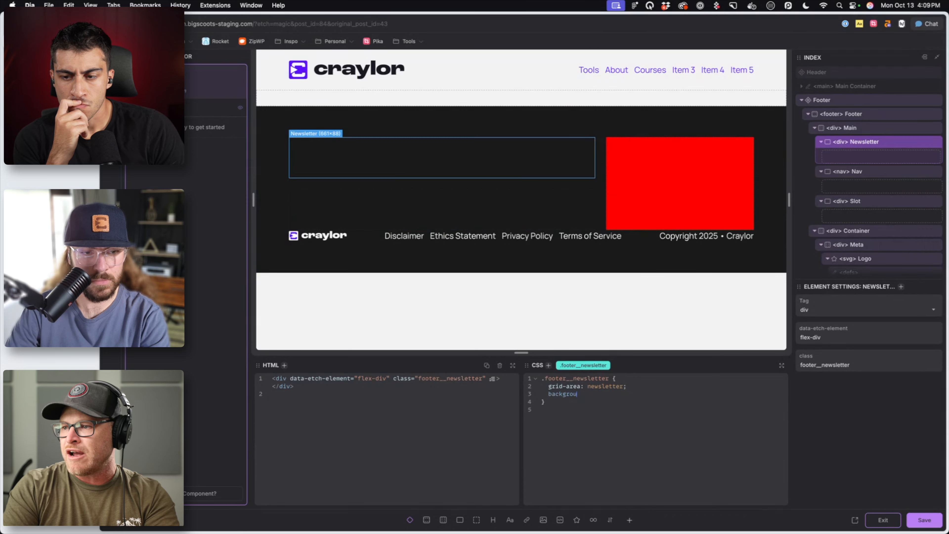
{"action": "type", "text": "nd: var(--base-dark);"}
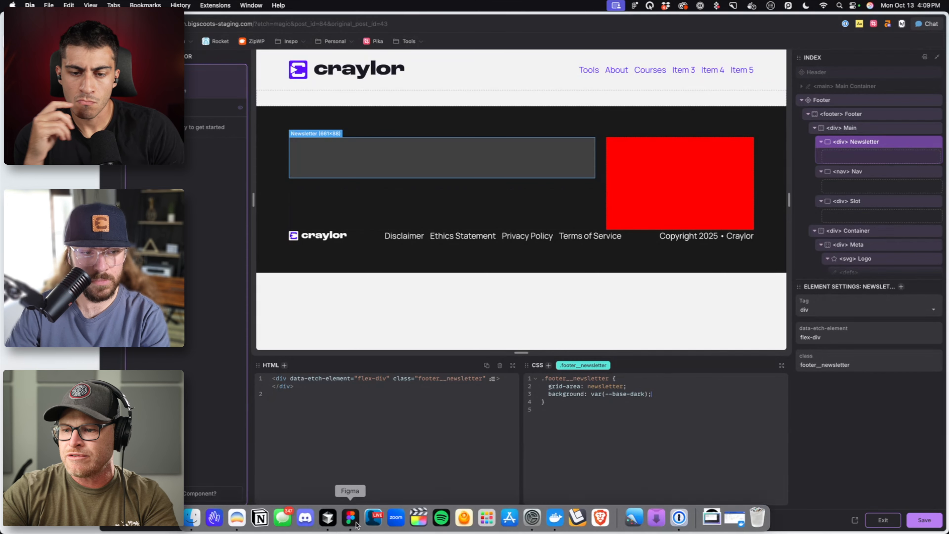
Check the newsletter card's fill in Figma and set the .footer__newsletter background to color-mix(in srgb, var(--base-light) 10%, transparent)
{"action": "left_click", "coordinate": [347, 524]}
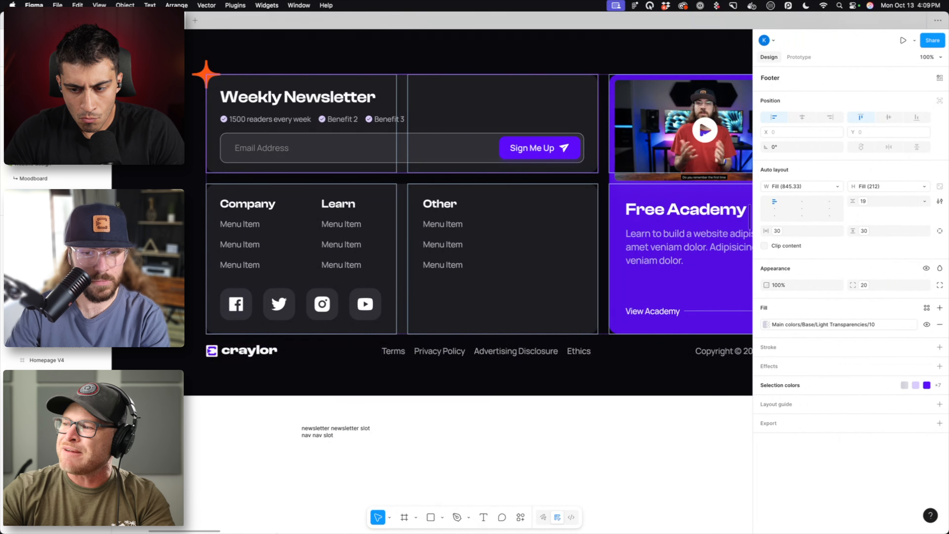
{"action": "mouse_move", "coordinate": [282, 518]}
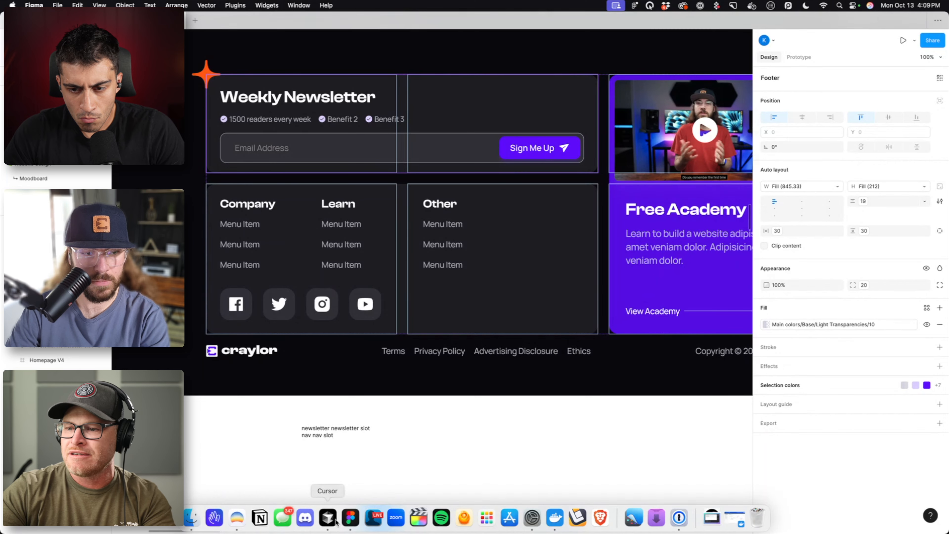
{"action": "type", "text": "color"}
{"action": "type", "text": "-mix"}
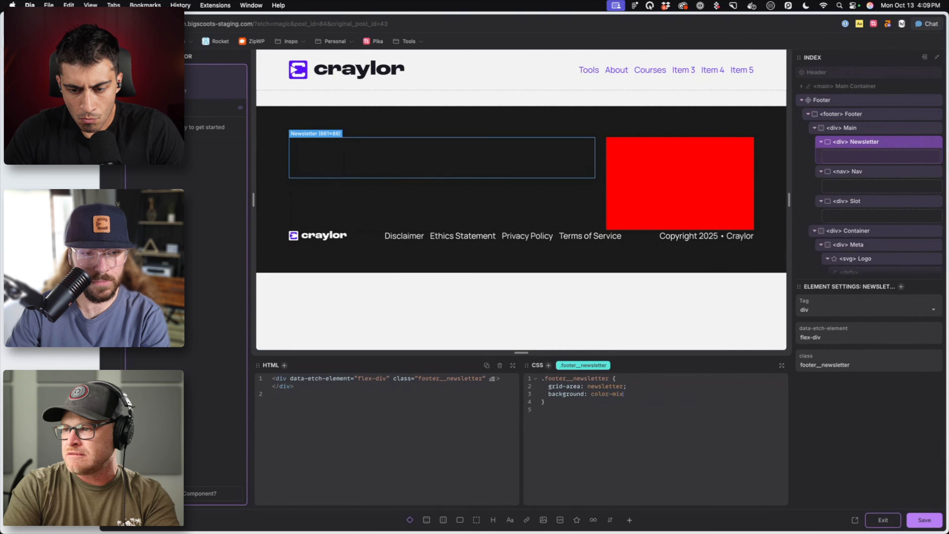
{"action": "type", "text": "(in lab"}
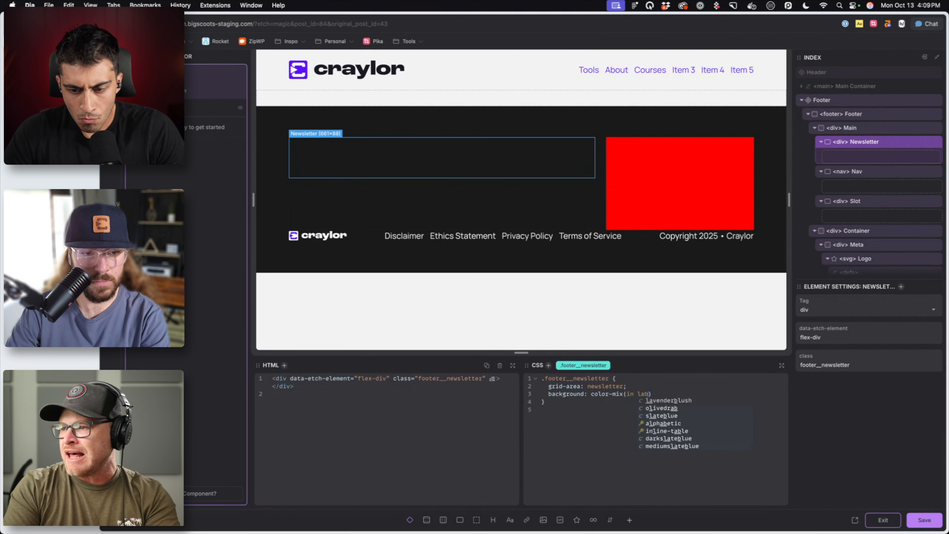
{"action": "key", "text": "BackSpace"}
{"action": "key", "text": "BackSpace"}
{"action": "type", "text": "srgb, var(--"}
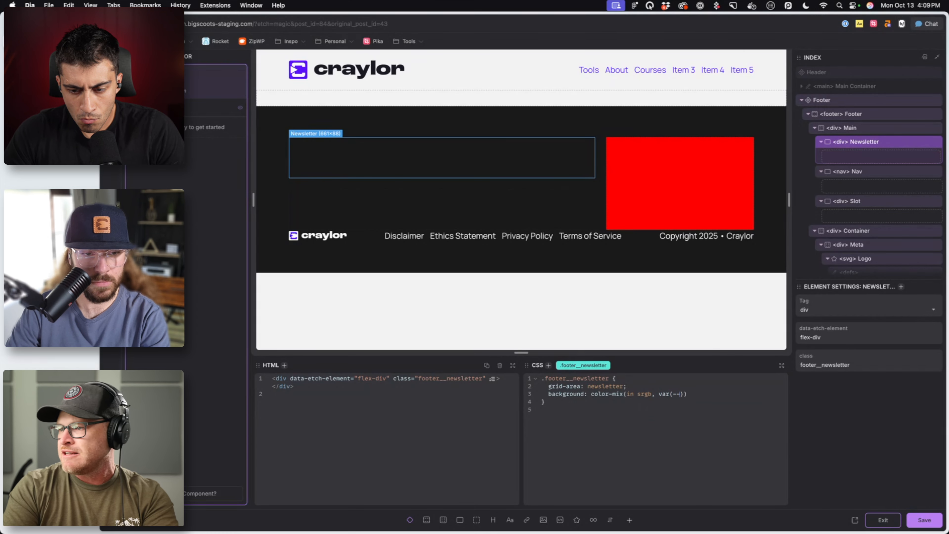
{"action": "type", "text": "base-light), transparent "}
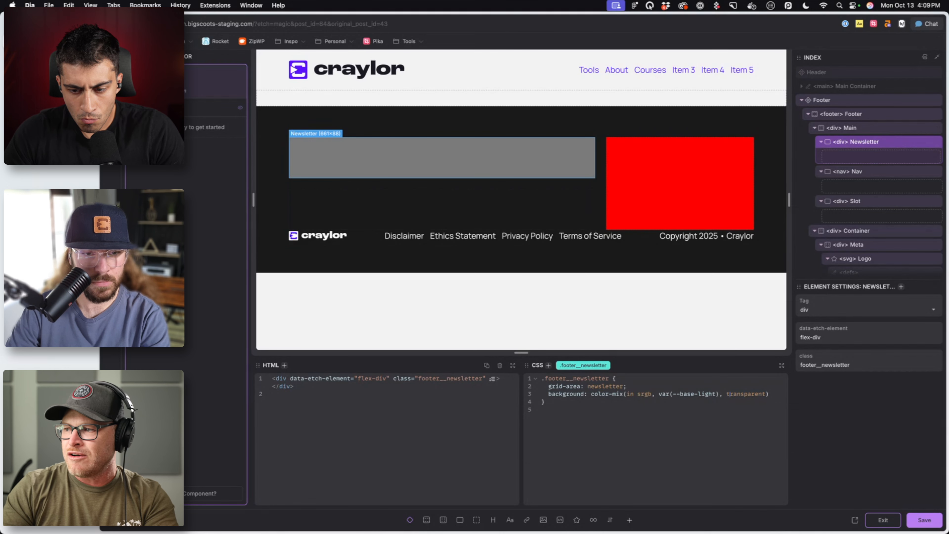
{"action": "type", "text": " 10%"}
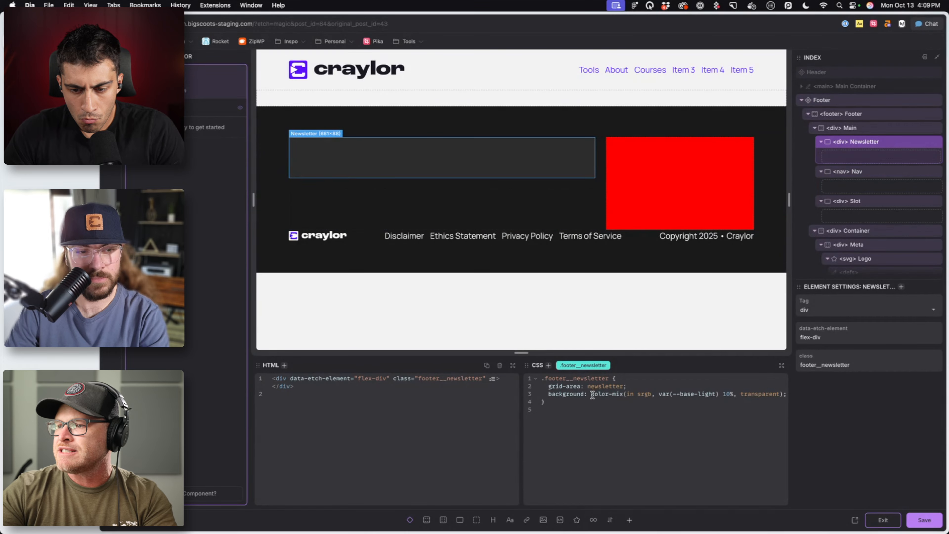
Copy the Newsletter card's color-mix(in srgb, var(--base-light) 10%, transparent) background declaration into the Nav element's .footer-nav rule, below grid-area
{"action": "left_click_drag", "start_coordinate": [548, 394], "coordinate": [790, 395]}
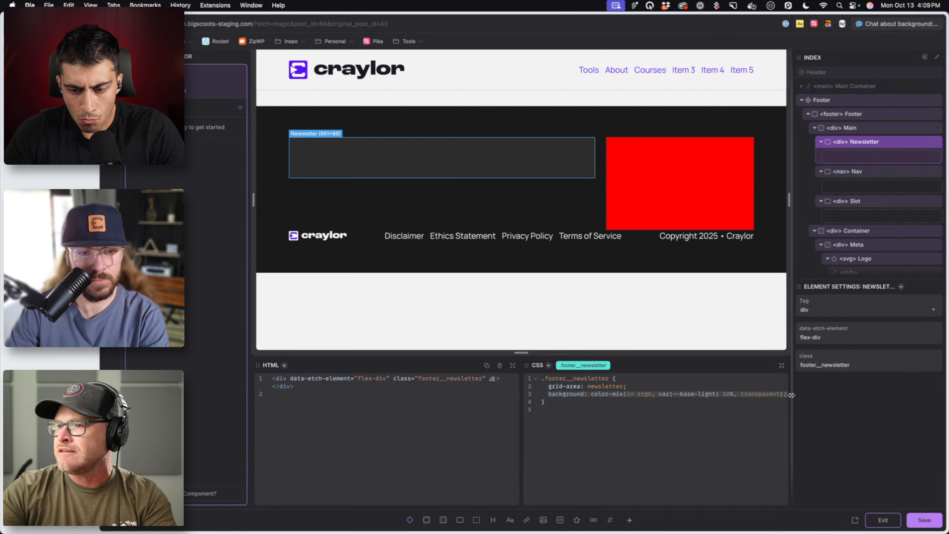
{"action": "left_click", "coordinate": [481, 207]}
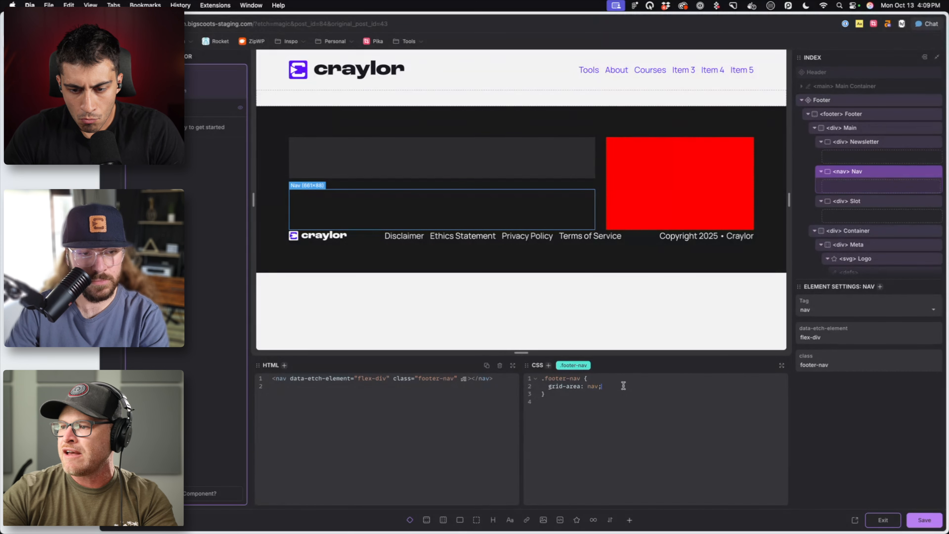
{"action": "key", "text": "Return"}
{"action": "type", "text": "background: color-mix(in srgb, var(--base-light) 10%, transparent);"}
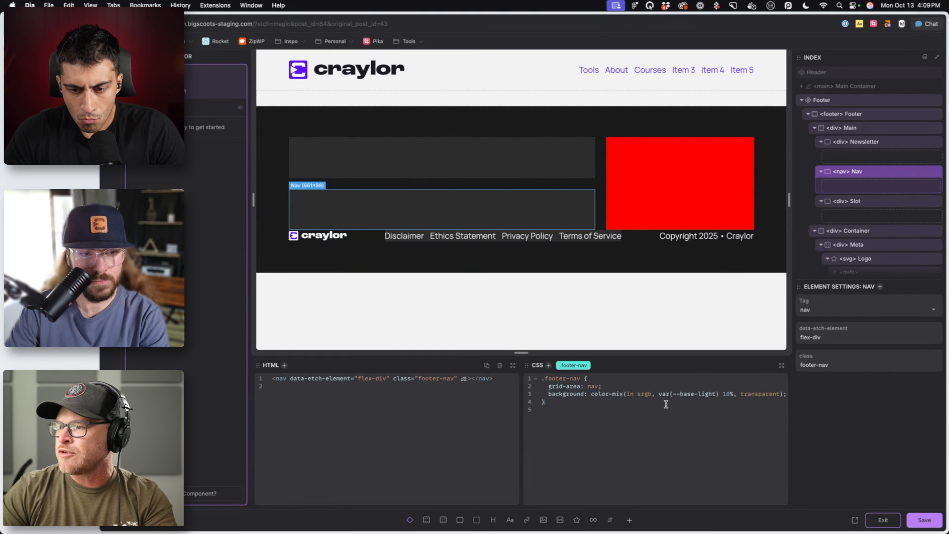
Round the Nav card's corners by adding border-radius: var(--radius) to .footer-nav
{"action": "type", "text": "border-radius: r"}
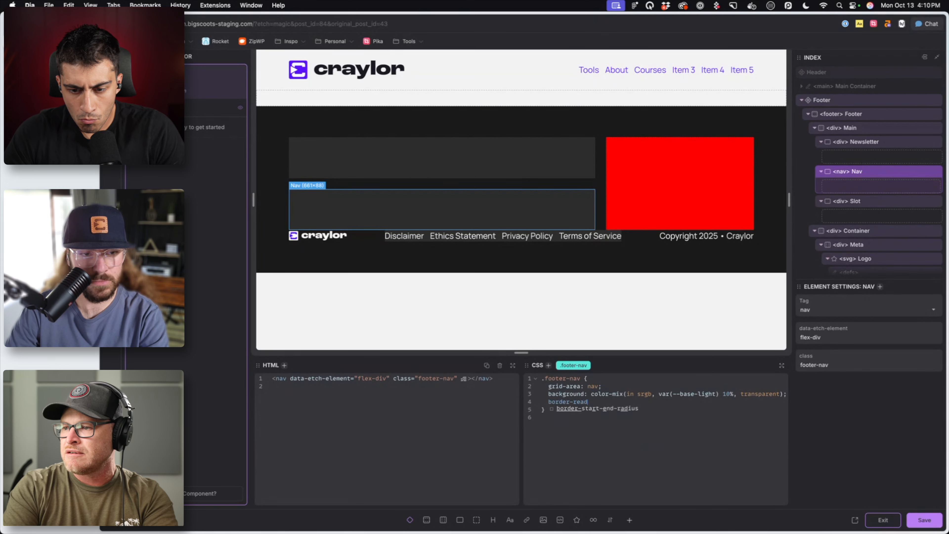
{"action": "key", "text": "BackSpace"}
{"action": "type", "text": "var(--radius);"}
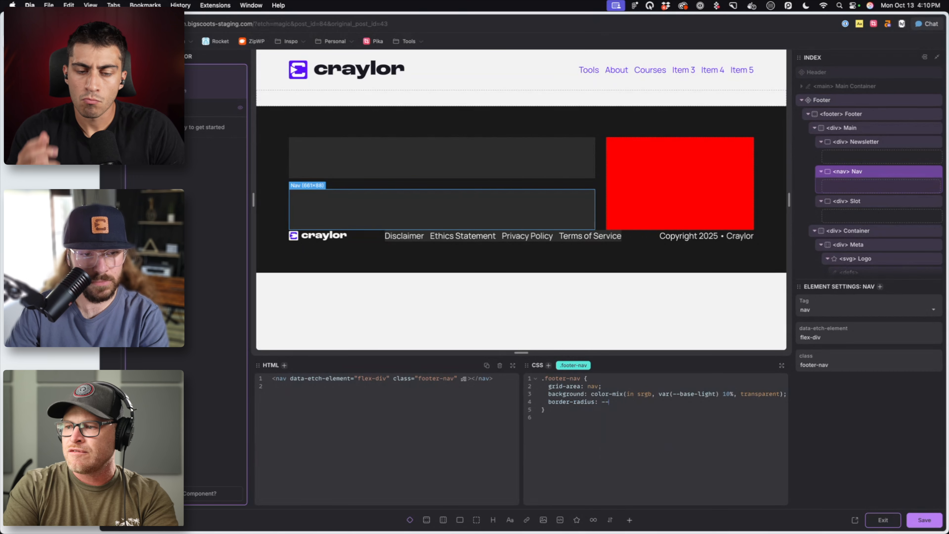
Add border-radius: var(--radius) to the Newsletter card's .footer__newsletter rule below the background declaration, and save
{"action": "left_click", "coordinate": [466, 151]}
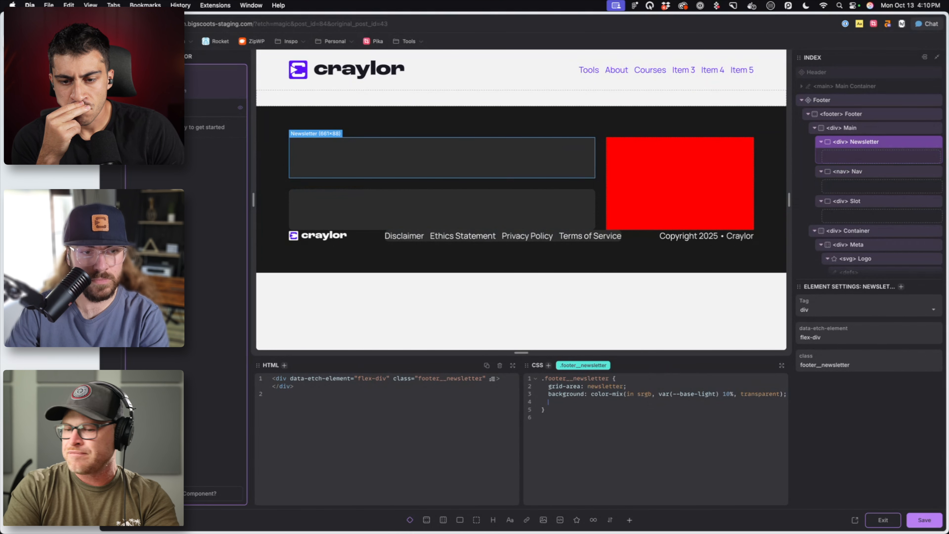
{"action": "type", "text": "orde"}
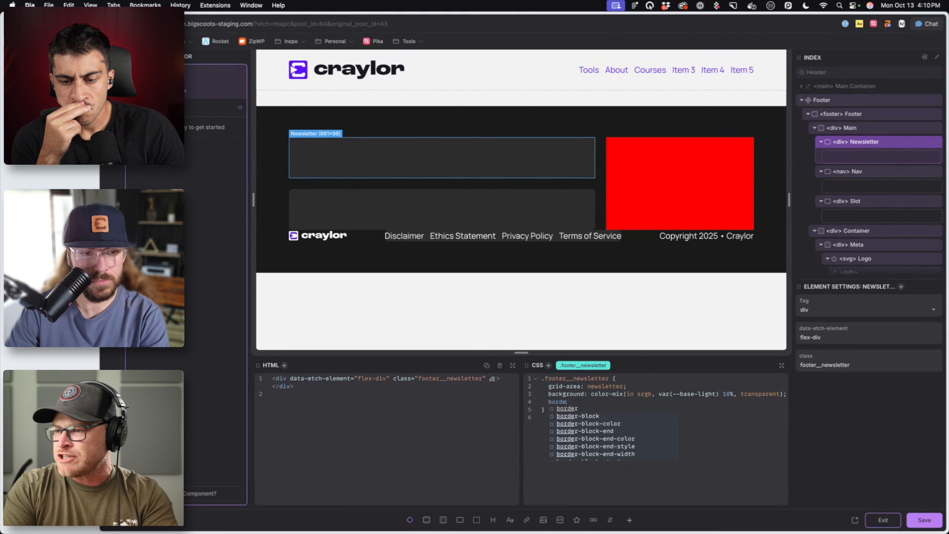
{"action": "type", "text": "rder"}
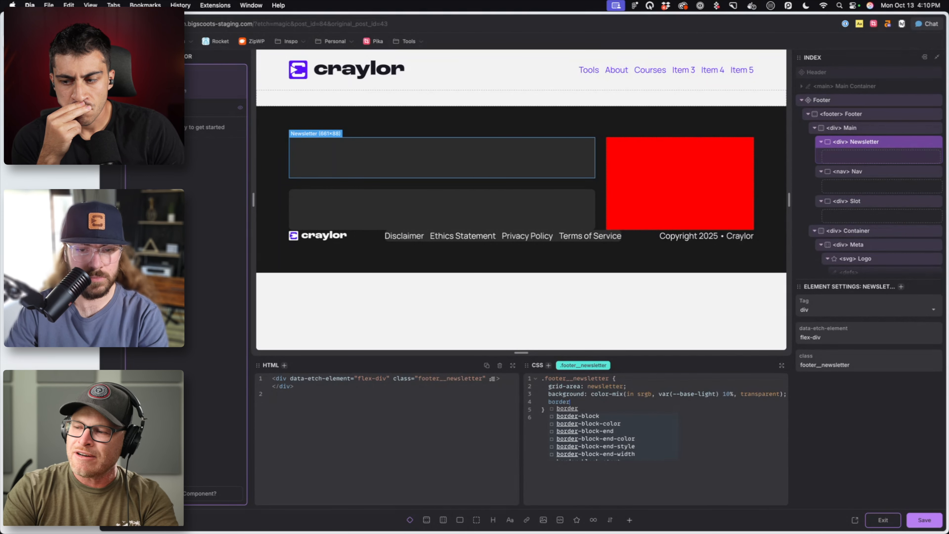
{"action": "type", "text": "-radius"}
{"action": "key", "text": "Return"}
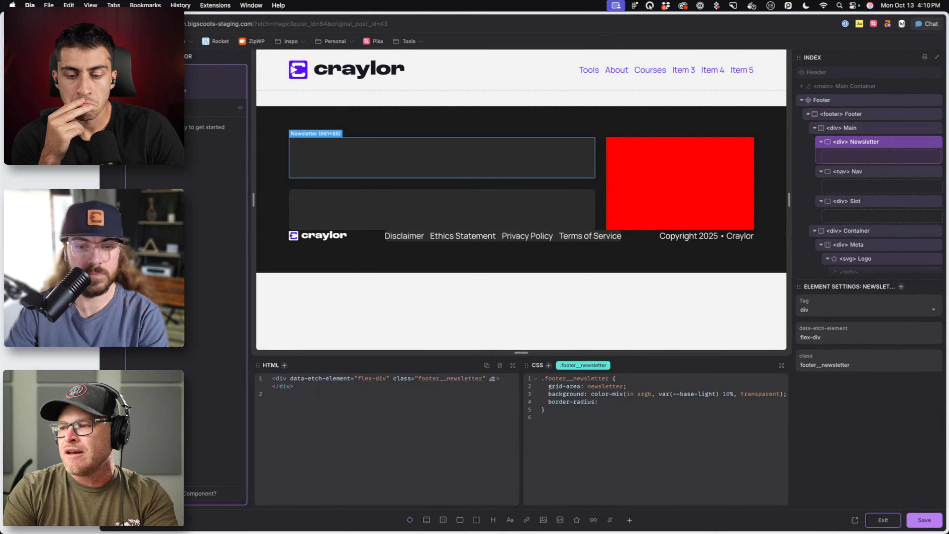
{"action": "type", "text": "--"}
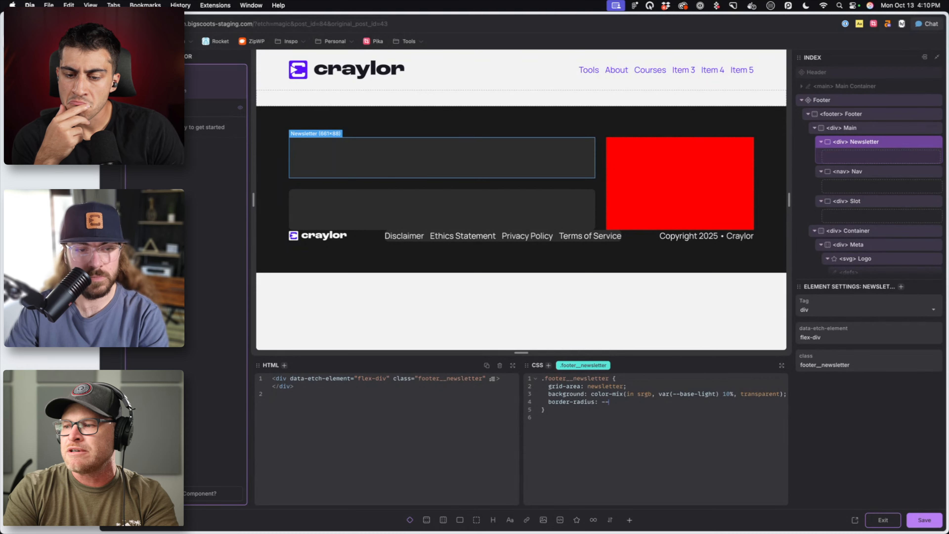
{"action": "type", "text": "radius"}
{"action": "key", "text": "Return"}
{"action": "type", "text": ";"}
{"action": "key", "text": "cmd+s"}
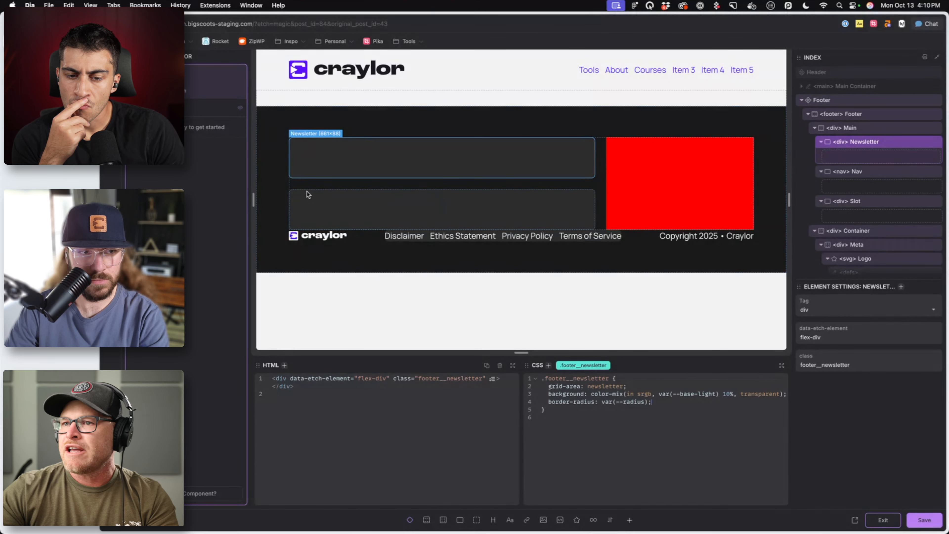
Add gap: var(--container-gap) to the Footer element's .footer rule after padding-inline, and save
{"action": "left_click", "coordinate": [275, 182]}
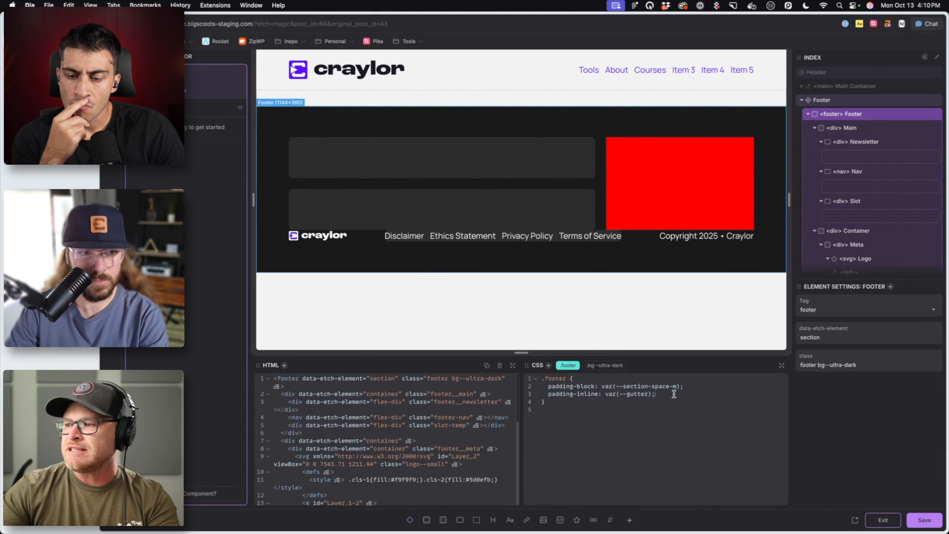
{"action": "type", "text": "gap: var(--container-gap);"}
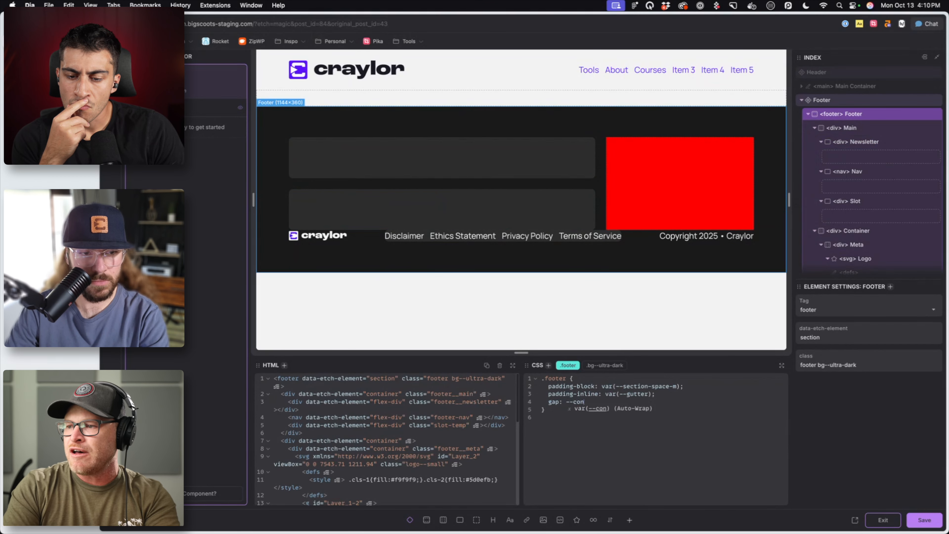
{"action": "key", "text": "super+s"}
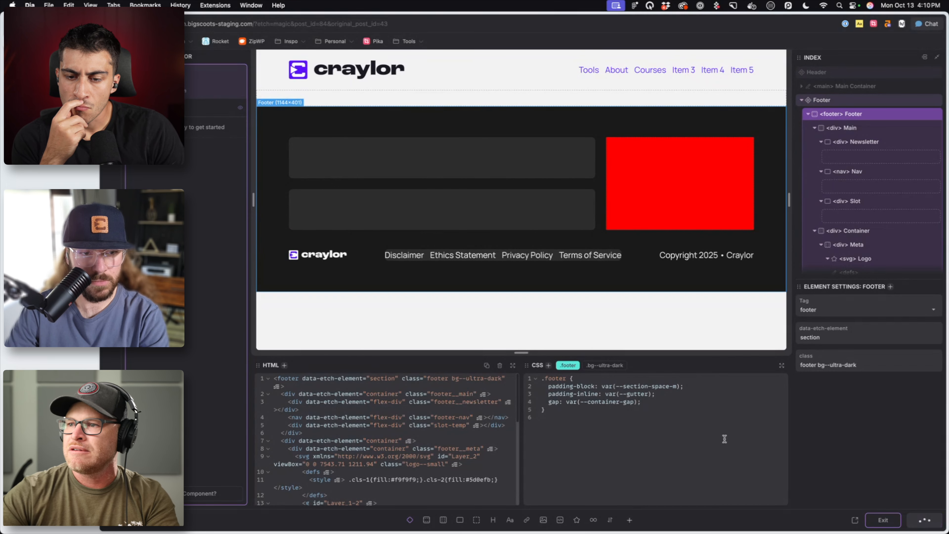
Review the CSS rules of the footer's Main, Slot, Newsletter and Nav elements and compare the layout with the Figma design
{"action": "left_click", "coordinate": [598, 211]}
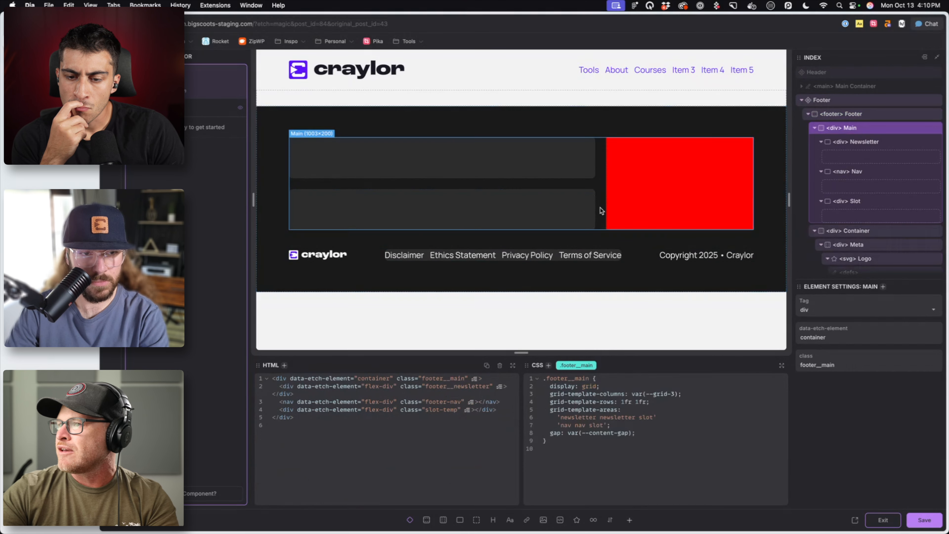
{"action": "left_click", "coordinate": [630, 190]}
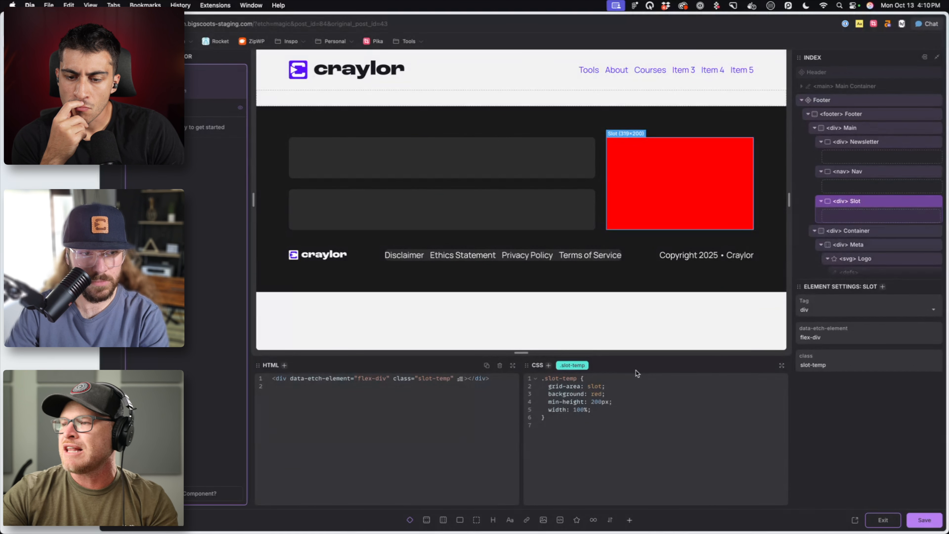
{"action": "mouse_move", "coordinate": [922, 205]}
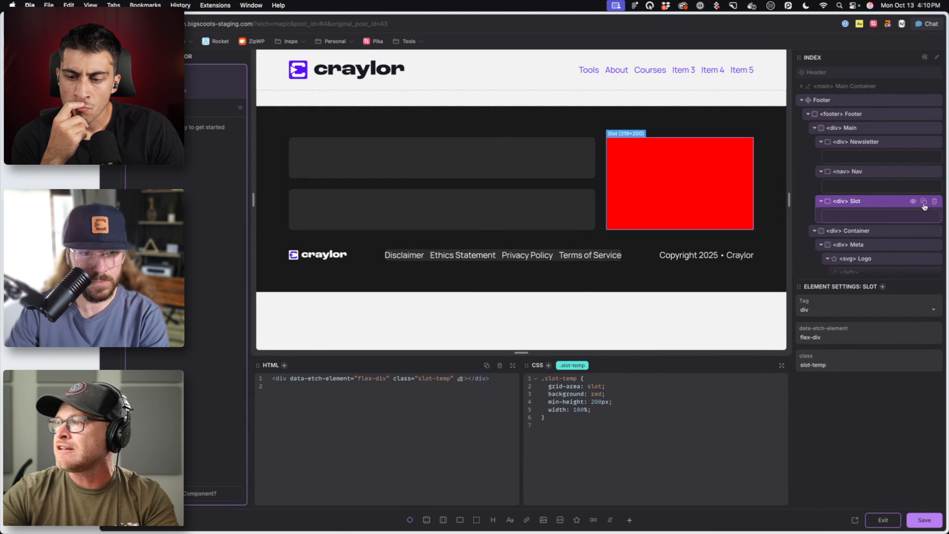
{"action": "left_click", "coordinate": [557, 157]}
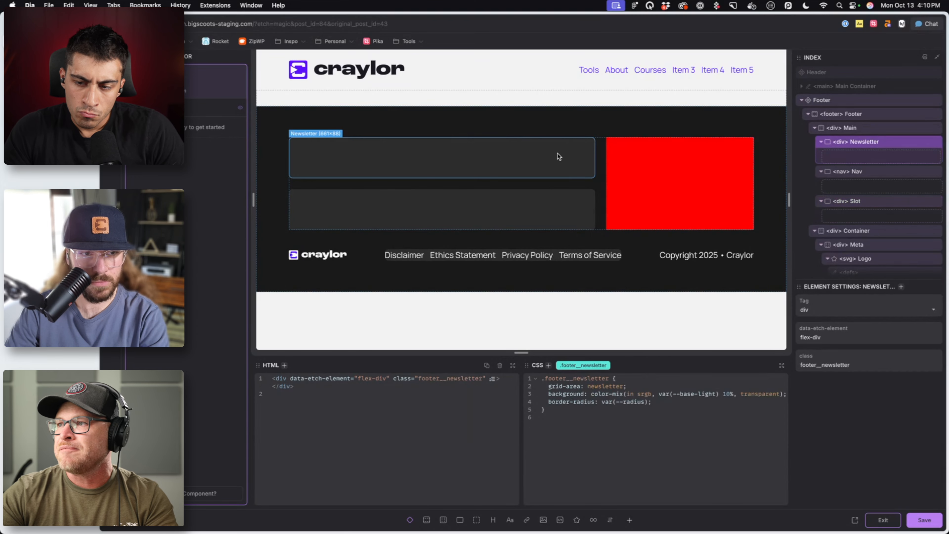
{"action": "left_click", "coordinate": [560, 205]}
{"action": "left_click", "coordinate": [542, 163]}
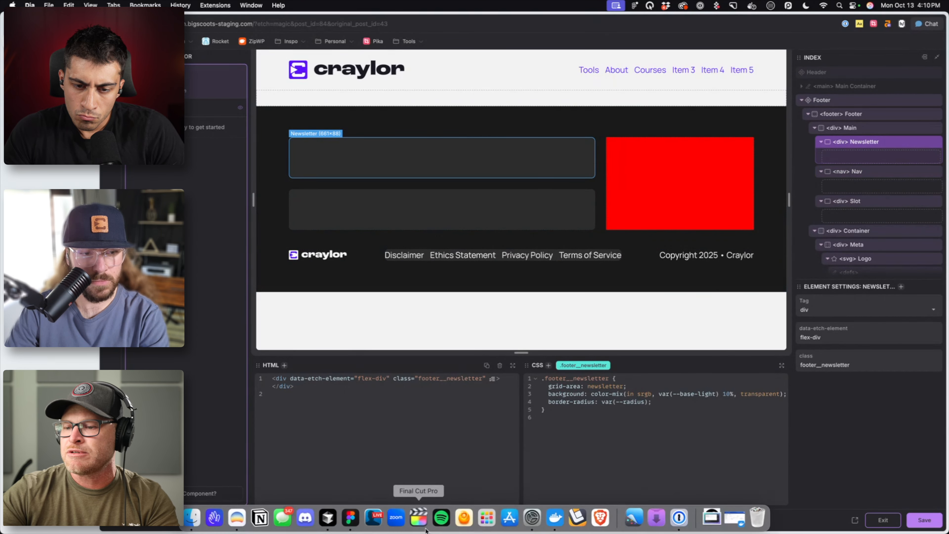
{"action": "left_click", "coordinate": [350, 518]}
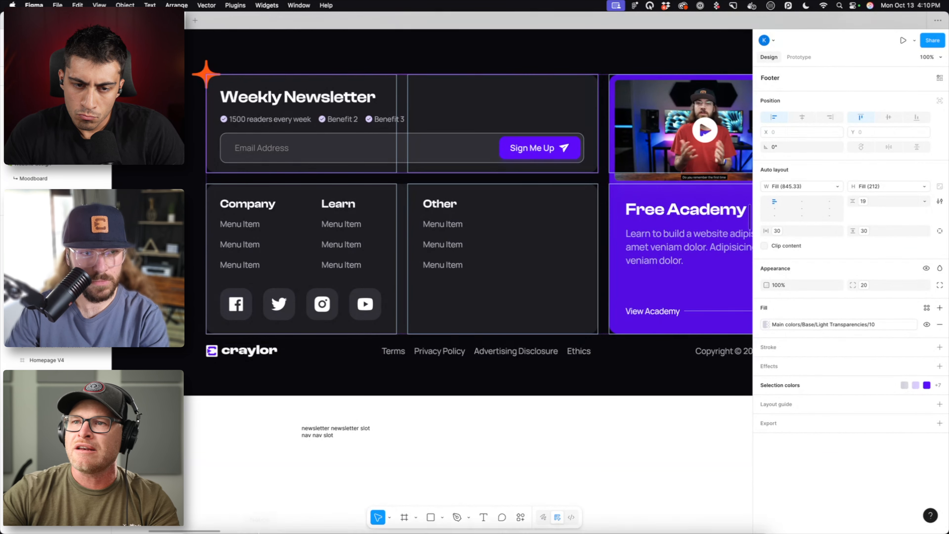
{"action": "mouse_move", "coordinate": [258, 532]}
{"action": "left_click", "coordinate": [239, 518]}
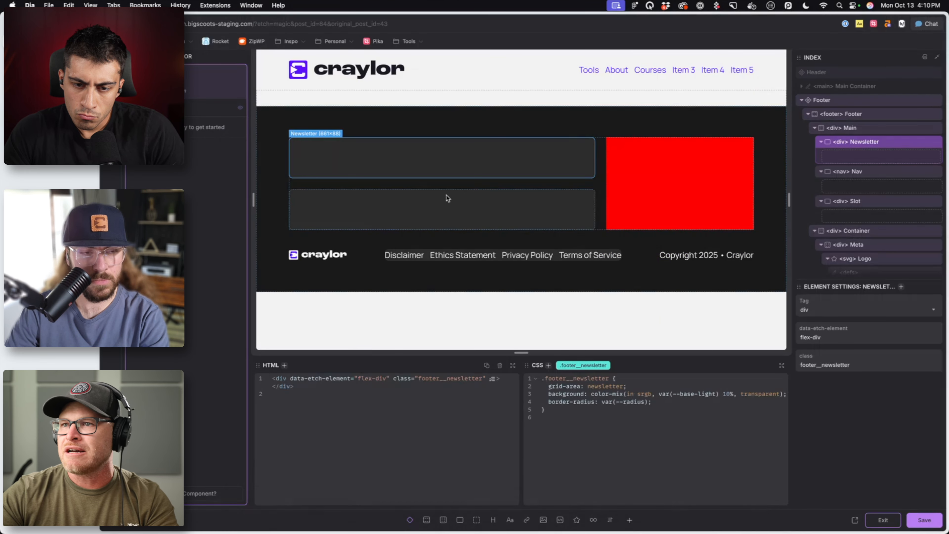
{"action": "mouse_move", "coordinate": [396, 520]}
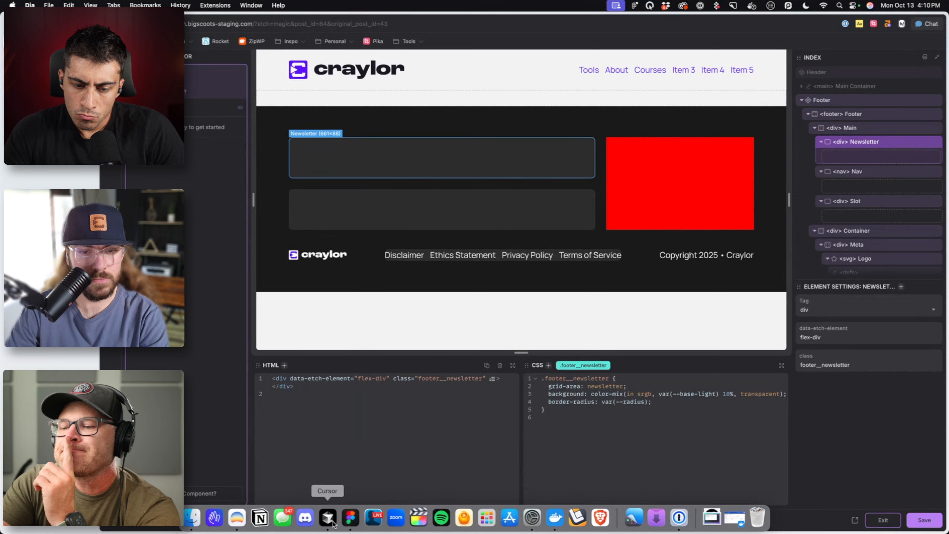
Switch to Figma and examine the typography styles of the Weekly Newsletter and Company headings in the footer design
{"action": "left_click", "coordinate": [350, 518]}
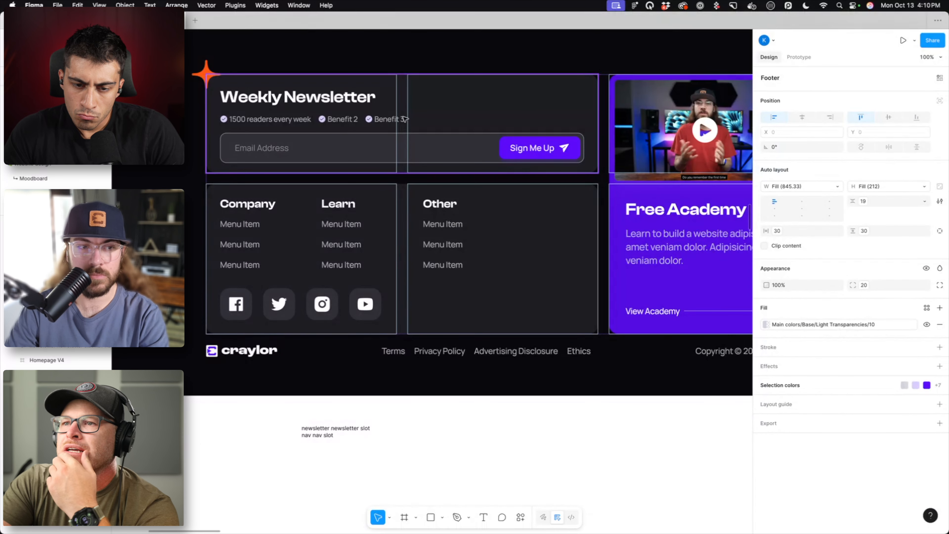
{"action": "scroll", "coordinate": [373, 142], "scroll_direction": "up", "scroll_amount": 4}
{"action": "scroll", "coordinate": [305, 179], "scroll_direction": "left", "scroll_amount": 2}
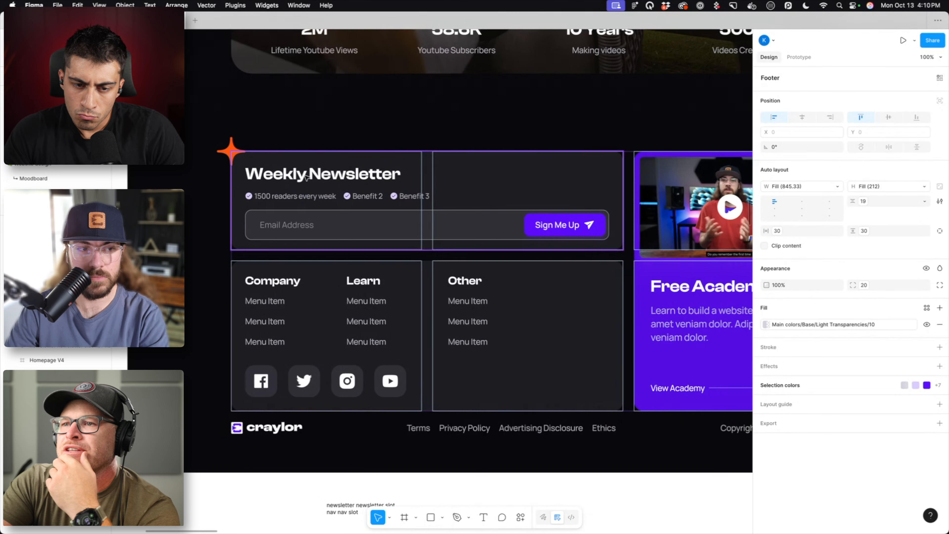
{"action": "double_click", "coordinate": [306, 176]}
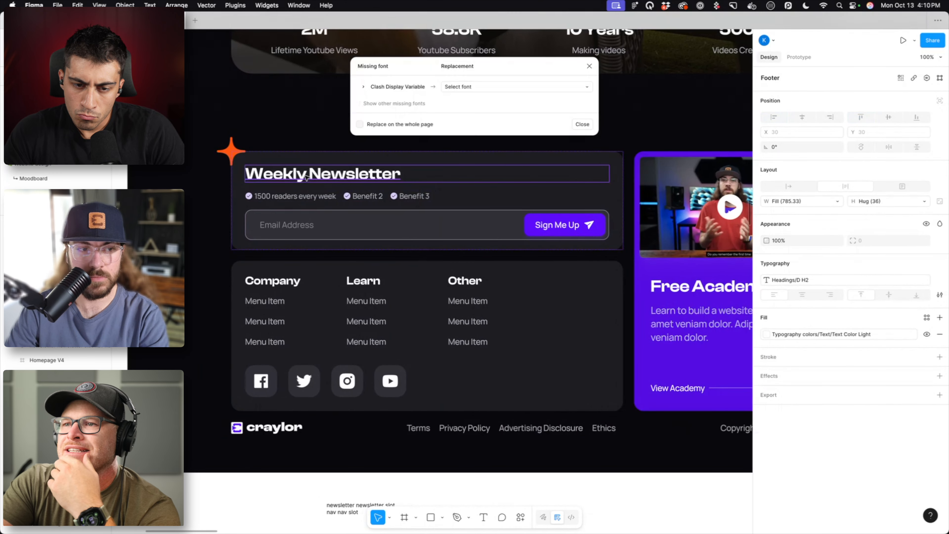
{"action": "left_click", "coordinate": [272, 282]}
{"action": "double_click", "coordinate": [273, 282]}
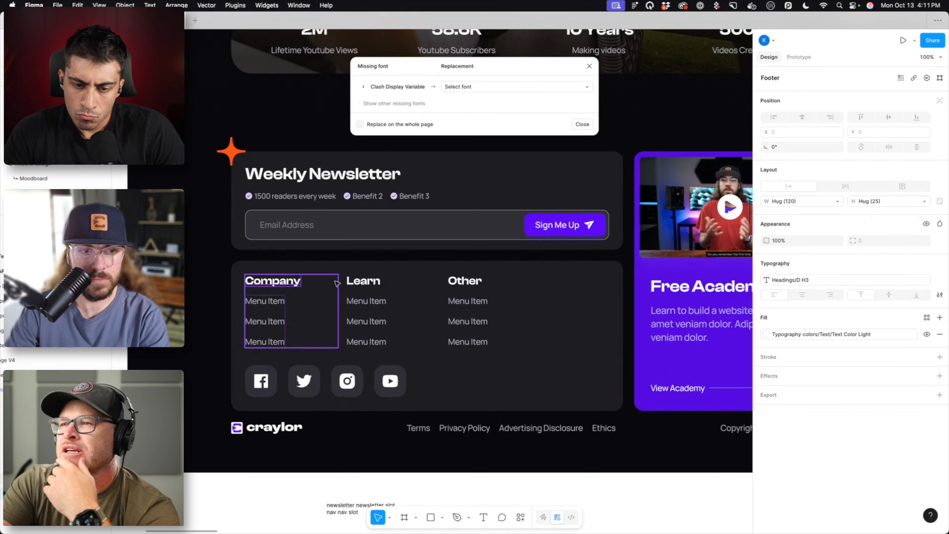
{"action": "left_click", "coordinate": [589, 67]}
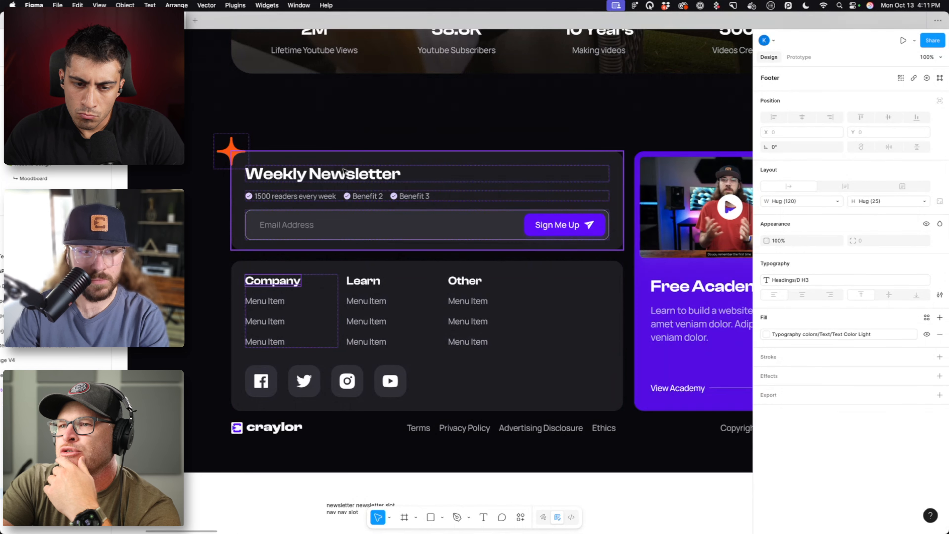
{"action": "left_click", "coordinate": [344, 177]}
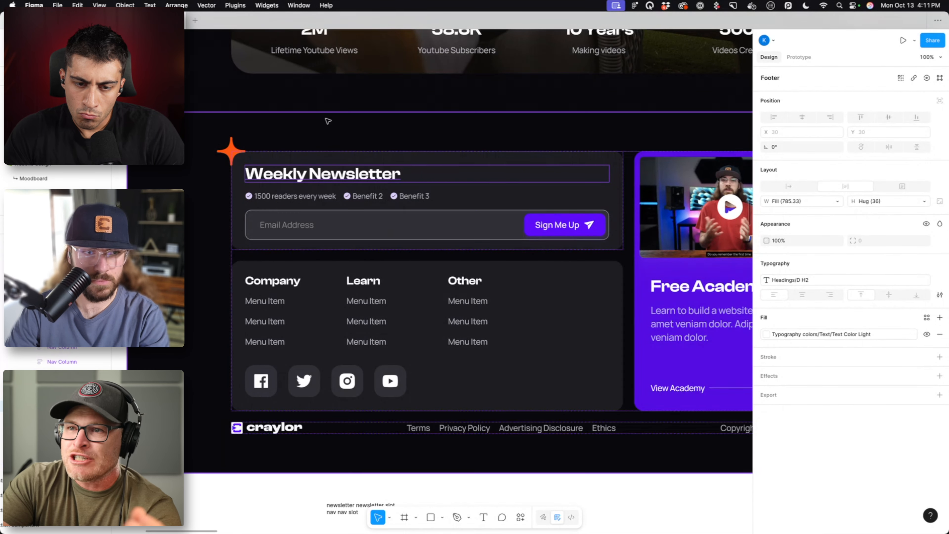
Examine the footer frame's layout and the Weekly Newsletter heading's text style in the Figma design
{"action": "left_click", "coordinate": [308, 132]}
{"action": "scroll", "coordinate": [308, 131], "scroll_direction": "down", "scroll_amount": 3}
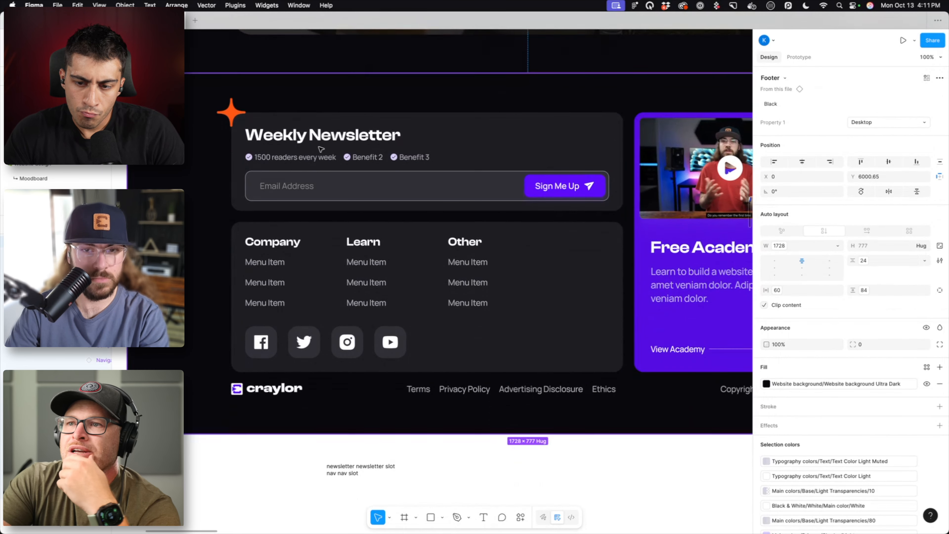
{"action": "scroll", "coordinate": [382, 146], "scroll_direction": "left", "scroll_amount": 4}
{"action": "double_click", "coordinate": [389, 139]}
{"action": "double_click", "coordinate": [389, 139]}
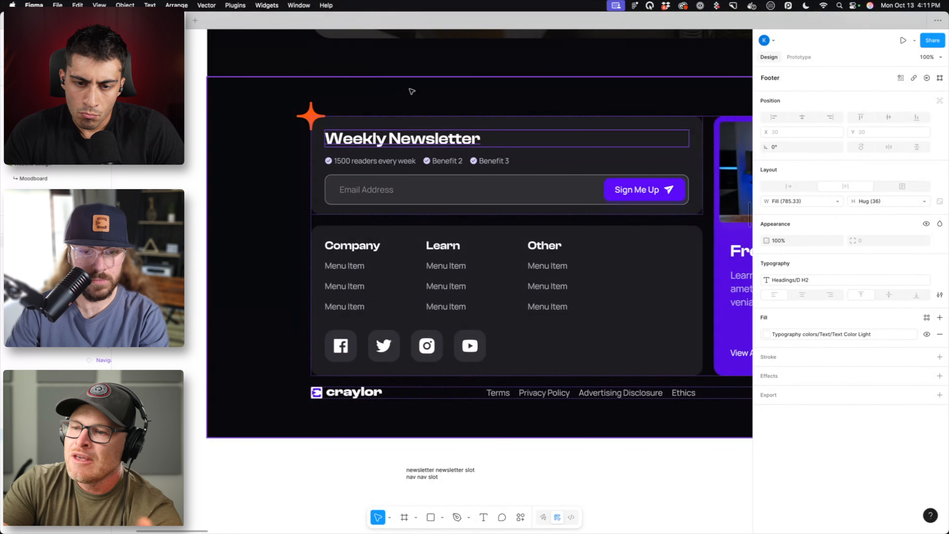
{"action": "scroll", "coordinate": [411, 91], "scroll_direction": "right", "scroll_amount": 3}
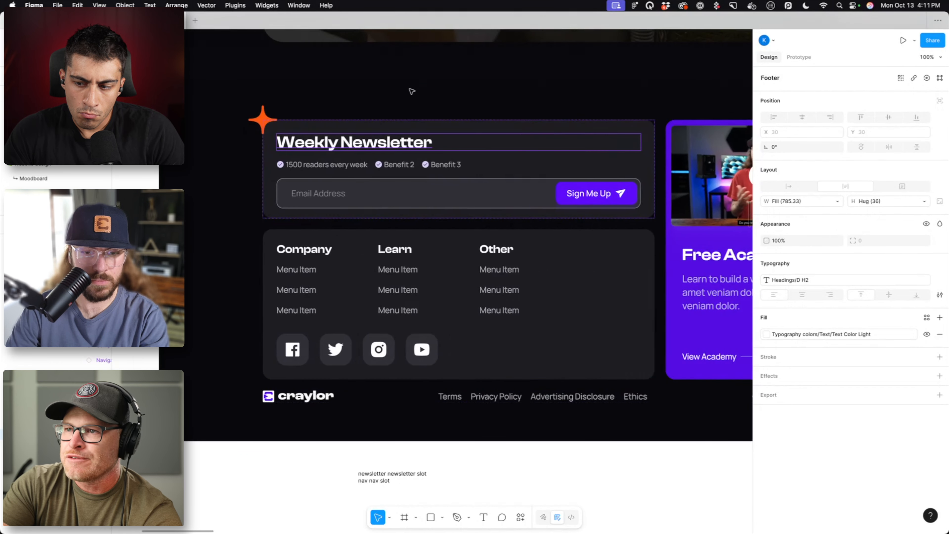
Switch to Etch, add a heading to the Footer element, and move it above the Main container
{"action": "left_click", "coordinate": [234, 516]}
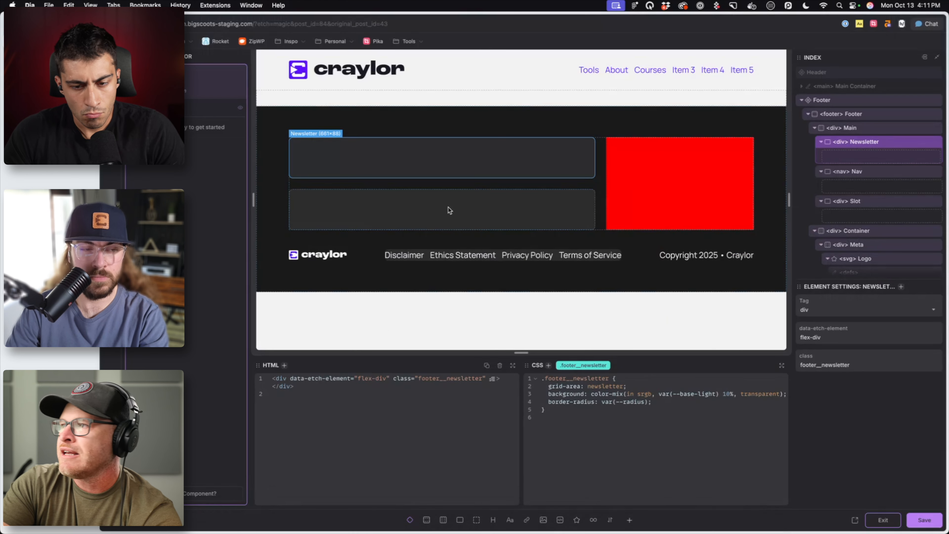
{"action": "left_click", "coordinate": [911, 128]}
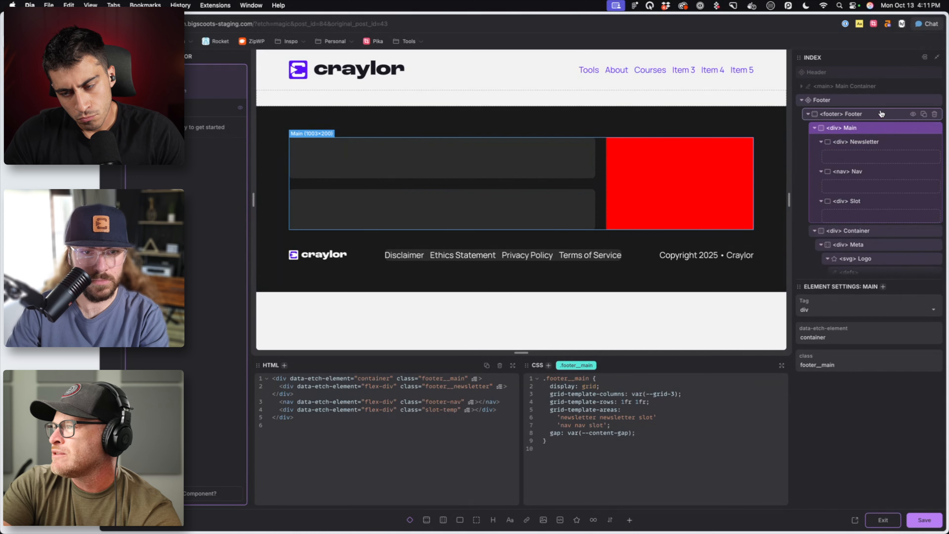
{"action": "left_click", "coordinate": [911, 114]}
{"action": "left_click", "coordinate": [493, 519]}
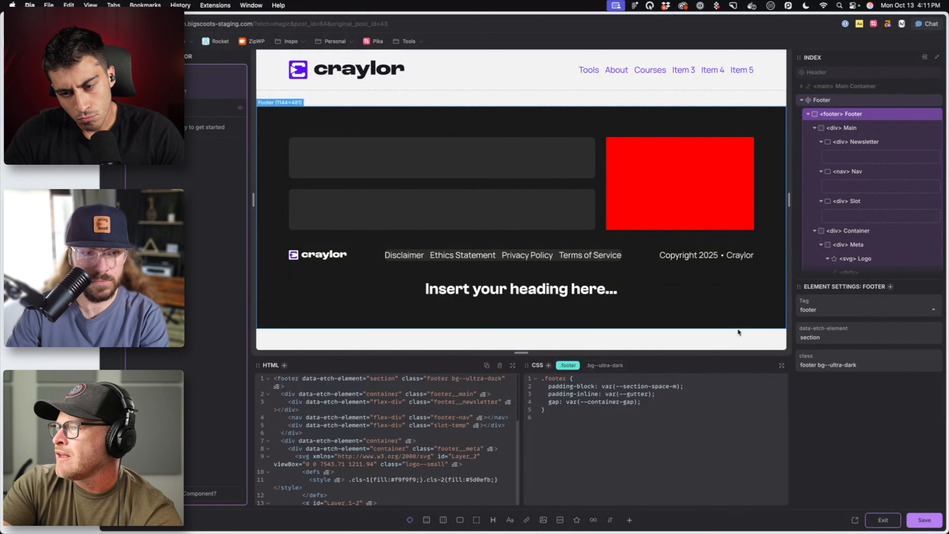
{"action": "scroll", "coordinate": [855, 261], "scroll_direction": "down", "scroll_amount": 5}
{"action": "left_click_drag", "start_coordinate": [848, 255], "coordinate": [860, 122]}
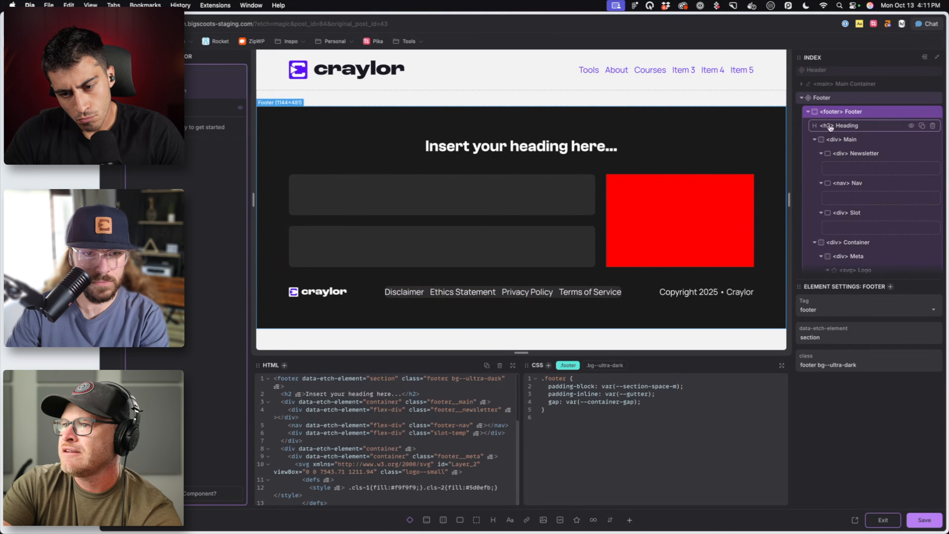
Change the new h2 heading's text to Footer
{"action": "left_click", "coordinate": [533, 148]}
{"action": "double_click", "coordinate": [532, 147]}
{"action": "type", "text": "Fopopter"}
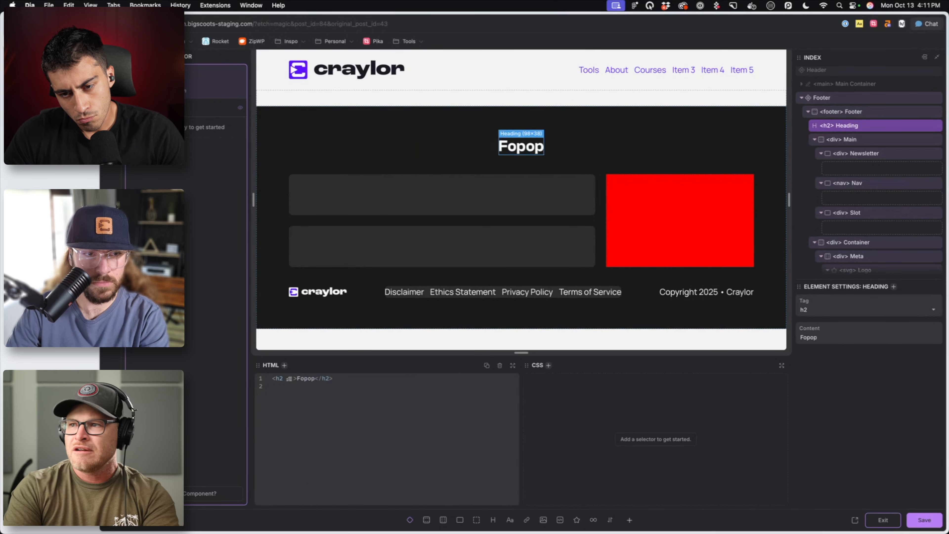
{"action": "key", "text": "BackSpace"}
{"action": "key", "text": "BackSpace"}
{"action": "key", "text": "BackSpace"}
{"action": "key", "text": "BackSpace"}
{"action": "key", "text": "BackSpace"}
{"action": "key", "text": "BackSpace"}
{"action": "type", "text": "oter"}
{"action": "key", "text": "Return"}
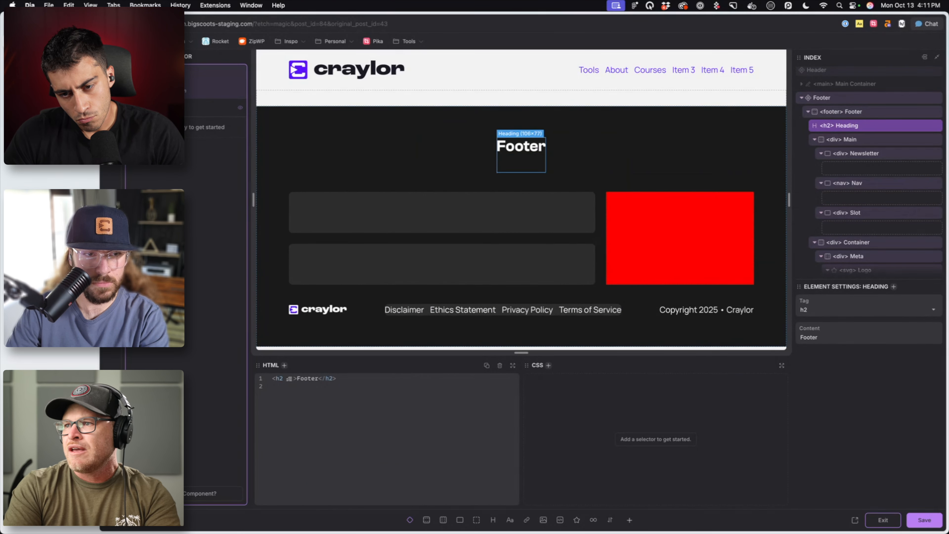
Add the .hidden-accessible class to the Footer h2 heading
{"action": "key", "text": "Escape"}
{"action": "key", "text": "Return"}
{"action": "type", "text": ".hidden-accessible"}
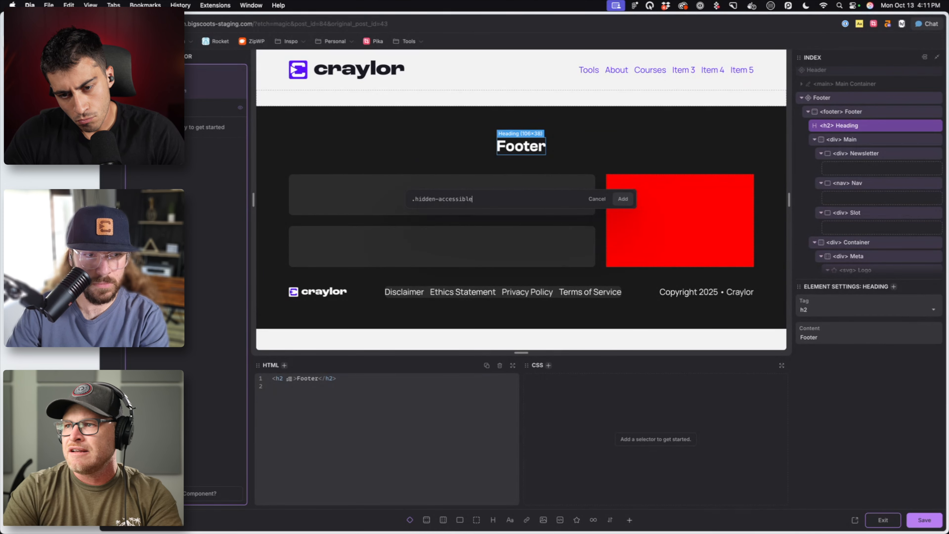
{"action": "key", "text": "Return"}
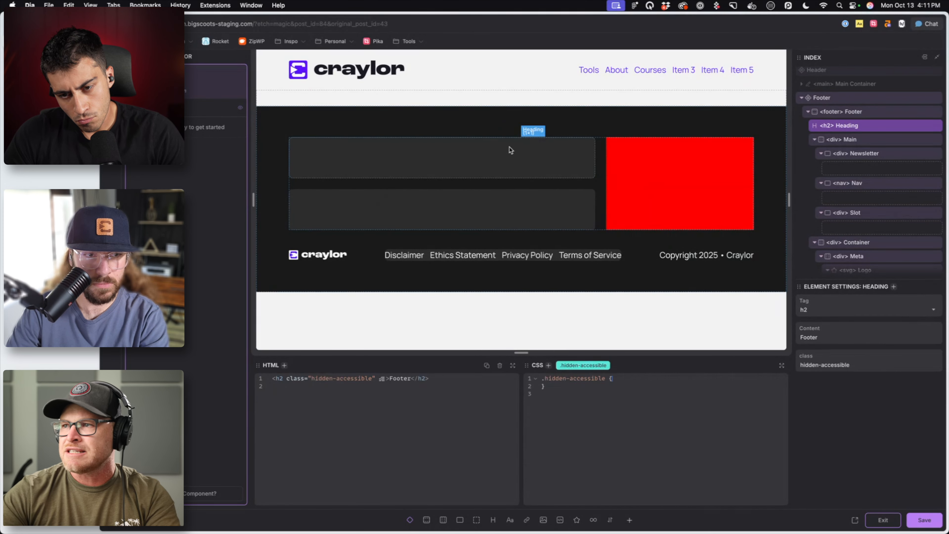
Add a heading inside the Newsletter card and set its tag to h3
{"action": "left_click", "coordinate": [506, 183]}
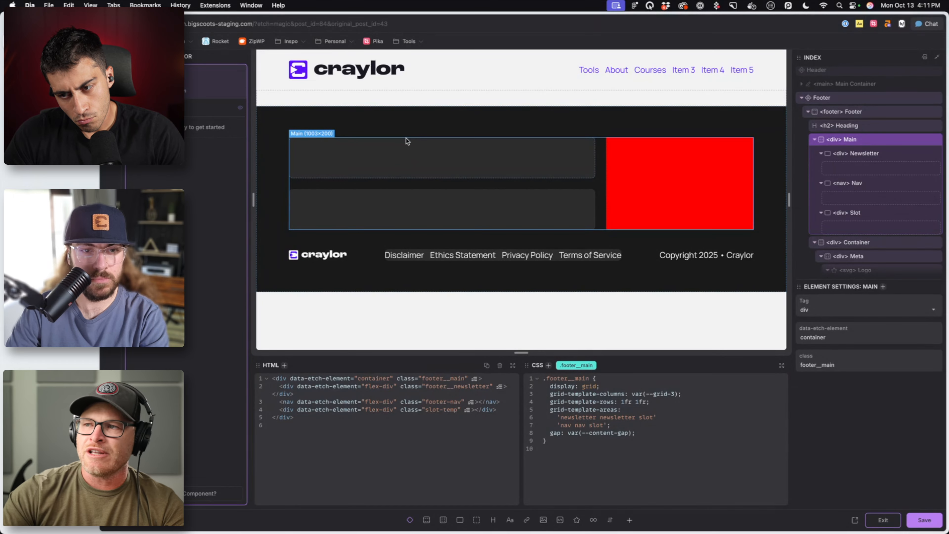
{"action": "left_click", "coordinate": [378, 157]}
{"action": "left_click", "coordinate": [492, 519]}
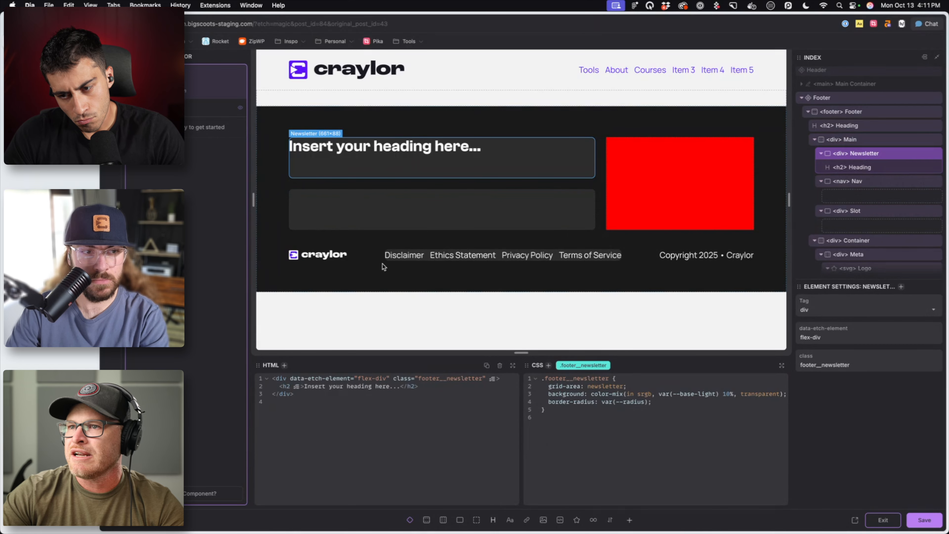
{"action": "left_click", "coordinate": [845, 167]}
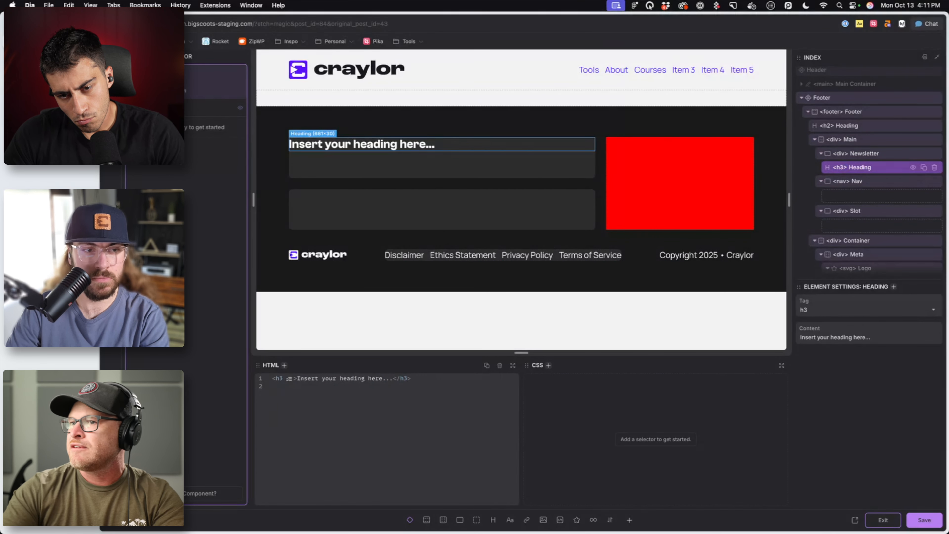
Write the abbreviation ul>li{item $} on a new line below the h3 in the Newsletter card's HTML
{"action": "left_click", "coordinate": [483, 169]}
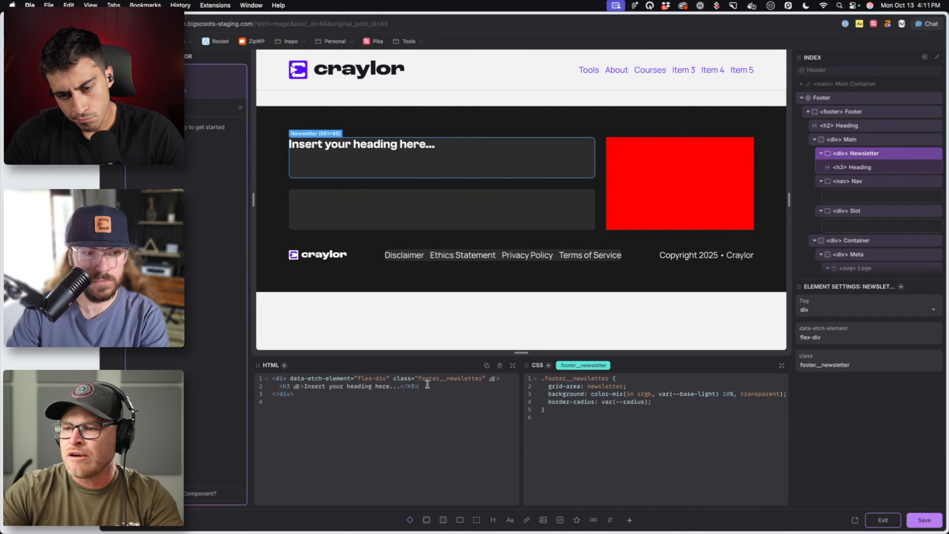
{"action": "key", "text": "Return"}
{"action": "type", "text": "nav"}
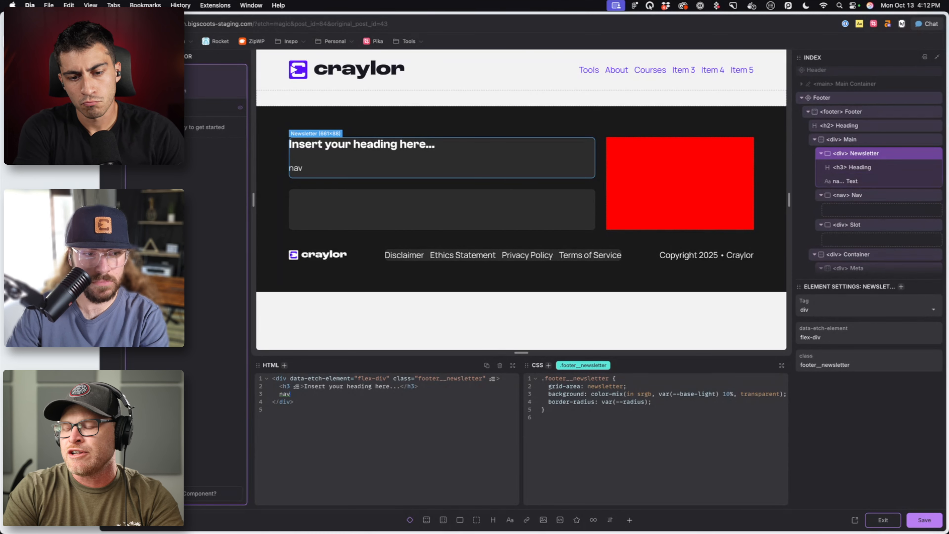
{"action": "key", "text": "BackSpace"}
{"action": "key", "text": "BackSpace"}
{"action": "key", "text": "BackSpace"}
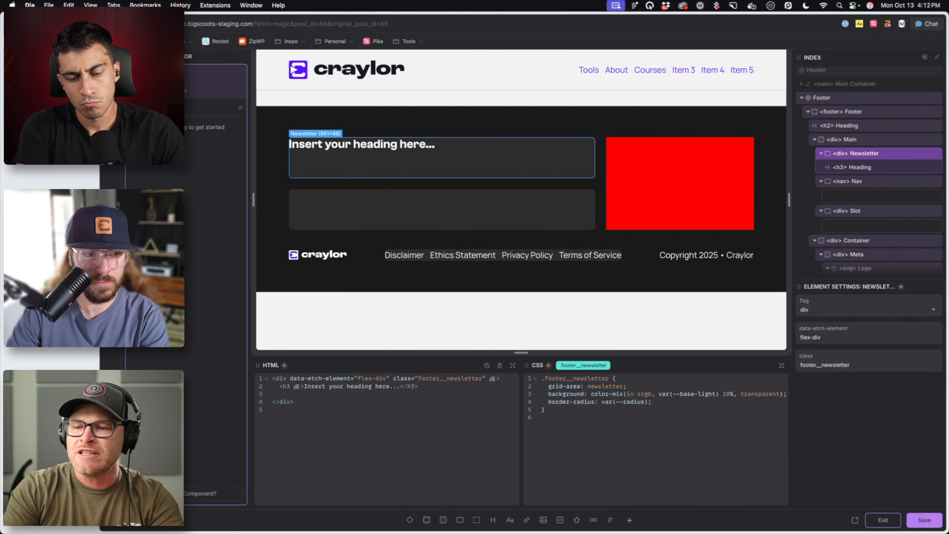
{"action": "type", "text": "ul"}
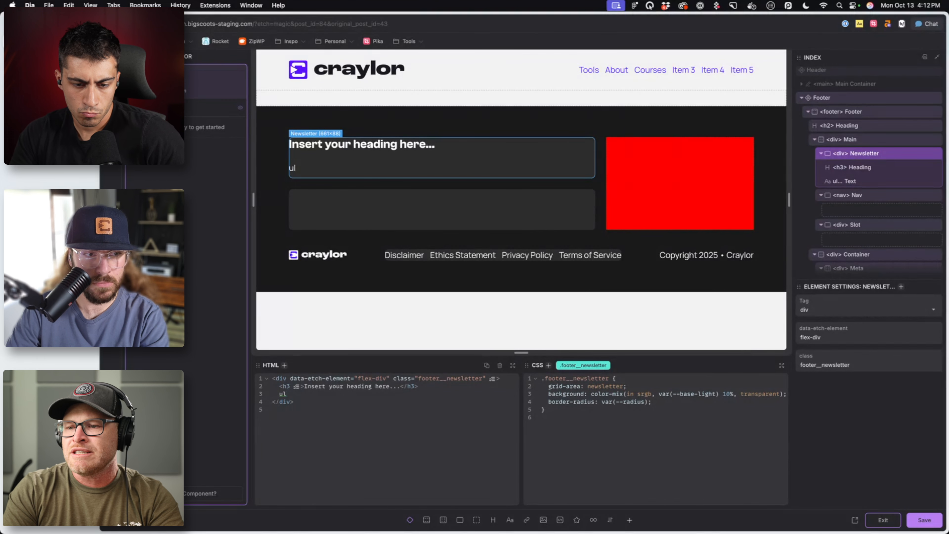
{"action": "type", "text": ">li{item $"}
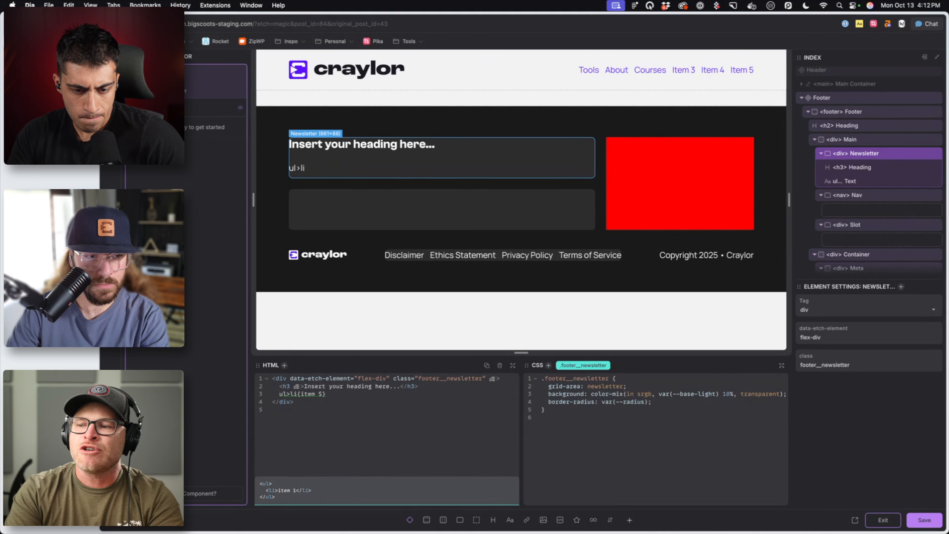
Add the classes .footer__newsletter-list to the ul and .footer__newsletter-item to the li in the list abbreviation
{"action": "type", "text": ".footer"}
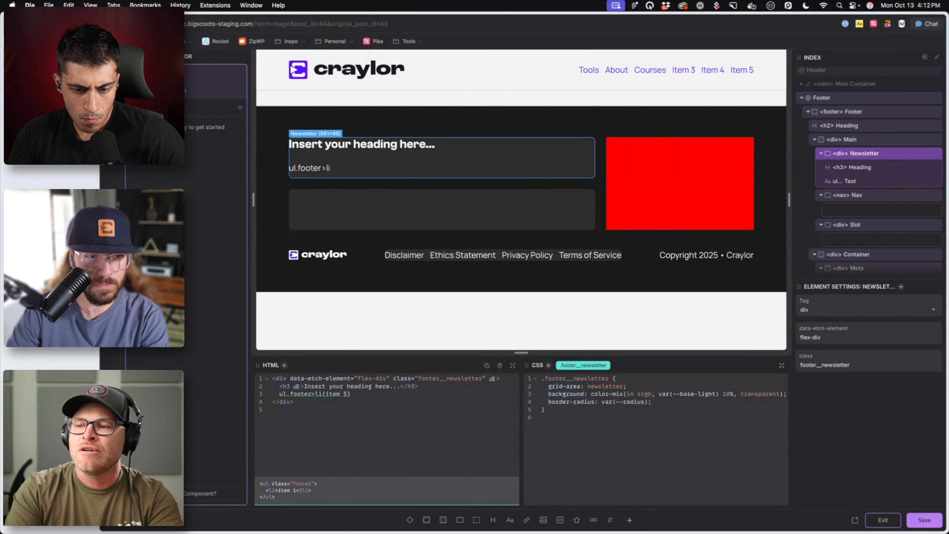
{"action": "type", "text": "__newsletter-list"}
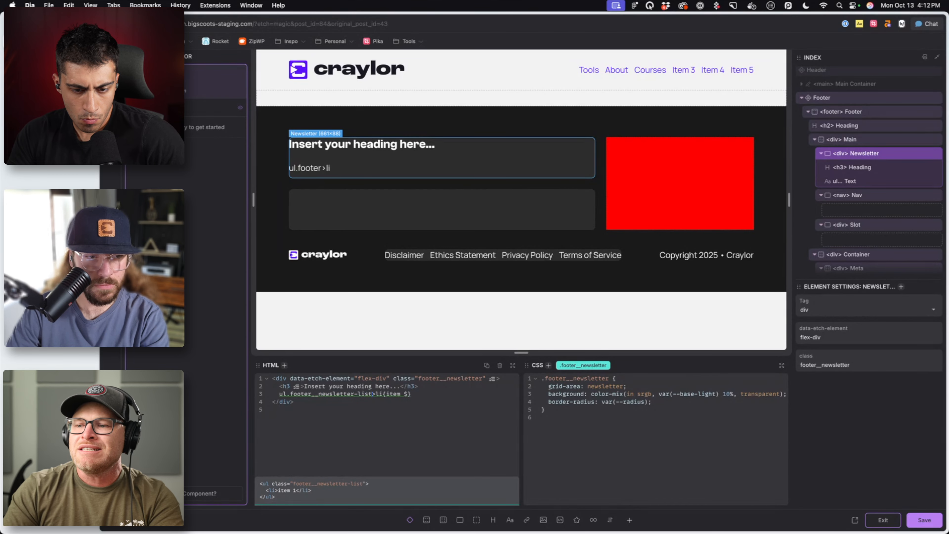
{"action": "key", "text": "Right"}
{"action": "key", "text": "Right"}
{"action": "key", "text": "Right"}
{"action": "type", "text": ".foo"}
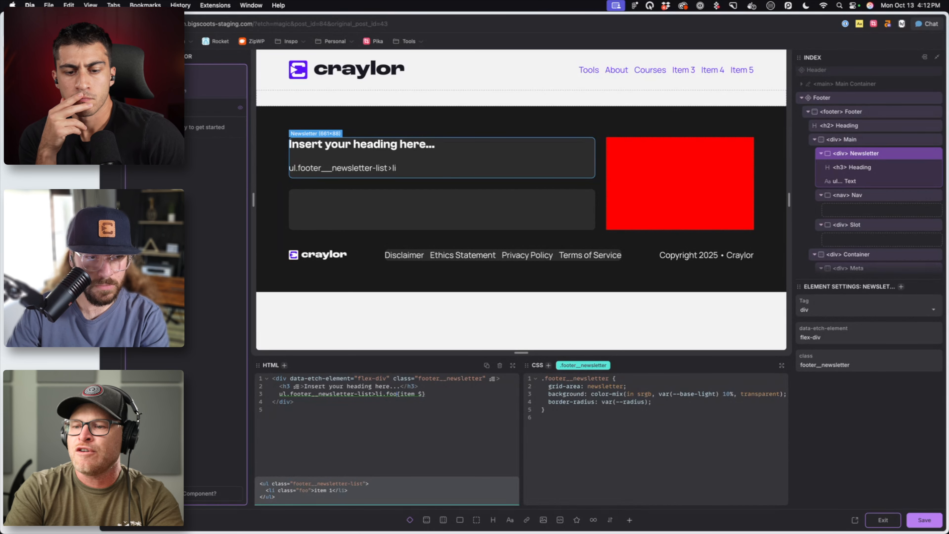
{"action": "type", "text": "ter__newsletter-"}
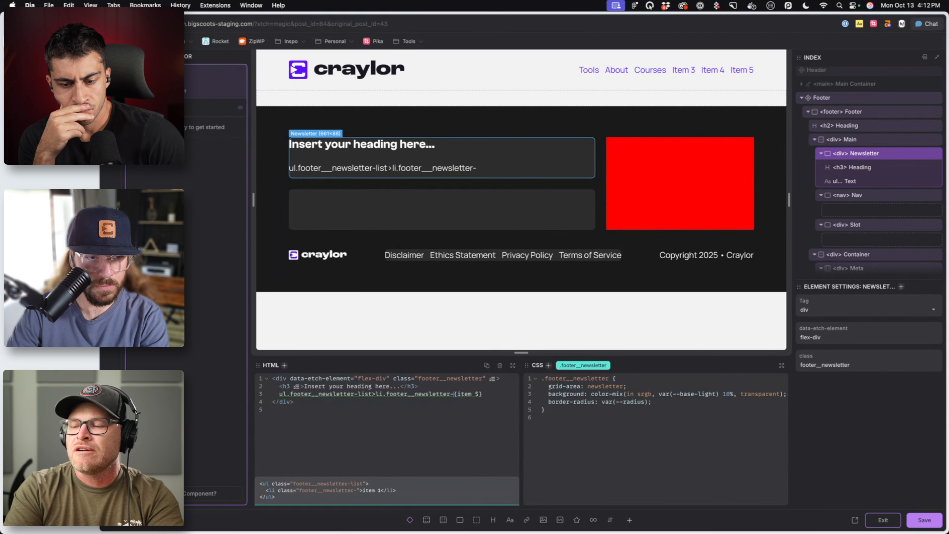
{"action": "type", "text": "list>li.footer__newsletter-"}
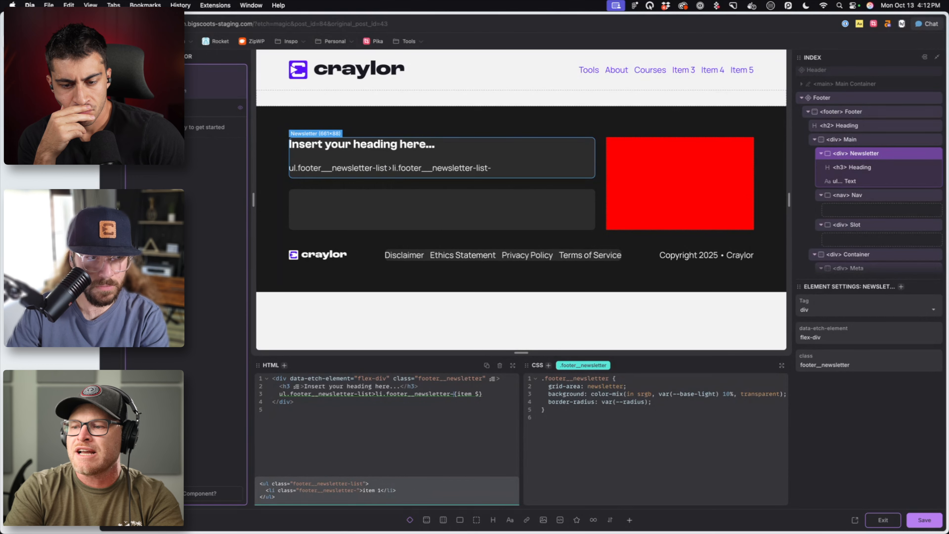
{"action": "type", "text": "item"}
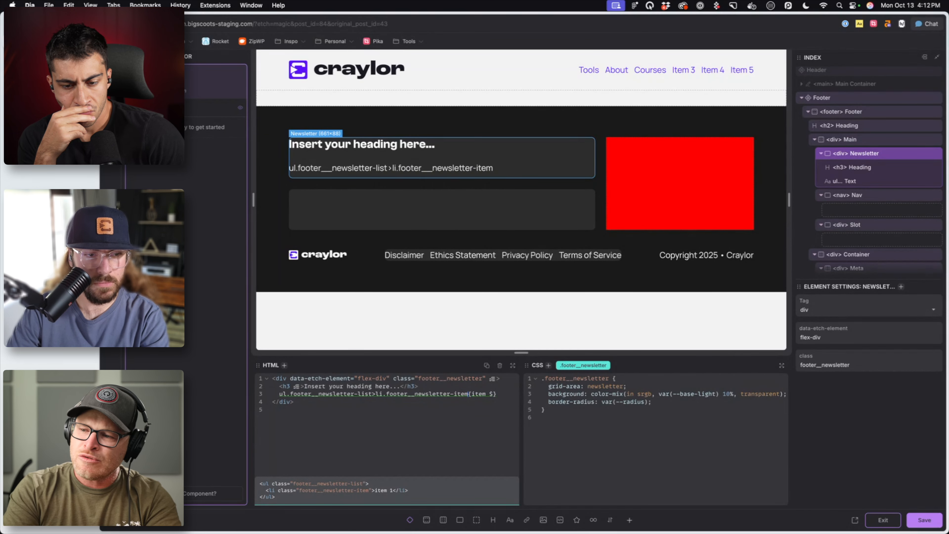
Complete the abbreviation's list item content as >span{icon}+span{item $} and expand it into HTML
{"action": "type", "text": "span"}
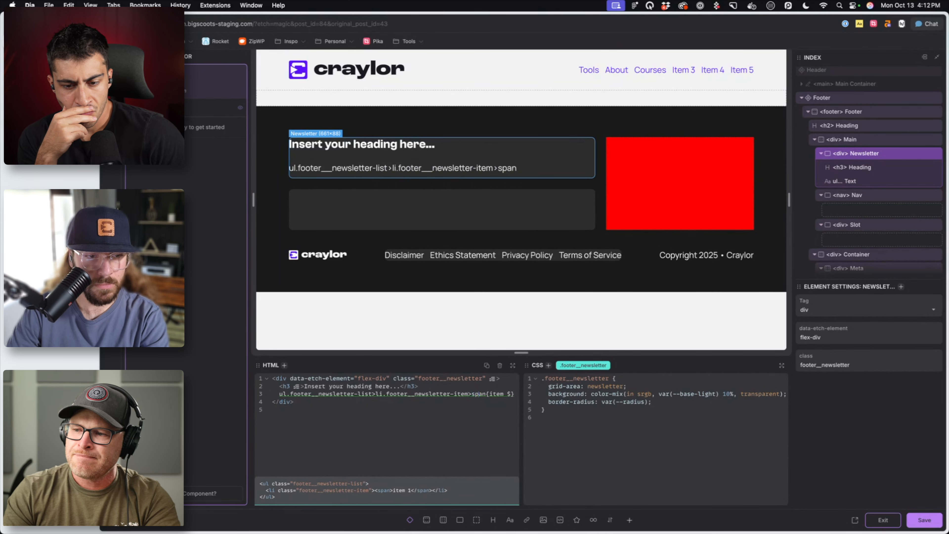
{"action": "type", "text": "span"}
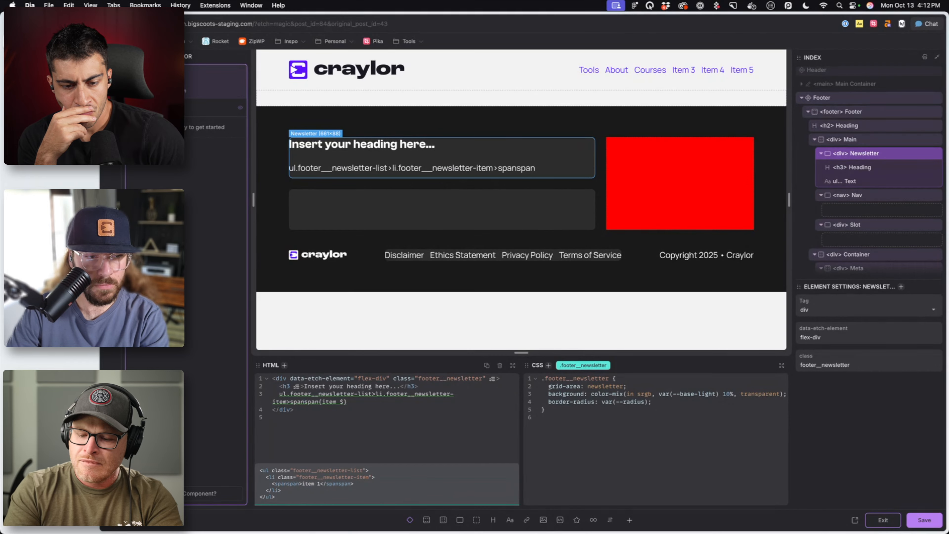
{"action": "type", "text": "+"}
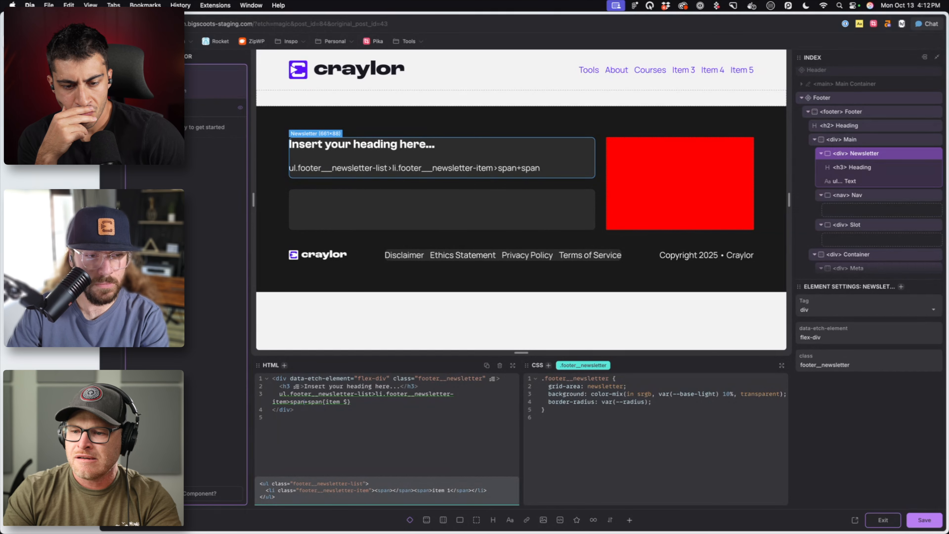
{"action": "type", "text": "icon"}
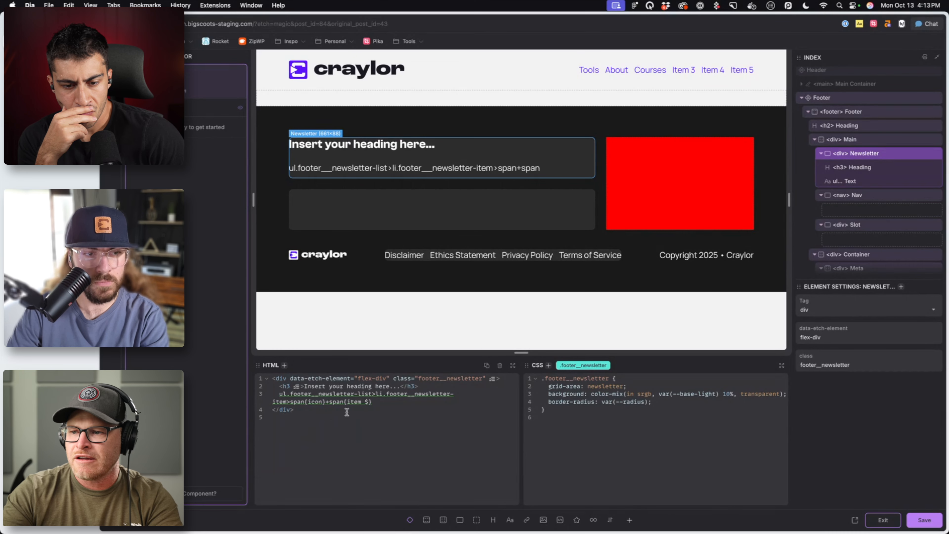
{"action": "key", "text": "Tab"}
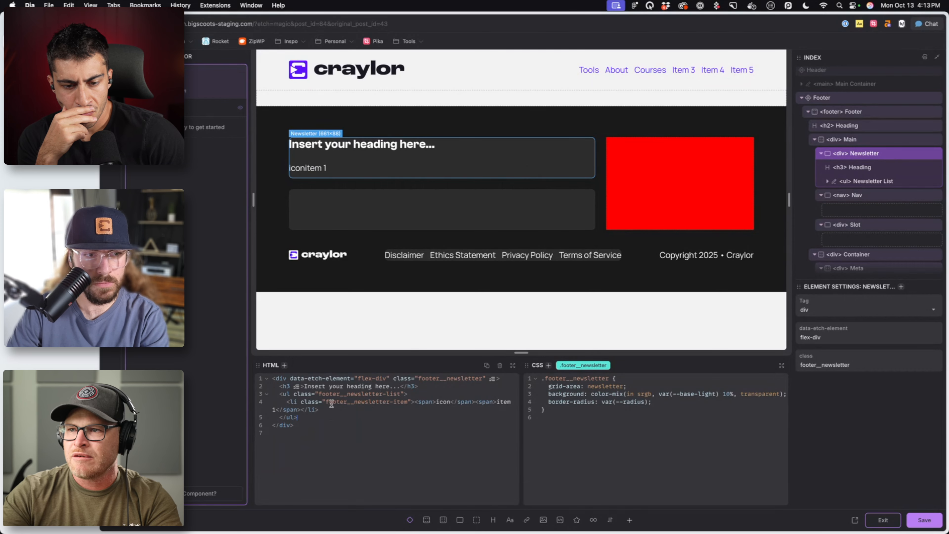
Delete the icon span from the Newsletter Item in the newsletter list, and select the list item
{"action": "left_click", "coordinate": [828, 182]}
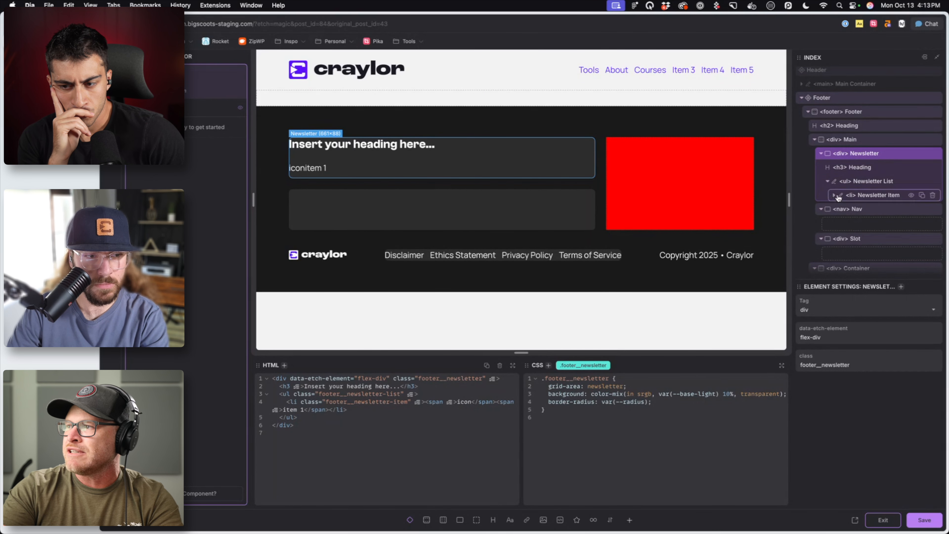
{"action": "left_click", "coordinate": [867, 195]}
{"action": "left_click", "coordinate": [867, 208]}
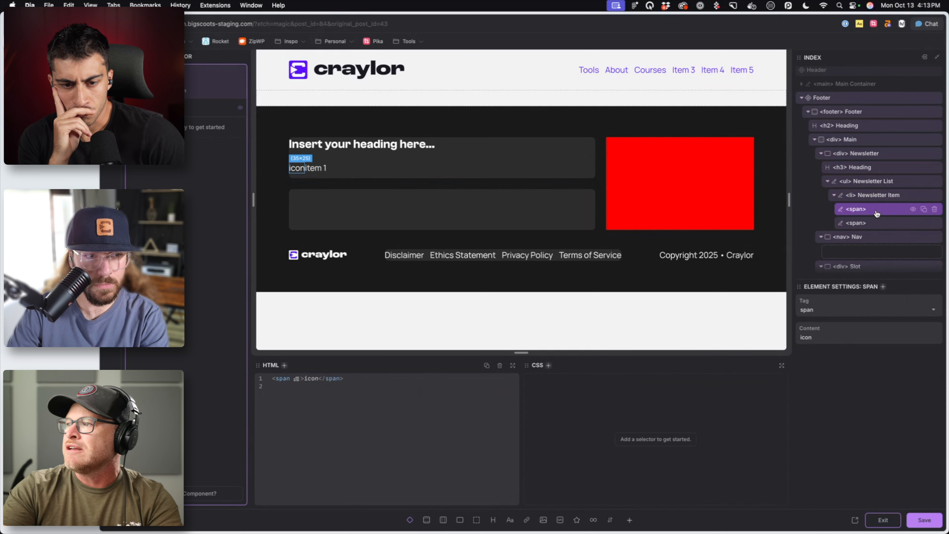
{"action": "type", "text": "Icon"}
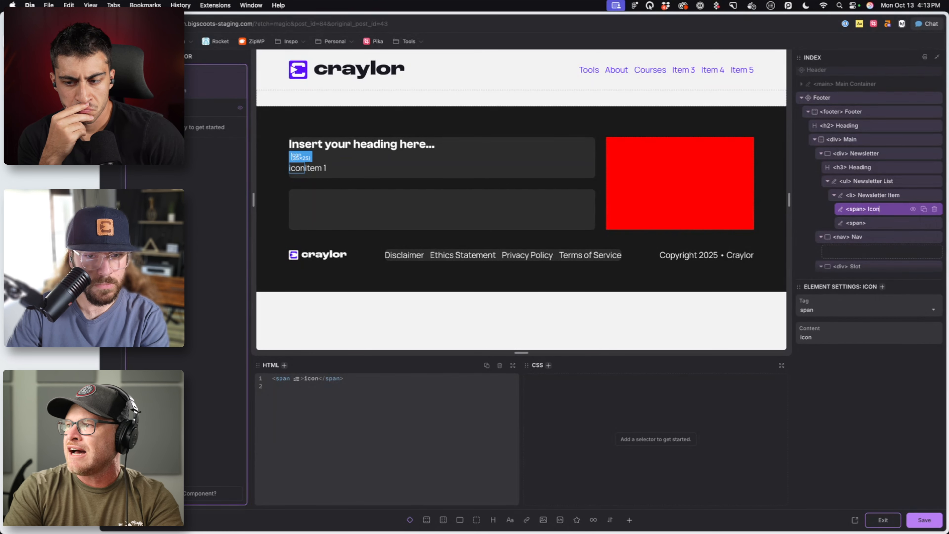
{"action": "left_click", "coordinate": [934, 209]}
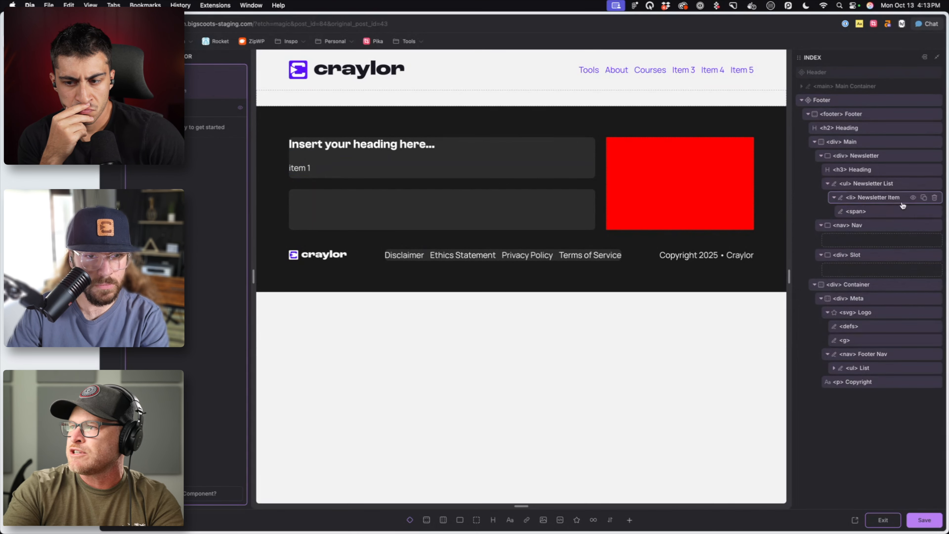
{"action": "left_click", "coordinate": [888, 202]}
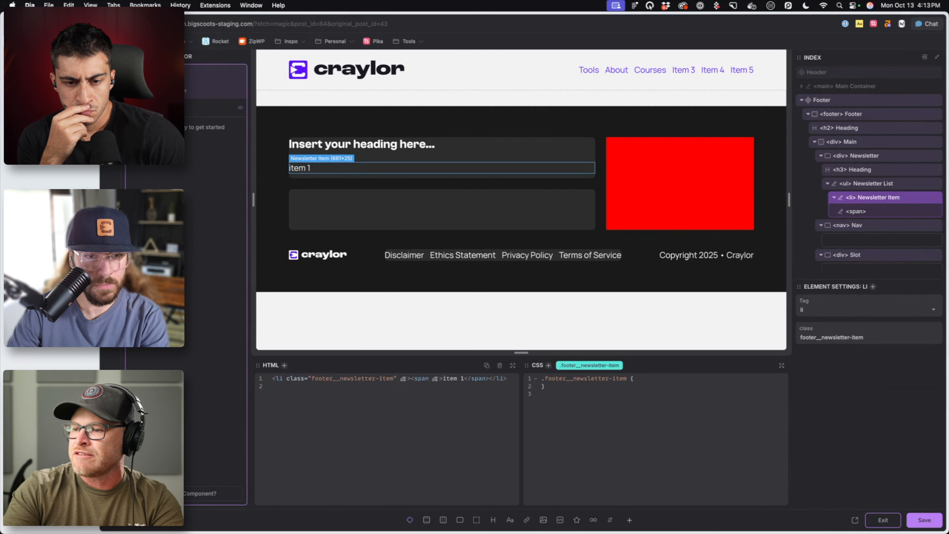
Insert an SVG element above the span inside the Newsletter Item and name it Icon
{"action": "left_click", "coordinate": [576, 520]}
{"action": "left_click_drag", "start_coordinate": [886, 225], "coordinate": [885, 208]}
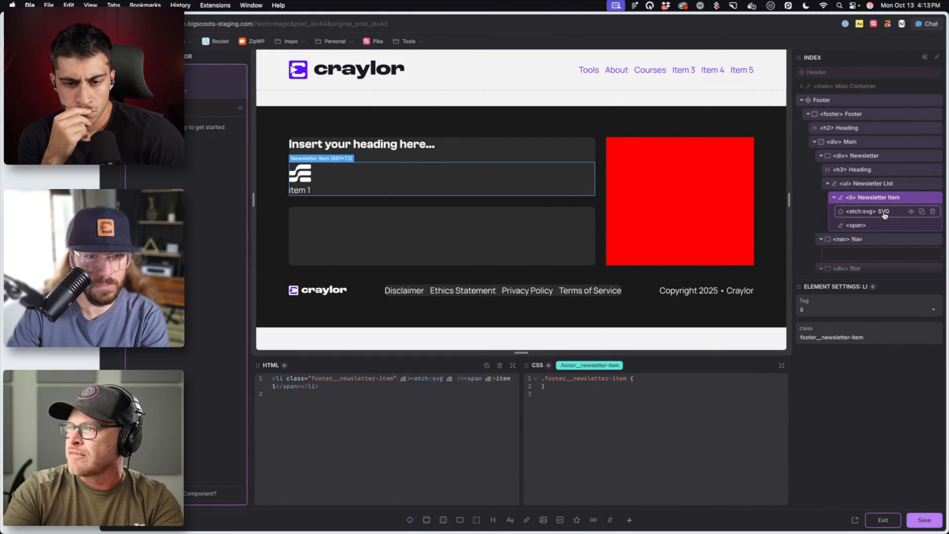
{"action": "double_click", "coordinate": [884, 212]}
{"action": "type", "text": "Icon"}
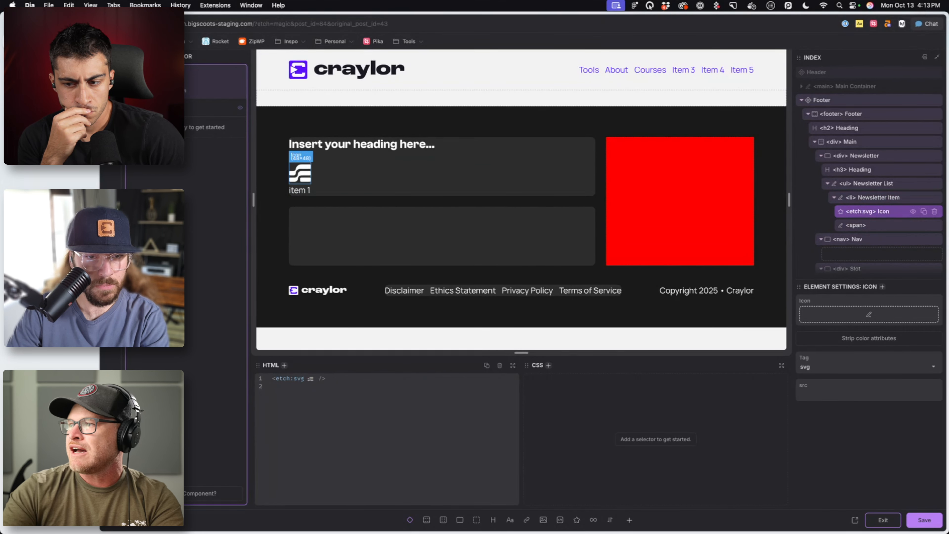
Rename the Newsletter Item's span to Label and give it the class .footer__newsletter-item-label
{"action": "left_click", "coordinate": [878, 224]}
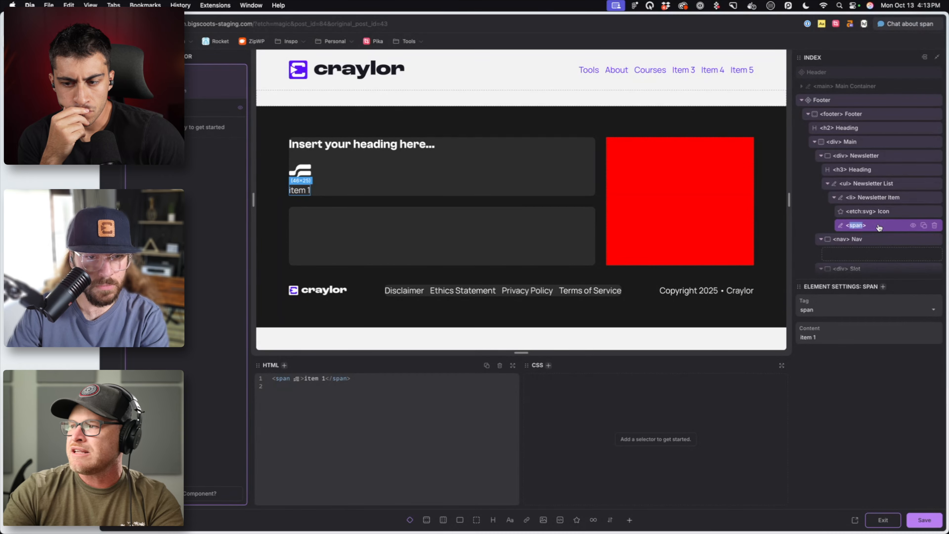
{"action": "type", "text": "Label"}
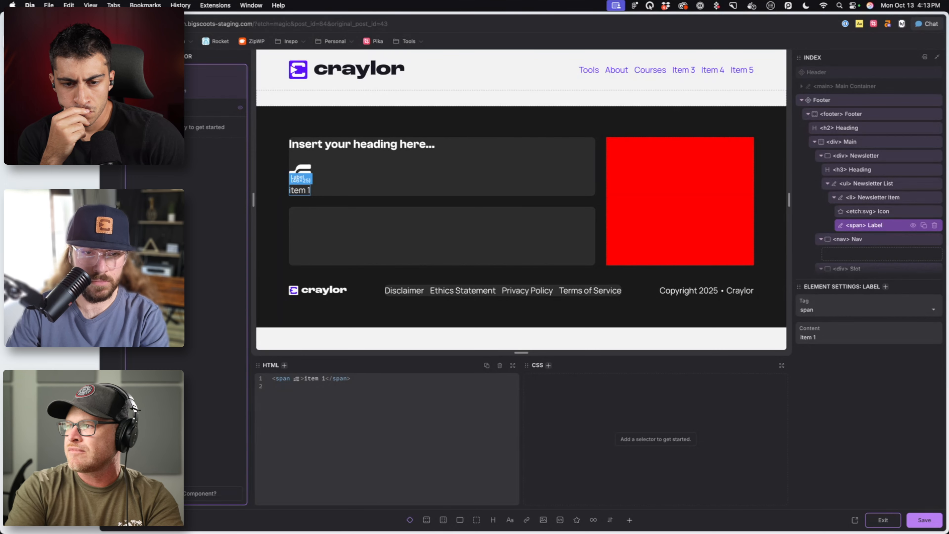
{"action": "left_click", "coordinate": [870, 183]}
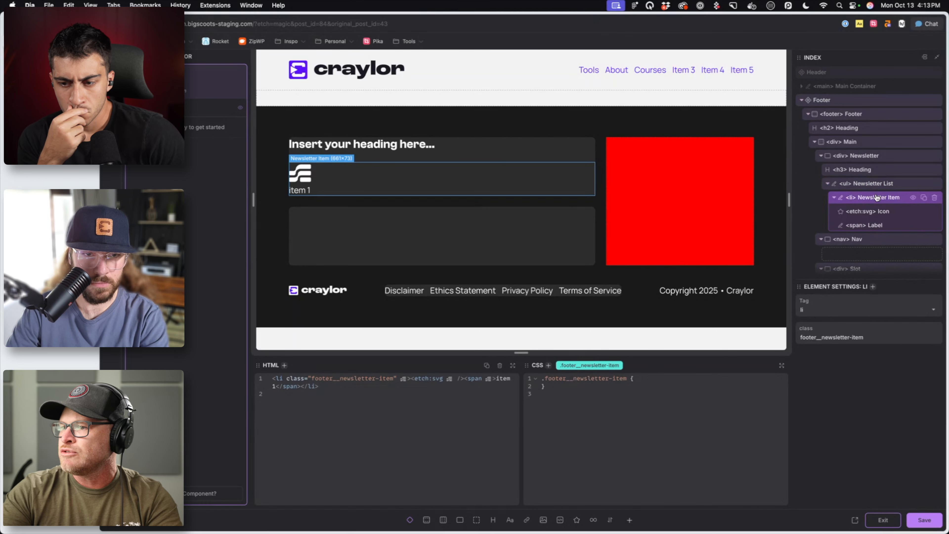
{"action": "left_click", "coordinate": [884, 225]}
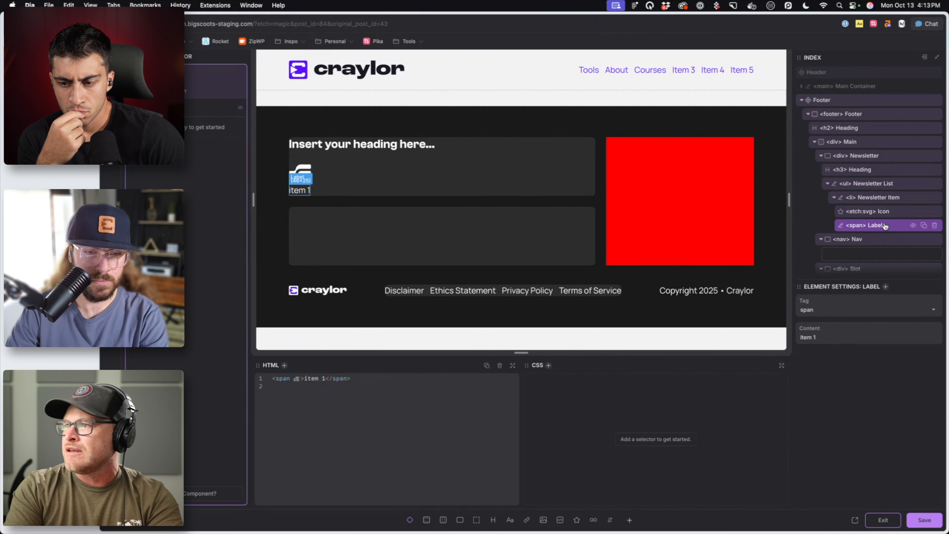
{"action": "type", "text": "."}
{"action": "type", "text": ".footer__newsletter-item-label"}
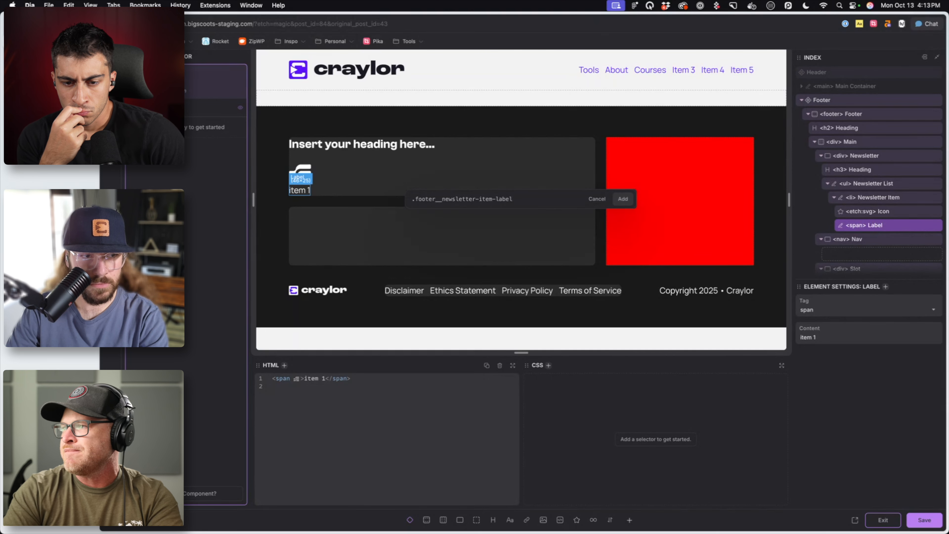
{"action": "key", "text": "Return"}
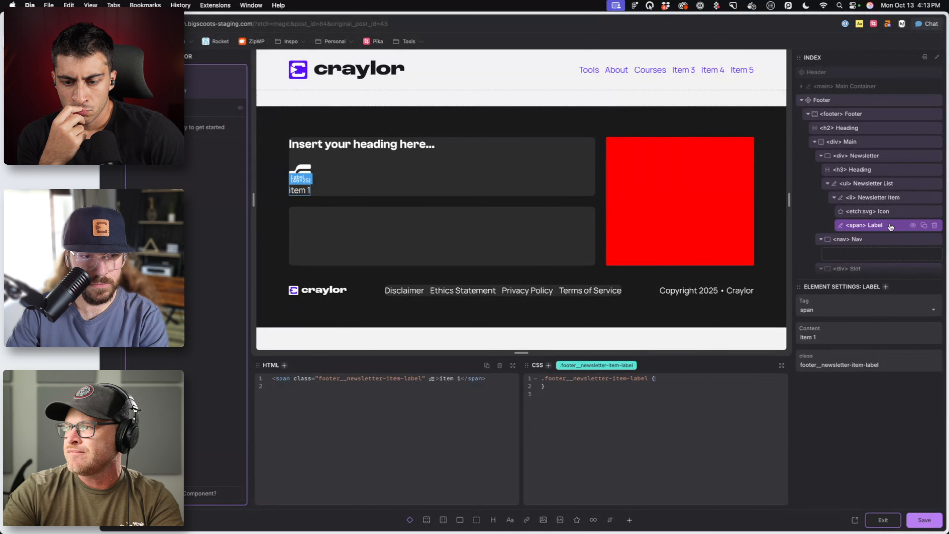
Add the class .footer__newsletter-item-icon to the Icon SVG in the Newsletter Item
{"action": "left_click", "coordinate": [892, 212]}
{"action": "type", "text": "..f"}
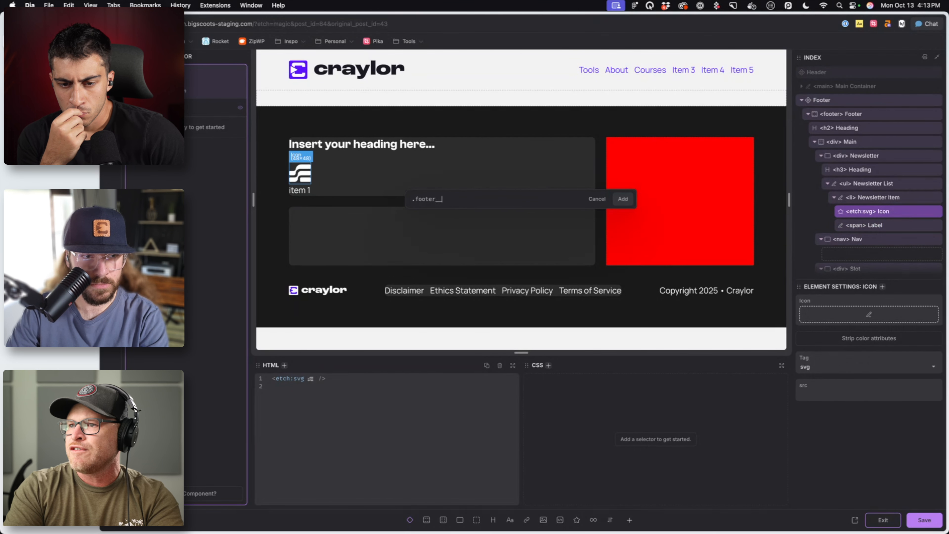
{"action": "type", "text": "ooter__nesletter-"}
{"action": "key", "text": "BackSpace"}
{"action": "key", "text": "BackSpace"}
{"action": "key", "text": "BackSpace"}
{"action": "key", "text": "BackSpace"}
{"action": "key", "text": "BackSpace"}
{"action": "key", "text": "BackSpace"}
{"action": "key", "text": "BackSpace"}
{"action": "key", "text": "BackSpace"}
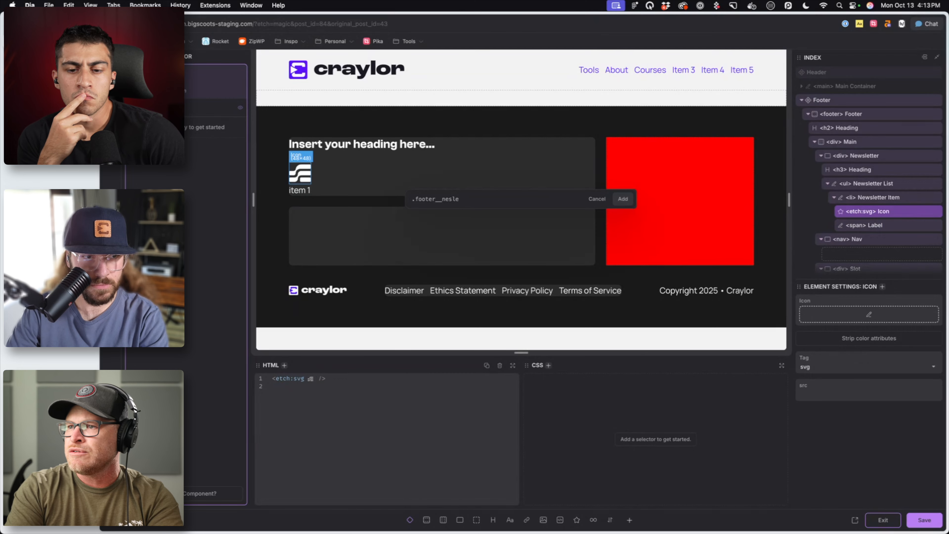
{"action": "type", "text": "w"}
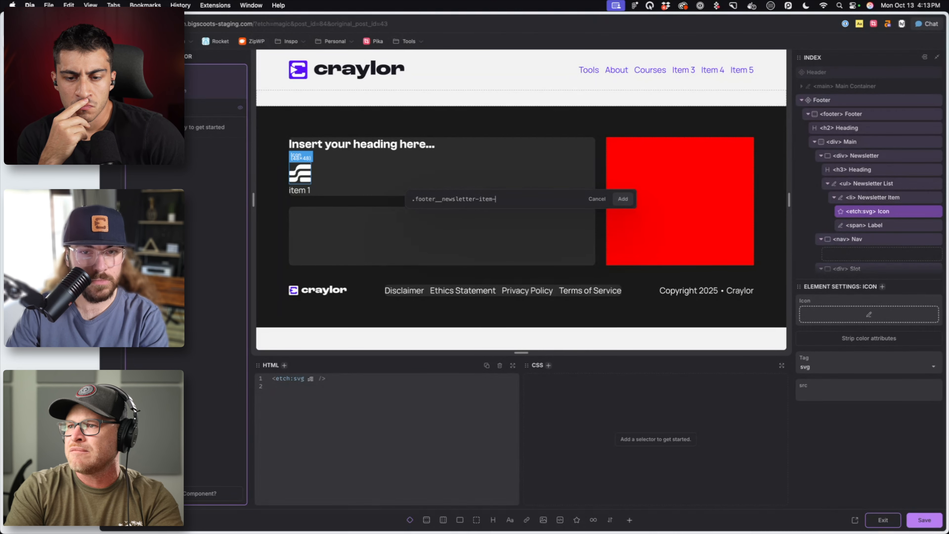
{"action": "type", "text": "sletter-item-icon"}
{"action": "key", "text": "Return"}
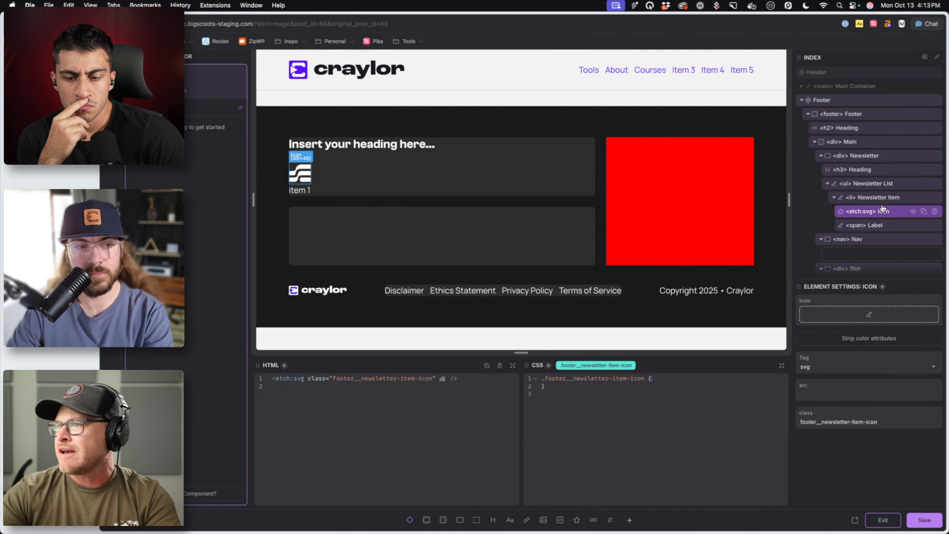
Style .footer__newsletter-item with display: flex and align-items: center
{"action": "left_click", "coordinate": [492, 155]}
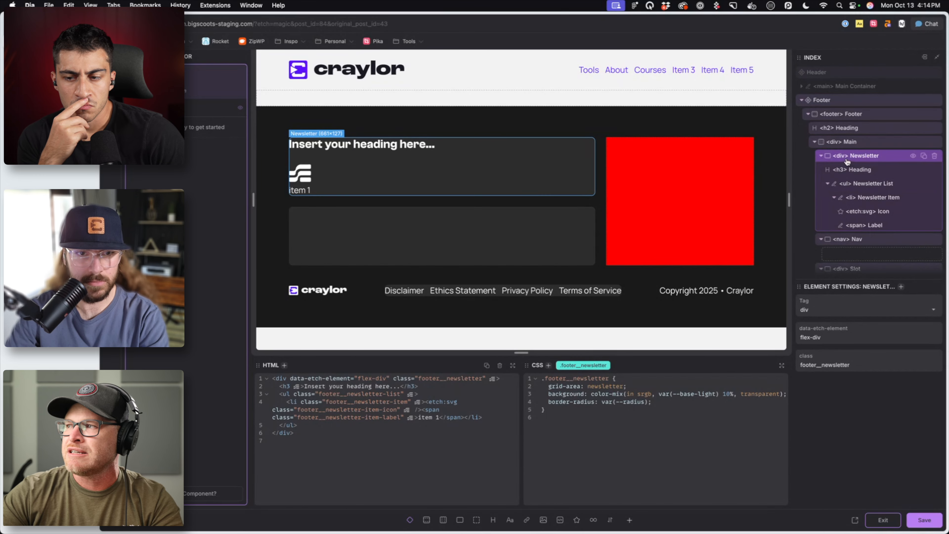
{"action": "left_click", "coordinate": [351, 184]}
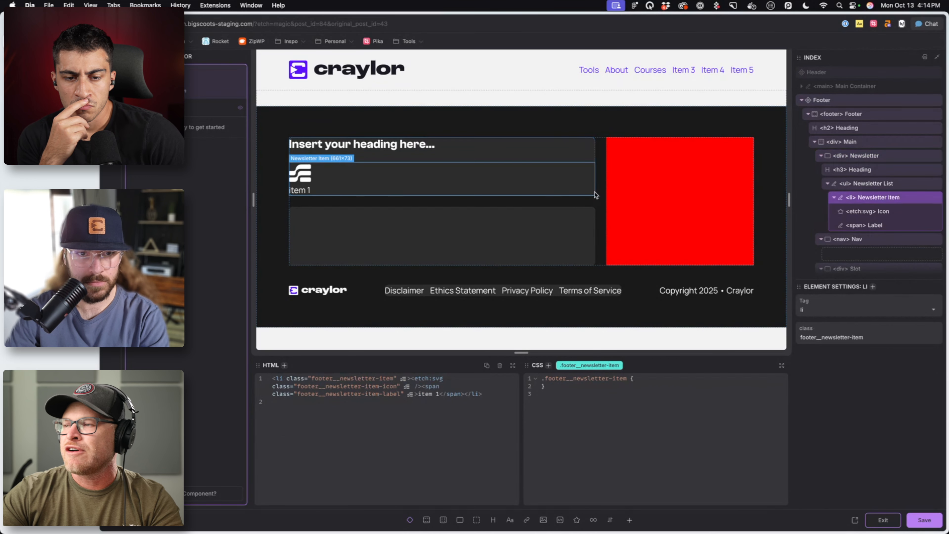
{"action": "left_click", "coordinate": [833, 197]}
{"action": "left_click", "coordinate": [643, 380]}
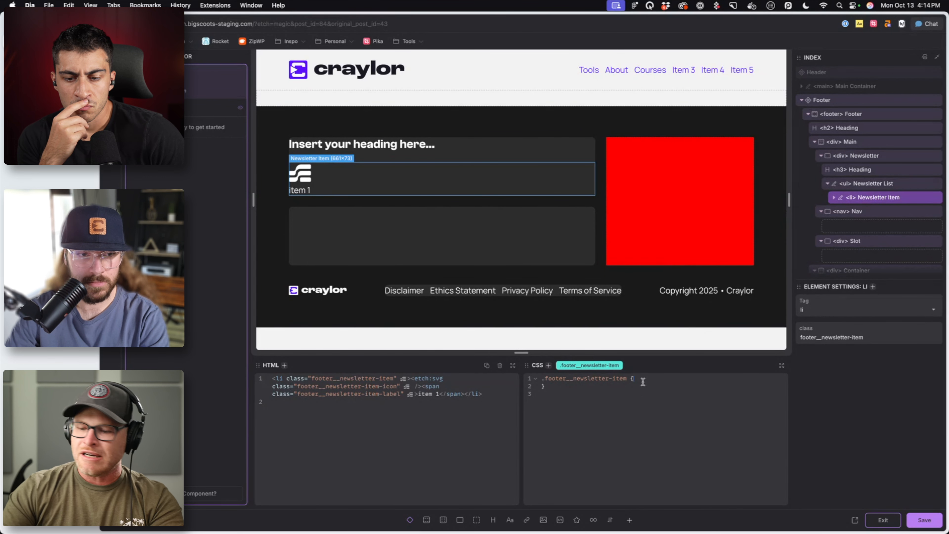
{"action": "type", "text": "display: flex;"}
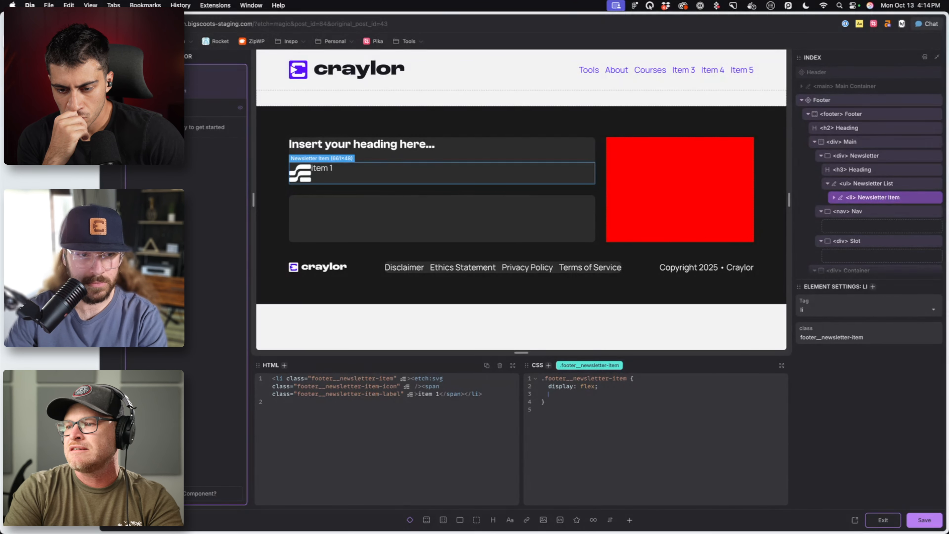
{"action": "key", "text": "Return"}
{"action": "type", "text": "align"}
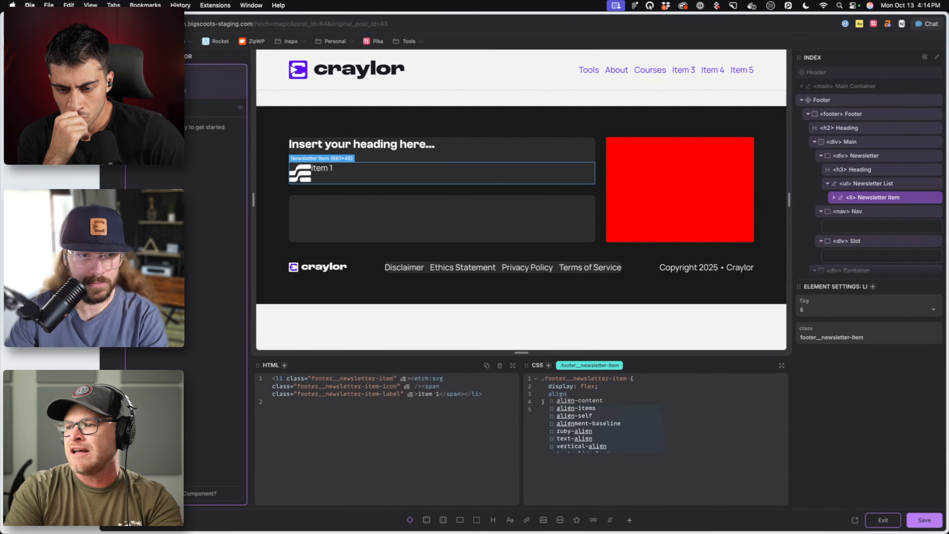
{"action": "type", "text": "-items: center;"}
{"action": "key", "text": "Return"}
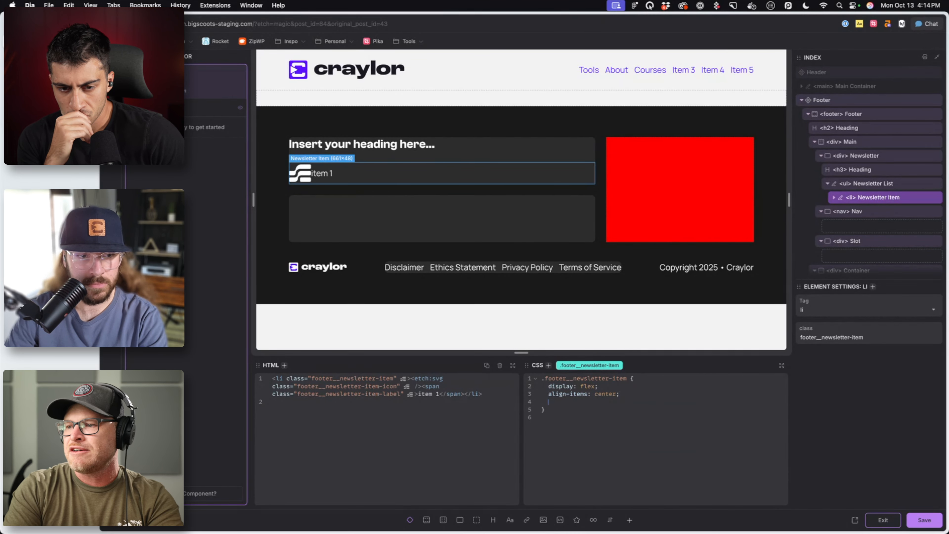
Nest a > * rule with flex-shrink: 0 inside .footer__newsletter-item and save the changes
{"action": "type", "text": "> * {"}
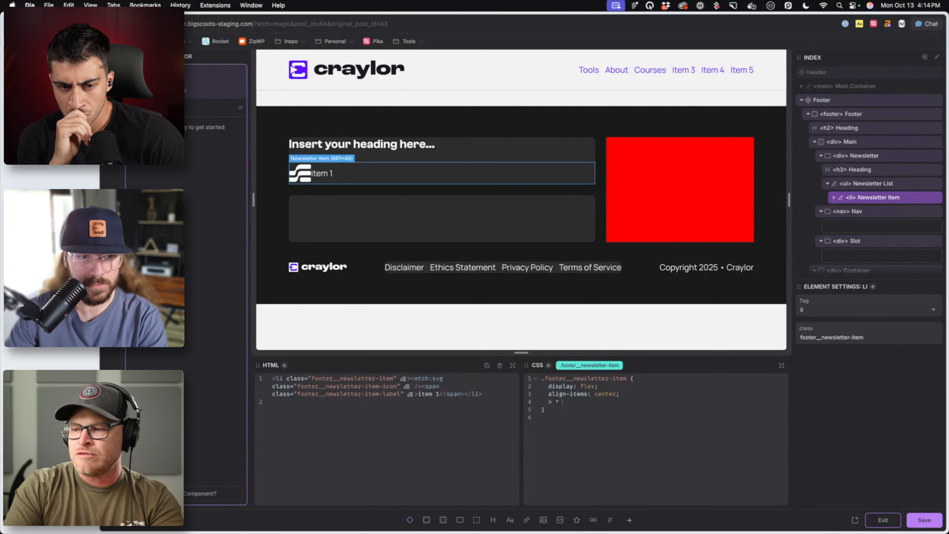
{"action": "key", "text": "Return"}
{"action": "type", "text": "flex-shrink: 0;"}
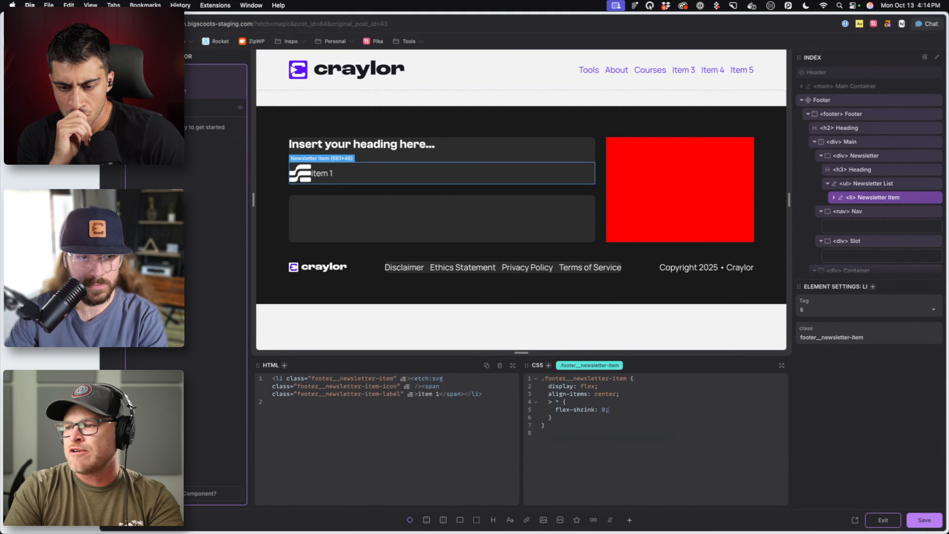
{"action": "key", "text": "super+s"}
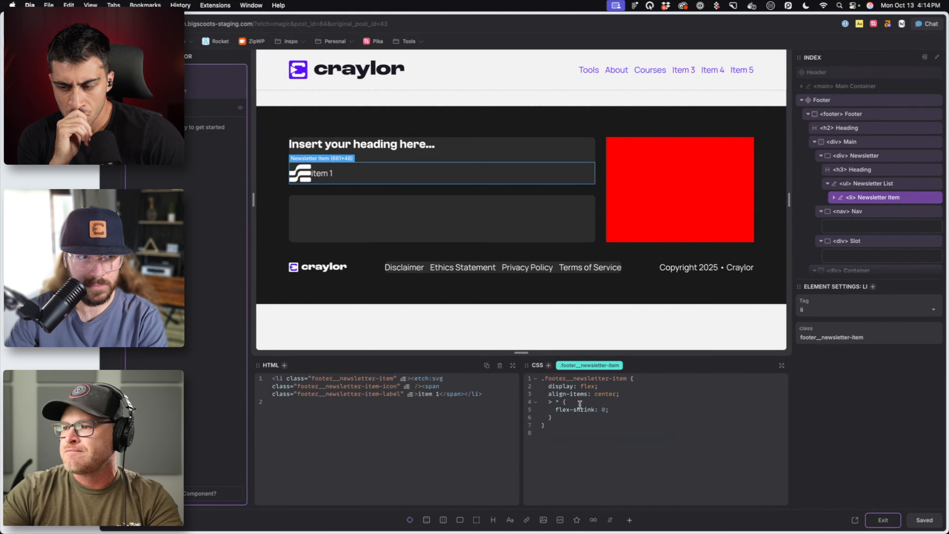
Add gap: .5em below the display declaration in .footer__newsletter-item
{"action": "left_click", "coordinate": [606, 385]}
{"action": "key", "text": "Return"}
{"action": "type", "text": "gap:"}
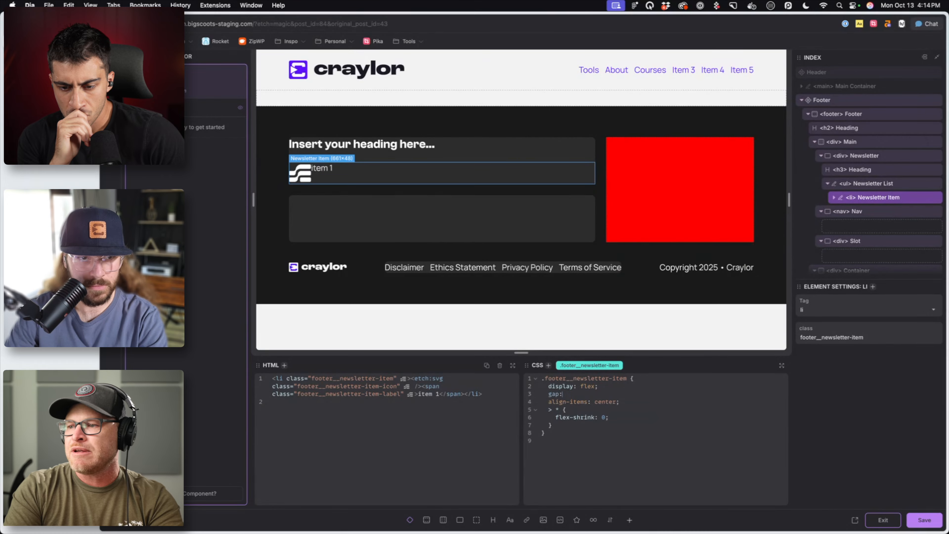
{"action": "type", "text": " .5em;"}
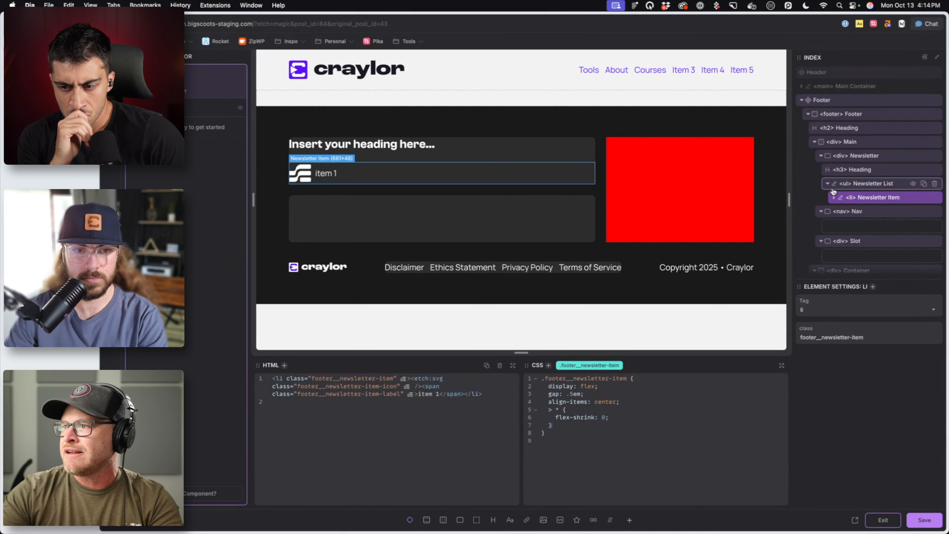
Set inline-size: 1em on .footer__newsletter-item-icon for the Newsletter Item's icon
{"action": "left_click", "coordinate": [834, 197]}
{"action": "left_click", "coordinate": [863, 210]}
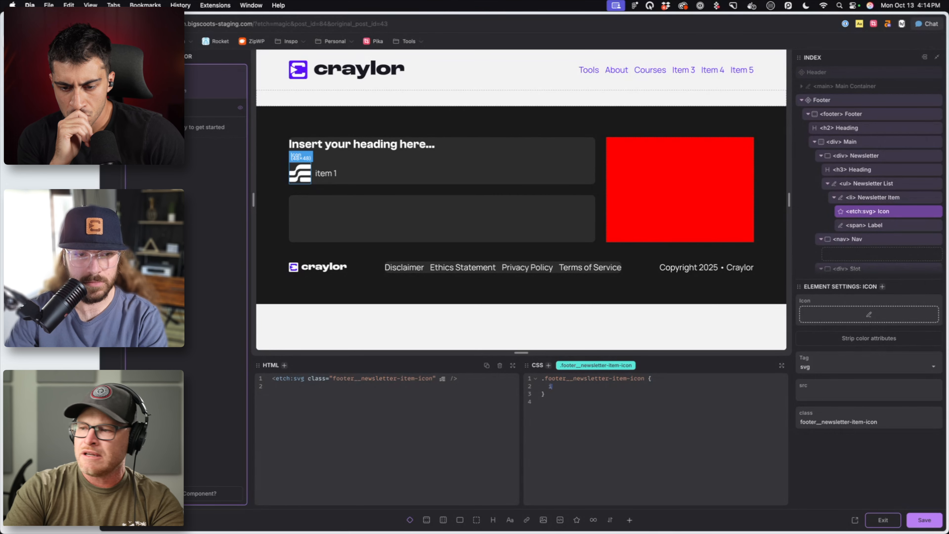
{"action": "type", "text": "ize: 1em;"}
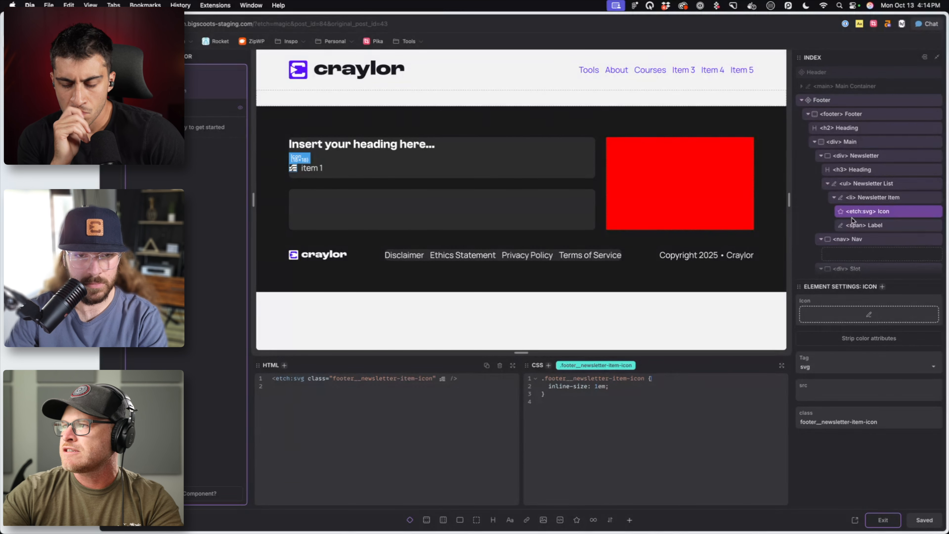
Add padding: var(--card-padding) to the Newsletter card's .footer__newsletter rule
{"action": "left_click", "coordinate": [867, 155]}
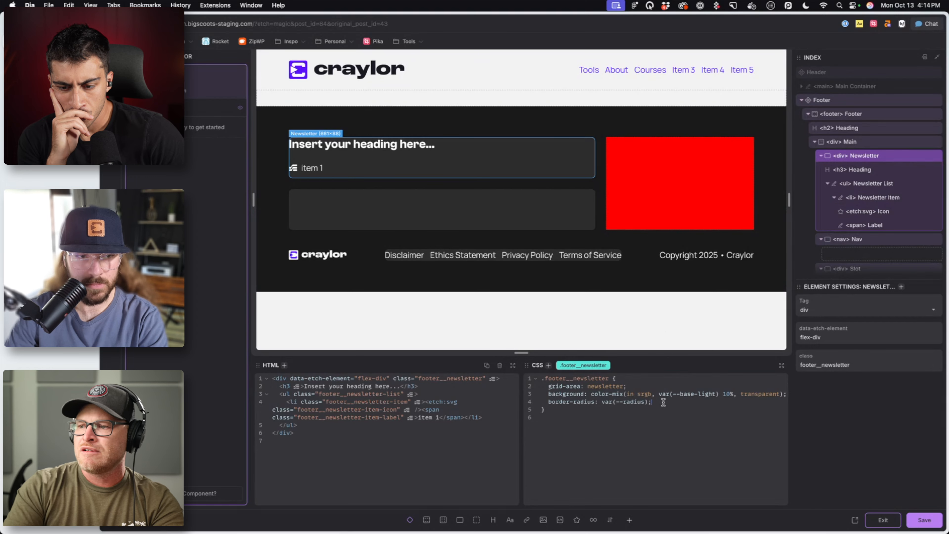
{"action": "type", "text": "dding: var(--card-pad"}
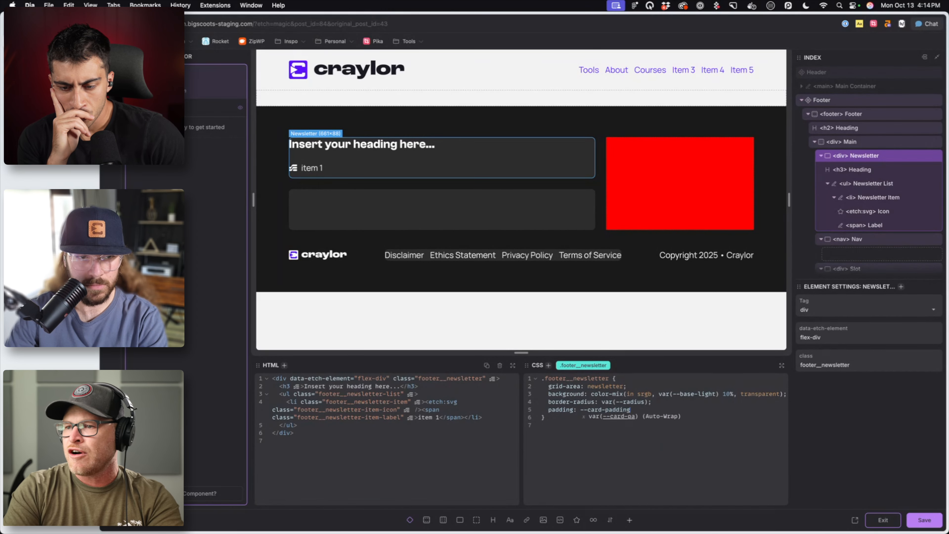
{"action": "key", "text": "Return"}
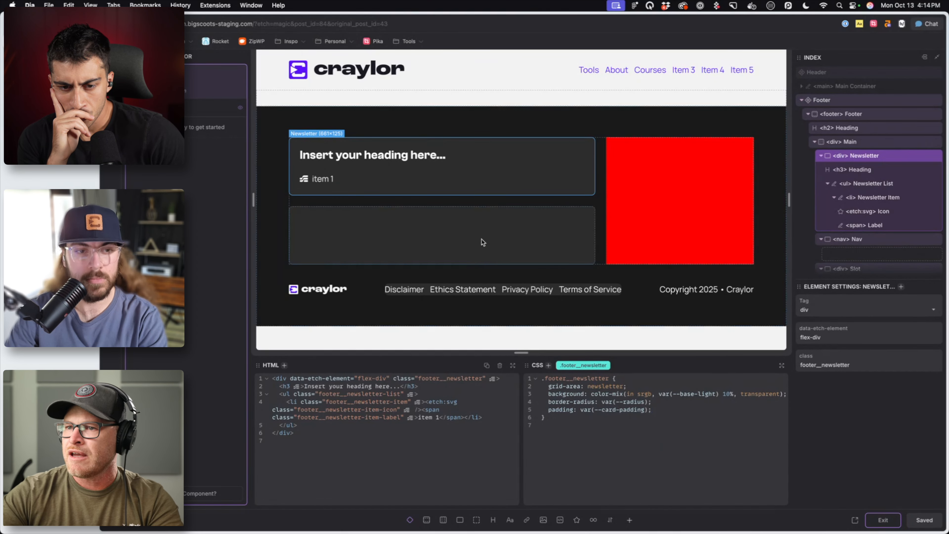
Add padding: var(--card-padding) to the .footer-nav rule of the empty Nav card below the Newsletter
{"action": "left_click", "coordinate": [483, 240]}
{"action": "key", "text": "Return"}
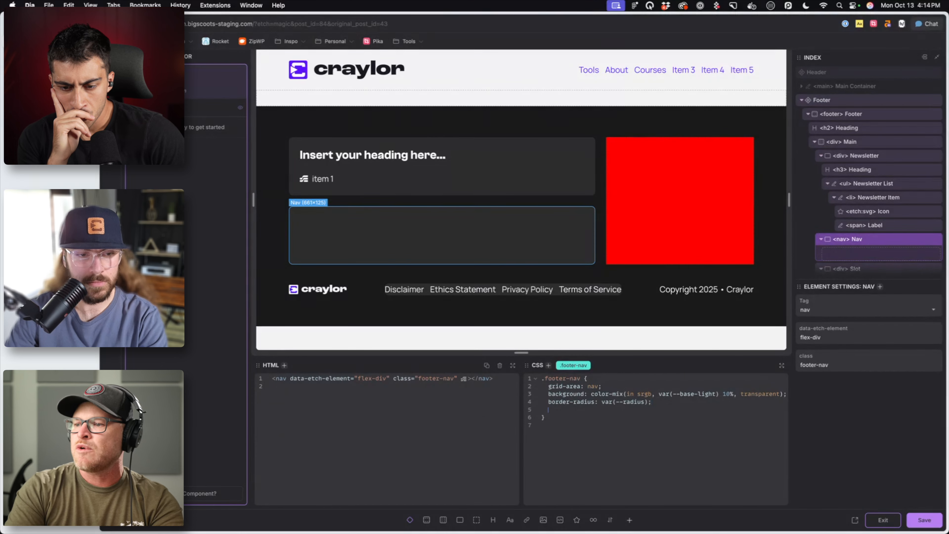
{"action": "type", "text": "padding: var(--card-paddin"}
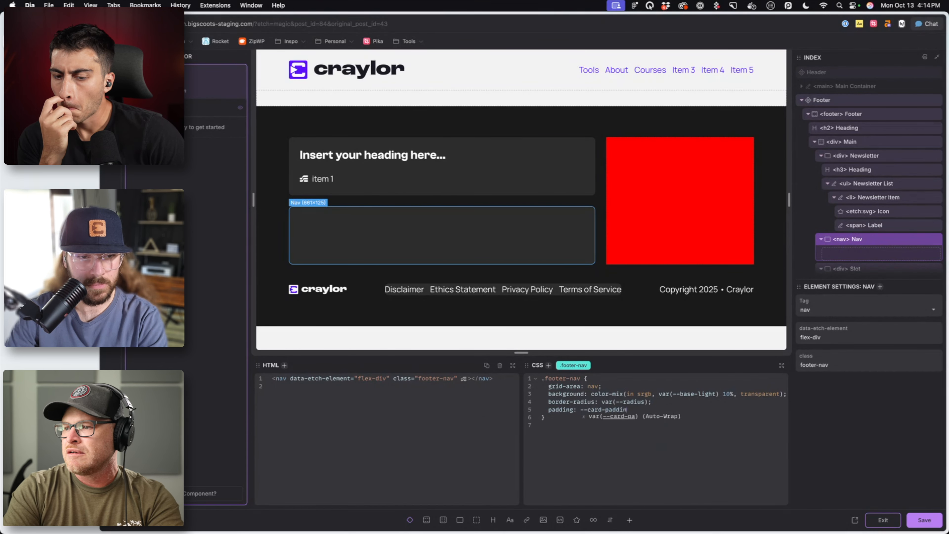
{"action": "key", "text": "Return"}
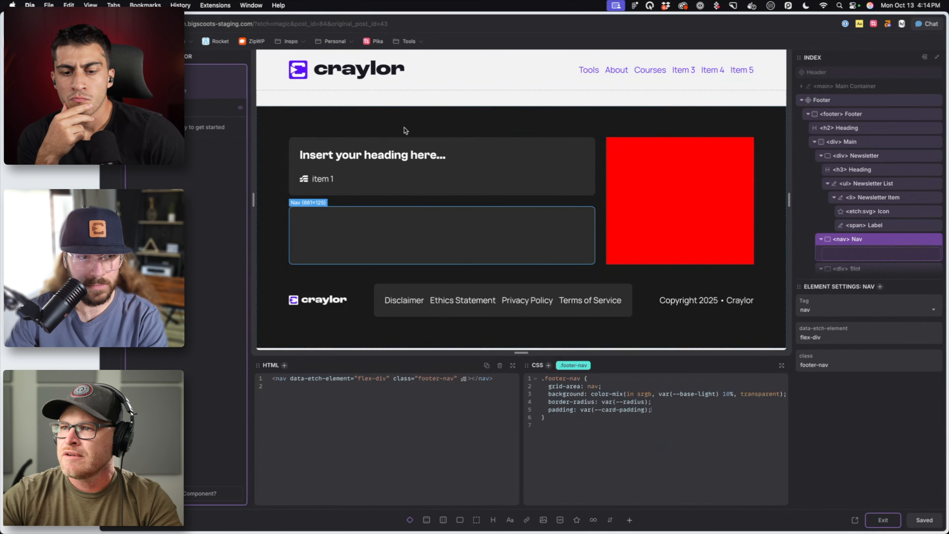
Duplicate the Newsletter Item until the Newsletter List holds three items, and select the list
{"action": "left_click", "coordinate": [417, 173]}
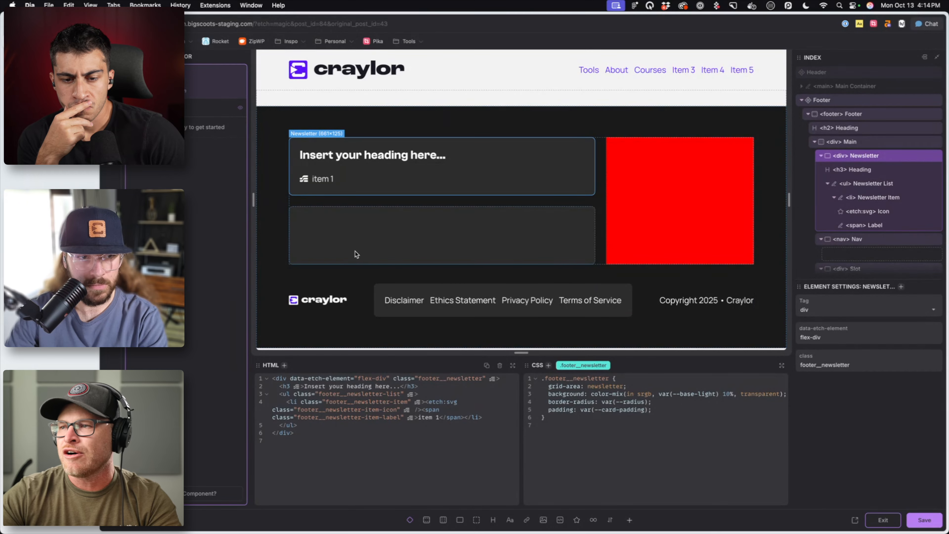
{"action": "left_click", "coordinate": [597, 263]}
{"action": "left_click", "coordinate": [515, 234]}
{"action": "left_click", "coordinate": [397, 179]}
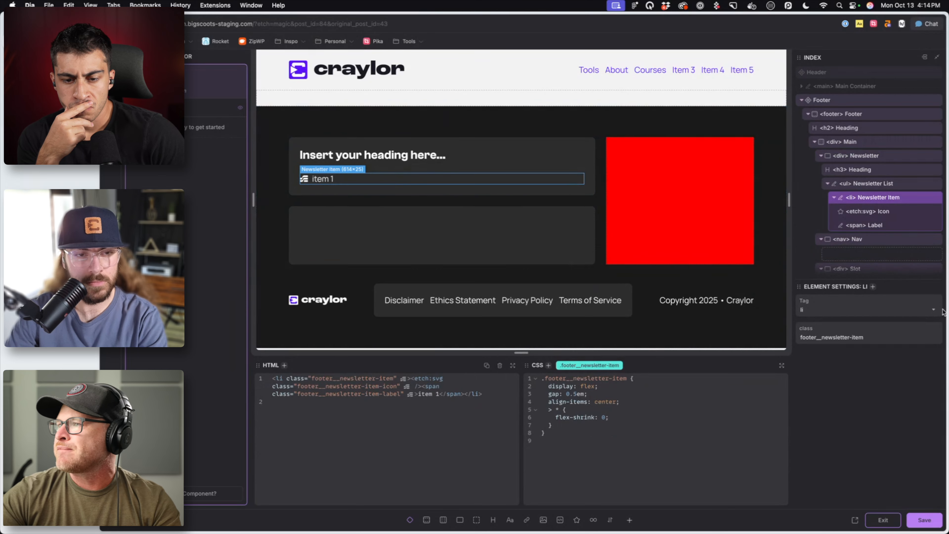
{"action": "left_click", "coordinate": [923, 198]}
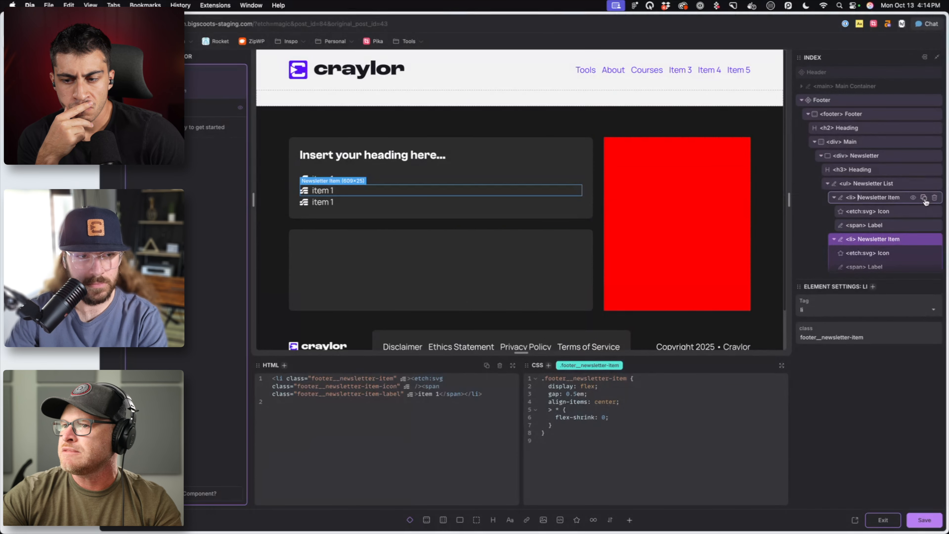
{"action": "left_click", "coordinate": [881, 183]}
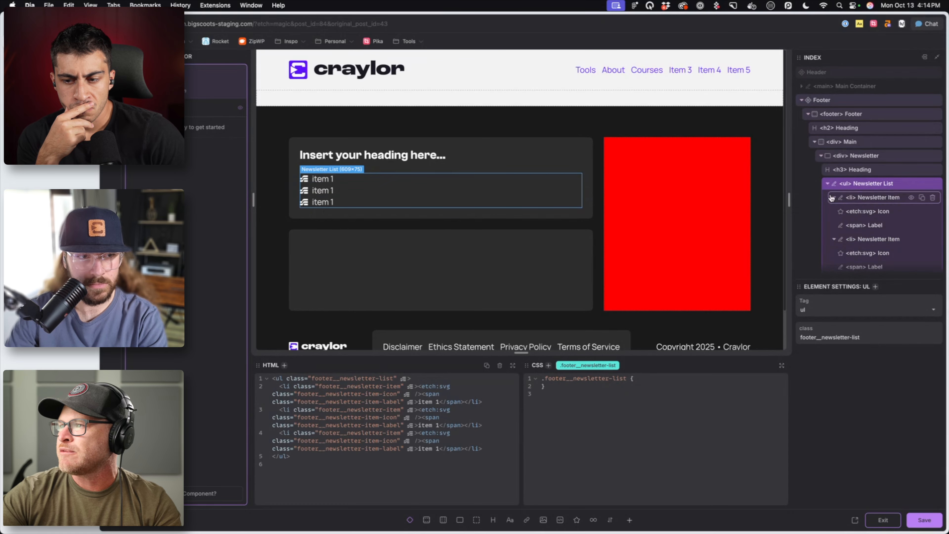
Add display: flex, flex-direction: row and gap: var(--content-gap) to the Newsletter List's .footer__newsletter-list rule
{"action": "left_click", "coordinate": [831, 198]}
{"action": "left_click", "coordinate": [833, 211]}
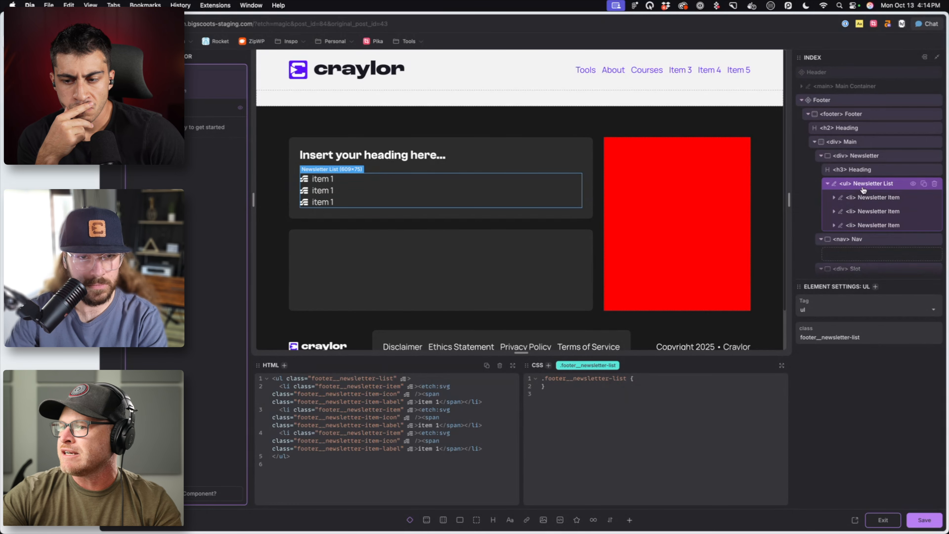
{"action": "left_click", "coordinate": [669, 375]}
{"action": "type", "text": "dis"}
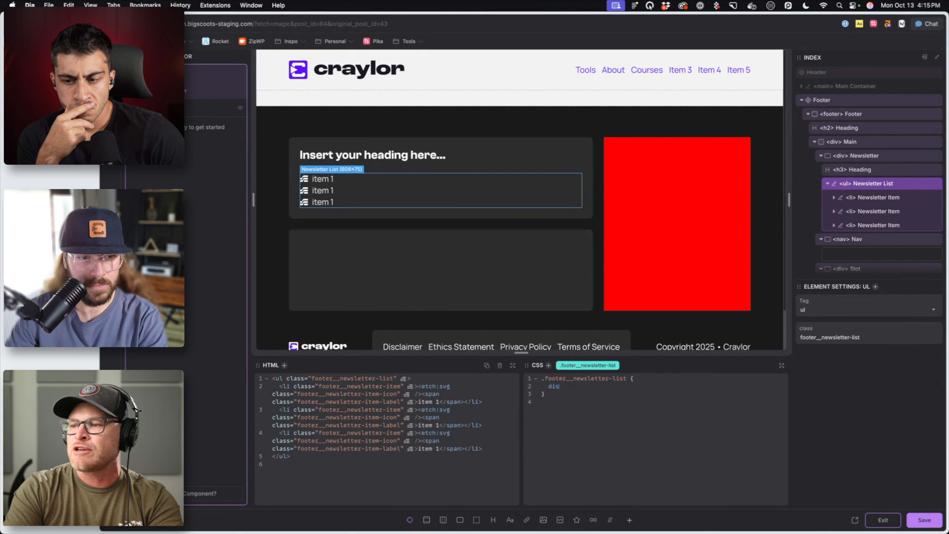
{"action": "type", "text": "play: flex;"}
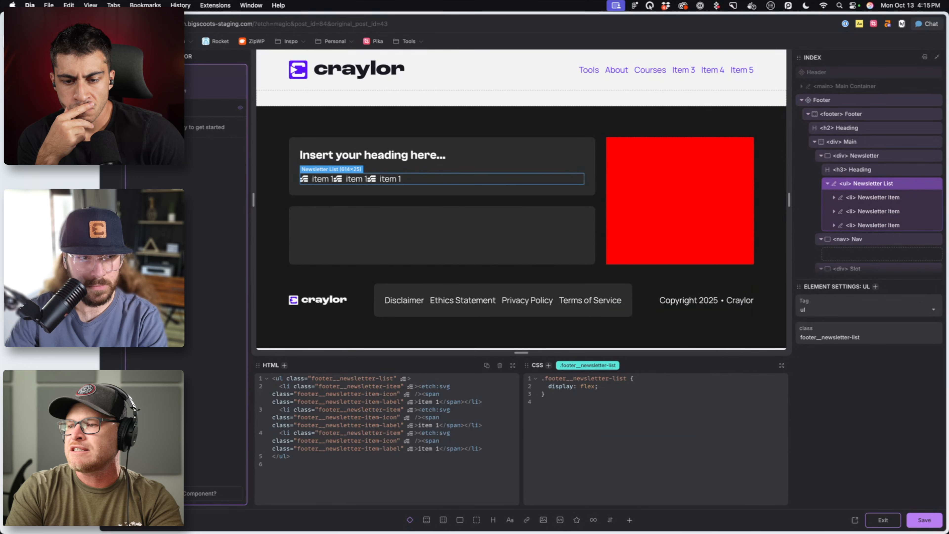
{"action": "type", "text": "flex-dfi"}
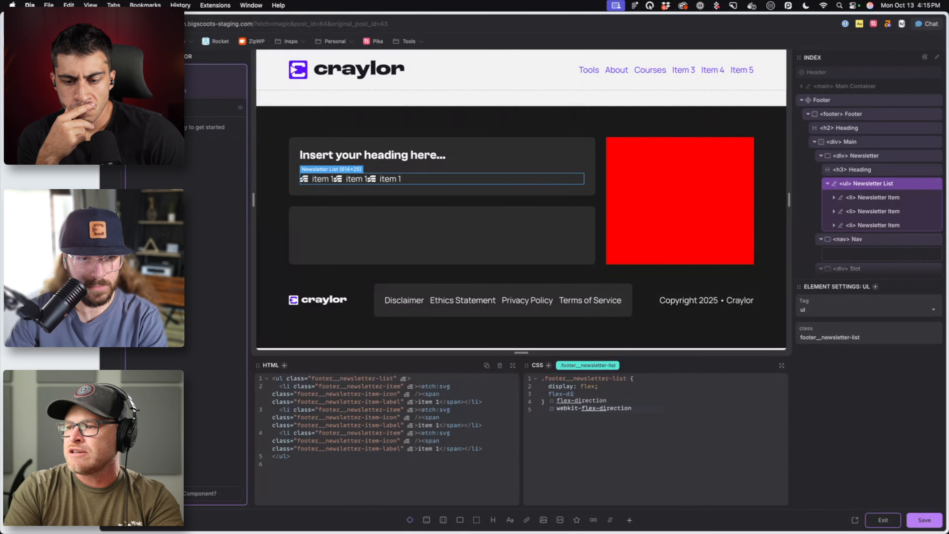
{"action": "type", "text": "rection"}
{"action": "key", "text": "Return"}
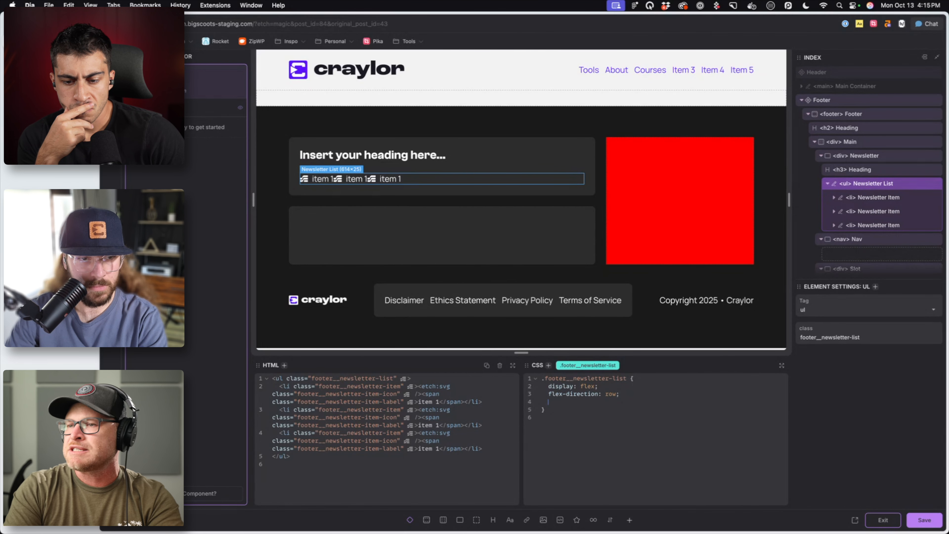
{"action": "type", "text": "t-gap"}
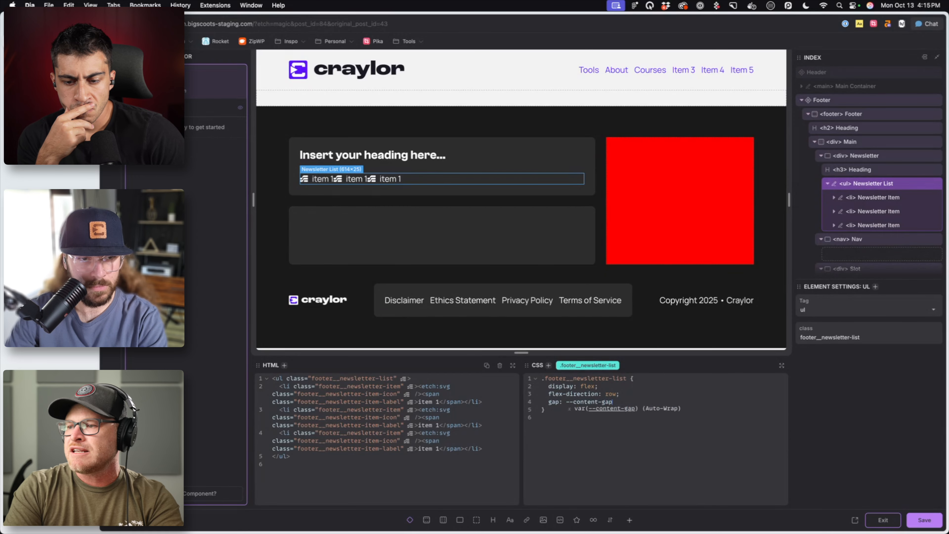
{"action": "key", "text": "Return"}
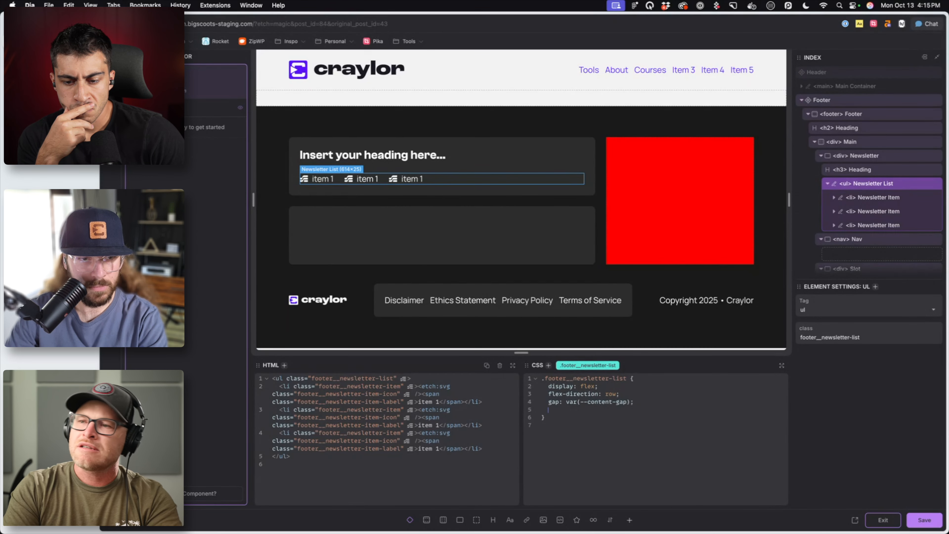
Try justify-content: space-between on the .footer__newsletter-list rule
{"action": "type", "text": "justify-c"}
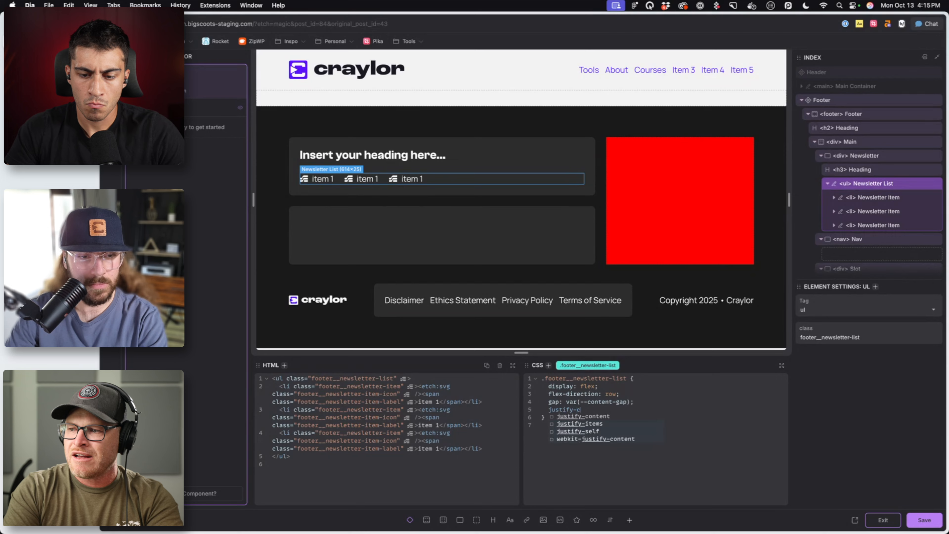
{"action": "key", "text": "Return"}
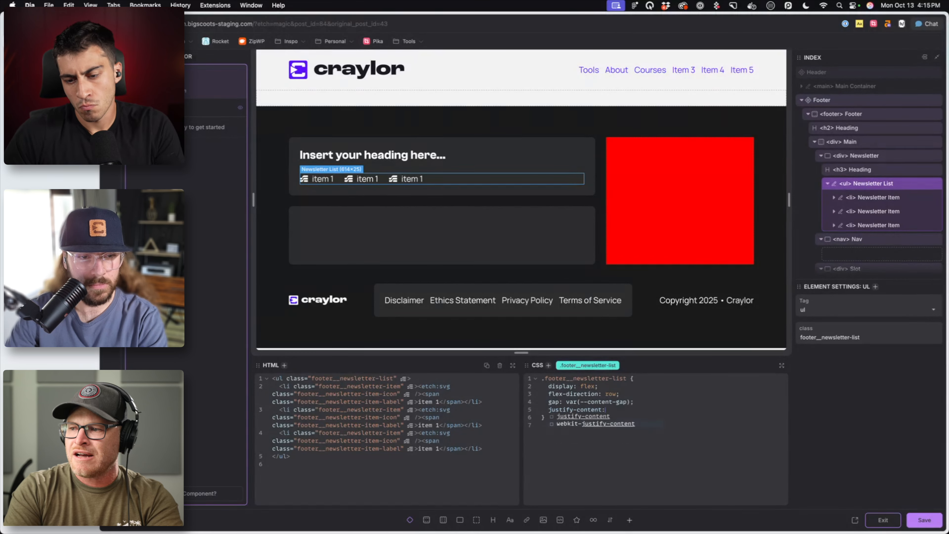
{"action": "type", "text": "space-betwe"}
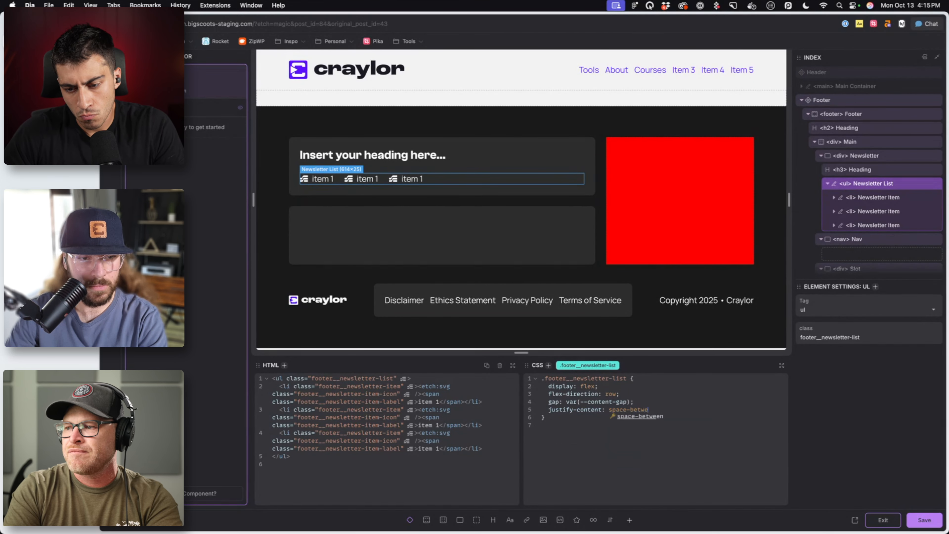
{"action": "key", "text": "Return"}
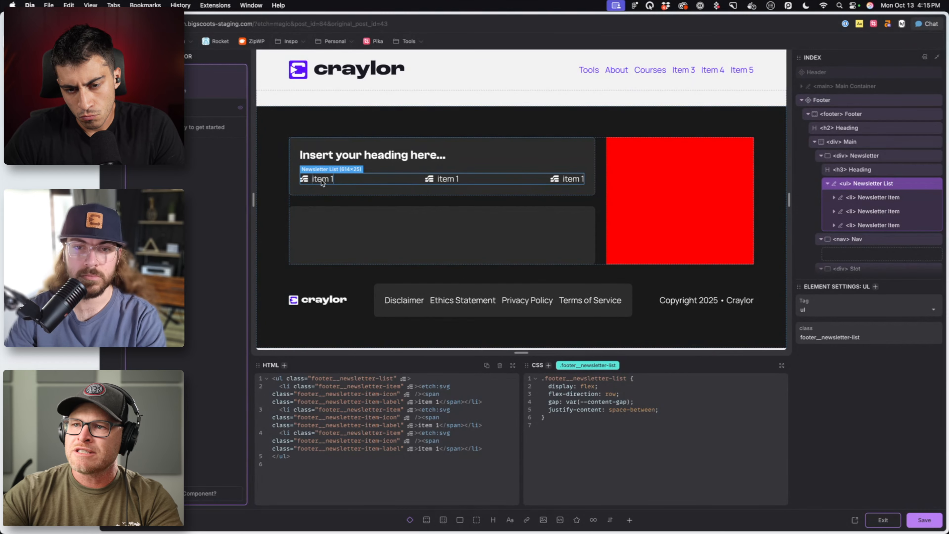
Check the benefits list spacing in the Figma design, remove the justify-content declaration from .footer__newsletter-list, and save
{"action": "left_click", "coordinate": [353, 520]}
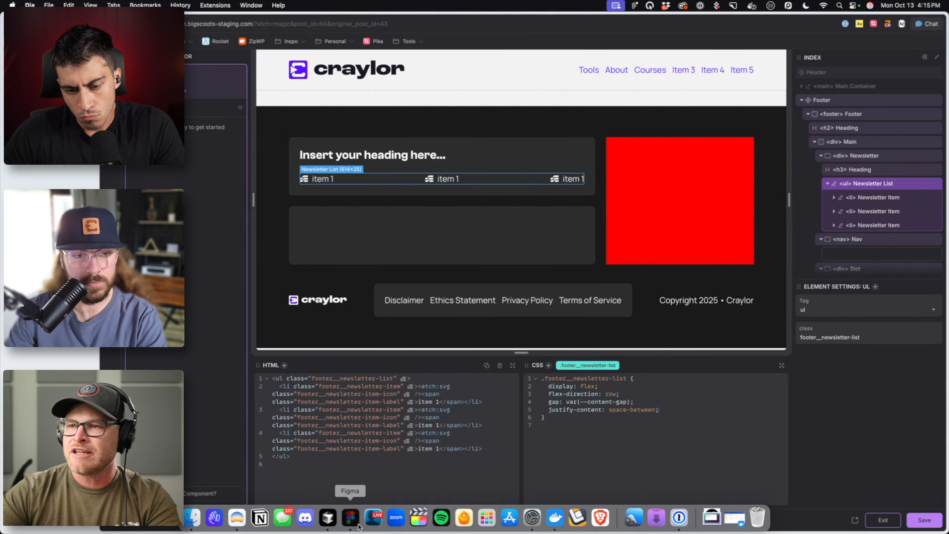
{"action": "mouse_move", "coordinate": [326, 522]}
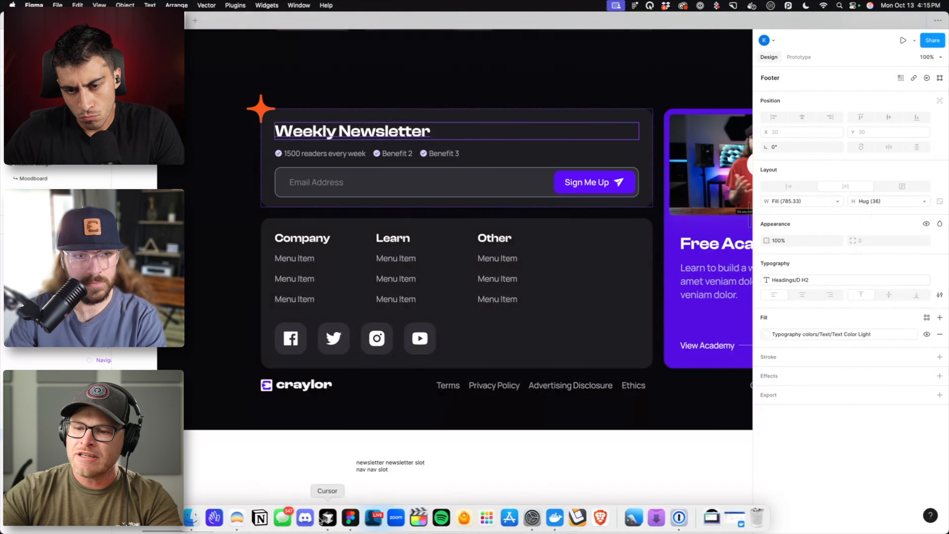
{"action": "left_click", "coordinate": [237, 518]}
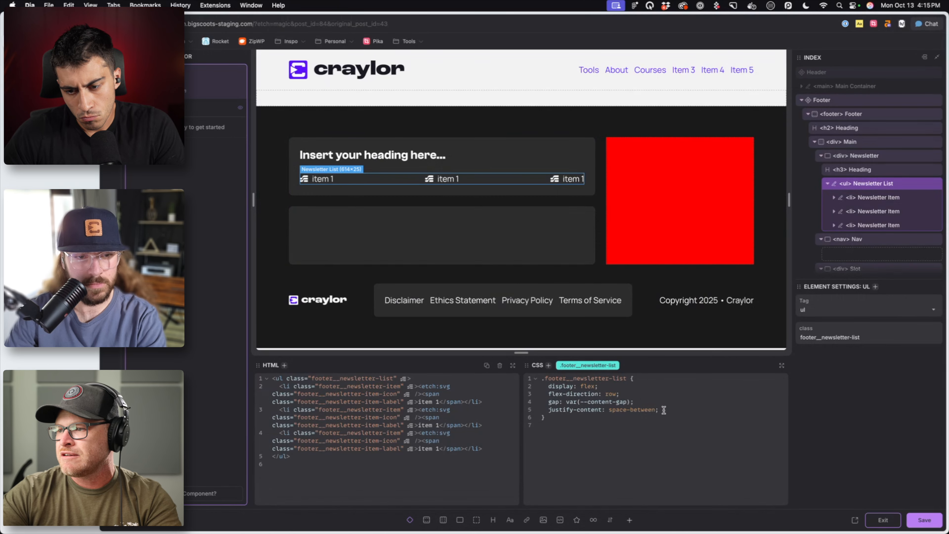
{"action": "key", "text": "BackSpace"}
{"action": "key", "text": "cmd+s"}
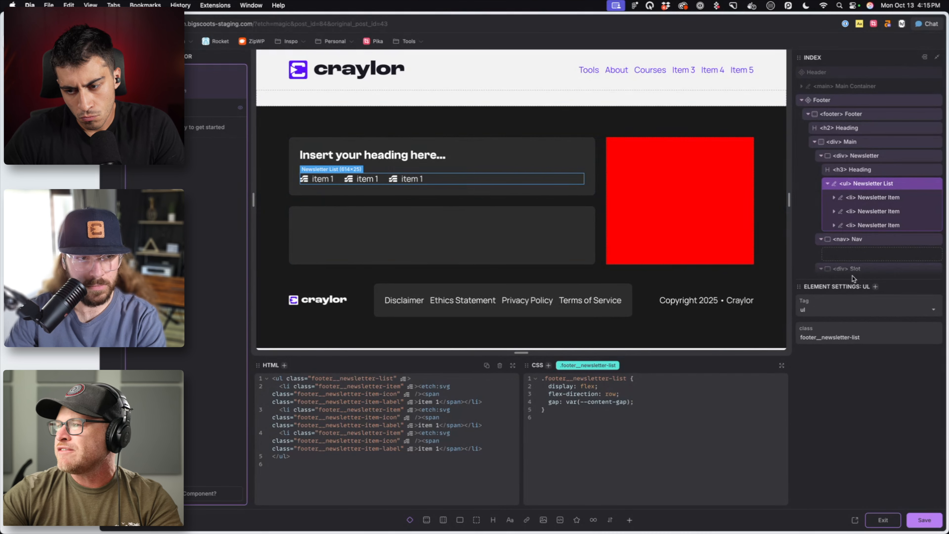
Look through the media library for an icon for the first Newsletter Item, and close it without choosing one
{"action": "left_click", "coordinate": [395, 156]}
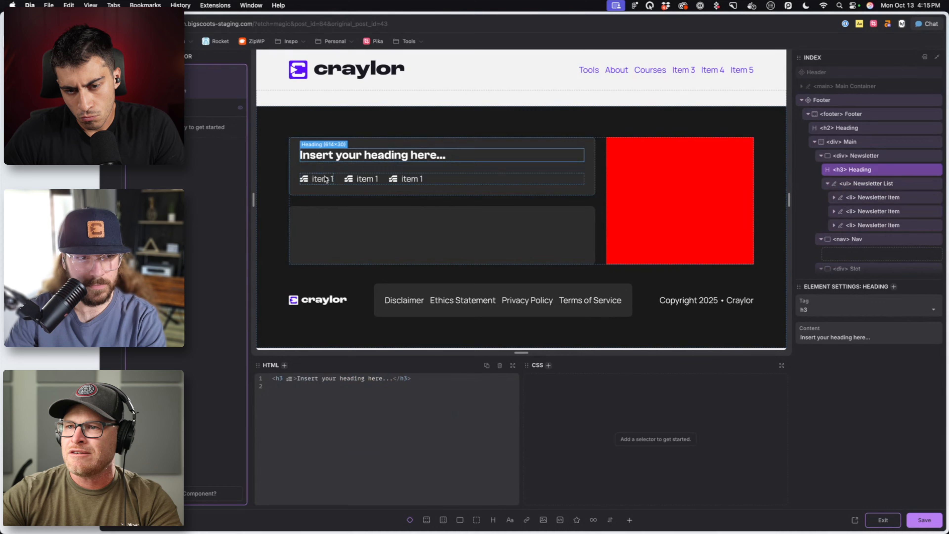
{"action": "left_click", "coordinate": [296, 180]}
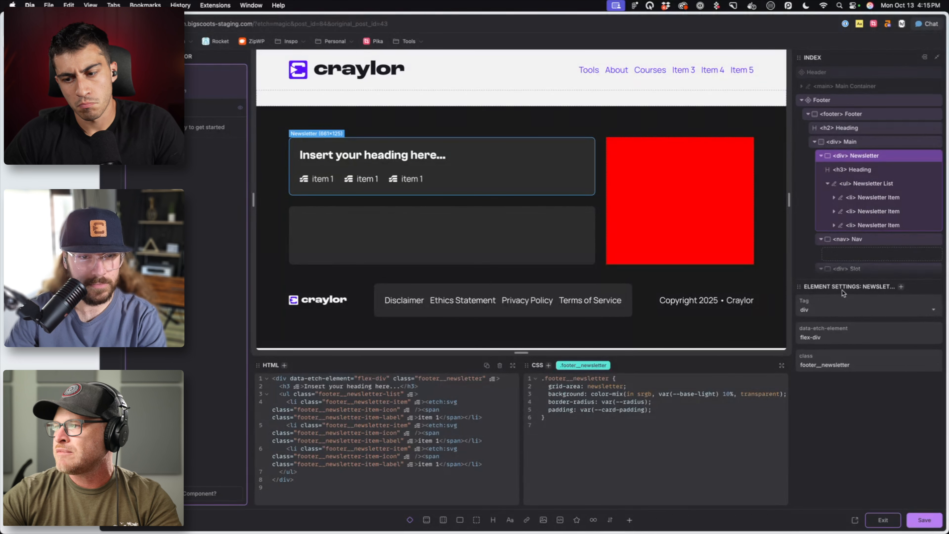
{"action": "left_click", "coordinate": [880, 198]}
{"action": "left_click", "coordinate": [880, 212]}
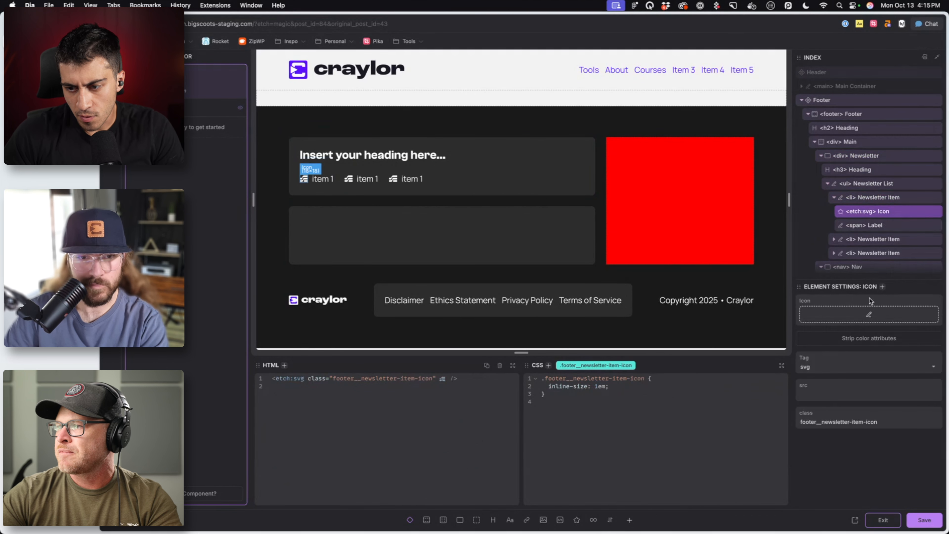
{"action": "left_click", "coordinate": [862, 315]}
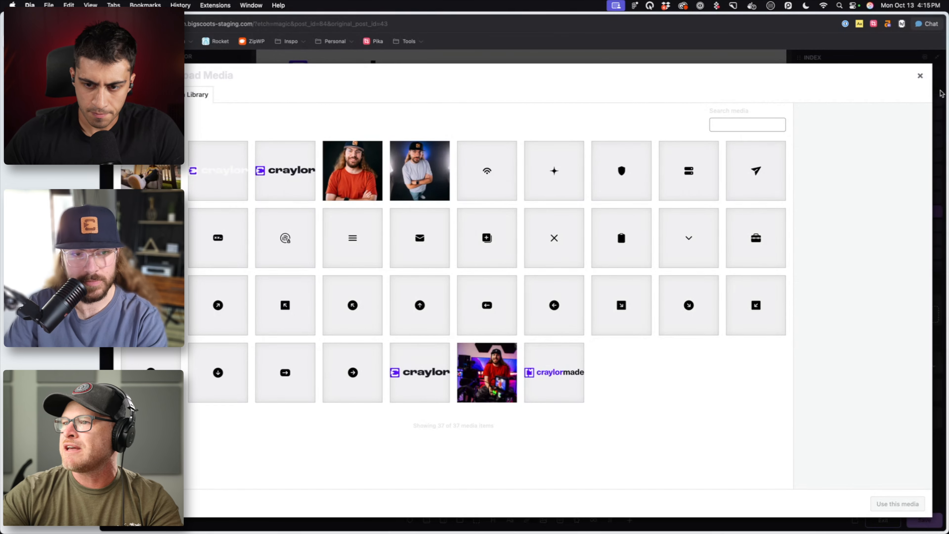
{"action": "left_click", "coordinate": [920, 76]}
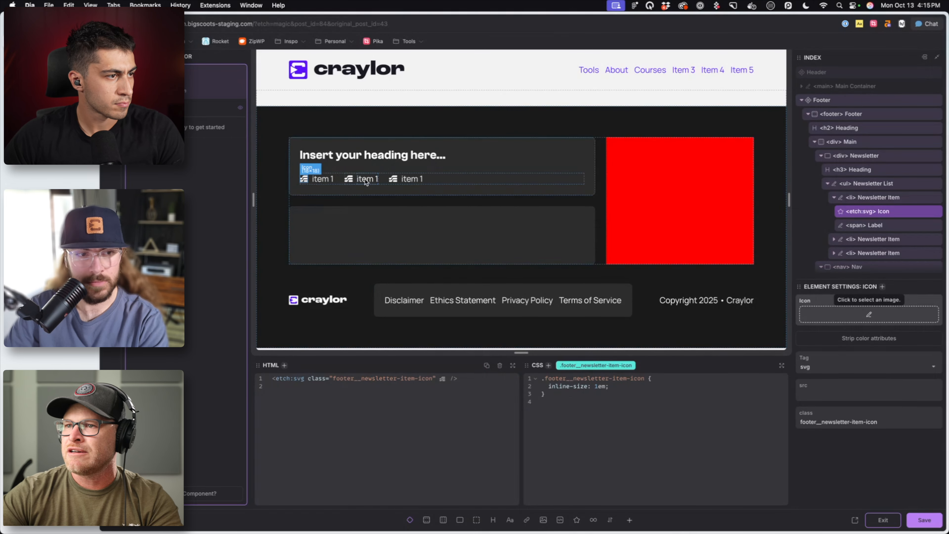
{"action": "left_click", "coordinate": [449, 180]}
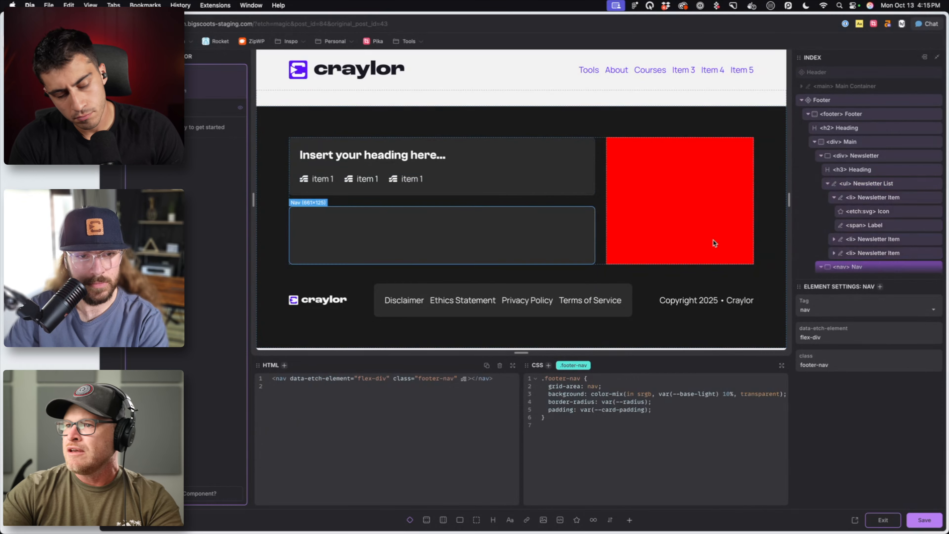
Replace the Newsletter card's placeholder heading text with "Join our newsletter"
{"action": "double_click", "coordinate": [410, 153]}
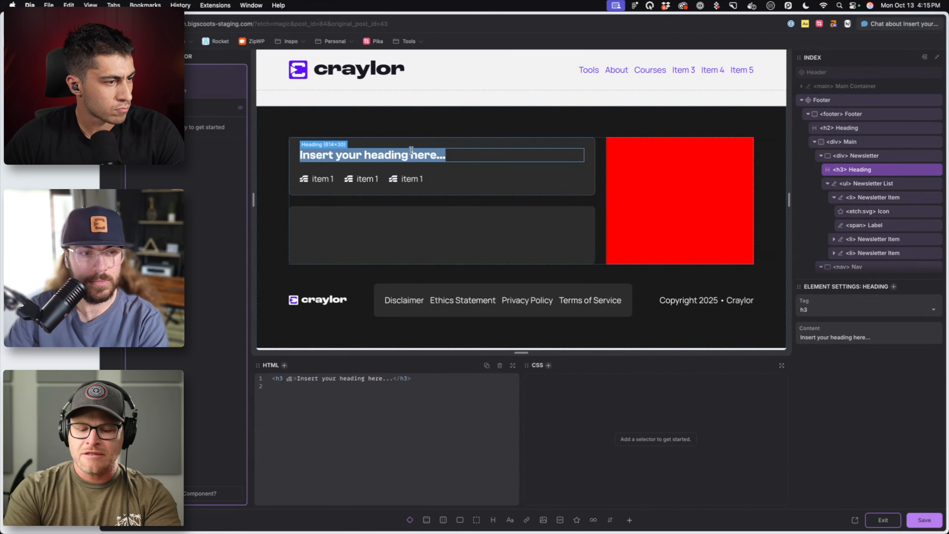
{"action": "type", "text": "Join our n"}
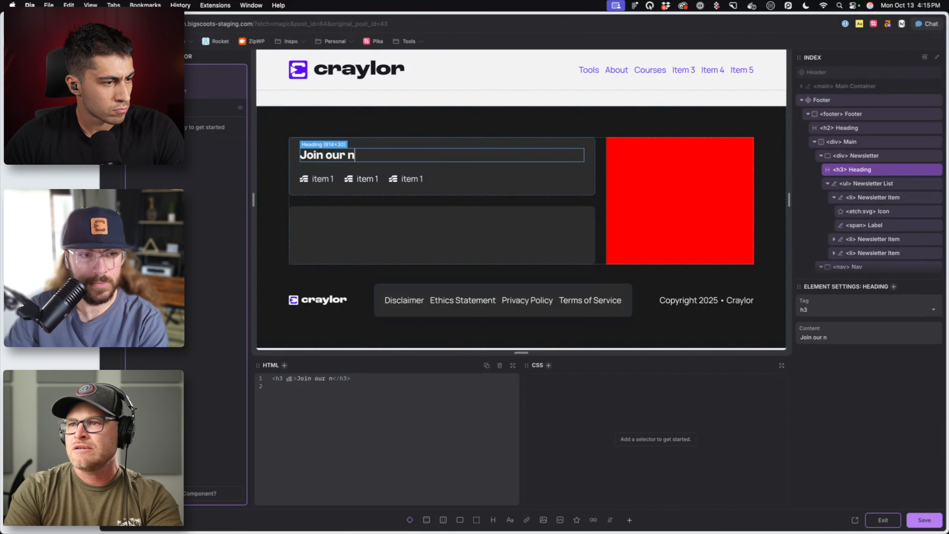
{"action": "type", "text": "ewsletter"}
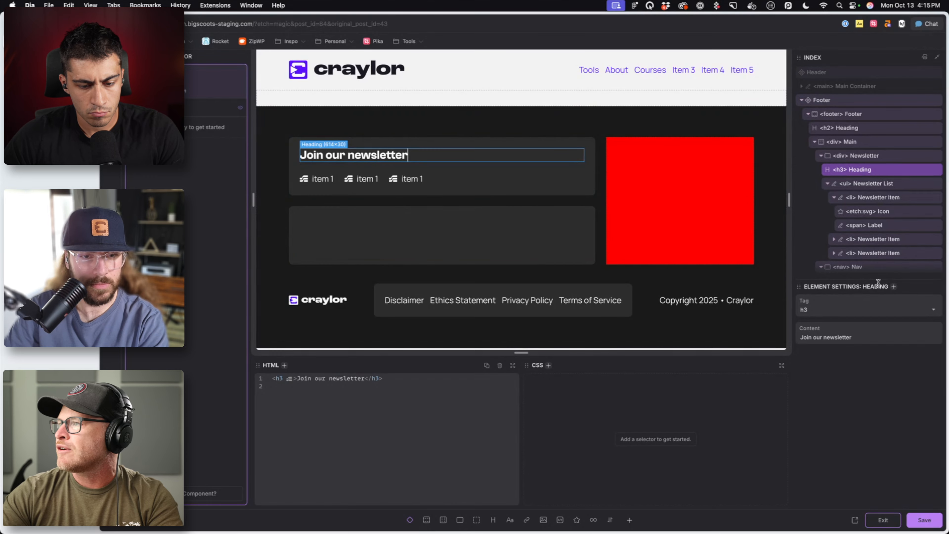
Add the class .newsletter__heading to the newsletter heading, set font-size: var(--h2) on it, and save
{"action": "key", "text": "super+."}
{"action": "type", "text": "."}
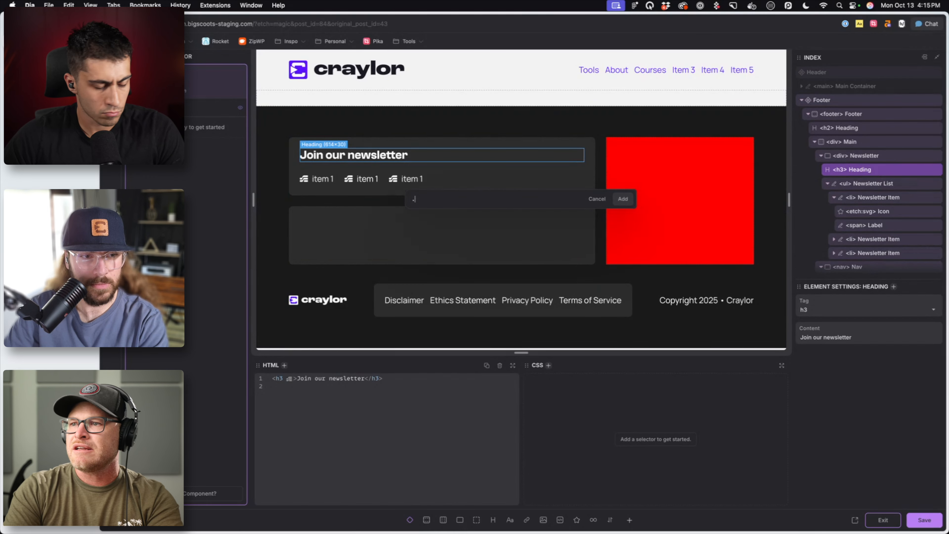
{"action": "type", "text": "newsletter__heading"}
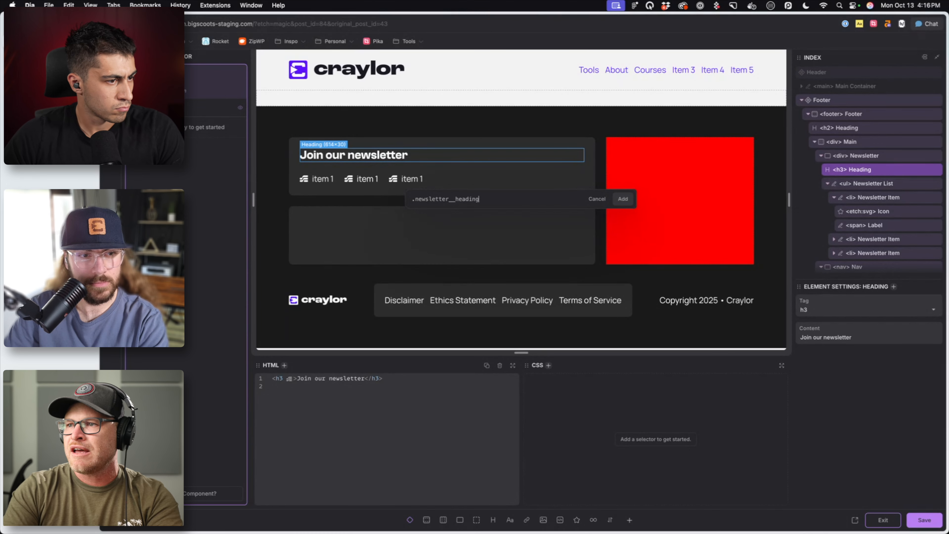
{"action": "key", "text": "Return"}
{"action": "type", "text": "font-size: var(--h2);"}
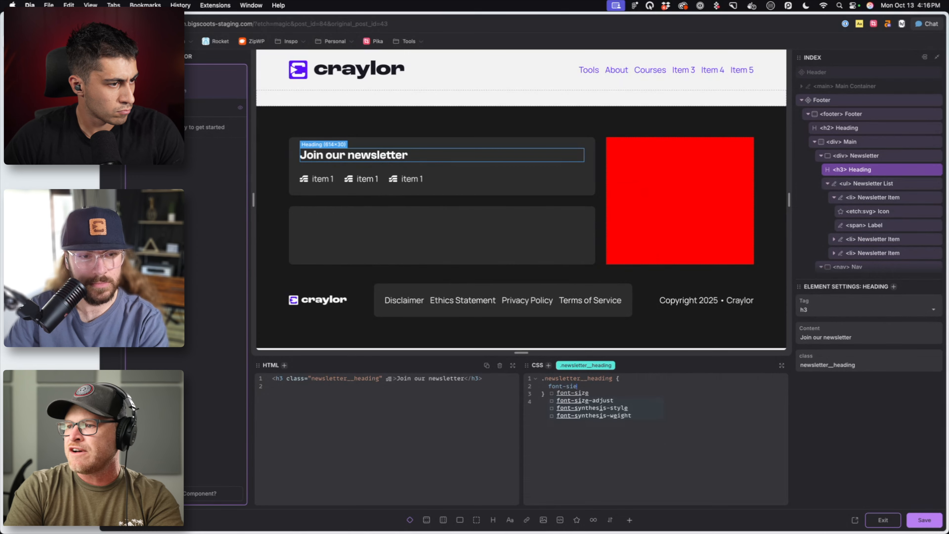
{"action": "key", "text": "super+s"}
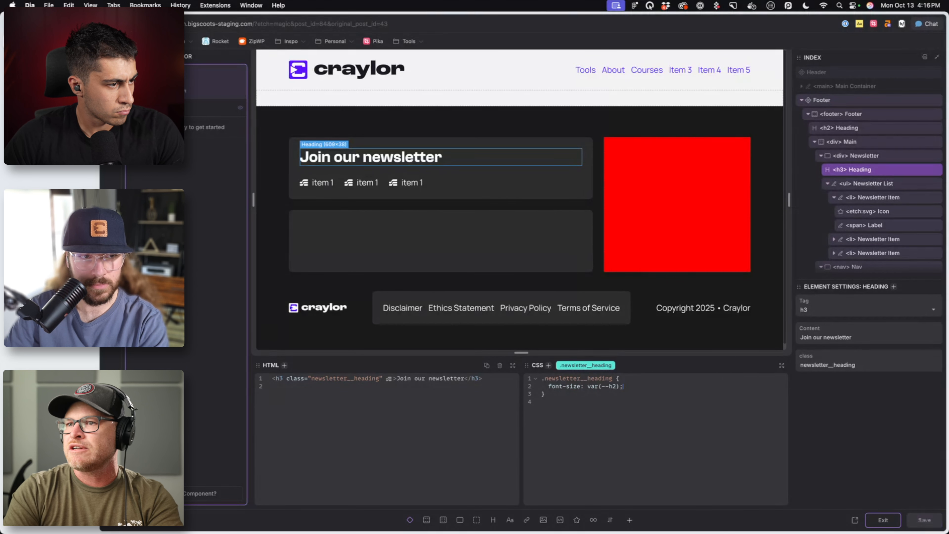
Open an empty line inside the footer nav card's <nav> markup and check the menu columns in the Figma design
{"action": "left_click", "coordinate": [380, 246]}
{"action": "scroll", "coordinate": [868, 241], "scroll_direction": "down", "scroll_amount": 3}
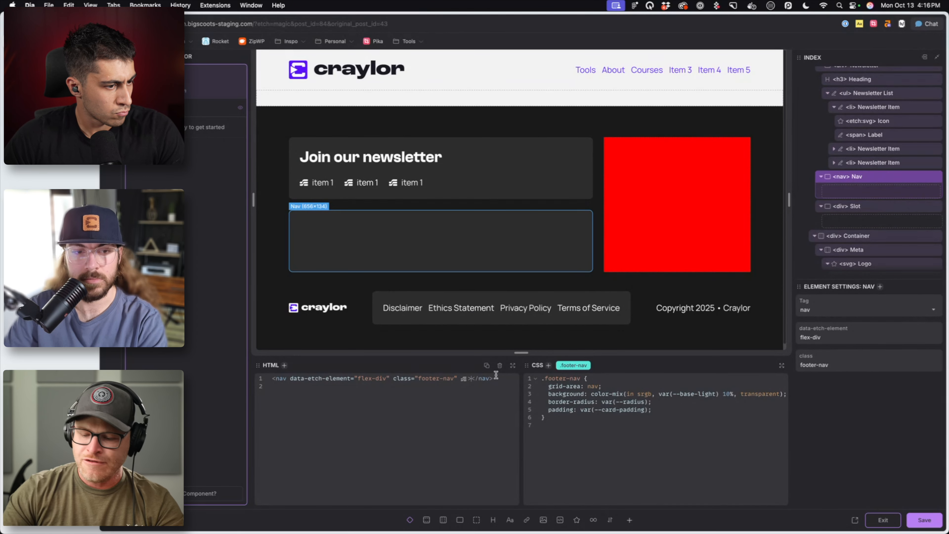
{"action": "key", "text": "Return"}
{"action": "mouse_move", "coordinate": [234, 527]}
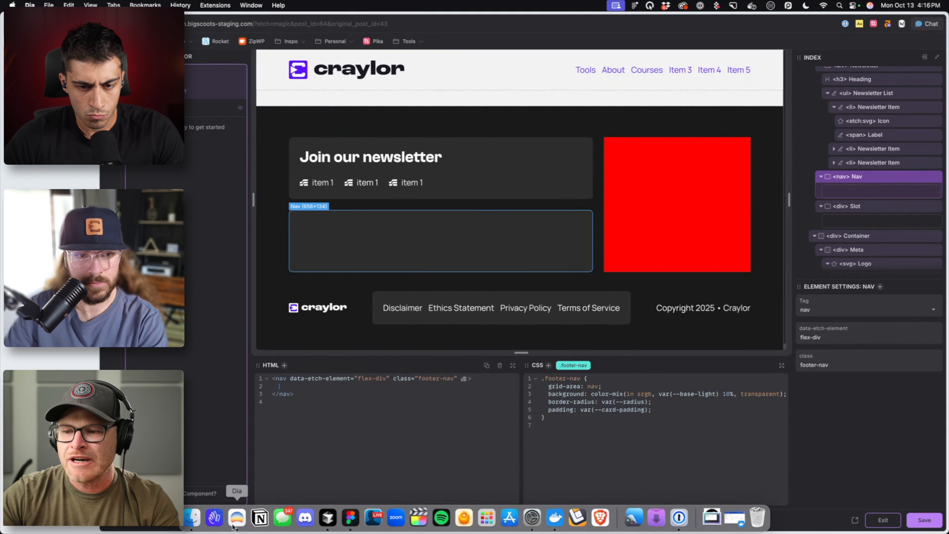
{"action": "left_click", "coordinate": [350, 517]}
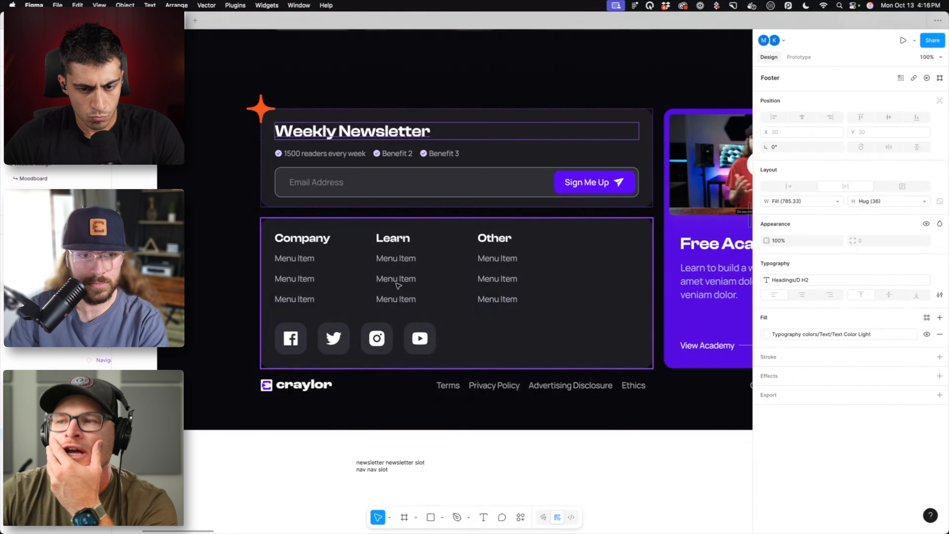
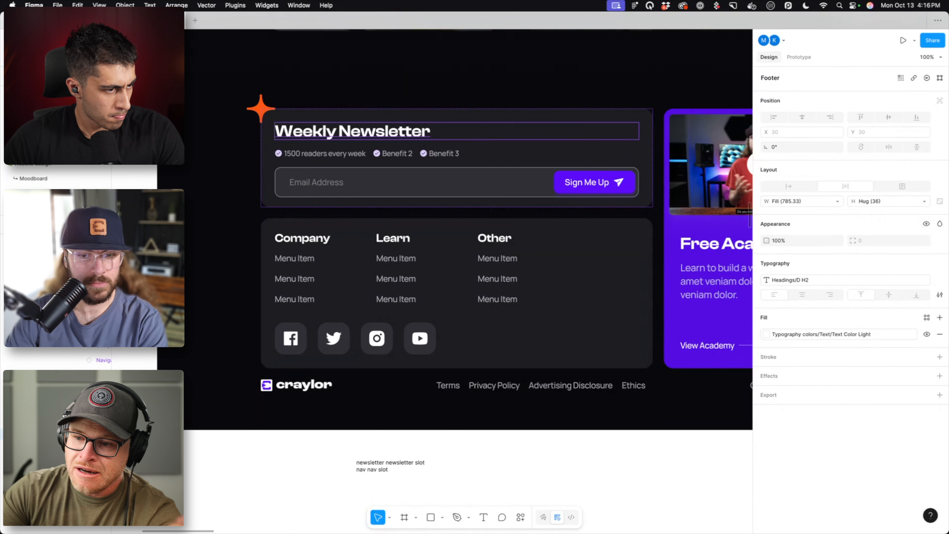
{"action": "mouse_move", "coordinate": [304, 531]}
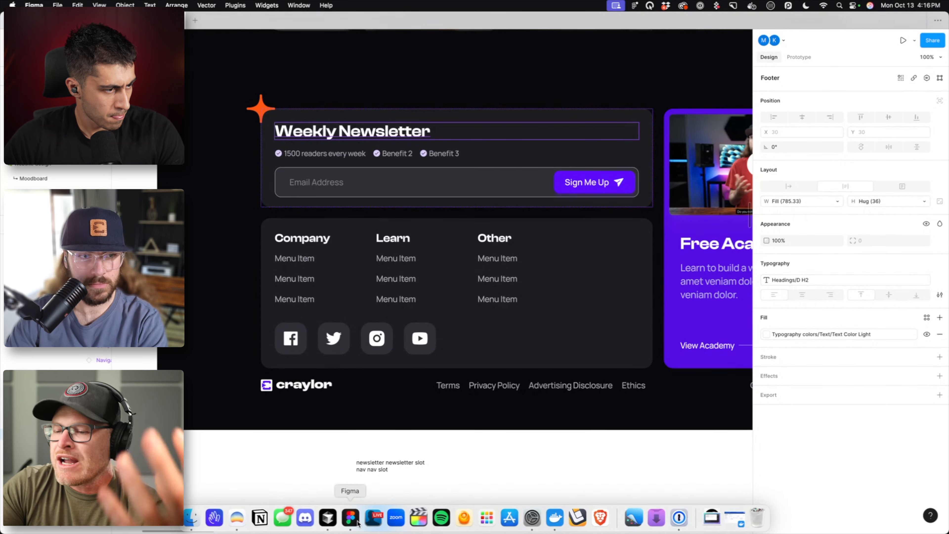
{"action": "left_click", "coordinate": [244, 525]}
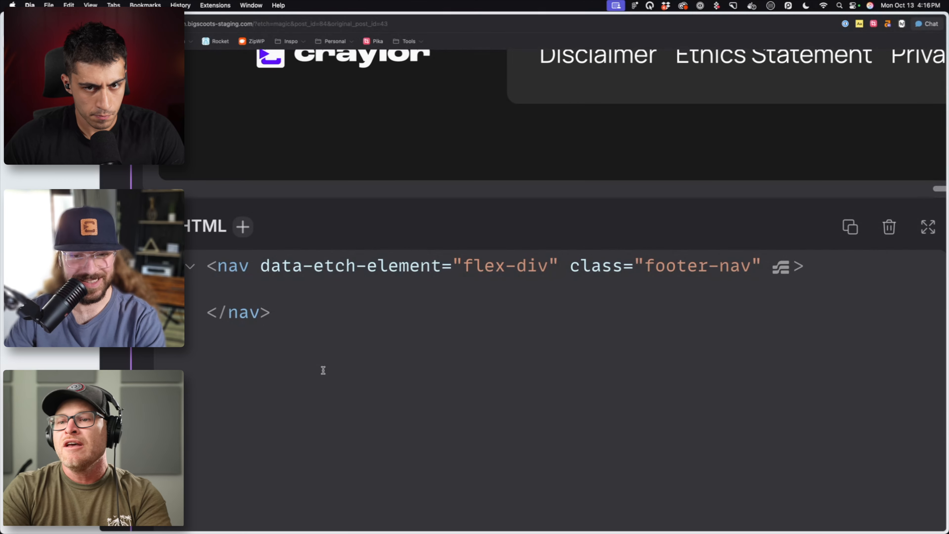
Write the Emmet abbreviation ul>li>h3{Column}>ul>li{item} inside the <nav> element
{"action": "type", "text": "ul"}
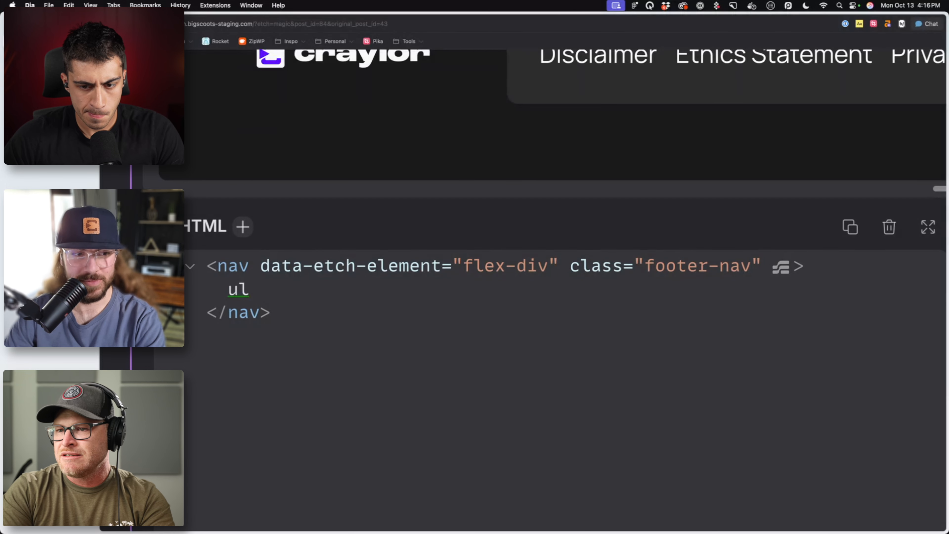
{"action": "type", "text": ">li>h3{Column}>"}
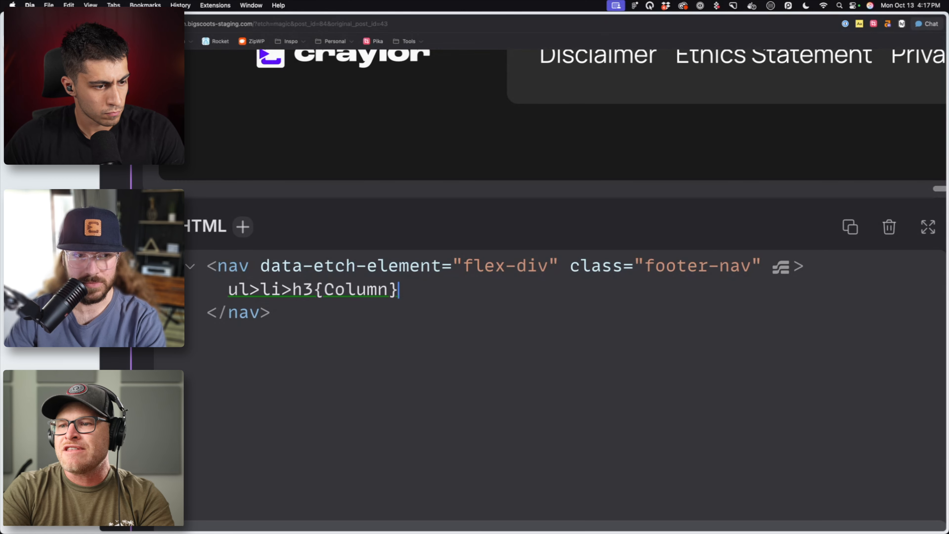
{"action": "type", "text": "ul"}
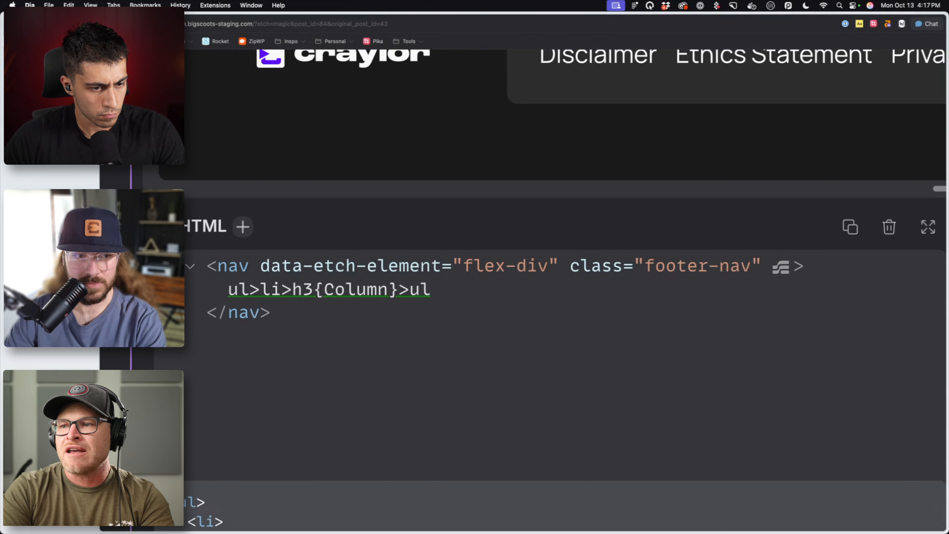
{"action": "type", "text": ">li"}
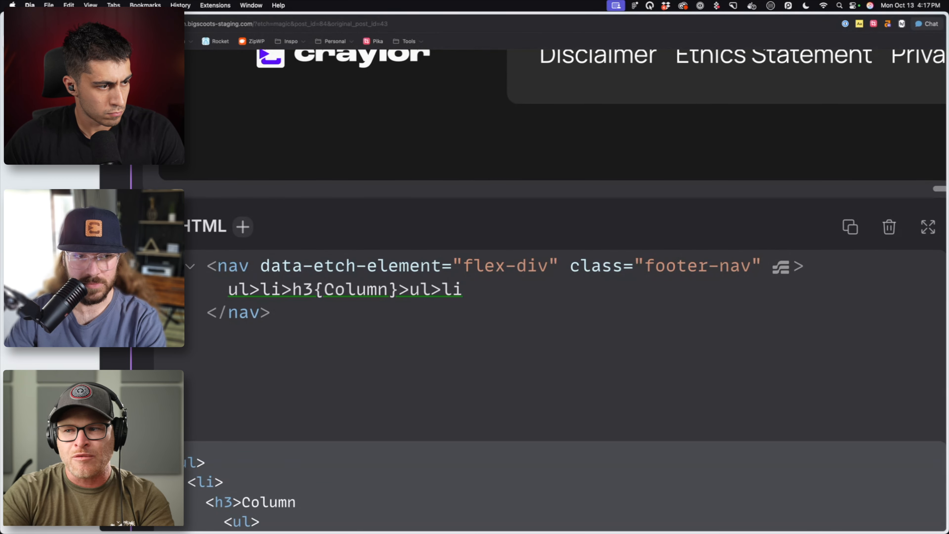
{"action": "scroll", "coordinate": [317, 375], "scroll_direction": "down", "scroll_amount": 5}
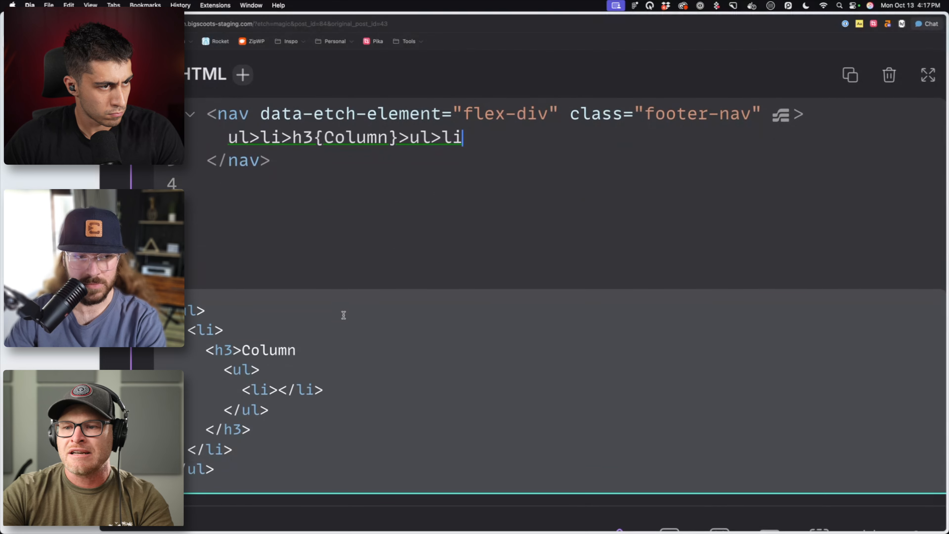
{"action": "type", "text": "{}"}
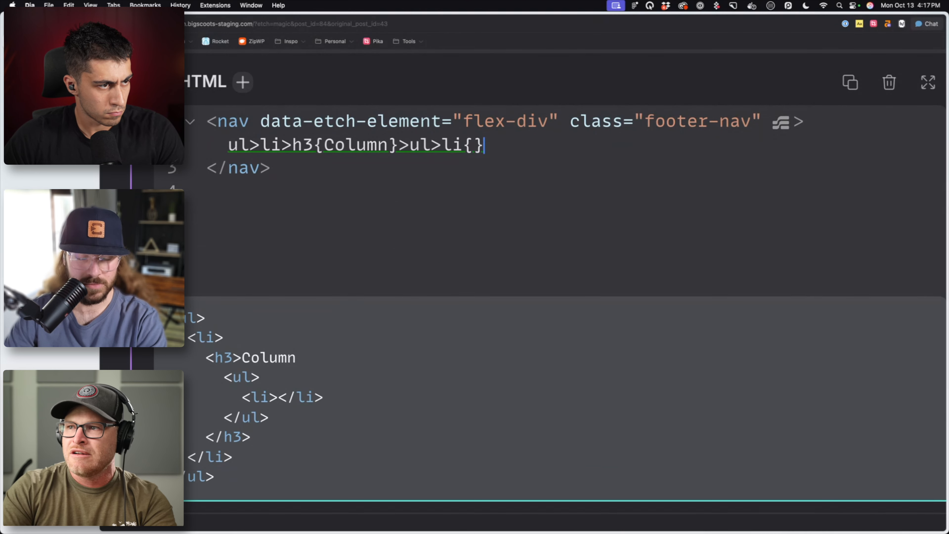
{"action": "type", "text": "Item"}
{"action": "key", "text": "BackSpace"}
{"action": "key", "text": "BackSpace"}
{"action": "key", "text": "BackSpace"}
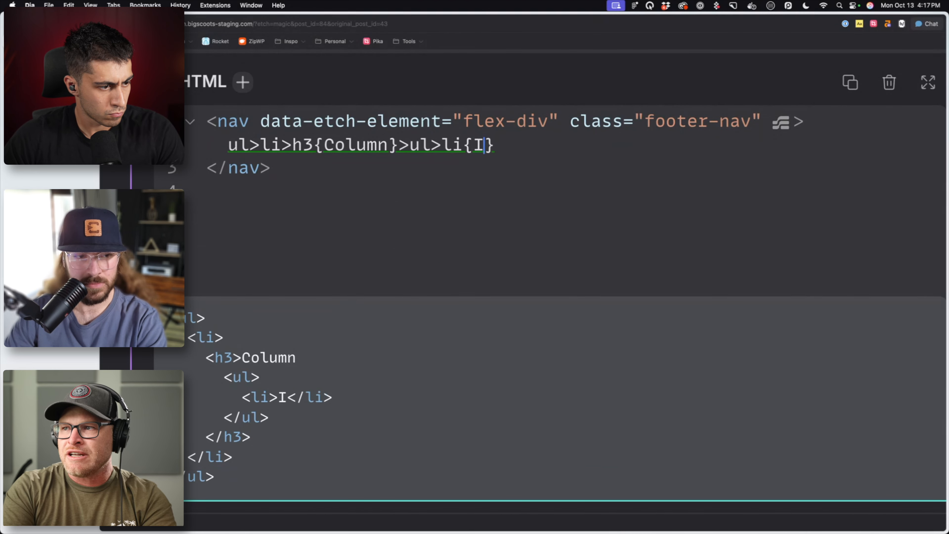
{"action": "key", "text": "BackSpace"}
{"action": "type", "text": "item"}
Insert >a[href=#] before {item} in the abbreviation and expand it into the nested list markup
{"action": "key", "text": "Left"}
{"action": "key", "text": "Left"}
{"action": "key", "text": "Left"}
{"action": "key", "text": "Left"}
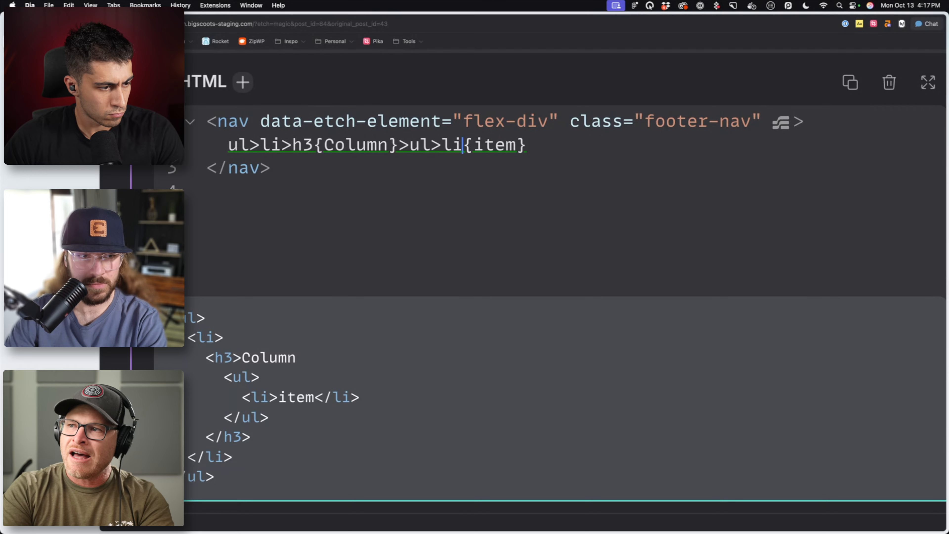
{"action": "type", "text": ">a"}
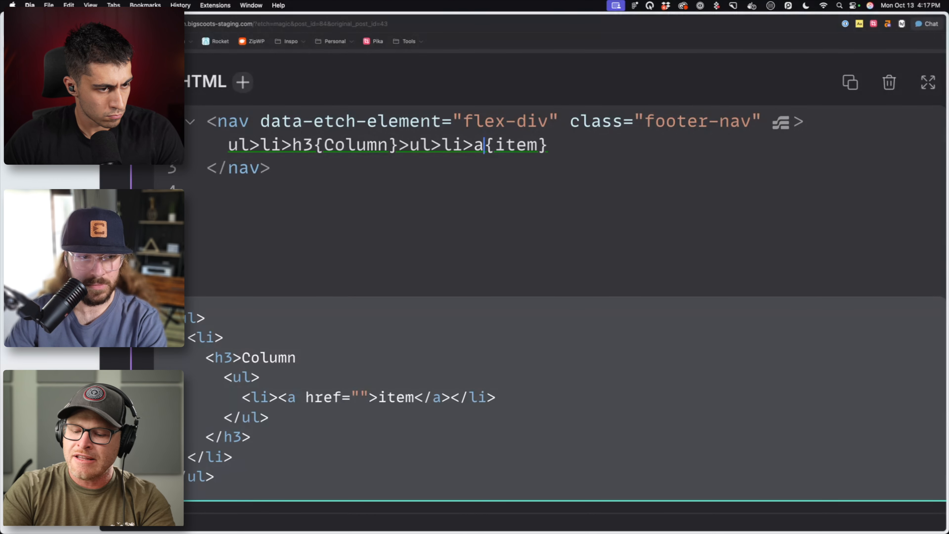
{"action": "type", "text": "[hre]"}
{"action": "key", "text": "Left"}
{"action": "type", "text": "ghref"}
{"action": "key", "text": "BackSpace"}
{"action": "key", "text": "BackSpace"}
{"action": "key", "text": "BackSpace"}
{"action": "key", "text": "BackSpace"}
{"action": "key", "text": "BackSpace"}
{"action": "type", "text": "hre"}
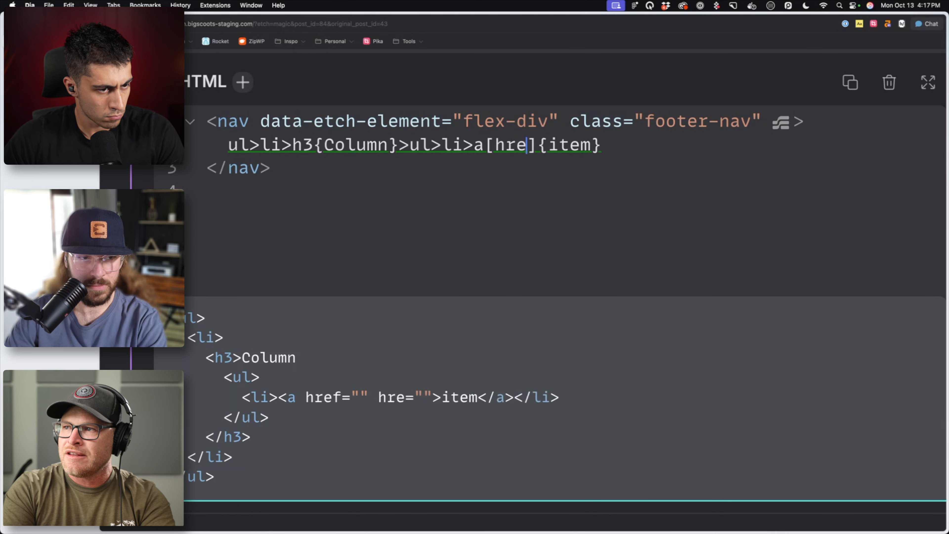
{"action": "type", "text": "f=#"}
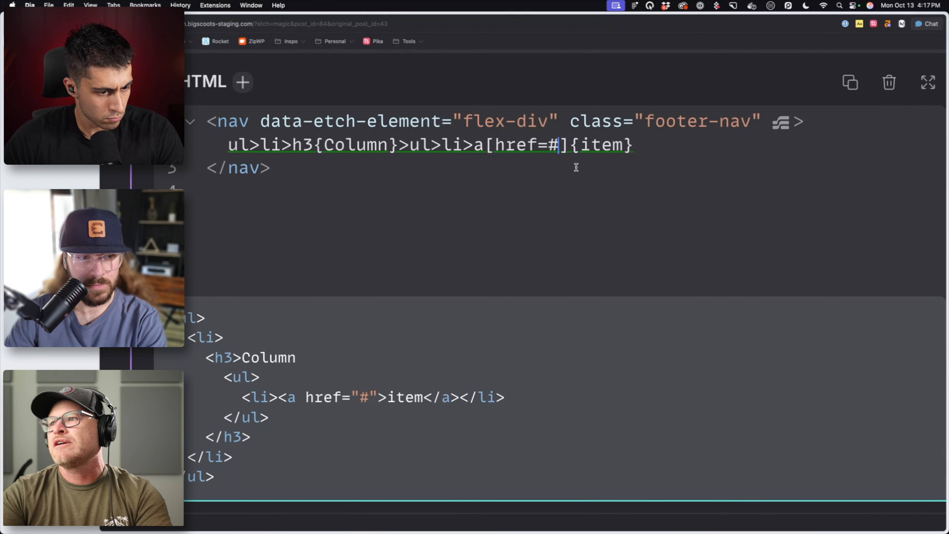
{"action": "key", "text": "super+Right"}
{"action": "key", "text": "Tab"}
Send the whole nav markup to the browser's AI chat and ask "is this the correct nav structure for a nested nav"
{"action": "scroll", "coordinate": [553, 299], "scroll_direction": "down", "scroll_amount": 10}
{"action": "left_click_drag", "start_coordinate": [297, 453], "coordinate": [265, 347]}
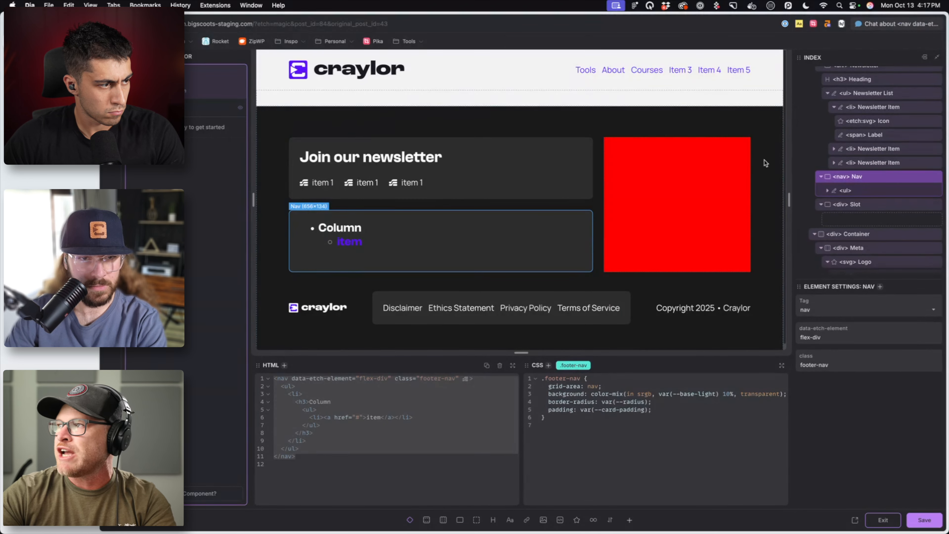
{"action": "left_click", "coordinate": [885, 26]}
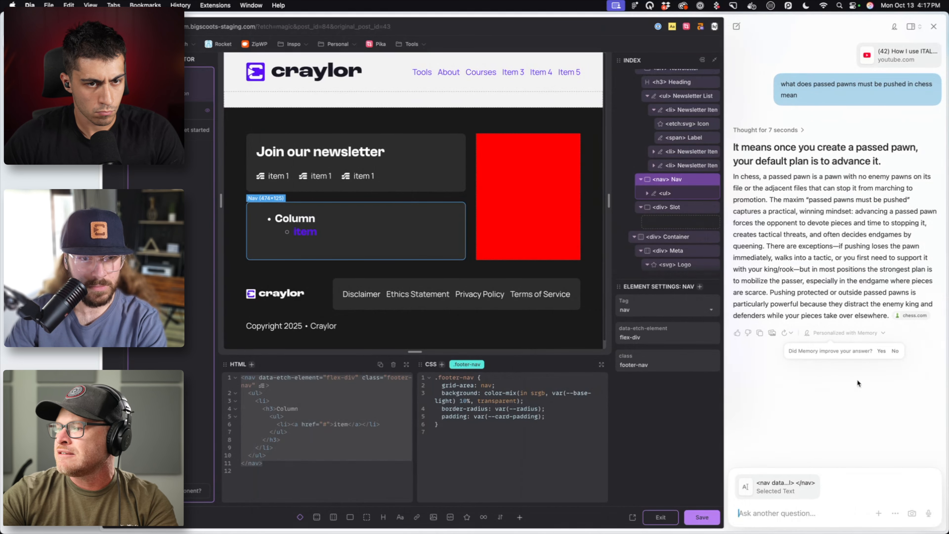
{"action": "key", "text": "Return"}
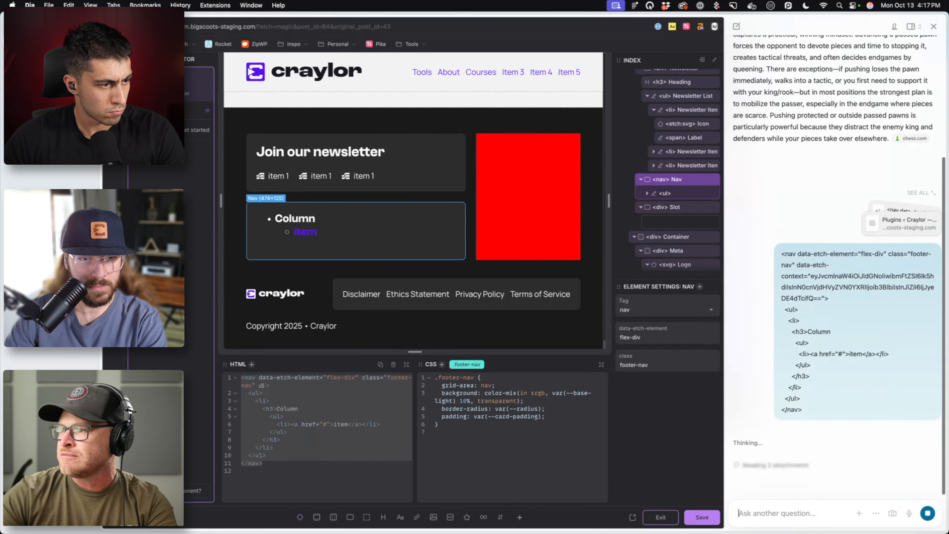
{"action": "type", "text": "is this th"}
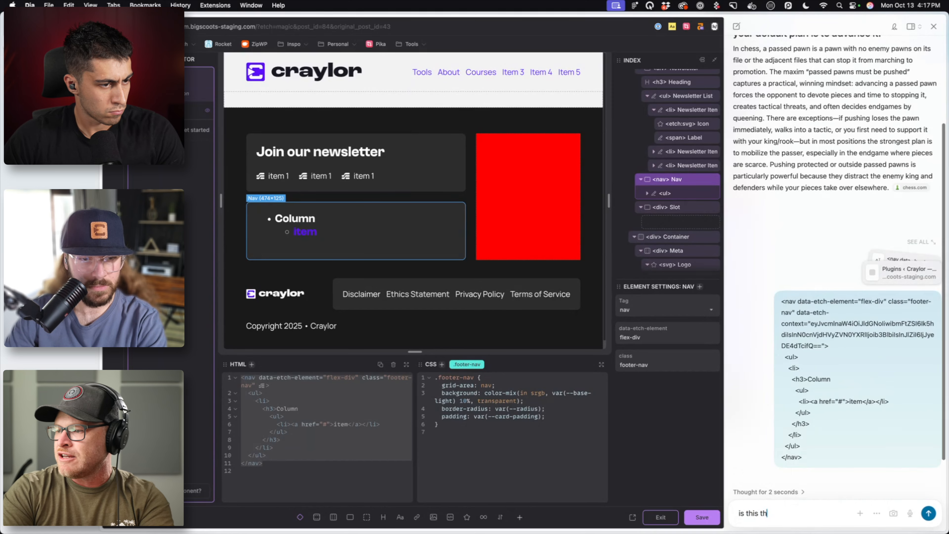
{"action": "type", "text": "e correct nav structure f"}
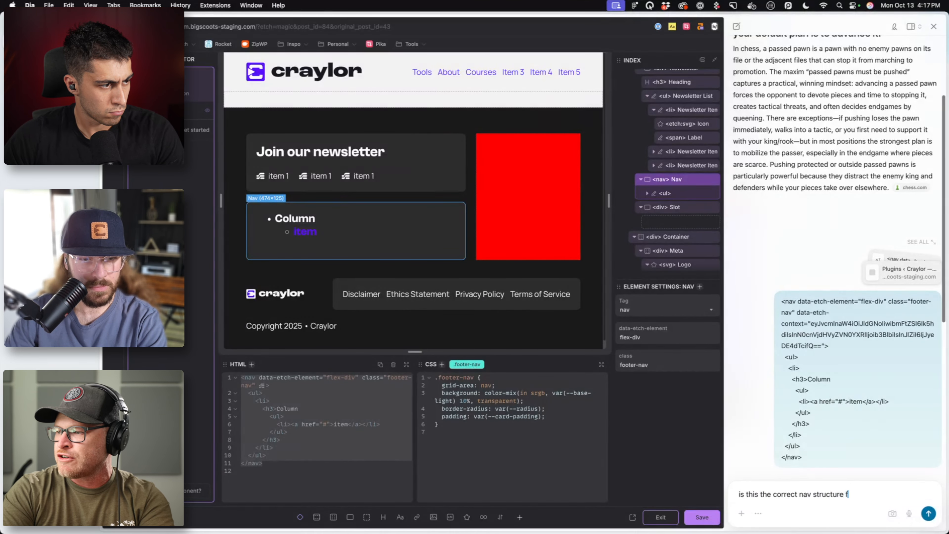
{"action": "type", "text": "or a nested nav"}
{"action": "key", "text": "Return"}
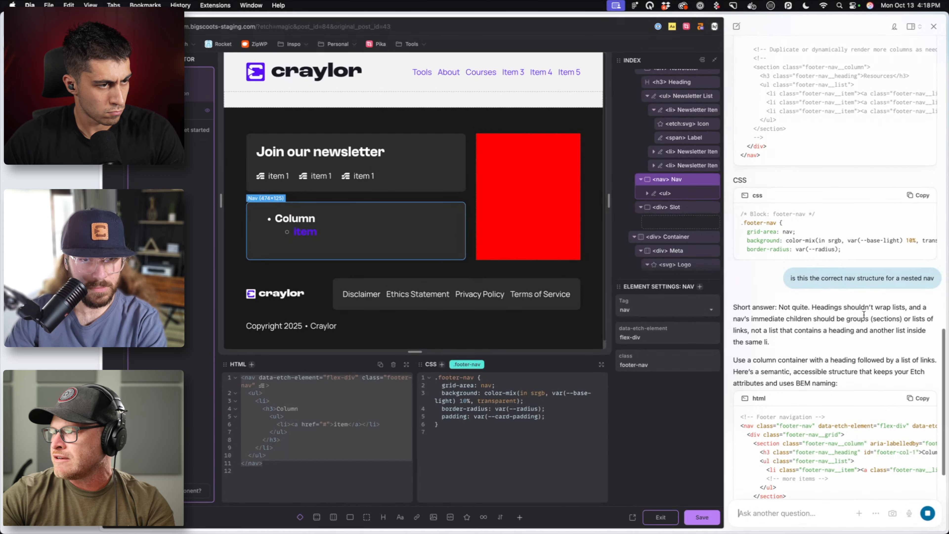
Read the assistant's suggested nav structure and reasoning, and reply "are you sure about that?"
{"action": "scroll", "coordinate": [894, 294], "scroll_direction": "down", "scroll_amount": 2}
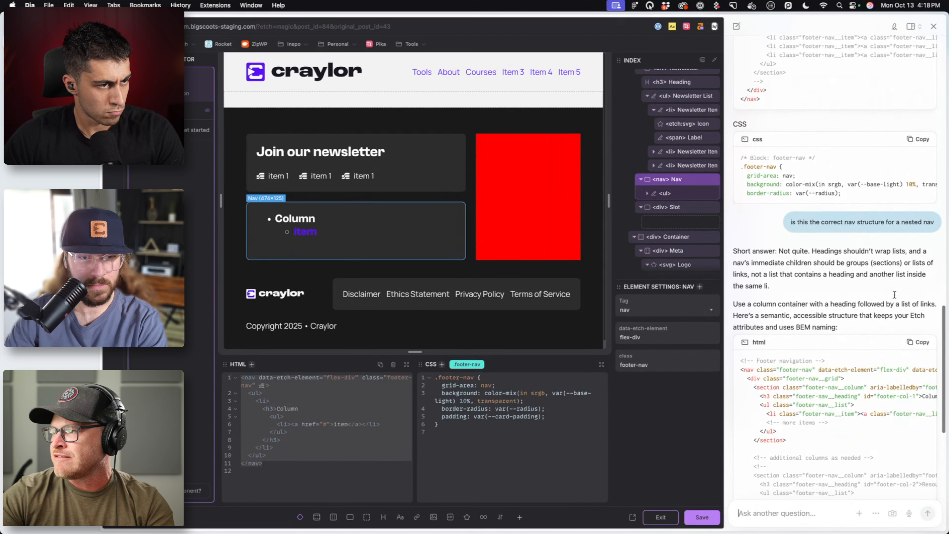
{"action": "scroll", "coordinate": [900, 265], "scroll_direction": "down", "scroll_amount": 10}
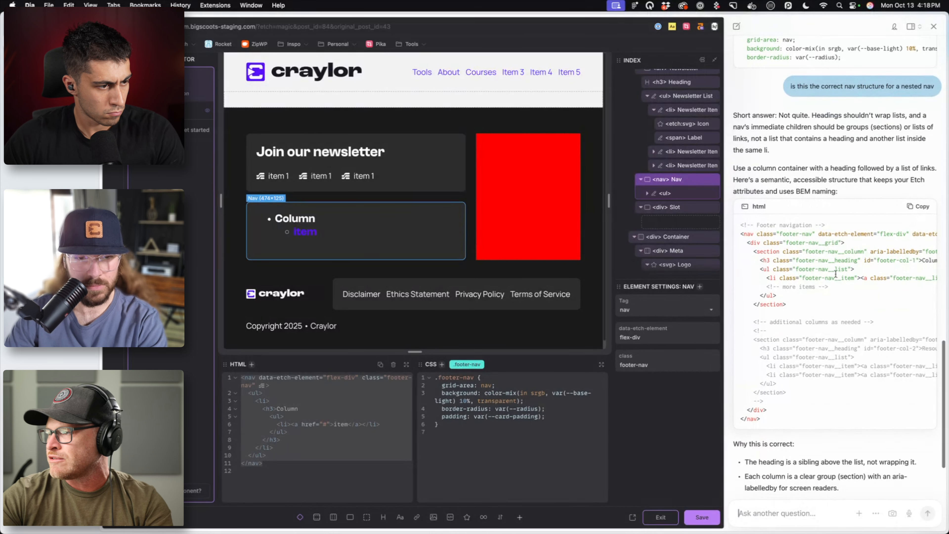
{"action": "scroll", "coordinate": [805, 279], "scroll_direction": "down", "scroll_amount": 1}
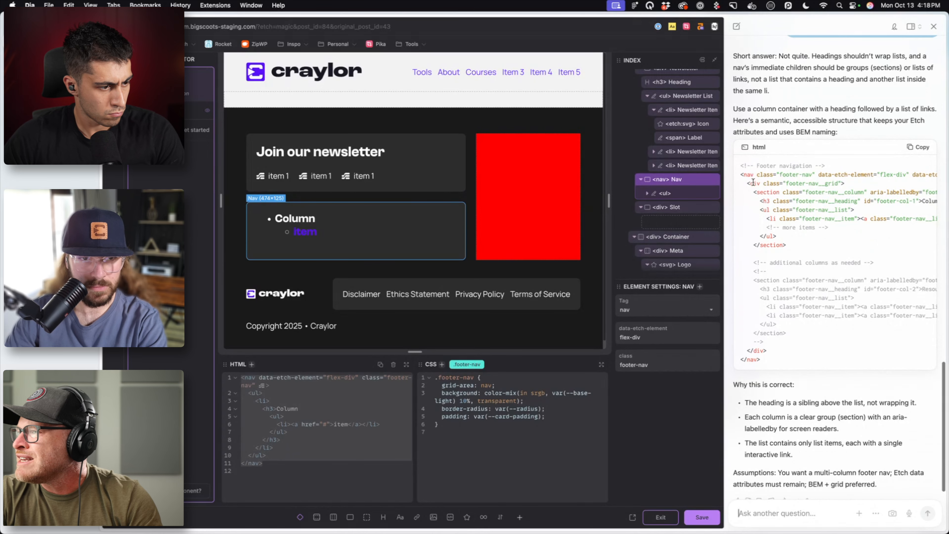
{"action": "scroll", "coordinate": [773, 204], "scroll_direction": "down", "scroll_amount": 1}
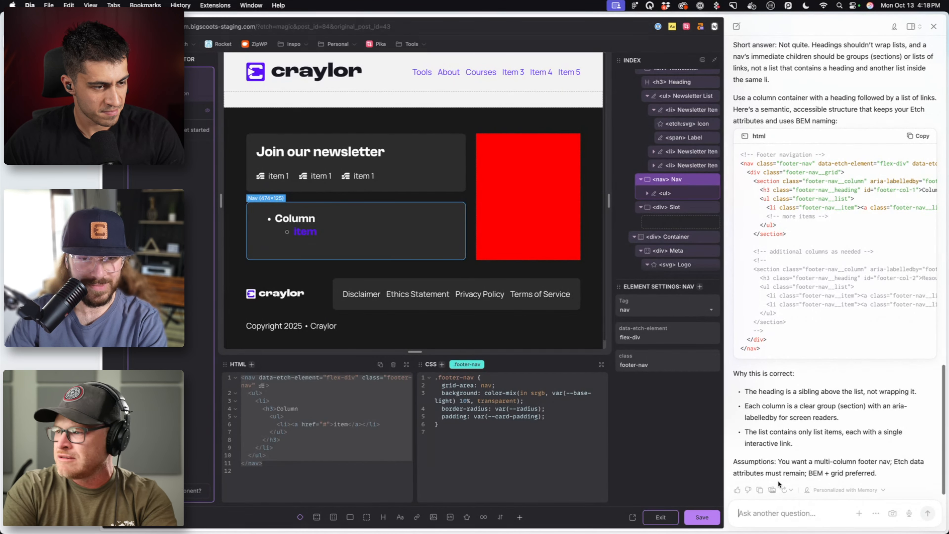
{"action": "type", "text": "are you sure about that?"}
{"action": "key", "text": "Return"}
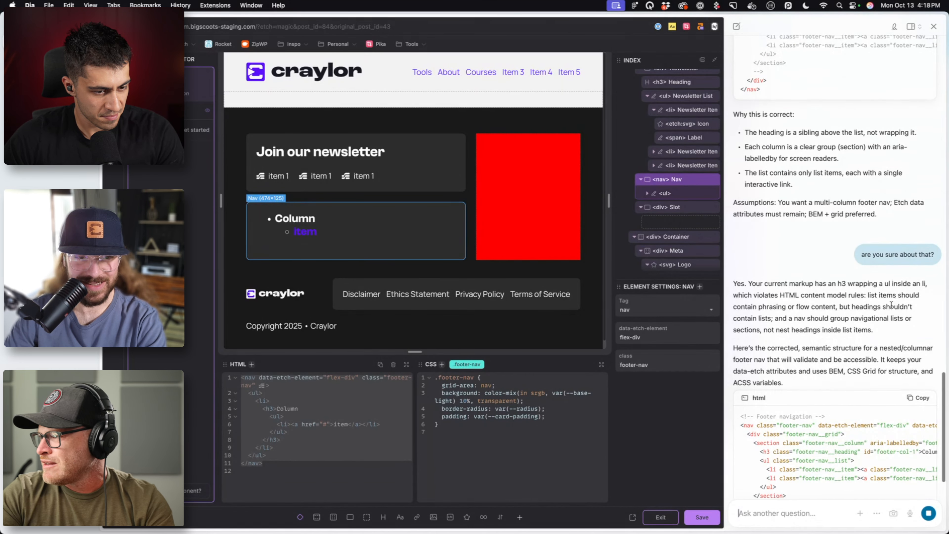
Move the closing </h3> tag directly after the Column heading text so the nested <ul> is its sibling
{"action": "left_click", "coordinate": [326, 422]}
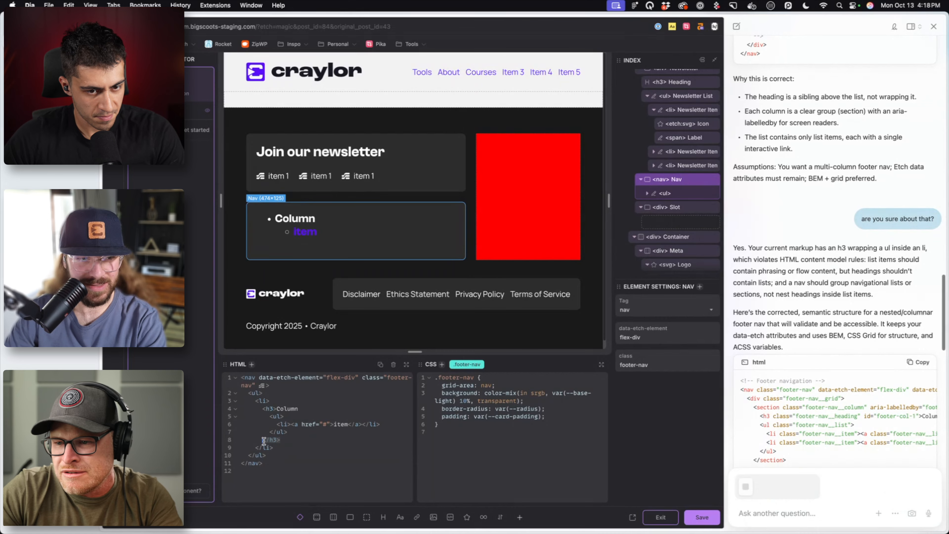
{"action": "left_click", "coordinate": [293, 437]}
{"action": "key", "text": "super+BackSpace"}
{"action": "key", "text": "BackSpace"}
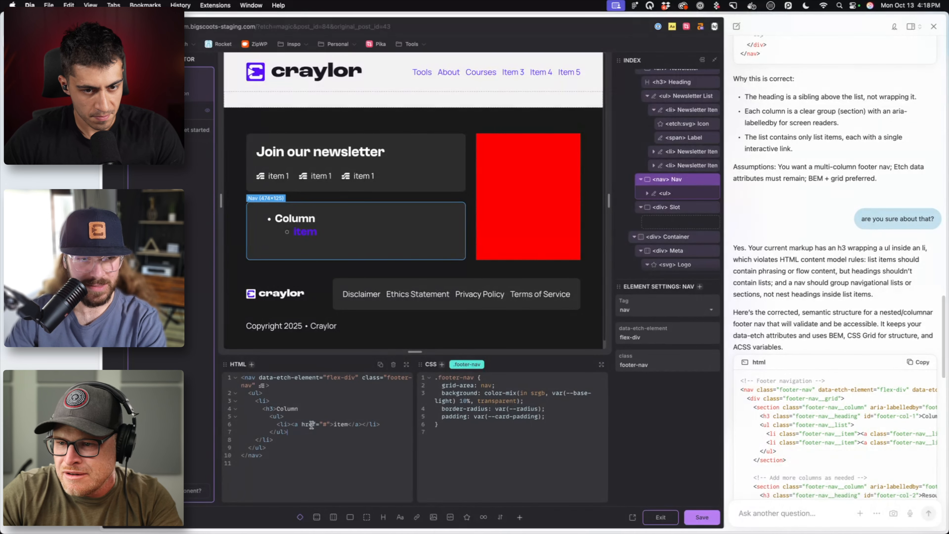
{"action": "left_click", "coordinate": [315, 408]}
{"action": "type", "text": "</h3>"}
Send the corrected nav markup to the AI chat with the message "Sorry, that was a typo. Try this:"
{"action": "key", "text": "super+a"}
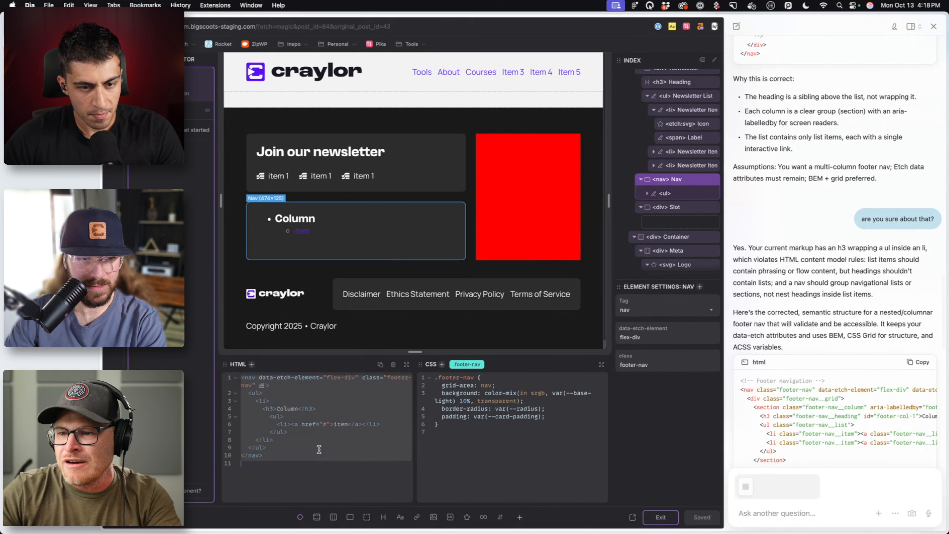
{"action": "type", "text": "Sorry, "}
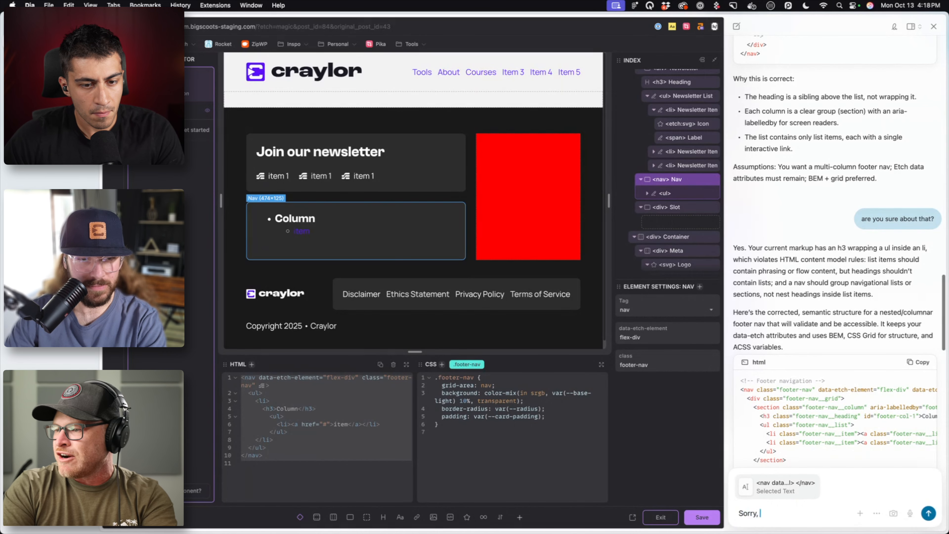
{"action": "type", "text": "that was a typ"}
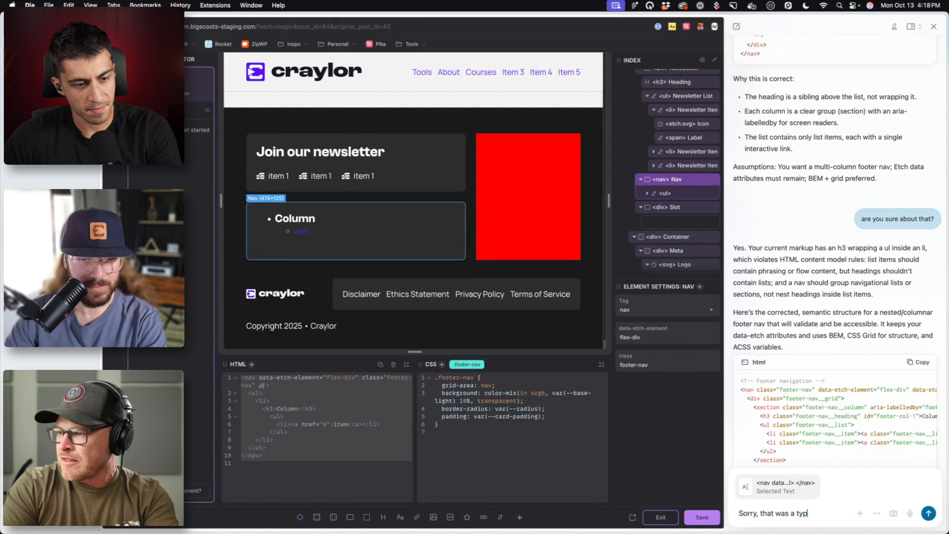
{"action": "type", "text": "o. Tr"}
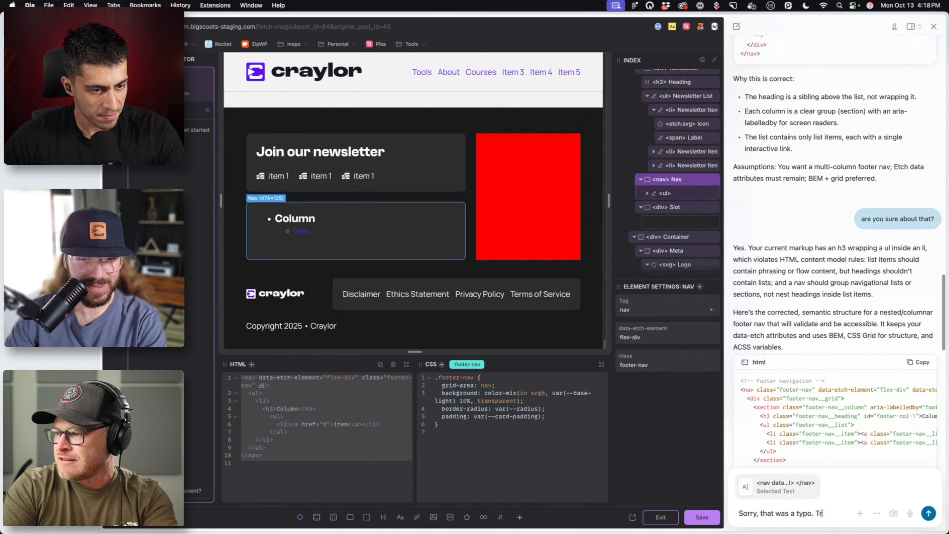
{"action": "type", "text": "y this:"}
{"action": "key", "text": "shift+Return"}
{"action": "key", "text": "shift+Return"}
{"action": "type", "text": "<nav data-etch-element=\"flex-div\" class=\"footer-nav\" data-etch-context=\"eyJvcmlnaW4iOiJldGNoIiwibmFtZSI6Ik5hdiIsInN0cnVjdHVyZVN0YXRlIjoib3BlbiIsInJlZiI6IjJyeDE4dTcifQ==\">   <ul>     <li>       <h3>Column</h3>         <ul>           <li><a href=\"#\">item</a></li>         </ul>     </li>   </ul> </nav>"}
{"action": "key", "text": "Return"}
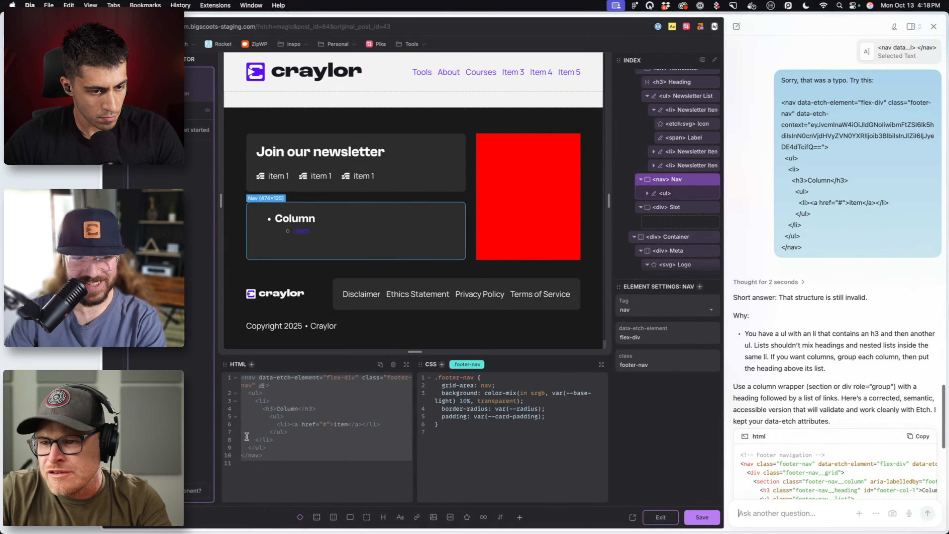
Compare the nav markup with the assistant's suggested footer nav structures and its reasoning, and close the AI chat
{"action": "left_click", "coordinate": [318, 434]}
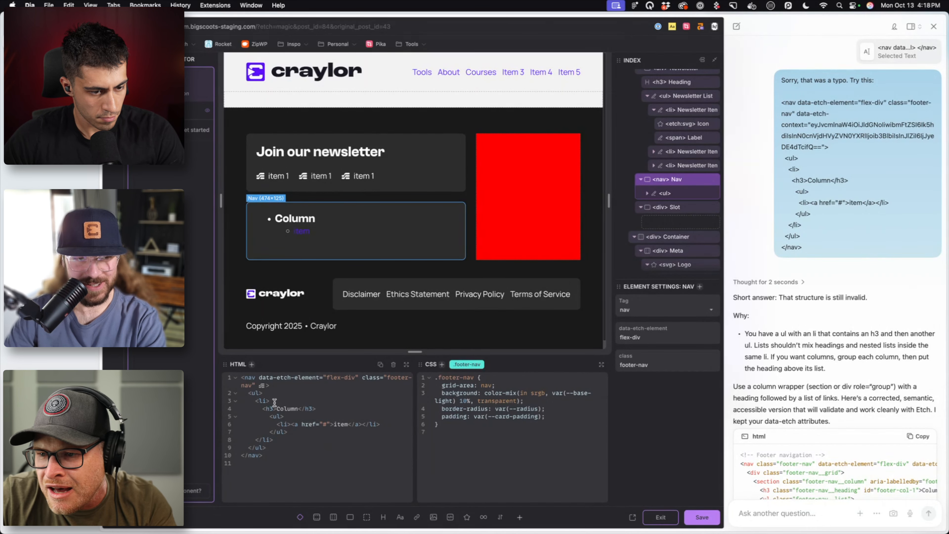
{"action": "left_click_drag", "start_coordinate": [262, 408], "coordinate": [345, 409]}
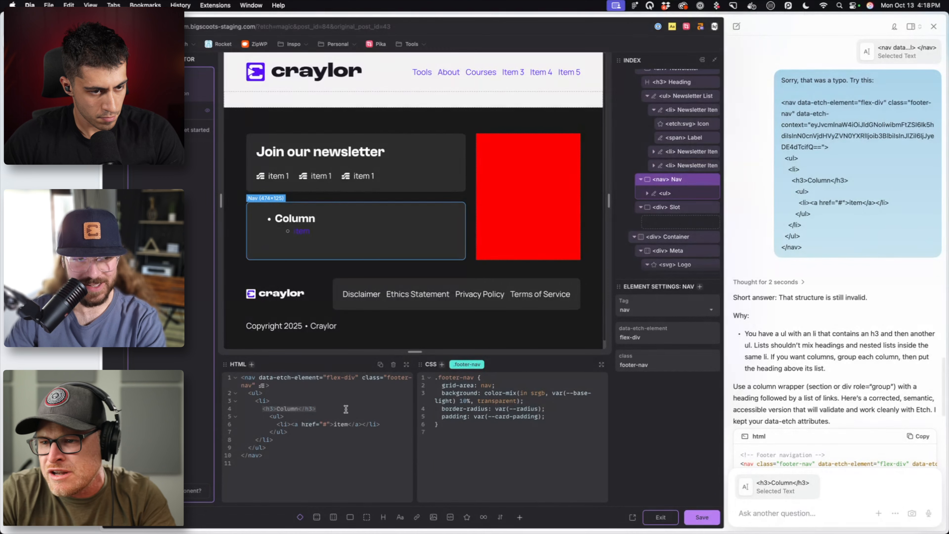
{"action": "left_click", "coordinate": [325, 417]}
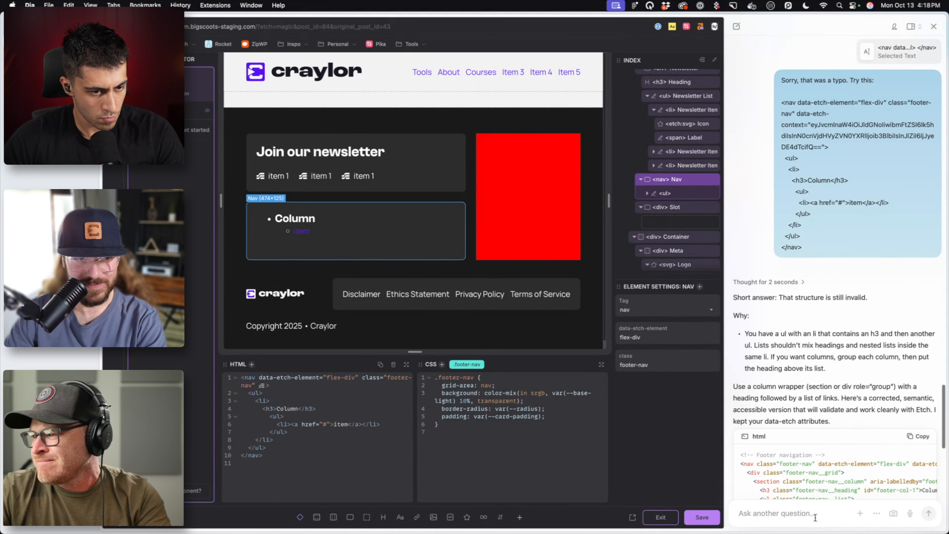
{"action": "scroll", "coordinate": [810, 422], "scroll_direction": "down", "scroll_amount": 5}
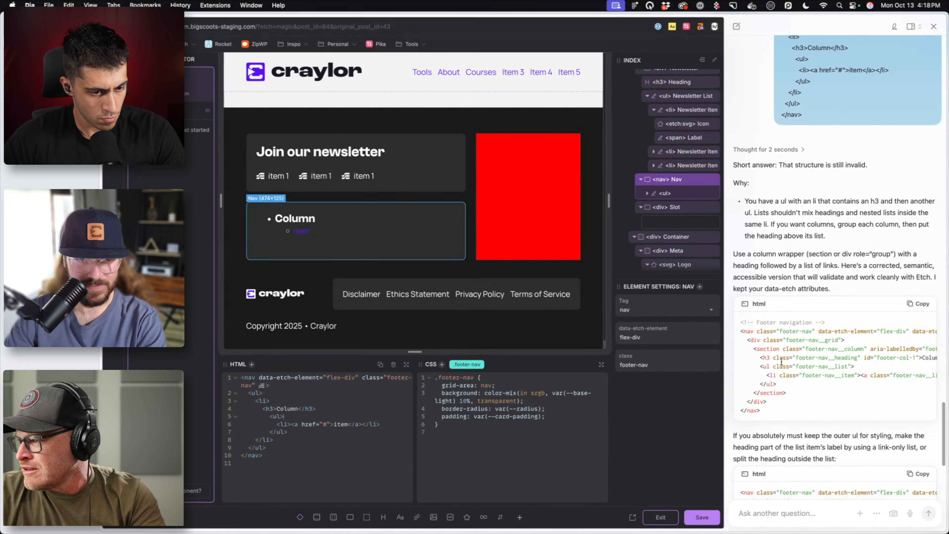
{"action": "scroll", "coordinate": [778, 358], "scroll_direction": "down", "scroll_amount": 7}
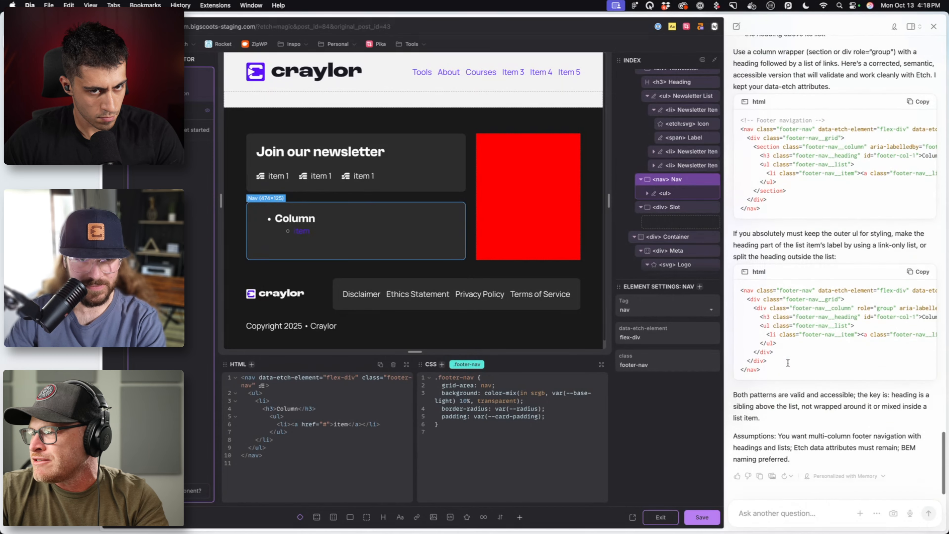
{"action": "left_click", "coordinate": [933, 26]}
Name the nav's outer <ul> "List", its <li> "Item" and the <h3> inside it "Heading"
{"action": "double_click", "coordinate": [855, 191]}
{"action": "type", "text": "List"}
{"action": "key", "text": "Return"}
{"action": "double_click", "coordinate": [877, 206]}
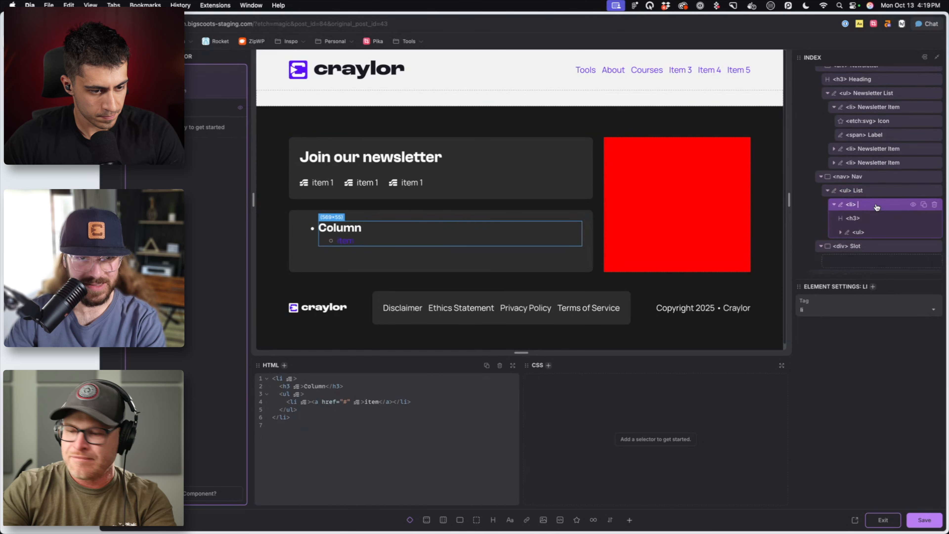
{"action": "type", "text": "Item"}
{"action": "key", "text": "Return"}
{"action": "double_click", "coordinate": [875, 218]}
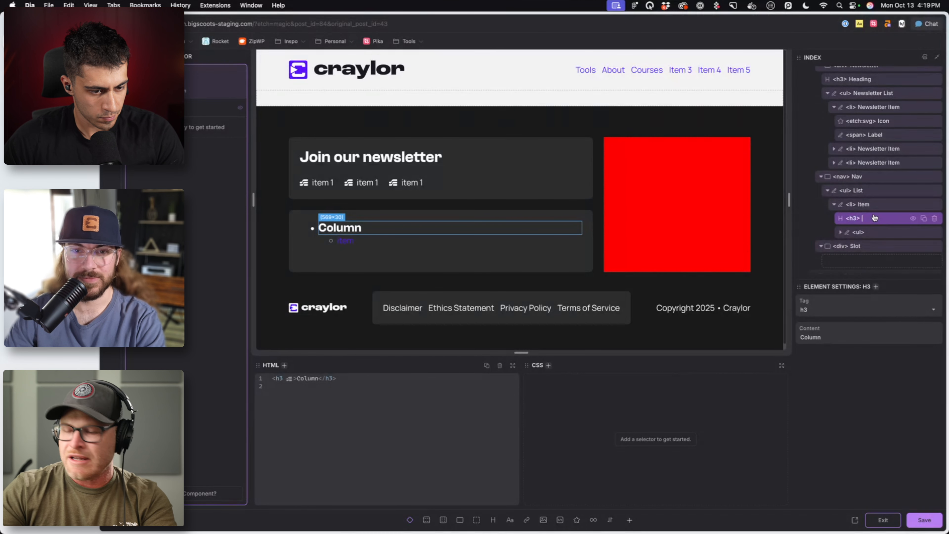
{"action": "type", "text": "Heading"}
{"action": "key", "text": "Return"}
Name the nested <ul> "Sublist", its <li> "Item" and the <a> inside it "Link"
{"action": "double_click", "coordinate": [881, 232]}
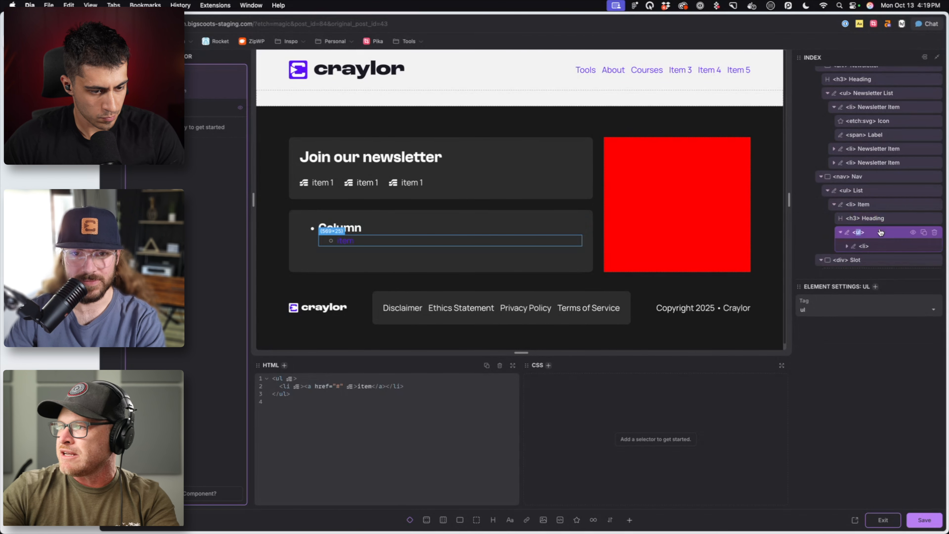
{"action": "type", "text": "Sublist"}
{"action": "key", "text": "Return"}
{"action": "double_click", "coordinate": [882, 246]}
{"action": "type", "text": "Item"}
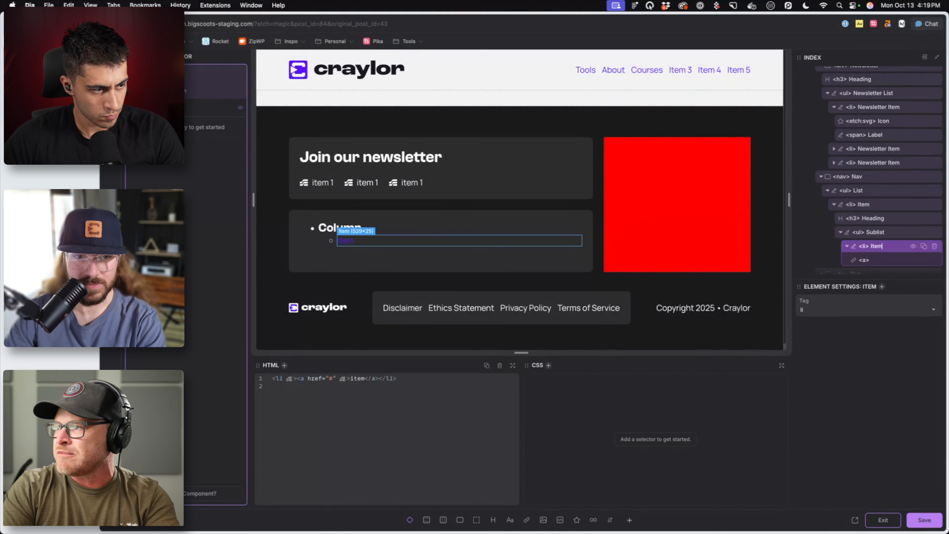
{"action": "key", "text": "Return"}
{"action": "double_click", "coordinate": [883, 260]}
{"action": "type", "text": "Link"}
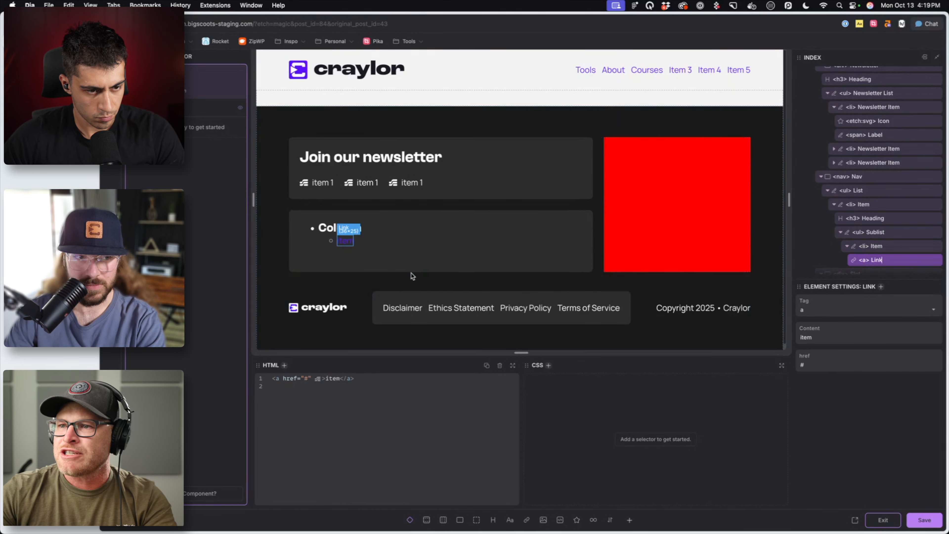
{"action": "key", "text": "Return"}
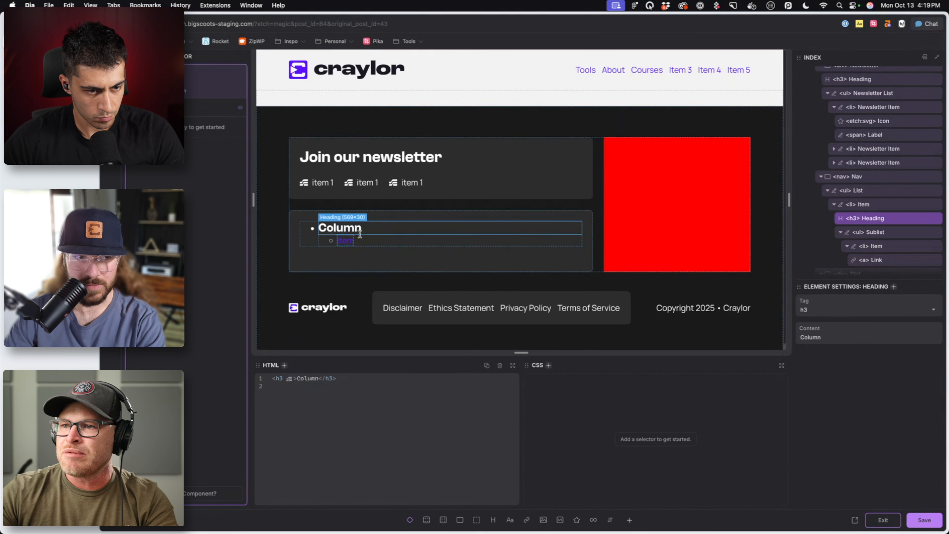
Add the class .footer-nav__list to the List element inside the nav
{"action": "left_click", "coordinate": [859, 191]}
{"action": "left_click", "coordinate": [868, 177]}
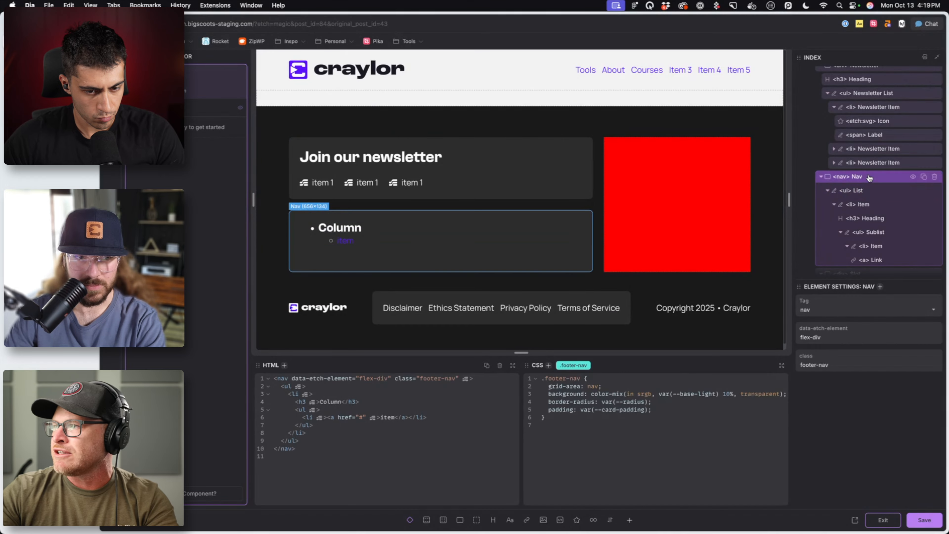
{"action": "left_click", "coordinate": [866, 190]}
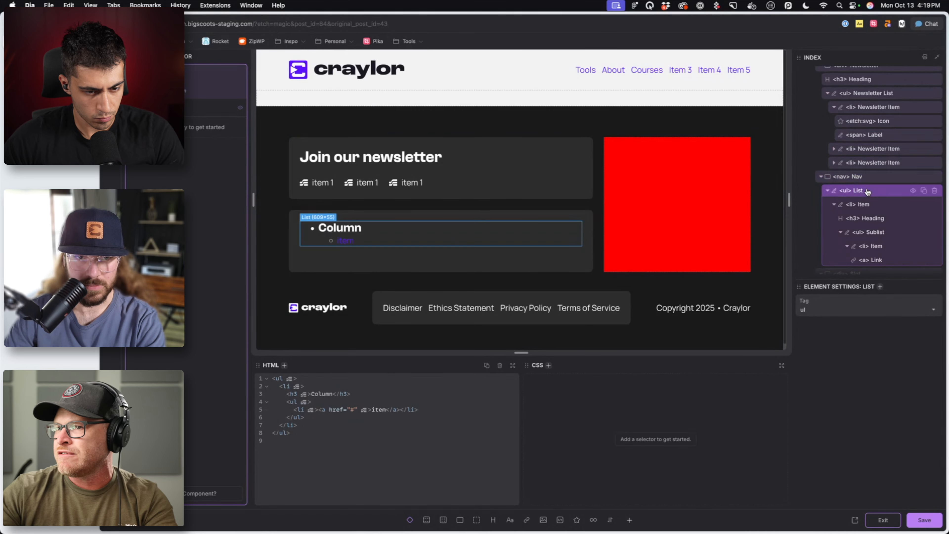
{"action": "key", "text": "period"}
{"action": "type", "text": "footer"}
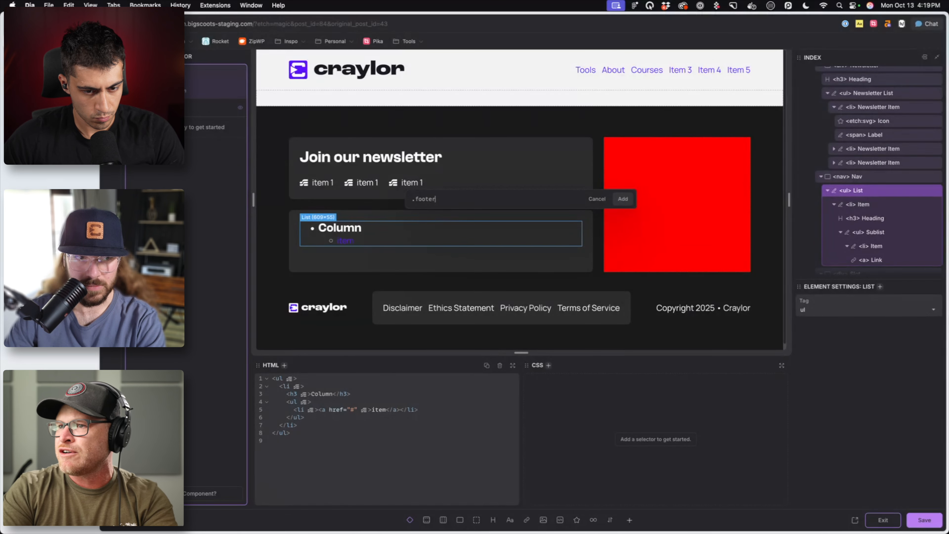
{"action": "type", "text": "-nav__list"}
{"action": "key", "text": "Return"}
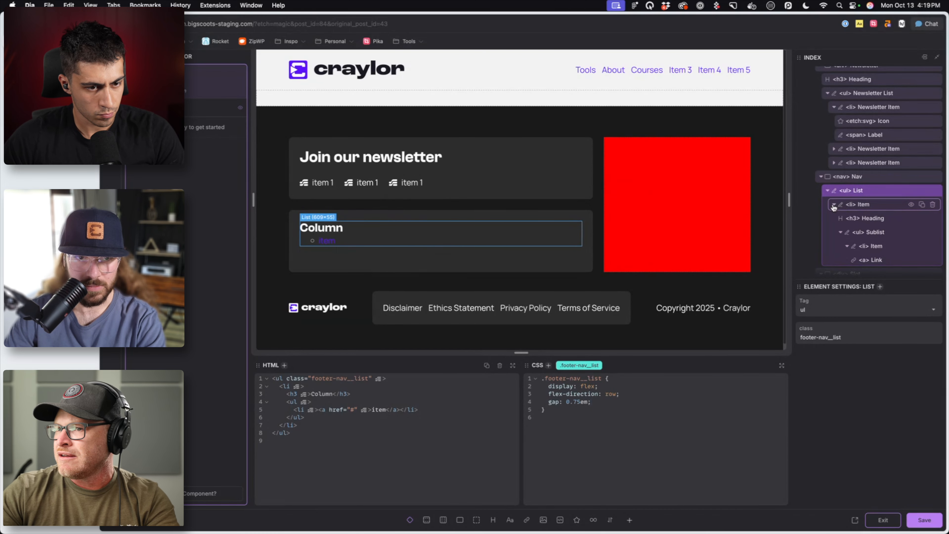
Add the class .footer-nav__sublist to the nested Sublist element
{"action": "left_click", "coordinate": [876, 232]}
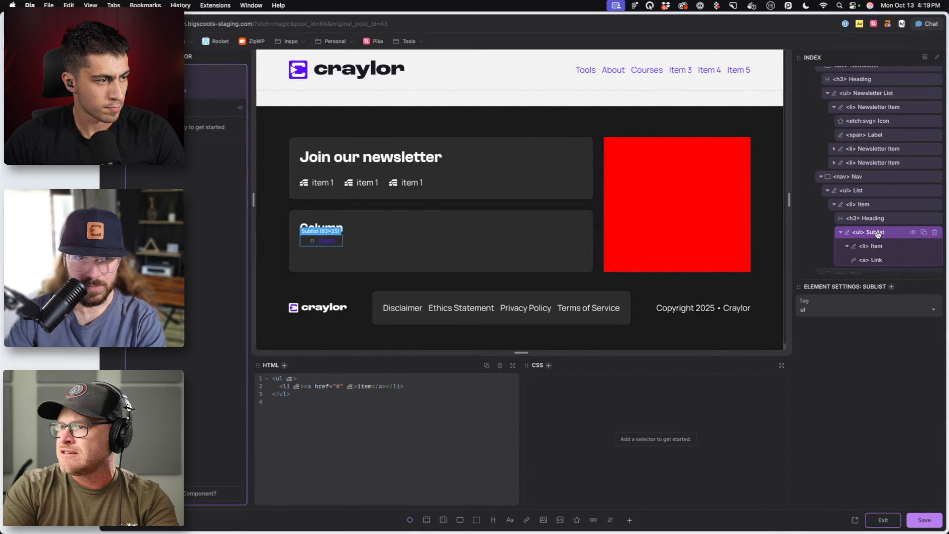
{"action": "type", "text": ".footer-nav__sublist"}
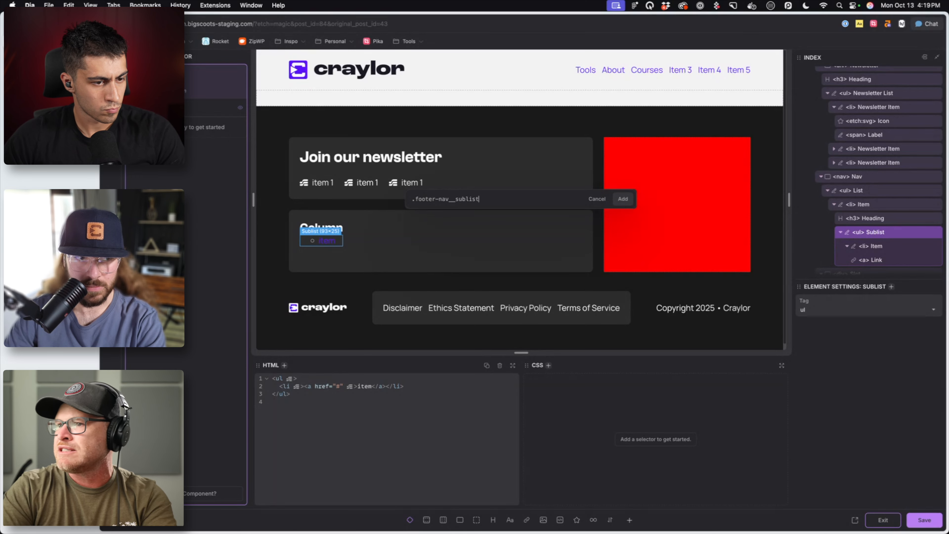
{"action": "key", "text": "Return"}
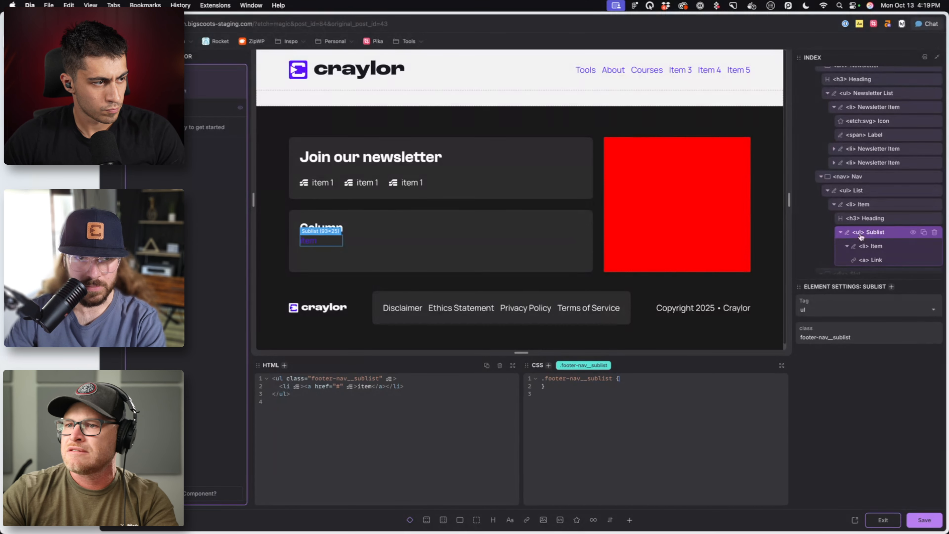
Add a nested a rule to the Nav element's .footer-nav CSS with color: var(--text-light-muted)
{"action": "left_click", "coordinate": [316, 245]}
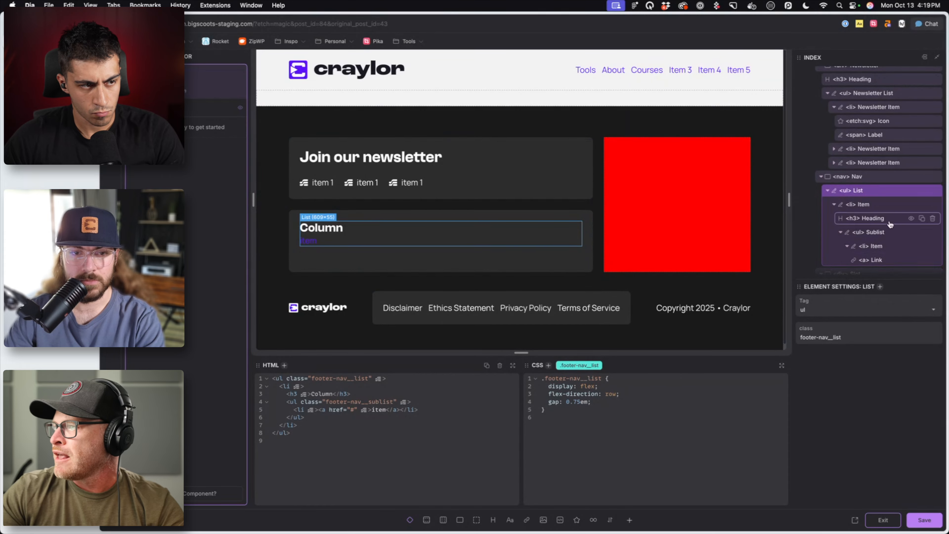
{"action": "left_click", "coordinate": [867, 177]}
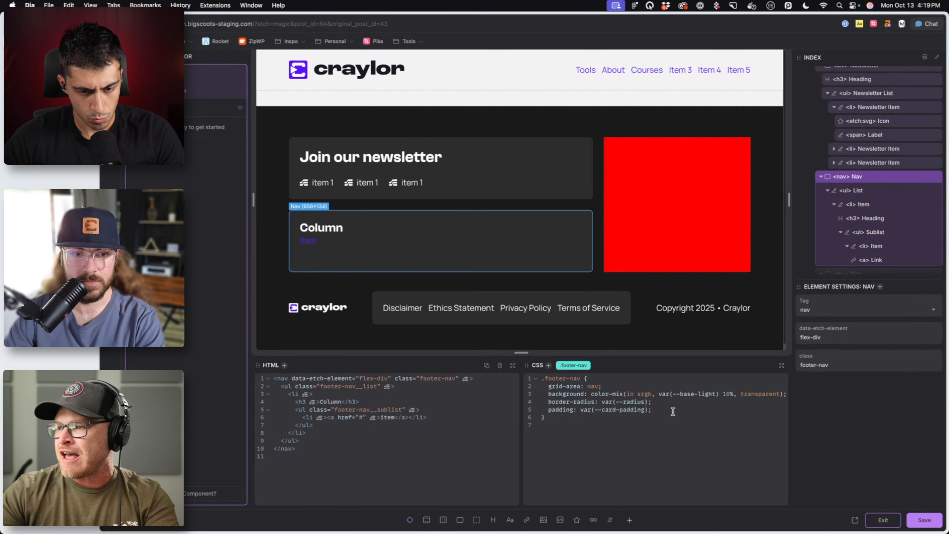
{"action": "key", "text": "Return"}
{"action": "key", "text": "Return"}
{"action": "type", "text": "a {"}
{"action": "key", "text": "Return"}
{"action": "type", "text": "copl"}
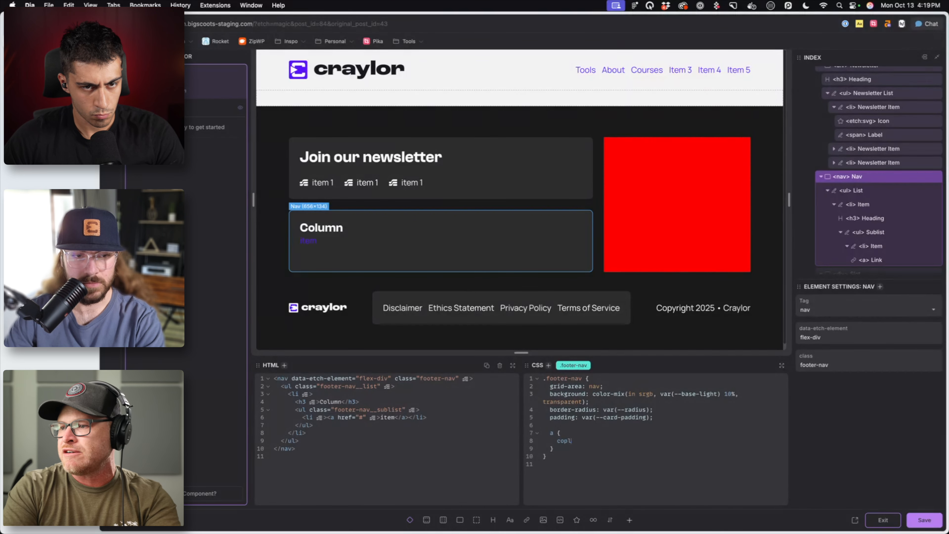
{"action": "key", "text": "BackSpace"}
{"action": "key", "text": "BackSpace"}
{"action": "type", "text": "lor: var(--text-"}
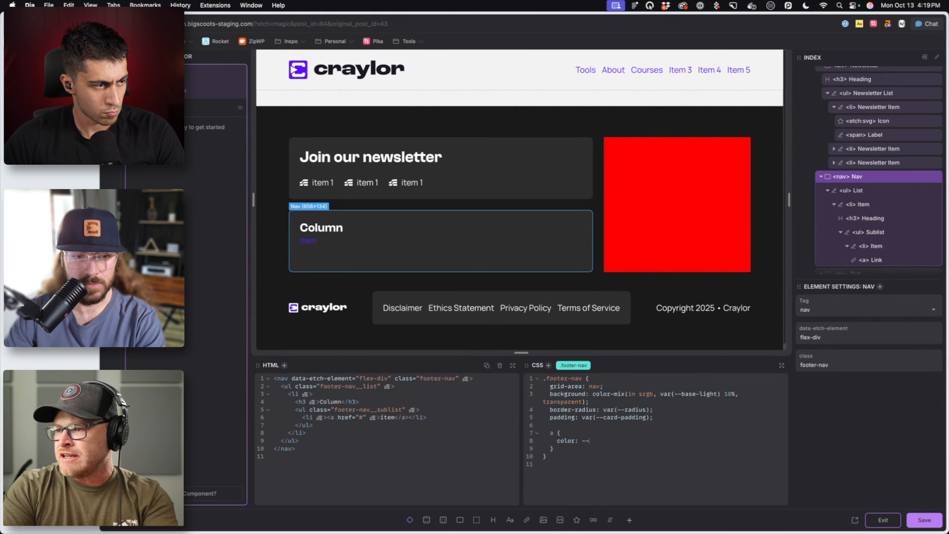
{"action": "type", "text": "light-muted"}
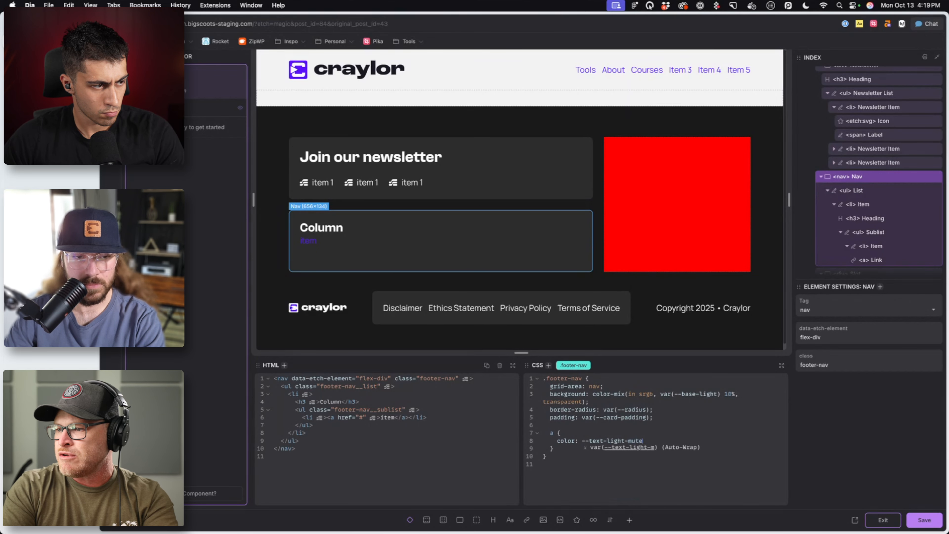
{"action": "key", "text": "Return"}
{"action": "type", "text": ";"}
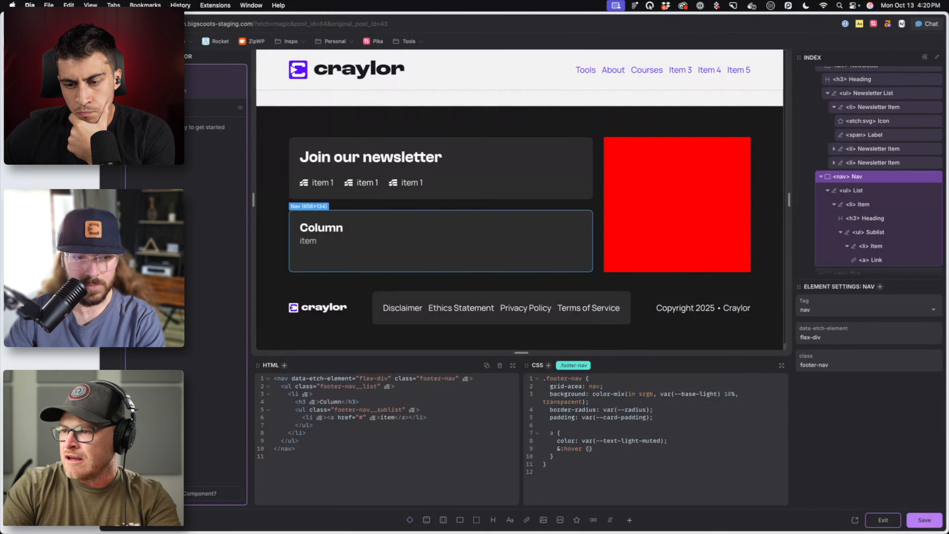
Nest an &:hover rule in the .footer-nav link styles with color: var(--text-light), and save the page
{"action": "key", "text": "BackSpace"}
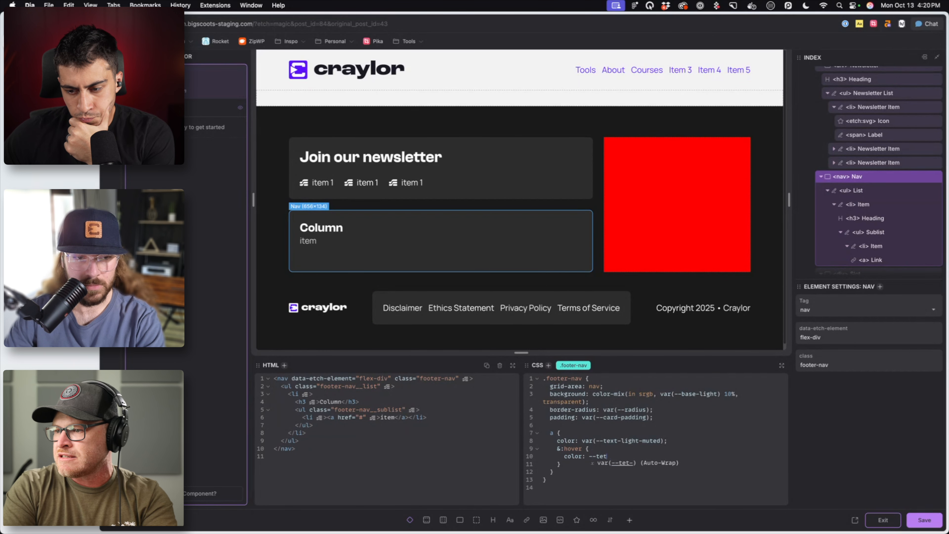
{"action": "type", "text": "ht;"}
{"action": "key", "text": "super+s"}
Add a nested ul rule with gap: 1em to the Nav element's .footer-nav CSS
{"action": "left_click", "coordinate": [863, 205]}
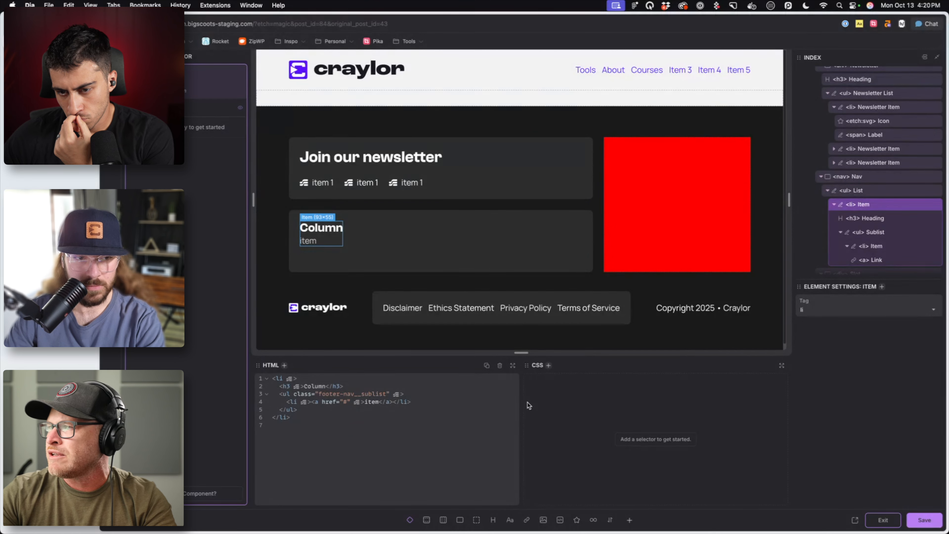
{"action": "left_click", "coordinate": [863, 179]}
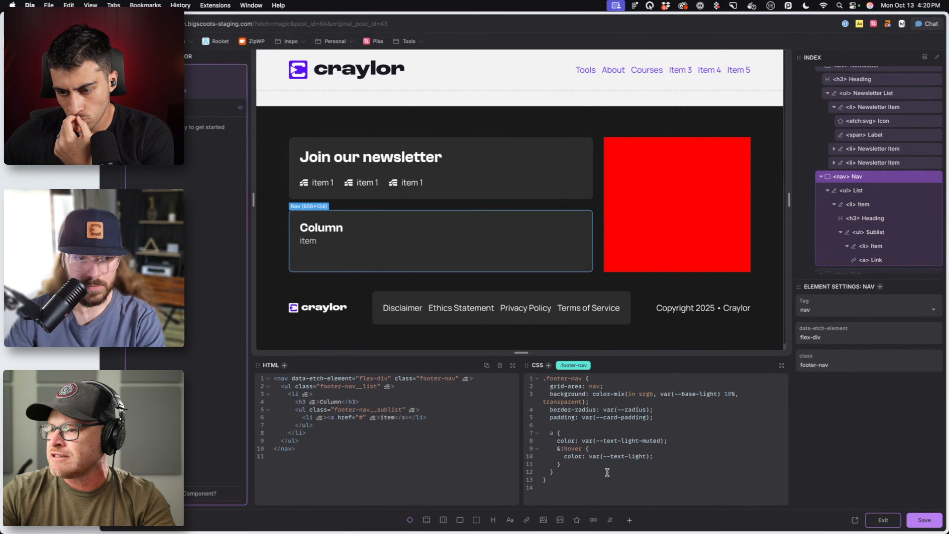
{"action": "key", "text": "BackSpace"}
{"action": "key", "text": "BackSpace"}
{"action": "type", "text": "ul"}
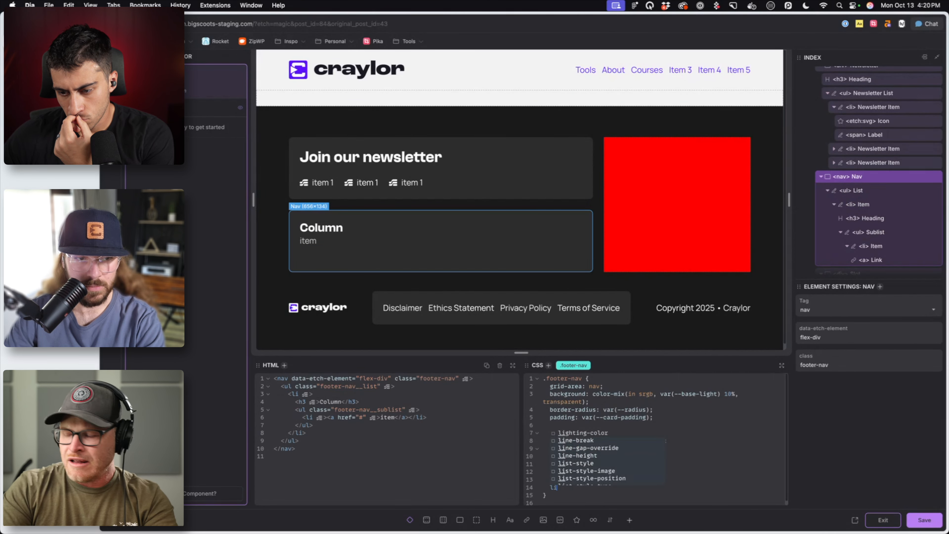
{"action": "type", "text": " {"}
{"action": "key", "text": "Return"}
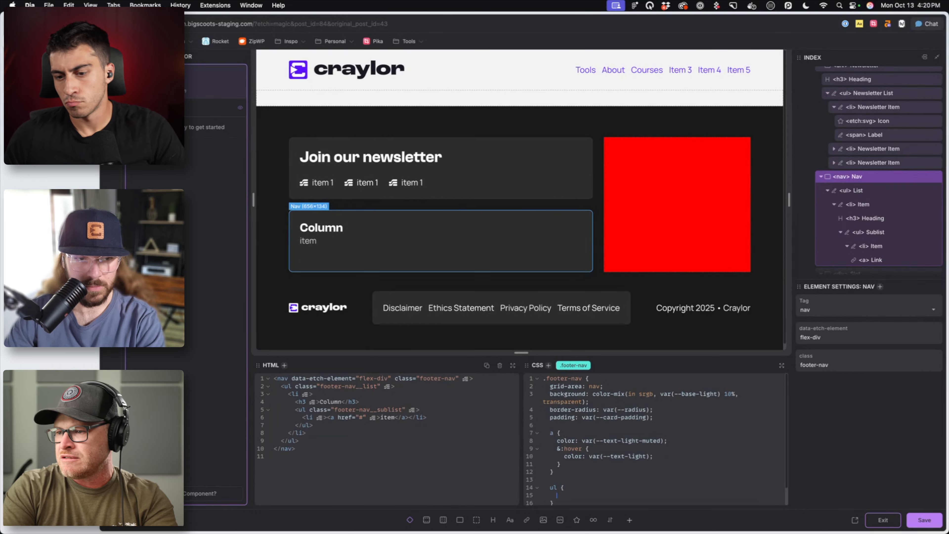
{"action": "type", "text": "gap: 1em;"}
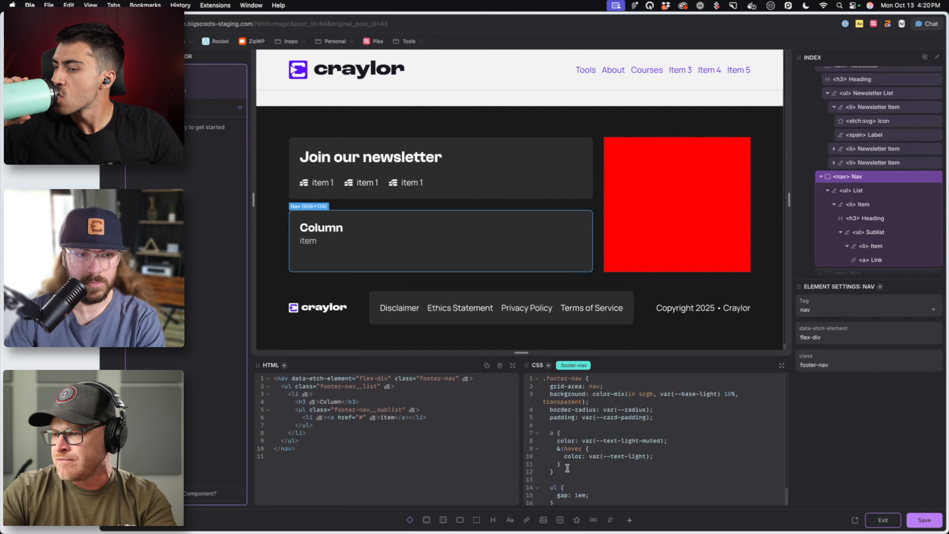
Add the class footer-legal-nav to the Footer Nav element that holds the policy links
{"action": "left_click", "coordinate": [452, 297]}
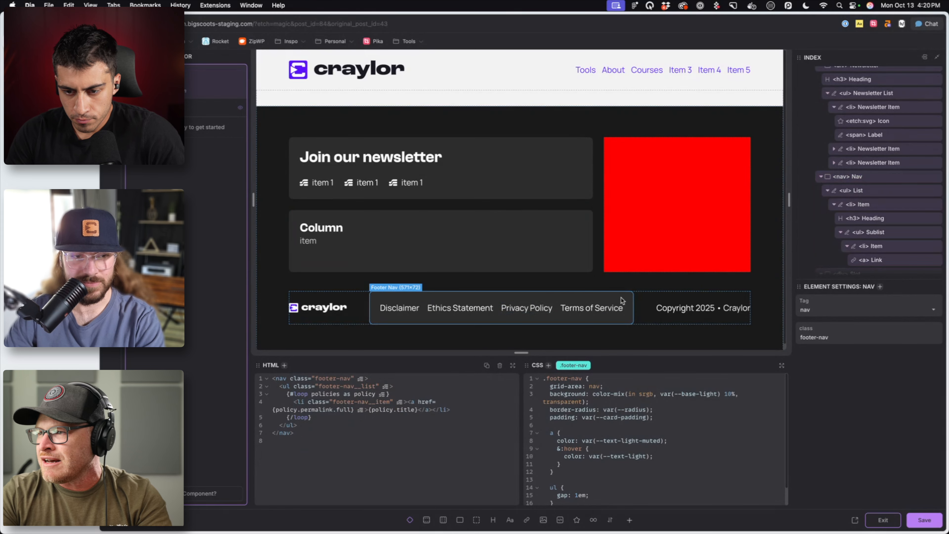
{"action": "scroll", "coordinate": [621, 426], "scroll_direction": "down", "scroll_amount": 2}
{"action": "scroll", "coordinate": [565, 313], "scroll_direction": "down", "scroll_amount": 1}
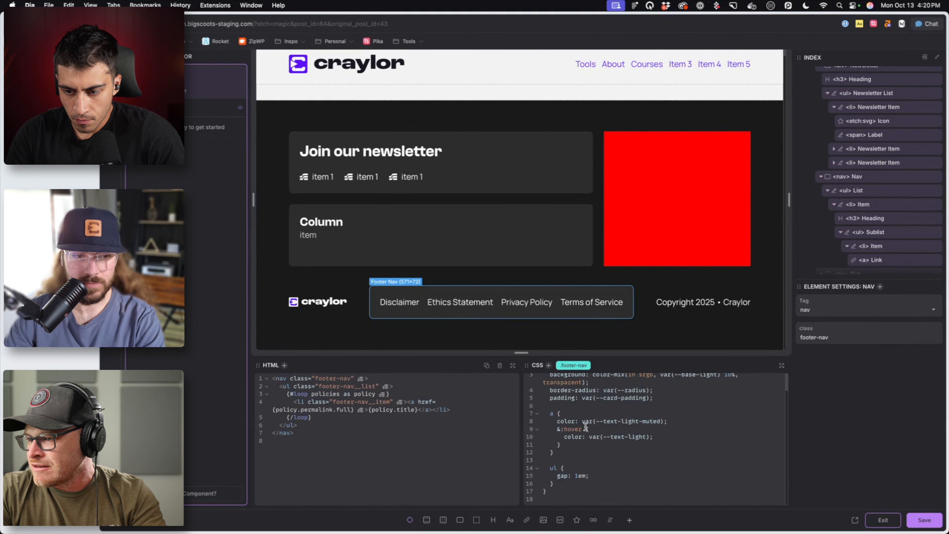
{"action": "scroll", "coordinate": [586, 426], "scroll_direction": "up", "scroll_amount": 2}
{"action": "scroll", "coordinate": [586, 427], "scroll_direction": "down", "scroll_amount": 2}
{"action": "left_click", "coordinate": [351, 378]}
{"action": "type", "text": "footer-legal-nav"}
Copy everything except grid-area from the .footer-nav rule, including the nested a and ul rules, into the .footer-legal-nav rule
{"action": "left_click", "coordinate": [573, 365]}
{"action": "scroll", "coordinate": [596, 428], "scroll_direction": "down", "scroll_amount": 2}
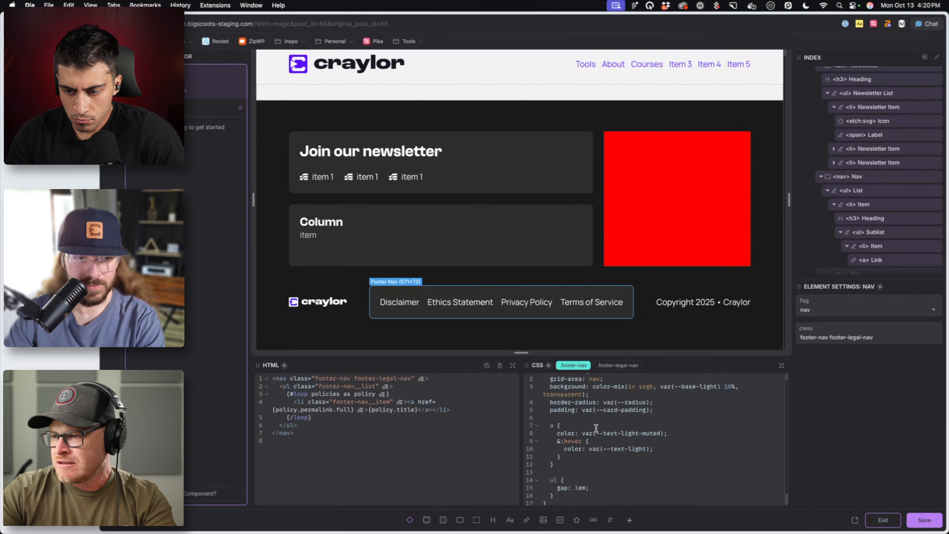
{"action": "right_click", "coordinate": [597, 428]}
{"action": "left_click", "coordinate": [580, 388]}
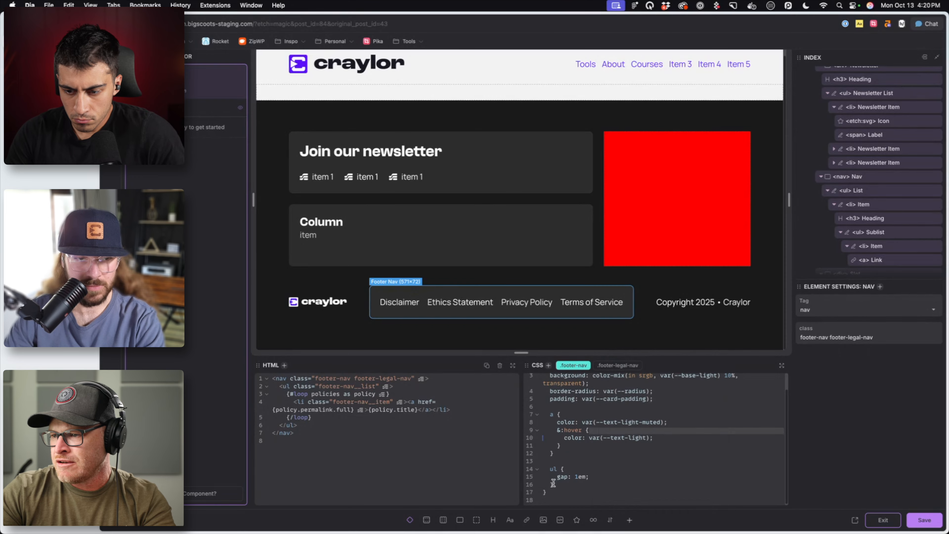
{"action": "left_click_drag", "start_coordinate": [554, 483], "coordinate": [551, 385]}
{"action": "key", "text": "super+c"}
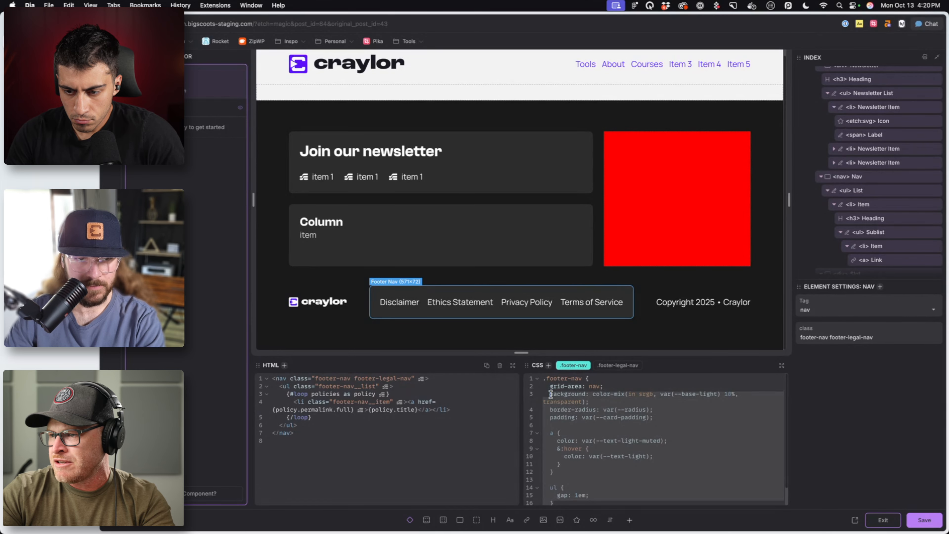
{"action": "left_click", "coordinate": [609, 366]}
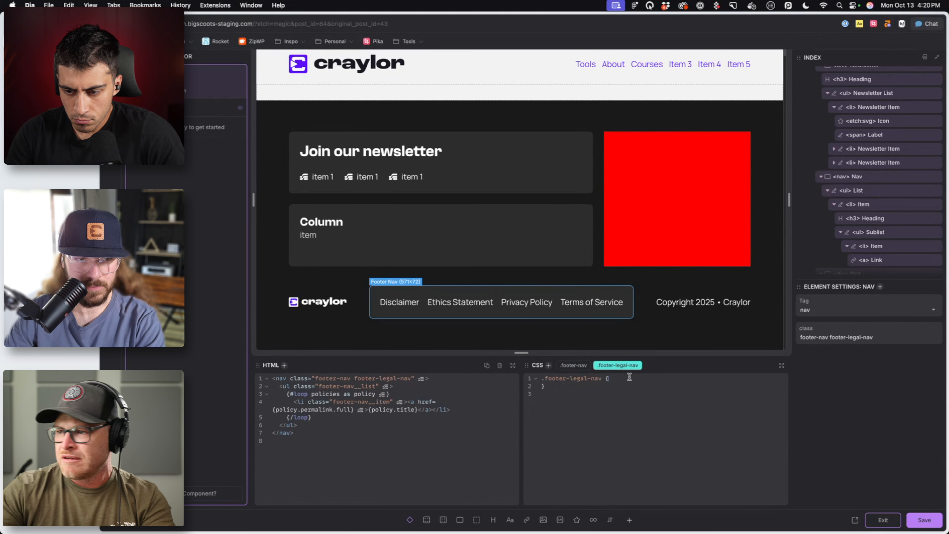
{"action": "key", "text": "super+v"}
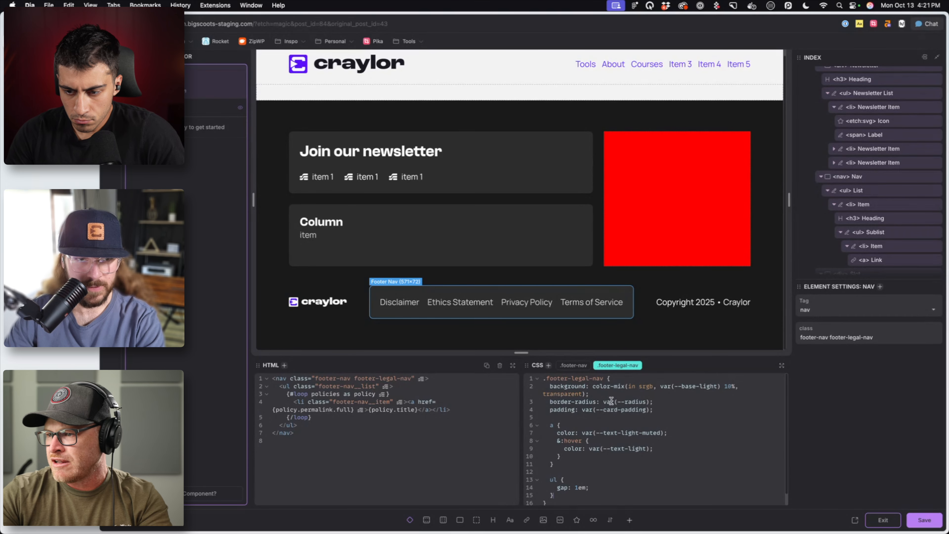
Delete the background, border-radius and padding from the .footer-legal-nav rule, and remove the footer-nav class from the legal nav
{"action": "scroll", "coordinate": [611, 411], "scroll_direction": "down", "scroll_amount": 1}
{"action": "scroll", "coordinate": [611, 411], "scroll_direction": "up", "scroll_amount": 1}
{"action": "left_click_drag", "start_coordinate": [654, 409], "coordinate": [530, 388]}
{"action": "key", "text": "BackSpace"}
{"action": "key", "text": "BackSpace"}
{"action": "key", "text": "BackSpace"}
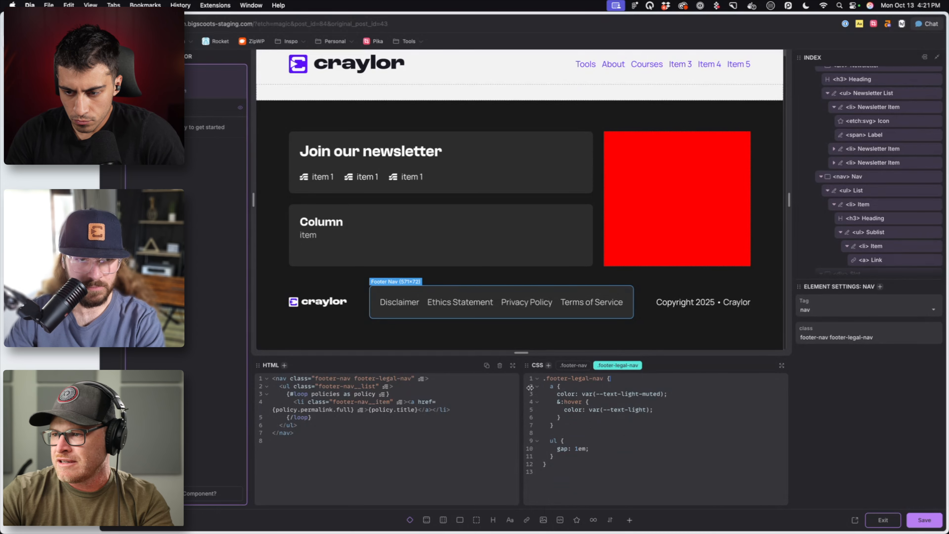
{"action": "left_click", "coordinate": [586, 367]}
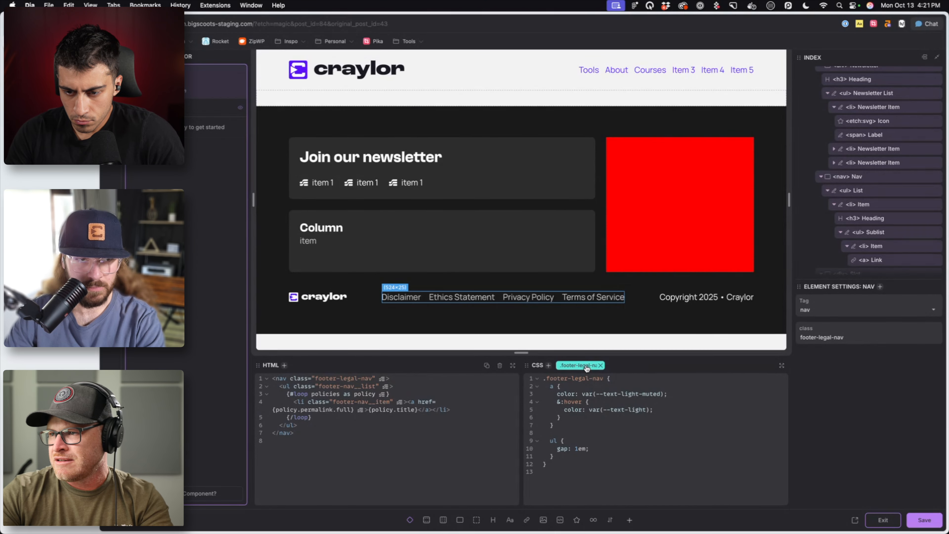
Add flex: 1 to the .footer-nav__list CSS of the List inside the Nav card
{"action": "left_click", "coordinate": [344, 236]}
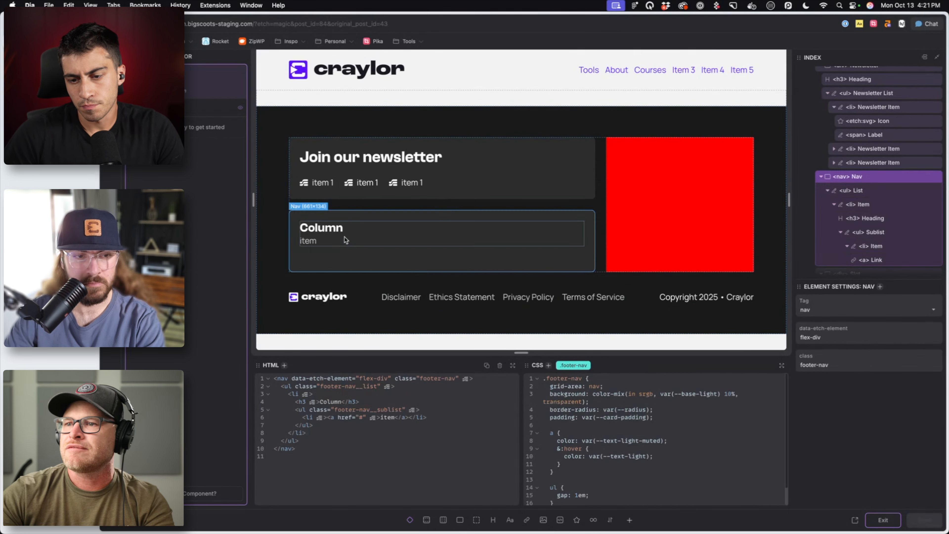
{"action": "left_click", "coordinate": [431, 244]}
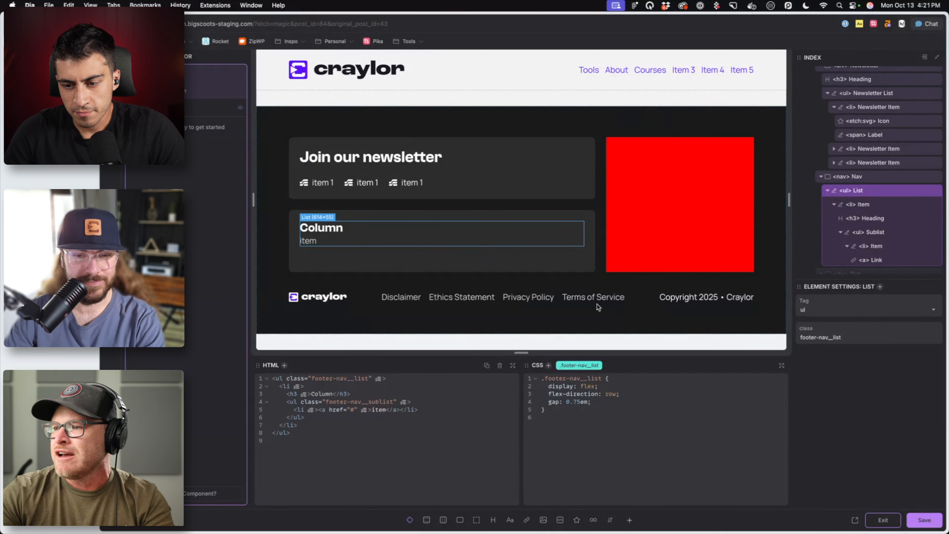
{"action": "left_click", "coordinate": [627, 402]}
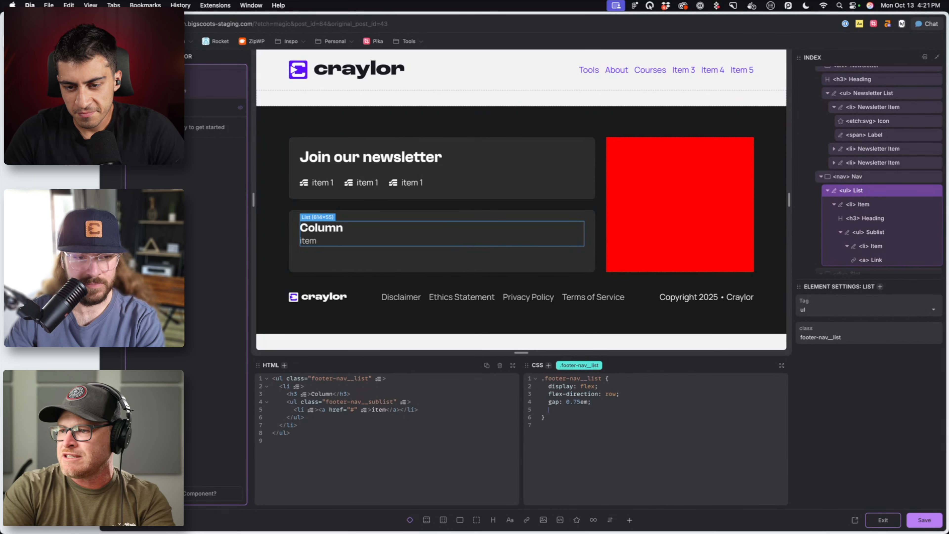
{"action": "type", "text": "flex: 1;"}
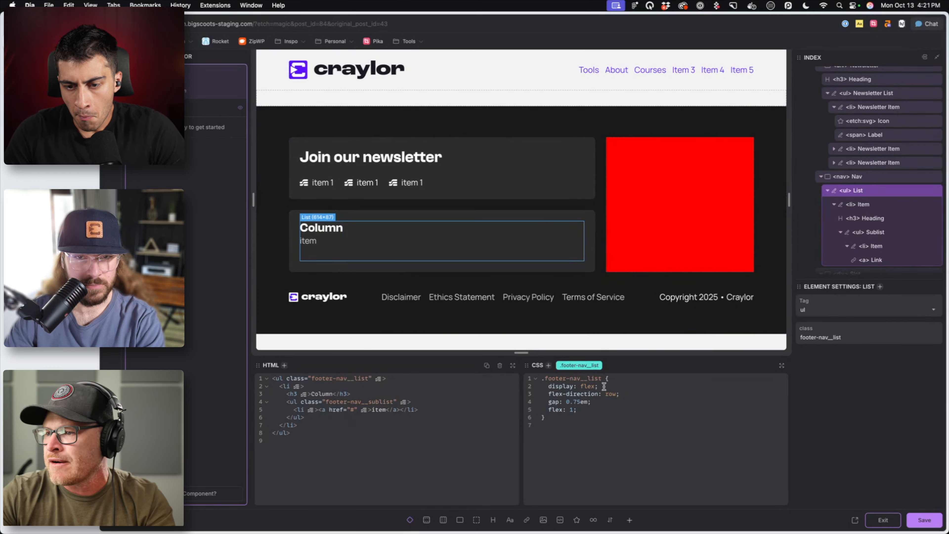
{"action": "key", "text": "Return"}
{"action": "key", "text": "Return"}
{"action": "type", "text": "ul"}
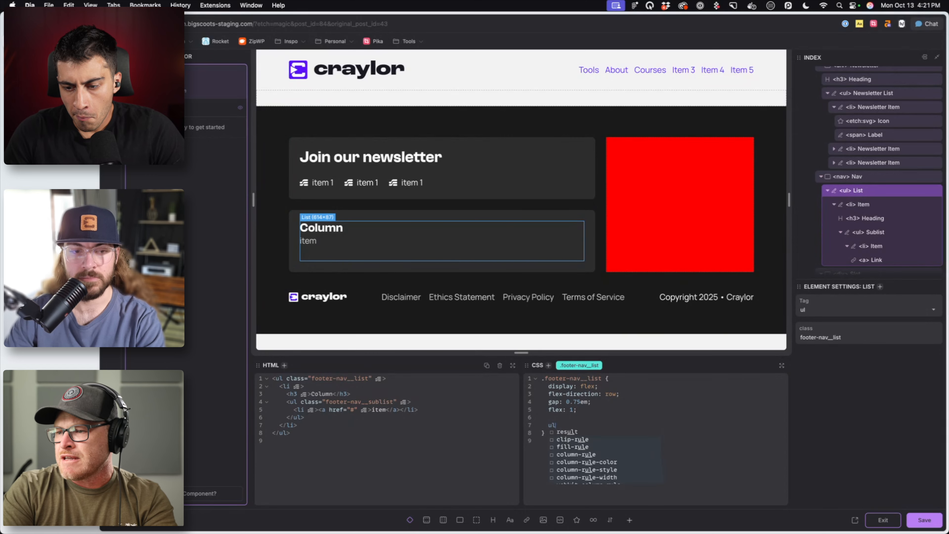
{"action": "key", "text": "BackSpace"}
{"action": "key", "text": "BackSpace"}
{"action": "key", "text": "BackSpace"}
{"action": "key", "text": "BackSpace"}
{"action": "key", "text": "BackSpace"}
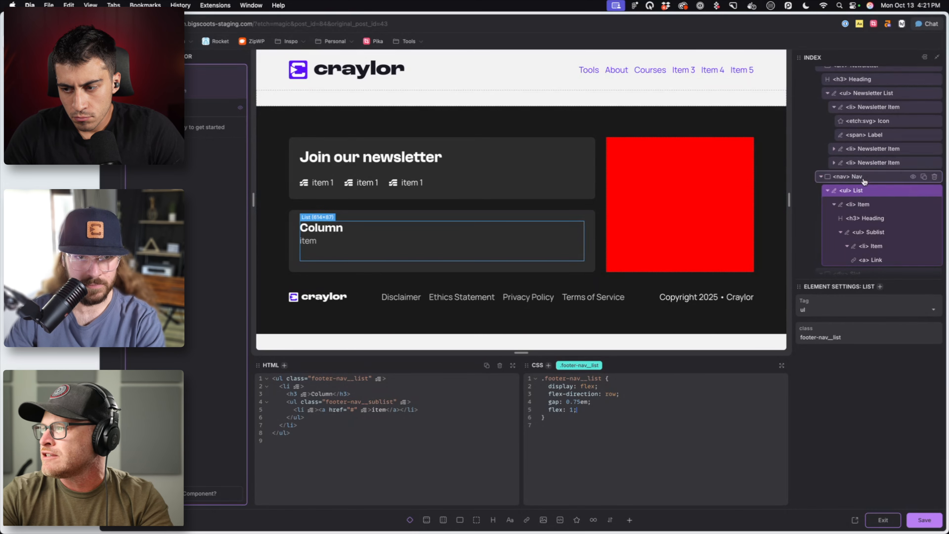
Add display: flex and flex-direction: column to the nested ul rule in the Nav element's .footer-nav CSS
{"action": "left_click", "coordinate": [855, 177]}
{"action": "scroll", "coordinate": [606, 444], "scroll_direction": "down", "scroll_amount": 1}
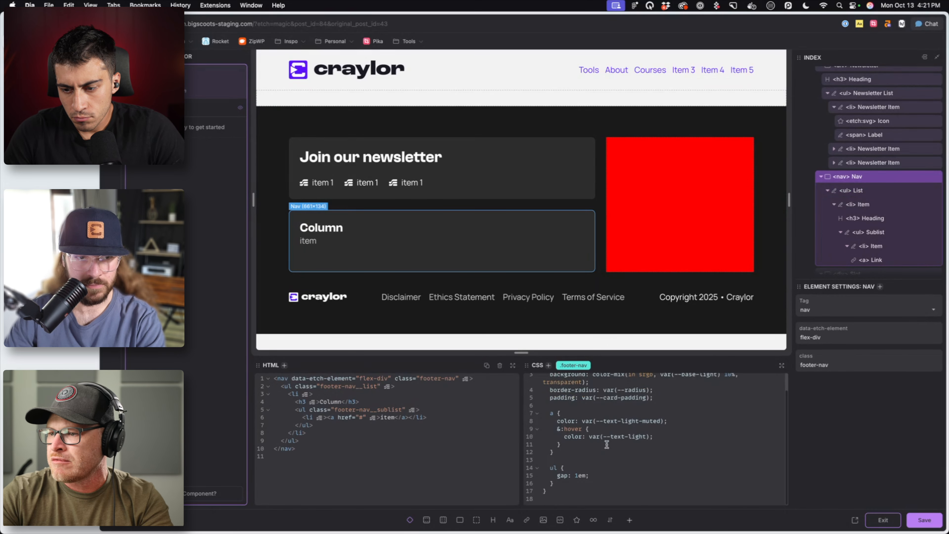
{"action": "left_click", "coordinate": [600, 474]}
{"action": "key", "text": "Return"}
{"action": "type", "text": "displa"}
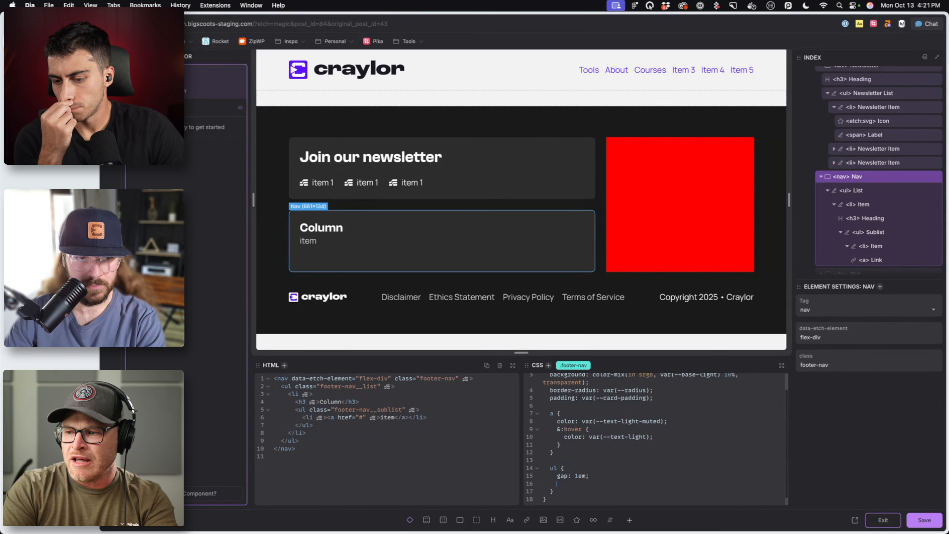
{"action": "type", "text": "y: flex;"}
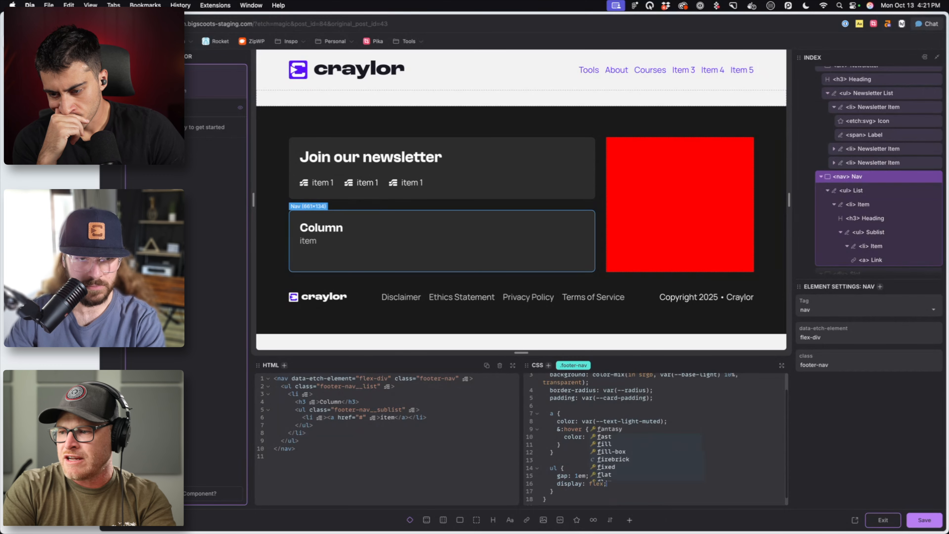
{"action": "key", "text": "Return"}
{"action": "type", "text": "flex-direction"}
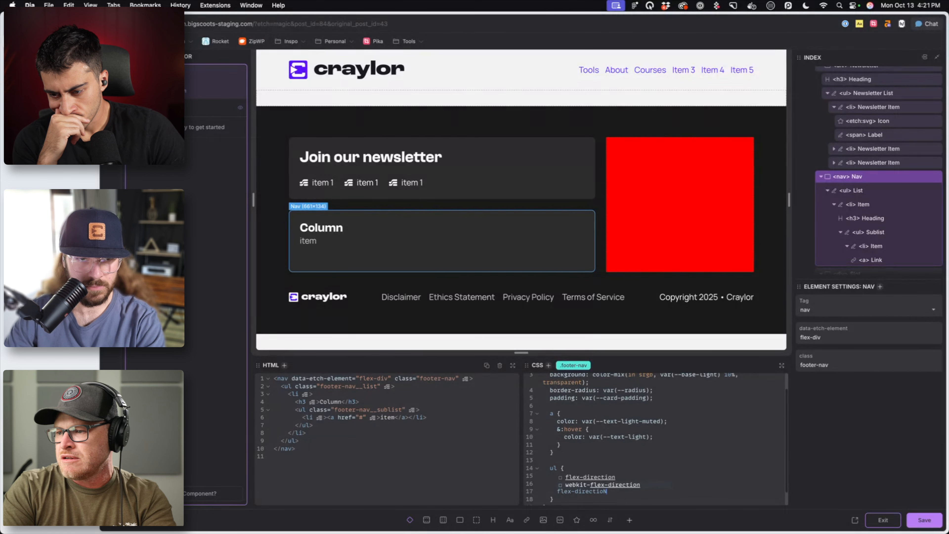
{"action": "type", "text": ": column;"}
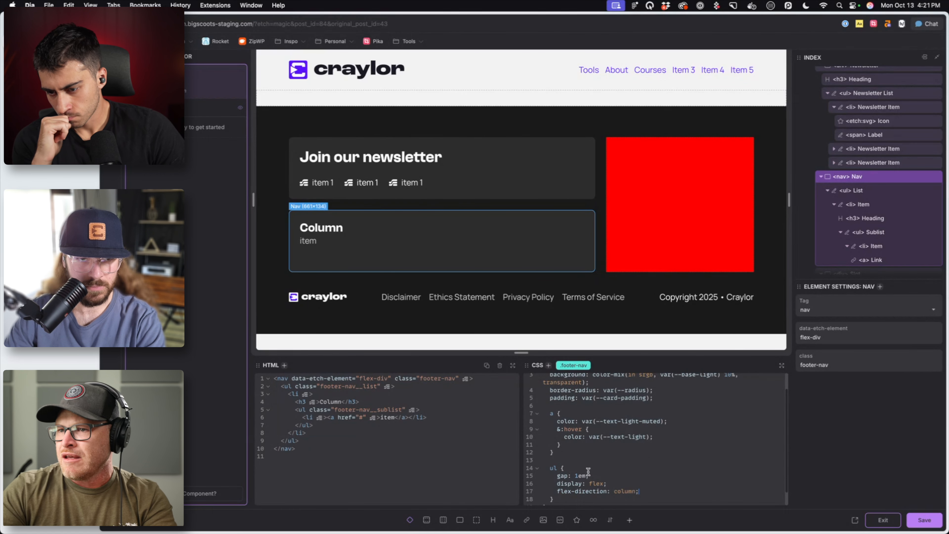
{"action": "left_click_drag", "start_coordinate": [656, 475], "coordinate": [558, 469]}
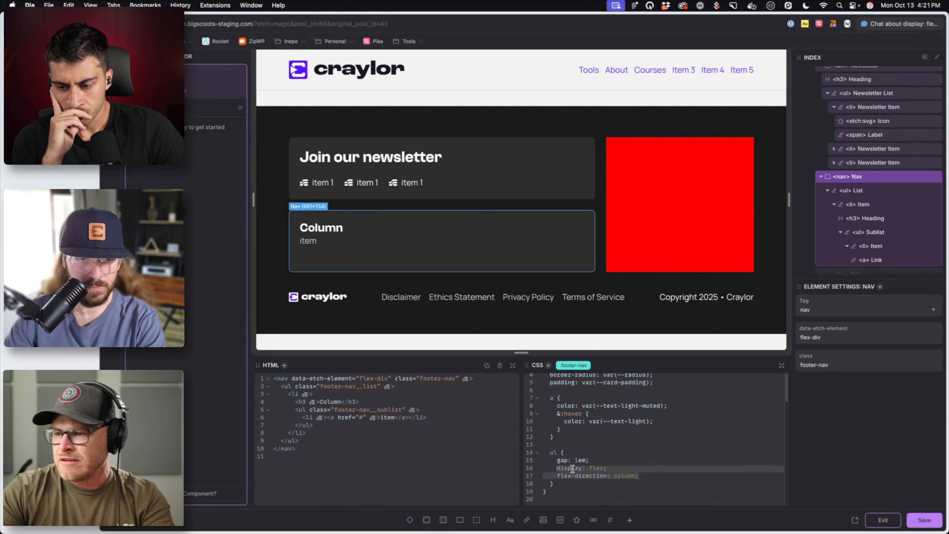
{"action": "key", "text": "BackSpace"}
{"action": "type", "text": "@column"}
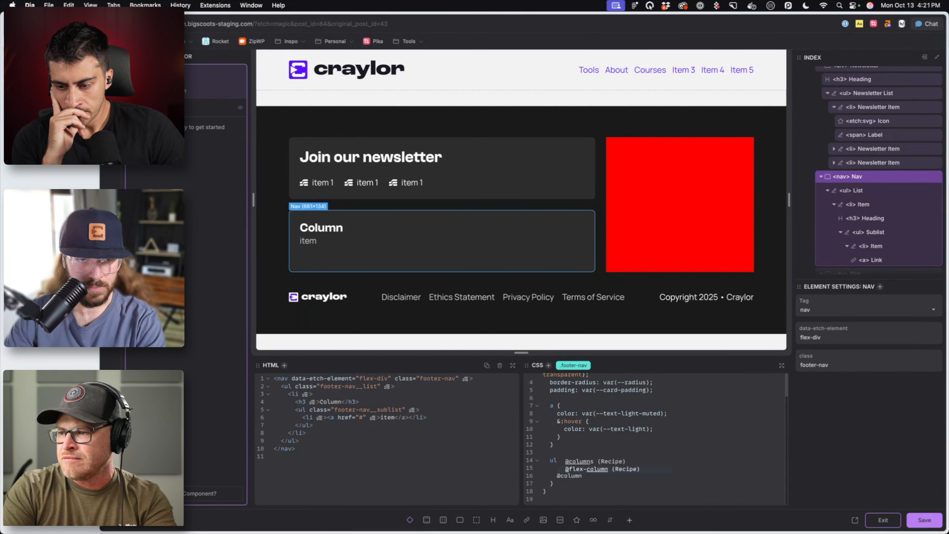
{"action": "key", "text": "Return"}
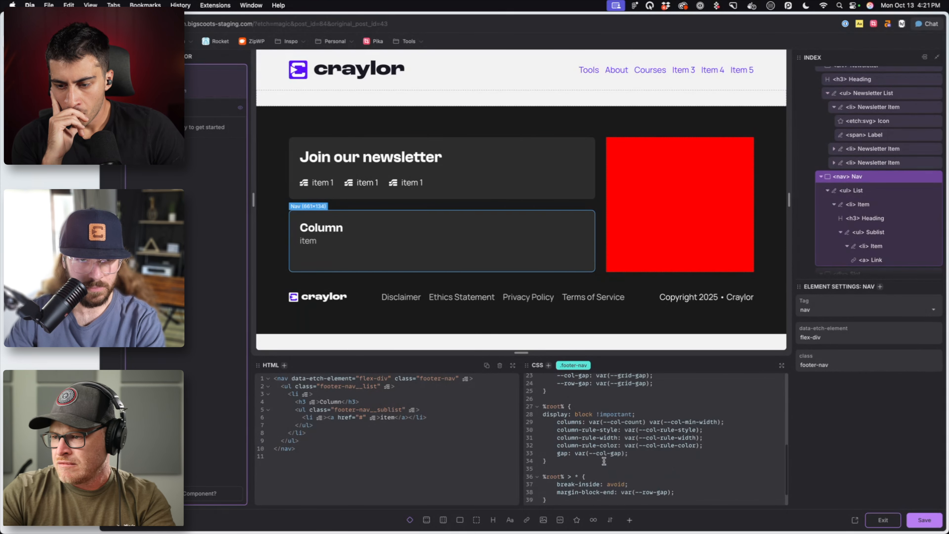
{"action": "key", "text": "ctrl+z"}
{"action": "key", "text": "ctrl+z"}
{"action": "key", "text": "ctrl+z"}
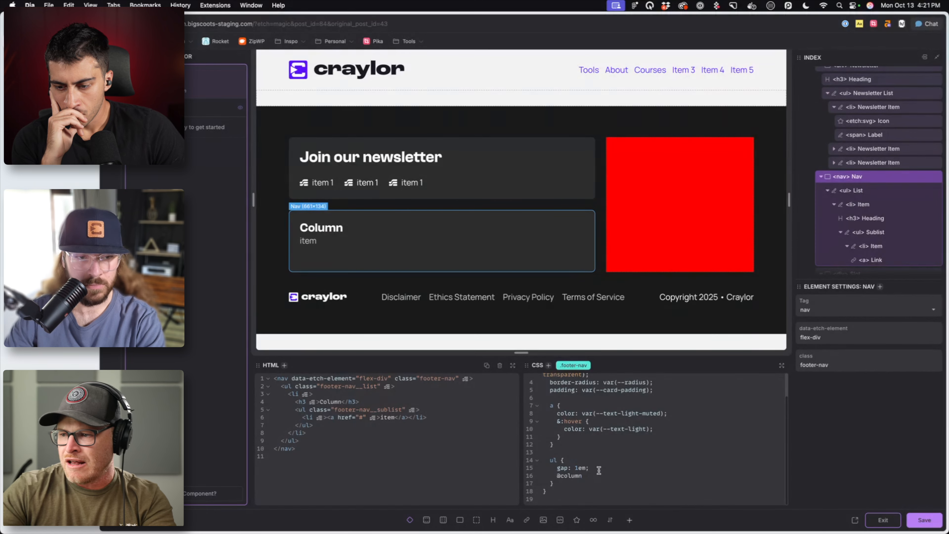
{"action": "key", "text": "BackSpace"}
{"action": "key", "text": "BackSpace"}
{"action": "key", "text": "BackSpace"}
{"action": "key", "text": "BackSpace"}
{"action": "key", "text": "BackSpace"}
{"action": "key", "text": "BackSpace"}
{"action": "type", "text": "column"}
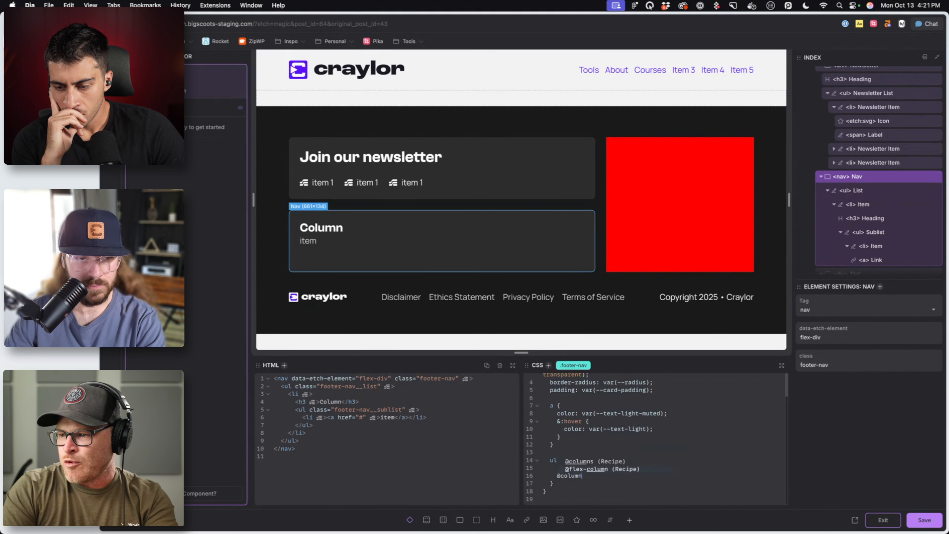
{"action": "left_click", "coordinate": [590, 470]}
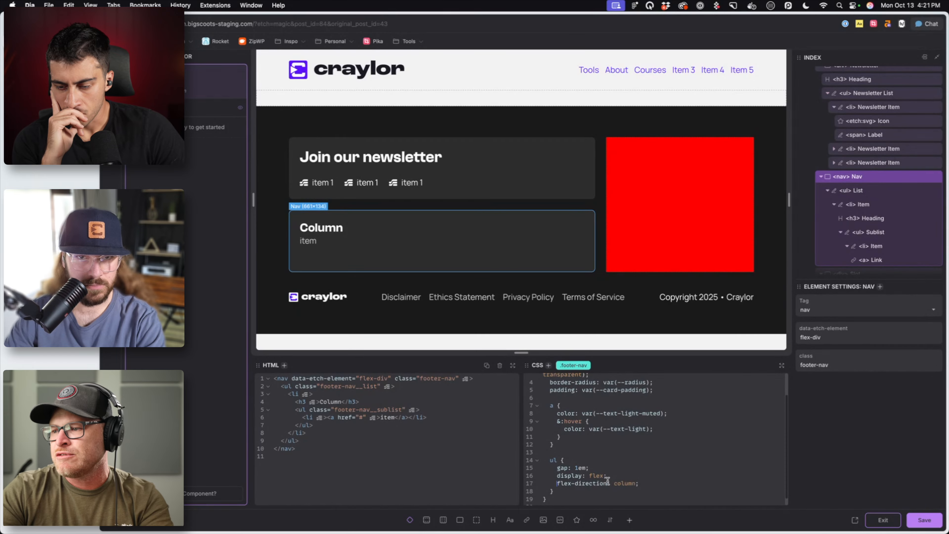
{"action": "left_click_drag", "start_coordinate": [639, 483], "coordinate": [556, 477]}
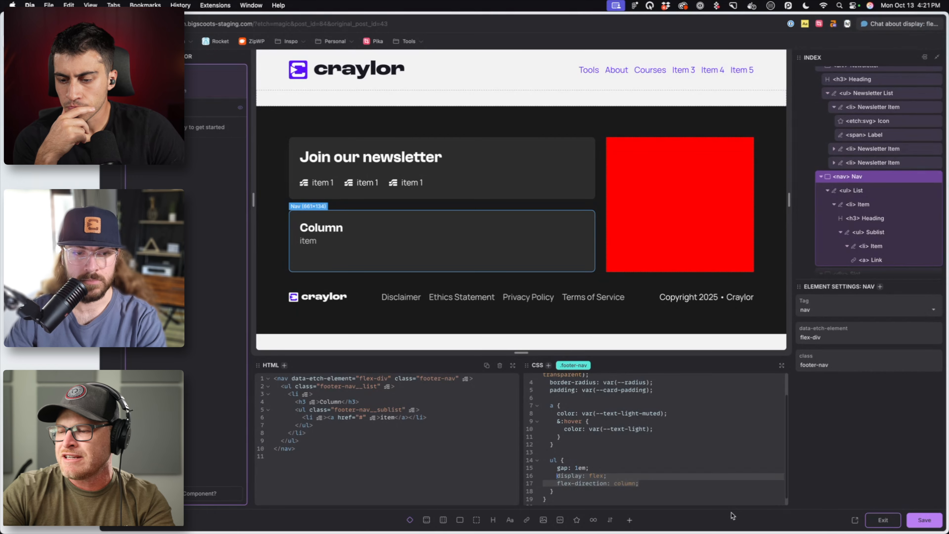
{"action": "type", "text": "@column"}
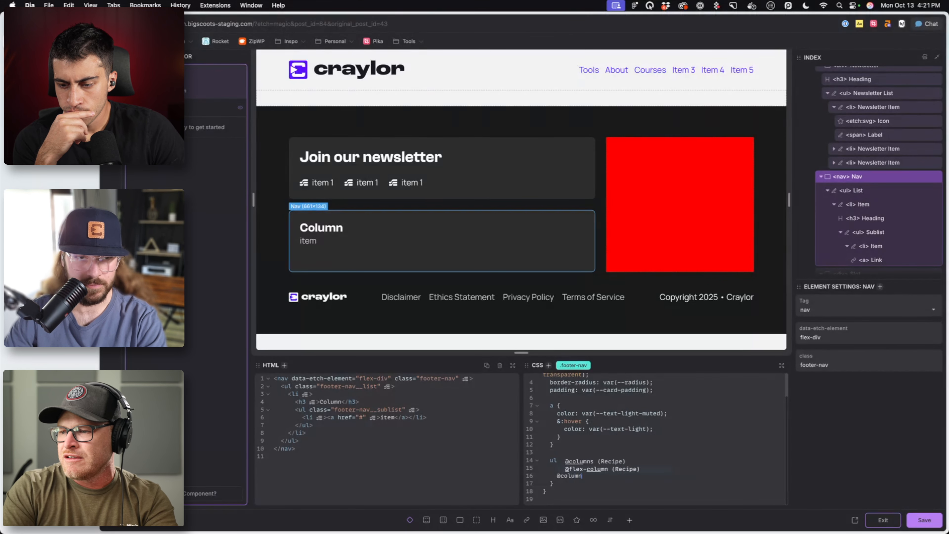
{"action": "key", "text": "Down"}
{"action": "key", "text": "Return"}
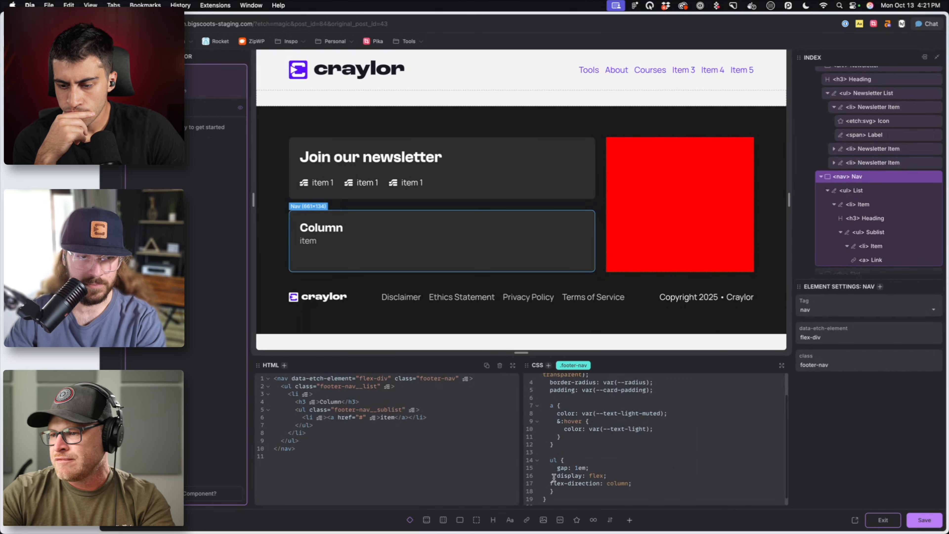
{"action": "left_click", "coordinate": [548, 484]}
{"action": "key", "text": "Tab"}
{"action": "left_click", "coordinate": [667, 483]}
{"action": "scroll", "coordinate": [665, 480], "scroll_direction": "down", "scroll_amount": 1}
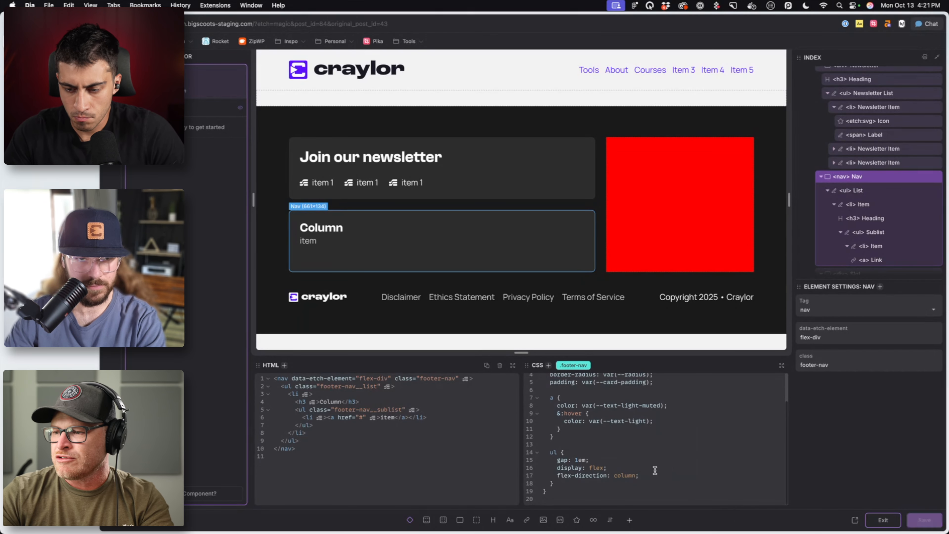
{"action": "key", "text": "super+s"}
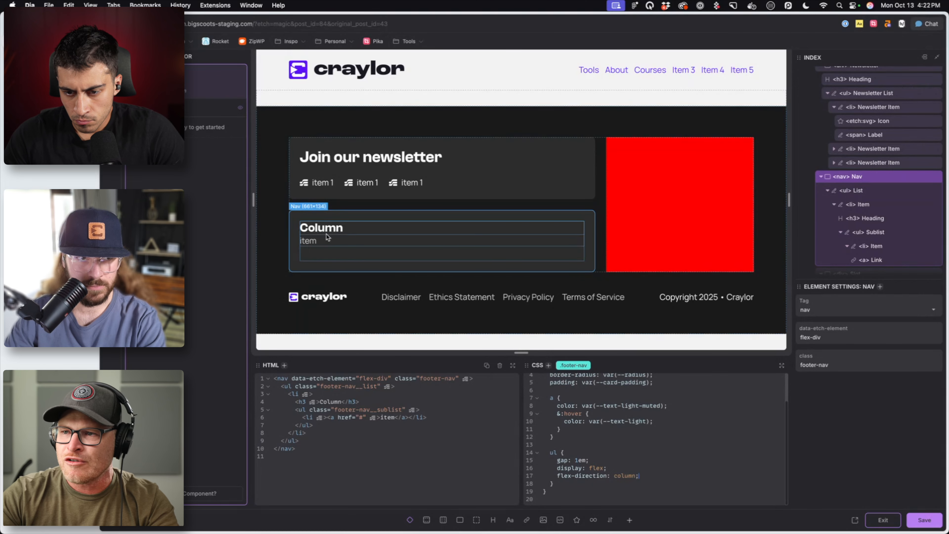
Examine the List, Item, Heading and Sublist elements inside the Nav card and the CSS attached to each
{"action": "left_click", "coordinate": [896, 239]}
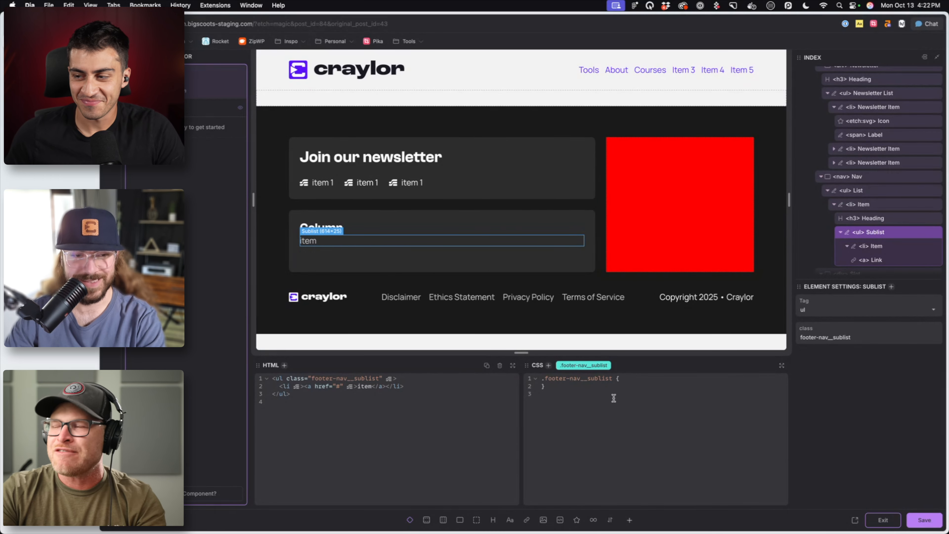
{"action": "left_click", "coordinate": [366, 229]}
{"action": "left_click", "coordinate": [340, 255]}
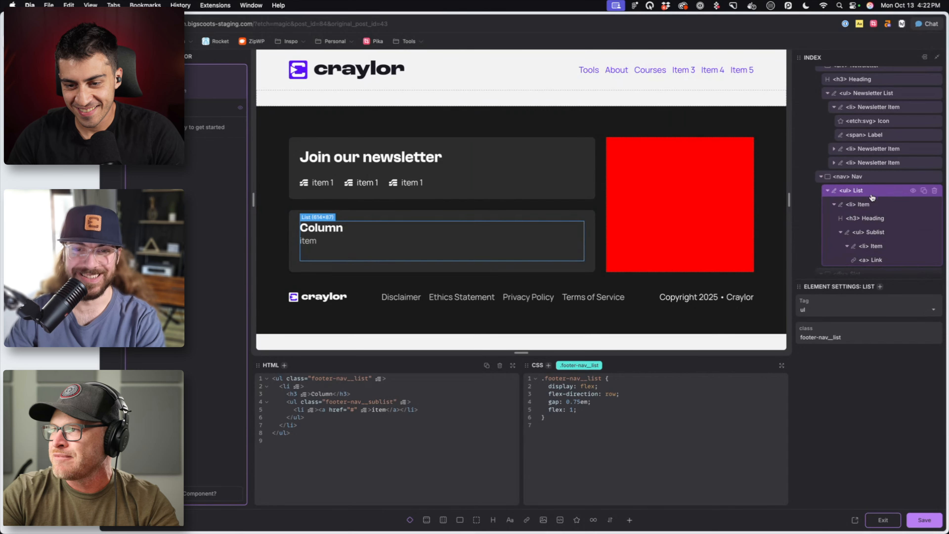
{"action": "left_click", "coordinate": [875, 208]}
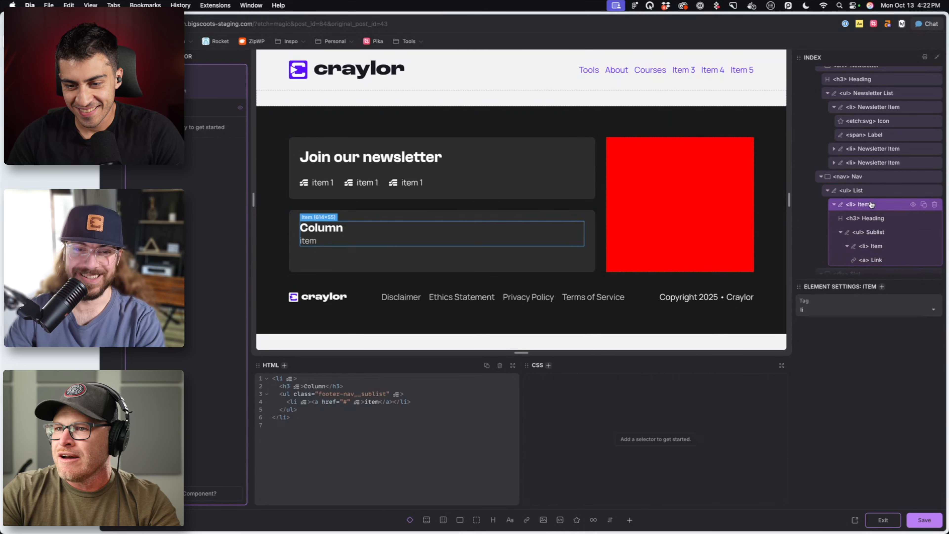
{"action": "left_click", "coordinate": [884, 221]}
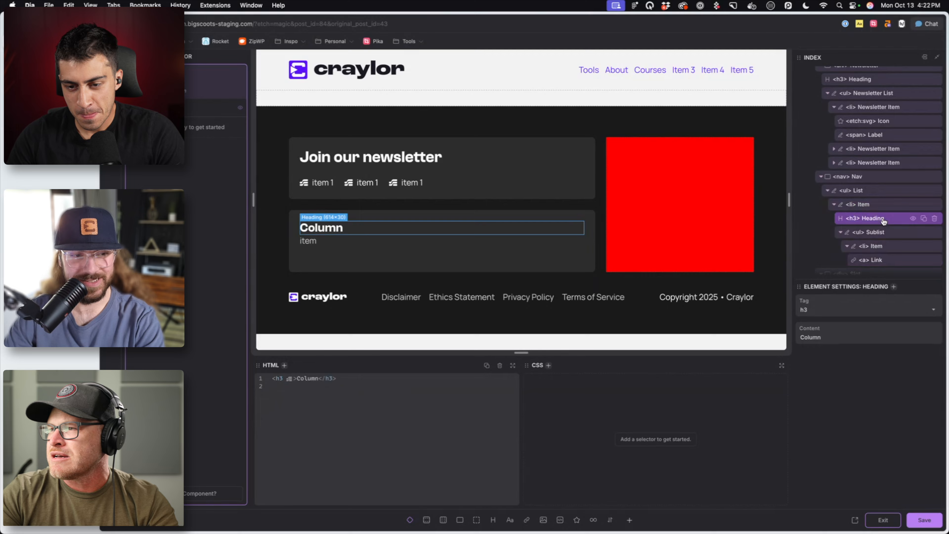
{"action": "left_click", "coordinate": [880, 206]}
{"action": "left_click", "coordinate": [877, 191]}
{"action": "left_click", "coordinate": [874, 177]}
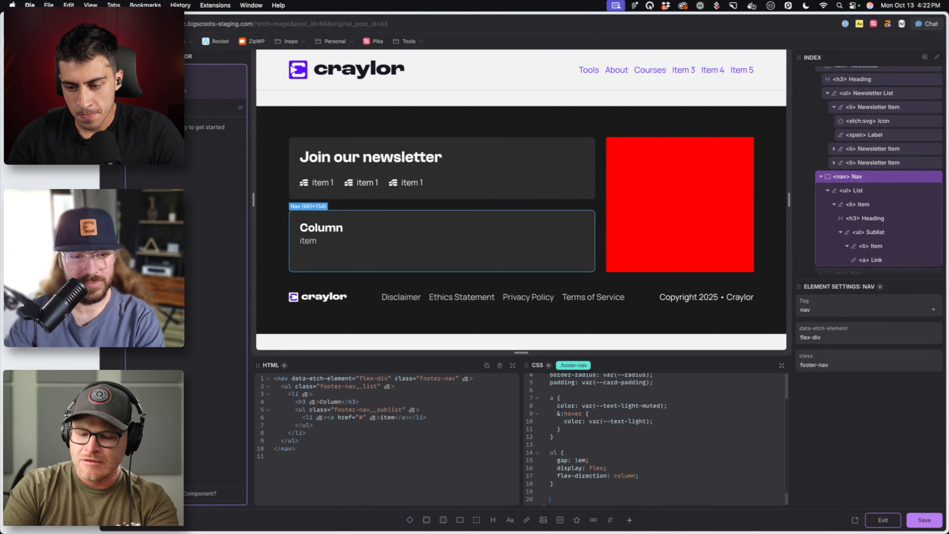
{"action": "type", "text": "{"}
{"action": "key", "text": "Return"}
{"action": "type", "text": "@column"}
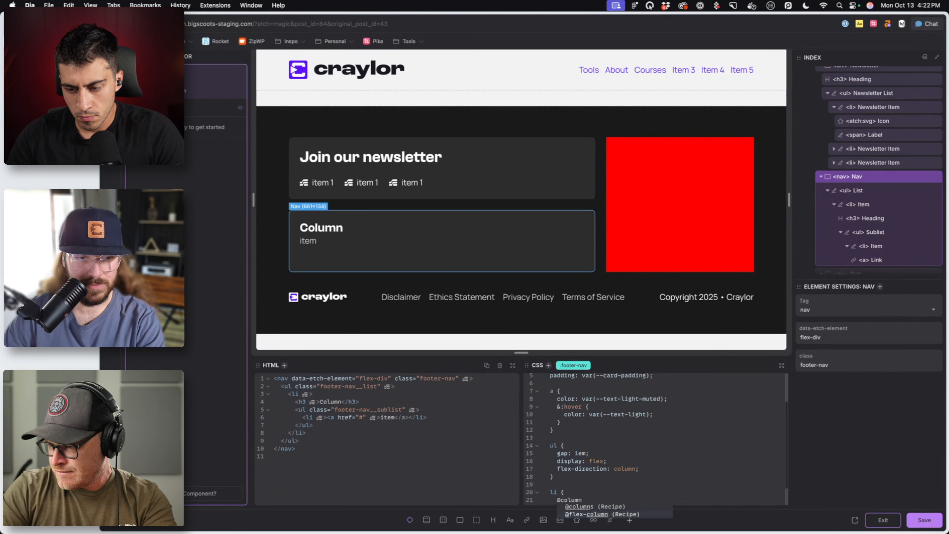
{"action": "key", "text": "Escape"}
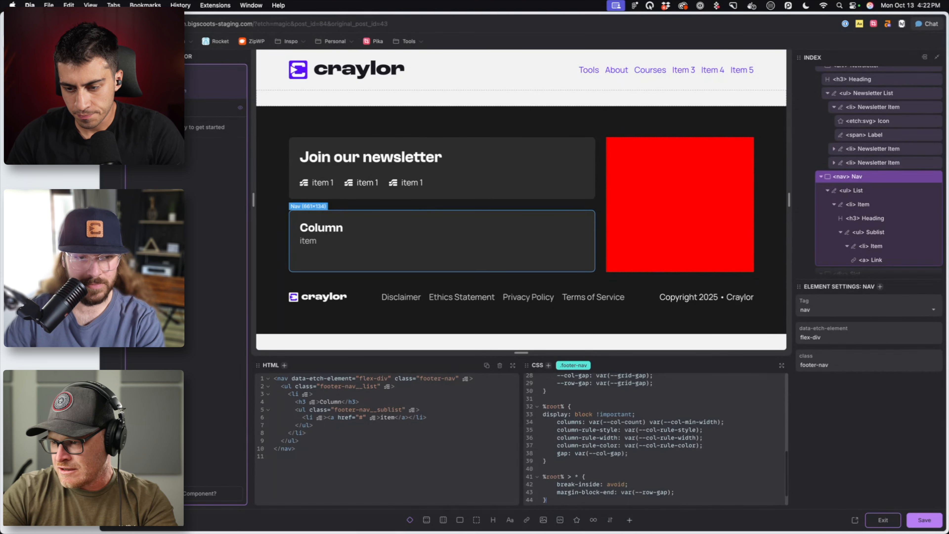
{"action": "scroll", "coordinate": [622, 463], "scroll_direction": "down", "scroll_amount": 2}
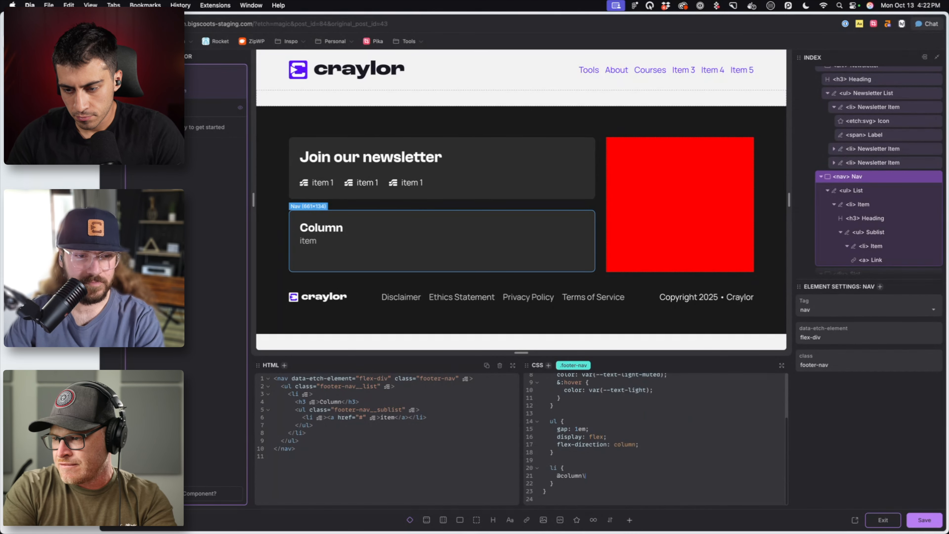
Replace the recipe text in the nested li rule with display: flex and flex-direction: column, align the indentation and save
{"action": "key", "text": "BackSpace"}
{"action": "key", "text": "BackSpace"}
{"action": "key", "text": "BackSpace"}
{"action": "key", "text": "BackSpace"}
{"action": "key", "text": "BackSpace"}
{"action": "key", "text": "BackSpace"}
{"action": "type", "text": "flex-direction: column;"}
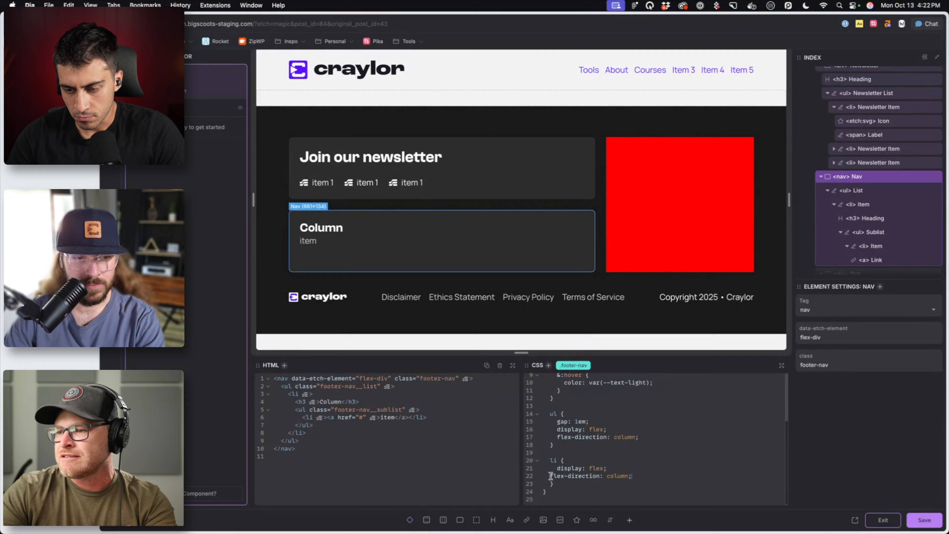
{"action": "key", "text": "Return"}
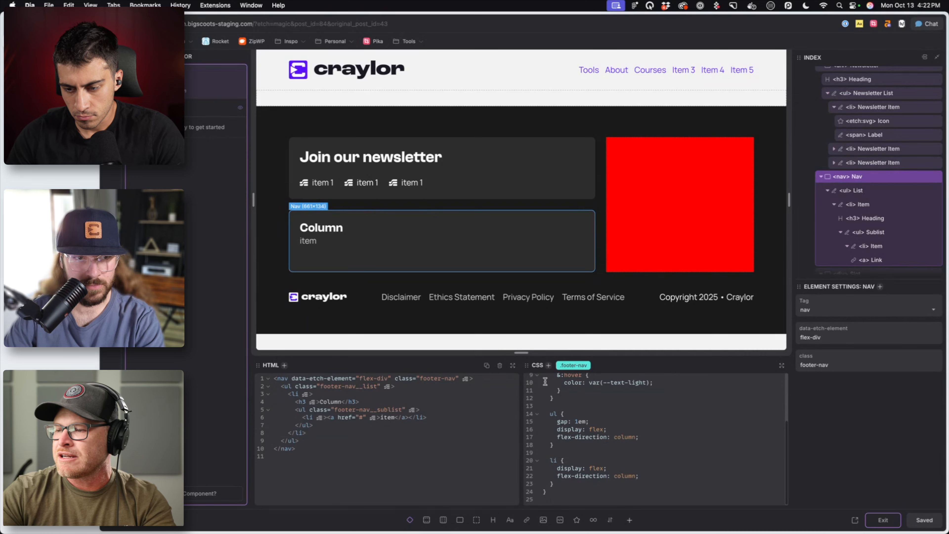
Add gap: 1em to the nested li rule of .footer-nav and save the page
{"action": "key", "text": "Return"}
{"action": "type", "text": "gap: 1em;"}
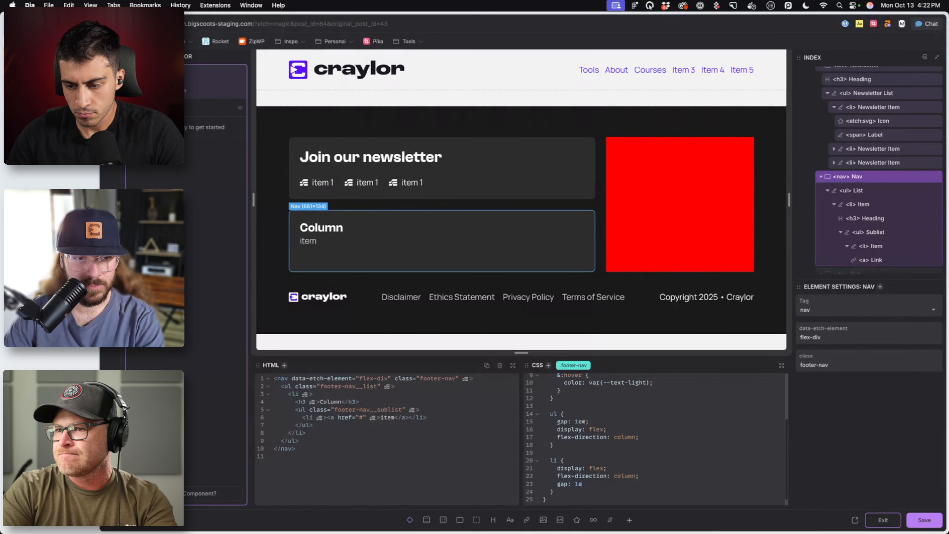
{"action": "key", "text": "super+s"}
Duplicate the link item in the Nav card's Sublist twice and select the Sublist
{"action": "left_click", "coordinate": [324, 249]}
{"action": "key", "text": "super+d"}
{"action": "key", "text": "super+d"}
{"action": "left_click", "coordinate": [312, 261]}
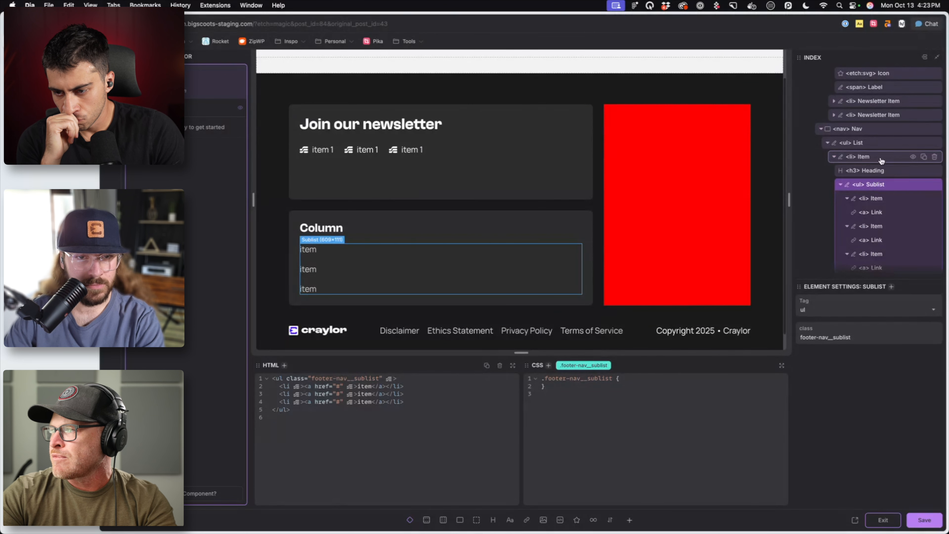
Set the gap of the nested li rule in .footer-nav to calc(var(--content-gap) / 2) and save the page
{"action": "left_click", "coordinate": [874, 143]}
{"action": "left_click", "coordinate": [876, 131]}
{"action": "scroll", "coordinate": [585, 475], "scroll_direction": "down", "scroll_amount": 2}
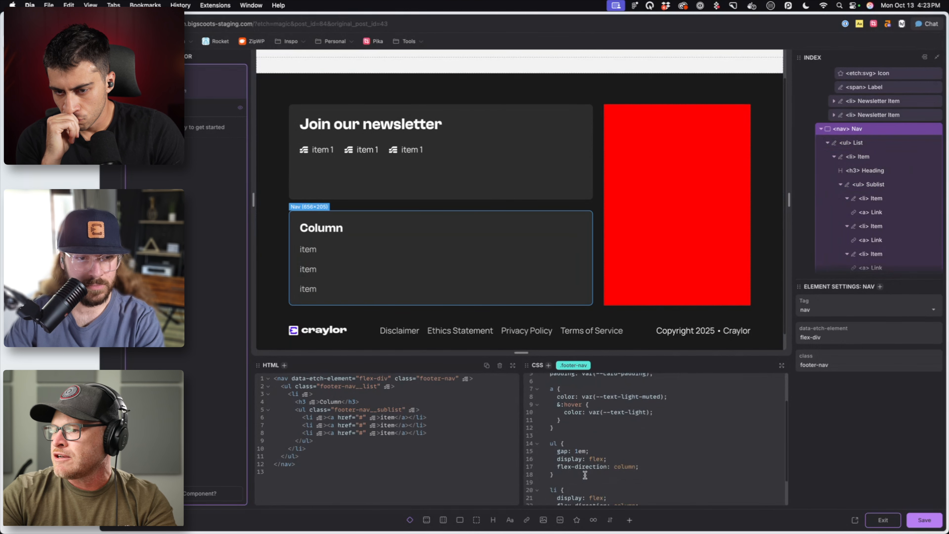
{"action": "scroll", "coordinate": [584, 453], "scroll_direction": "down", "scroll_amount": 2}
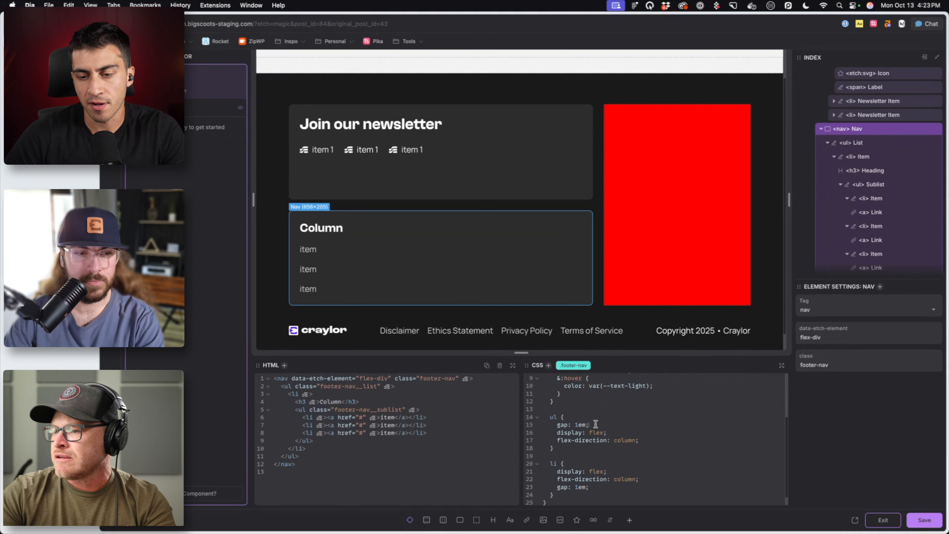
{"action": "left_click_drag", "start_coordinate": [575, 486], "coordinate": [589, 487]}
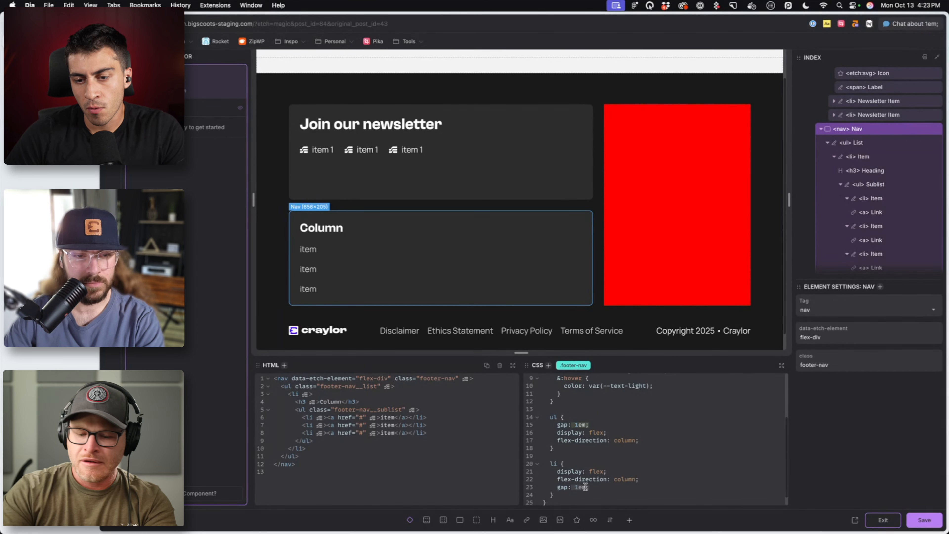
{"action": "type", "text": "--content-gap) / 2"}
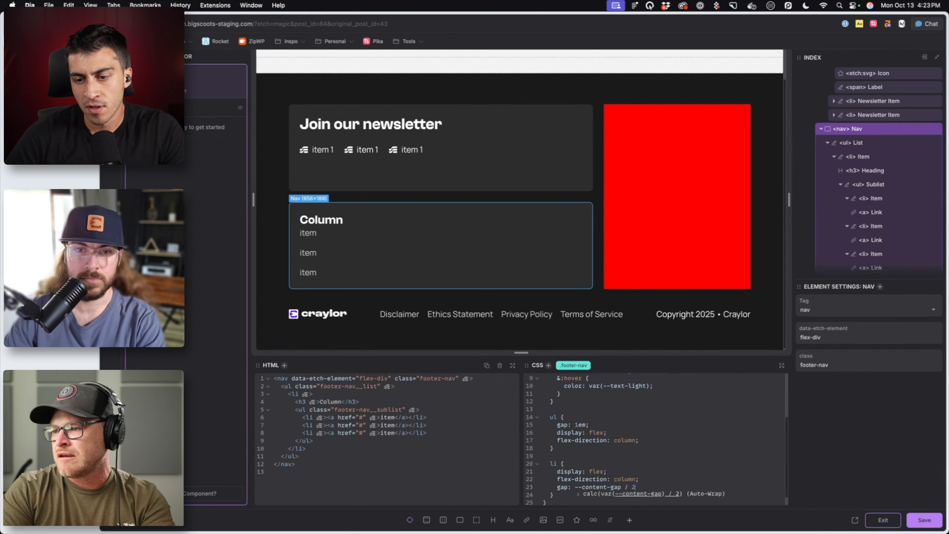
{"action": "key", "text": "Return"}
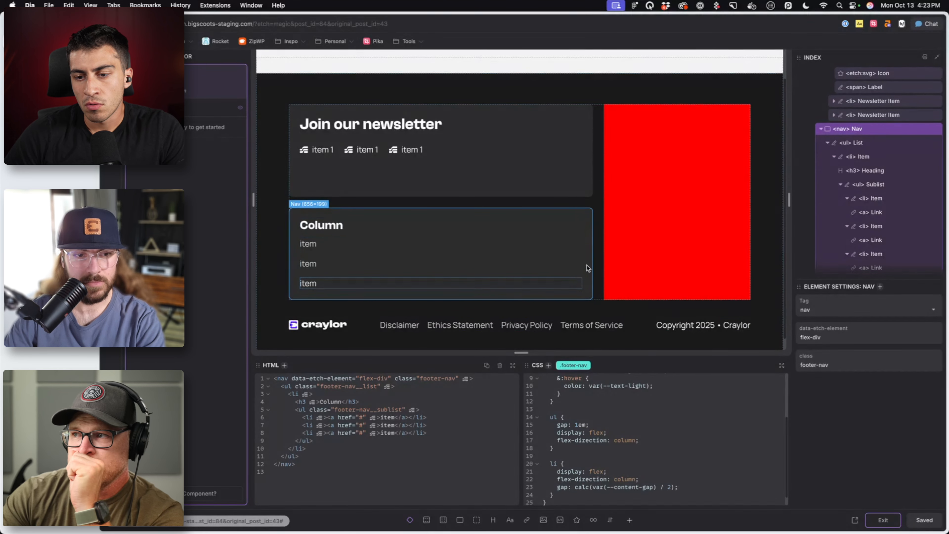
Give .footer__main three rows with grid-template-rows: 1fr 1fr 1fr and a third template-areas line 'nav nav slot'
{"action": "left_click", "coordinate": [519, 186]}
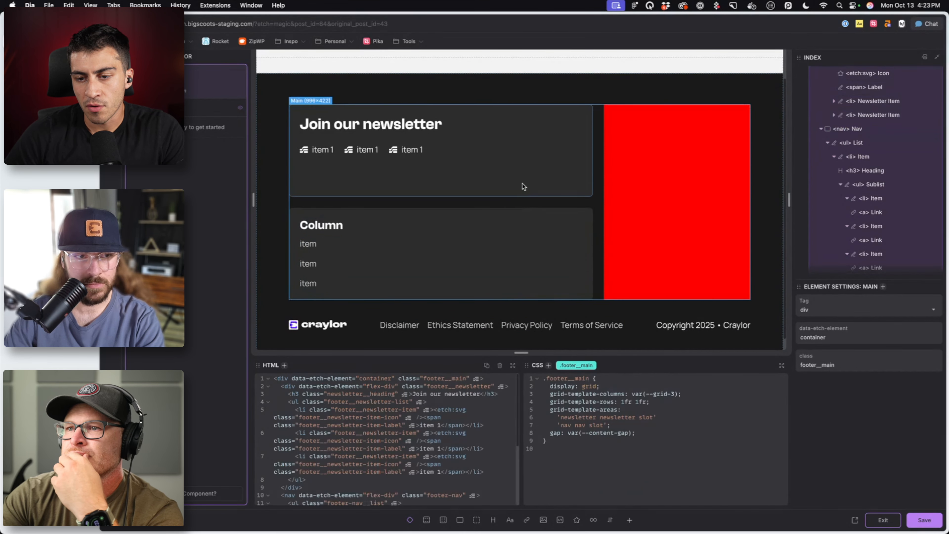
{"action": "scroll", "coordinate": [514, 183], "scroll_direction": "up", "scroll_amount": 1}
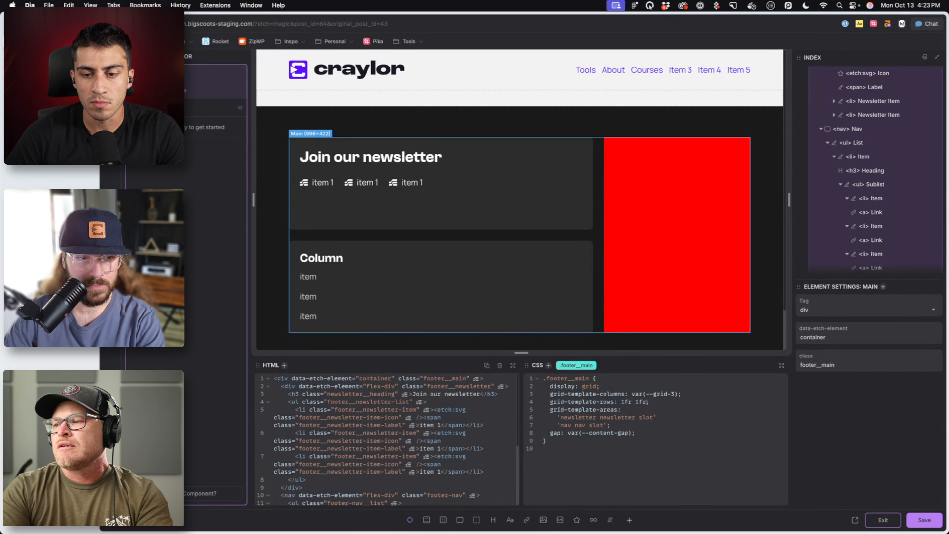
{"action": "type", "text": "1fr"}
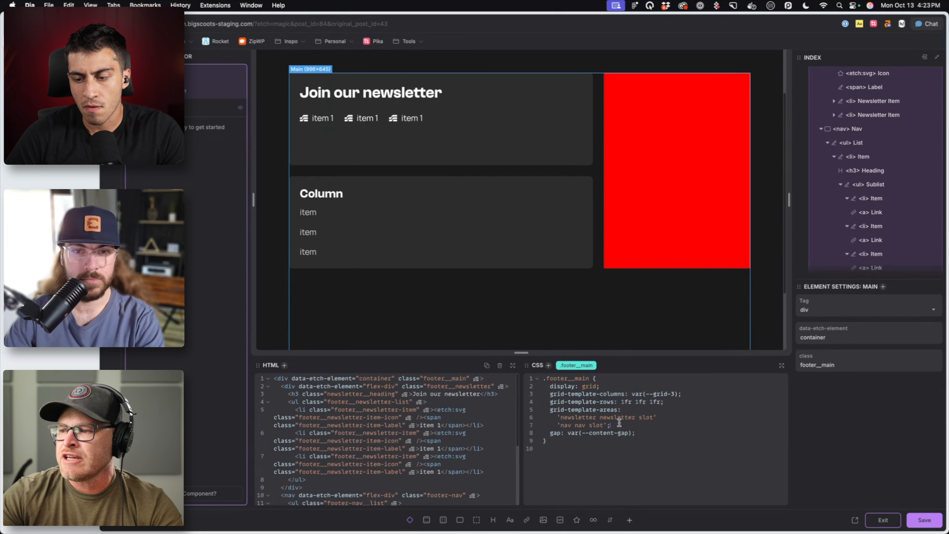
{"action": "key", "text": "Return"}
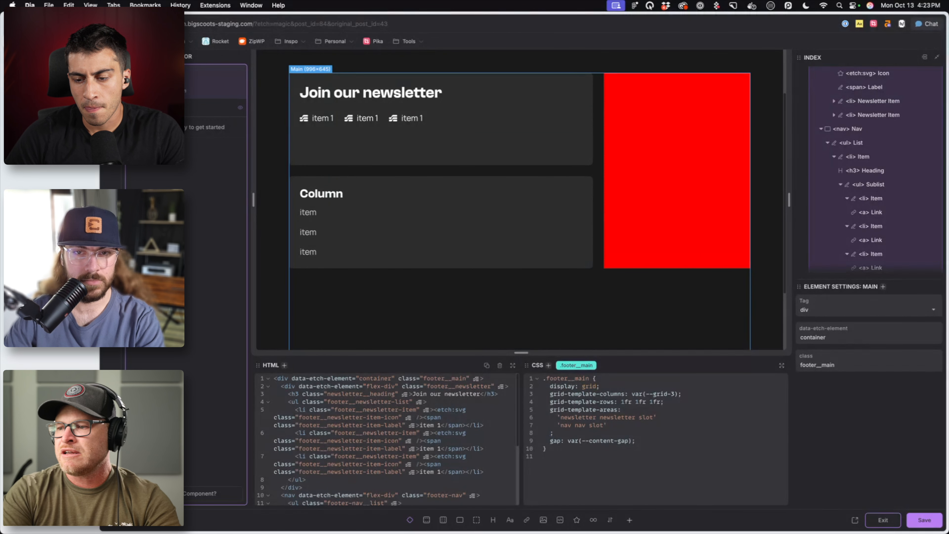
{"action": "type", "text": "'"}
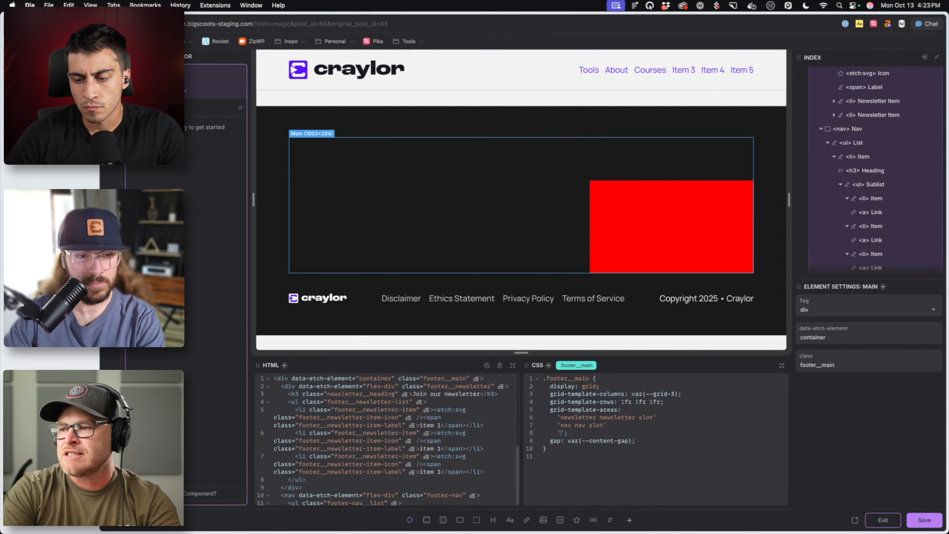
{"action": "type", "text": "nav nav slot"}
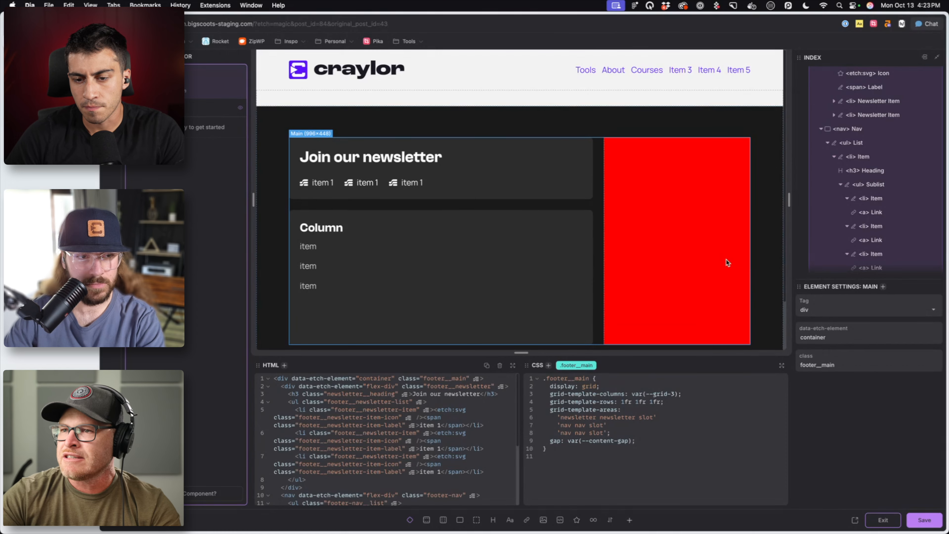
{"action": "scroll", "coordinate": [728, 263], "scroll_direction": "down", "scroll_amount": 3}
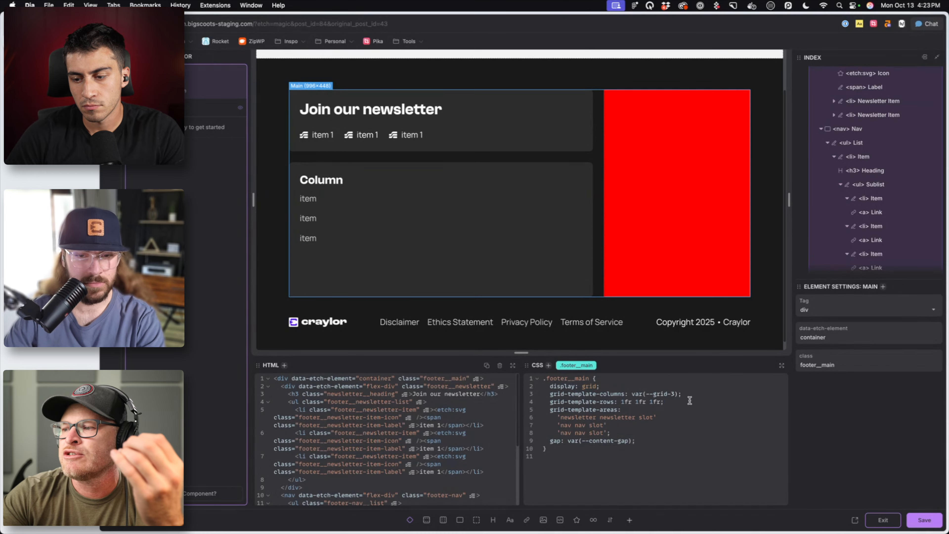
Examine the grid rows and areas of .footer__main, and the CSS on the newsletter card and the nav List
{"action": "left_click_drag", "start_coordinate": [669, 401], "coordinate": [621, 400]}
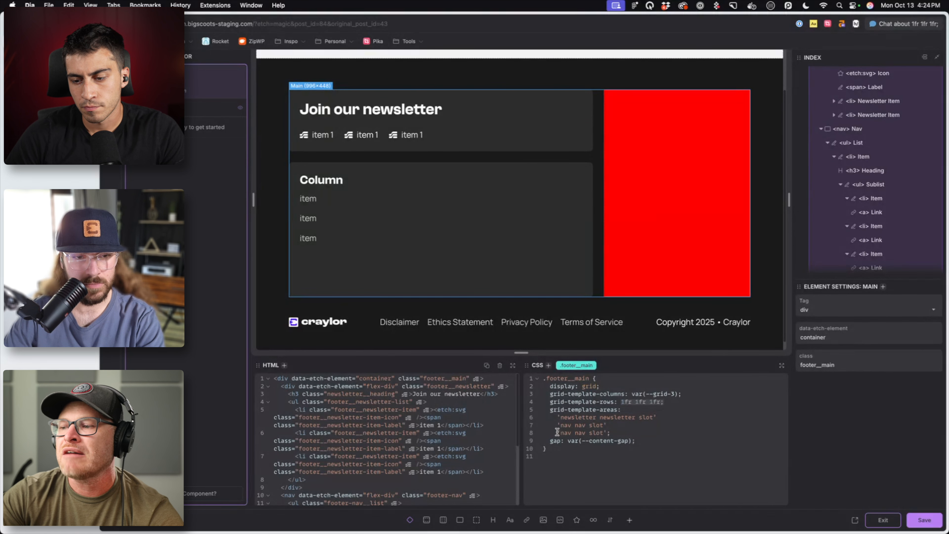
{"action": "left_click_drag", "start_coordinate": [568, 425], "coordinate": [603, 425]}
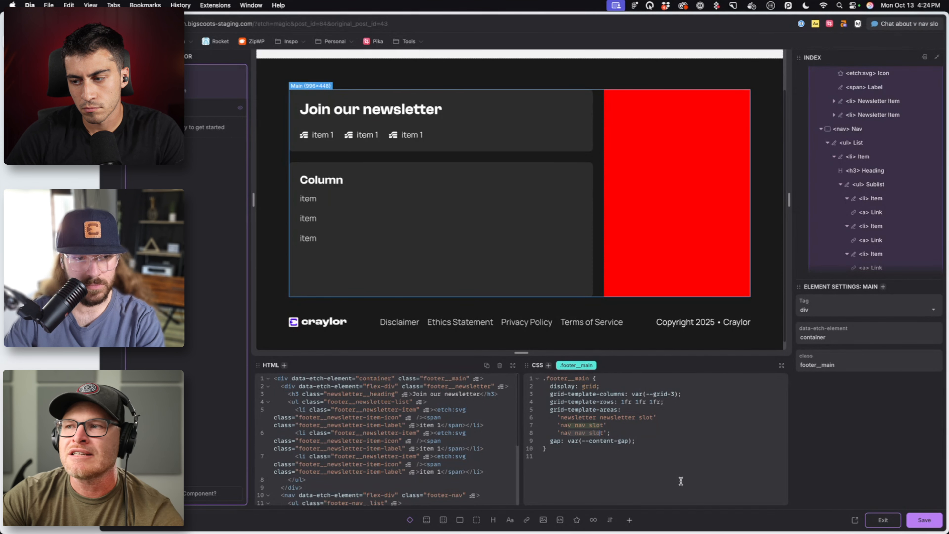
{"action": "left_click", "coordinate": [419, 124]}
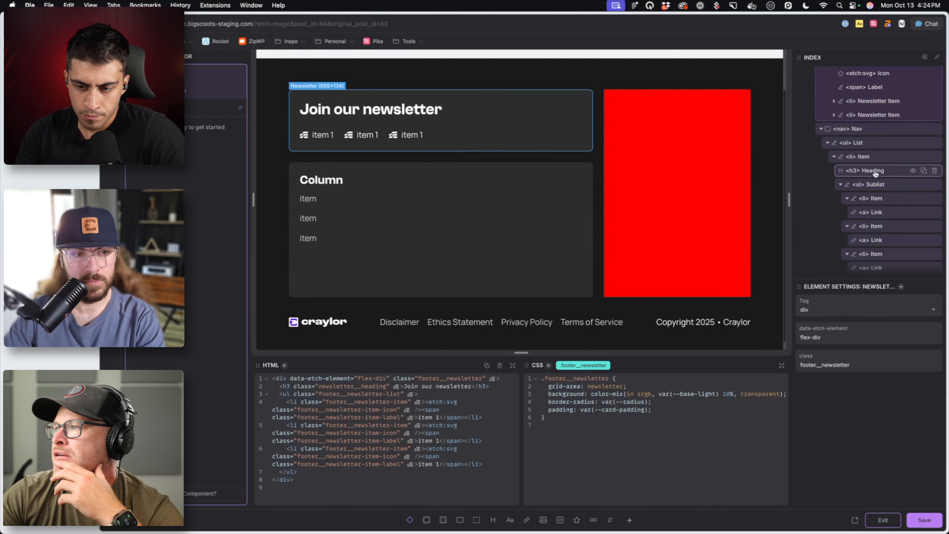
{"action": "left_click", "coordinate": [866, 171]}
{"action": "left_click", "coordinate": [874, 142]}
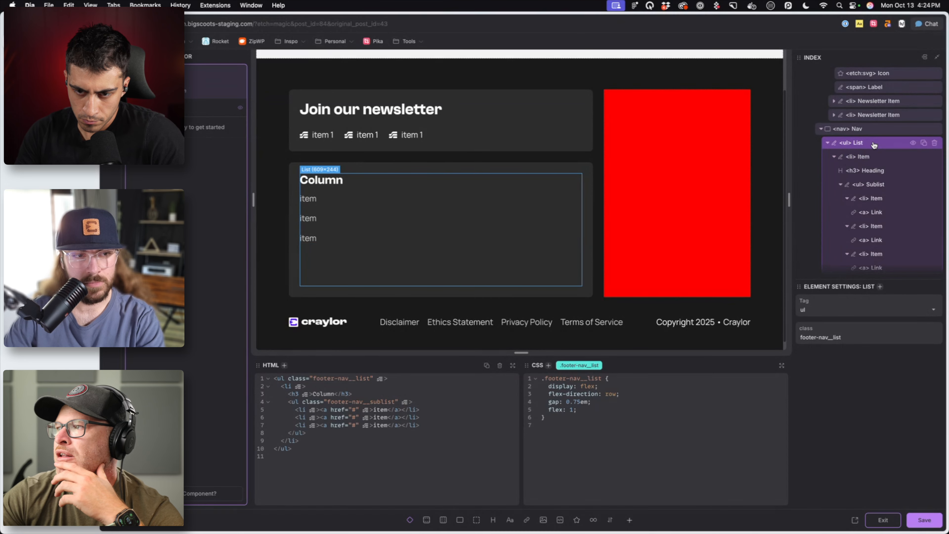
{"action": "left_click", "coordinate": [872, 129]}
{"action": "left_click", "coordinate": [869, 146]}
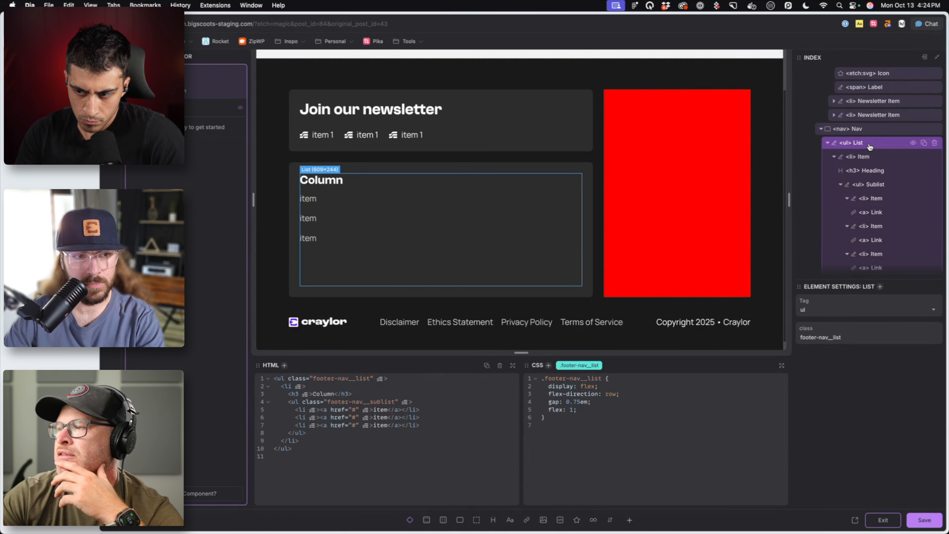
Collapse the column Item in the nav List and duplicate it to make three columns
{"action": "left_click", "coordinate": [835, 157]}
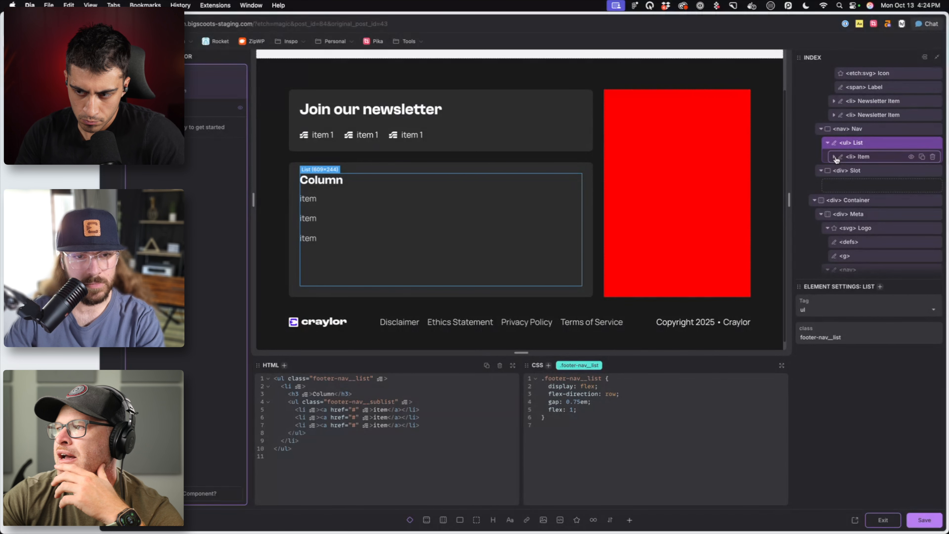
{"action": "left_click", "coordinate": [835, 157]}
{"action": "left_click", "coordinate": [835, 158]}
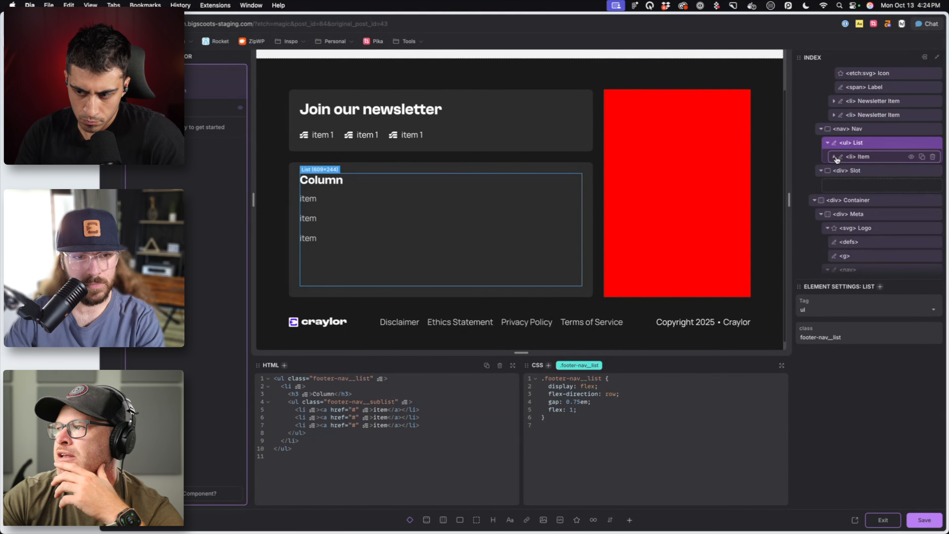
{"action": "left_click", "coordinate": [922, 158]}
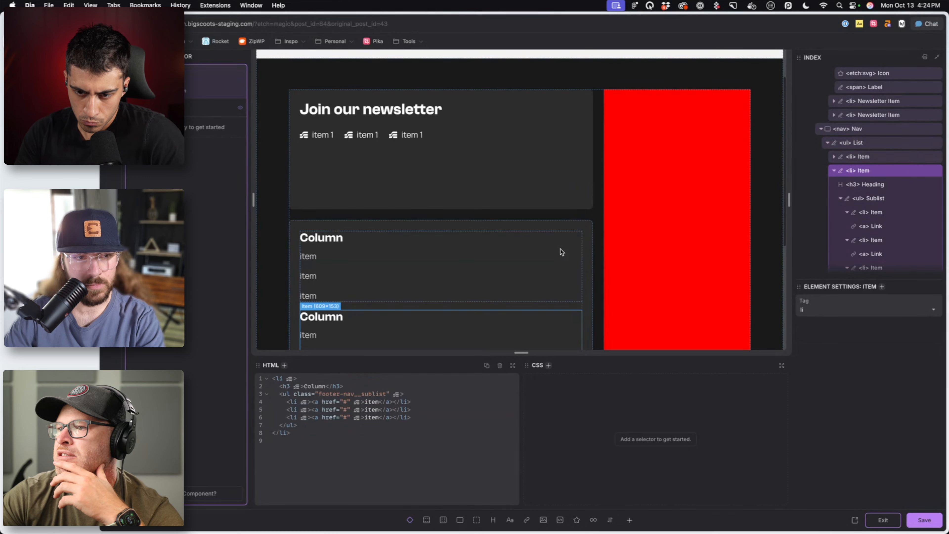
Examine the newsletter card and the .footer-nav and .footer-nav__list rules that control how the duplicated columns are laid out
{"action": "left_click", "coordinate": [561, 226]}
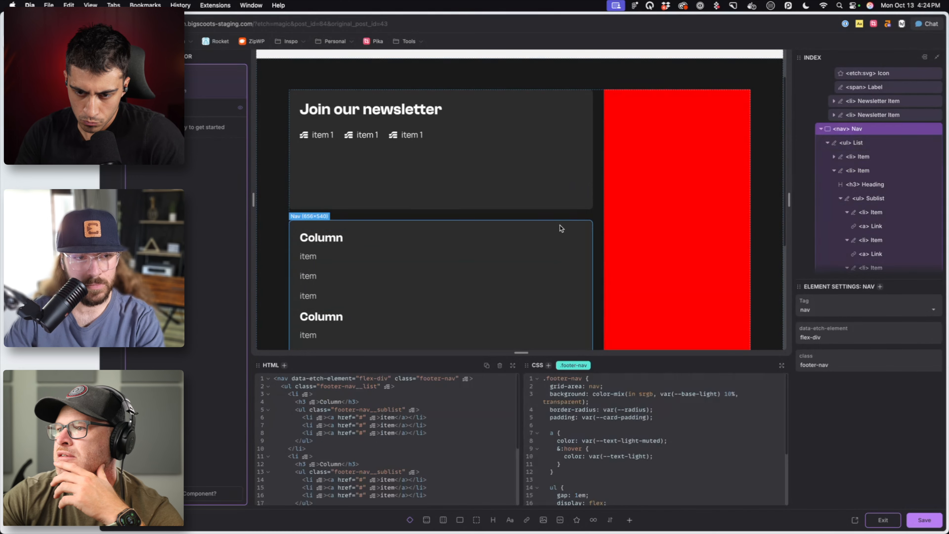
{"action": "left_click", "coordinate": [557, 187]}
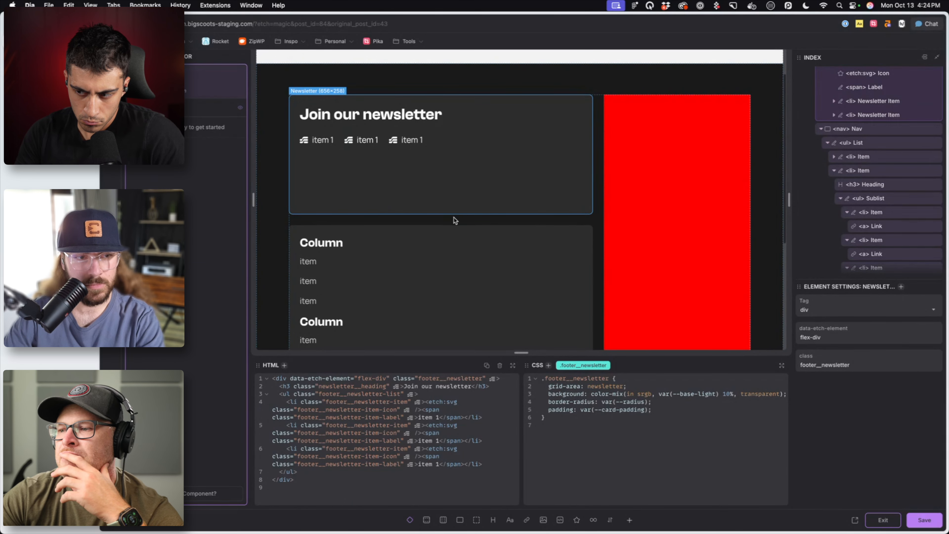
{"action": "scroll", "coordinate": [859, 165], "scroll_direction": "up", "scroll_amount": 1}
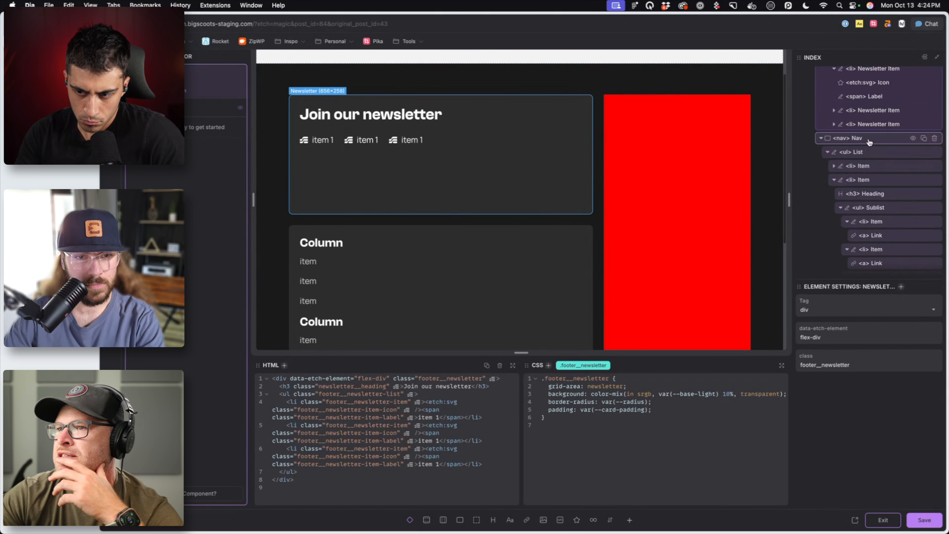
{"action": "left_click", "coordinate": [853, 137]}
{"action": "scroll", "coordinate": [620, 453], "scroll_direction": "down", "scroll_amount": 5}
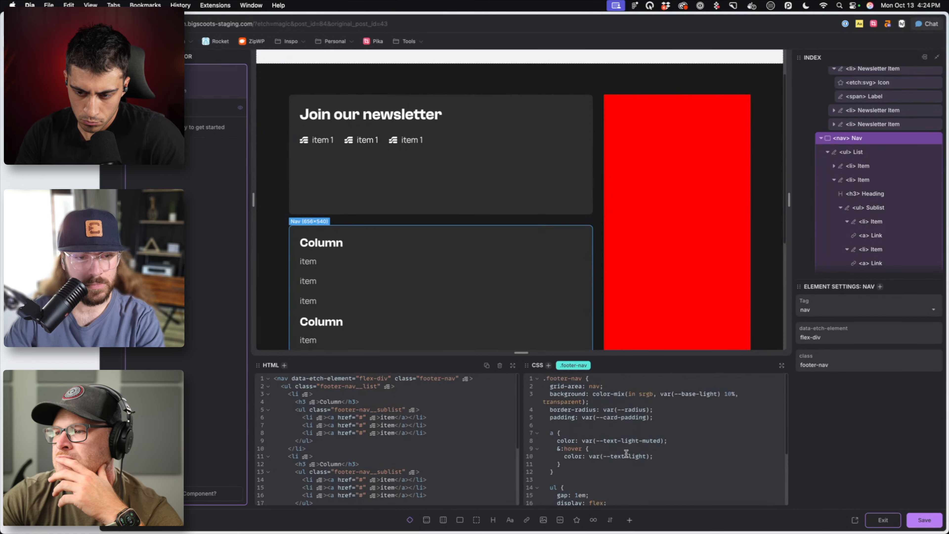
{"action": "scroll", "coordinate": [627, 452], "scroll_direction": "up", "scroll_amount": 5}
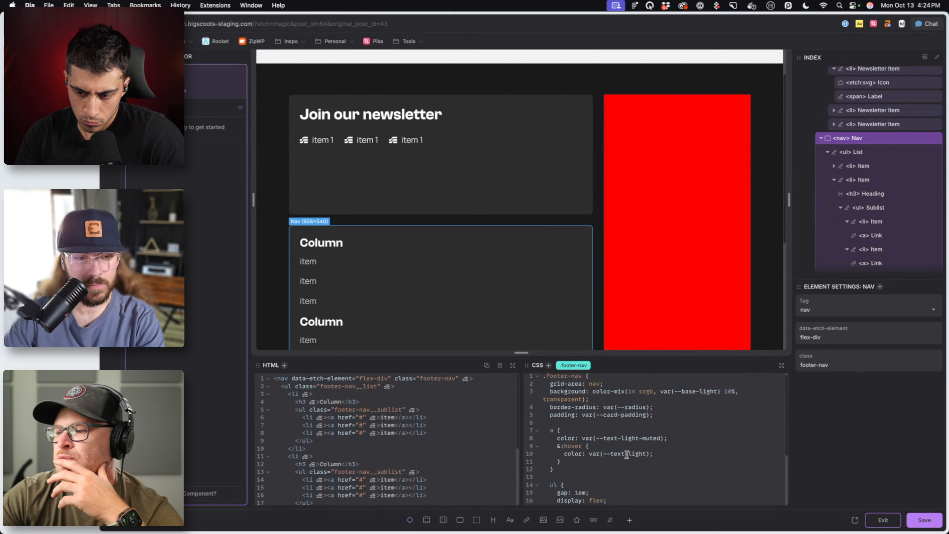
{"action": "scroll", "coordinate": [626, 451], "scroll_direction": "down", "scroll_amount": 4}
{"action": "scroll", "coordinate": [626, 451], "scroll_direction": "up", "scroll_amount": 5}
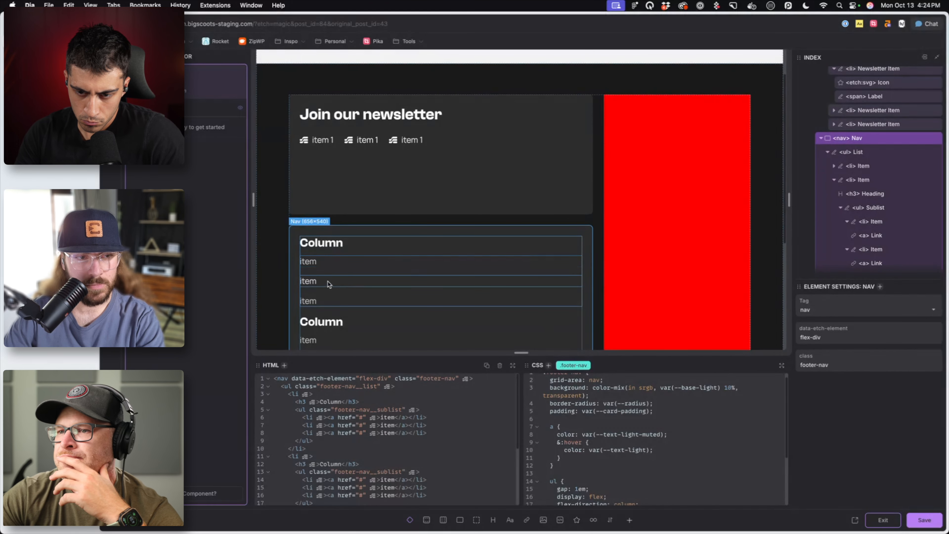
{"action": "left_click", "coordinate": [336, 278]}
{"action": "left_click", "coordinate": [475, 310]}
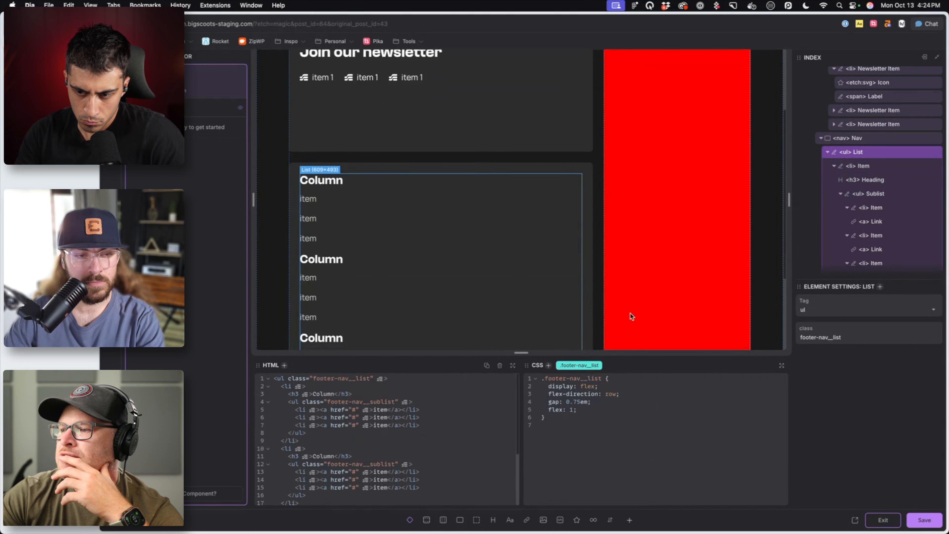
Remove the display: flex and flex-direction: row declarations from the .footer-nav__list rule
{"action": "left_click", "coordinate": [616, 408]}
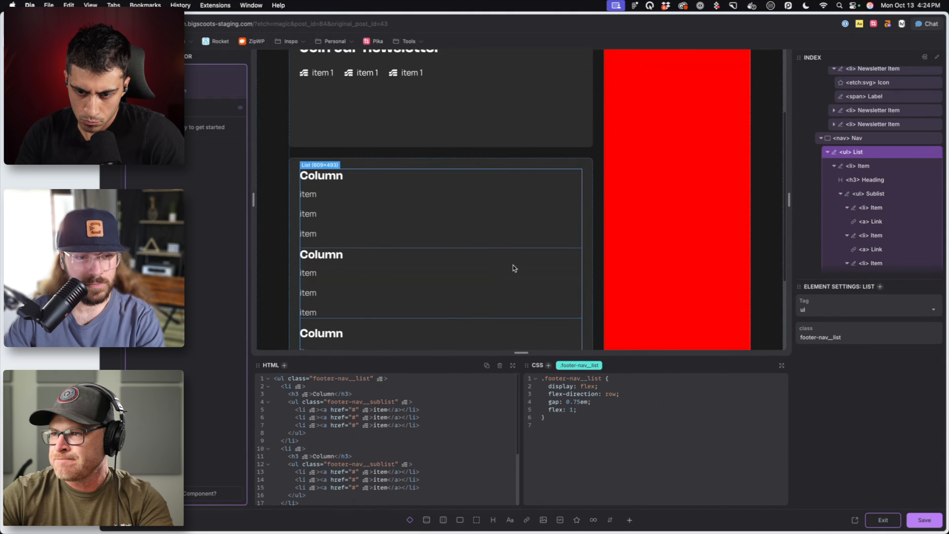
{"action": "scroll", "coordinate": [572, 267], "scroll_direction": "down", "scroll_amount": 3}
{"action": "left_click_drag", "start_coordinate": [650, 394], "coordinate": [538, 386]}
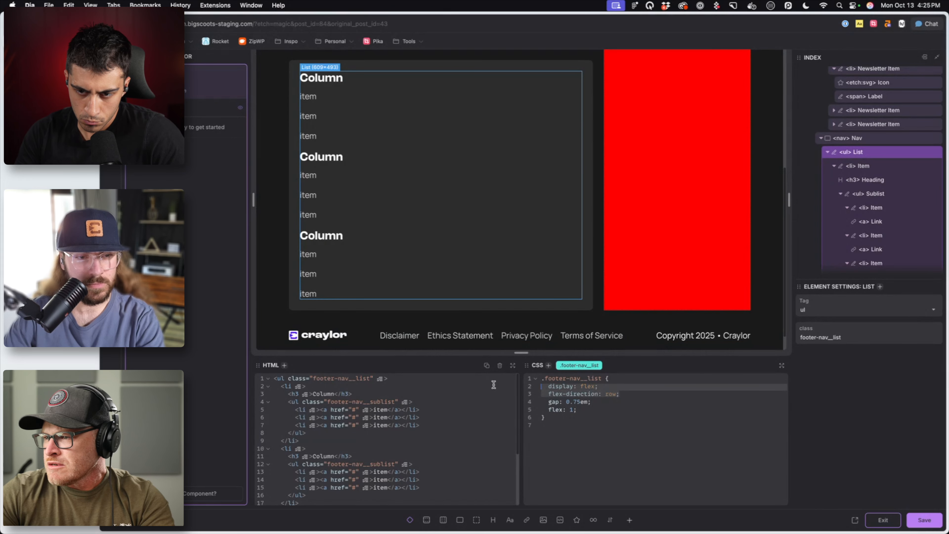
{"action": "key", "text": "BackSpace"}
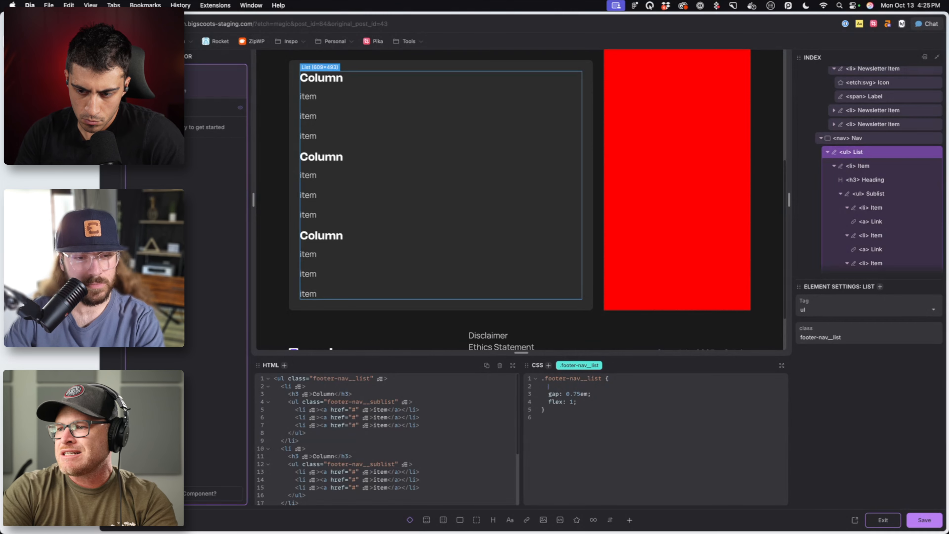
Try laying out .footer-nav__list with display: grid and a grid-template-columns declaration
{"action": "type", "text": "display: grid-"}
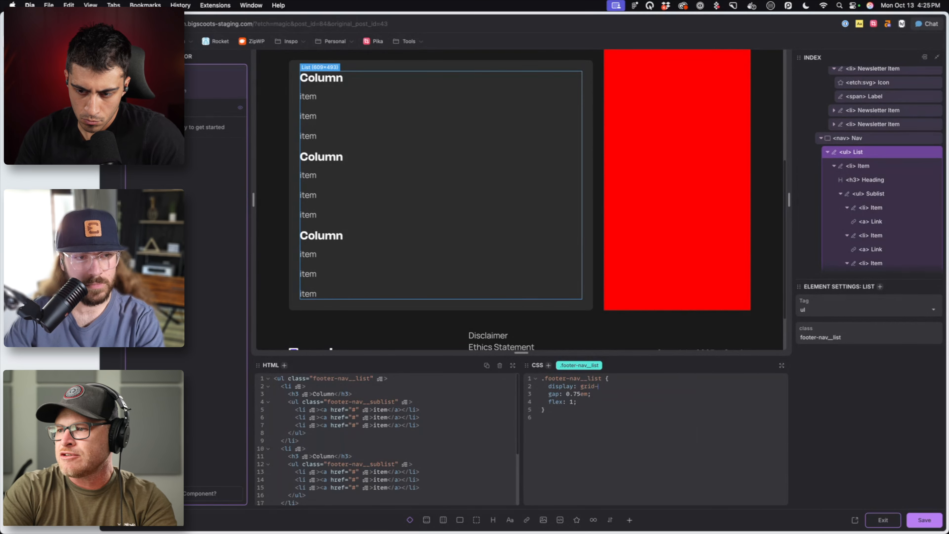
{"action": "key", "text": "BackSpace"}
{"action": "type", "text": ";"}
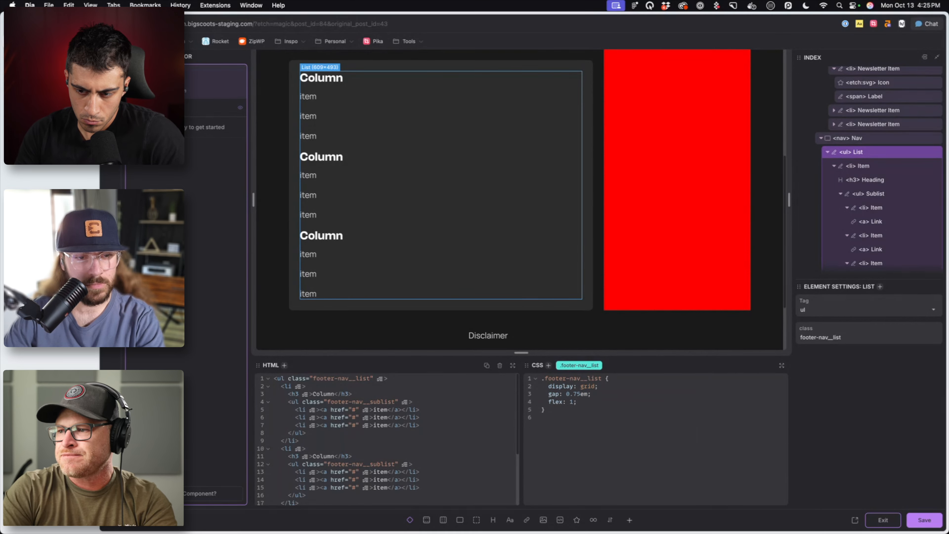
{"action": "key", "text": "Return"}
{"action": "type", "text": "grid-t"}
{"action": "type", "text": "te-columns:"}
{"action": "left_click_drag", "start_coordinate": [543, 394], "coordinate": [657, 395]}
{"action": "key", "text": "BackSpace"}
{"action": "type", "text": "empla"}
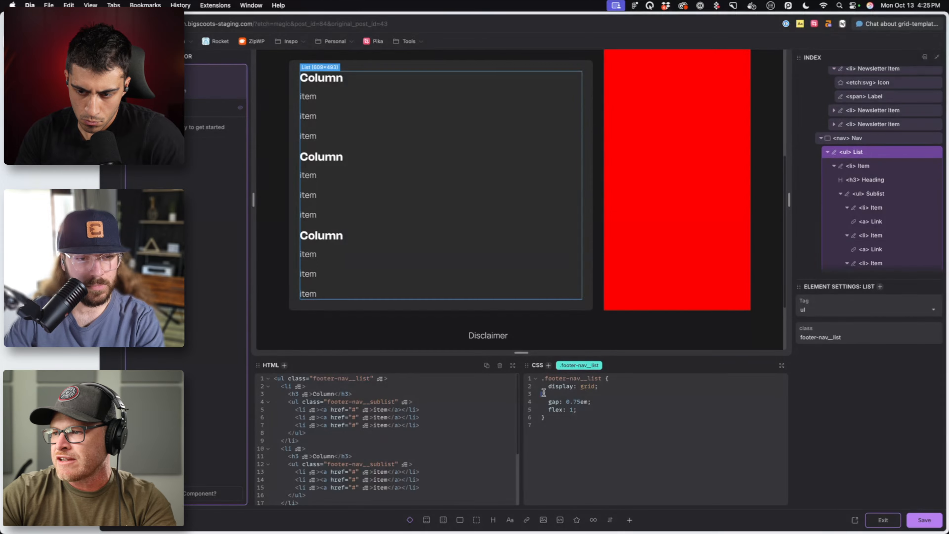
{"action": "left_click_drag", "start_coordinate": [543, 392], "coordinate": [526, 389]}
{"action": "key", "text": "BackSpace"}
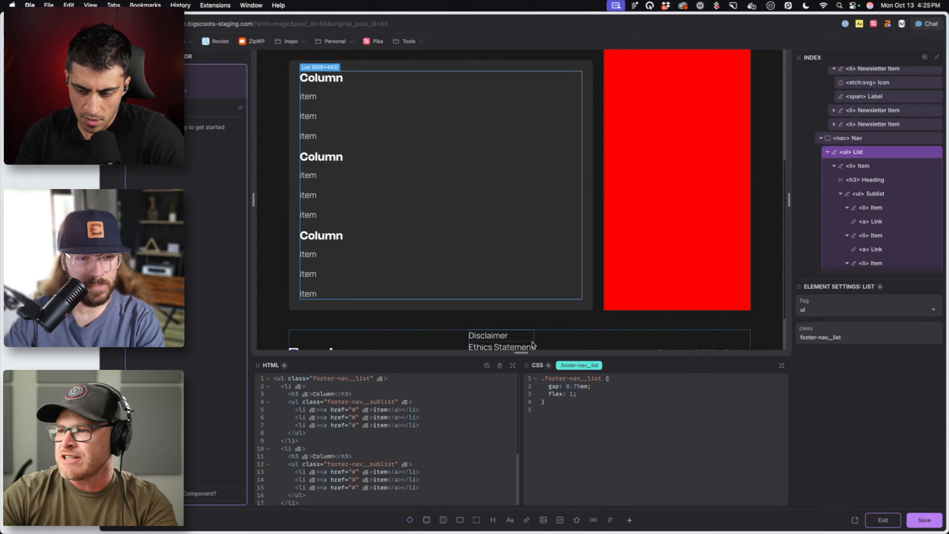
Lay out the legal links in the footer's Meta block horizontally by adding display: flex and flex-direction: row to .footer-legal-nav__list
{"action": "scroll", "coordinate": [556, 324], "scroll_direction": "down", "scroll_amount": 3}
{"action": "left_click", "coordinate": [567, 296]}
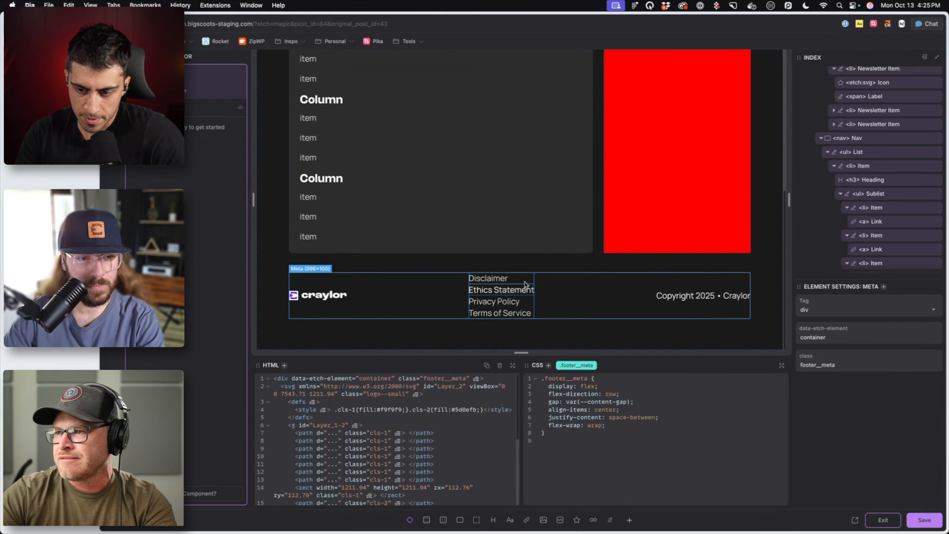
{"action": "left_click", "coordinate": [521, 287]}
{"action": "scroll", "coordinate": [874, 168], "scroll_direction": "down", "scroll_amount": 10}
{"action": "left_click", "coordinate": [874, 130]}
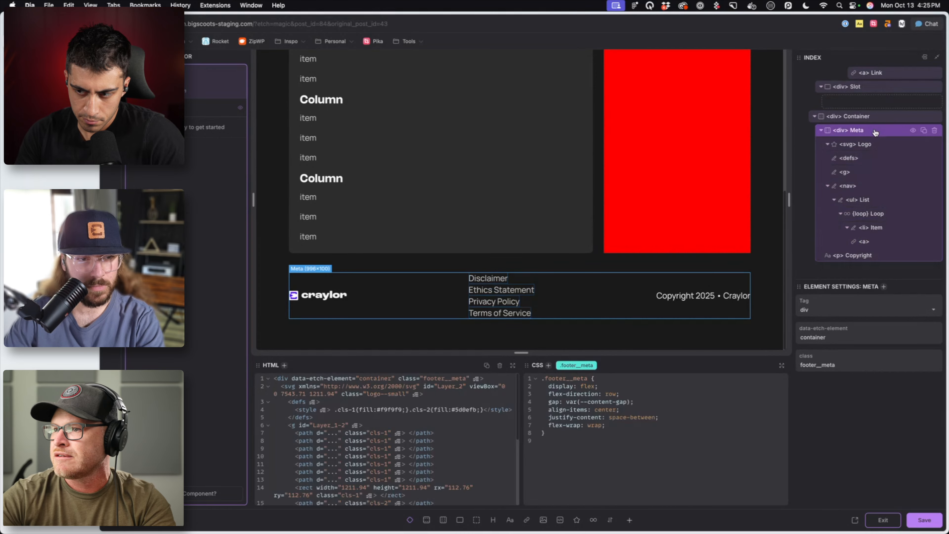
{"action": "left_click", "coordinate": [874, 186]}
{"action": "left_click", "coordinate": [876, 200]}
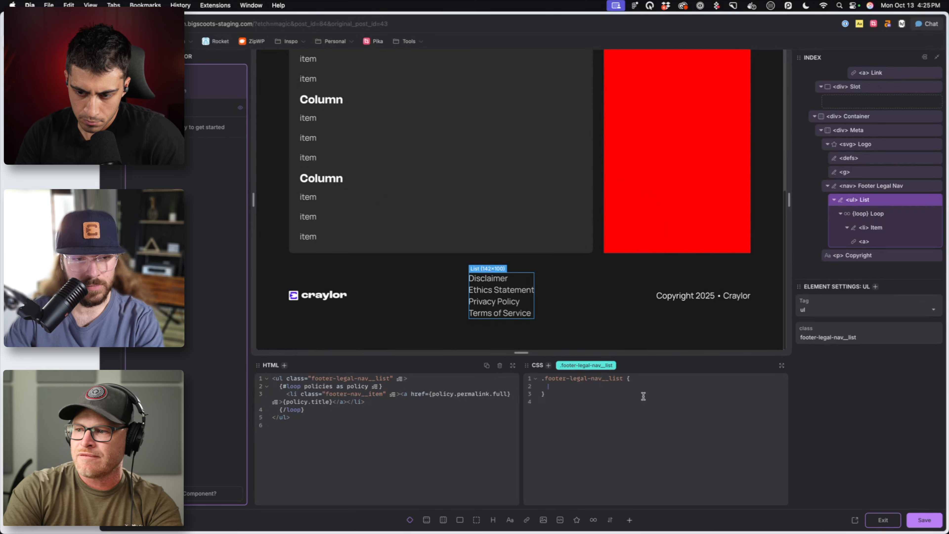
{"action": "type", "text": "spla"}
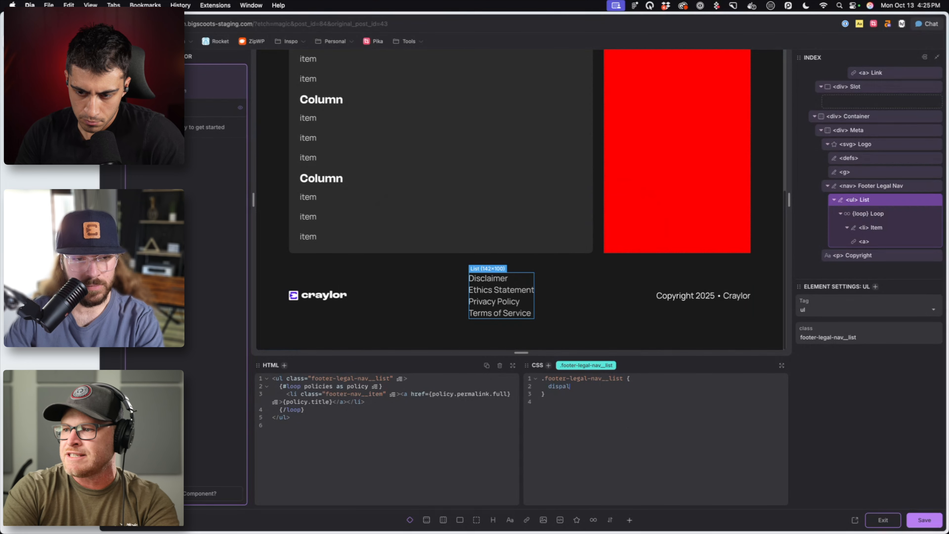
{"action": "type", "text": "x"}
{"action": "key", "text": "BackSpace"}
{"action": "key", "text": "BackSpace"}
{"action": "key", "text": "BackSpace"}
{"action": "key", "text": "BackSpace"}
{"action": "key", "text": "BackSpace"}
{"action": "key", "text": "BackSpace"}
{"action": "type", "text": ": f"}
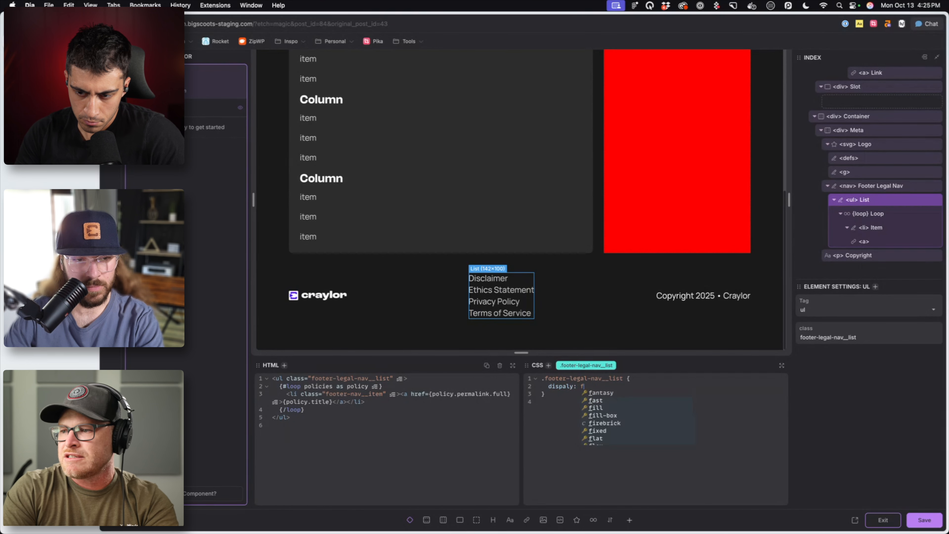
{"action": "type", "text": "lex;"}
{"action": "key", "text": "Return"}
{"action": "type", "text": "flex-direction: row;   "}
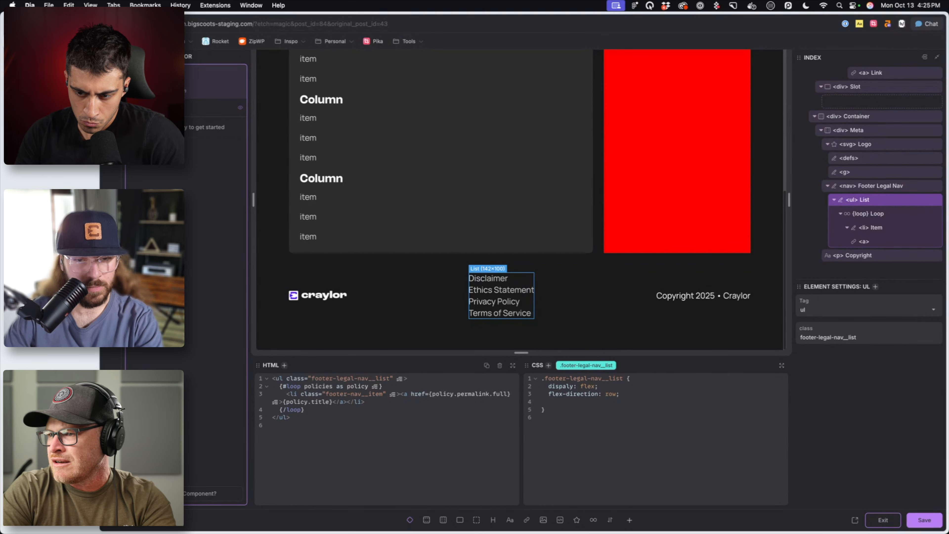
Try a width: 100% declaration on .footer-legal-nav__list
{"action": "type", "text": "width: 100%;"}
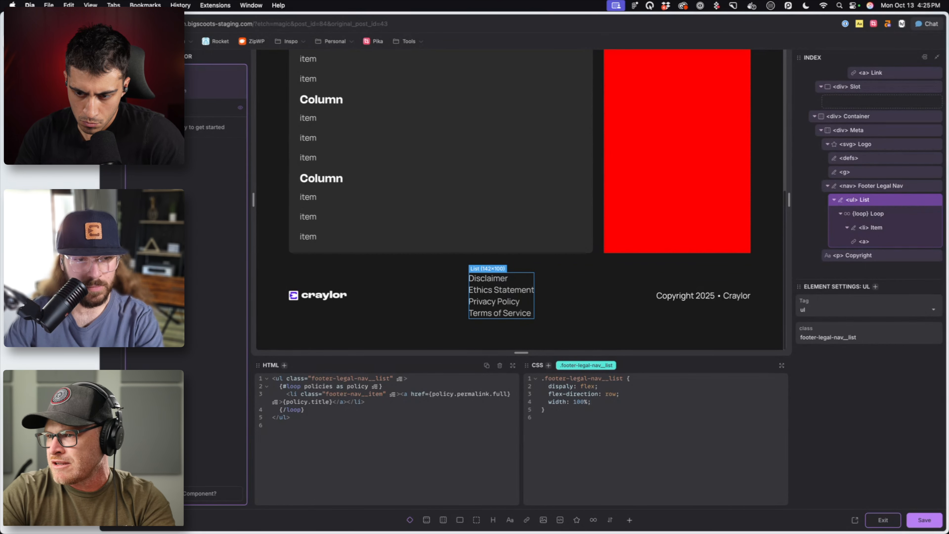
{"action": "left_click_drag", "start_coordinate": [609, 401], "coordinate": [516, 403]}
{"action": "key", "text": "BackSpace"}
{"action": "key", "text": "BackSpace"}
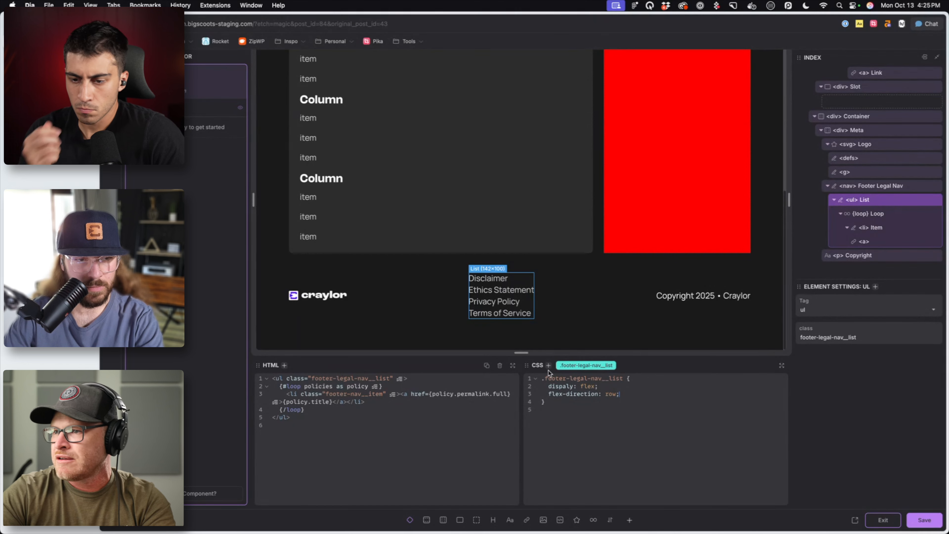
Check the Footer Legal Nav's CSS and correct the misspelled property in .footer-legal-nav__list to display
{"action": "left_click", "coordinate": [867, 186]}
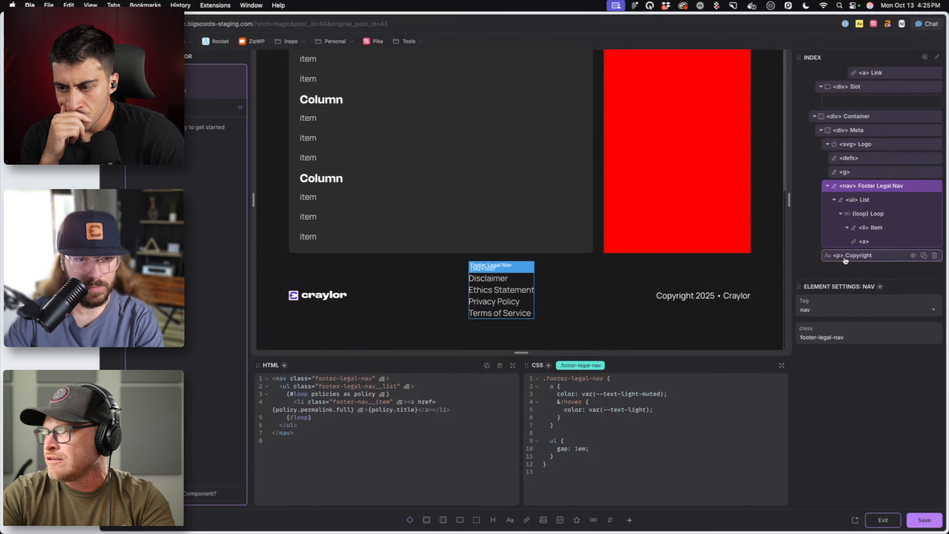
{"action": "left_click", "coordinate": [867, 201]}
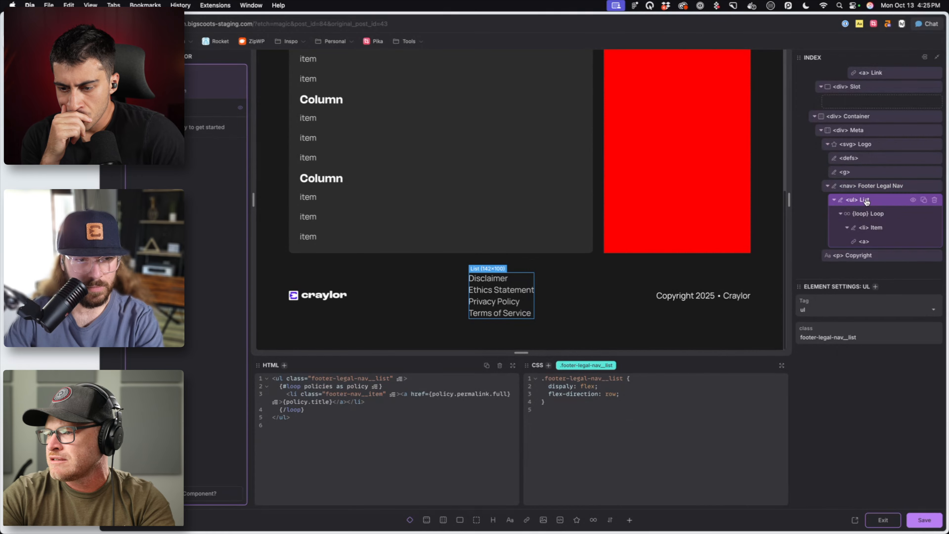
{"action": "double_click", "coordinate": [562, 386]}
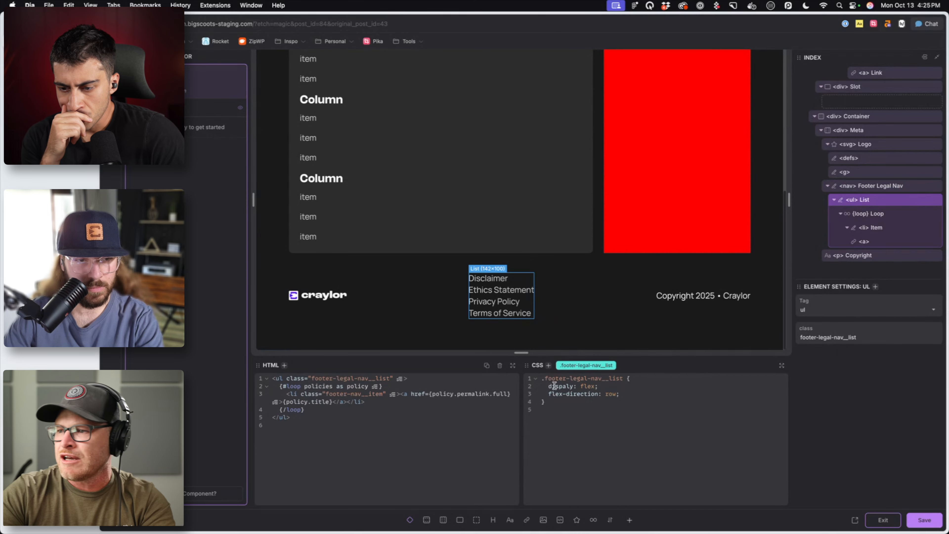
{"action": "type", "text": "display"}
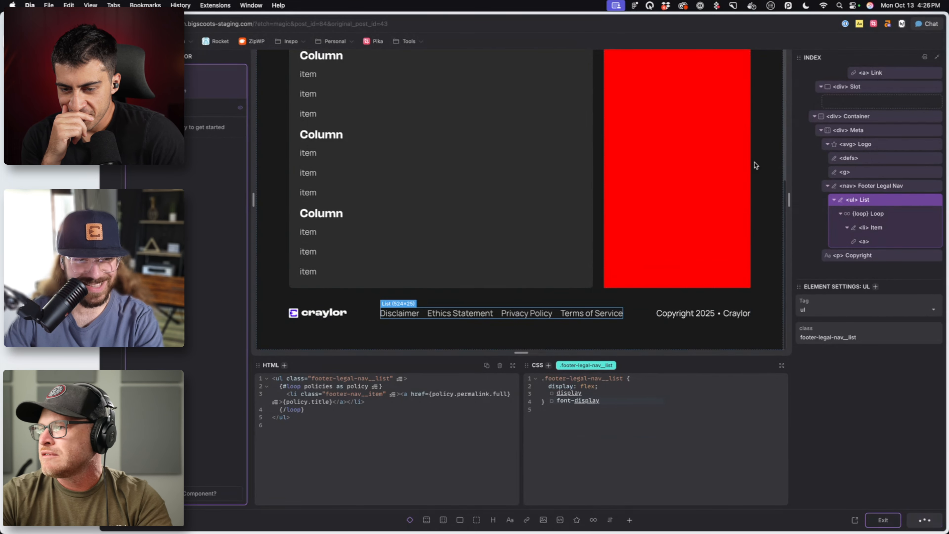
Select the column List in the main nav card to open its .footer-nav__list rule
{"action": "scroll", "coordinate": [726, 212], "scroll_direction": "up", "scroll_amount": 3}
{"action": "left_click", "coordinate": [327, 243]}
{"action": "scroll", "coordinate": [327, 244], "scroll_direction": "down", "scroll_amount": 1}
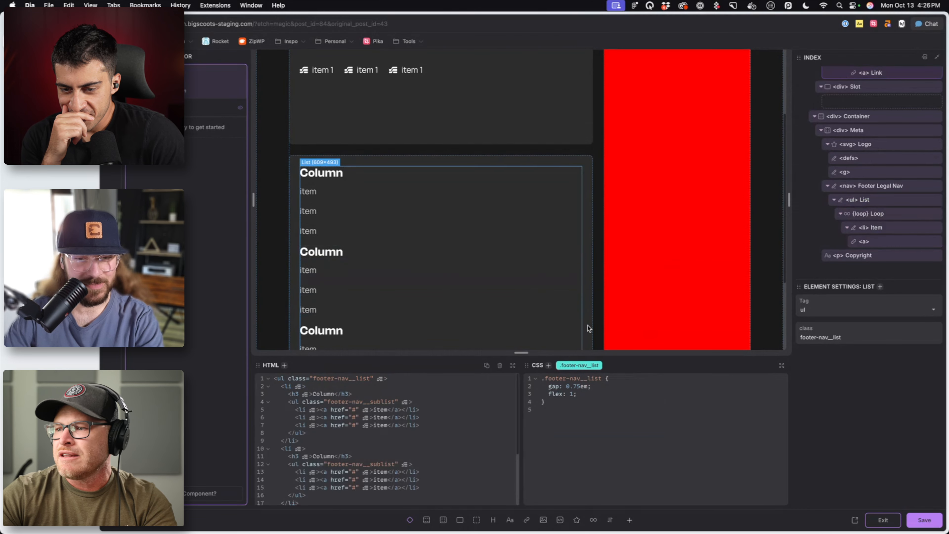
Add display: grid and grid-template-columns: var(--grid-3) to the .footer-nav__list rule
{"action": "left_click", "coordinate": [611, 389]}
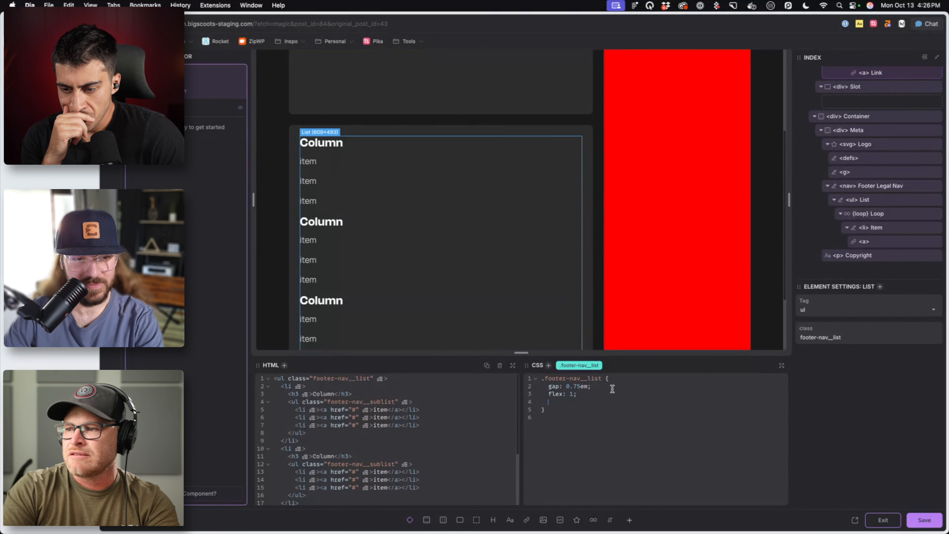
{"action": "key", "text": "Return"}
{"action": "type", "text": "d"}
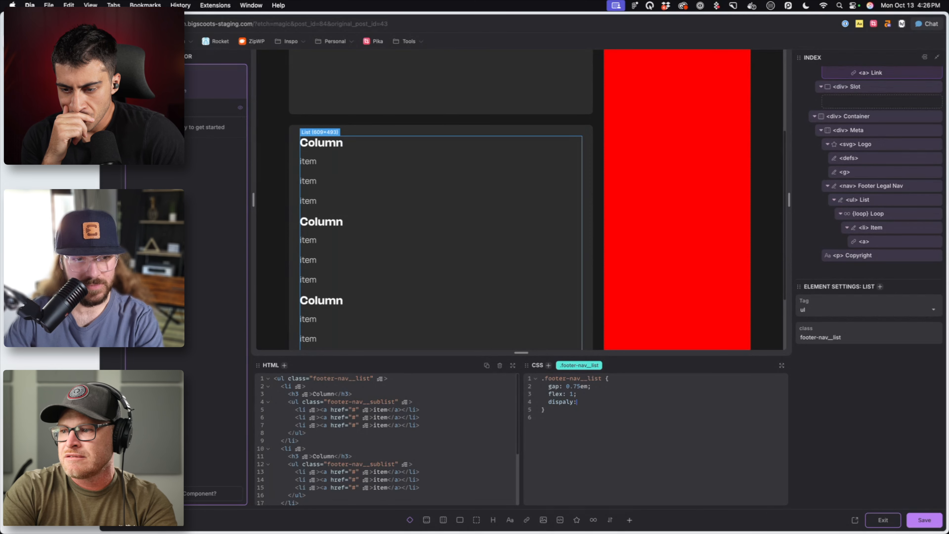
{"action": "type", "text": "isplay: grid;"}
{"action": "key", "text": "Return"}
{"action": "type", "text": "grid"}
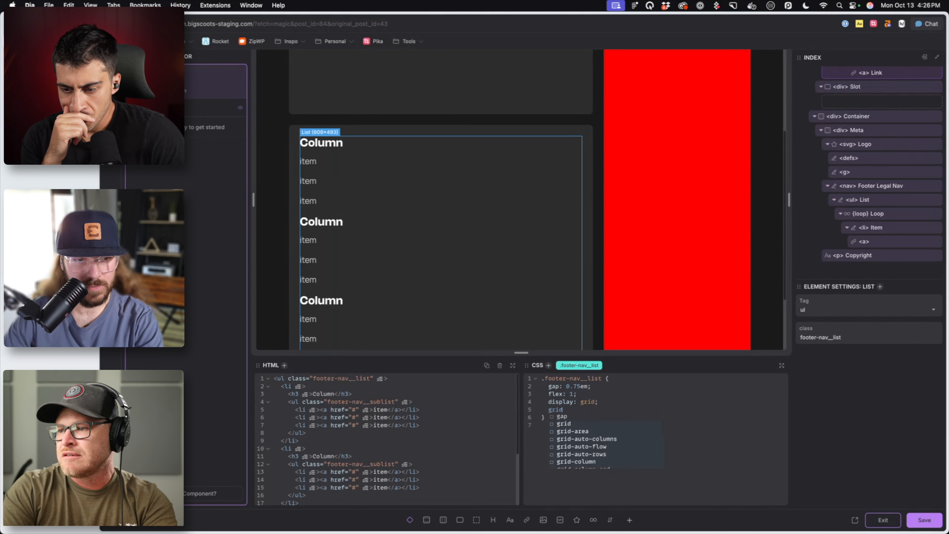
{"action": "type", "text": "-template-columns: var(--grid-3);"}
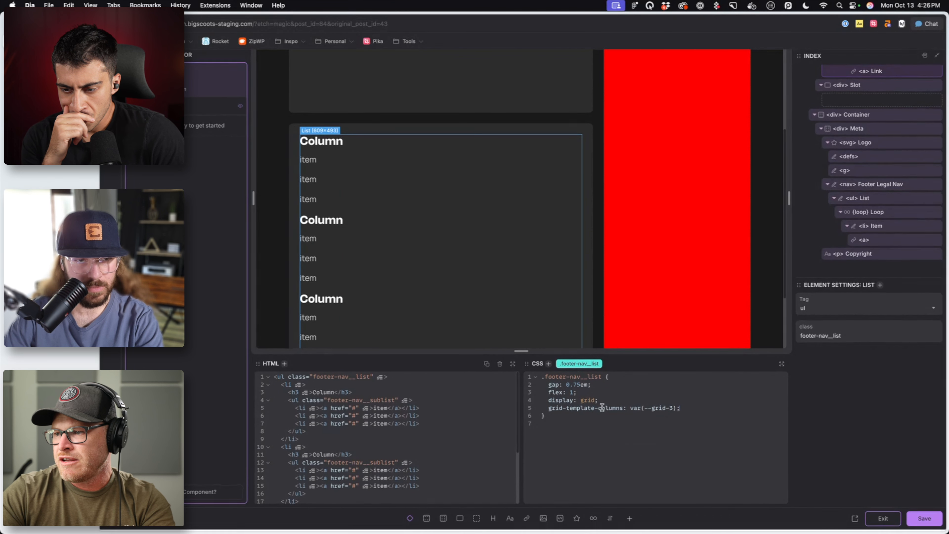
Collapse the three column items of the footer nav List in the element tree
{"action": "scroll", "coordinate": [466, 307], "scroll_direction": "down", "scroll_amount": 3}
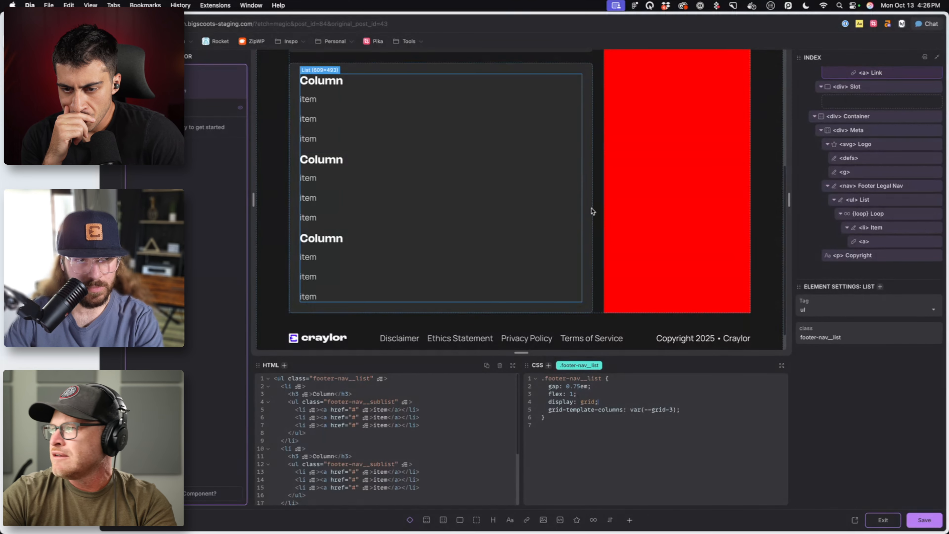
{"action": "scroll", "coordinate": [874, 186], "scroll_direction": "up", "scroll_amount": 5}
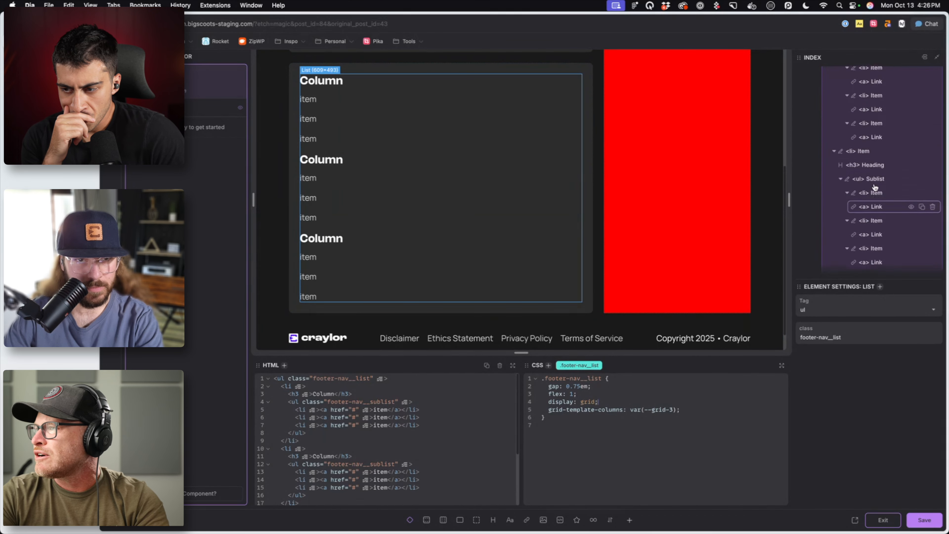
{"action": "scroll", "coordinate": [874, 180], "scroll_direction": "up", "scroll_amount": 5}
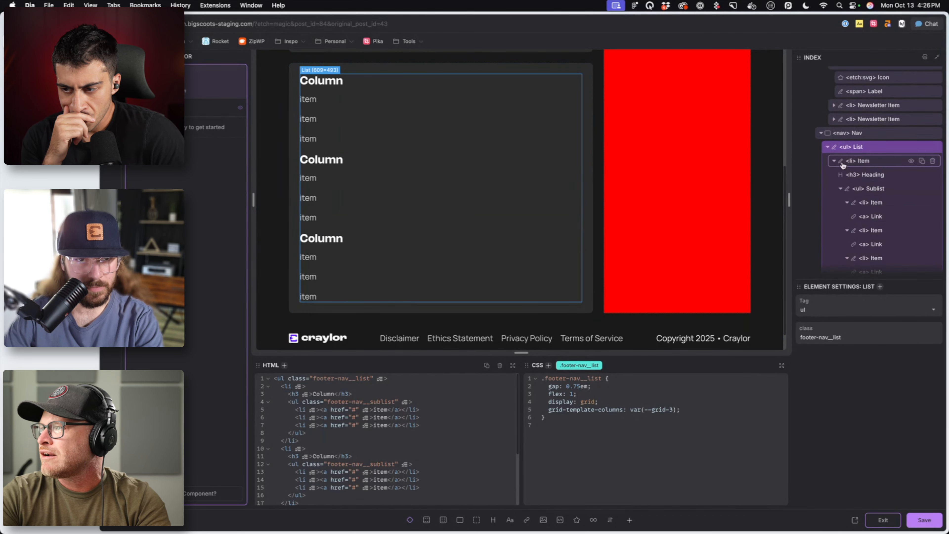
{"action": "left_click", "coordinate": [834, 162]}
{"action": "left_click", "coordinate": [834, 175]}
{"action": "left_click", "coordinate": [836, 189]}
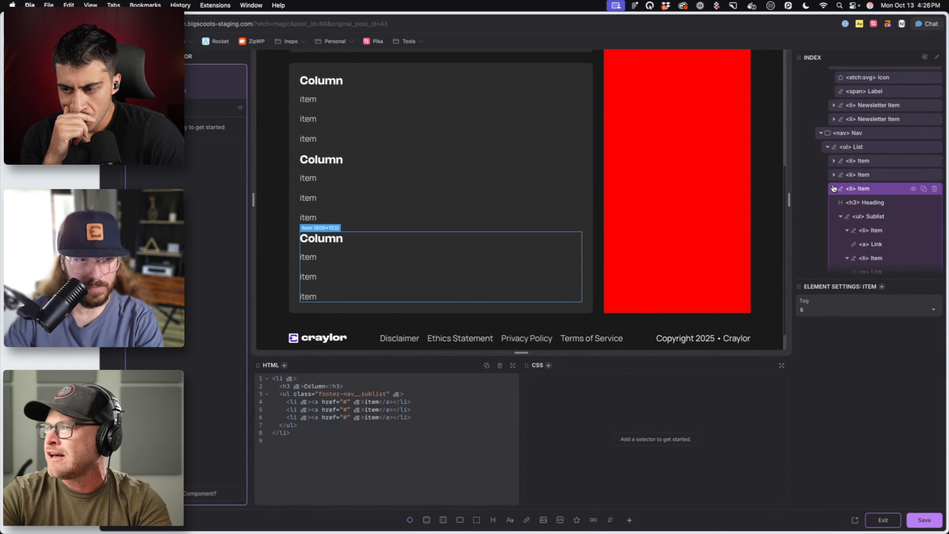
{"action": "left_click", "coordinate": [834, 189]}
Remove the flex: 1 declaration from the footer nav List's .footer-nav__list rule
{"action": "left_click", "coordinate": [864, 149]}
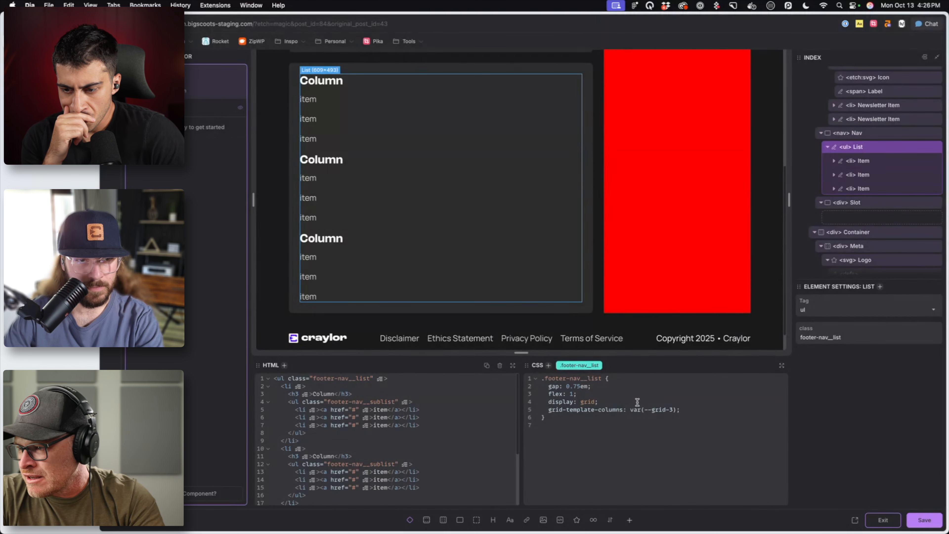
{"action": "left_click_drag", "start_coordinate": [602, 396], "coordinate": [524, 397]}
{"action": "key", "text": "BackSpace"}
{"action": "key", "text": "BackSpace"}
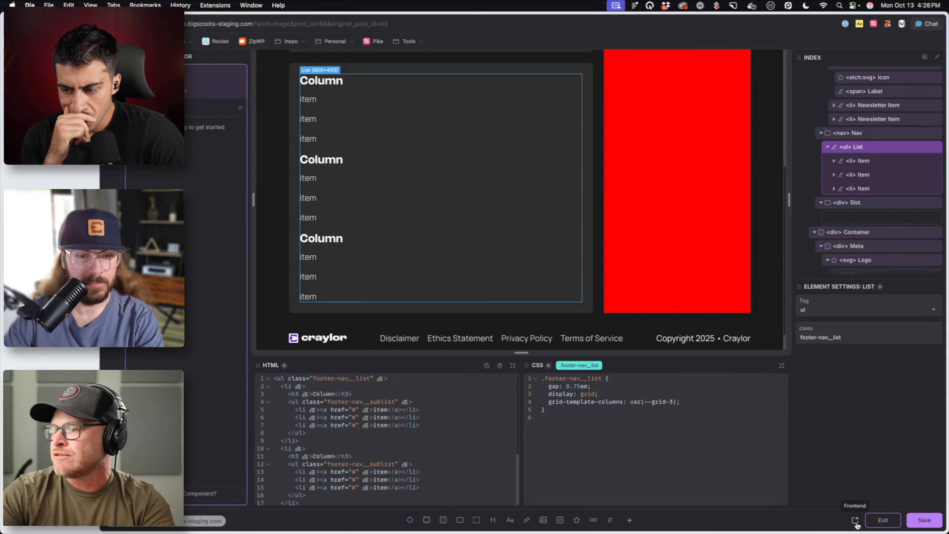
Open the page's frontend and inspect the styles applied to ul.footer-nav__list in the developer tools
{"action": "left_click", "coordinate": [882, 519]}
{"action": "scroll", "coordinate": [395, 236], "scroll_direction": "down", "scroll_amount": 10}
{"action": "scroll", "coordinate": [395, 237], "scroll_direction": "down", "scroll_amount": 10}
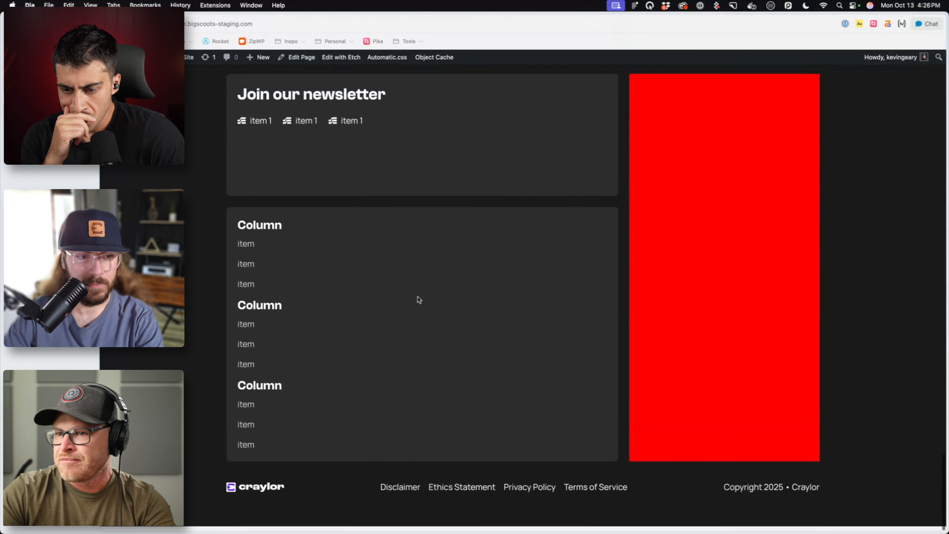
{"action": "right_click", "coordinate": [417, 297]}
{"action": "left_click", "coordinate": [454, 410]}
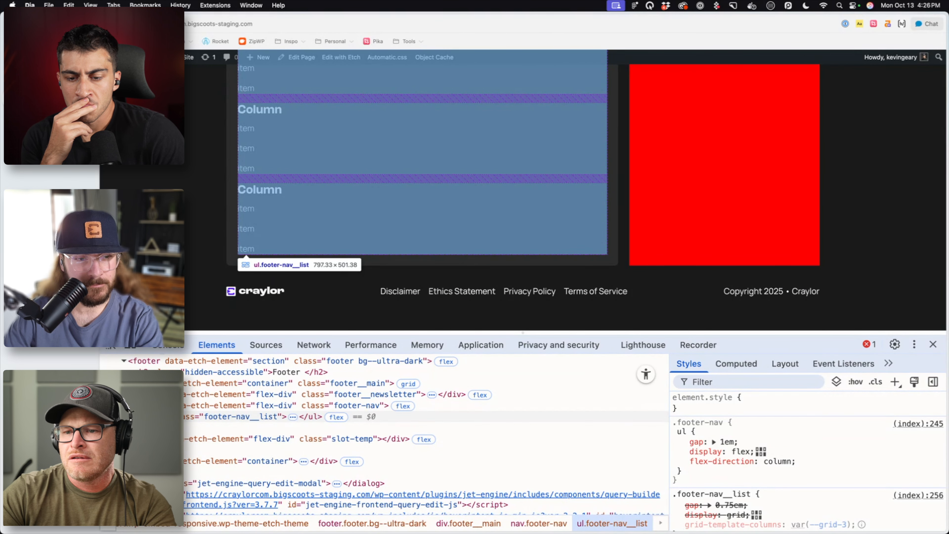
{"action": "left_click", "coordinate": [150, 417]}
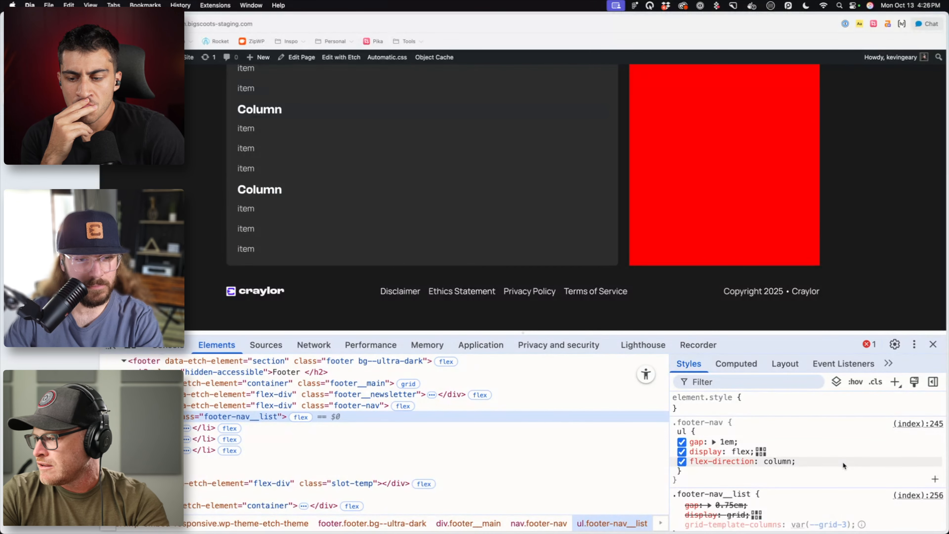
{"action": "scroll", "coordinate": [842, 461], "scroll_direction": "down", "scroll_amount": 3}
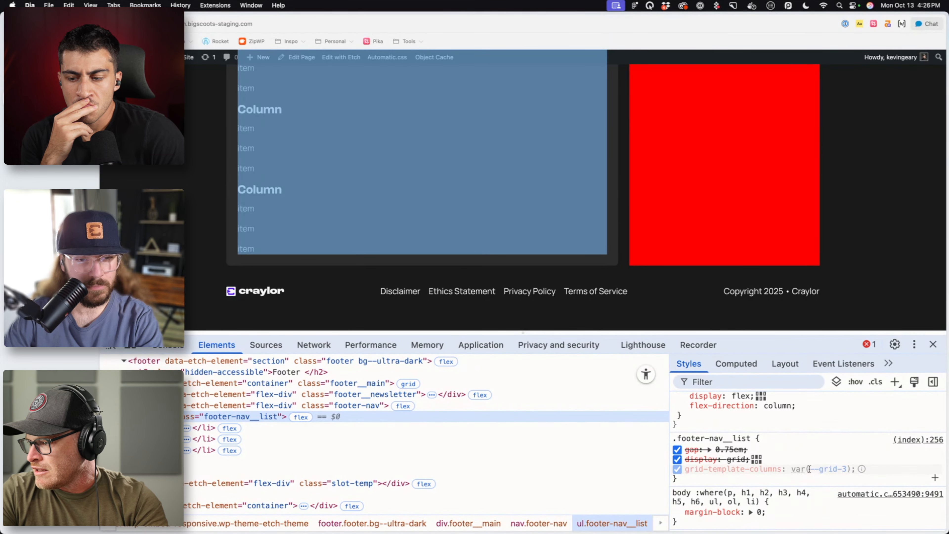
{"action": "scroll", "coordinate": [747, 457], "scroll_direction": "up", "scroll_amount": 3}
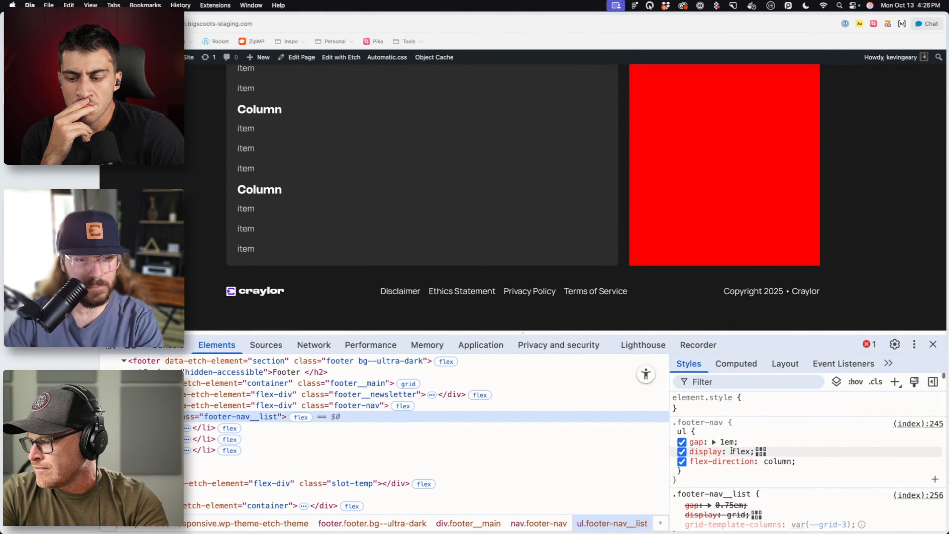
Return to the builder and delete the nested ul rule with its gap and flex declarations from .footer-nav
{"action": "key", "text": "ctrl+Tab"}
{"action": "left_click_drag", "start_coordinate": [555, 436], "coordinate": [491, 401]}
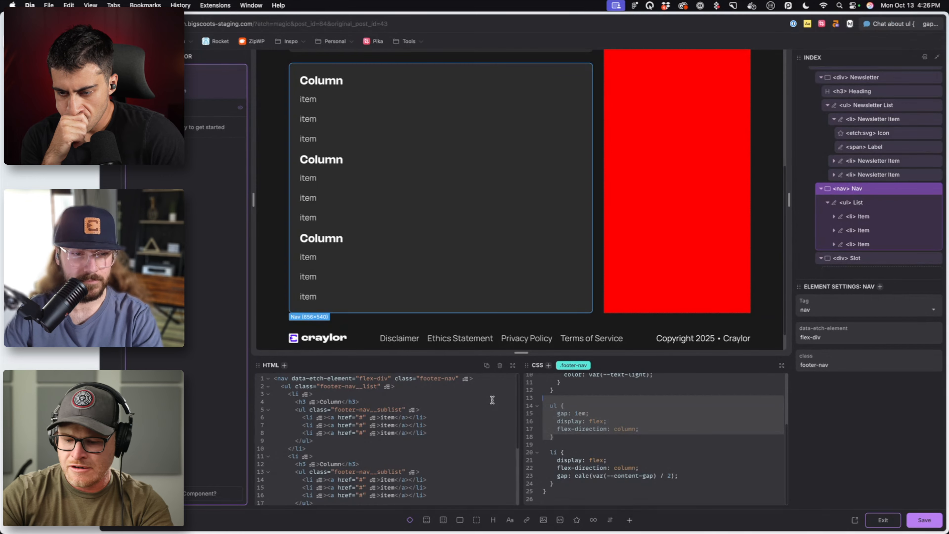
{"action": "type", "text": "]"}
{"action": "key", "text": "BackSpace"}
{"action": "key", "text": "BackSpace"}
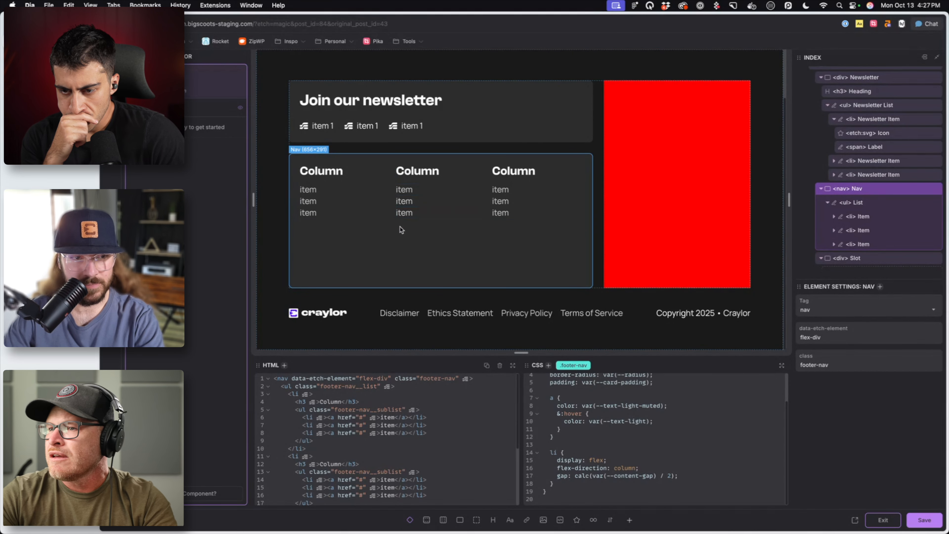
Give the column sublist's .footer-nav__sublist rule a gap of calc(var(--content-gap) / 2)
{"action": "left_click", "coordinate": [394, 201]}
{"action": "left_click", "coordinate": [573, 449]}
{"action": "type", "text": "gap: --"}
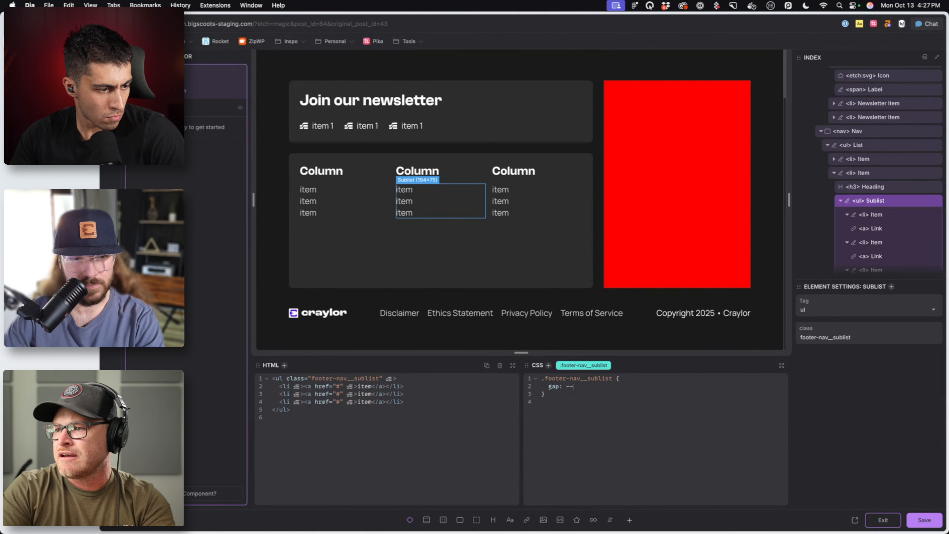
{"action": "key", "text": "BackSpace"}
{"action": "key", "text": "BackSpace"}
{"action": "type", "text": "calc(var(--content-gap) / 2);"}
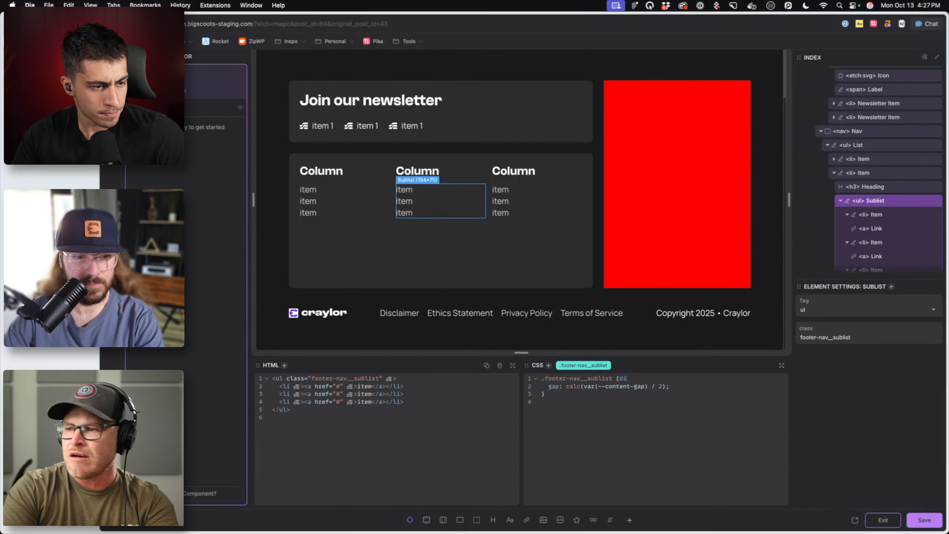
Add display: flex and flex-direction: column above the gap in .footer-nav__sublist
{"action": "left_click", "coordinate": [634, 376]}
{"action": "type", "text": "displa"}
{"action": "key", "text": "BackSpace"}
{"action": "key", "text": "BackSpace"}
{"action": "key", "text": "BackSpace"}
{"action": "key", "text": "BackSpace"}
{"action": "key", "text": "BackSpace"}
{"action": "key", "text": "BackSpace"}
{"action": "key", "text": "Return"}
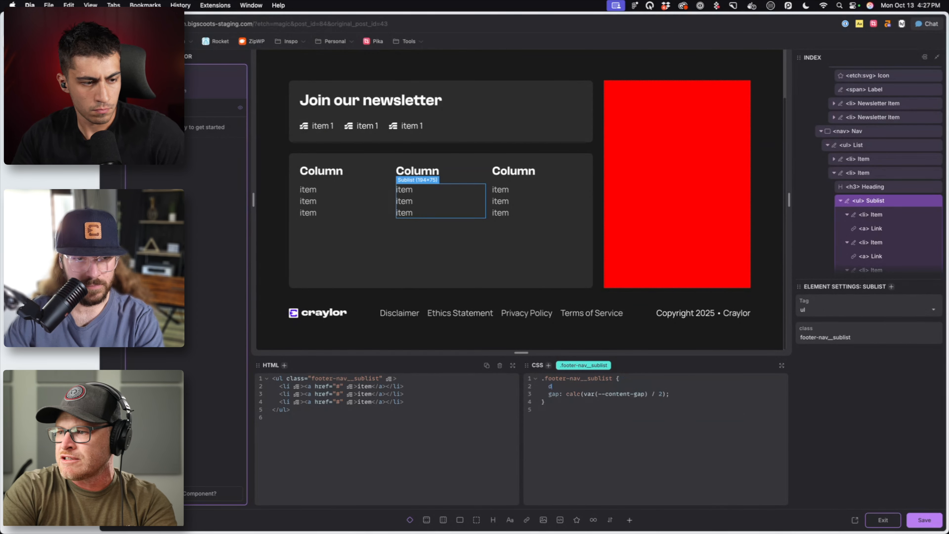
{"action": "type", "text": "display: fle"}
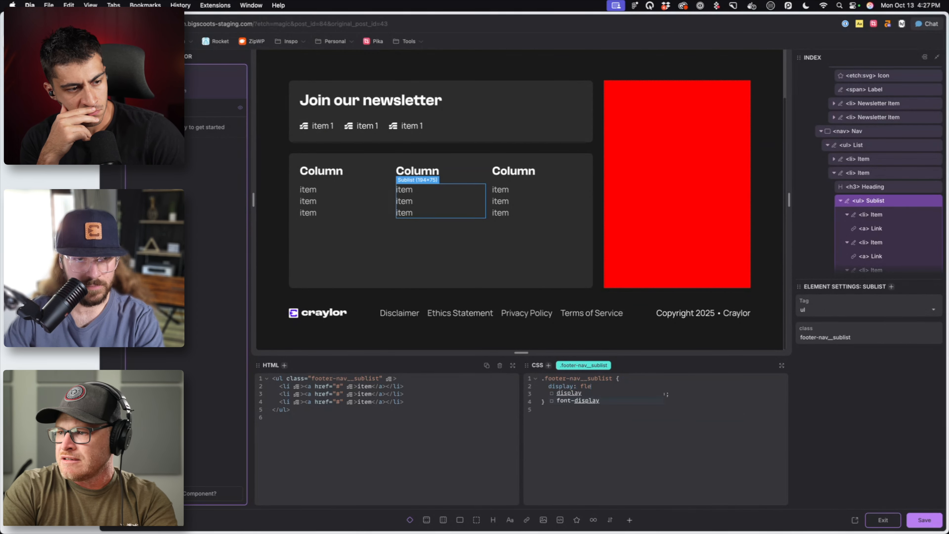
{"action": "type", "text": "x;"}
{"action": "key", "text": "Return"}
{"action": "type", "text": "flex-direction: column;"}
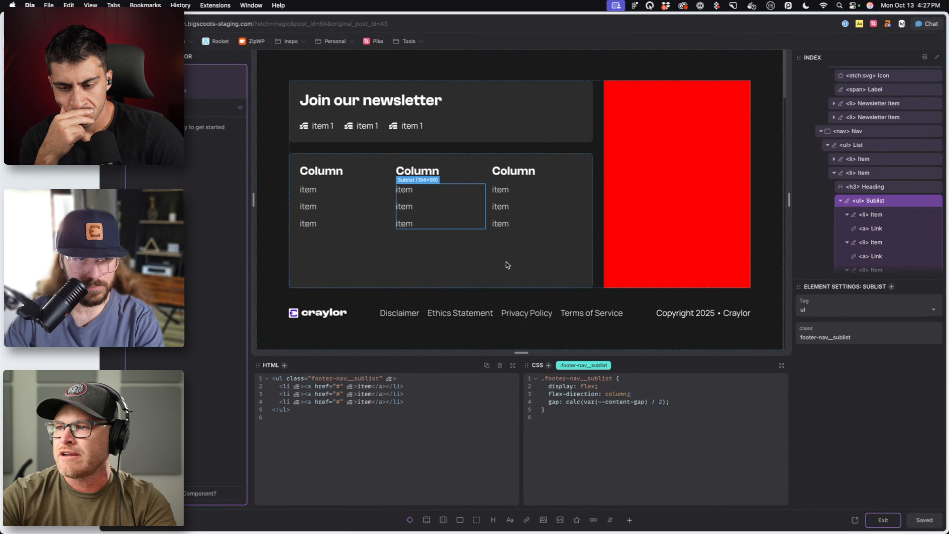
Switch to Figma and examine the auto layout of the Company column in the footer design
{"action": "left_click", "coordinate": [440, 250]}
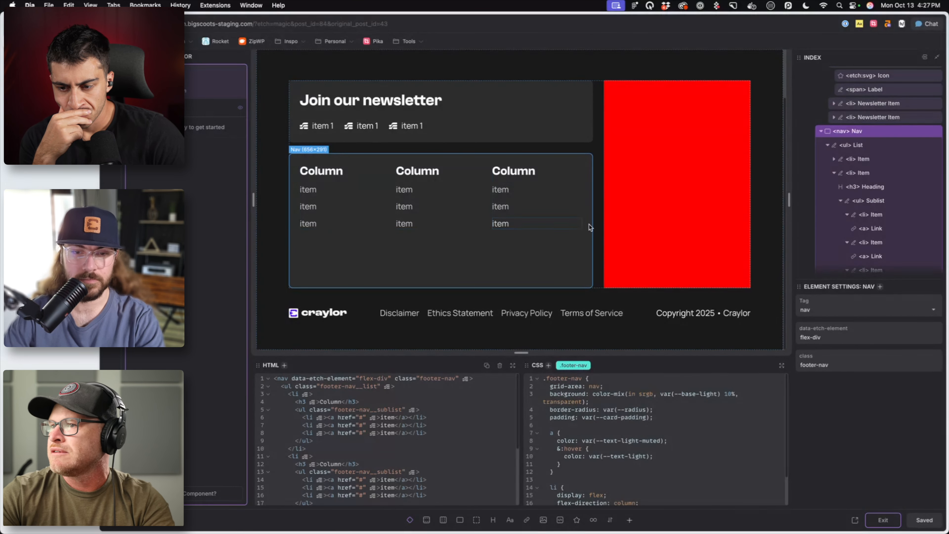
{"action": "mouse_move", "coordinate": [305, 523]}
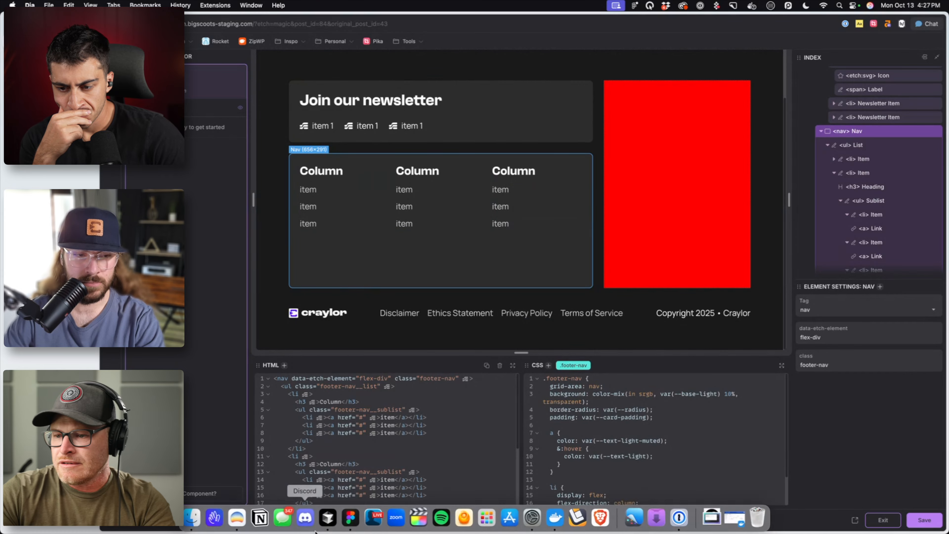
{"action": "left_click", "coordinate": [350, 518]}
{"action": "scroll", "coordinate": [526, 250], "scroll_direction": "down", "scroll_amount": 2}
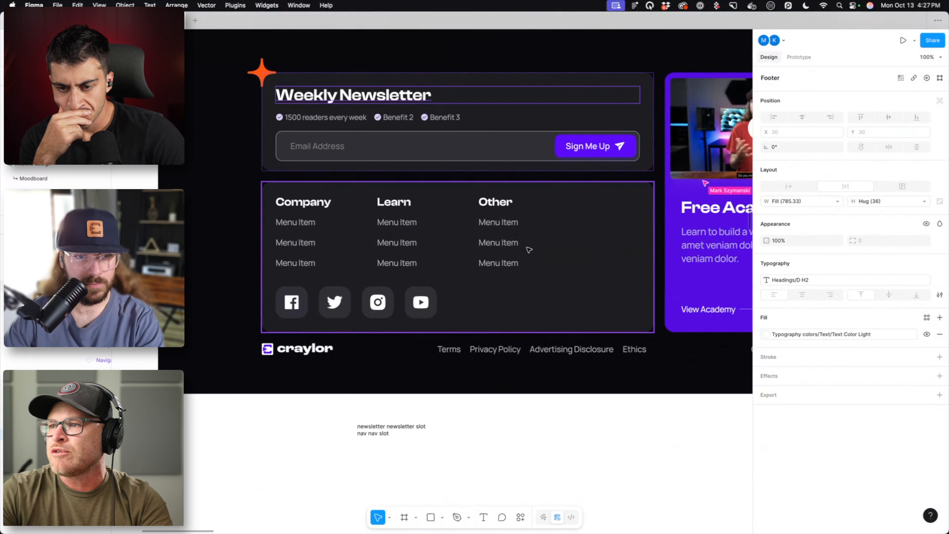
{"action": "scroll", "coordinate": [525, 250], "scroll_direction": "up", "scroll_amount": 2}
{"action": "double_click", "coordinate": [305, 239]}
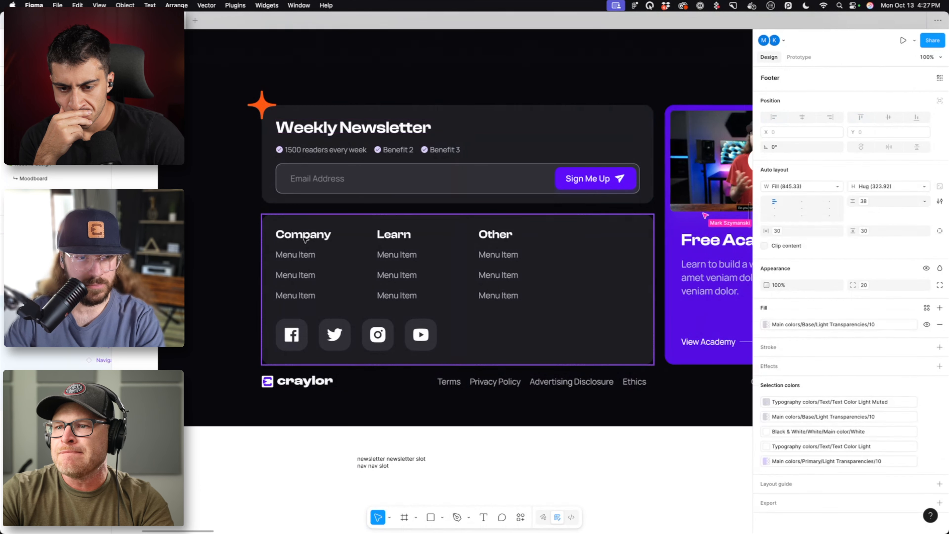
{"action": "double_click", "coordinate": [305, 239]}
{"action": "left_click", "coordinate": [421, 264]}
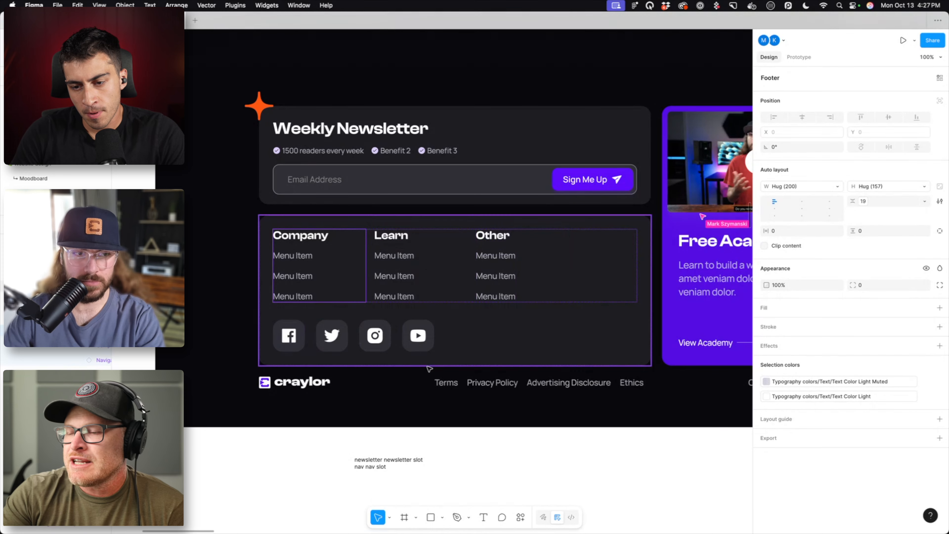
Compare the built footer in the browser with the Figma design's social icons and Free Academy card, finishing in the builder
{"action": "mouse_move", "coordinate": [259, 530]}
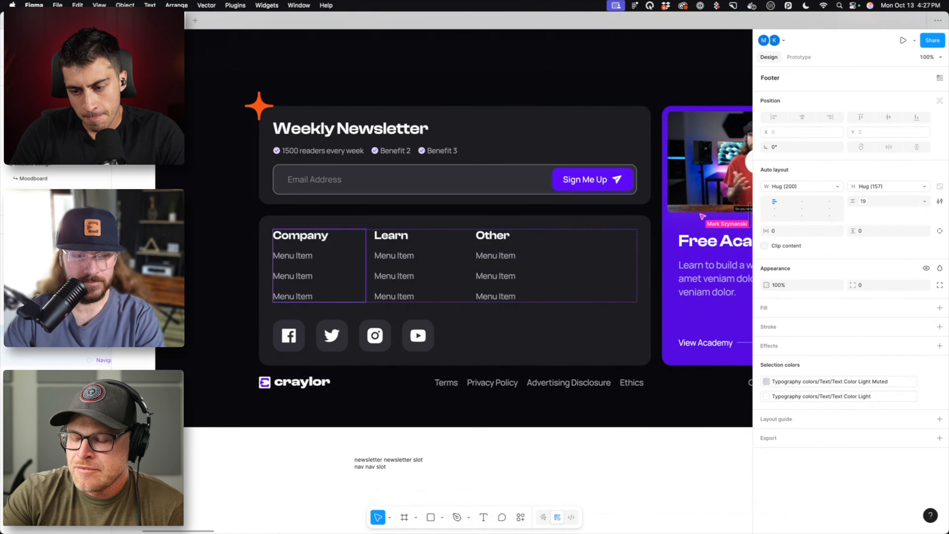
{"action": "left_click", "coordinate": [240, 520]}
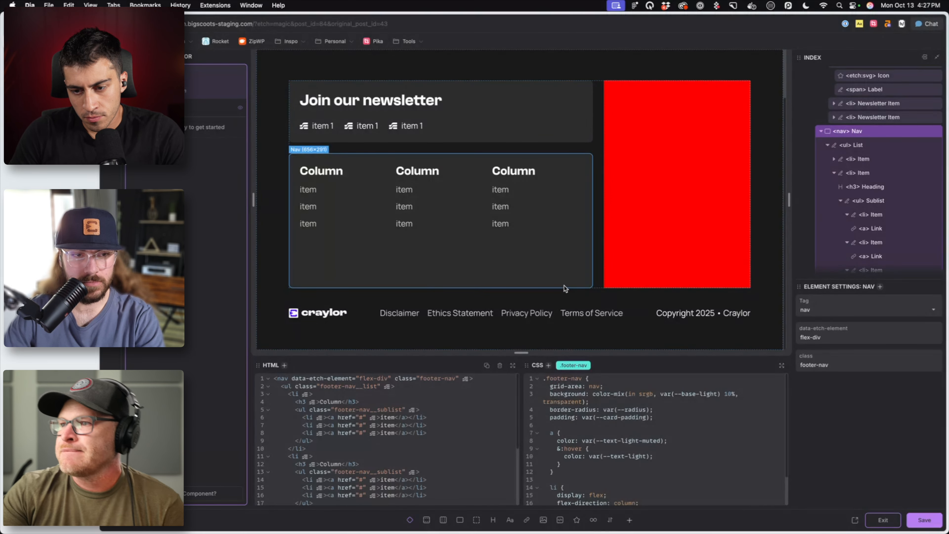
{"action": "key", "text": "super+Tab"}
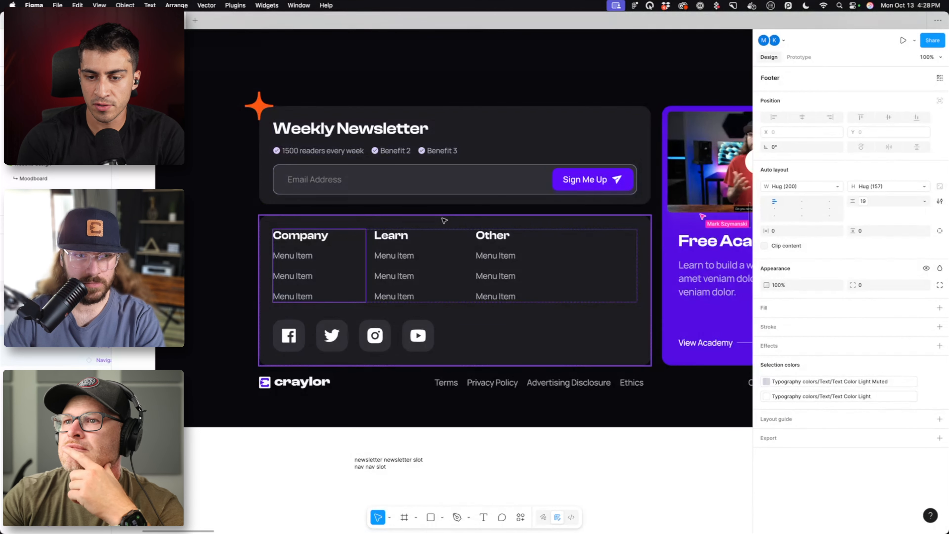
{"action": "scroll", "coordinate": [445, 220], "scroll_direction": "right", "scroll_amount": 5}
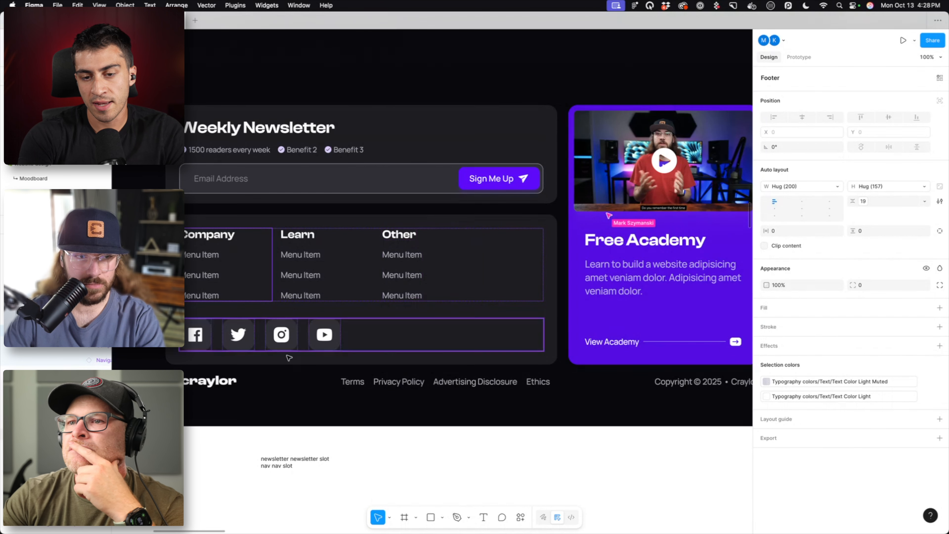
{"action": "scroll", "coordinate": [208, 70], "scroll_direction": "left", "scroll_amount": 4}
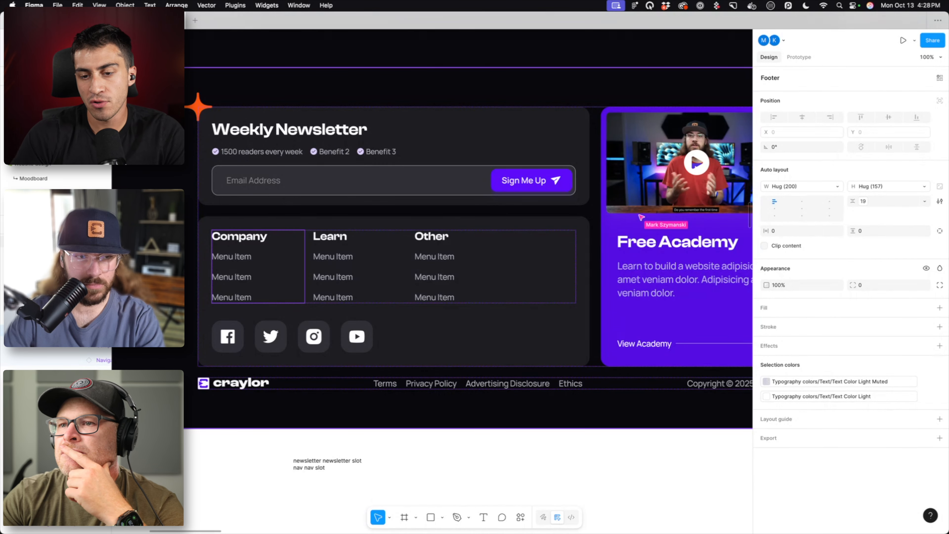
{"action": "left_click", "coordinate": [237, 518]}
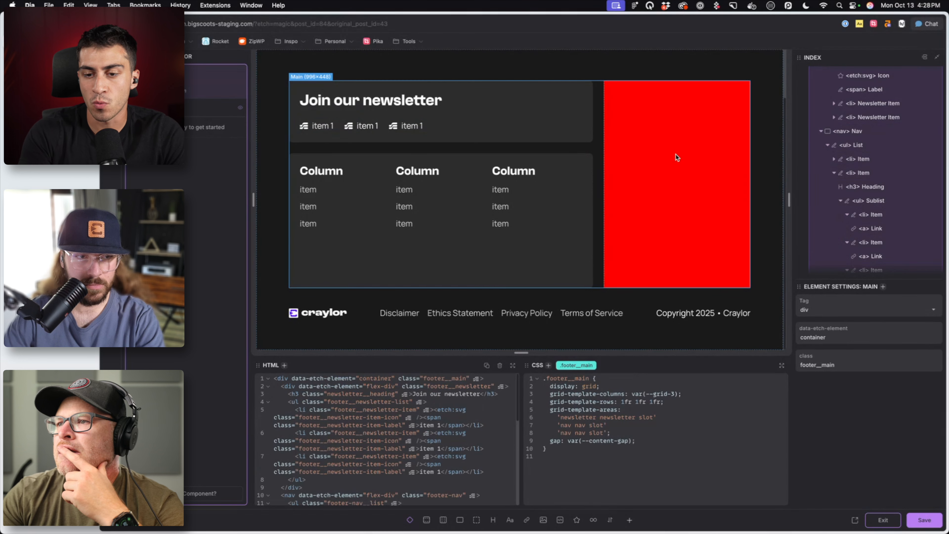
Insert an empty flex div directly after the newsletter heading
{"action": "left_click", "coordinate": [463, 107]}
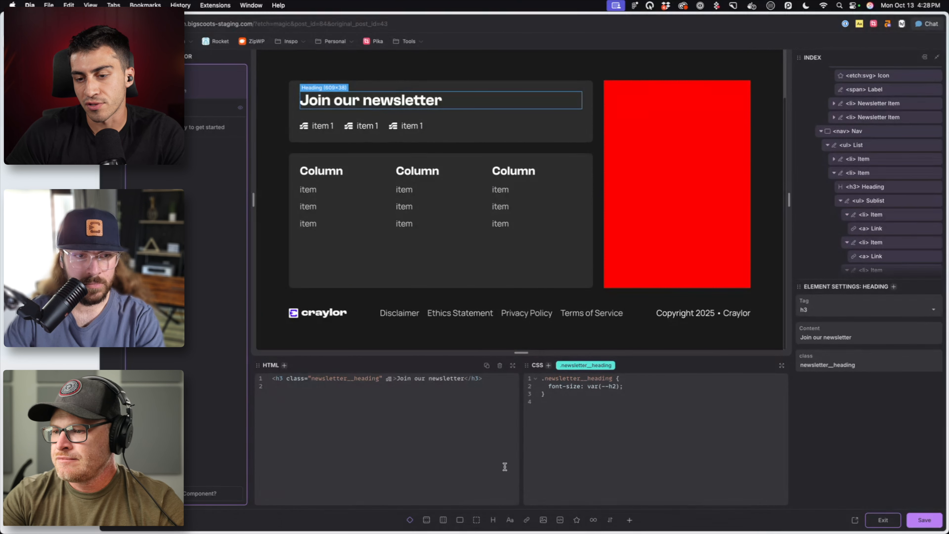
{"action": "left_click", "coordinate": [461, 519]}
Set grid-template-rows in .footer__main to 1fr 1.5fr, giving the footer grid two rows
{"action": "left_click", "coordinate": [598, 175]}
{"action": "left_click", "coordinate": [639, 402]}
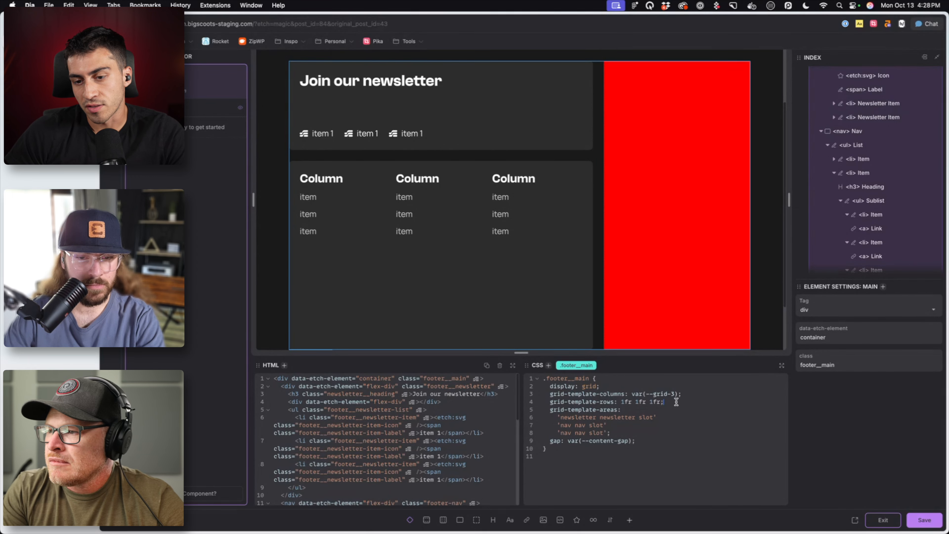
{"action": "key", "text": "BackSpace"}
{"action": "key", "text": "BackSpace"}
{"action": "key", "text": "BackSpace"}
{"action": "key", "text": "BackSpace"}
{"action": "key", "text": "BackSpace"}
{"action": "key", "text": "BackSpace"}
{"action": "key", "text": "BackSpace"}
{"action": "type", "text": ".5fr"}
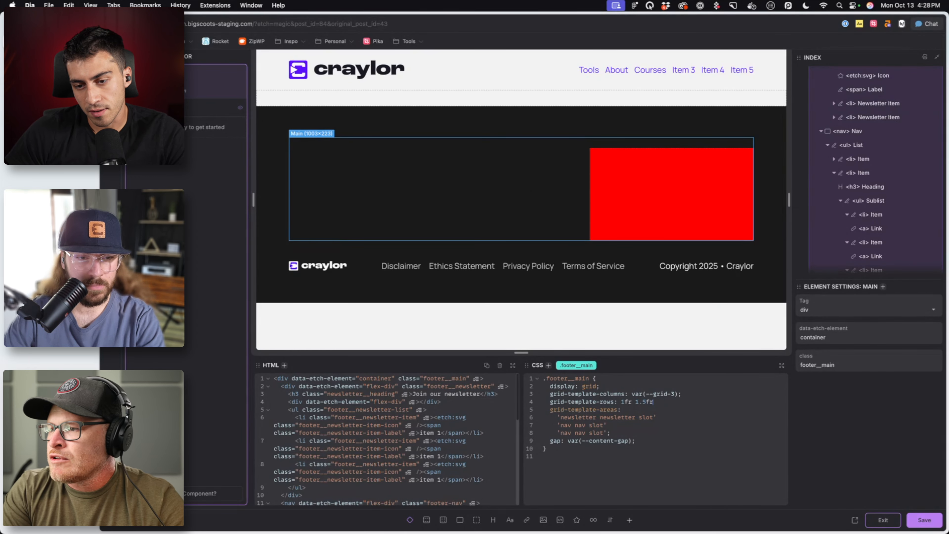
{"action": "type", "text": ";"}
Remove the third 'nav nav slot' row from grid-template-areas in .footer__main and end the remaining second row with a semicolon
{"action": "scroll", "coordinate": [623, 334], "scroll_direction": "down", "scroll_amount": 3}
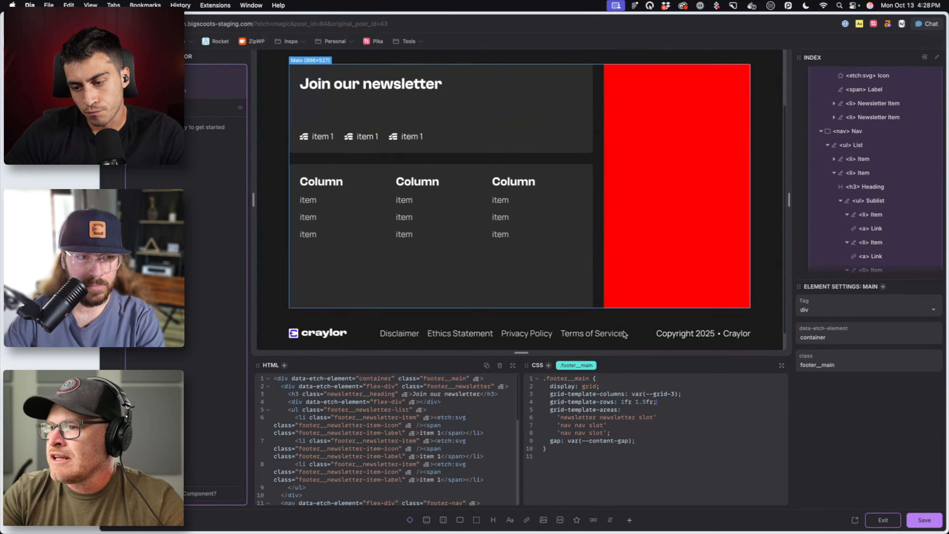
{"action": "scroll", "coordinate": [623, 334], "scroll_direction": "down", "scroll_amount": 1}
{"action": "left_click_drag", "start_coordinate": [640, 431], "coordinate": [542, 432]}
{"action": "key", "text": "BackSpace"}
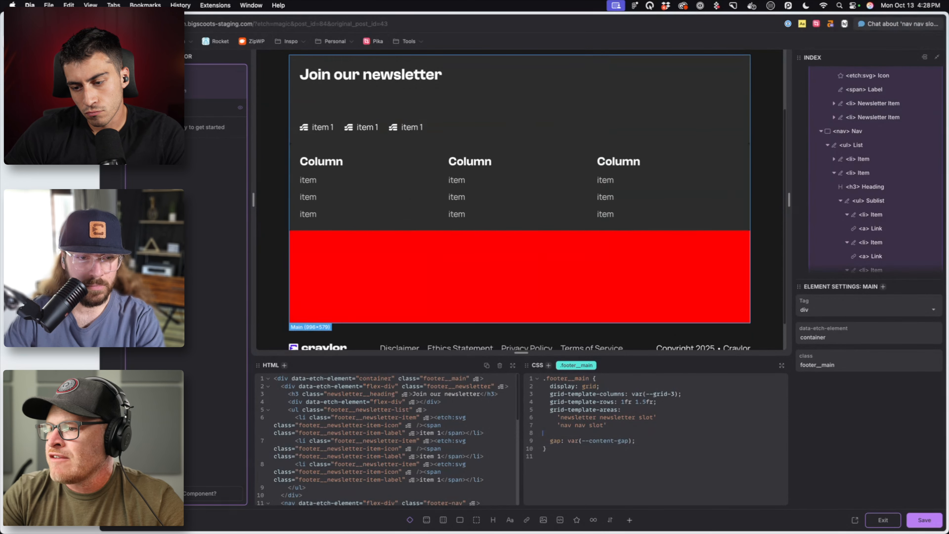
{"action": "key", "text": "BackSpace"}
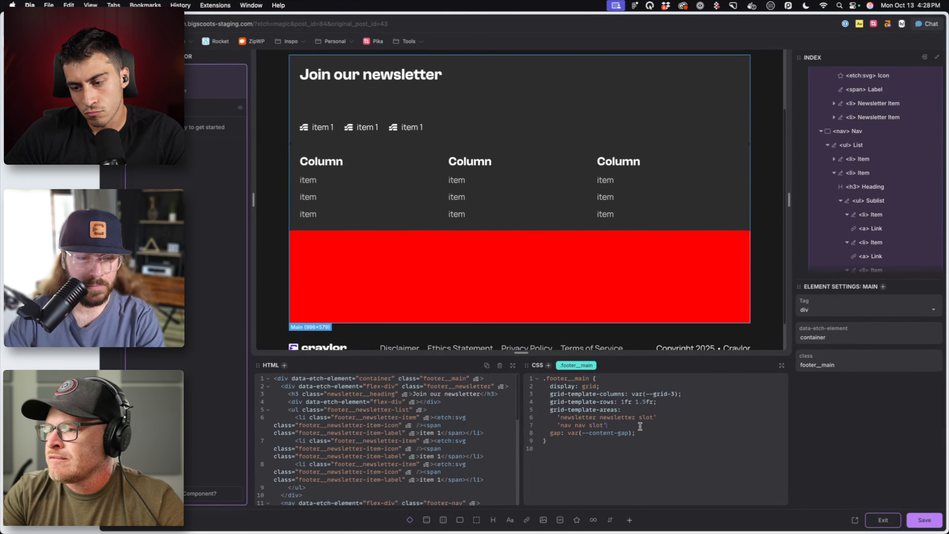
{"action": "type", "text": ";"}
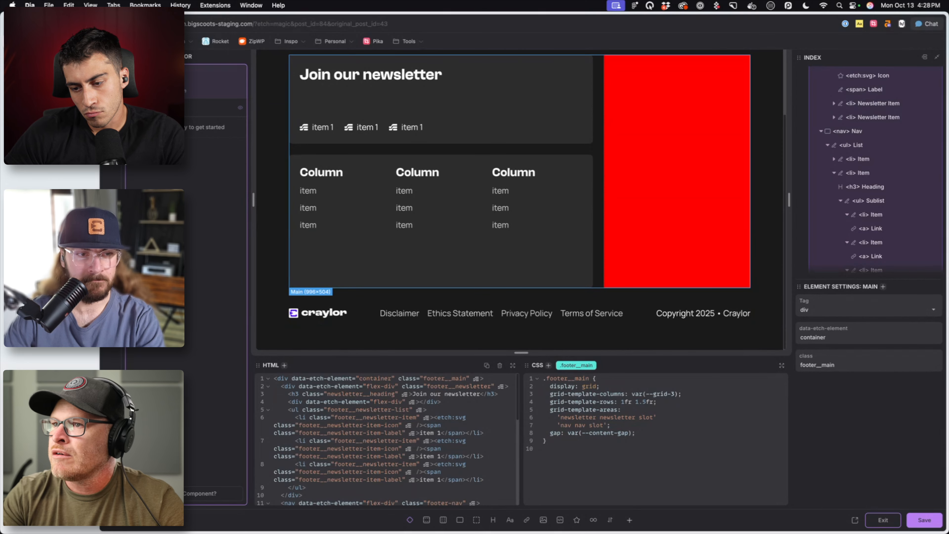
Inspect the empty flex div, the newsletter list and the grid row and area definitions of .footer__main
{"action": "left_click", "coordinate": [373, 102]}
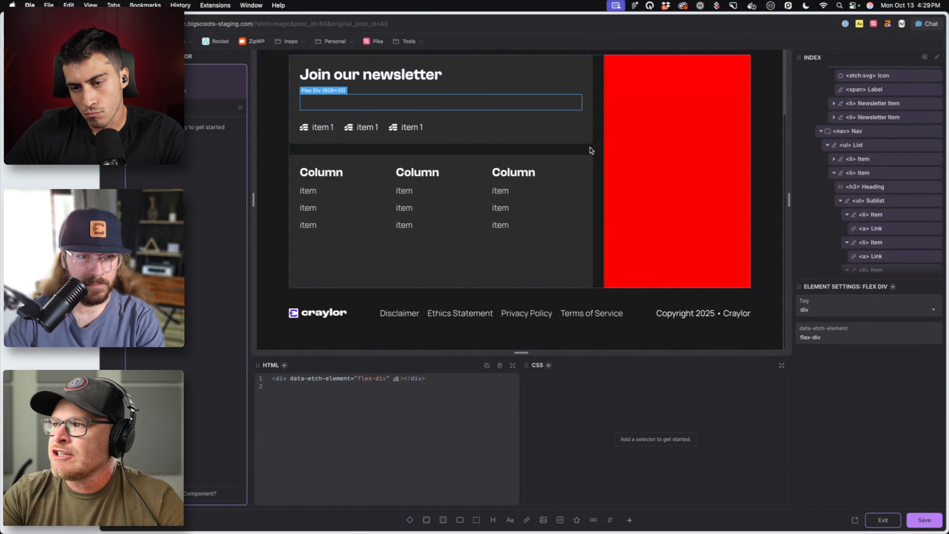
{"action": "left_click", "coordinate": [601, 155]}
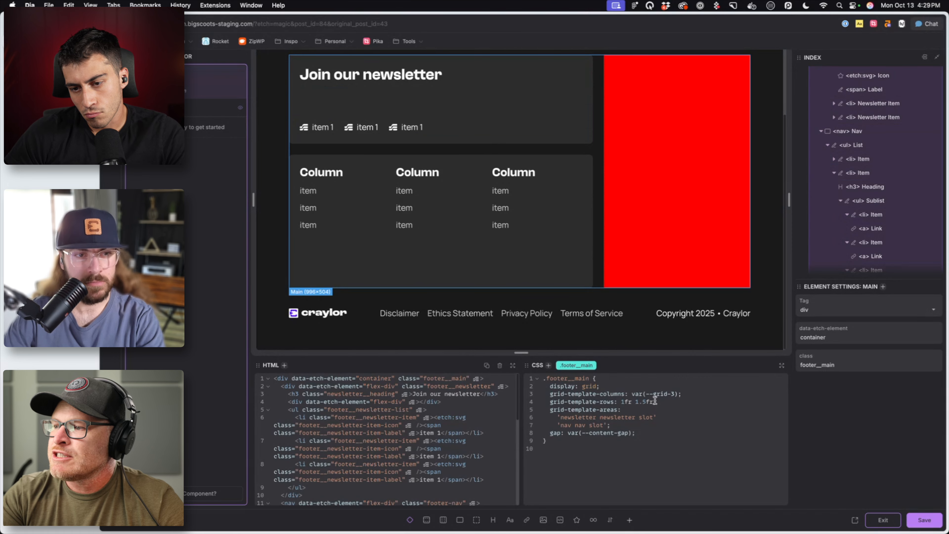
{"action": "left_click_drag", "start_coordinate": [653, 401], "coordinate": [634, 401]}
{"action": "left_click", "coordinate": [629, 426]}
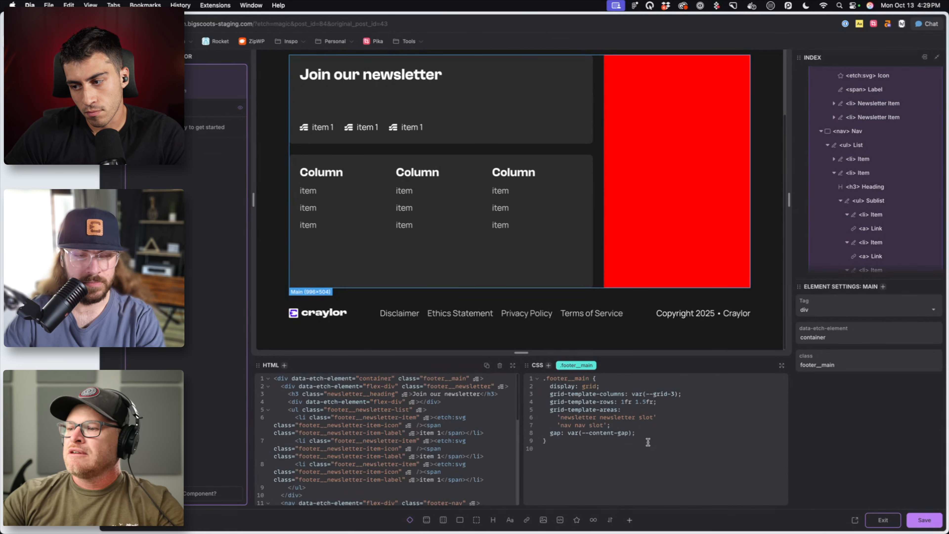
{"action": "double_click", "coordinate": [644, 402]}
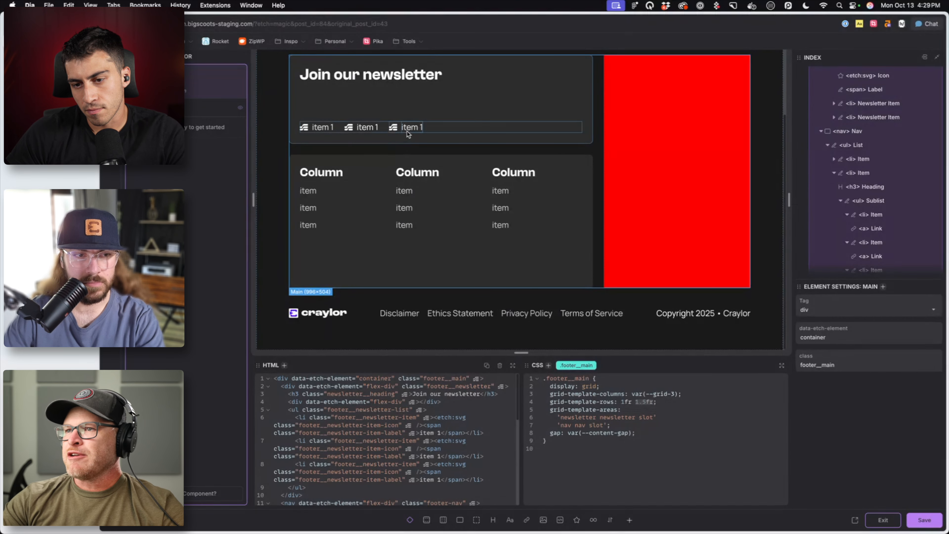
{"action": "left_click", "coordinate": [387, 128]}
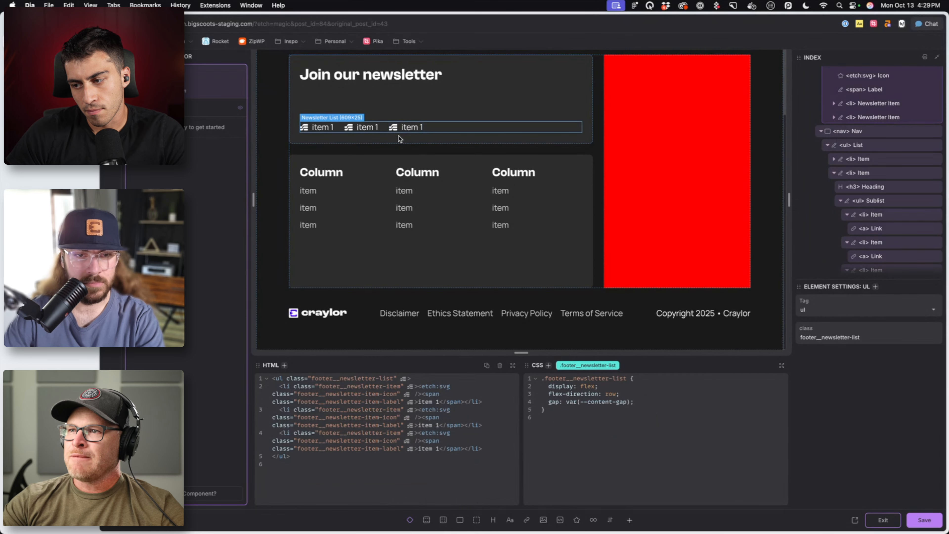
{"action": "left_click", "coordinate": [401, 154]}
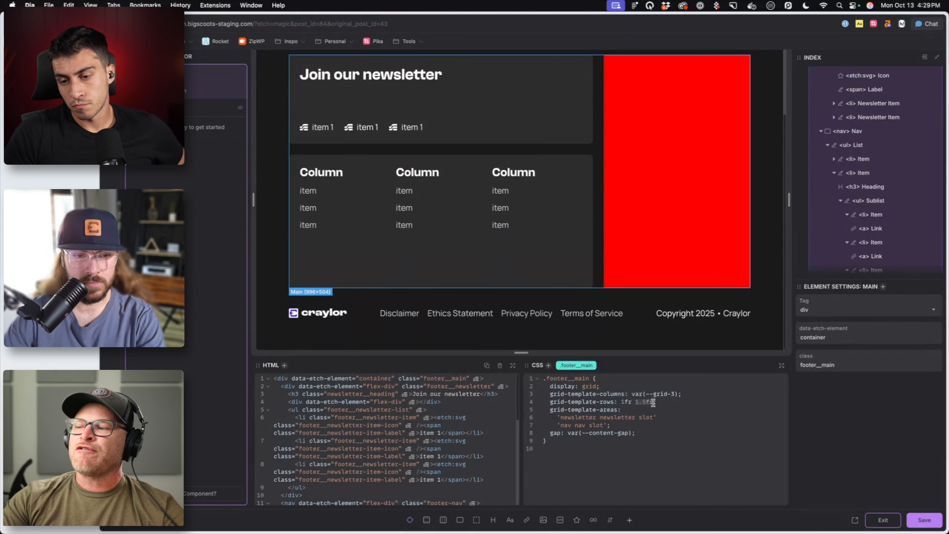
{"action": "double_click", "coordinate": [639, 403]}
{"action": "left_click", "coordinate": [573, 390]}
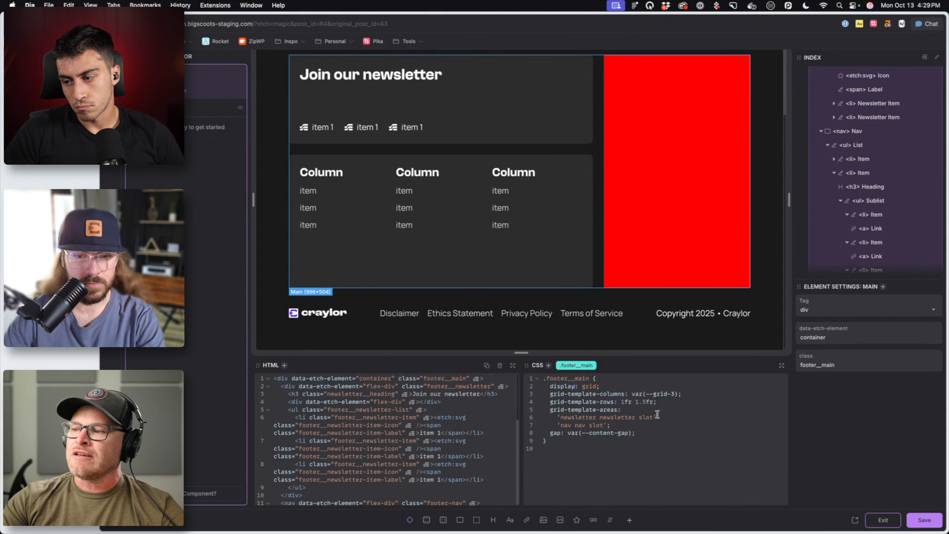
{"action": "left_click_drag", "start_coordinate": [635, 402], "coordinate": [646, 402]}
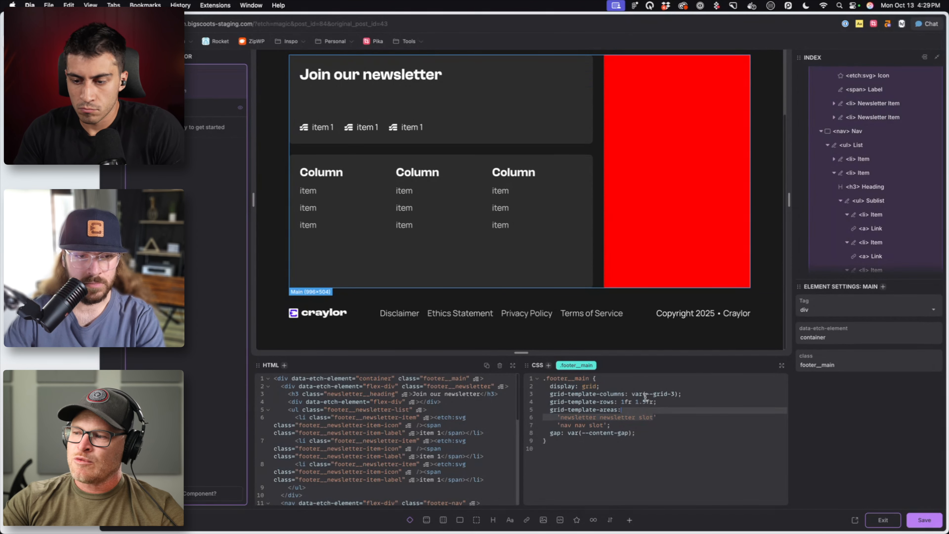
{"action": "left_click", "coordinate": [647, 401]}
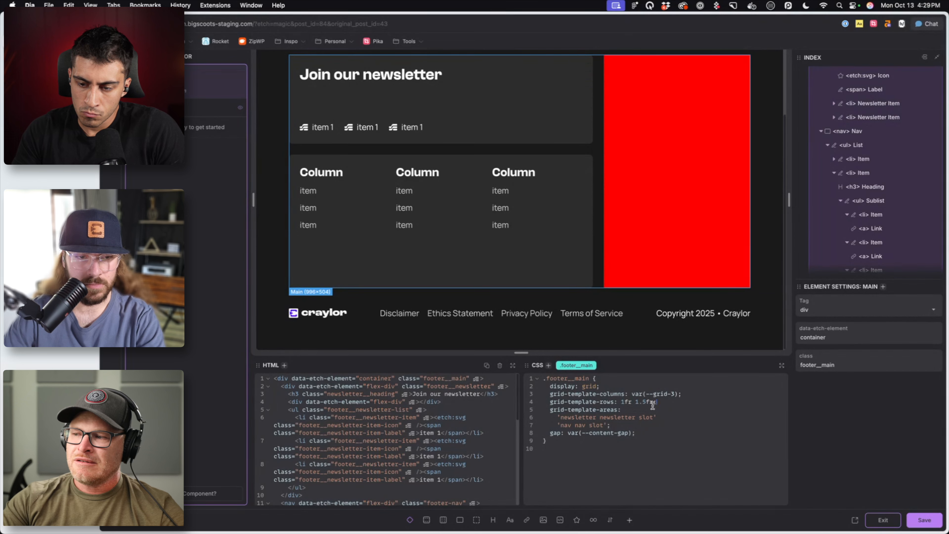
{"action": "left_click", "coordinate": [646, 424]}
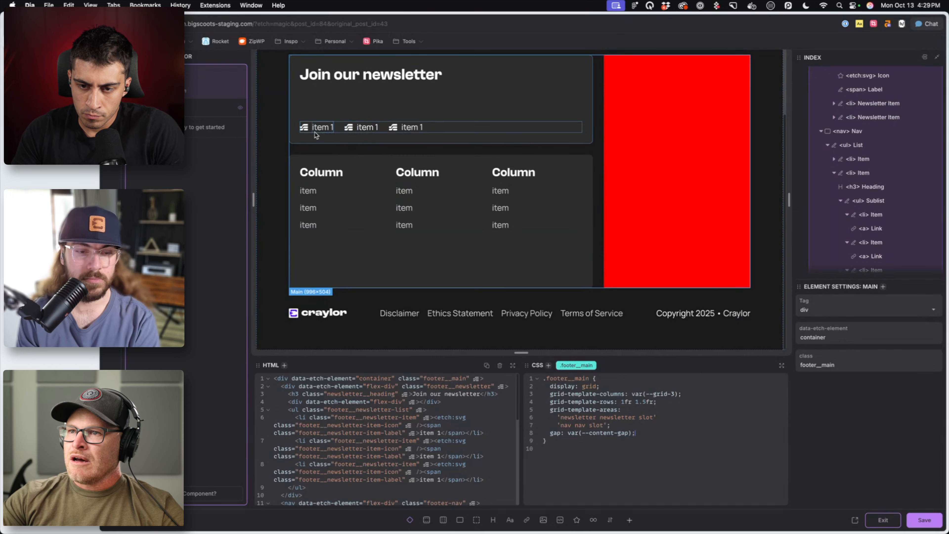
Replace the first newsletter item's icon with checkmark-circle-16-filled-1.svg from the media library and strip its color attributes
{"action": "left_click", "coordinate": [304, 126]}
{"action": "left_click", "coordinate": [839, 316]}
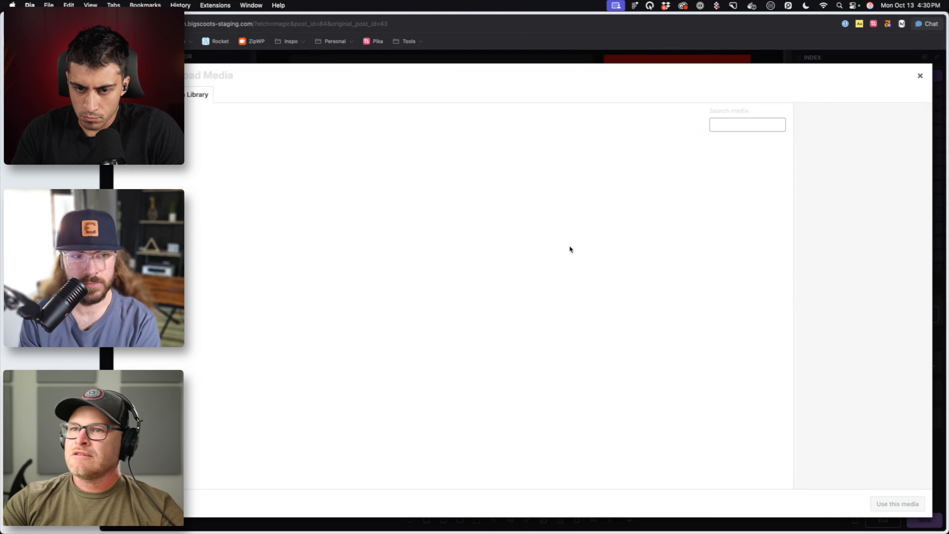
{"action": "left_click", "coordinate": [179, 187]}
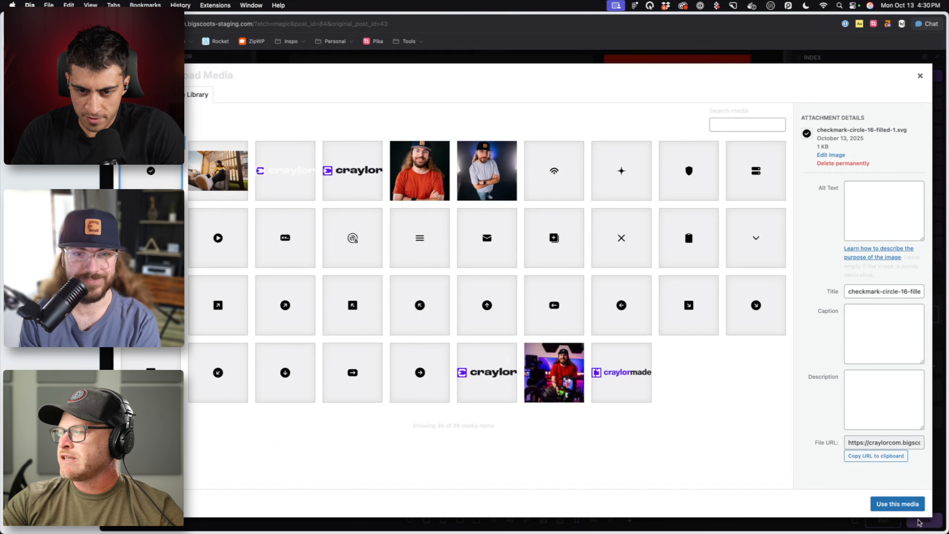
{"action": "left_click", "coordinate": [908, 509]}
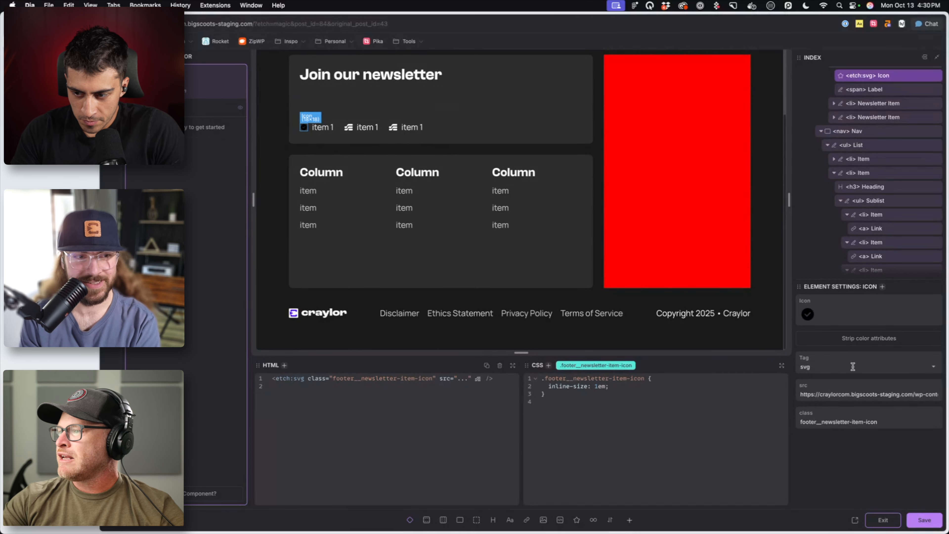
{"action": "left_click", "coordinate": [868, 338]}
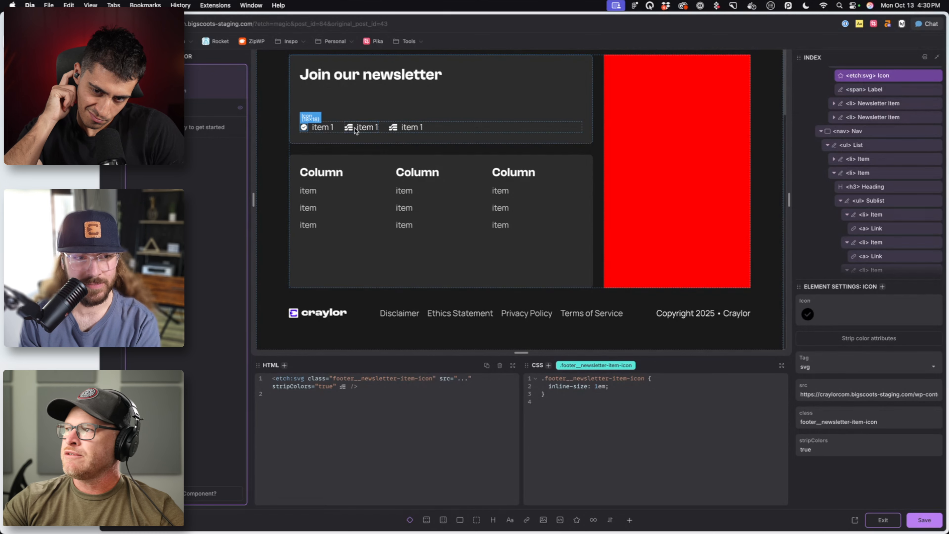
Delete the second and third newsletter items and duplicate the first item twice in their place
{"action": "scroll", "coordinate": [896, 179], "scroll_direction": "up", "scroll_amount": 3}
{"action": "left_click", "coordinate": [934, 189]}
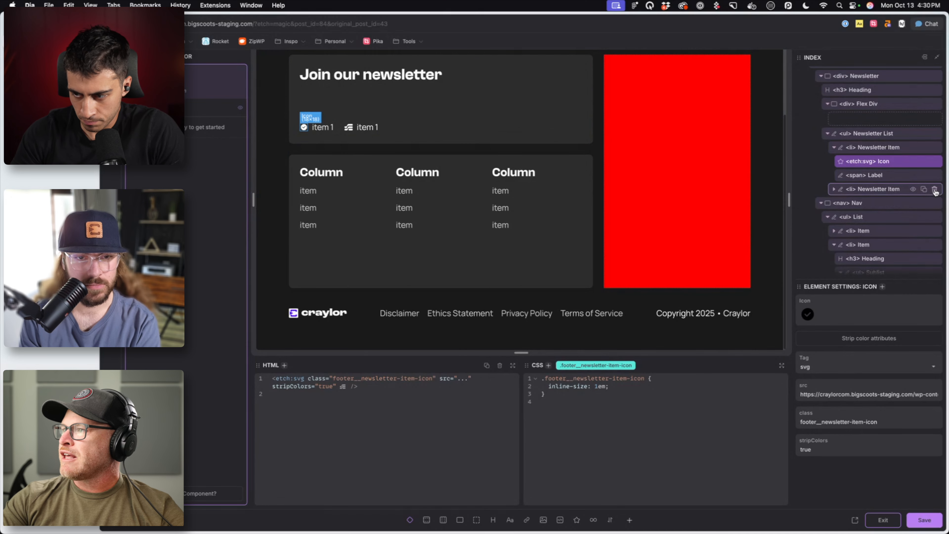
{"action": "left_click", "coordinate": [934, 189]}
{"action": "left_click", "coordinate": [923, 149]}
{"action": "left_click", "coordinate": [924, 149]}
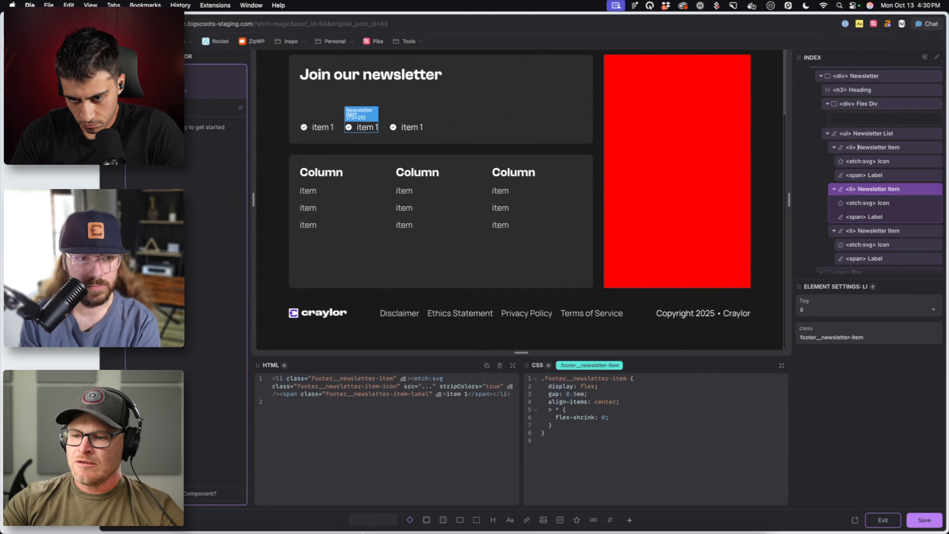
Take the first benefit text from the Figma footer and set the first newsletter item's label in Etch to "1500 readers every week"
{"action": "left_click", "coordinate": [347, 523]}
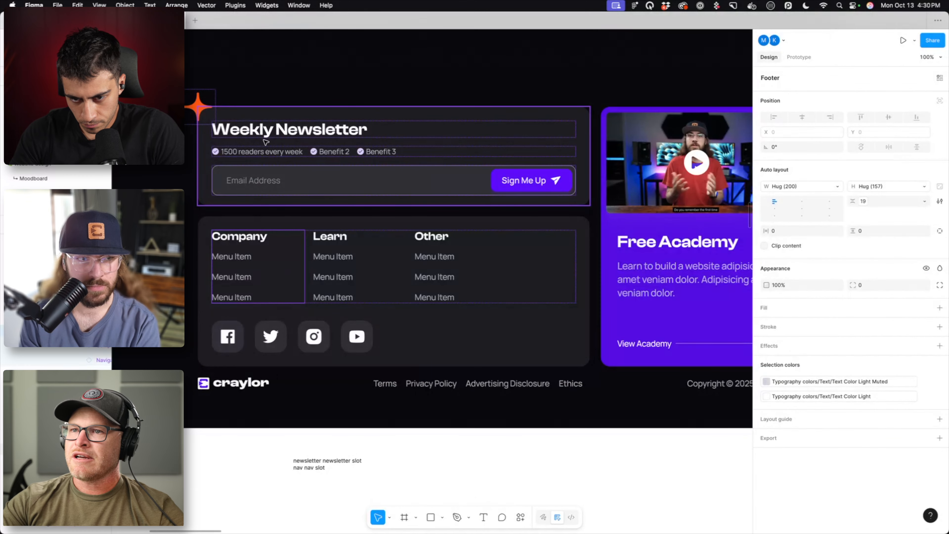
{"action": "left_click", "coordinate": [264, 152]}
{"action": "left_click", "coordinate": [264, 151]}
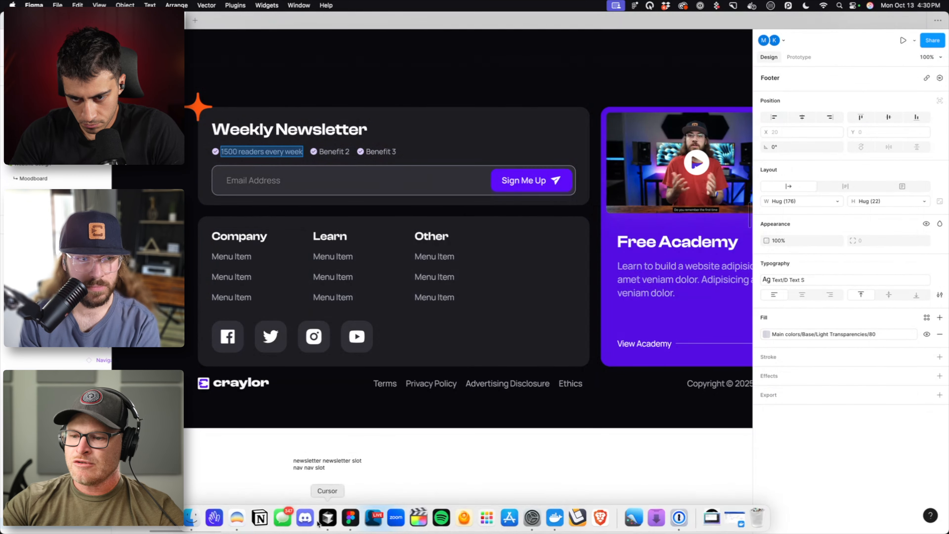
{"action": "left_click", "coordinate": [237, 519]}
{"action": "left_click", "coordinate": [328, 126]}
{"action": "type", "text": "1500 readers every week"}
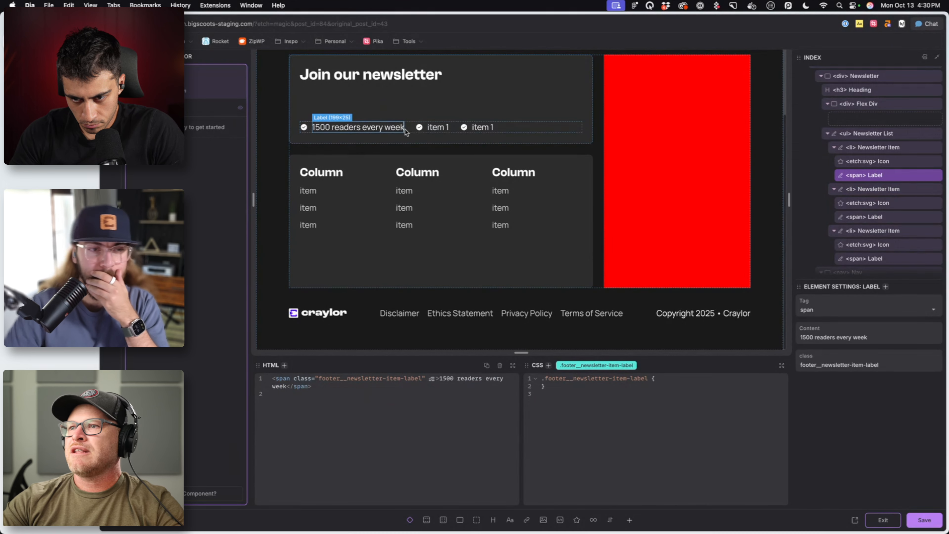
Set the second newsletter item's label to "Benefit 2" and the third item's label to "Benefit 3"
{"action": "left_click", "coordinate": [437, 126]}
{"action": "type", "text": "Benefit 2"}
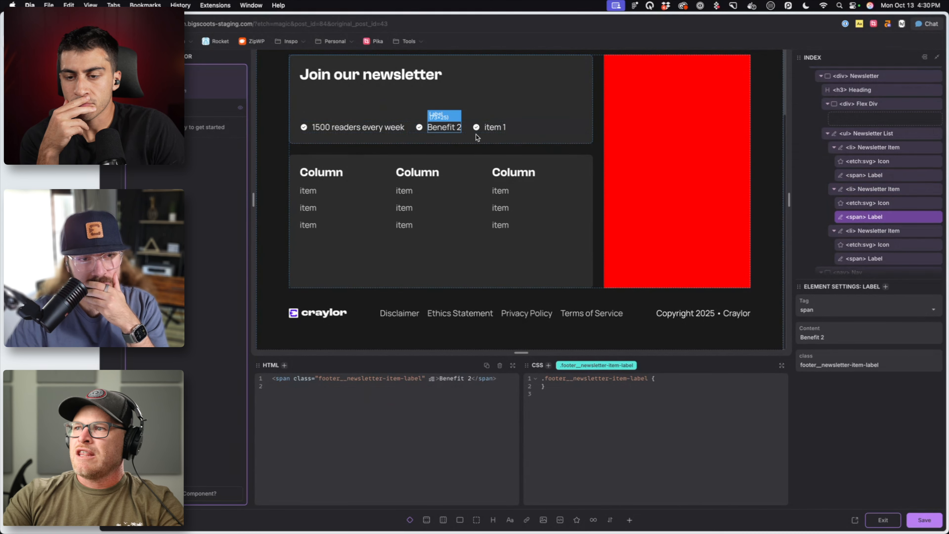
{"action": "left_click", "coordinate": [490, 128]}
{"action": "type", "text": "Benefit 3"}
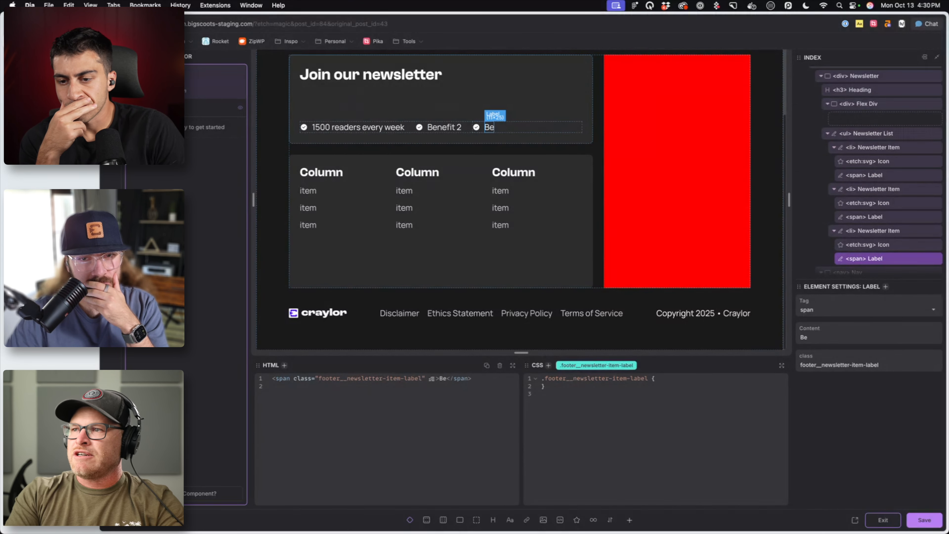
Copy the "1500 readers every week" label and paste it into the second and third newsletter items
{"action": "left_click", "coordinate": [331, 125]}
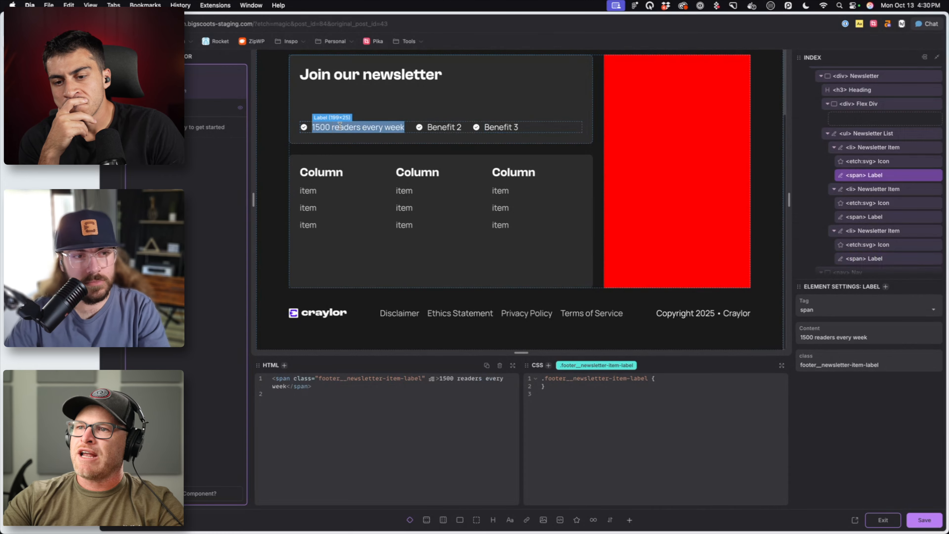
{"action": "key", "text": "super+c"}
{"action": "left_click", "coordinate": [450, 128]}
{"action": "key", "text": "super+v"}
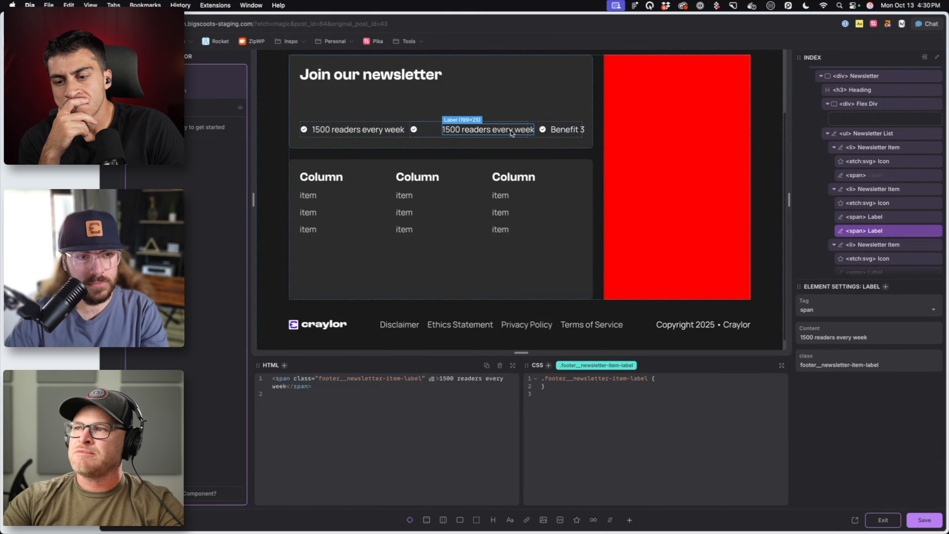
{"action": "left_click", "coordinate": [555, 134]}
{"action": "key", "text": "super+v"}
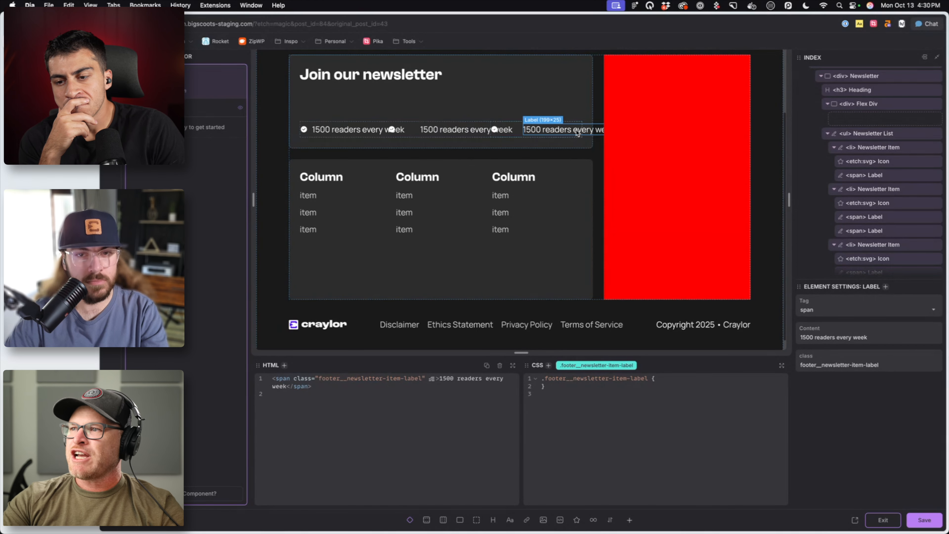
{"action": "key", "text": "super+v"}
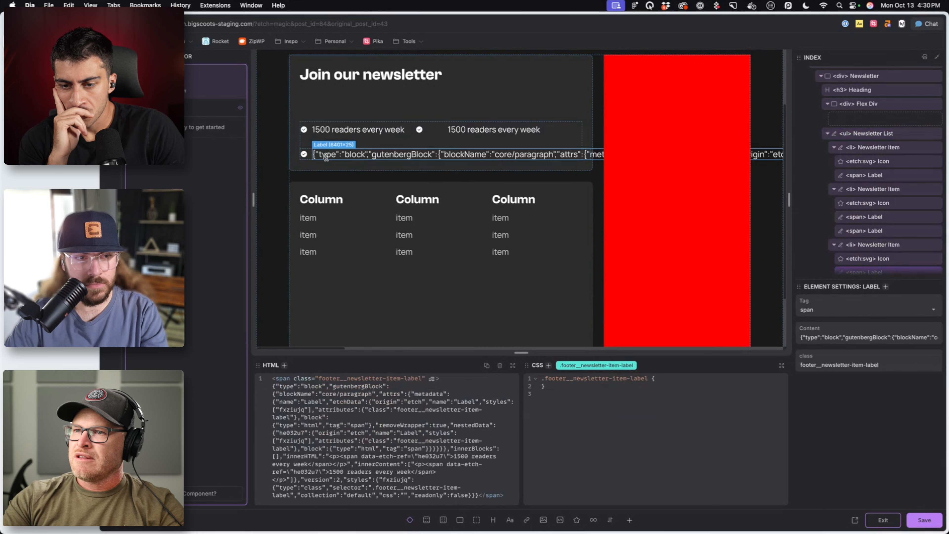
{"action": "left_click", "coordinate": [368, 140]}
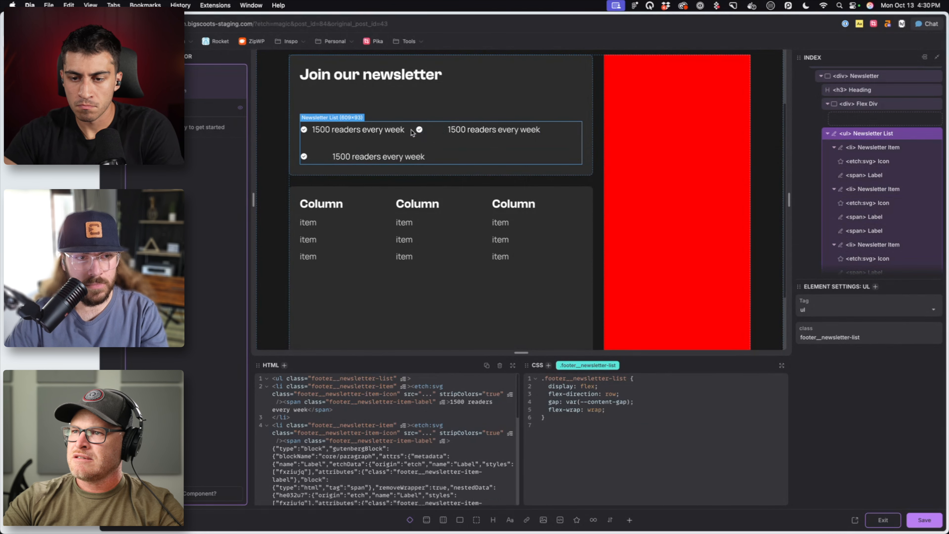
{"action": "left_click", "coordinate": [427, 133]}
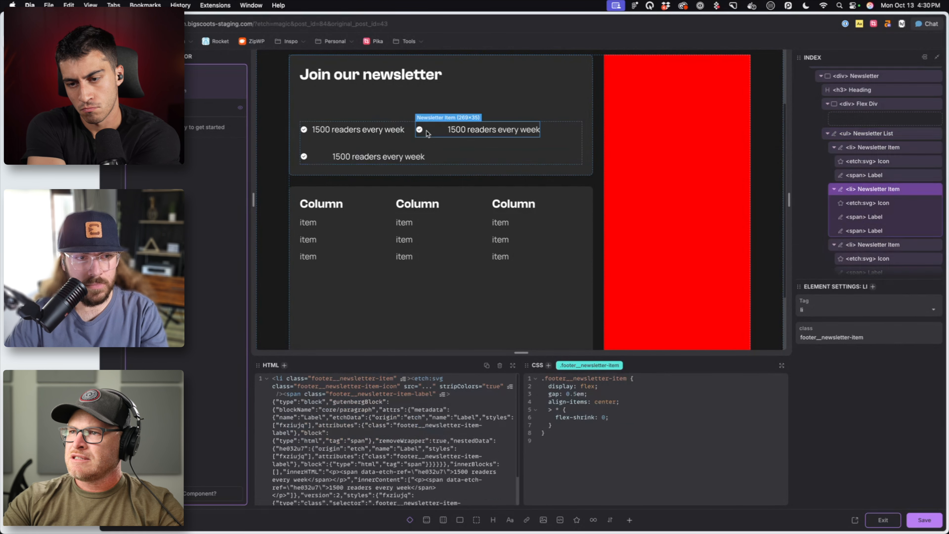
{"action": "left_click", "coordinate": [603, 394]}
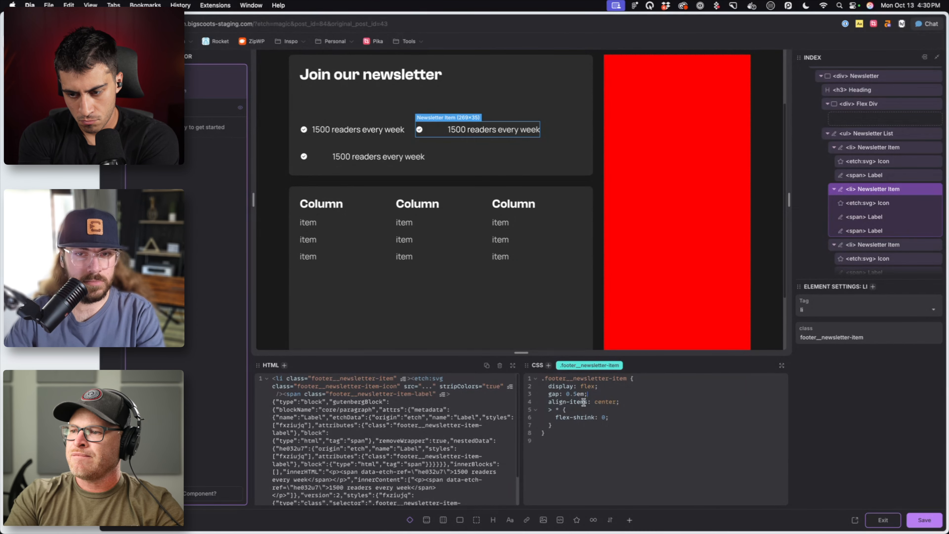
{"action": "key", "text": "Return"}
{"action": "key", "text": "BackSpace"}
{"action": "key", "text": "BackSpace"}
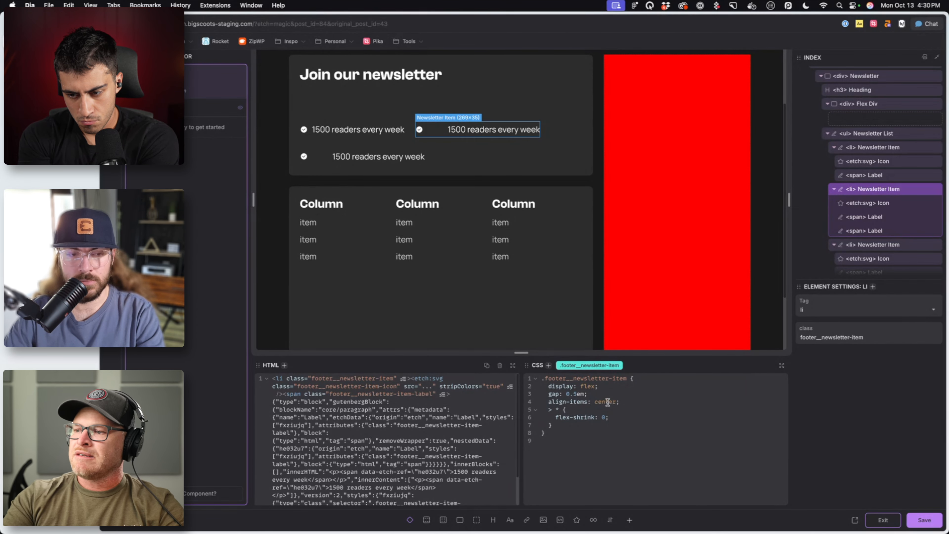
Try align-items: start on the newsletter item rule and restore it to center
{"action": "double_click", "coordinate": [609, 403]}
{"action": "type", "text": "start"}
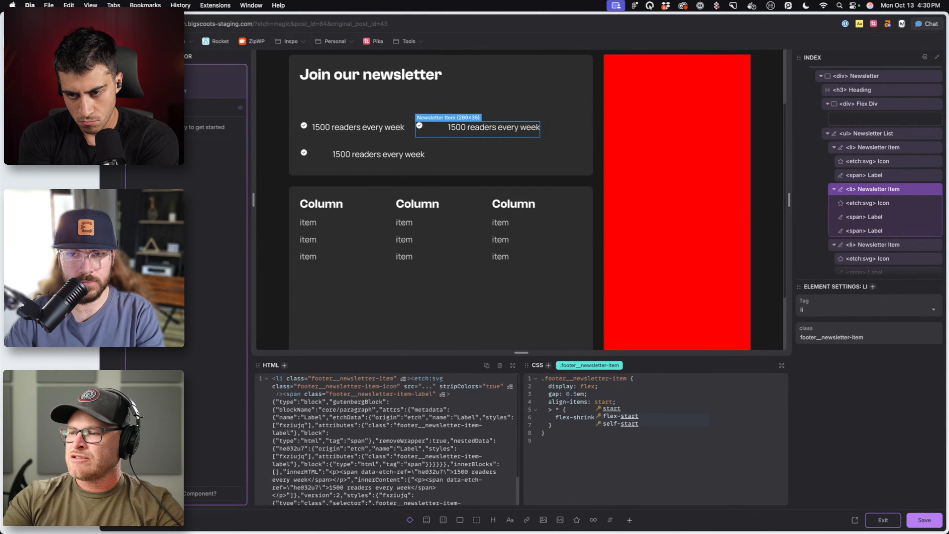
{"action": "key", "text": "BackSpace"}
{"action": "key", "text": "BackSpace"}
{"action": "key", "text": "BackSpace"}
{"action": "key", "text": "BackSpace"}
{"action": "key", "text": "BackSpace"}
{"action": "type", "text": "center"}
{"action": "key", "text": "Right"}
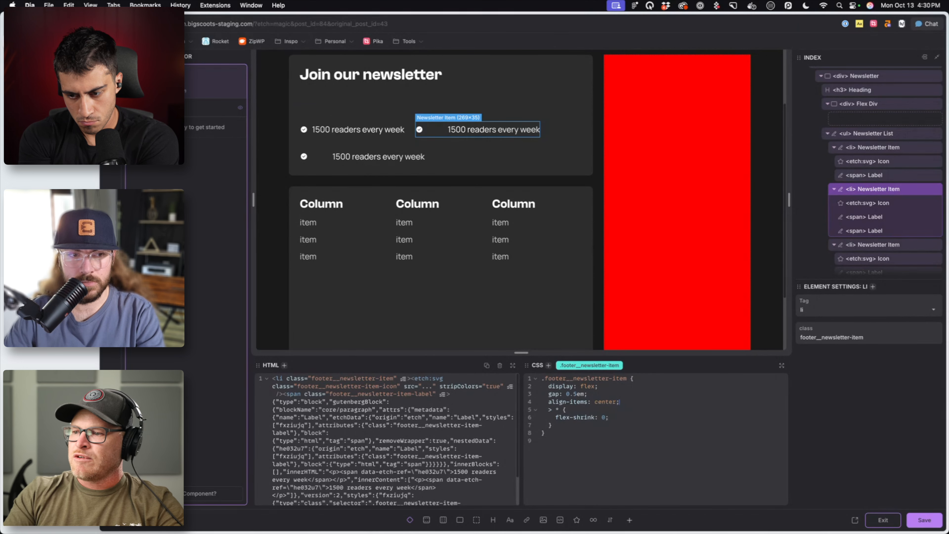
Add justify-content: start to the .footer__newsletter-item CSS rule below align-items
{"action": "key", "text": "Return"}
{"action": "type", "text": "justify"}
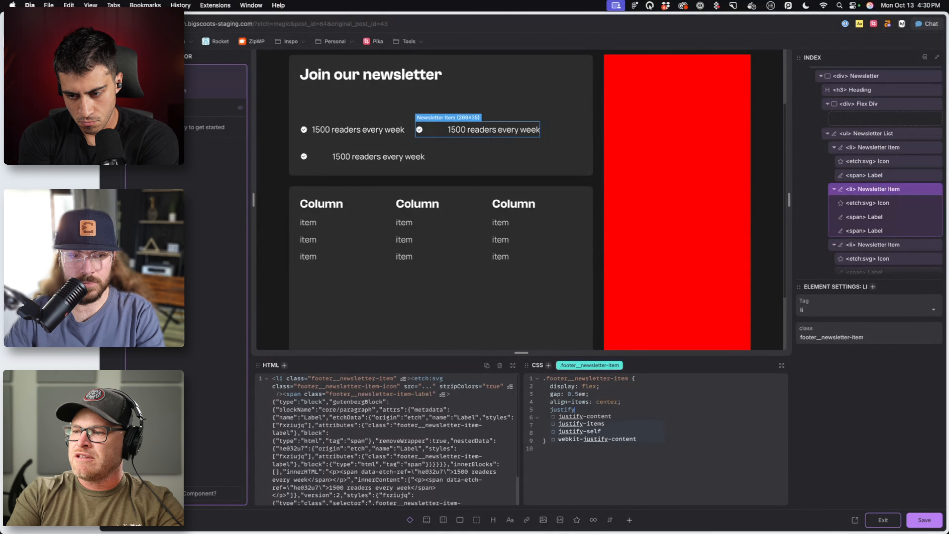
{"action": "type", "text": "-conten"}
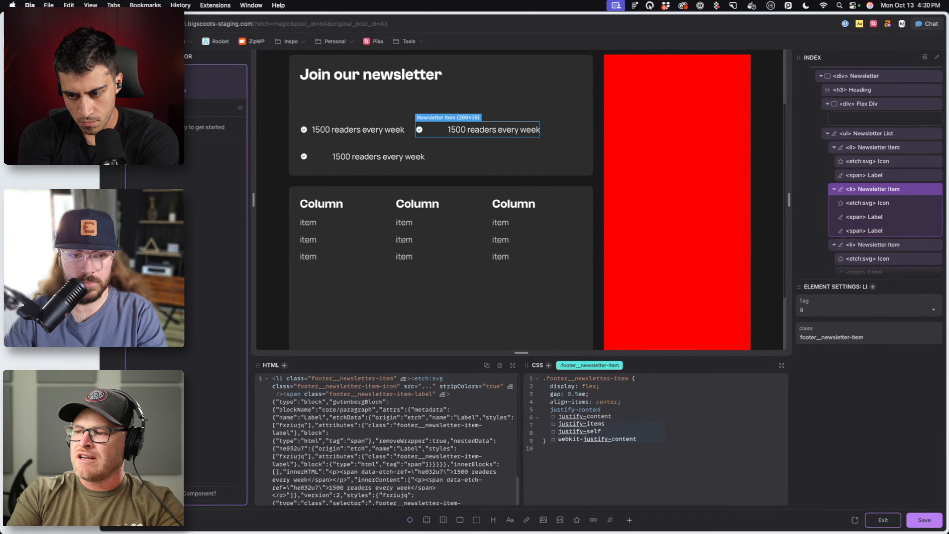
{"action": "key", "text": "Return"}
{"action": "type", "text": "start;"}
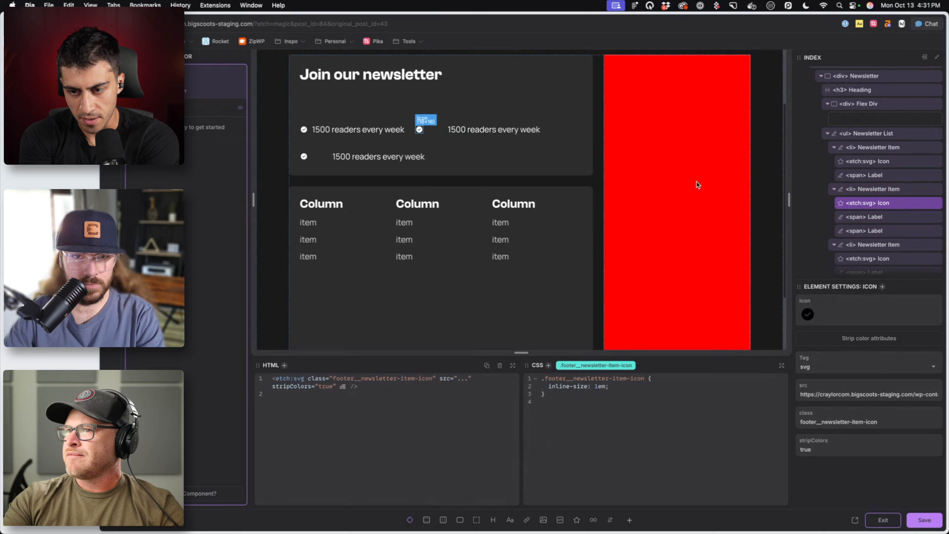
Replace the broken second and third newsletter items with two duplicates of the first item
{"action": "left_click", "coordinate": [454, 131]}
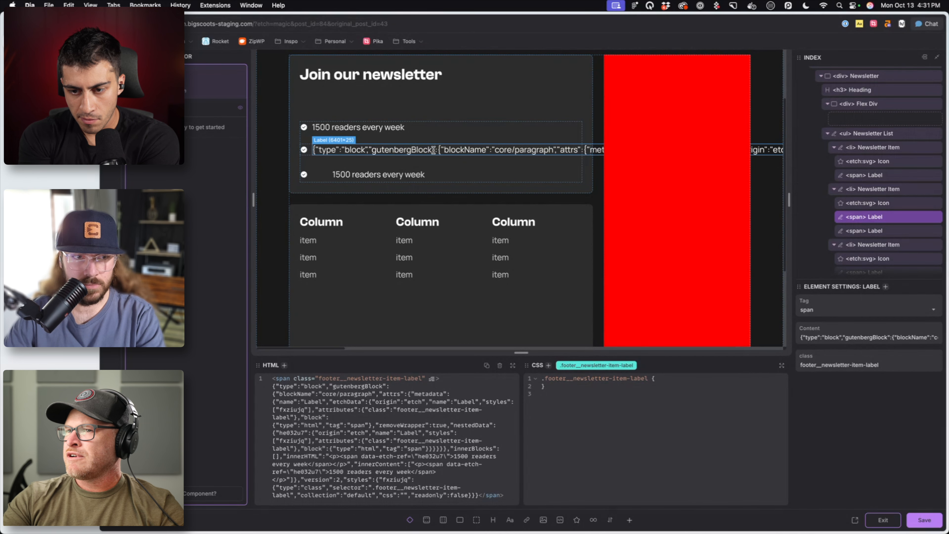
{"action": "scroll", "coordinate": [430, 401], "scroll_direction": "down", "scroll_amount": 1}
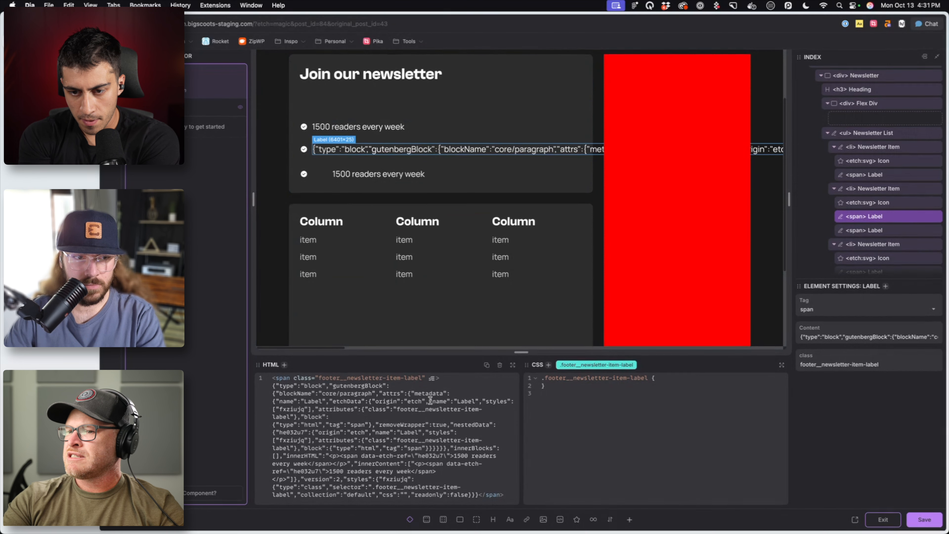
{"action": "scroll", "coordinate": [445, 414], "scroll_direction": "up", "scroll_amount": 1}
{"action": "key", "text": "super+z"}
{"action": "key", "text": "super+shift+z"}
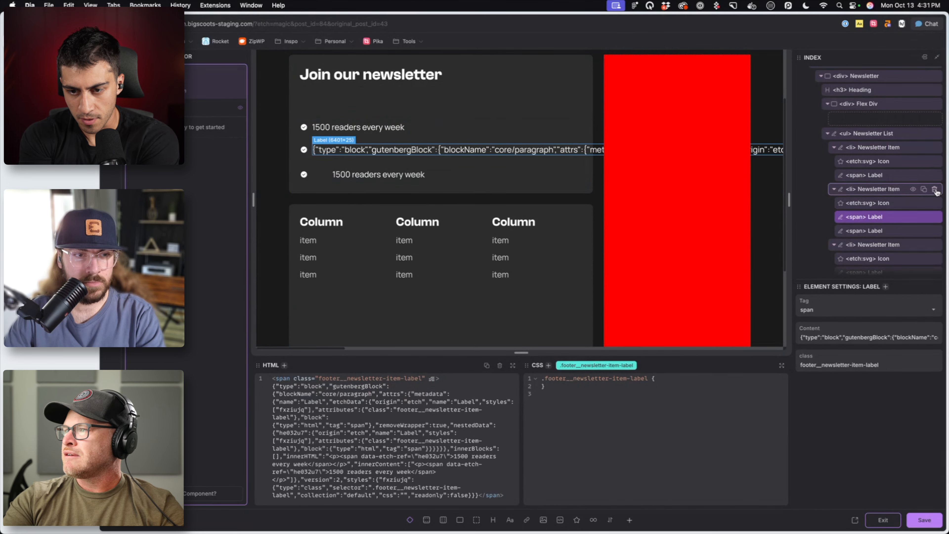
{"action": "left_click", "coordinate": [934, 190]}
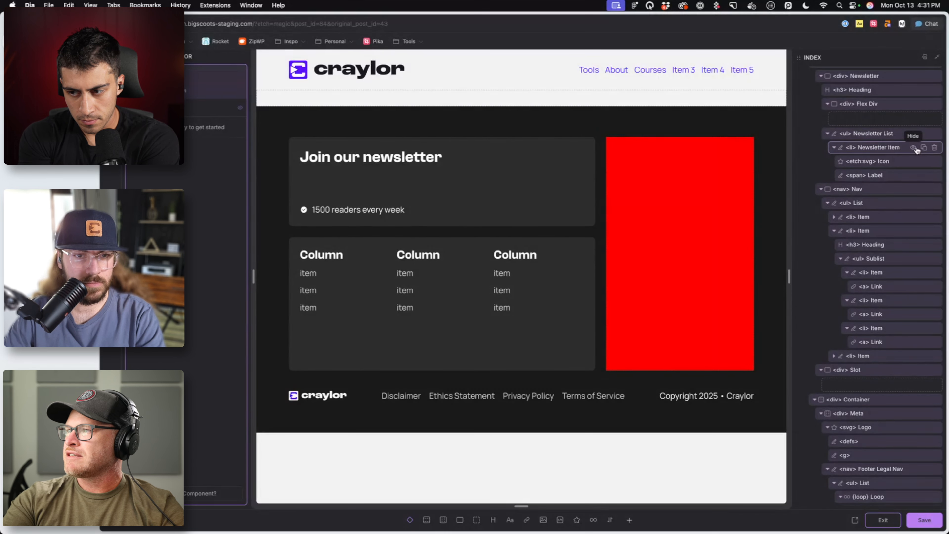
{"action": "left_click", "coordinate": [922, 147]}
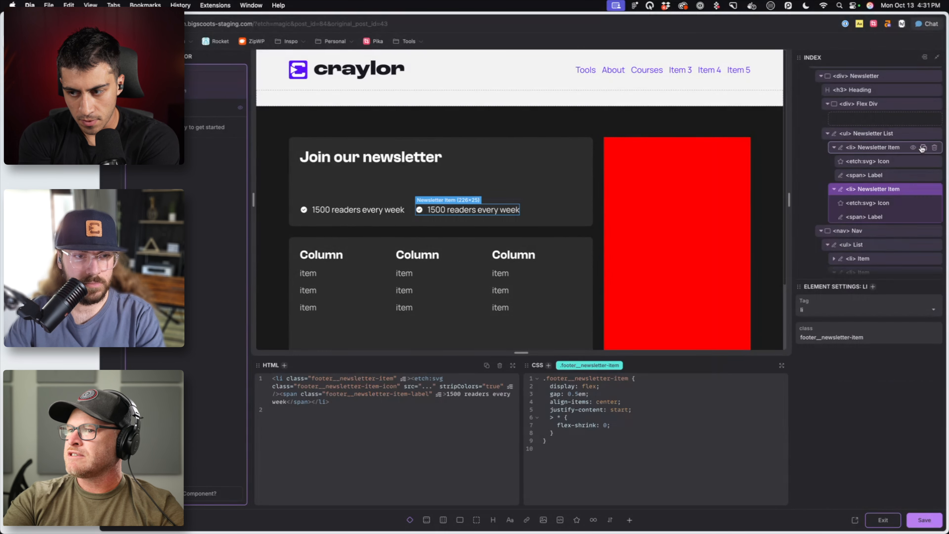
Add row-gap: calc(var(--content-gap) / 2) to the .footer__newsletter-list rule and save
{"action": "left_click", "coordinate": [457, 223]}
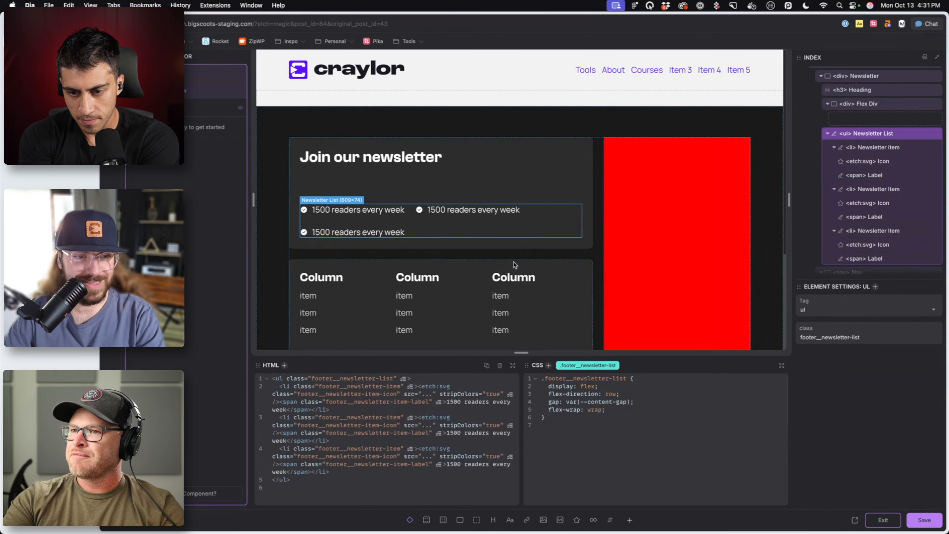
{"action": "left_click", "coordinate": [643, 403]}
{"action": "key", "text": "Return"}
{"action": "type", "text": "row: -gap"}
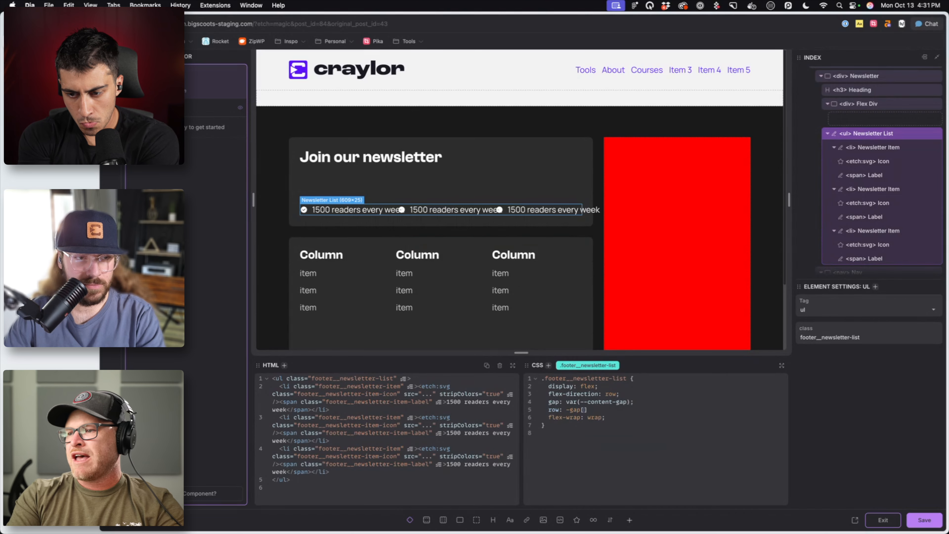
{"action": "type", "text": ":-gap: --content-"}
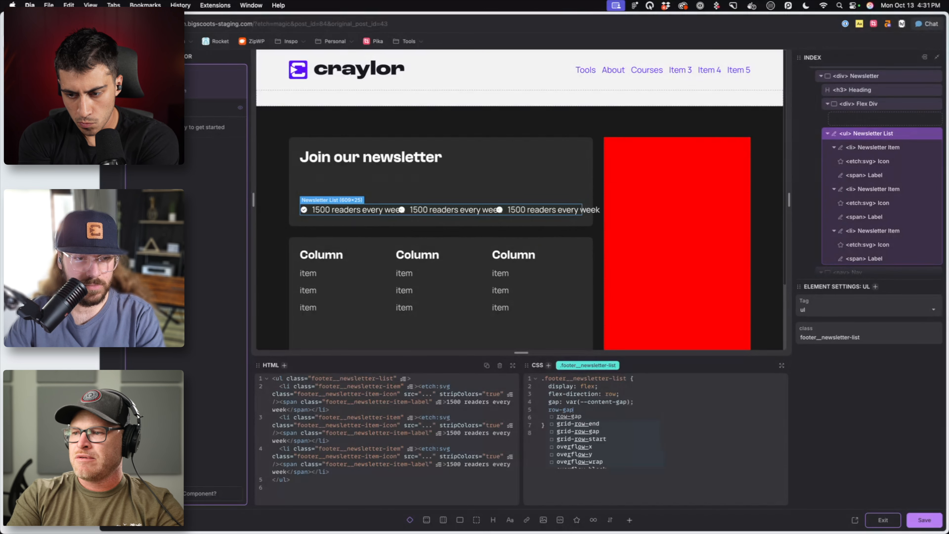
{"action": "type", "text": "/ 2;"}
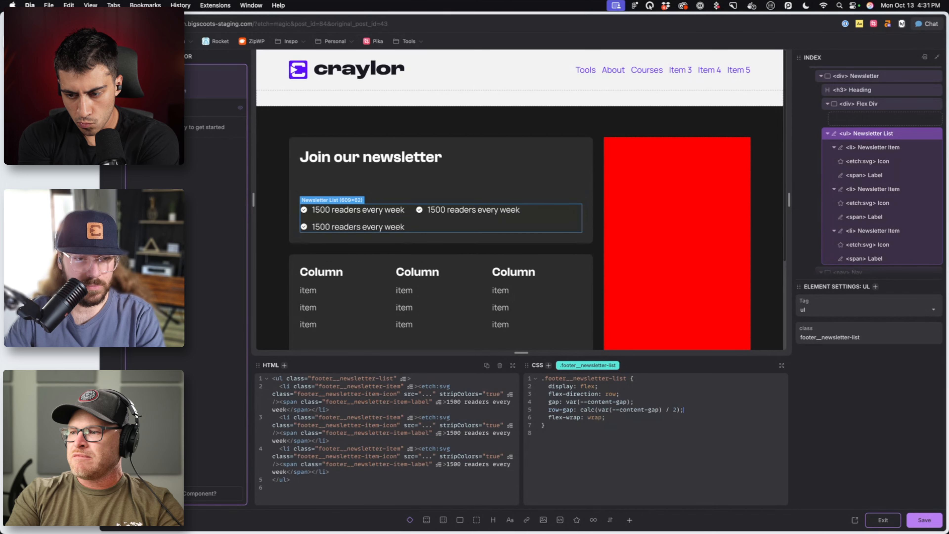
{"action": "key", "text": "super+s"}
Rename the empty flex div in the newsletter card to "Form Wrapper" and give it the class .footer__newsletter-form-wrapper
{"action": "left_click", "coordinate": [868, 104]}
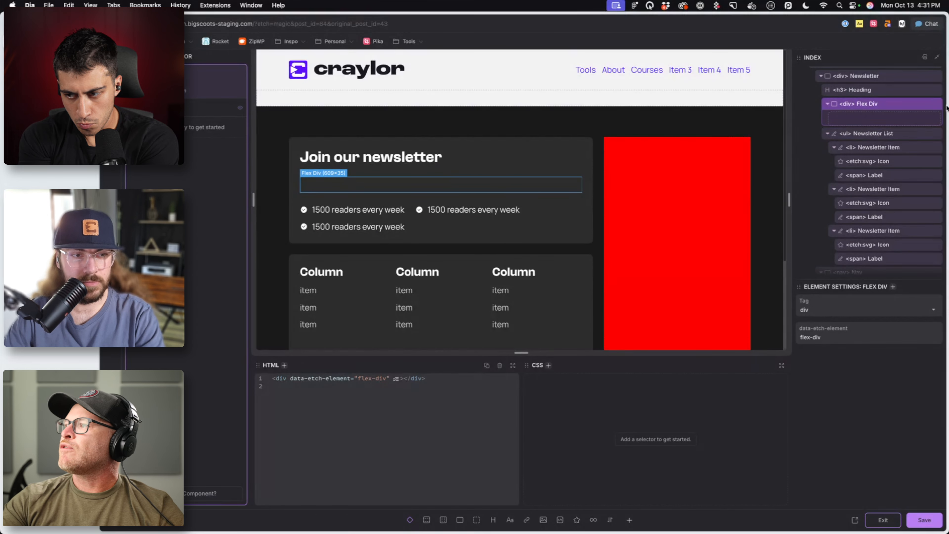
{"action": "type", "text": "Form Wrapper"}
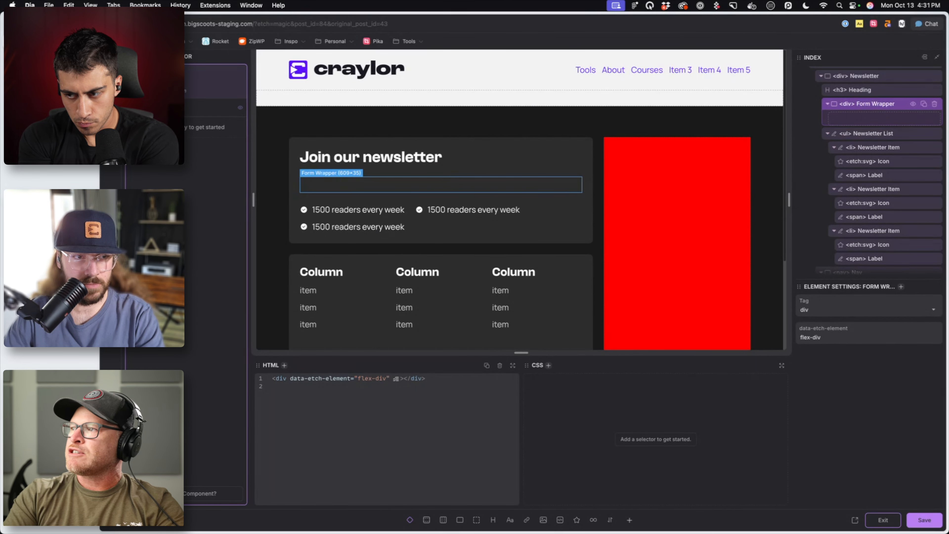
{"action": "key", "text": "Return"}
{"action": "scroll", "coordinate": [857, 110], "scroll_direction": "up", "scroll_amount": 1}
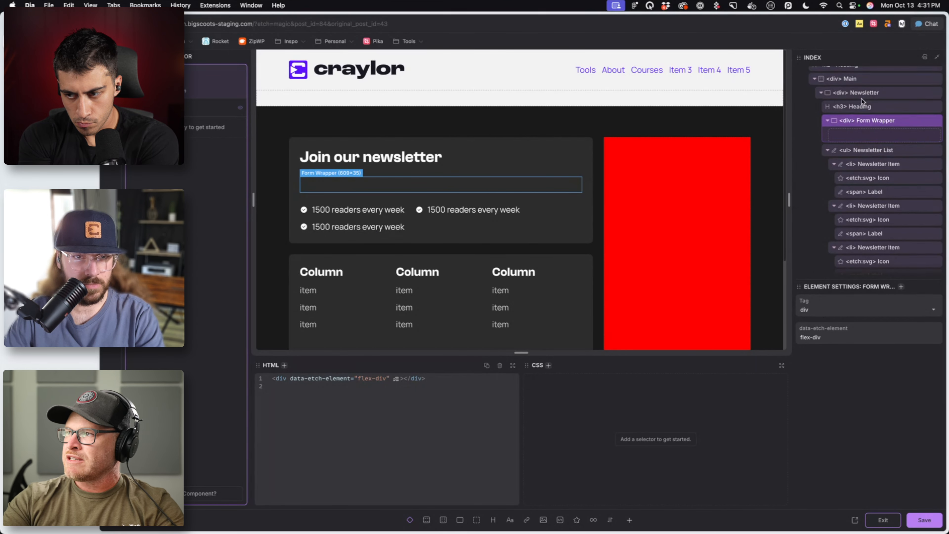
{"action": "type", "text": ".footer__newsle"}
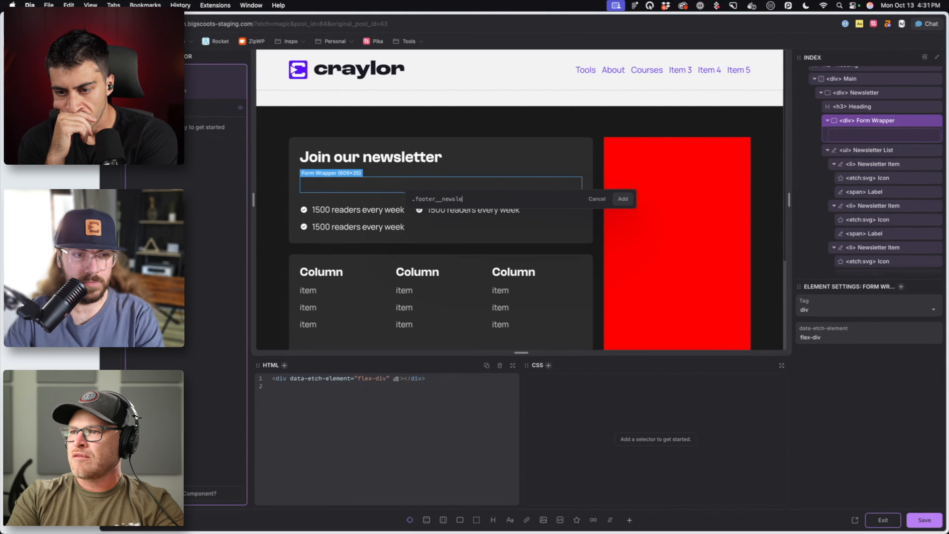
{"action": "type", "text": "tter-form-wrapper"}
{"action": "key", "text": "Return"}
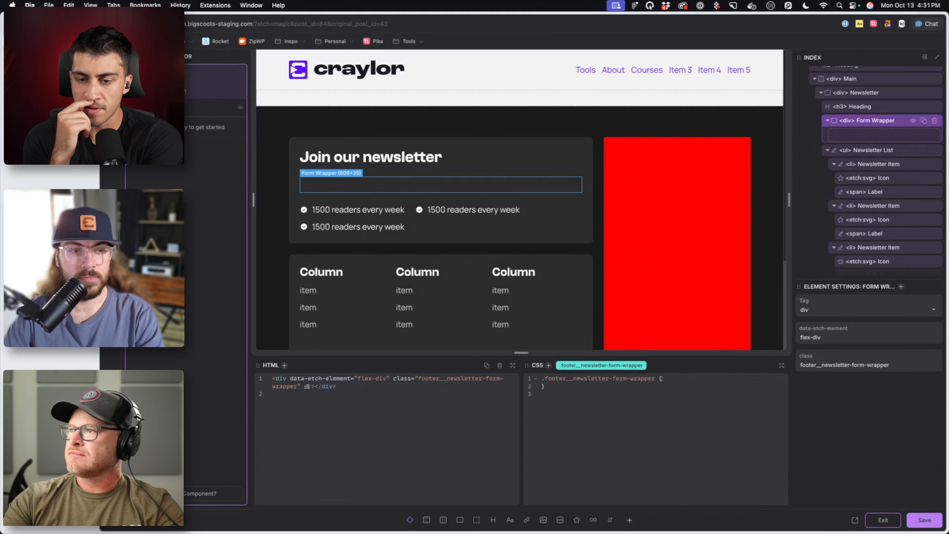
Set the form wrapper's background to var(--base-light) in its CSS rule and save
{"action": "type", "text": "background: "}
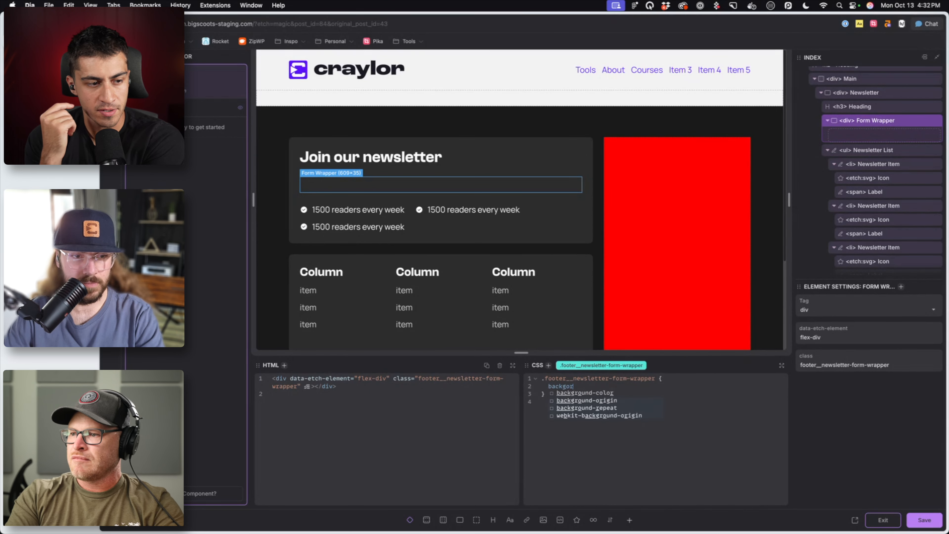
{"action": "type", "text": "var(--base-light);"}
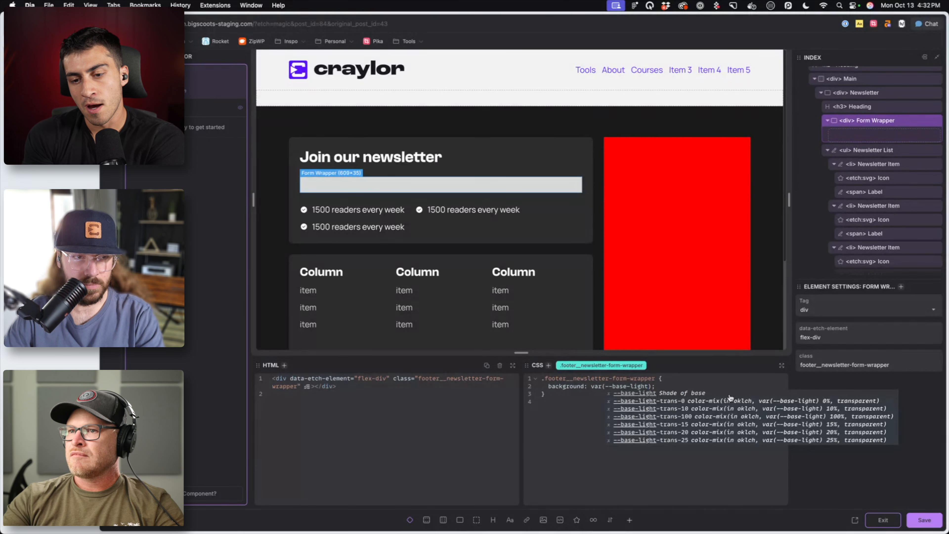
{"action": "key", "text": "super+s"}
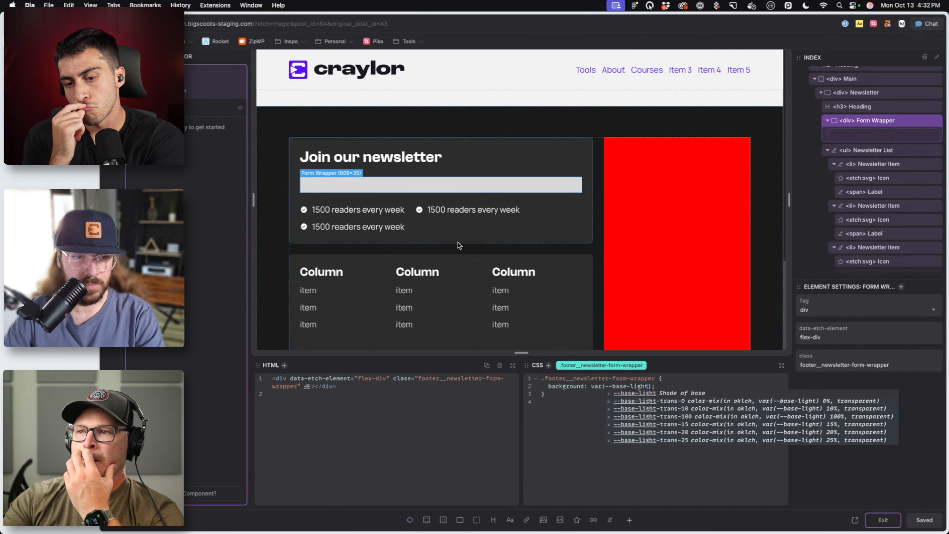
Move the Newsletter List above the Form Wrapper, directly after the newsletter heading, and save
{"action": "left_click", "coordinate": [453, 225]}
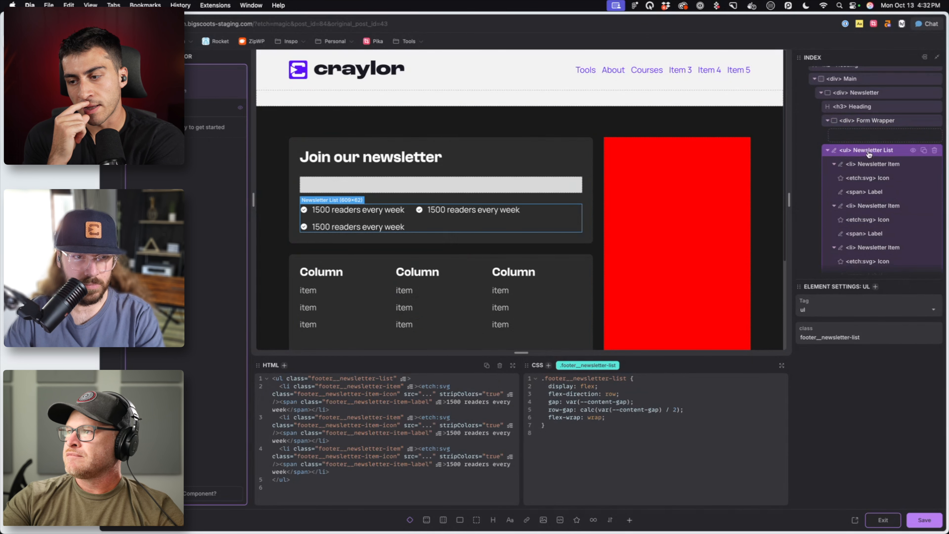
{"action": "left_click_drag", "start_coordinate": [829, 152], "coordinate": [868, 115]}
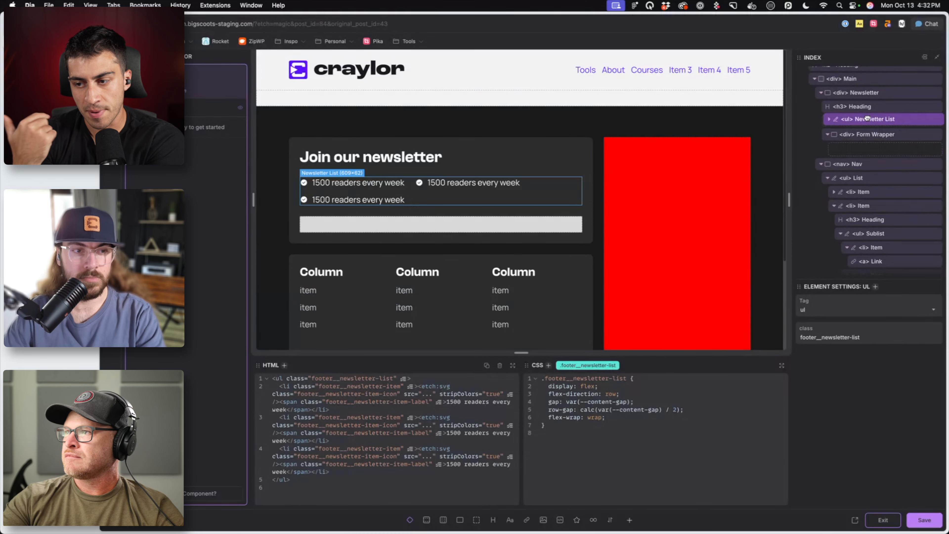
{"action": "left_click", "coordinate": [415, 223]}
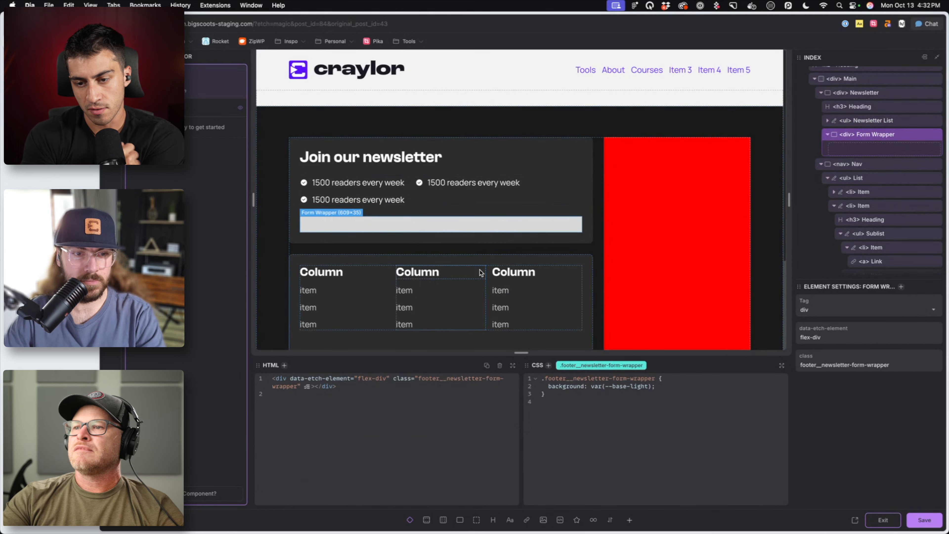
{"action": "key", "text": "super+s"}
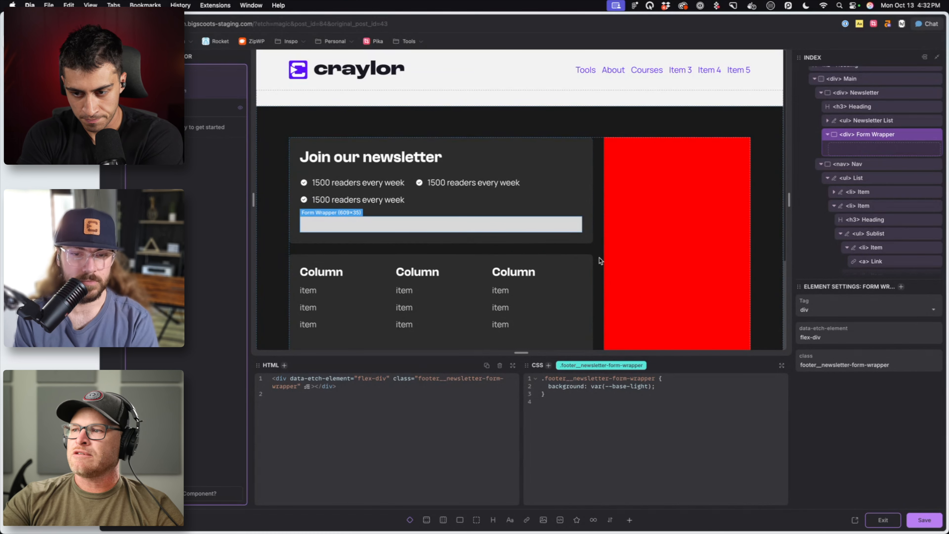
Add min-height: 40px to the .footer__newsletter-form-wrapper rule and save
{"action": "left_click", "coordinate": [589, 251]}
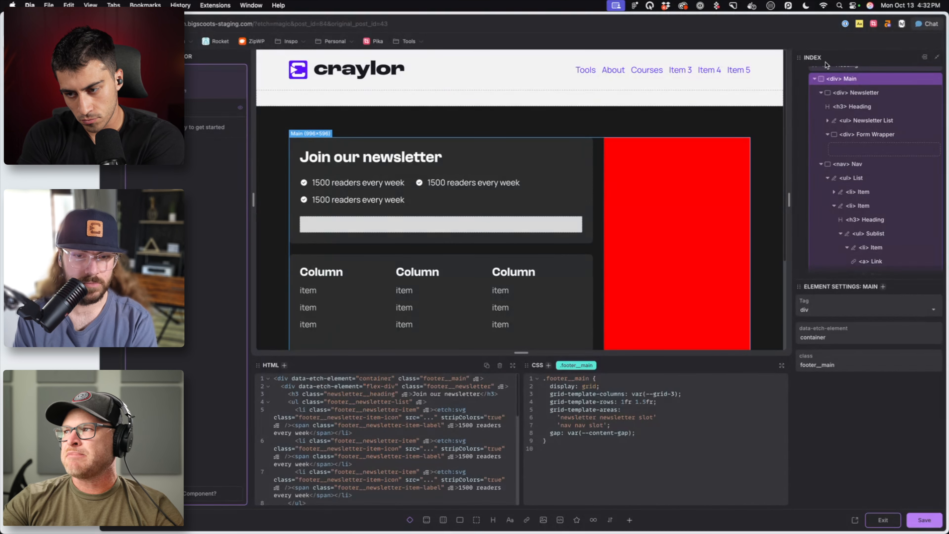
{"action": "scroll", "coordinate": [825, 64], "scroll_direction": "up", "scroll_amount": 3}
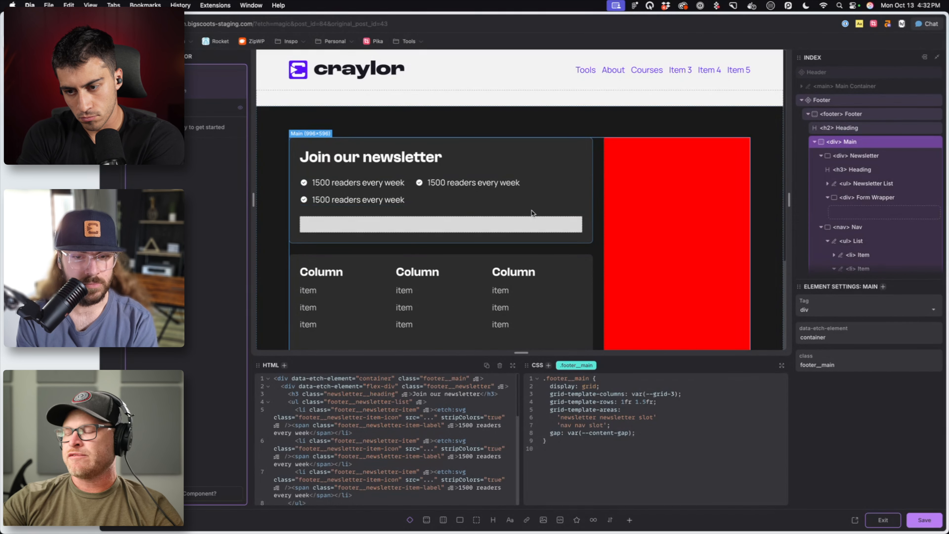
{"action": "left_click", "coordinate": [459, 230]}
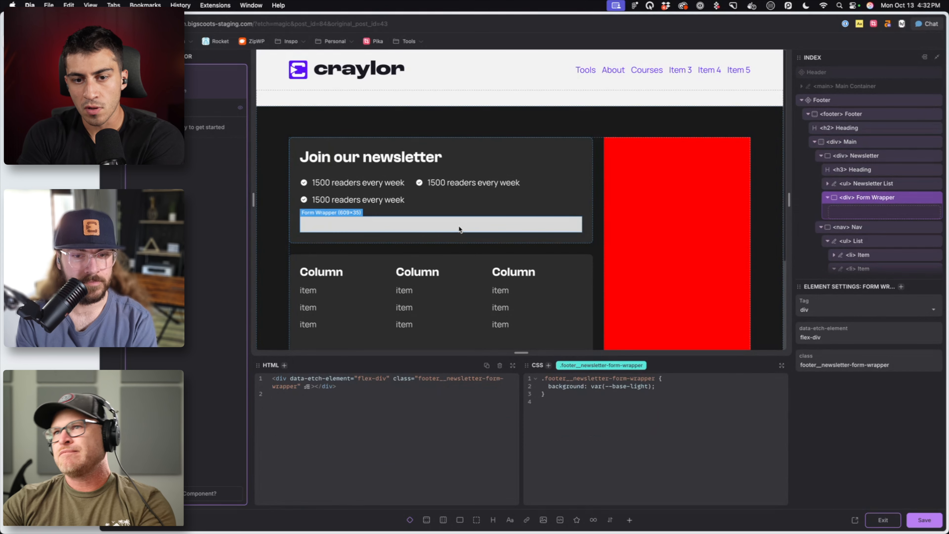
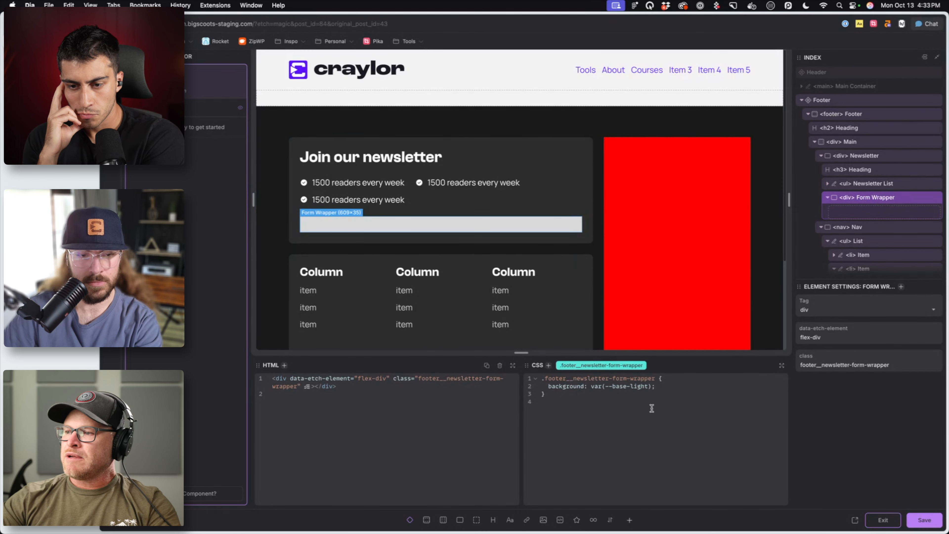
{"action": "left_click", "coordinate": [668, 390]}
{"action": "type", "text": "min-height: "}
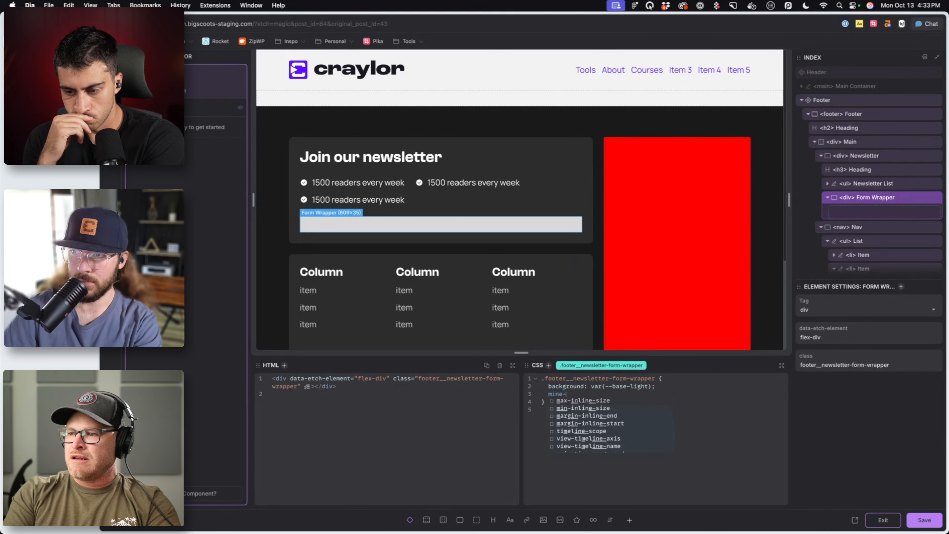
{"action": "type", "text": "40px;"}
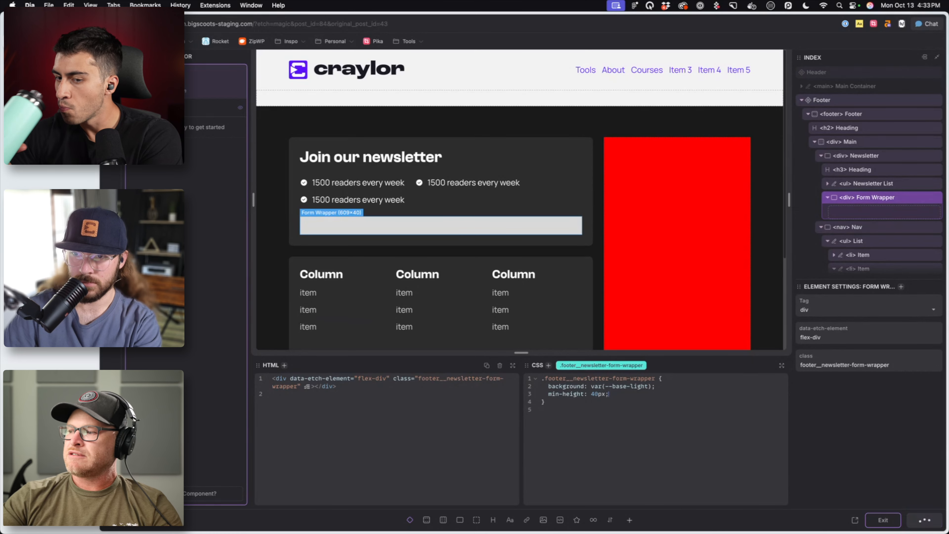
{"action": "key", "text": "super+s"}
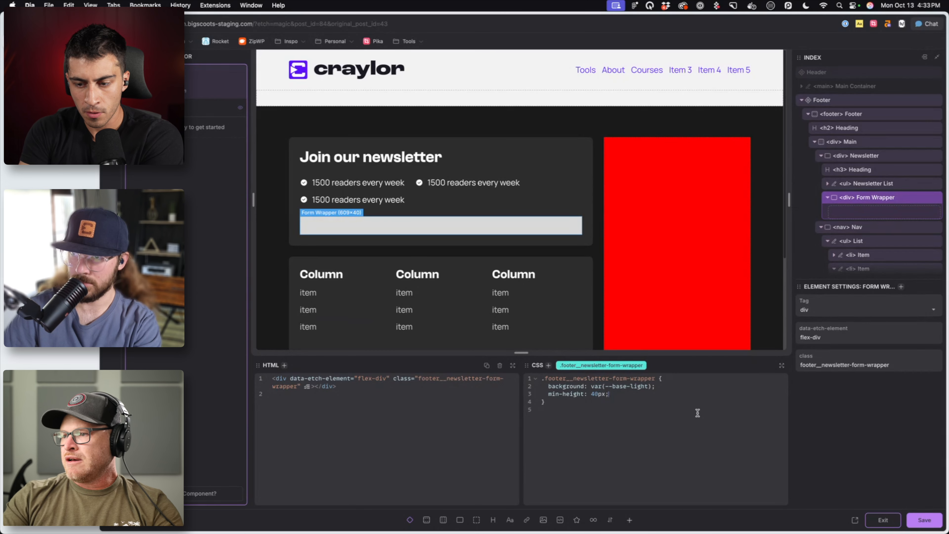
Change the form wrapper's background to var(--base-dark) and save
{"action": "double_click", "coordinate": [640, 387]}
{"action": "type", "text": "dark"}
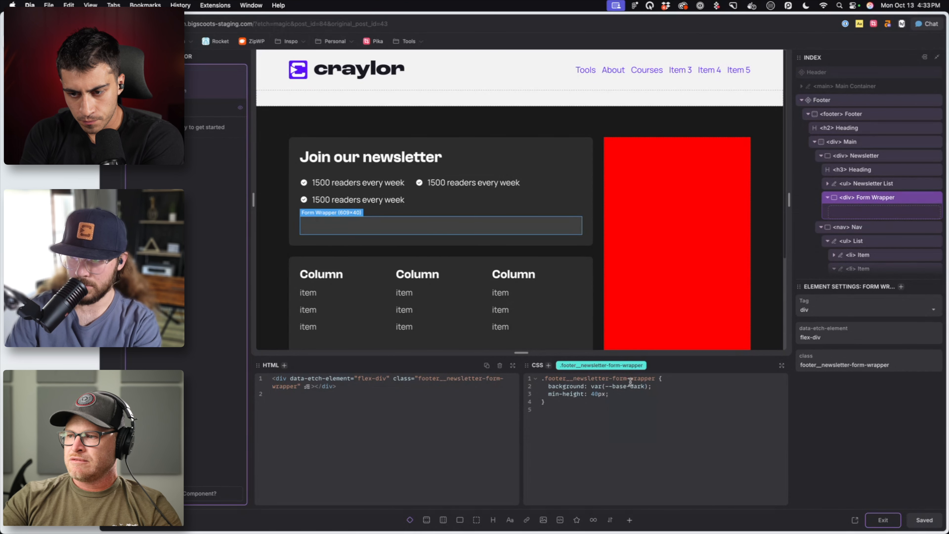
{"action": "left_click", "coordinate": [657, 394]}
{"action": "key", "text": "super+s"}
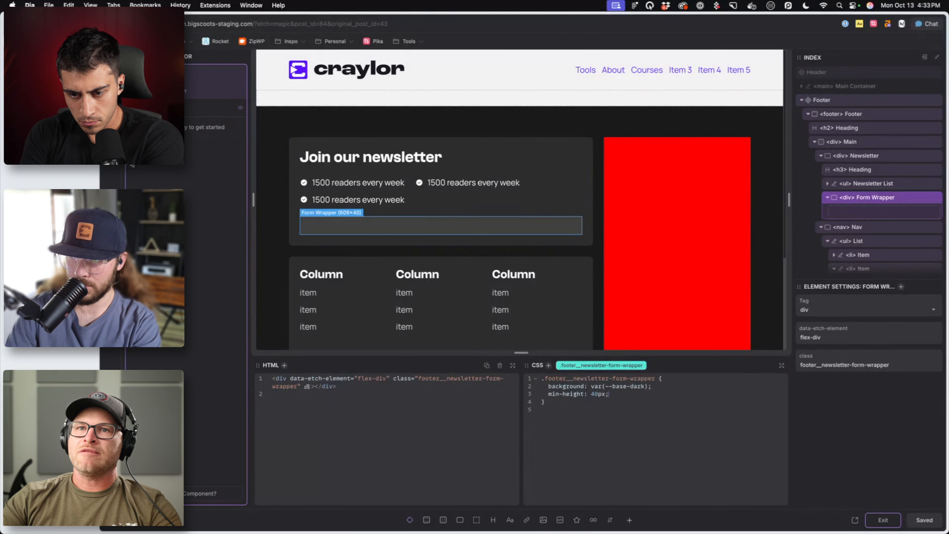
Reload the live site page, close the developer tools and review the footer's newsletter card
{"action": "key", "text": "ctrl+Tab"}
{"action": "key", "text": "super+r"}
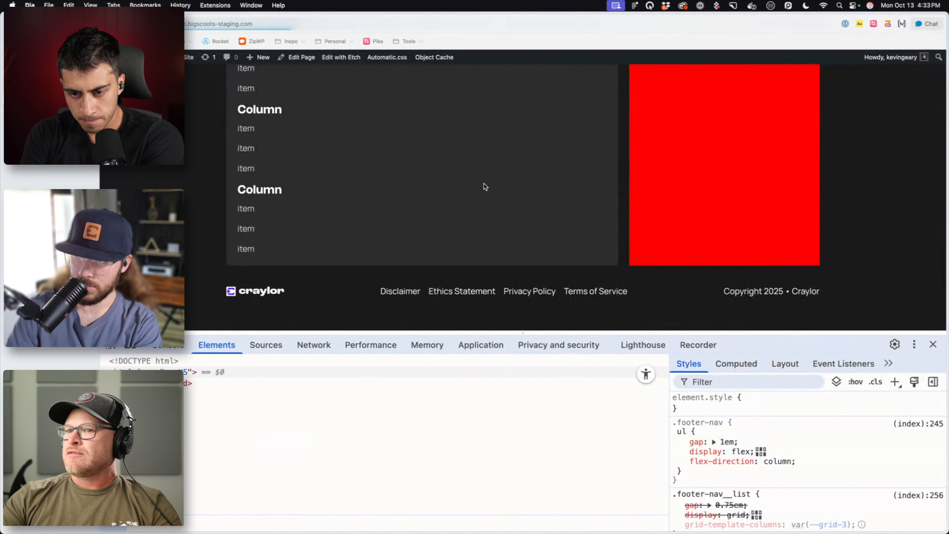
{"action": "scroll", "coordinate": [538, 224], "scroll_direction": "up", "scroll_amount": 4}
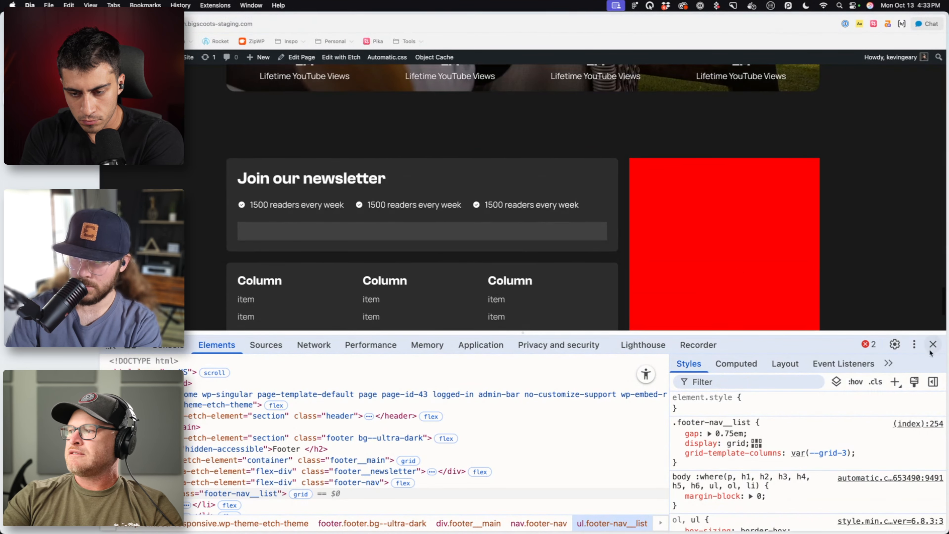
{"action": "left_click", "coordinate": [933, 344]}
{"action": "scroll", "coordinate": [784, 280], "scroll_direction": "down", "scroll_amount": 2}
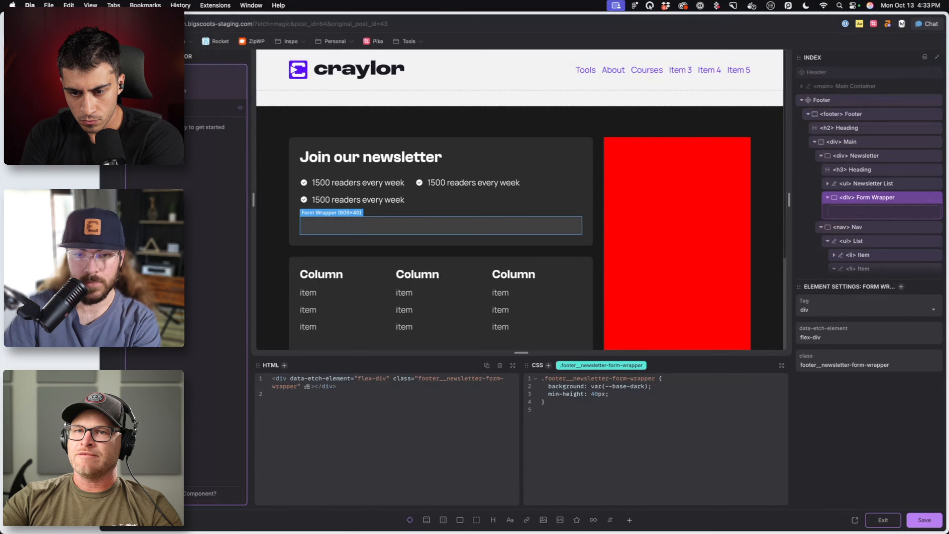
Delete the .slot-temp class from the footer's Slot div and add the class .footer__slot instead
{"action": "scroll", "coordinate": [930, 229], "scroll_direction": "down", "scroll_amount": 5}
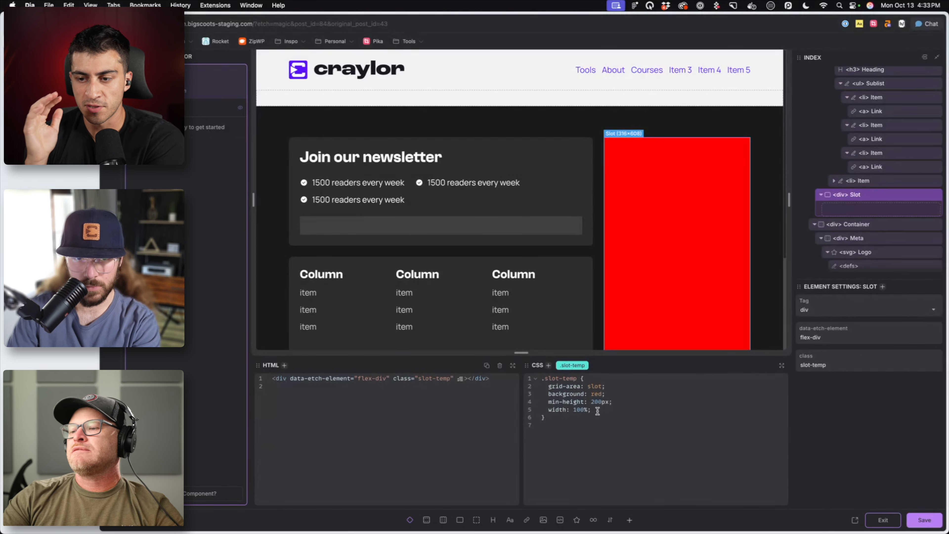
{"action": "left_click", "coordinate": [578, 366]}
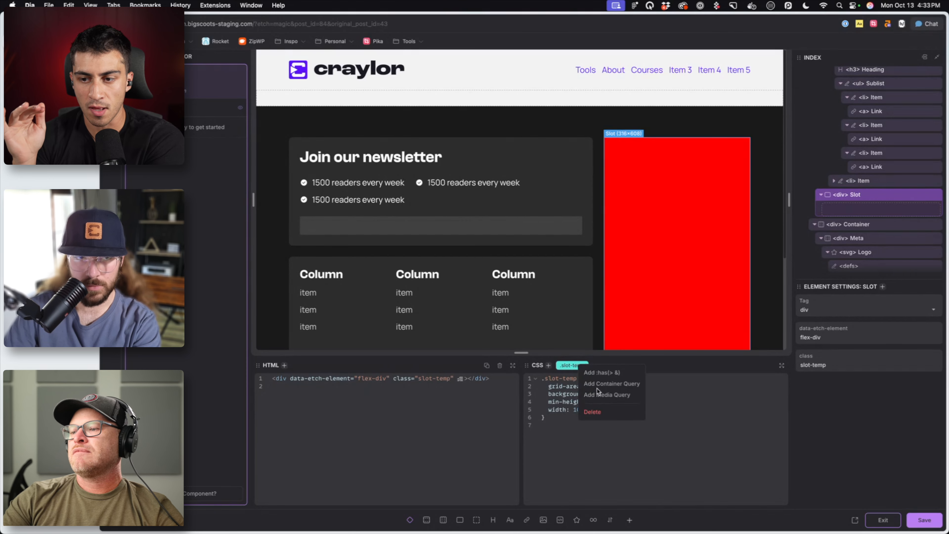
{"action": "left_click", "coordinate": [598, 413]}
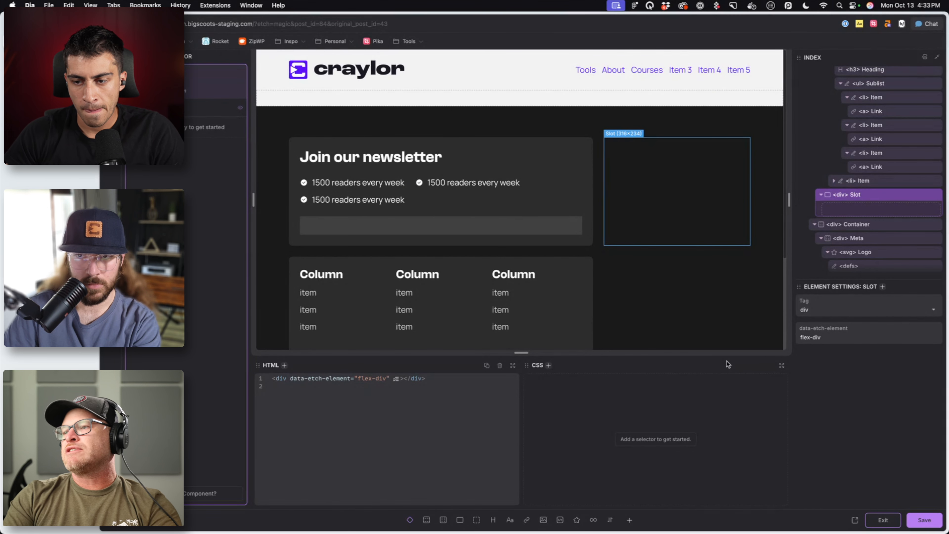
{"action": "key", "text": "super+."}
{"action": "type", "text": ".footer__slot"}
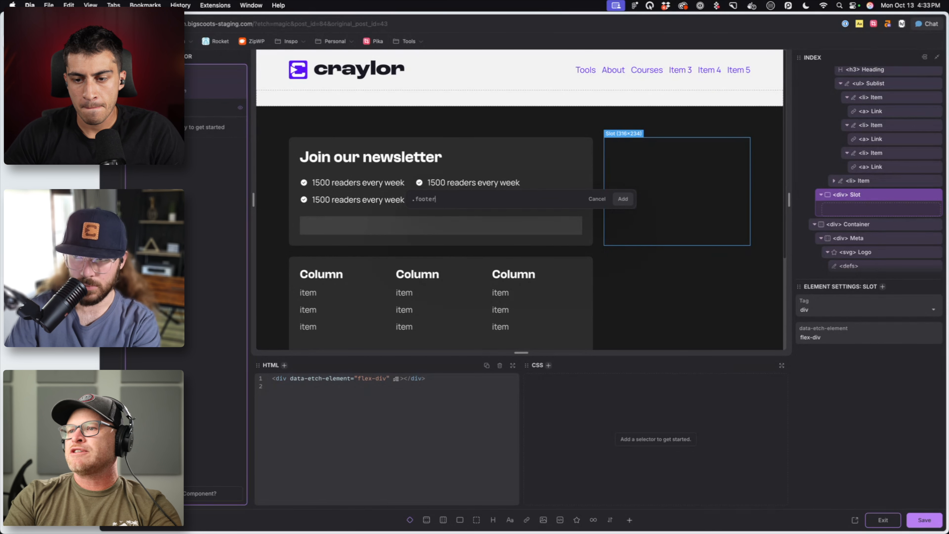
{"action": "key", "text": "Return"}
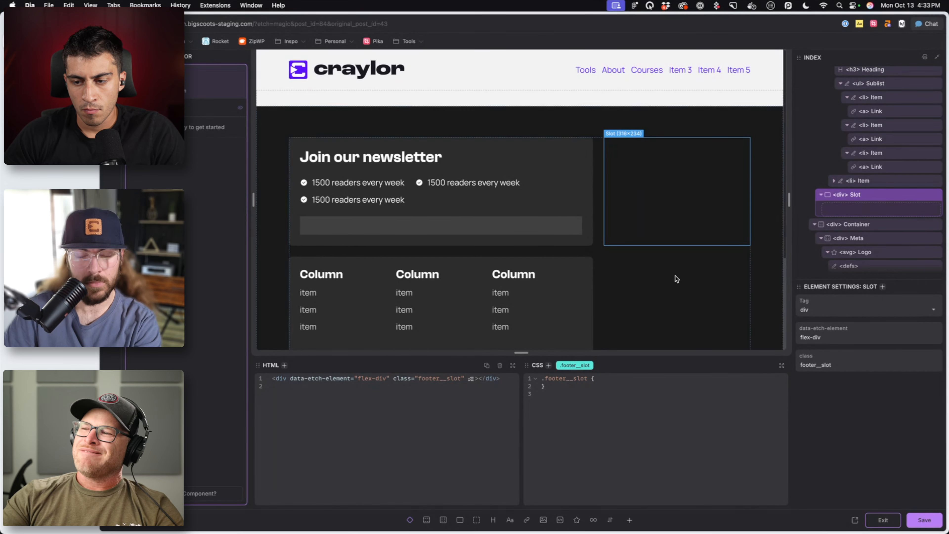
Rename the Slot div's .footer__slot selector to .footer__main-slot
{"action": "scroll", "coordinate": [676, 275], "scroll_direction": "down", "scroll_amount": 5}
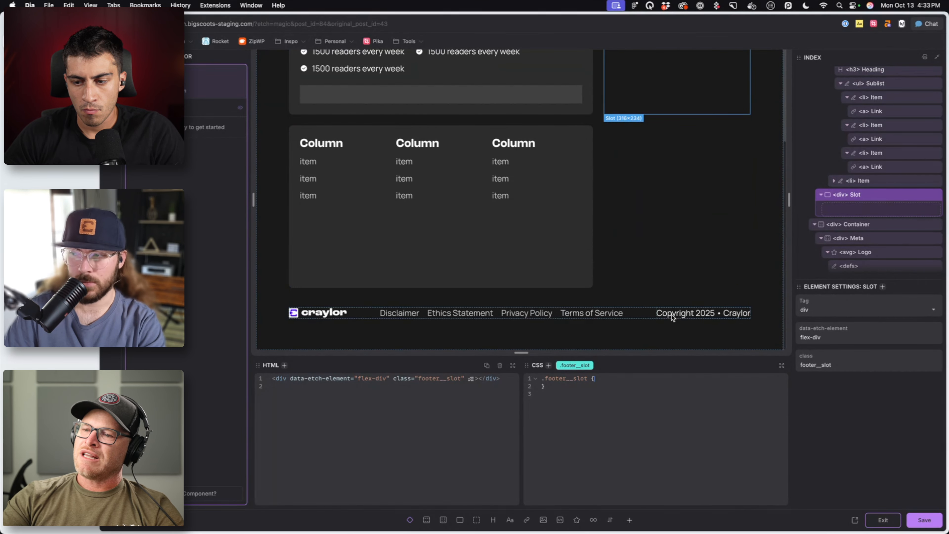
{"action": "scroll", "coordinate": [341, 315], "scroll_direction": "up", "scroll_amount": 4}
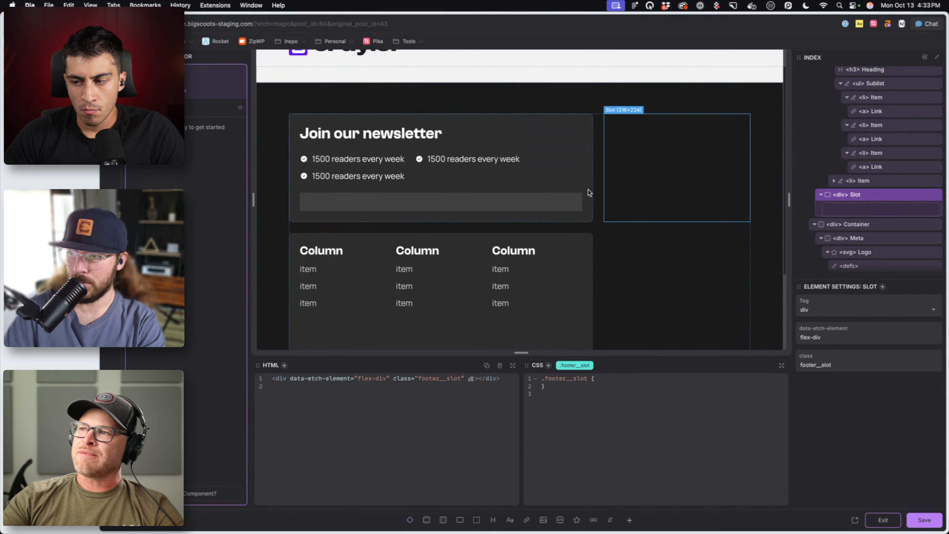
{"action": "scroll", "coordinate": [656, 183], "scroll_direction": "down", "scroll_amount": 1}
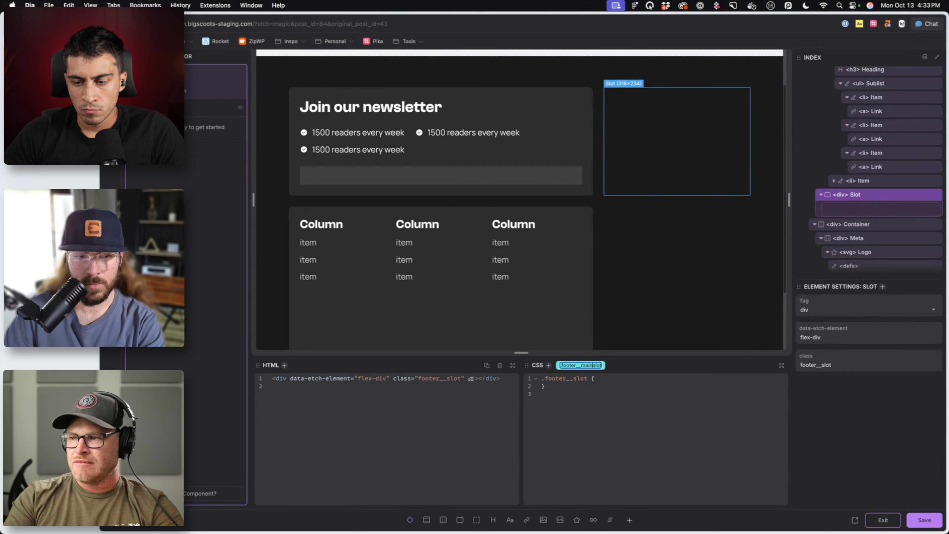
{"action": "type", "text": "-"}
{"action": "key", "text": "Return"}
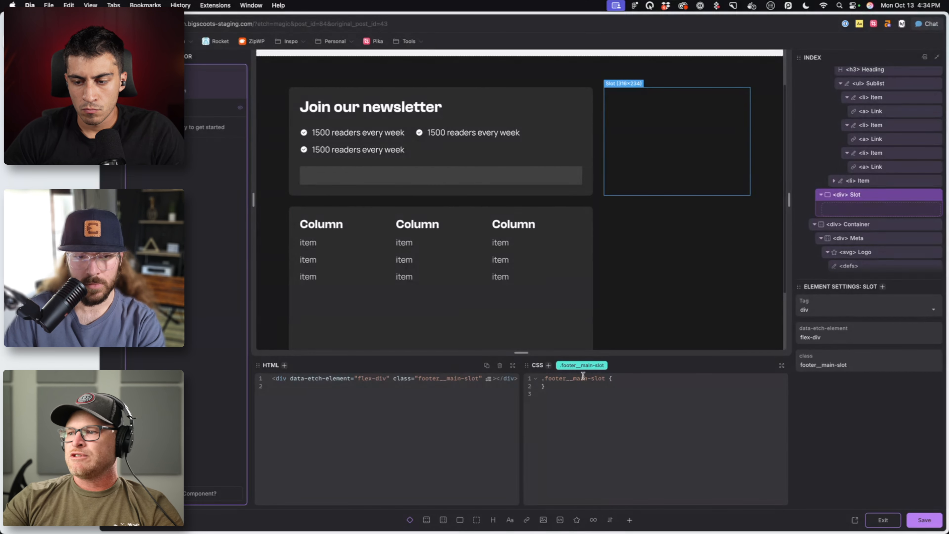
Add grid-area: slot to the .footer__main-slot rule
{"action": "left_click", "coordinate": [622, 380]}
{"action": "key", "text": "Return"}
{"action": "type", "text": "grid-area"}
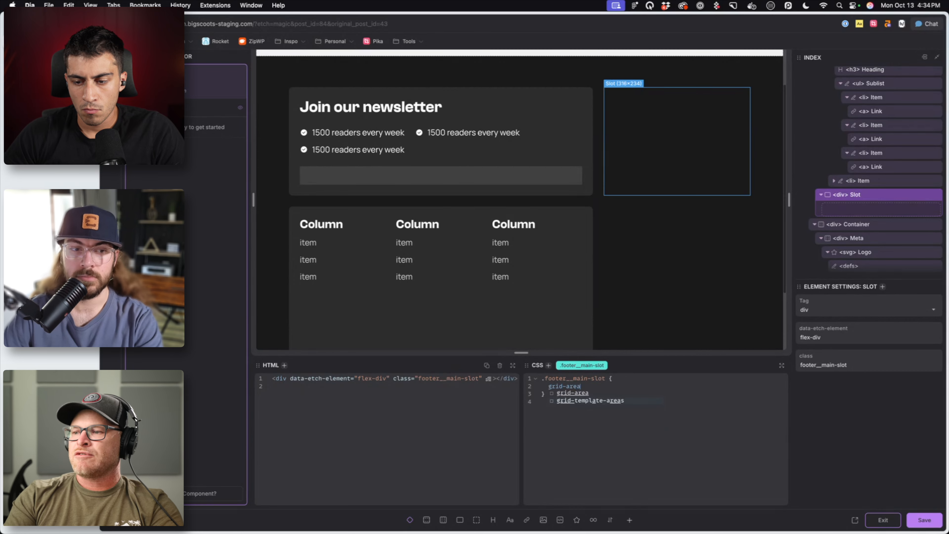
{"action": "type", "text": ": slot;"}
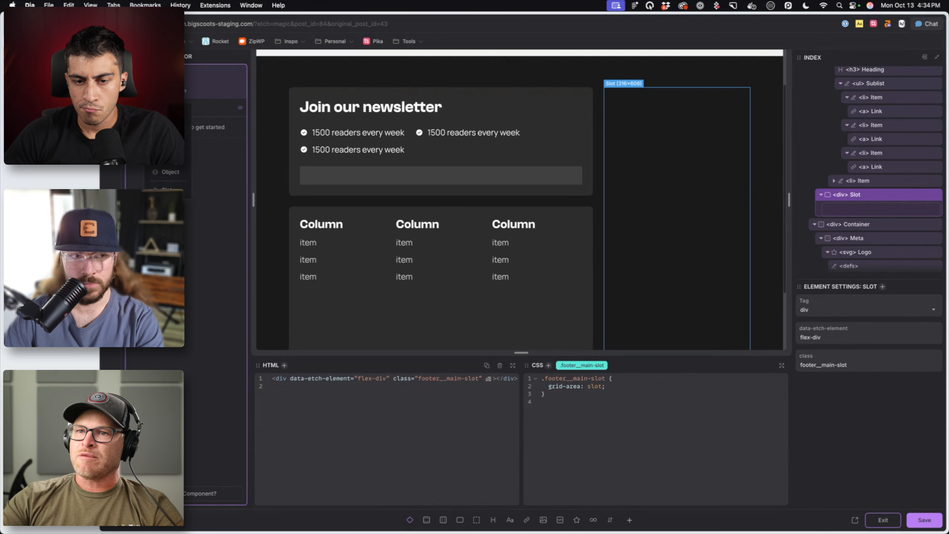
Insert a component slot inside the Slot div, enter mainSlot as its name and exit component editing
{"action": "left_click", "coordinate": [857, 209]}
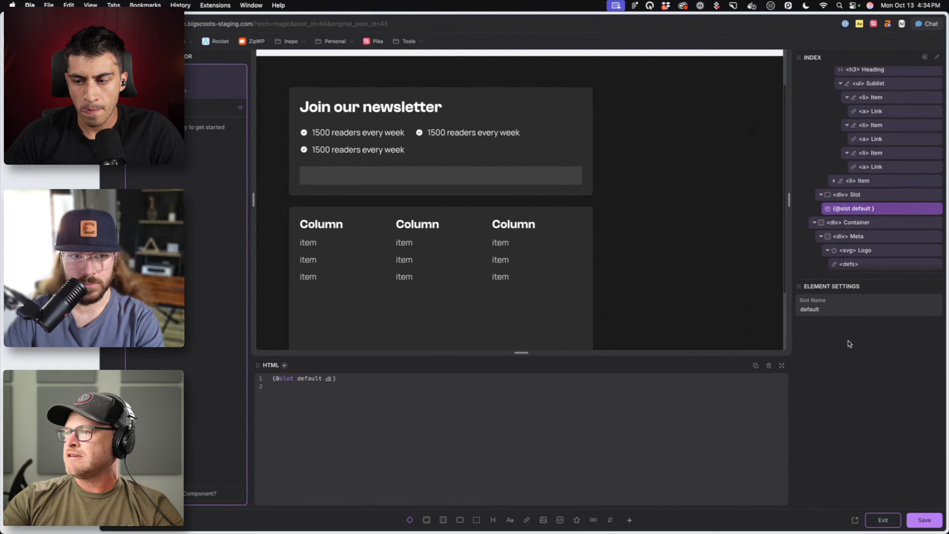
{"action": "double_click", "coordinate": [835, 309]}
{"action": "type", "text": "mainSlot"}
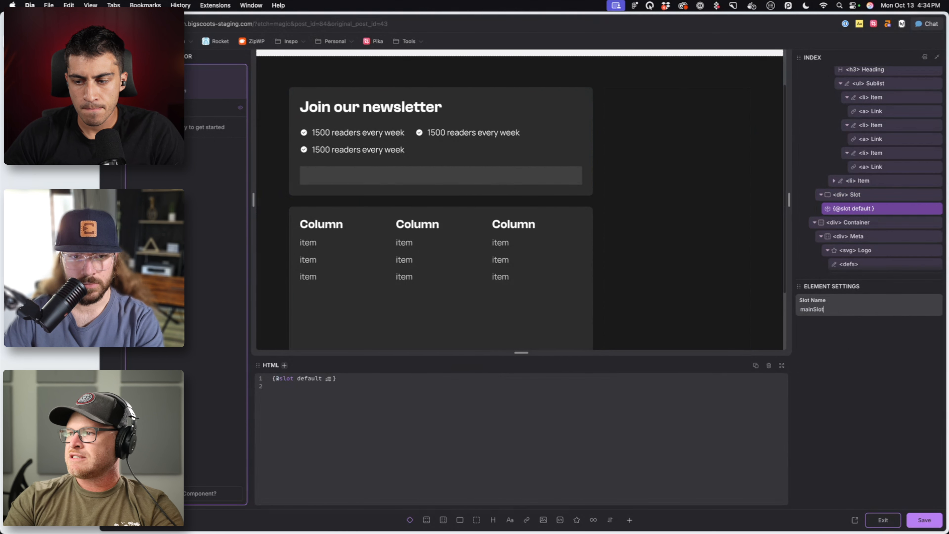
{"action": "scroll", "coordinate": [720, 269], "scroll_direction": "down", "scroll_amount": 3}
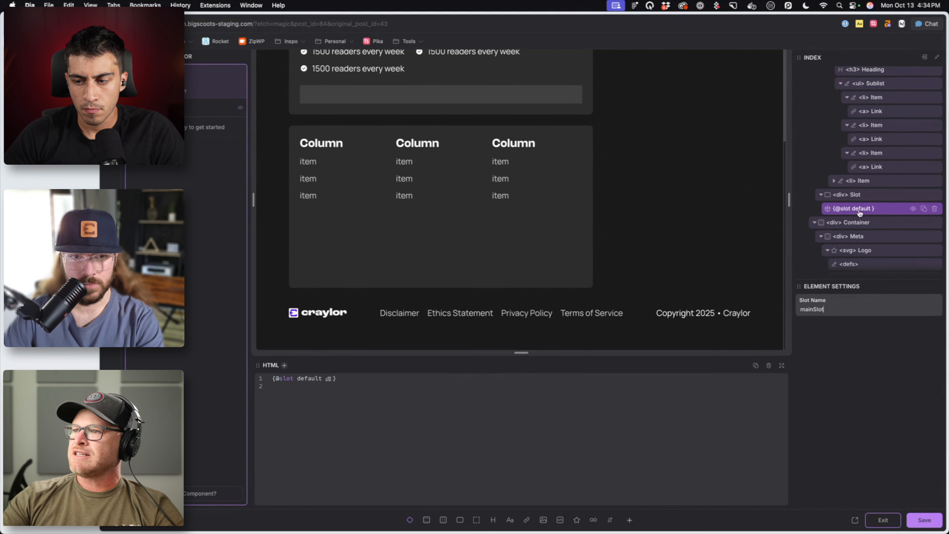
{"action": "scroll", "coordinate": [709, 199], "scroll_direction": "up", "scroll_amount": 3}
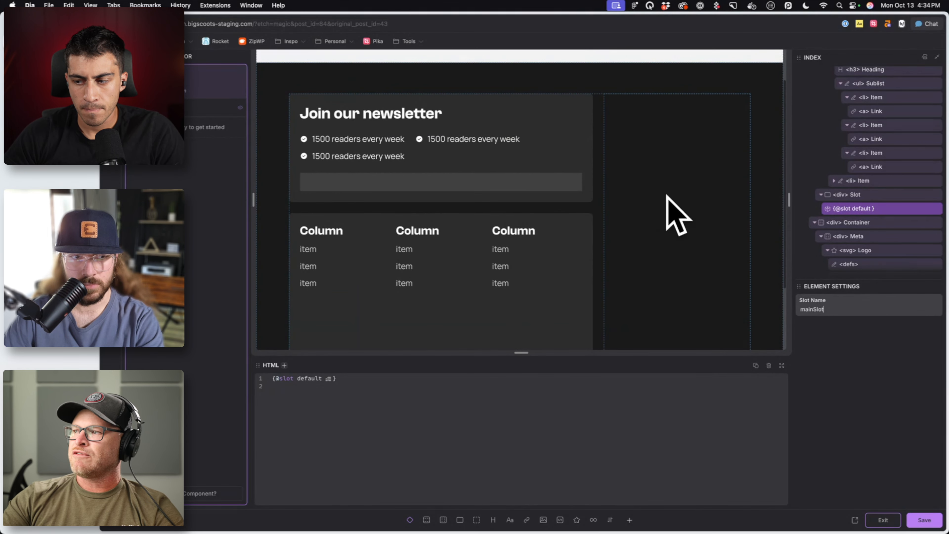
{"action": "left_click", "coordinate": [882, 520]}
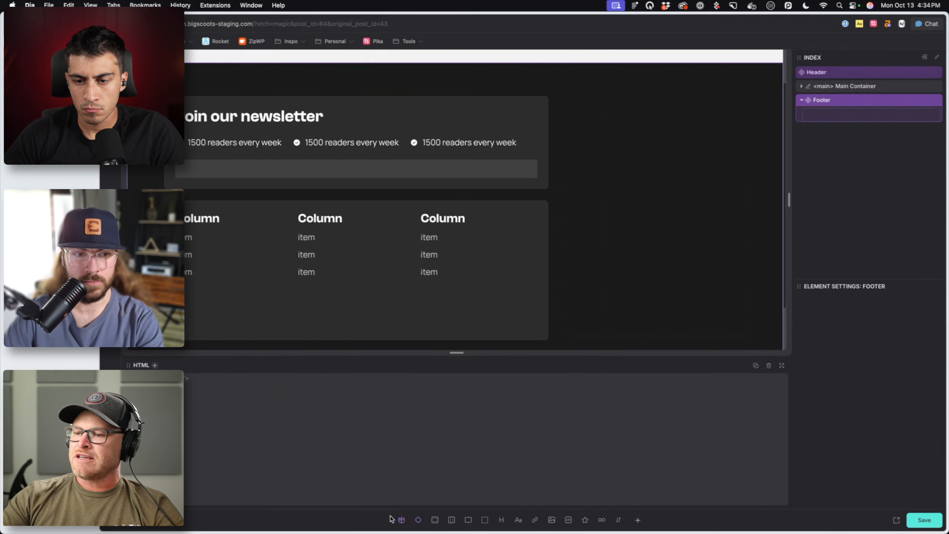
Add slot content to the Footer component instance and rename its slot from default to mainSlot in the HTML
{"action": "left_click", "coordinate": [402, 524]}
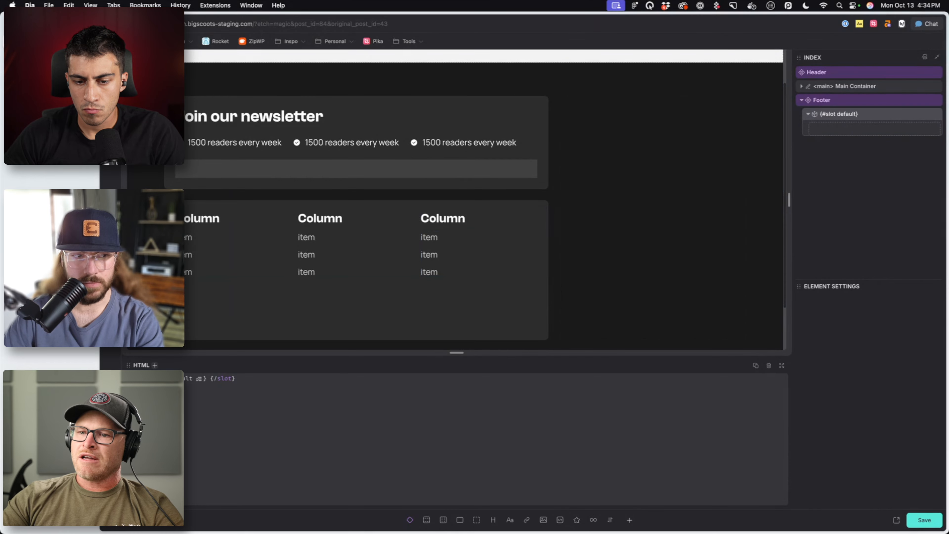
{"action": "double_click", "coordinate": [180, 379]}
{"action": "type", "text": "form"}
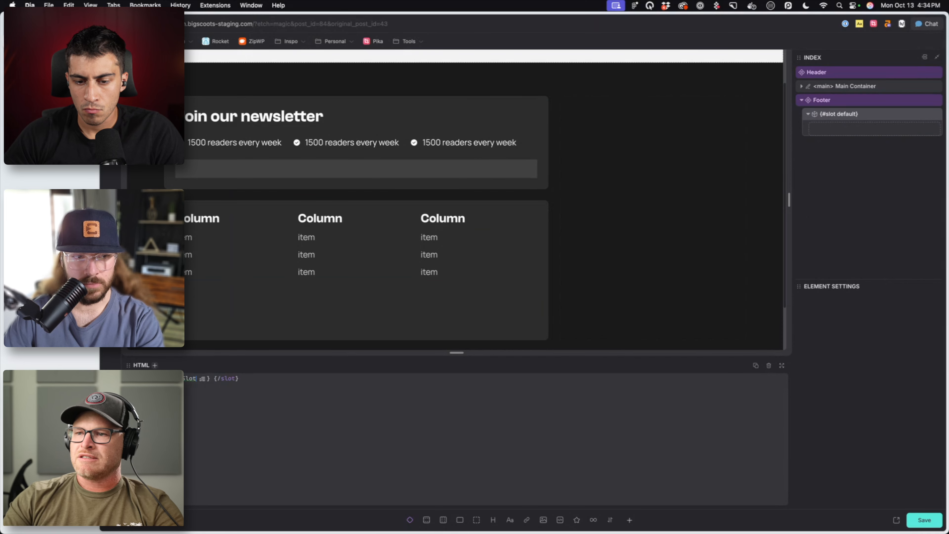
{"action": "scroll", "coordinate": [654, 217], "scroll_direction": "up", "scroll_amount": 2}
{"action": "left_click", "coordinate": [658, 213]}
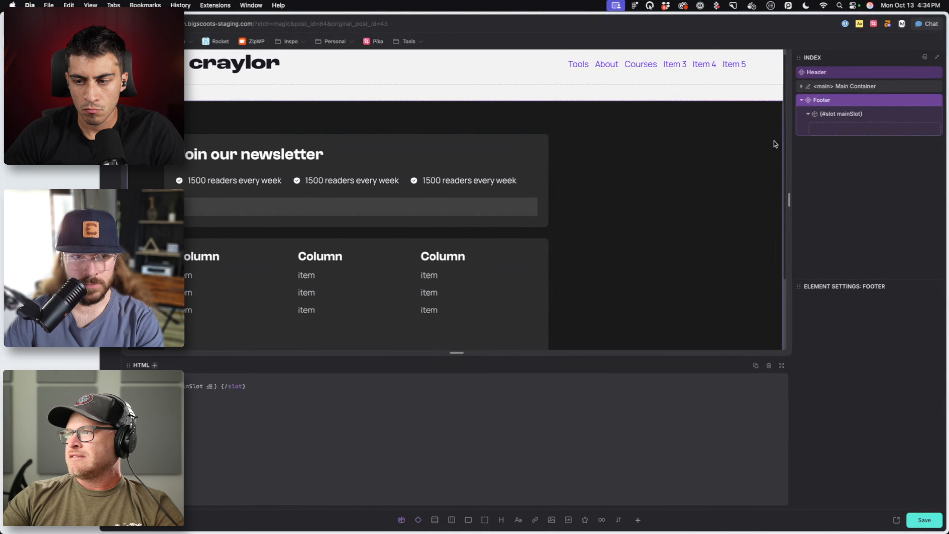
Insert an h2 heading inside the Footer's mainSlot content, save and reload the builder
{"action": "left_click", "coordinate": [846, 117]}
{"action": "left_click", "coordinate": [494, 519]}
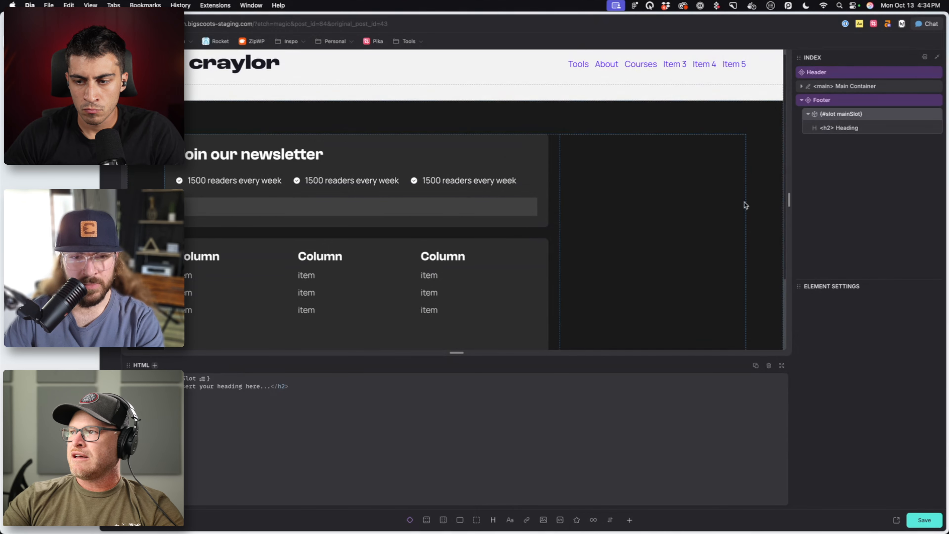
{"action": "scroll", "coordinate": [679, 195], "scroll_direction": "down", "scroll_amount": 3}
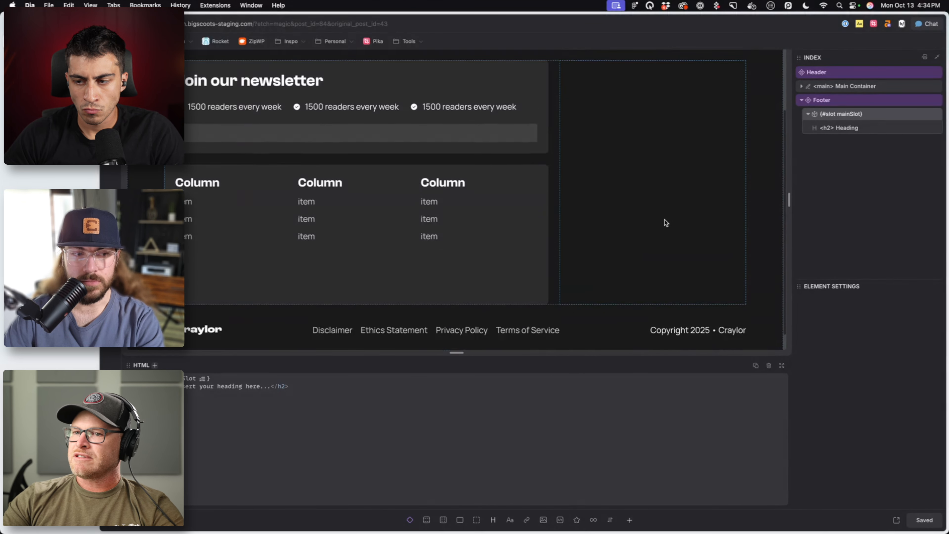
{"action": "scroll", "coordinate": [664, 223], "scroll_direction": "up", "scroll_amount": 3}
{"action": "key", "text": "super+r"}
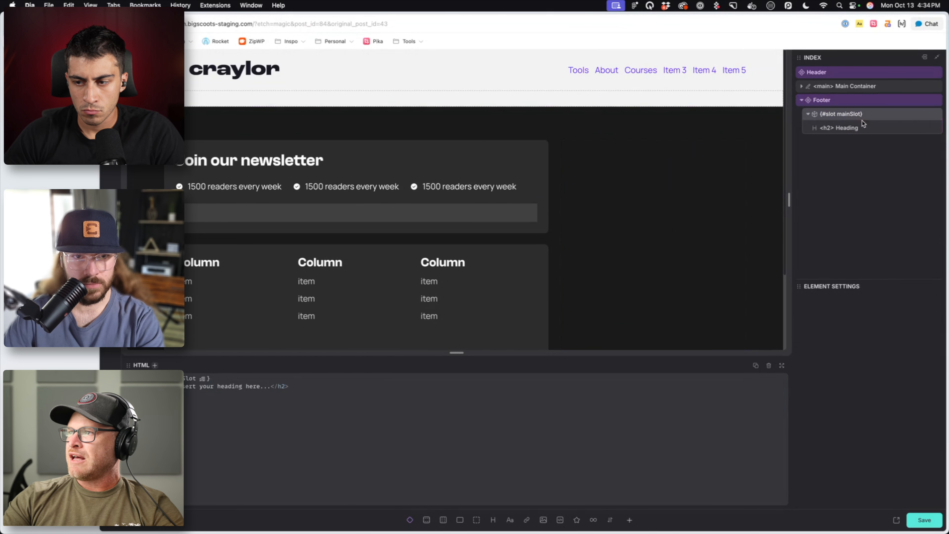
Open the Footer component for editing and select the default slot inside Main's Slot div
{"action": "left_click", "coordinate": [861, 127]}
{"action": "scroll", "coordinate": [678, 204], "scroll_direction": "down", "scroll_amount": 3}
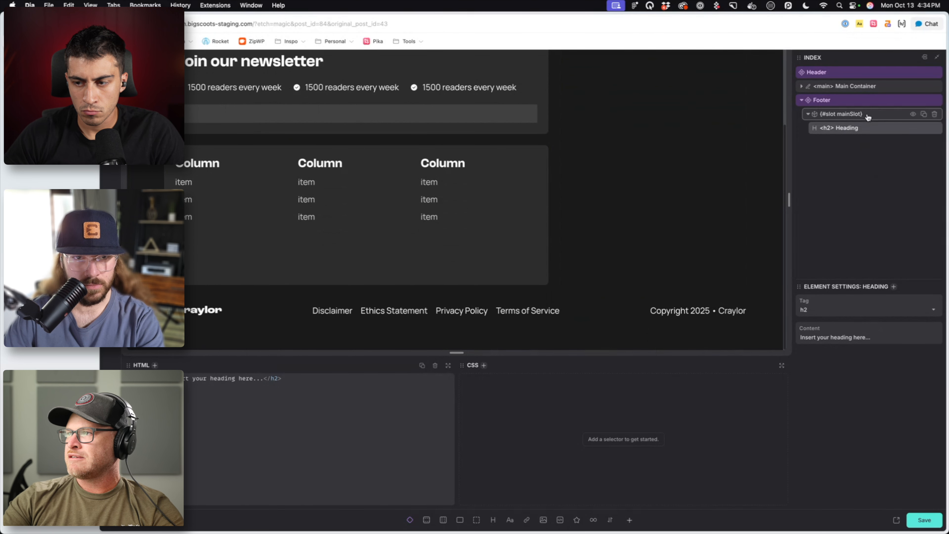
{"action": "right_click", "coordinate": [869, 100]}
{"action": "left_click", "coordinate": [806, 189]}
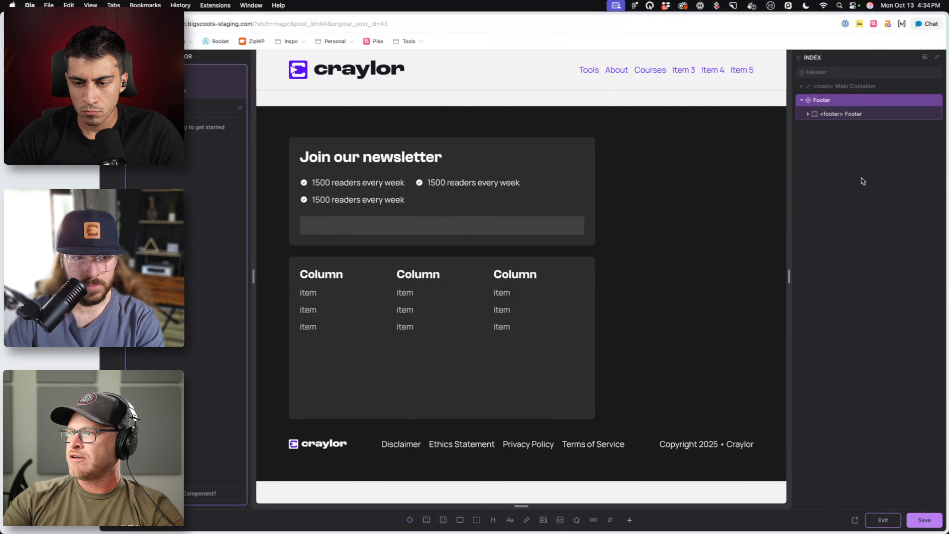
{"action": "left_click", "coordinate": [851, 116]}
{"action": "left_click", "coordinate": [871, 159]}
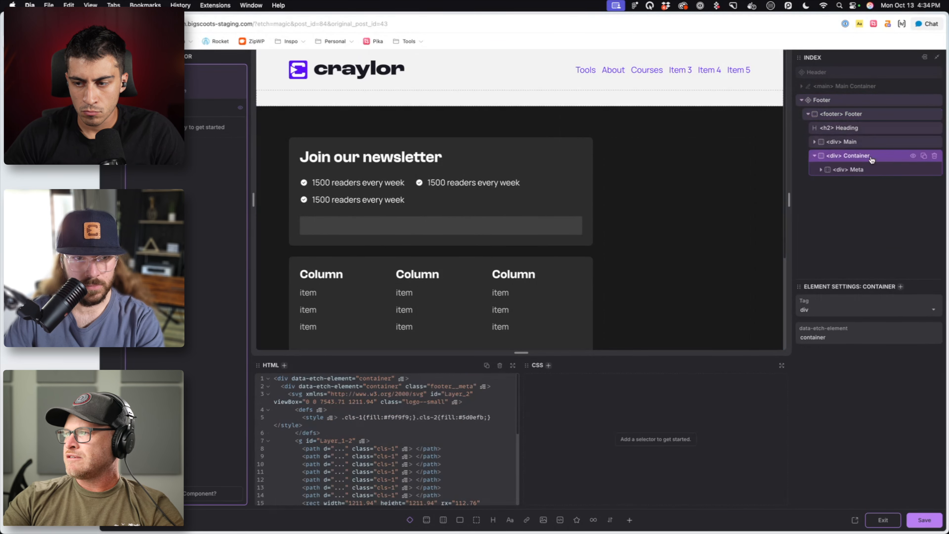
{"action": "left_click", "coordinate": [866, 143]}
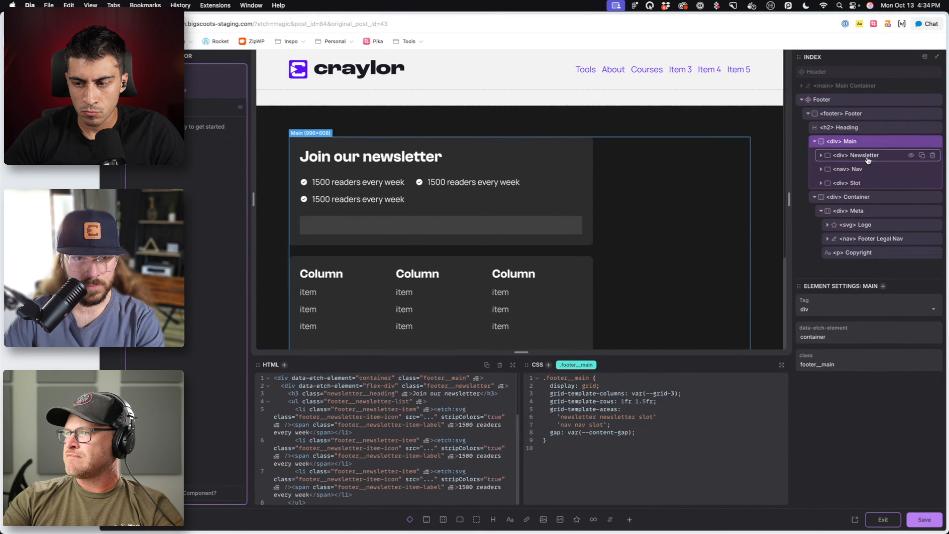
{"action": "left_click", "coordinate": [876, 183]}
{"action": "left_click", "coordinate": [878, 186]}
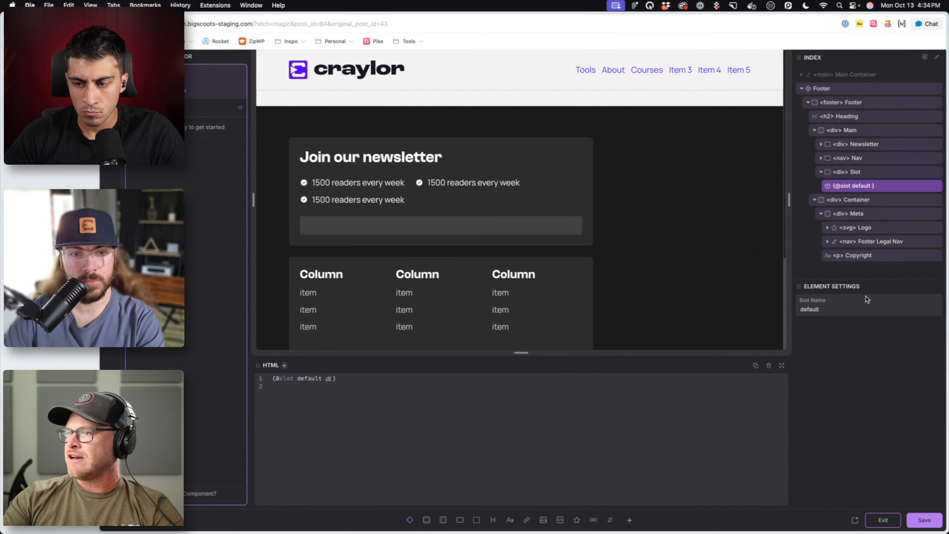
Set the component slot's name to mainSlot, save and exit component editing
{"action": "double_click", "coordinate": [853, 306]}
{"action": "type", "text": "mainSlot"}
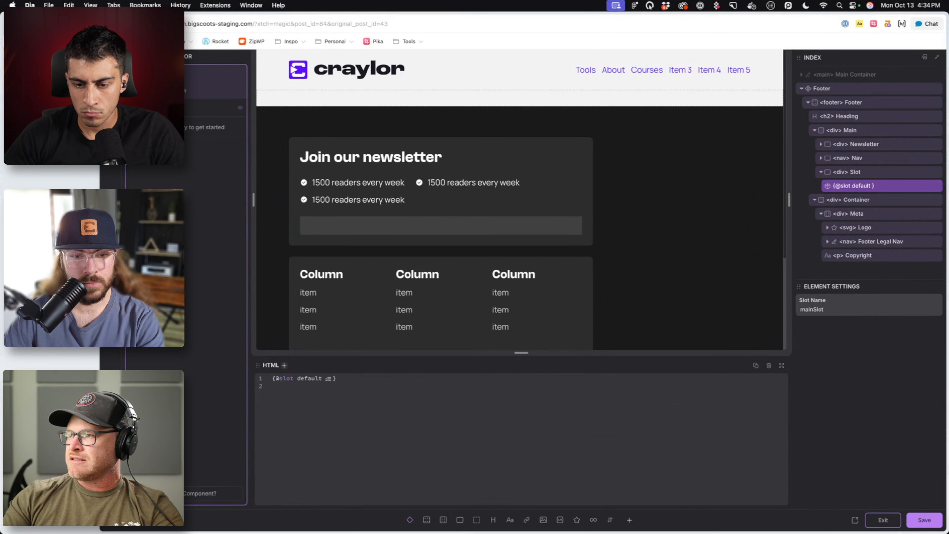
{"action": "left_click", "coordinate": [847, 334]}
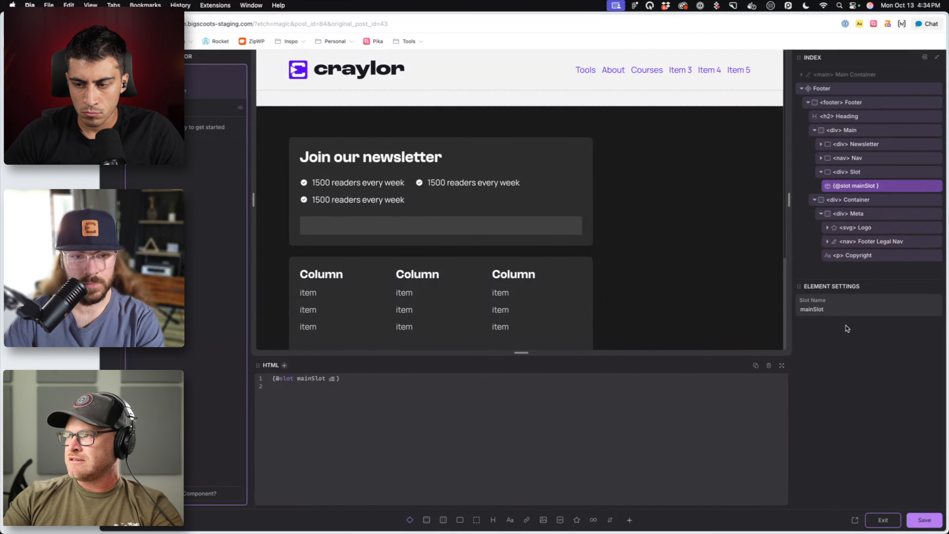
{"action": "key", "text": "super+s"}
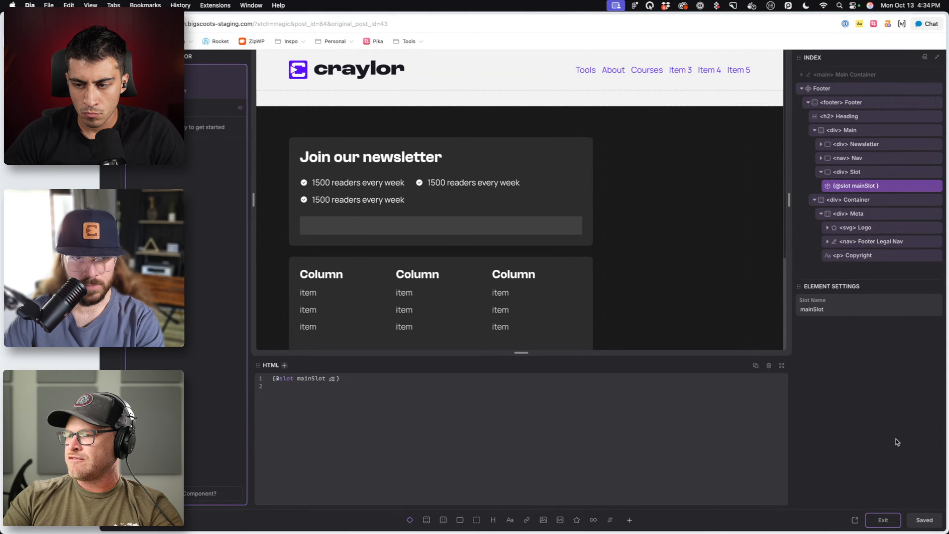
{"action": "left_click", "coordinate": [882, 520]}
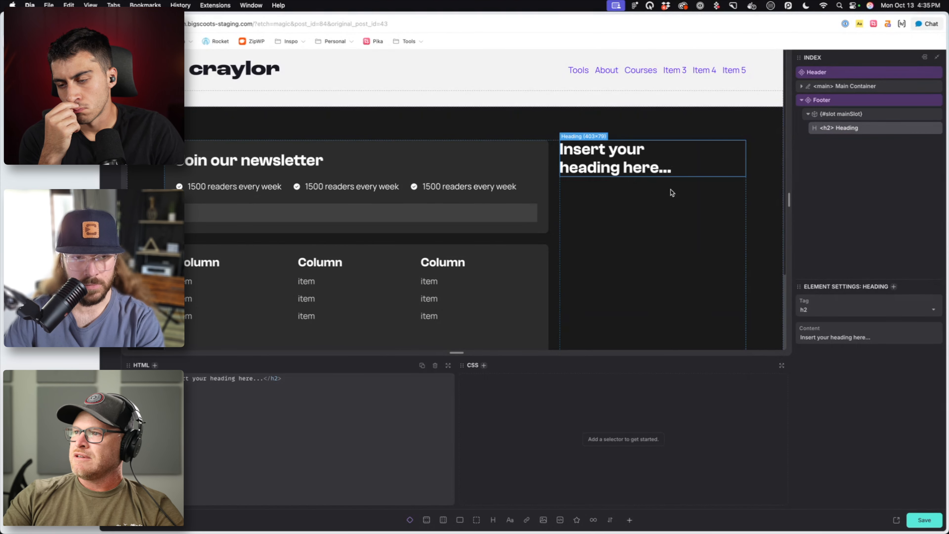
Delete the h2 heading from the Footer's mainSlot and insert the Profile Card component in its place
{"action": "left_click", "coordinate": [671, 191]}
{"action": "left_click", "coordinate": [659, 164]}
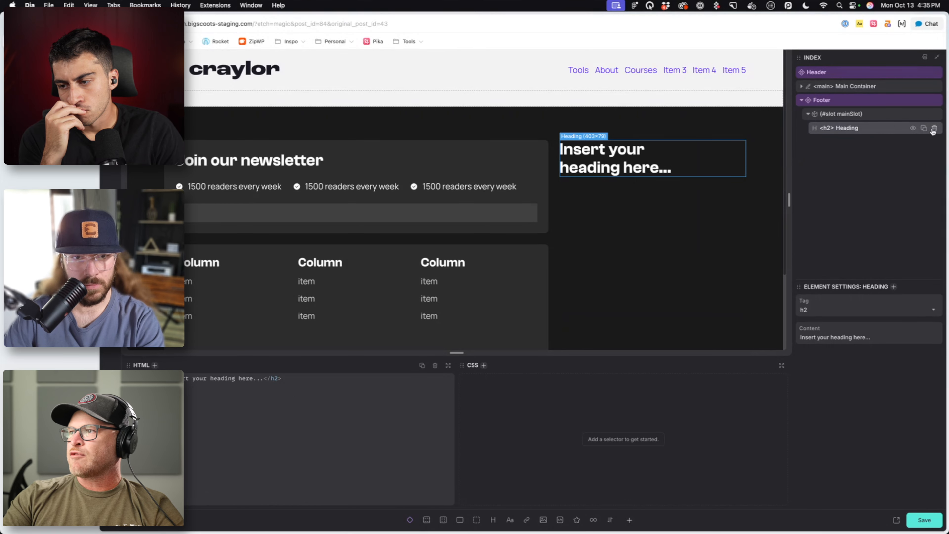
{"action": "left_click", "coordinate": [933, 128]}
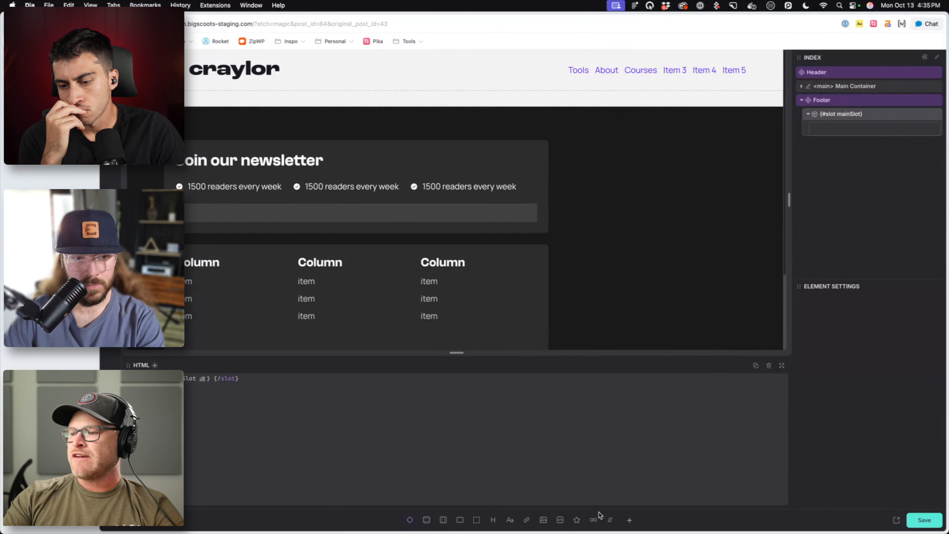
{"action": "left_click", "coordinate": [629, 520]}
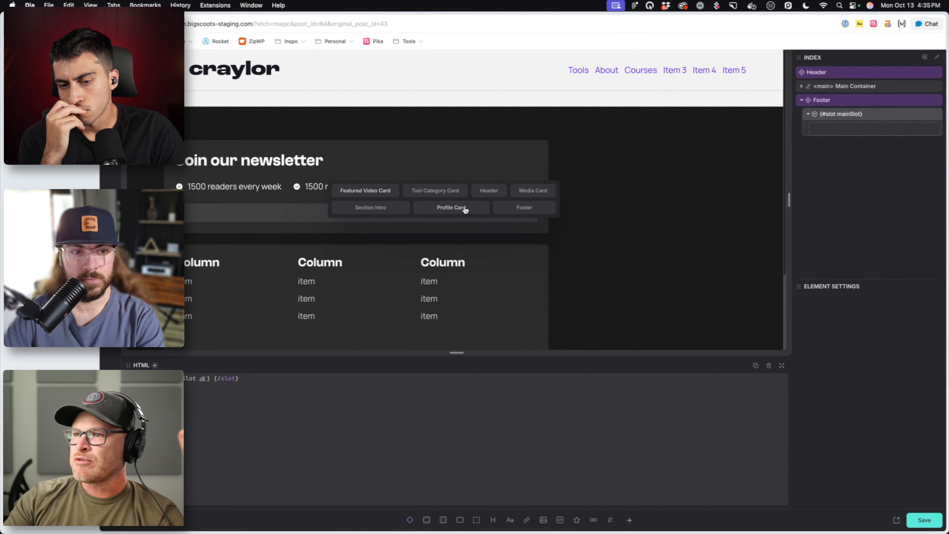
{"action": "left_click", "coordinate": [449, 207]}
{"action": "scroll", "coordinate": [765, 259], "scroll_direction": "down", "scroll_amount": 3}
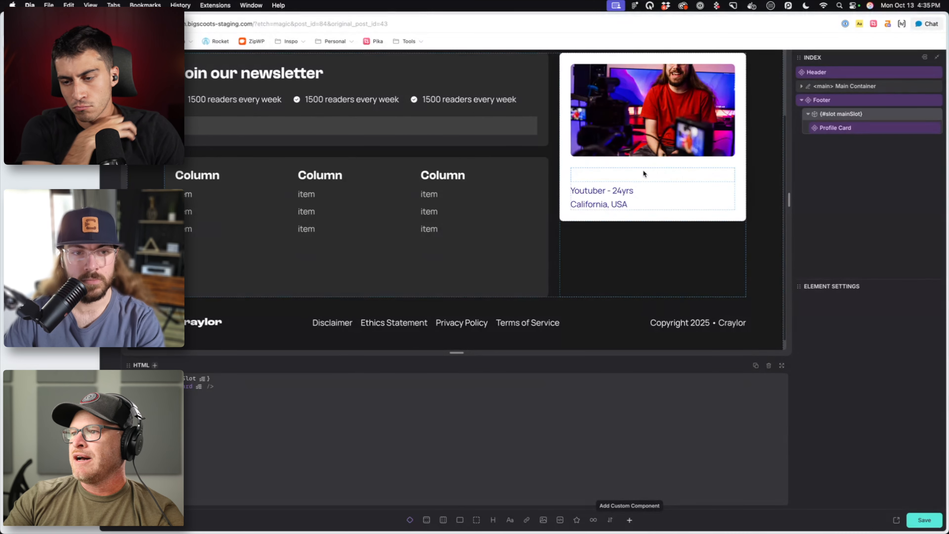
{"action": "left_click", "coordinate": [851, 133]}
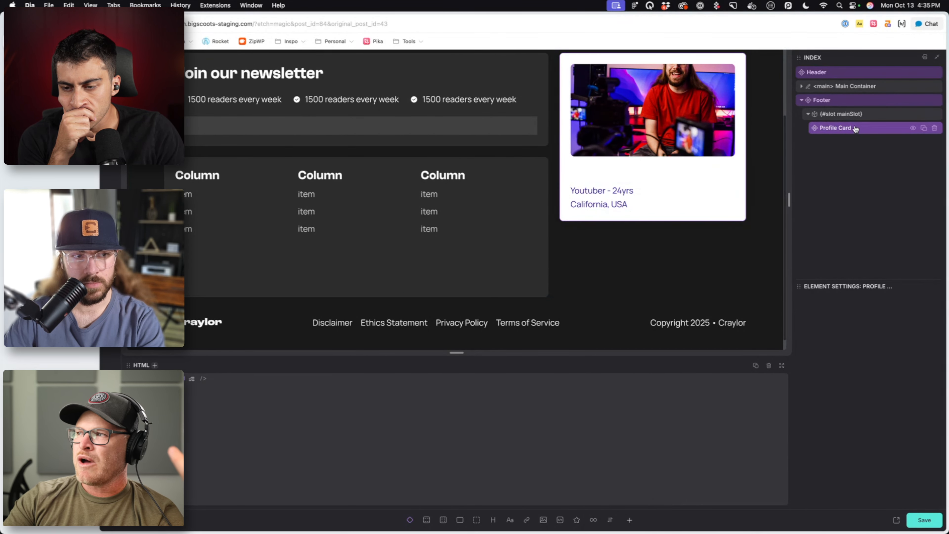
Edit the Footer component, nest a > * rule with height: 100% inside .footer__main-slot, and exit component editing
{"action": "left_click", "coordinate": [854, 101]}
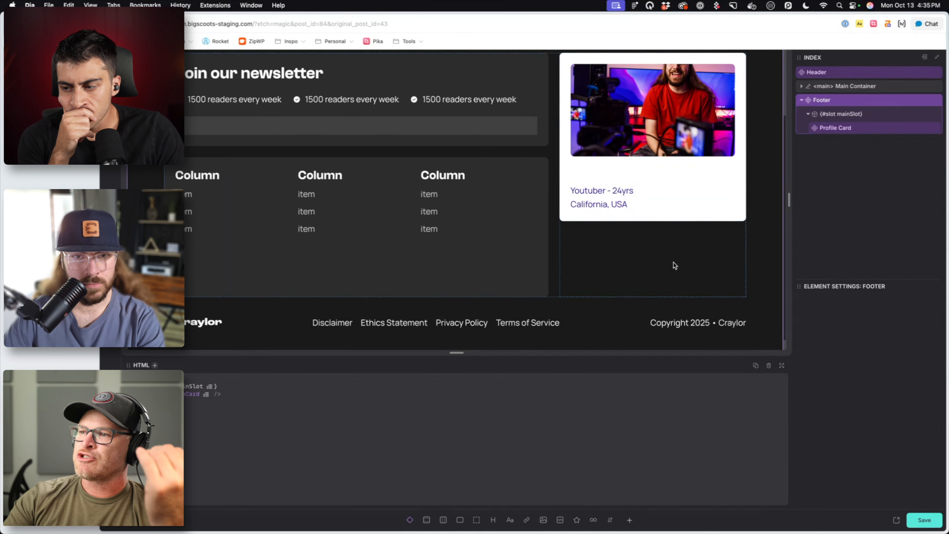
{"action": "right_click", "coordinate": [844, 101]}
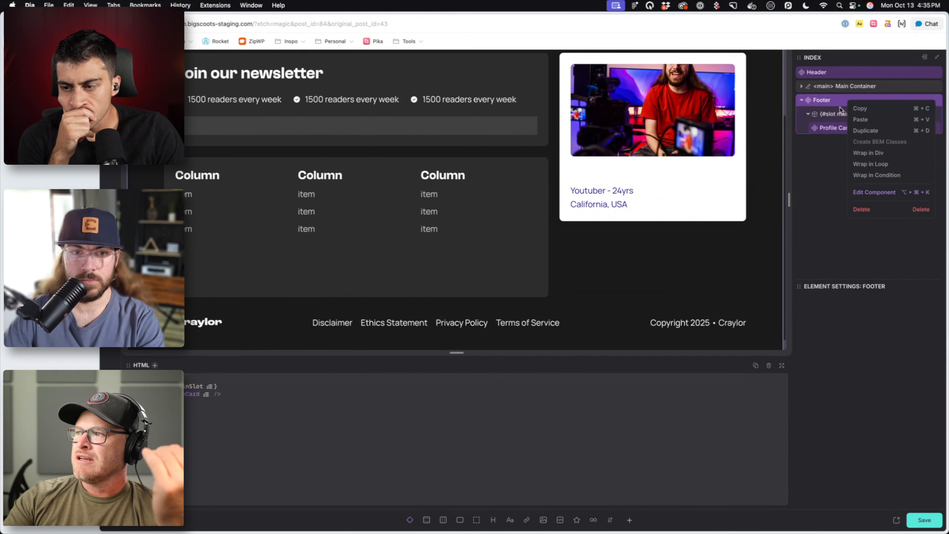
{"action": "left_click", "coordinate": [867, 193]}
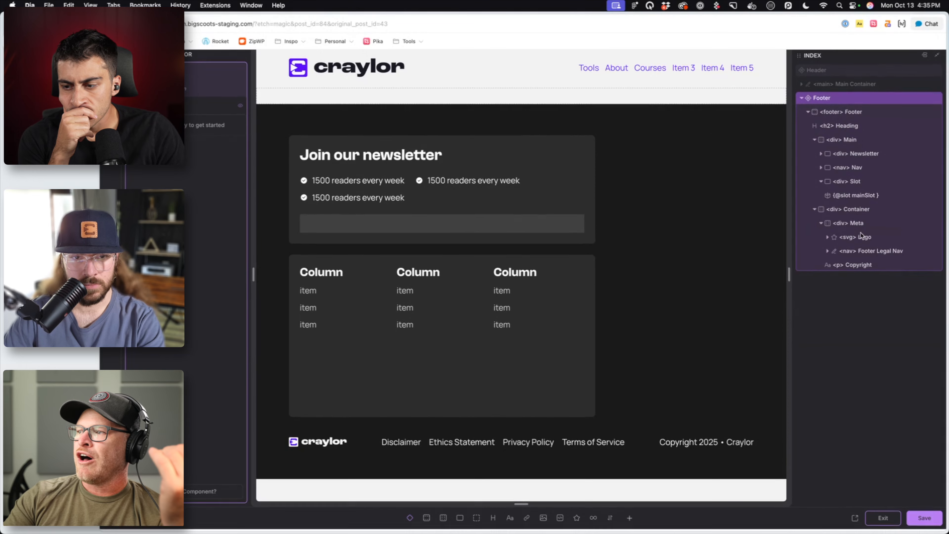
{"action": "left_click", "coordinate": [855, 183]}
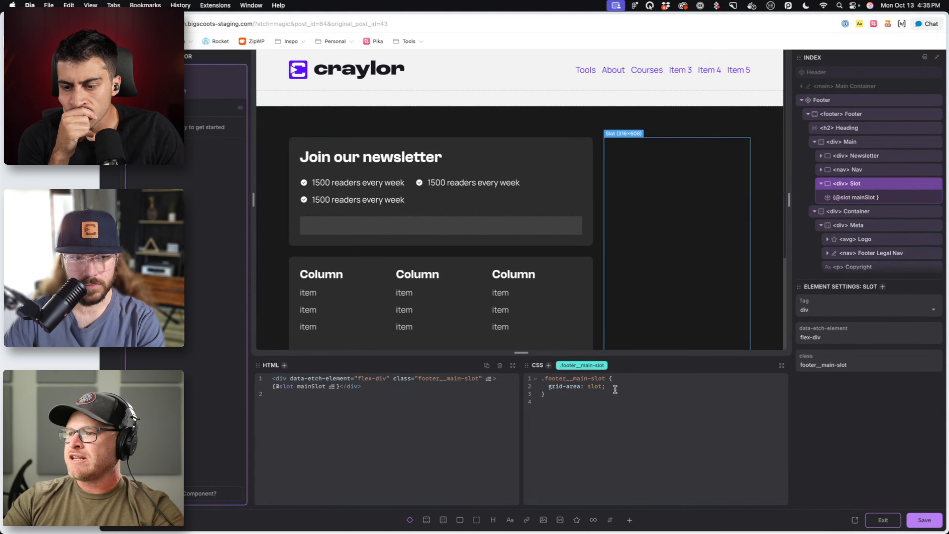
{"action": "key", "text": "Return"}
{"action": "type", "text": "> * {"}
{"action": "key", "text": "Return"}
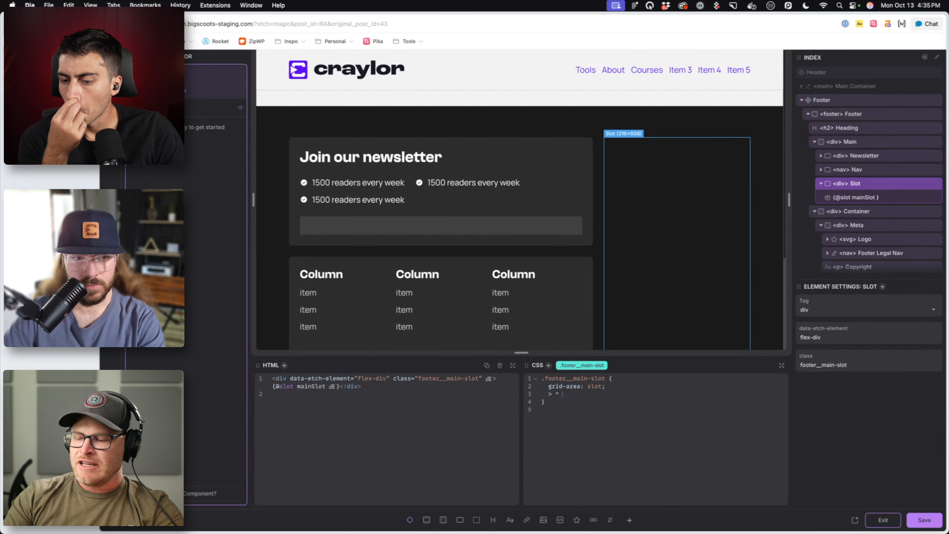
{"action": "type", "text": "height: 100%;"}
{"action": "left_click", "coordinate": [882, 519]}
{"action": "scroll", "coordinate": [646, 195], "scroll_direction": "down", "scroll_amount": 5}
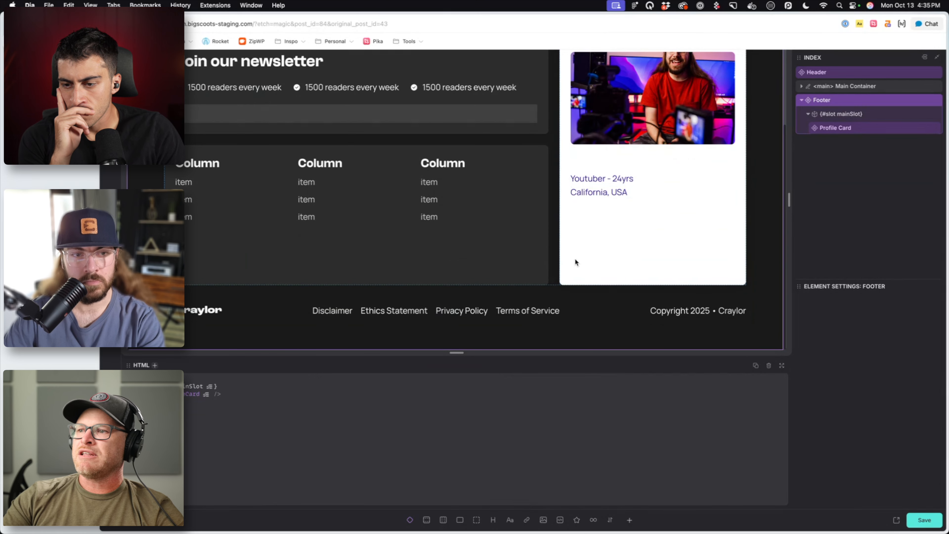
Switch to Figma to examine the footer's Free Academy card and compare it with the Profile Card in Etch
{"action": "left_click", "coordinate": [353, 523]}
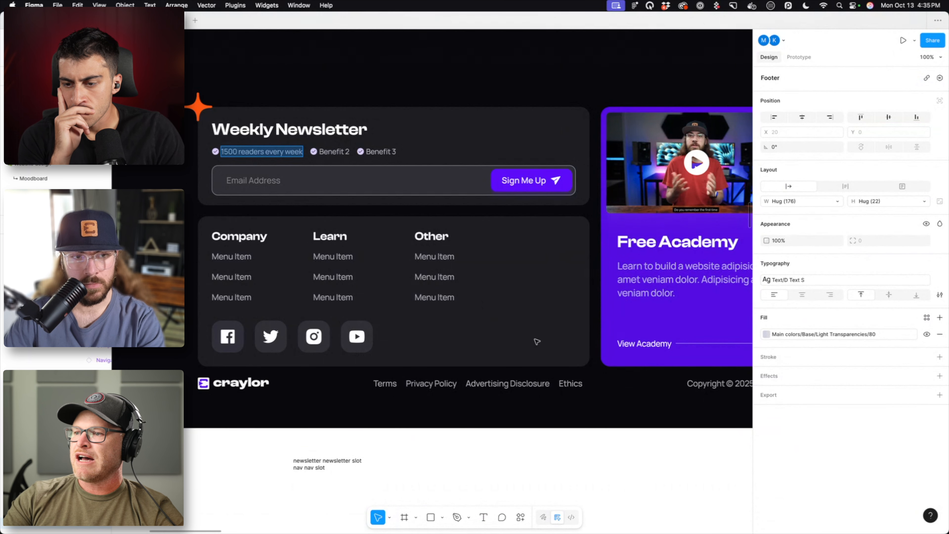
{"action": "scroll", "coordinate": [294, 447], "scroll_direction": "down", "scroll_amount": 1}
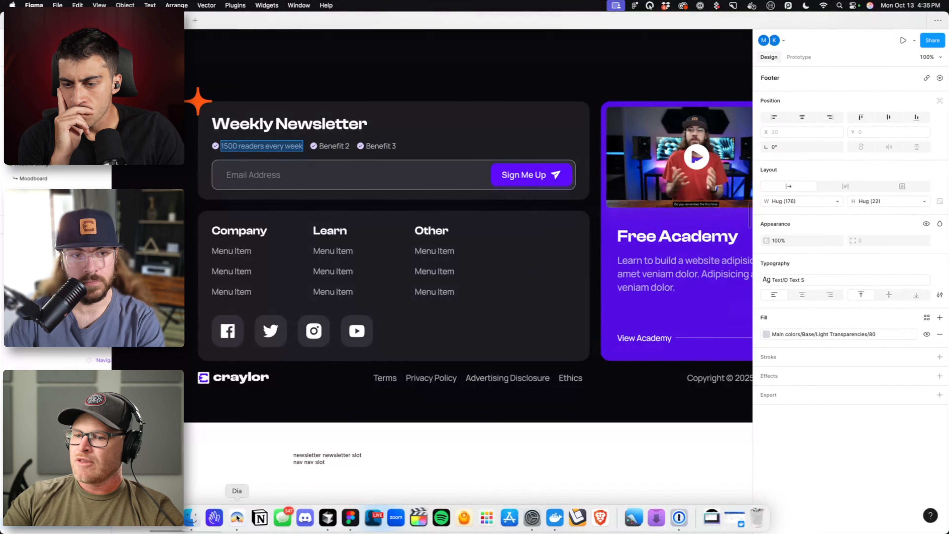
{"action": "left_click", "coordinate": [303, 521]}
{"action": "right_click", "coordinate": [703, 181]}
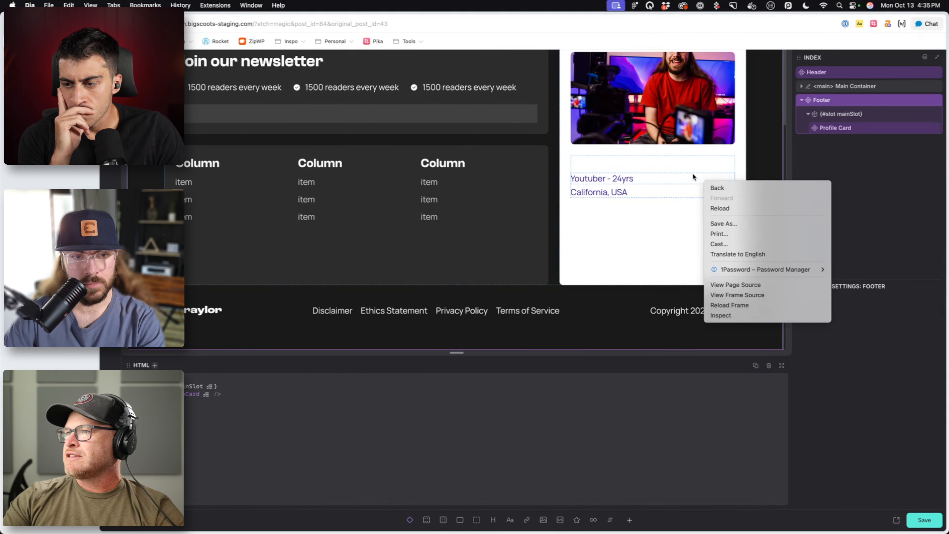
{"action": "left_click", "coordinate": [688, 155]}
{"action": "scroll", "coordinate": [698, 156], "scroll_direction": "up", "scroll_amount": 3}
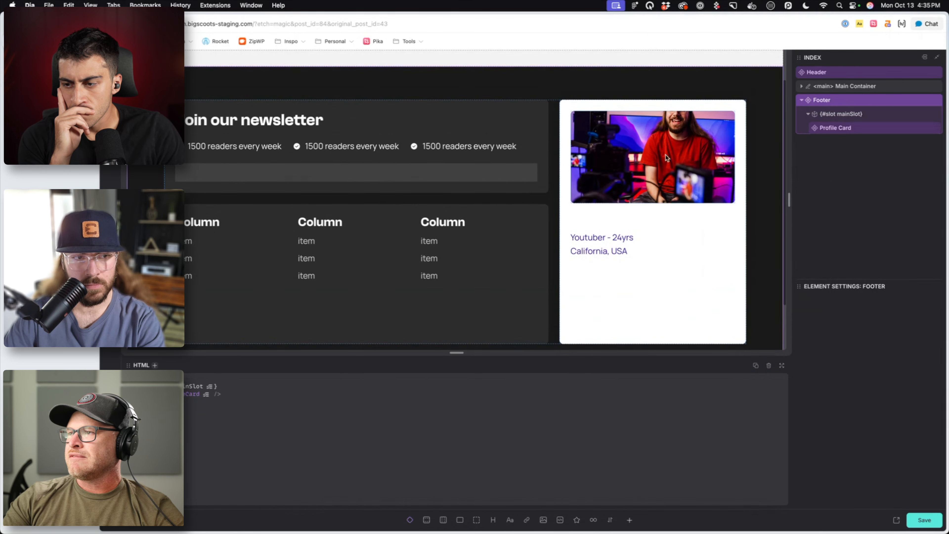
Switch to Figma and compare the card designs across the homepage with the footer's Free Academy card
{"action": "mouse_move", "coordinate": [293, 525]}
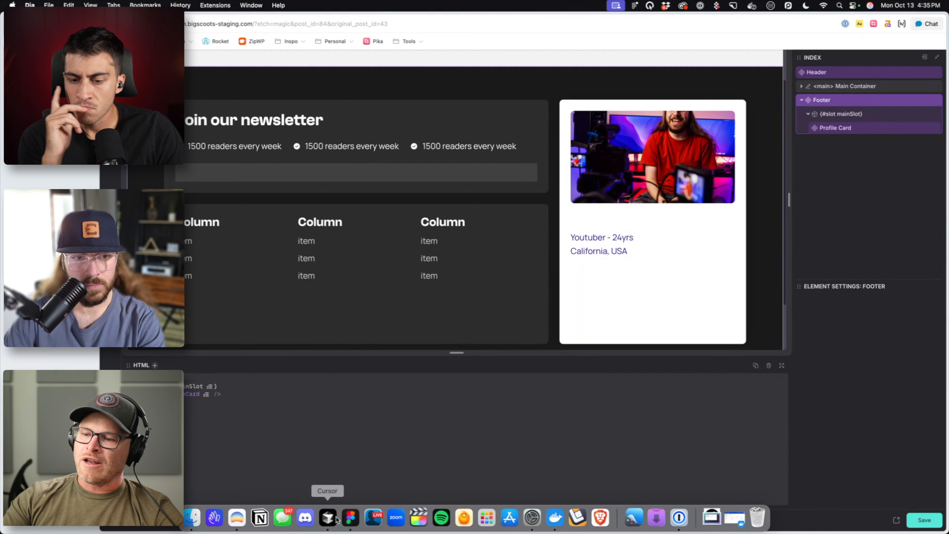
{"action": "left_click", "coordinate": [350, 517]}
{"action": "scroll", "coordinate": [684, 287], "scroll_direction": "up", "scroll_amount": 10}
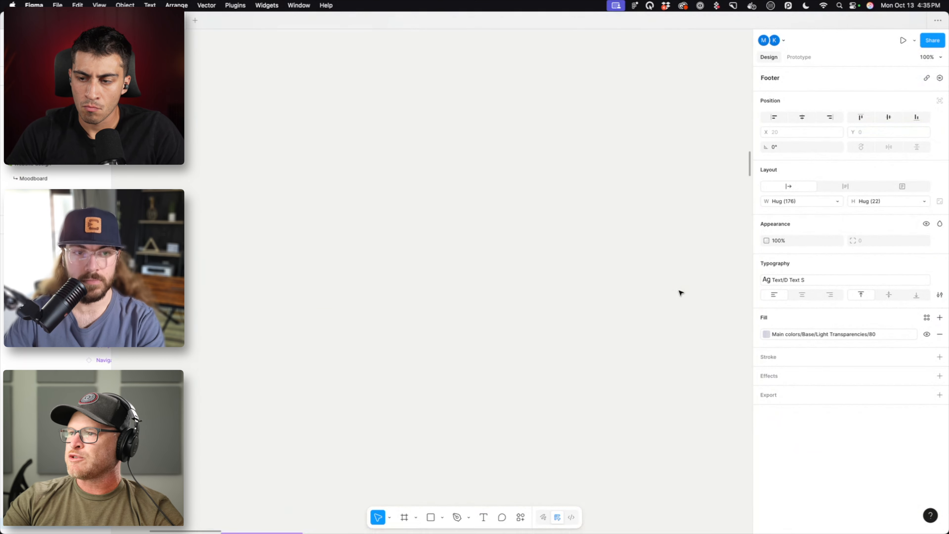
{"action": "key", "text": "super+minus"}
{"action": "key", "text": "super+minus"}
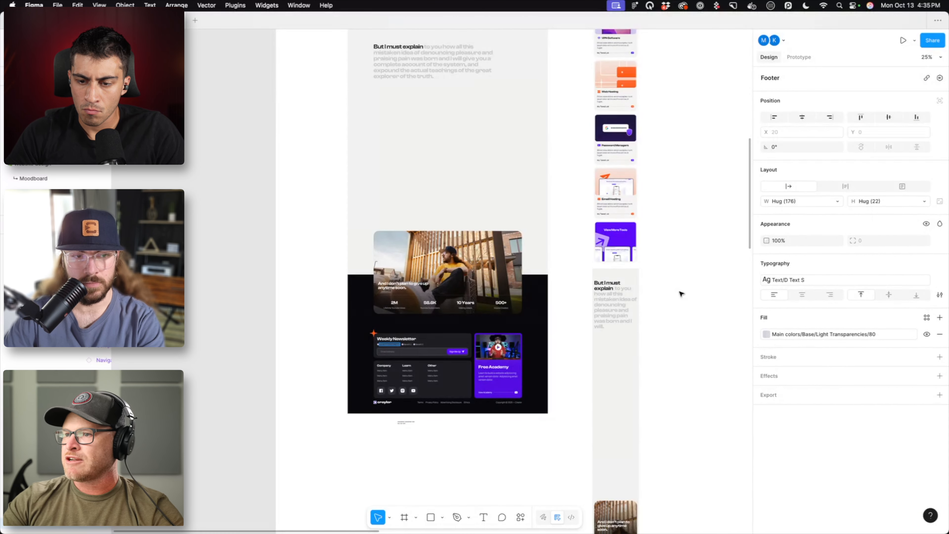
{"action": "scroll", "coordinate": [668, 292], "scroll_direction": "up", "scroll_amount": 20}
{"action": "scroll", "coordinate": [651, 289], "scroll_direction": "down", "scroll_amount": 1}
{"action": "scroll", "coordinate": [652, 289], "scroll_direction": "down", "scroll_amount": 6}
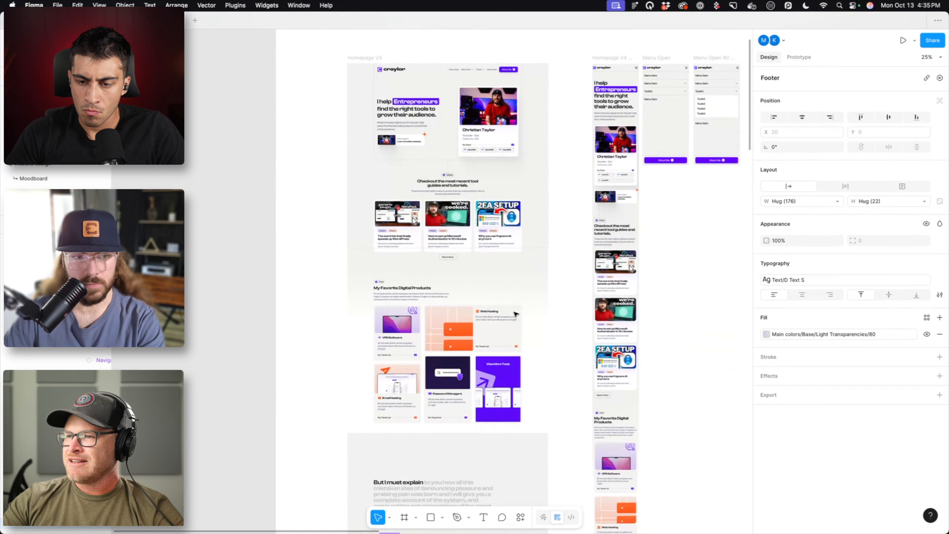
{"action": "scroll", "coordinate": [489, 117], "scroll_direction": "down", "scroll_amount": 14}
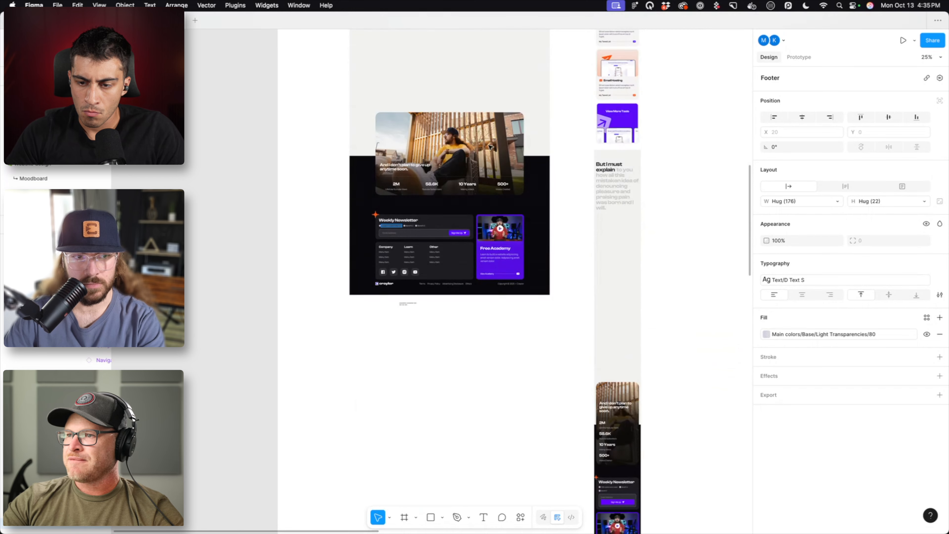
{"action": "scroll", "coordinate": [513, 245], "scroll_direction": "up", "scroll_amount": 15}
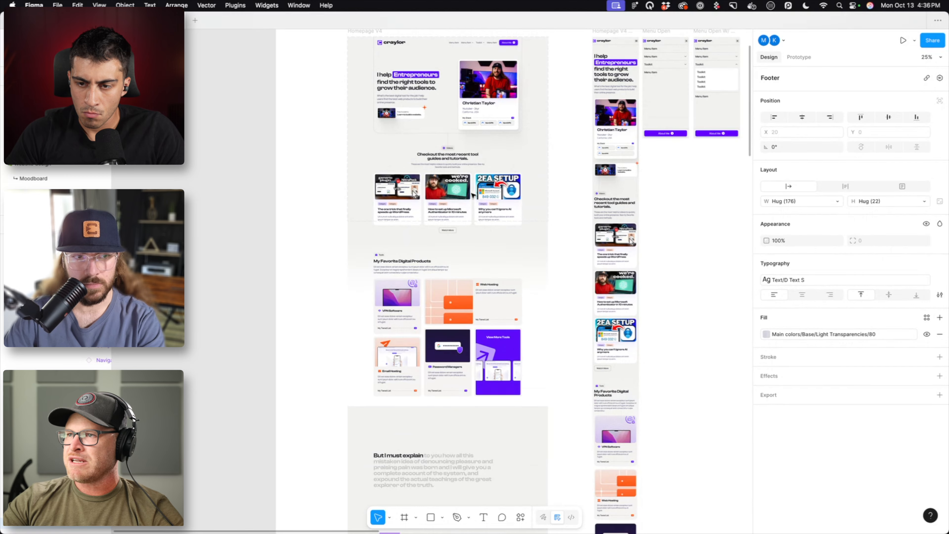
{"action": "scroll", "coordinate": [472, 194], "scroll_direction": "down", "scroll_amount": 15}
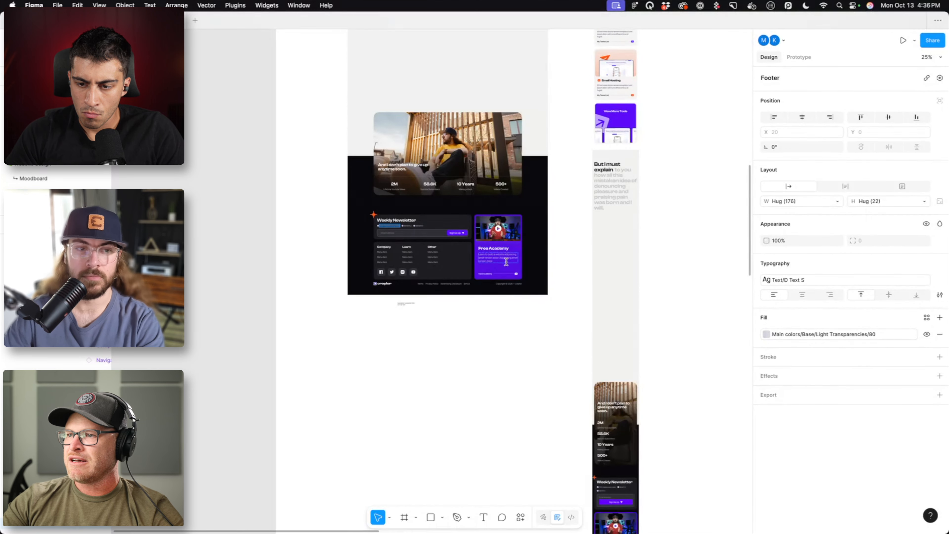
{"action": "scroll", "coordinate": [519, 254], "scroll_direction": "up", "scroll_amount": 1}
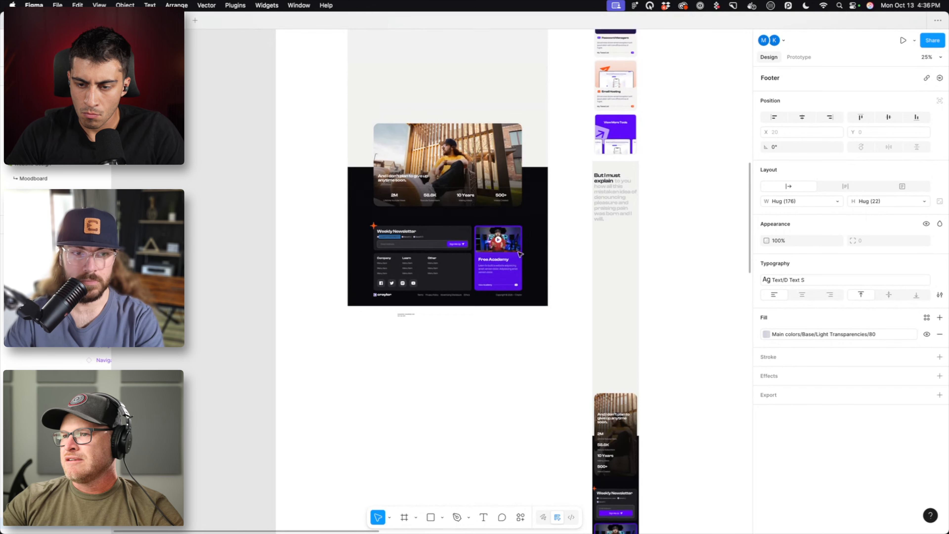
{"action": "scroll", "coordinate": [519, 254], "scroll_direction": "up", "scroll_amount": 10}
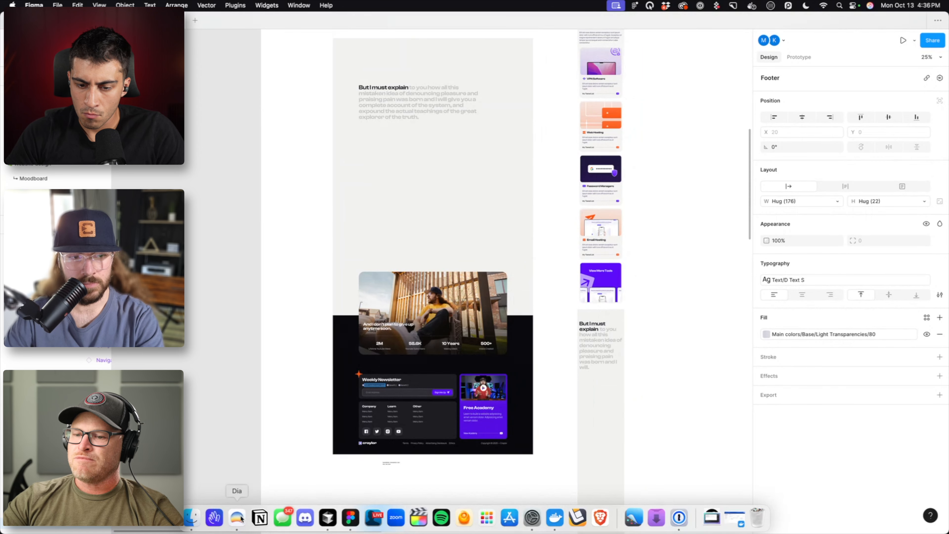
Return to the Etch builder, select the Profile Card in the Footer's mainSlot and save the page
{"action": "left_click", "coordinate": [241, 519]}
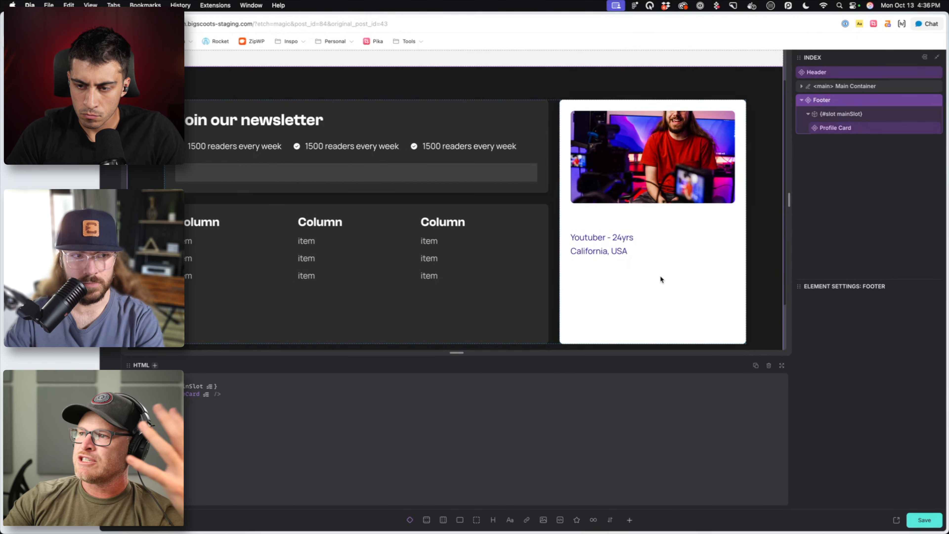
{"action": "left_click", "coordinate": [662, 204]}
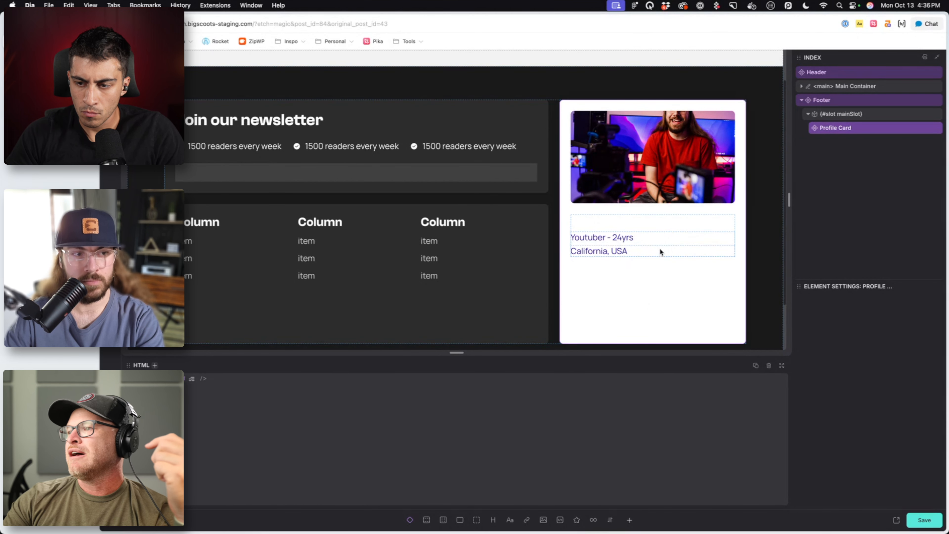
{"action": "scroll", "coordinate": [654, 209], "scroll_direction": "down", "scroll_amount": 1}
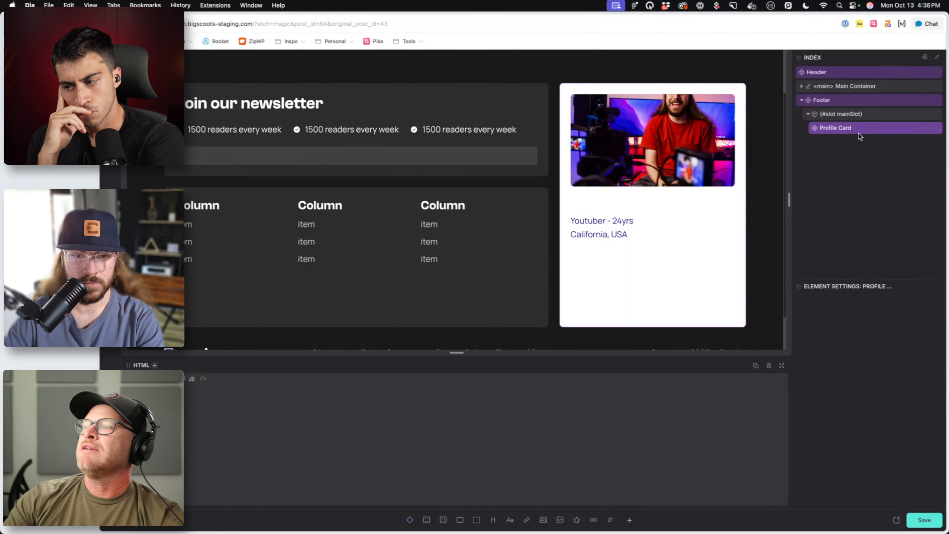
{"action": "left_click", "coordinate": [924, 520]}
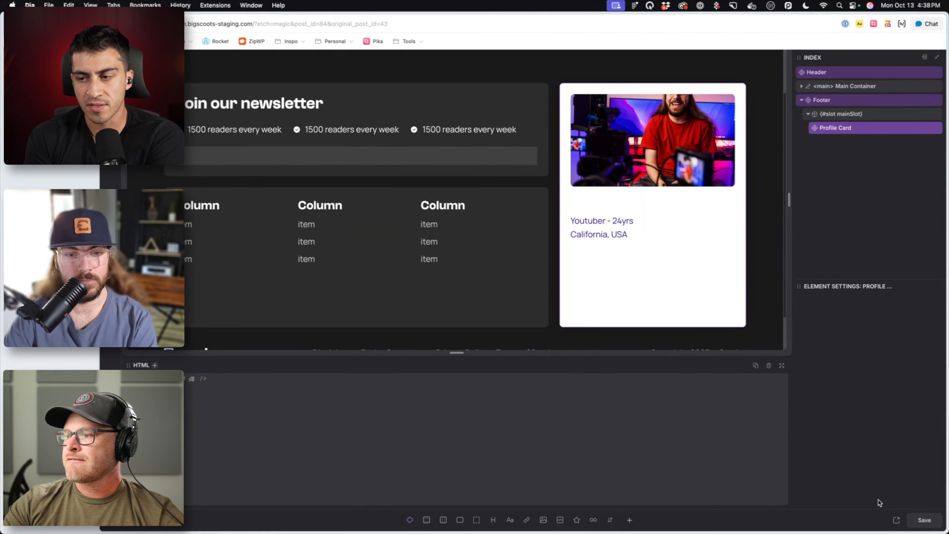
{"action": "left_click", "coordinate": [911, 518]}
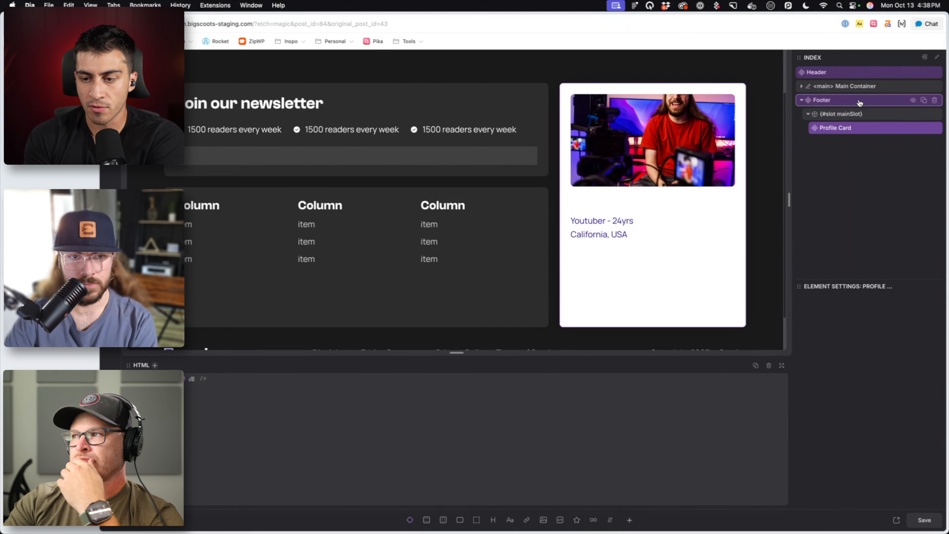
Swap the Profile Card in the Footer's mainSlot for a Media Card, and delete that card too
{"action": "left_click", "coordinate": [884, 115]}
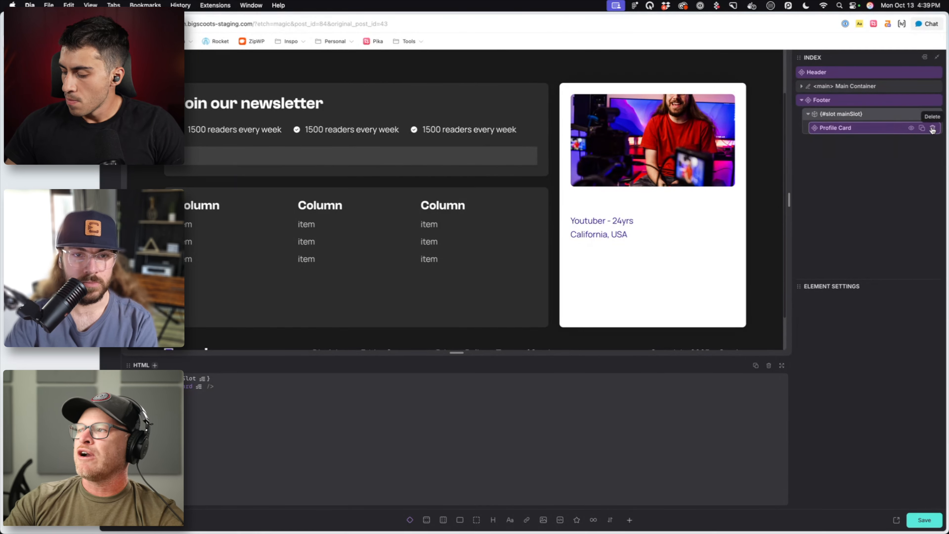
{"action": "left_click", "coordinate": [933, 128]}
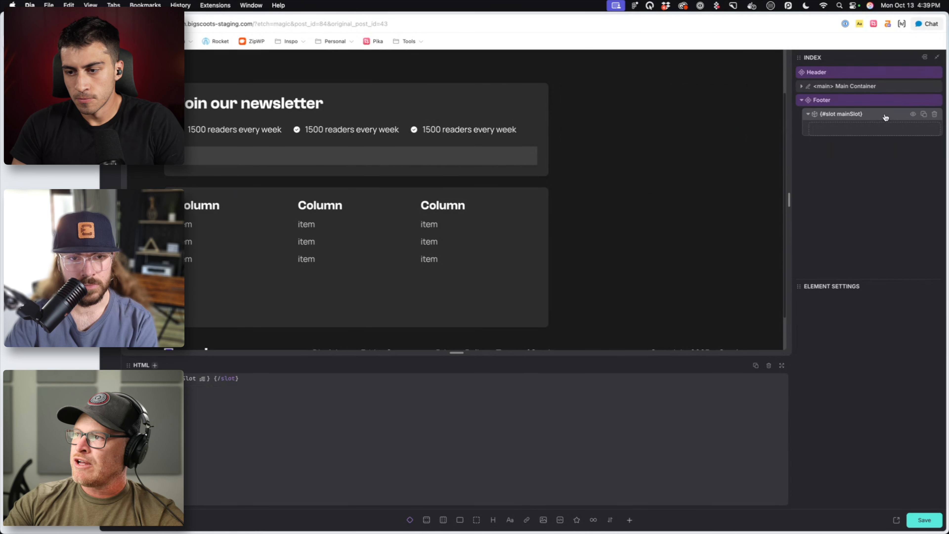
{"action": "mouse_move", "coordinate": [600, 525]}
{"action": "key", "text": "super+z"}
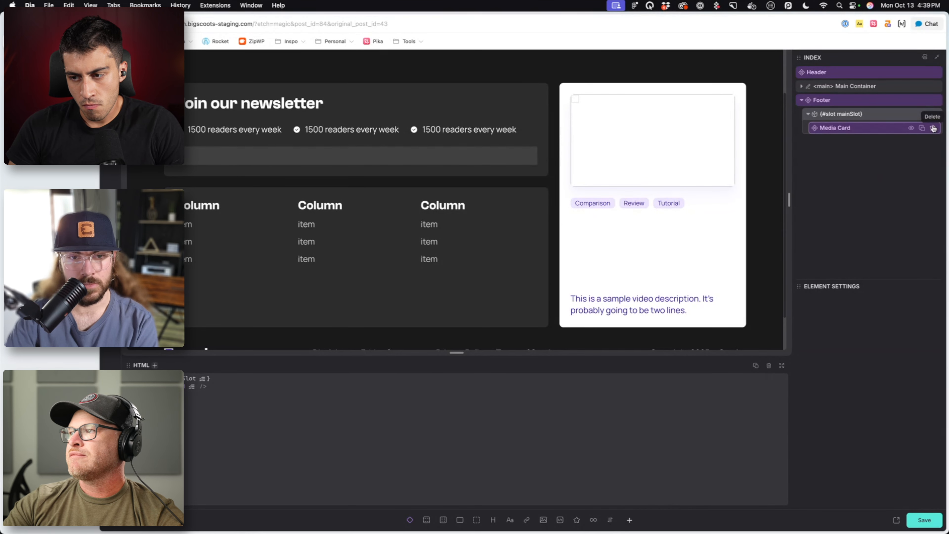
{"action": "left_click", "coordinate": [932, 129]}
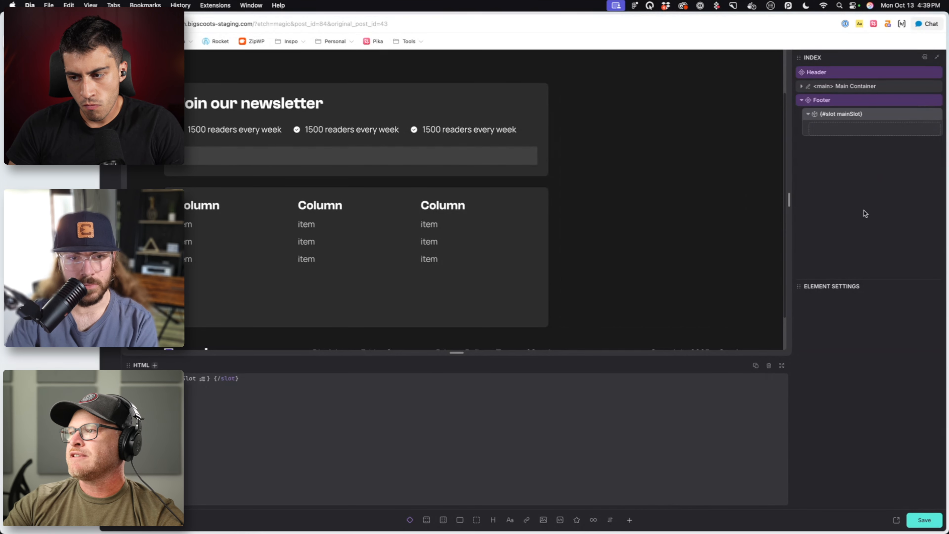
{"action": "left_click", "coordinate": [874, 102]}
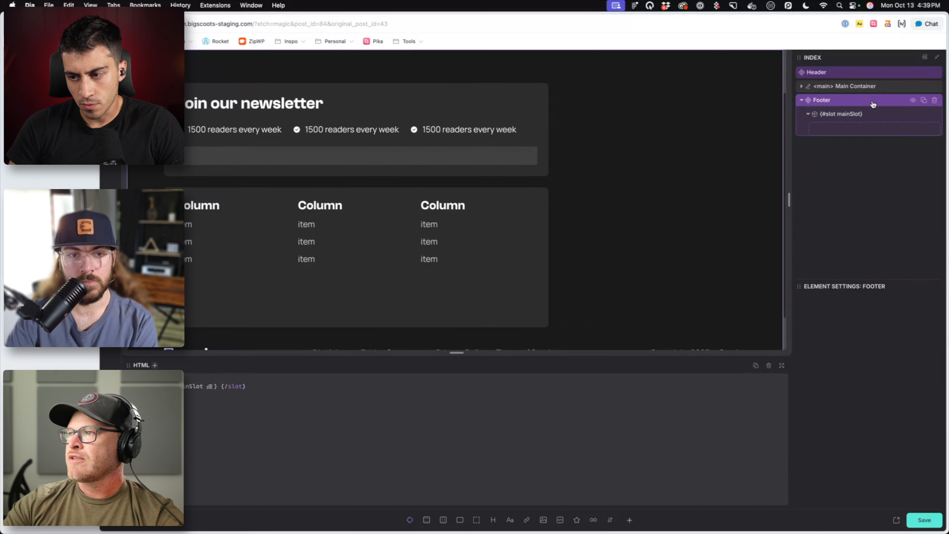
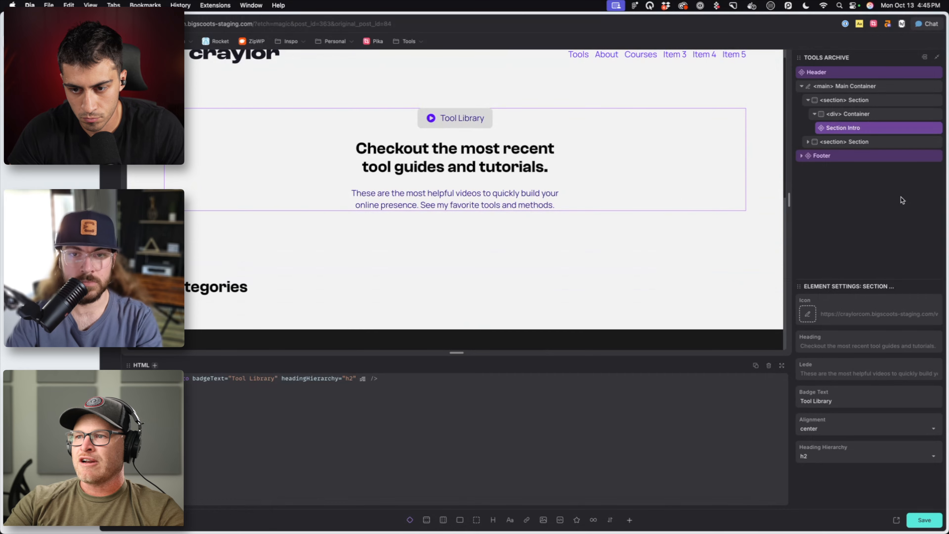
Set the Heading Hierarchy of the Tools Archive's Section Intro to h1 and check its heading on the canvas
{"action": "left_click", "coordinate": [647, 220]}
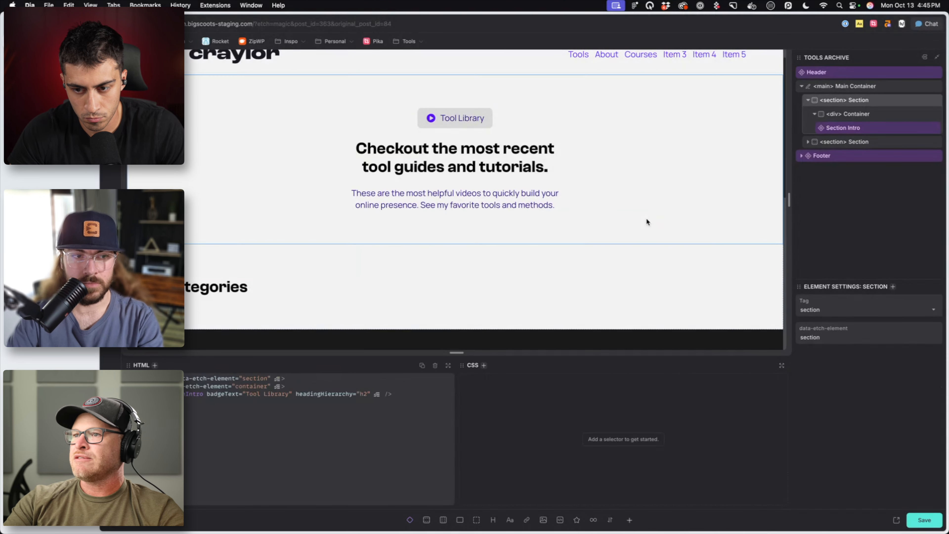
{"action": "left_click", "coordinate": [492, 187]}
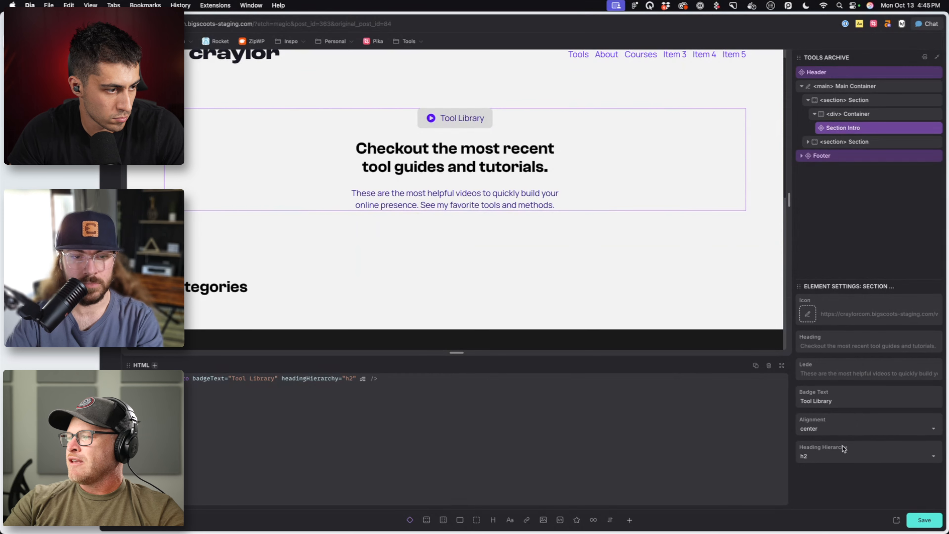
{"action": "left_click", "coordinate": [838, 456]}
{"action": "left_click", "coordinate": [824, 474]}
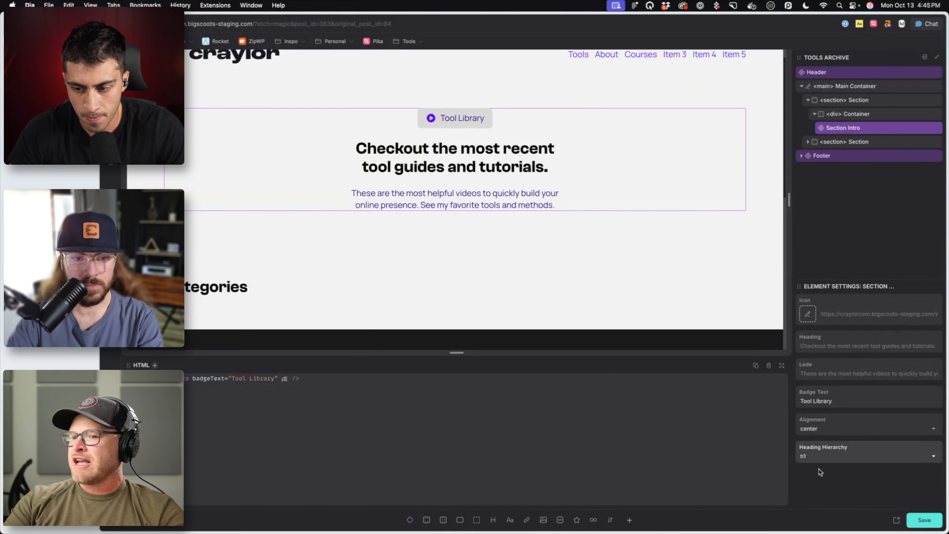
{"action": "double_click", "coordinate": [462, 168]}
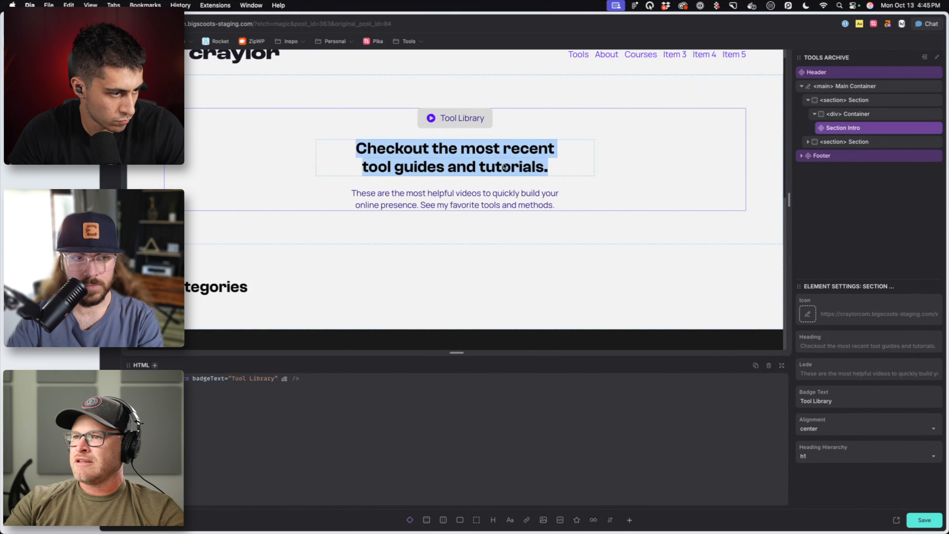
{"action": "left_click", "coordinate": [642, 193]}
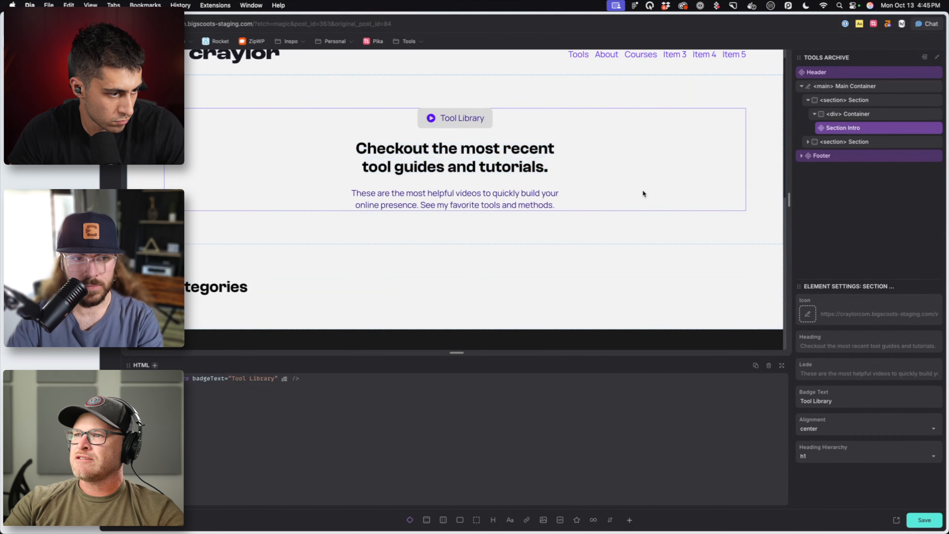
Switch to Figma and compare the Tools page hero design with the Section Intro built in Etch
{"action": "left_click", "coordinate": [350, 523]}
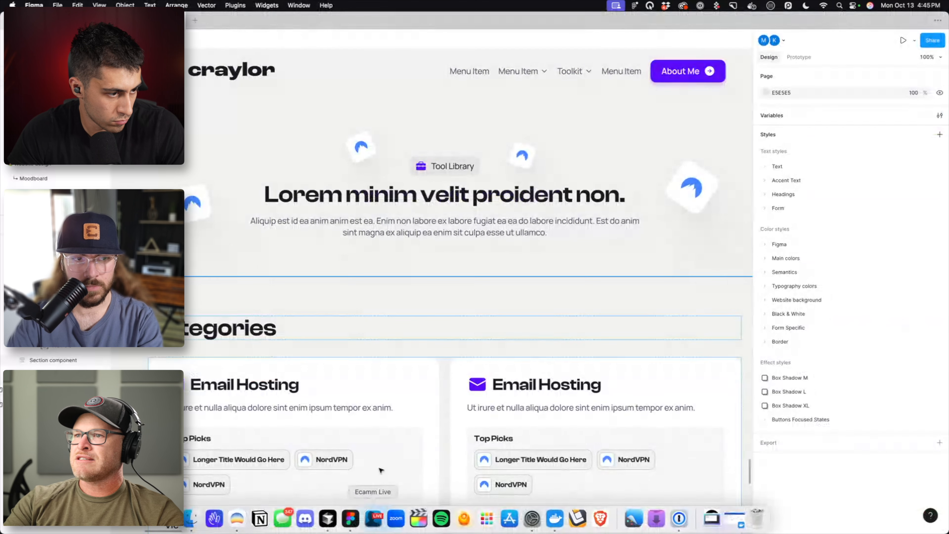
{"action": "scroll", "coordinate": [496, 213], "scroll_direction": "right", "scroll_amount": 3}
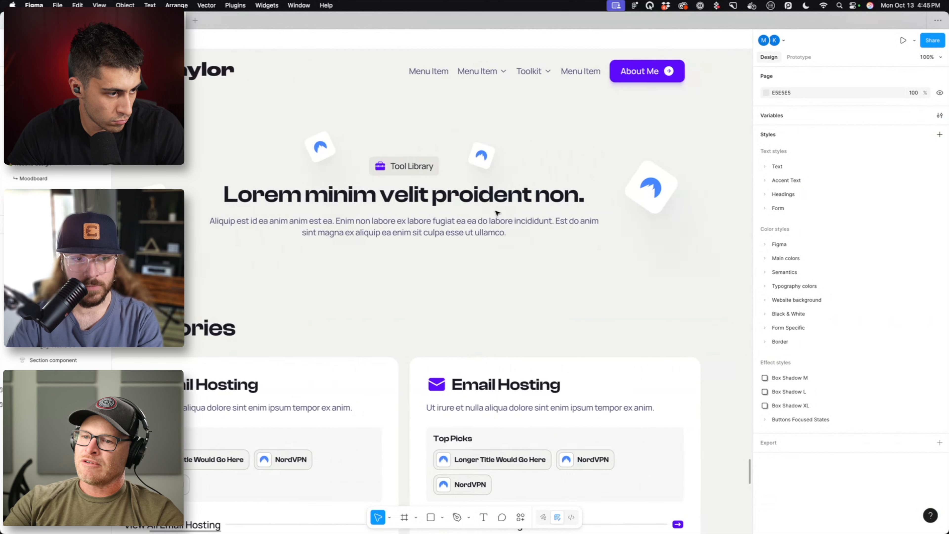
{"action": "key", "text": "minus"}
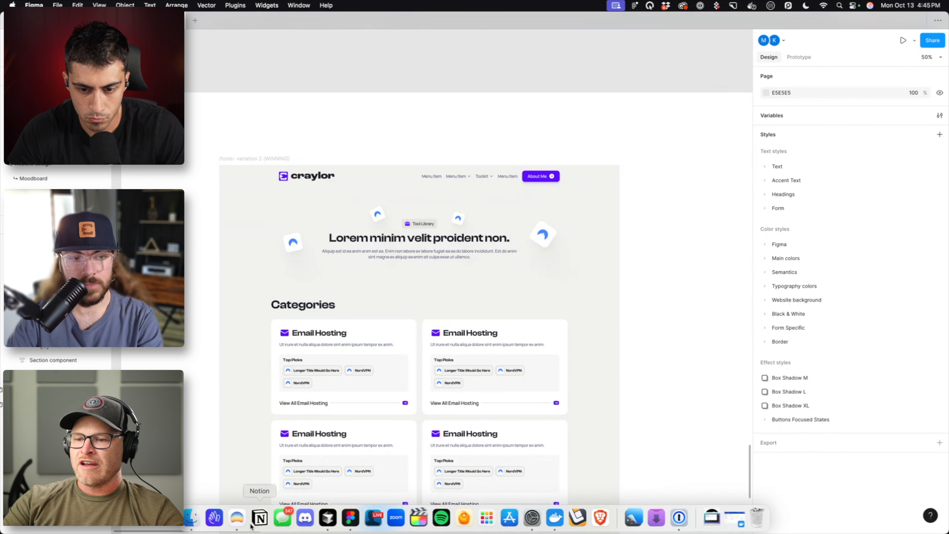
Return to the browser and open the staging site's WordPress dashboard by shortening the post-edit address to wp-admin
{"action": "left_click", "coordinate": [235, 521]}
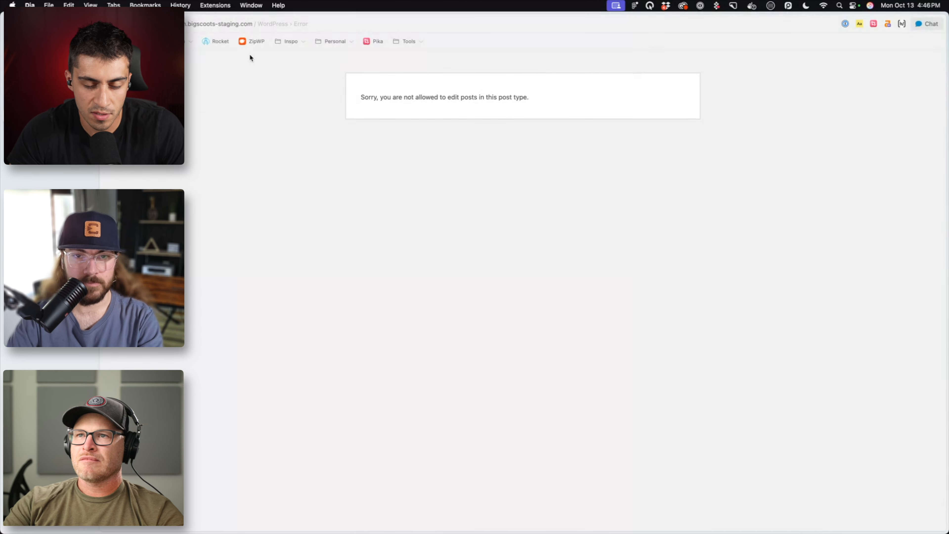
{"action": "left_click", "coordinate": [289, 24]}
{"action": "left_click", "coordinate": [275, 24]}
{"action": "left_click_drag", "start_coordinate": [310, 26], "coordinate": [479, 24]}
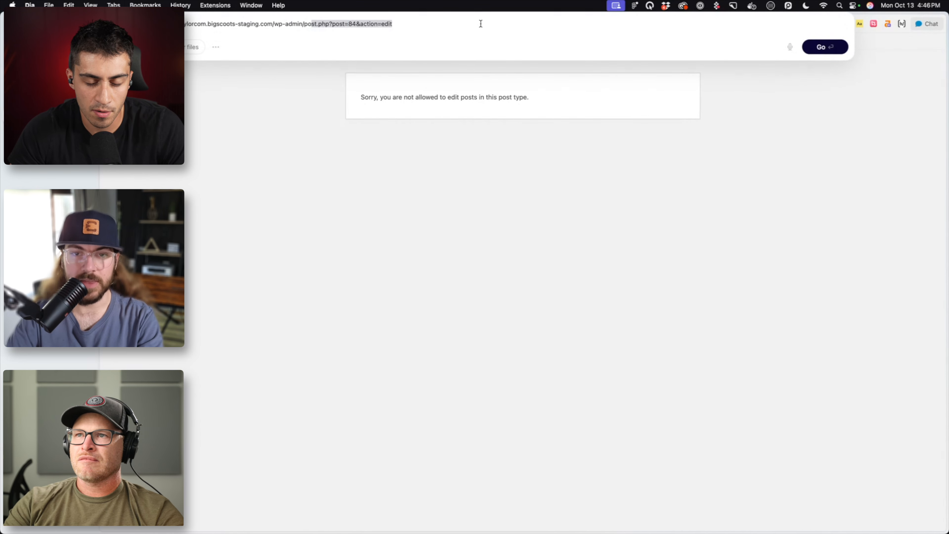
{"action": "key", "text": "BackSpace"}
{"action": "key", "text": "Return"}
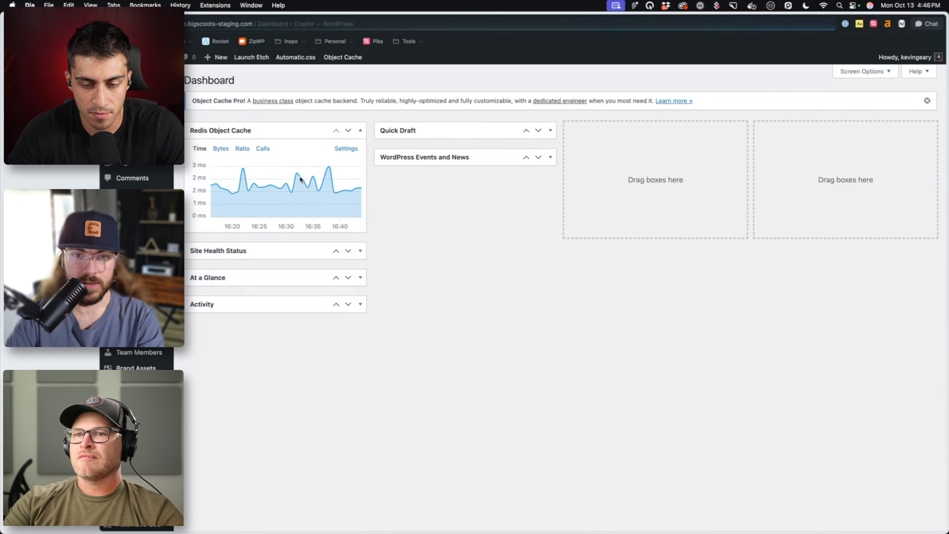
Open the staging site's tools page on the front end and review its intro, categories and footer
{"action": "left_click", "coordinate": [293, 25]}
{"action": "left_click", "coordinate": [305, 25]}
{"action": "key", "text": "BackSpace"}
{"action": "key", "text": "BackSpace"}
{"action": "key", "text": "BackSpace"}
{"action": "key", "text": "BackSpace"}
{"action": "key", "text": "BackSpace"}
{"action": "key", "text": "BackSpace"}
{"action": "key", "text": "BackSpace"}
{"action": "key", "text": "BackSpace"}
{"action": "key", "text": "BackSpace"}
{"action": "type", "text": "tools"}
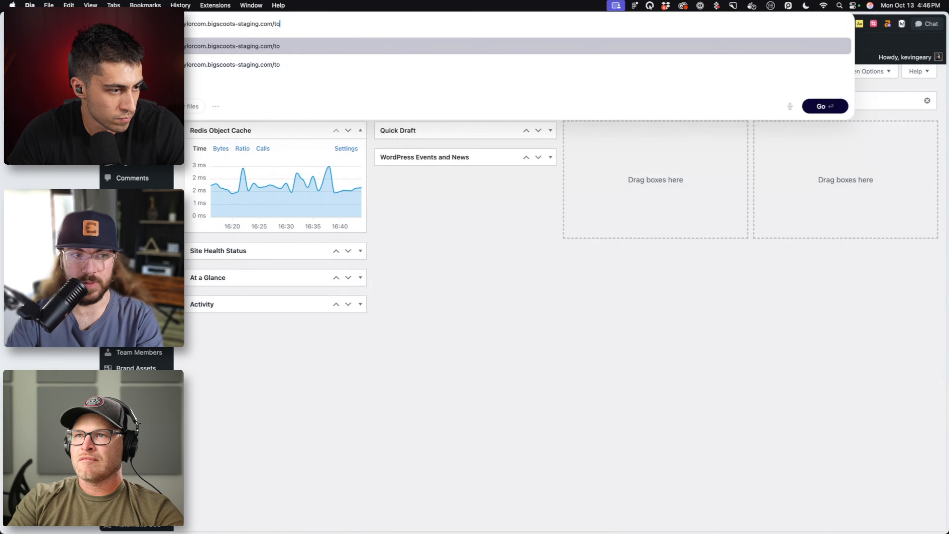
{"action": "key", "text": "Return"}
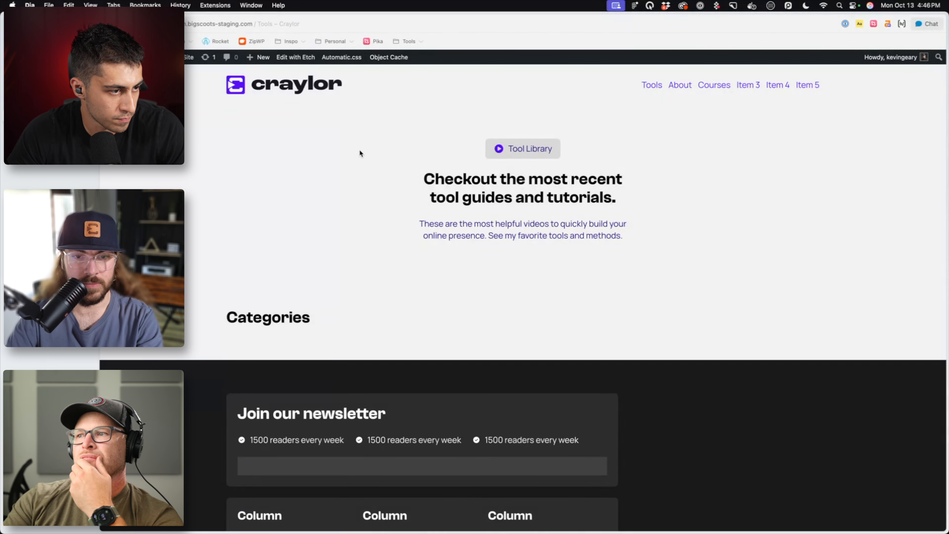
{"action": "scroll", "coordinate": [359, 150], "scroll_direction": "down", "scroll_amount": 2}
{"action": "scroll", "coordinate": [358, 150], "scroll_direction": "up", "scroll_amount": 2}
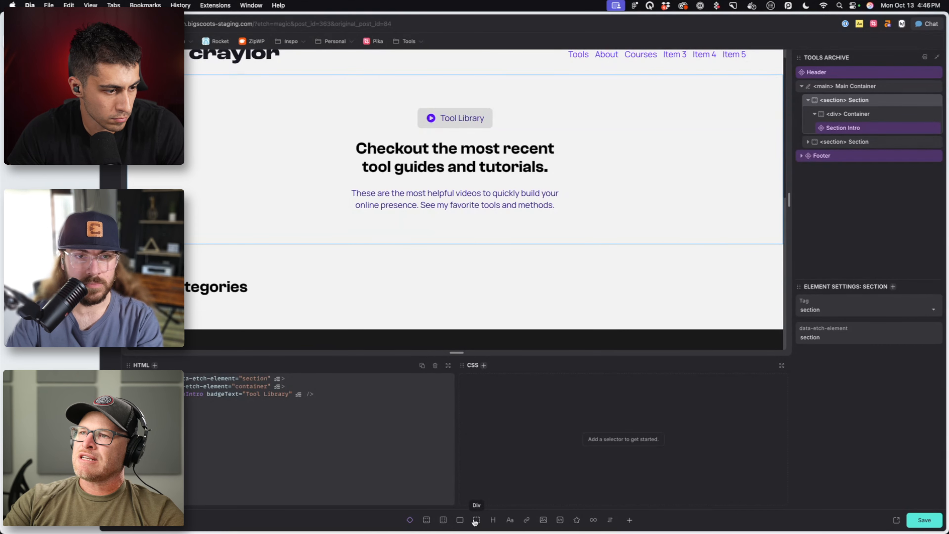
{"action": "left_click", "coordinate": [614, 150]}
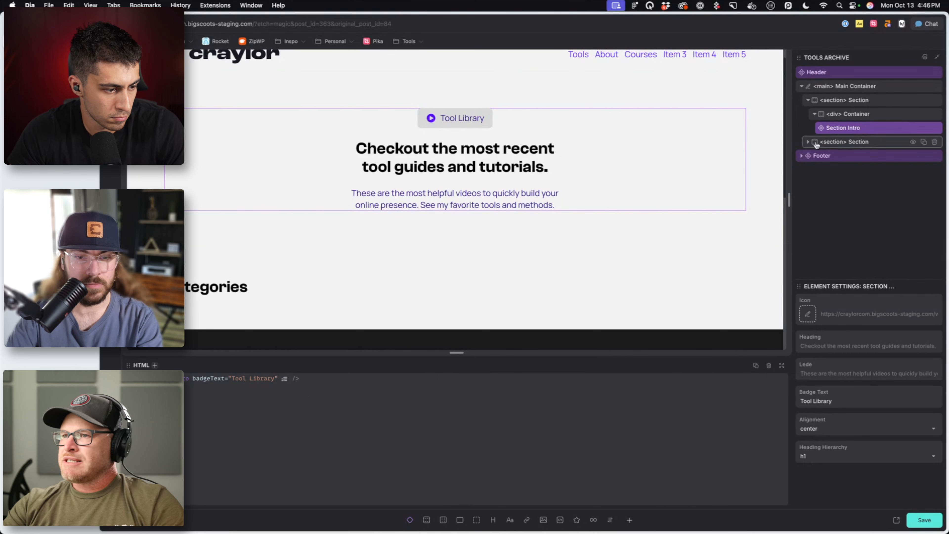
{"action": "right_click", "coordinate": [863, 132]}
{"action": "left_click", "coordinate": [875, 129]}
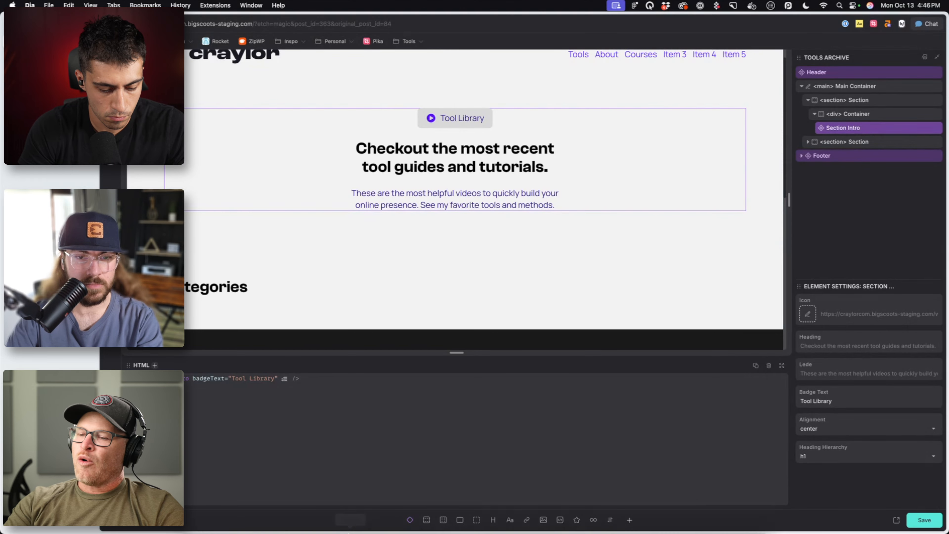
Switch to Figma and select the Tools page hero frame to examine its floating icons and layout
{"action": "mouse_move", "coordinate": [369, 526]}
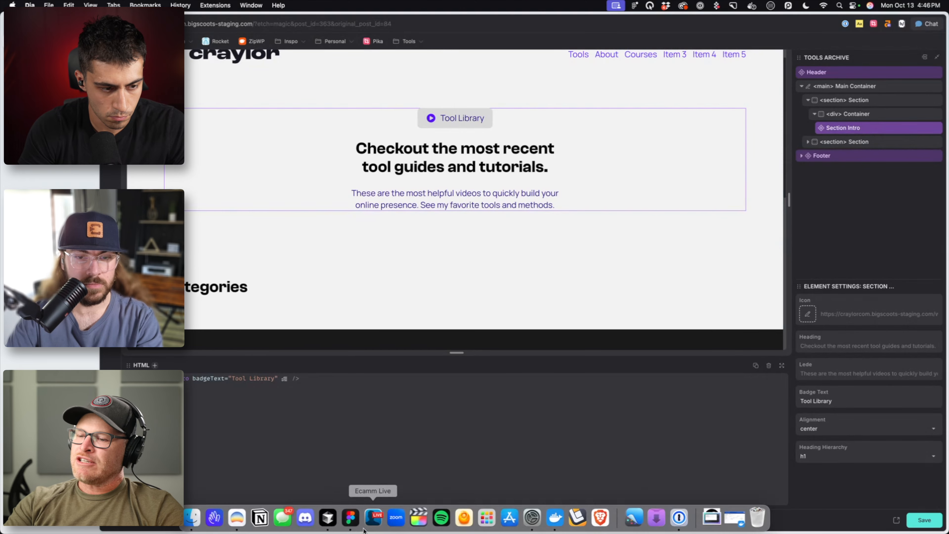
{"action": "left_click", "coordinate": [351, 517]}
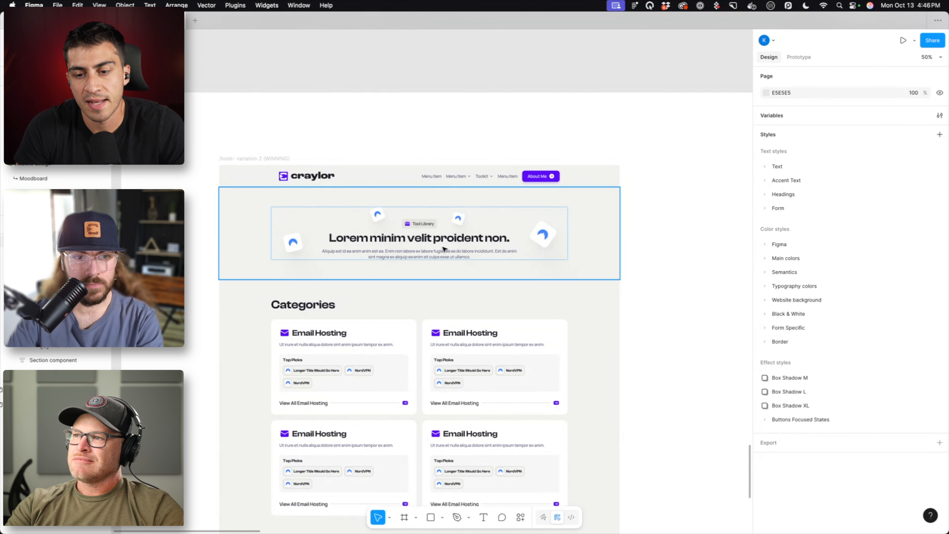
{"action": "left_click", "coordinate": [545, 260]}
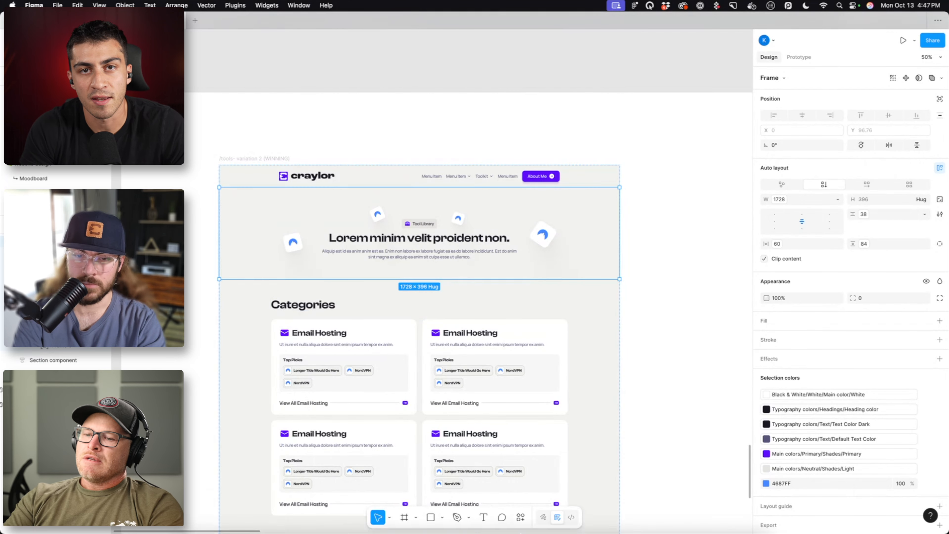
{"action": "mouse_move", "coordinate": [396, 523]}
Return to the Etch builder and open the Section Intro component for editing
{"action": "left_click", "coordinate": [237, 517]}
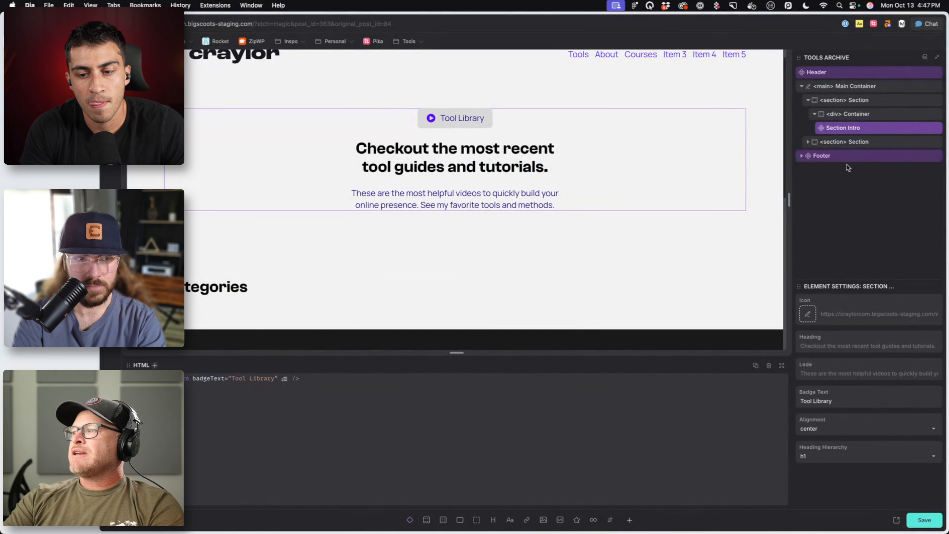
{"action": "left_click", "coordinate": [599, 100]}
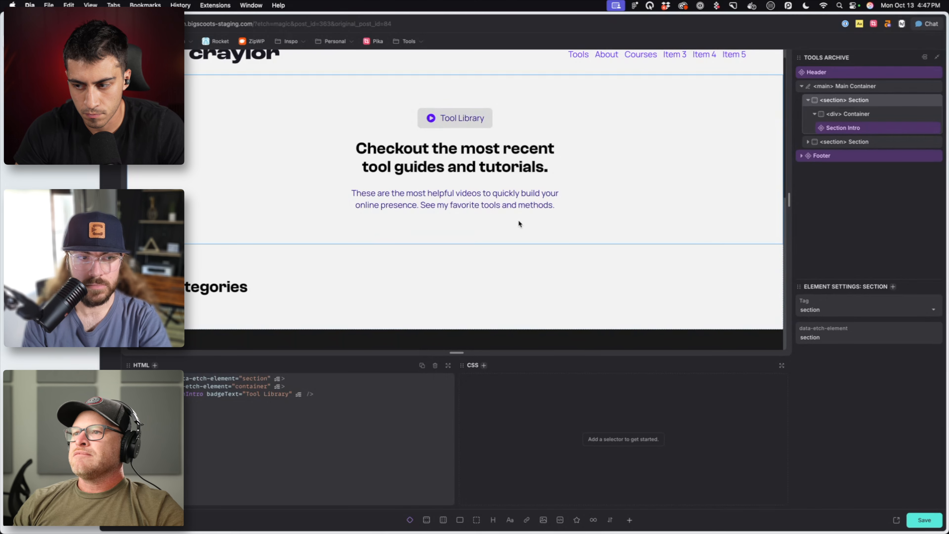
{"action": "left_click", "coordinate": [638, 162]}
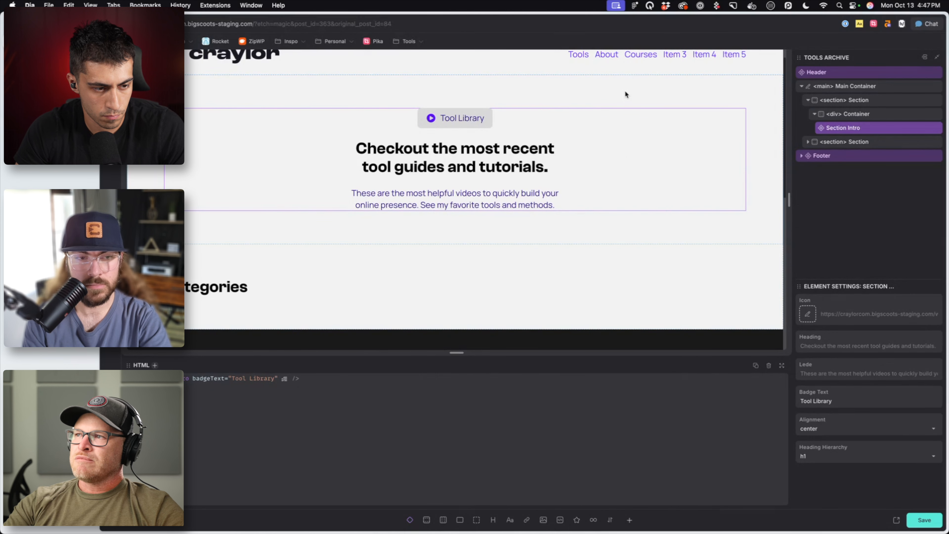
{"action": "left_click", "coordinate": [627, 98]}
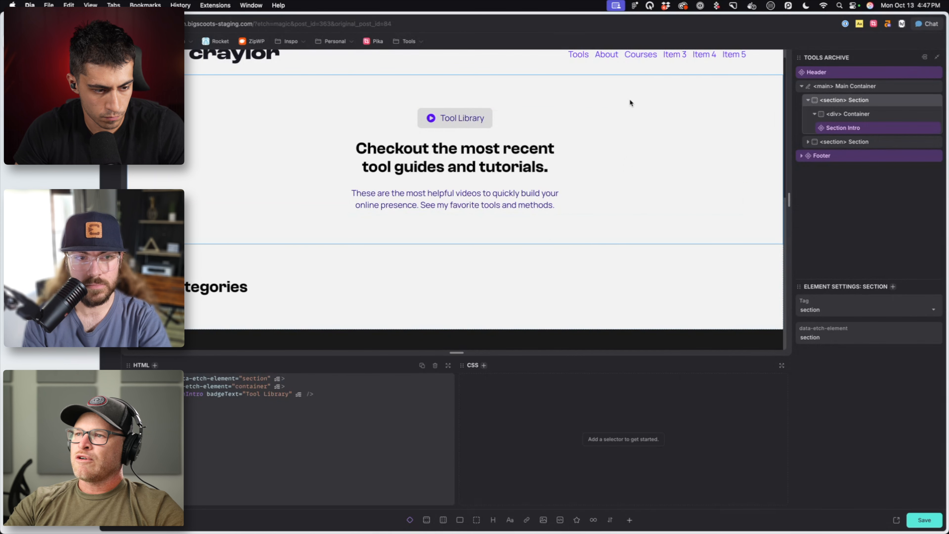
{"action": "left_click", "coordinate": [628, 127]}
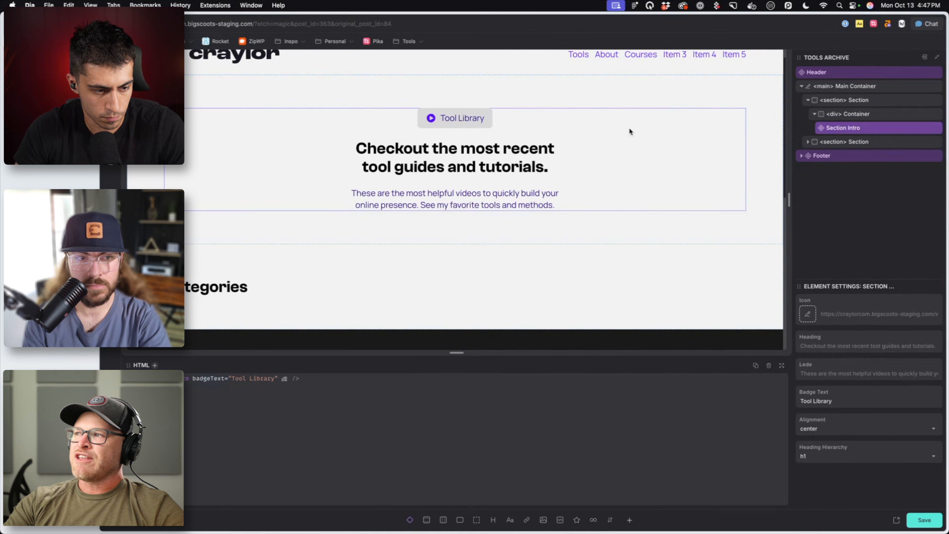
{"action": "right_click", "coordinate": [869, 133]}
{"action": "left_click", "coordinate": [811, 225]}
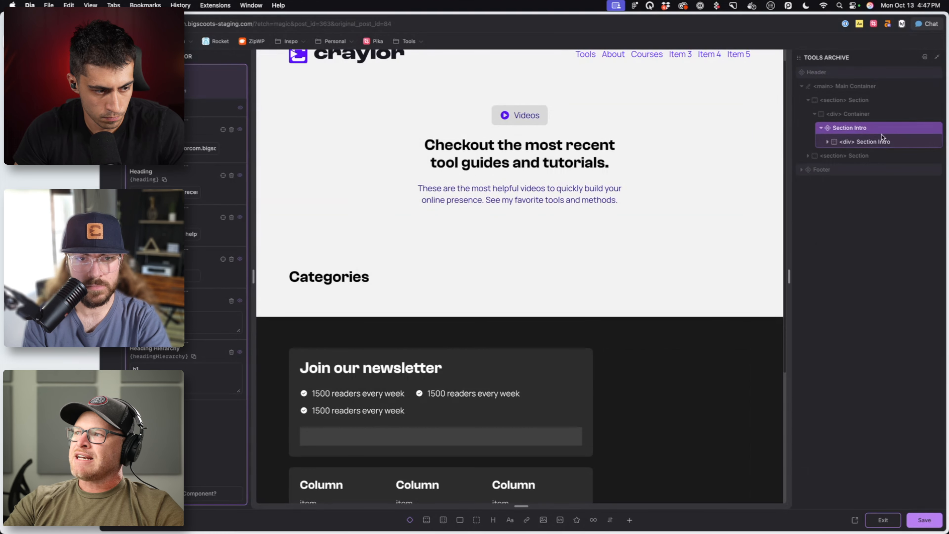
Add a slot at the root of the Section Intro component, after the Section Intro div
{"action": "left_click", "coordinate": [874, 141]}
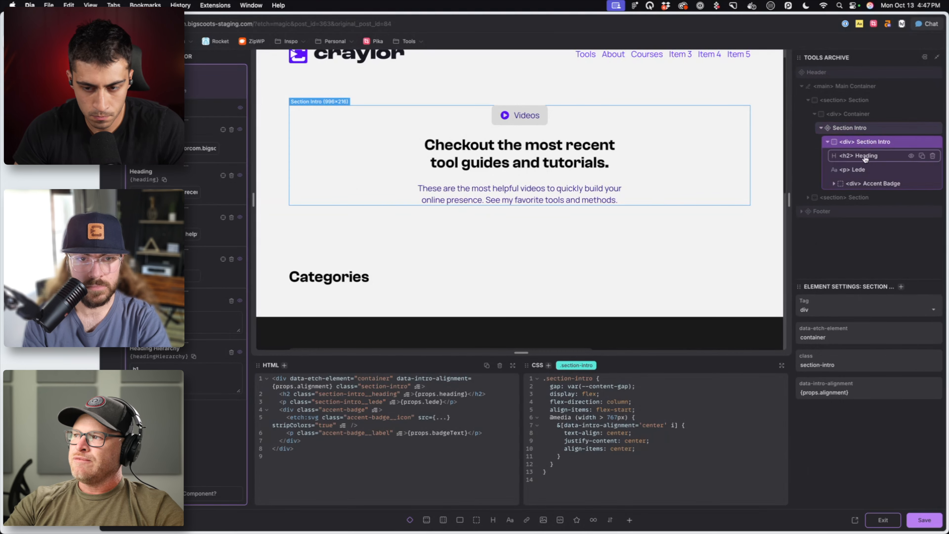
{"action": "left_click", "coordinate": [828, 143]}
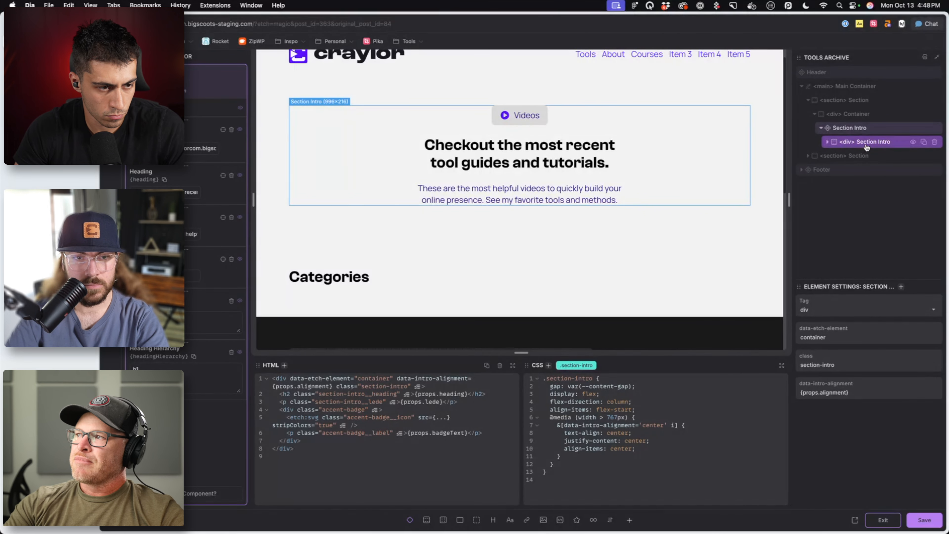
{"action": "left_click", "coordinate": [874, 130]}
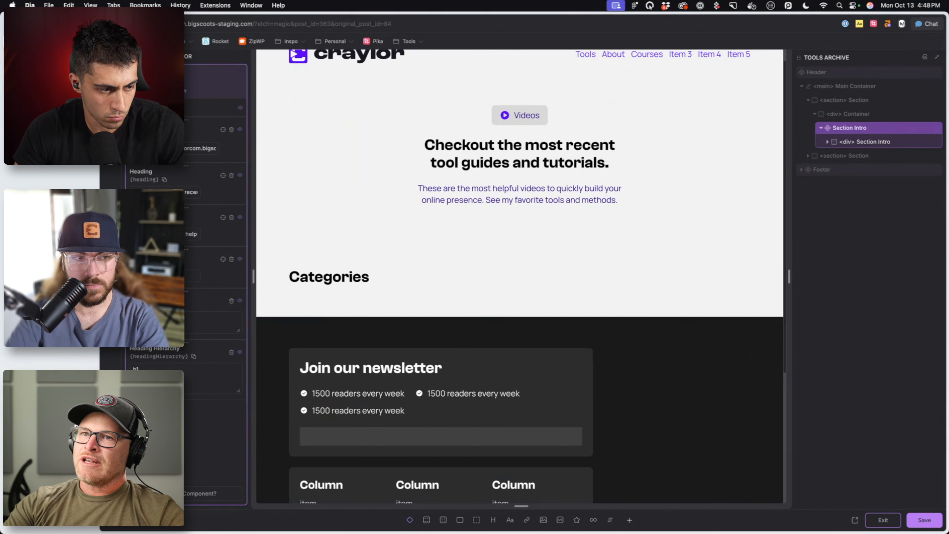
{"action": "left_click", "coordinate": [168, 96]}
{"action": "left_click", "coordinate": [167, 190]}
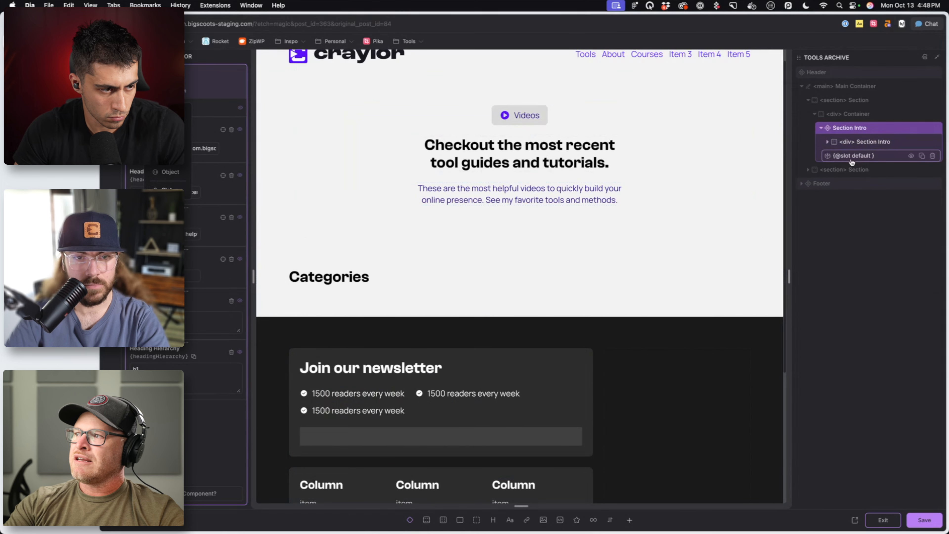
Try random as the name of the new slot in the Section Intro component
{"action": "left_click", "coordinate": [879, 161]}
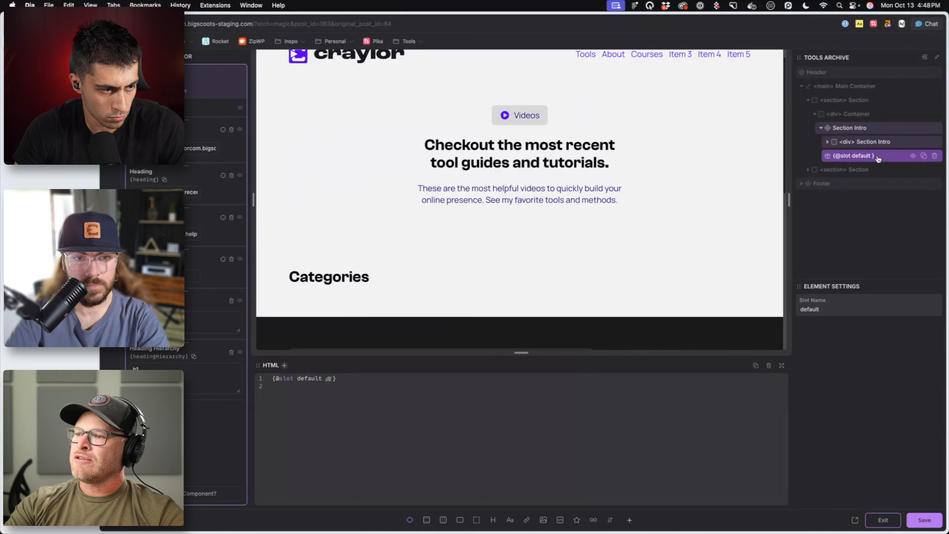
{"action": "triple_click", "coordinate": [850, 310]}
{"action": "double_click", "coordinate": [850, 310]}
{"action": "type", "text": "nicksBullshit"}
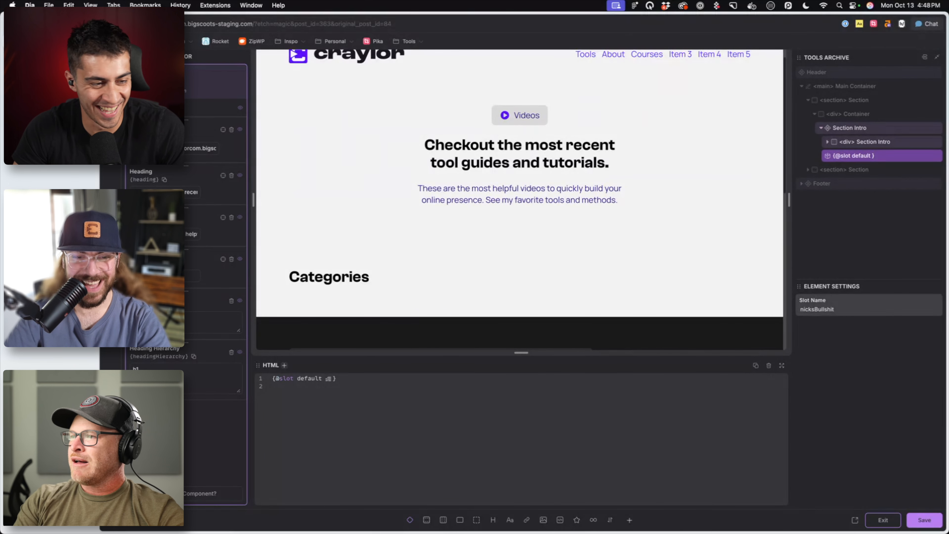
{"action": "key", "text": "super+a"}
{"action": "key", "text": "BackSpace"}
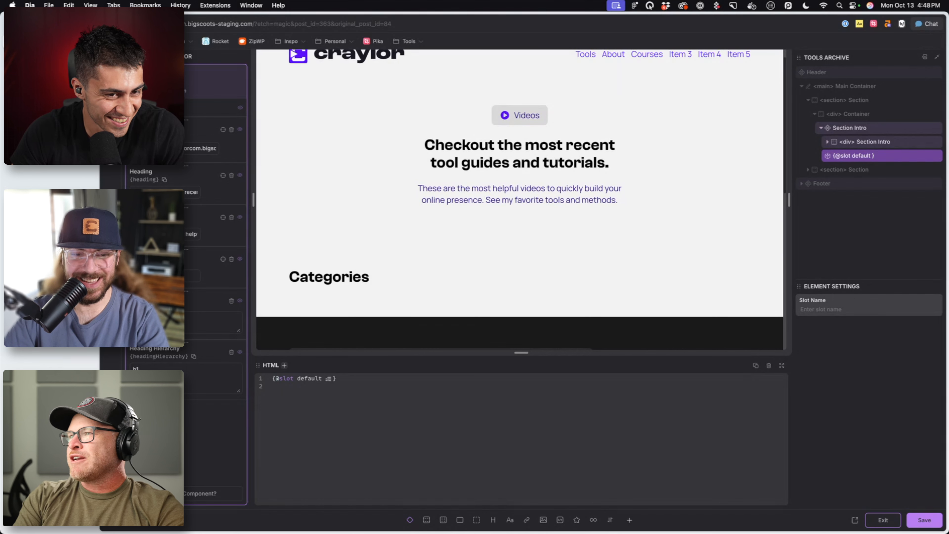
{"action": "type", "text": "Ra"}
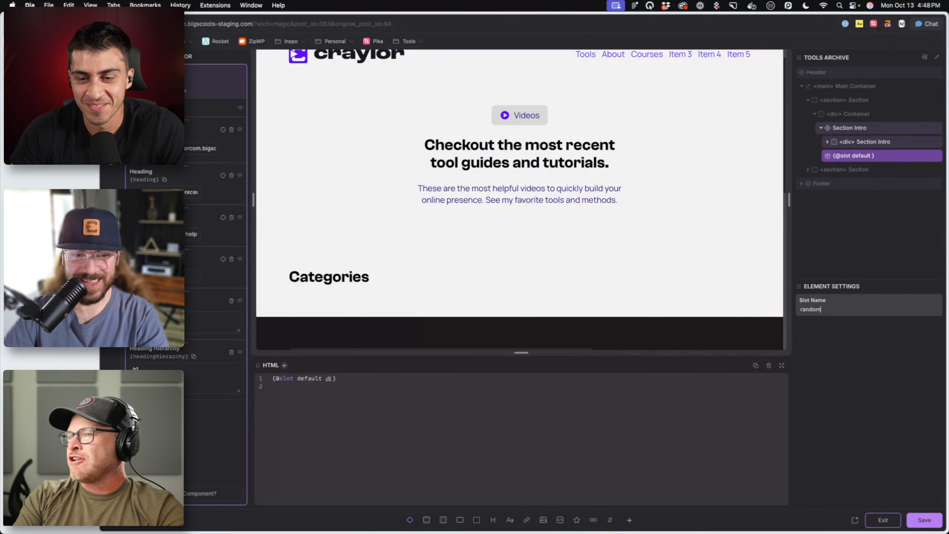
{"action": "type", "text": "nd"}
Set the slot's name to default and save the Section Intro component
{"action": "key", "text": "BackSpace"}
{"action": "key", "text": "BackSpace"}
{"action": "key", "text": "BackSpace"}
{"action": "key", "text": "BackSpace"}
{"action": "type", "text": "gener"}
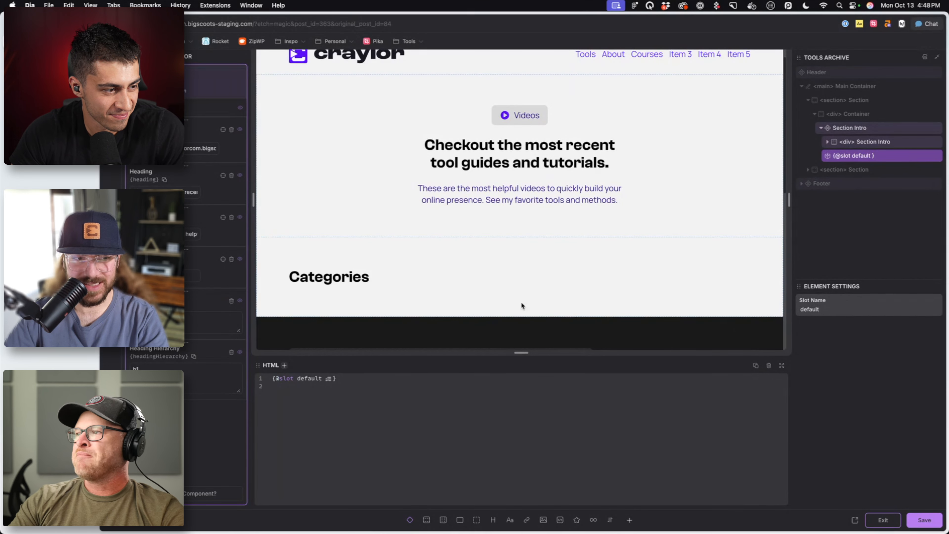
{"action": "key", "text": "super+s"}
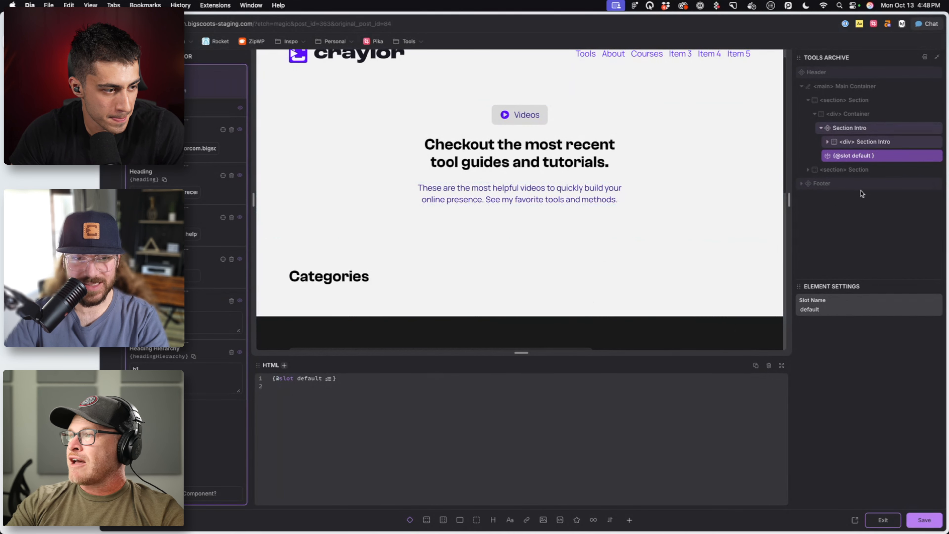
Save and leave the Section Intro component, and add its default slot to the Section Intro on the Tools archive
{"action": "left_click", "coordinate": [919, 520]}
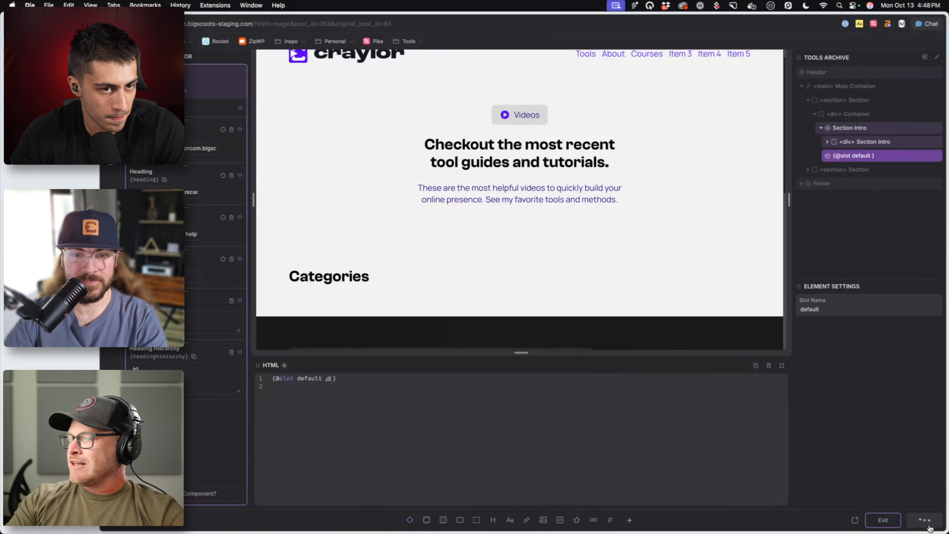
{"action": "left_click", "coordinate": [883, 520]}
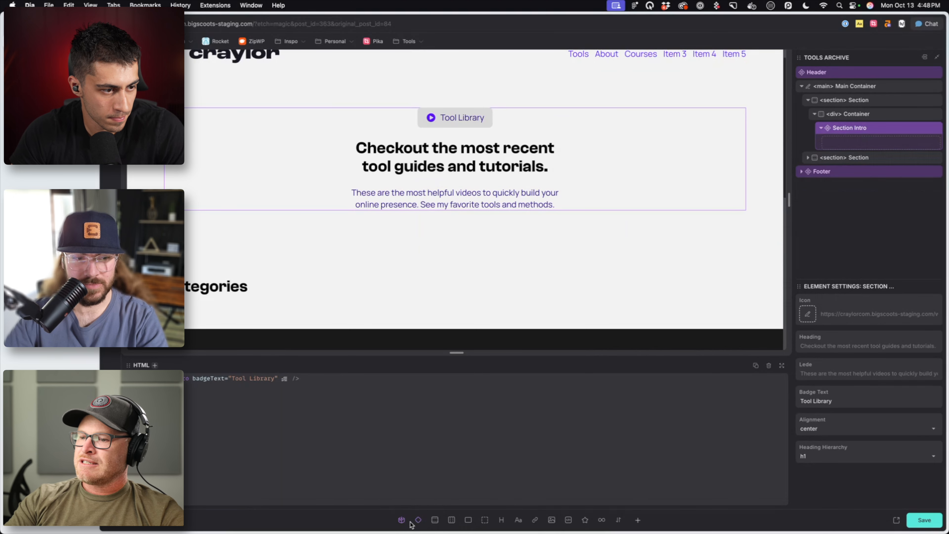
{"action": "left_click", "coordinate": [401, 519]}
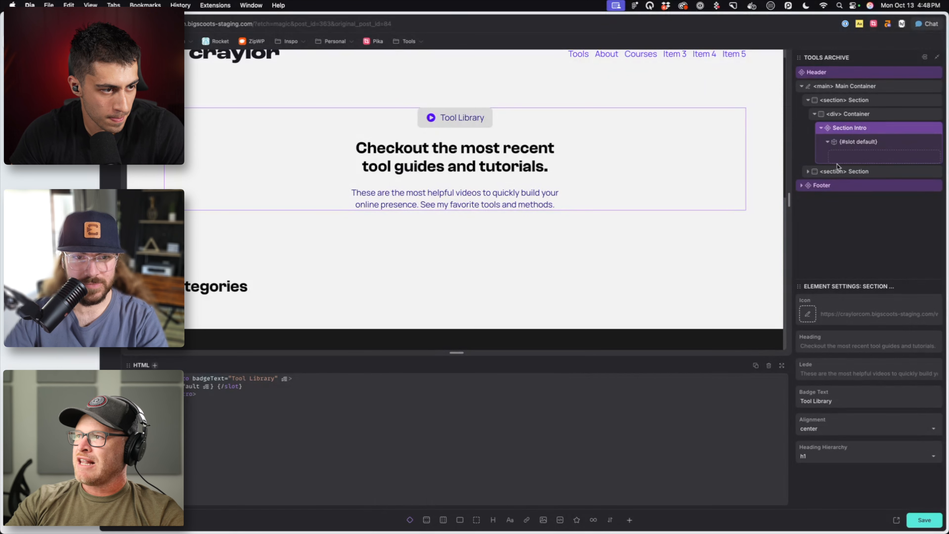
Try placing a heading inside the Section Intro's default slot, and remove it again
{"action": "left_click", "coordinate": [867, 144]}
{"action": "left_click", "coordinate": [494, 520]}
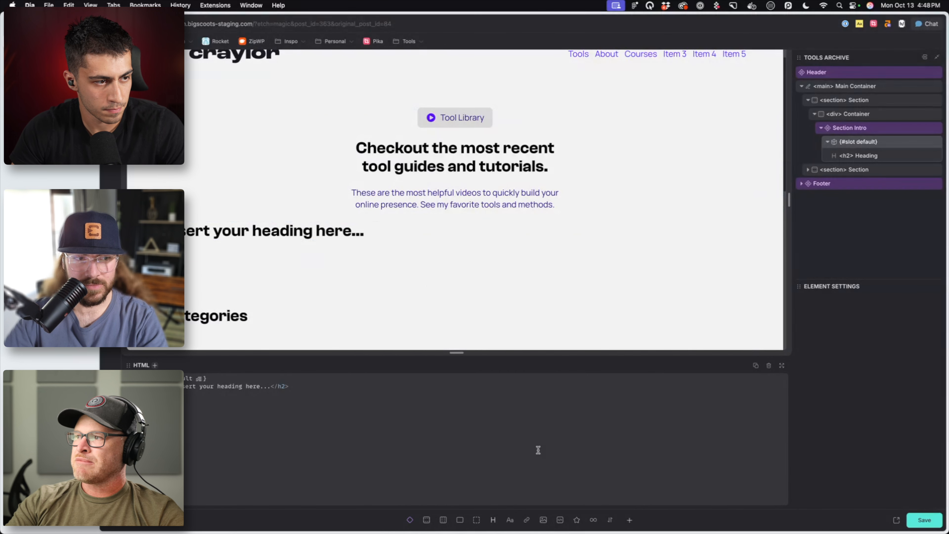
{"action": "left_click", "coordinate": [933, 155]}
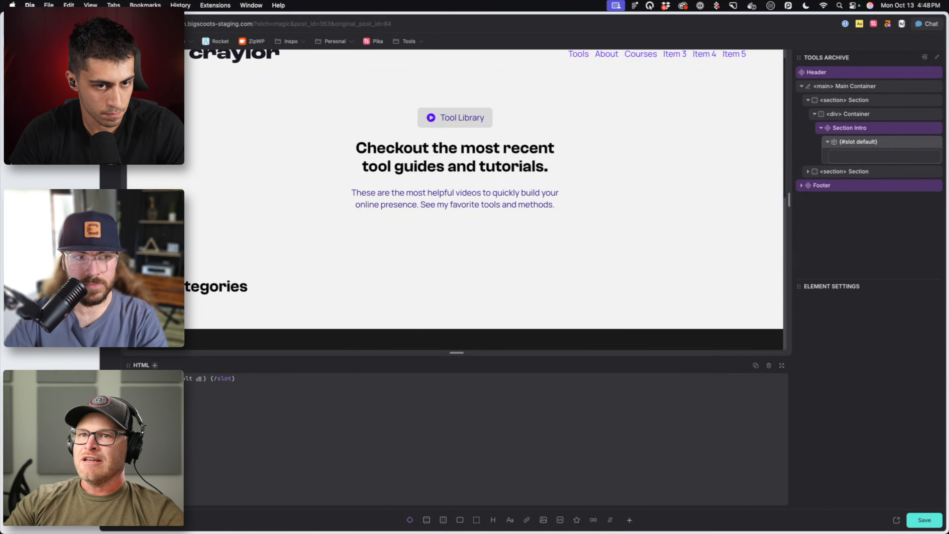
Switch to Figma and examine the size, position and rotation of the decorative icon tiles in the Tool Library hero
{"action": "key", "text": "ctrl+Tab"}
{"action": "key", "text": "ctrl+Tab"}
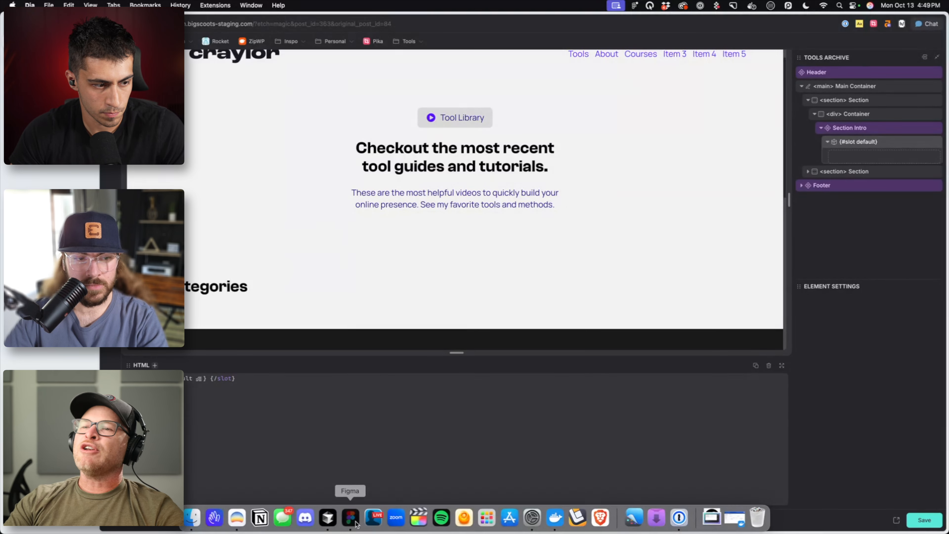
{"action": "left_click", "coordinate": [351, 517]}
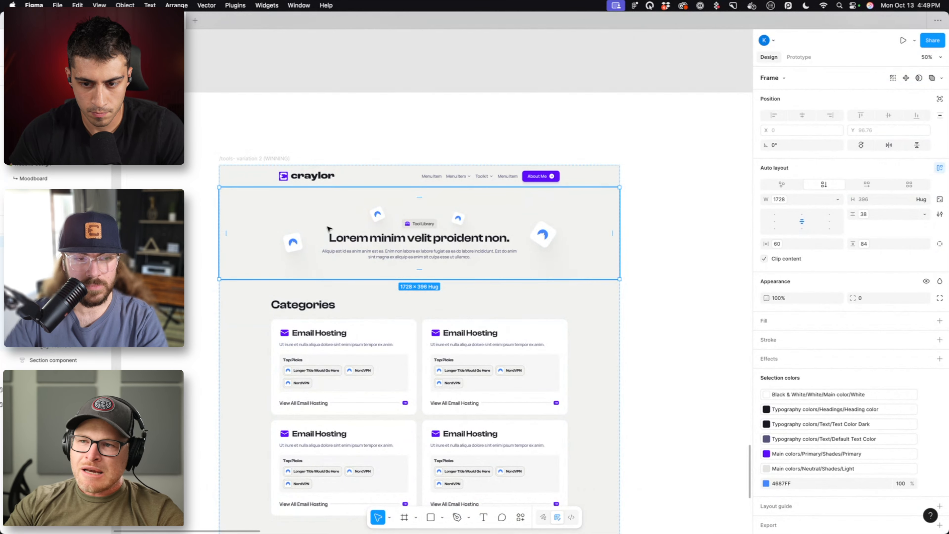
{"action": "key", "text": "super+equal"}
{"action": "key", "text": "super+equal"}
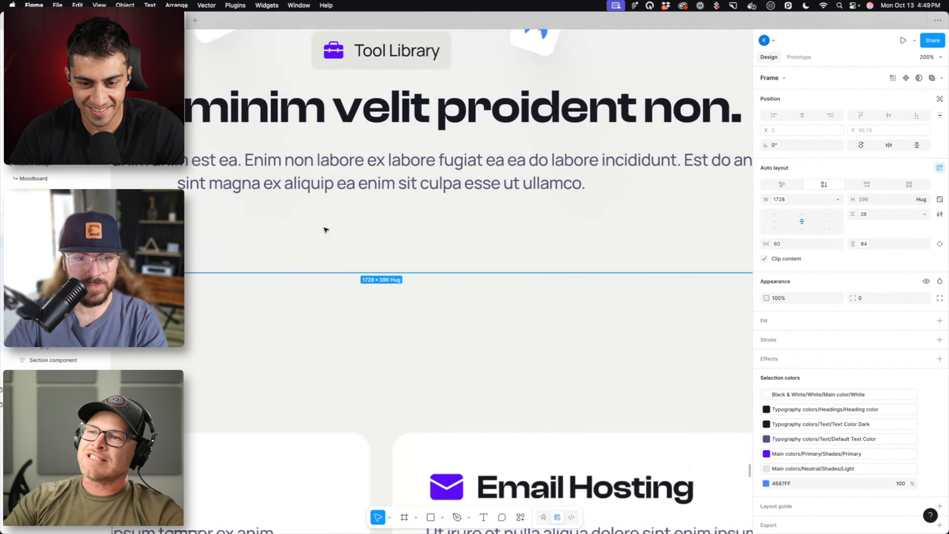
{"action": "key", "text": "super+minus"}
{"action": "scroll", "coordinate": [324, 229], "scroll_direction": "left", "scroll_amount": 3}
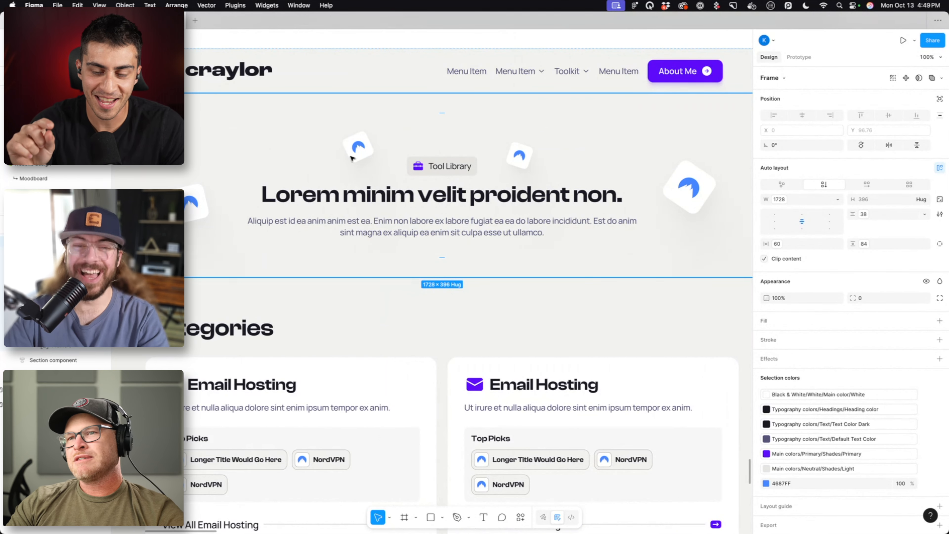
{"action": "left_click", "coordinate": [199, 208]}
{"action": "left_click", "coordinate": [215, 221]}
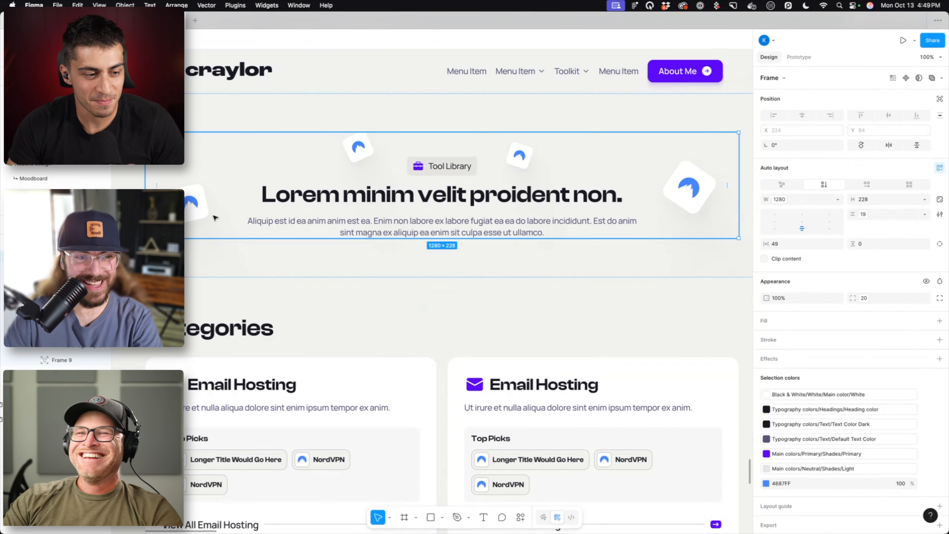
{"action": "double_click", "coordinate": [206, 210]}
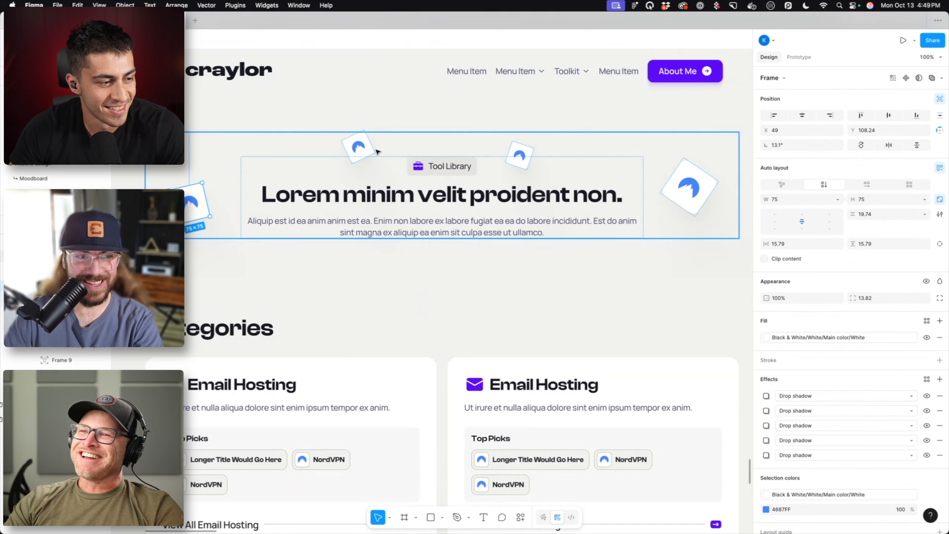
{"action": "left_click", "coordinate": [357, 147]}
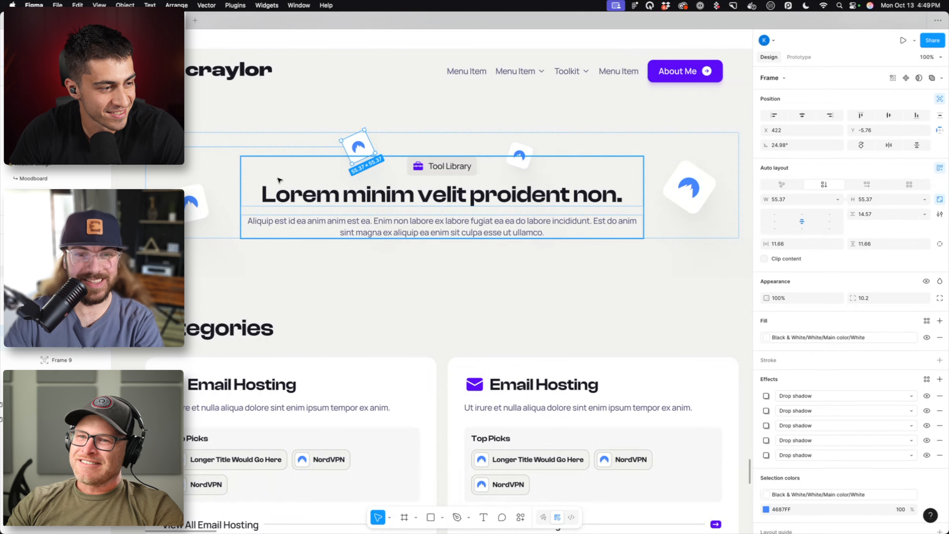
Return to the Etch builder, insert an SVG into the Section Intro's default slot and name it Icon
{"action": "mouse_move", "coordinate": [279, 526]}
{"action": "left_click", "coordinate": [238, 518]}
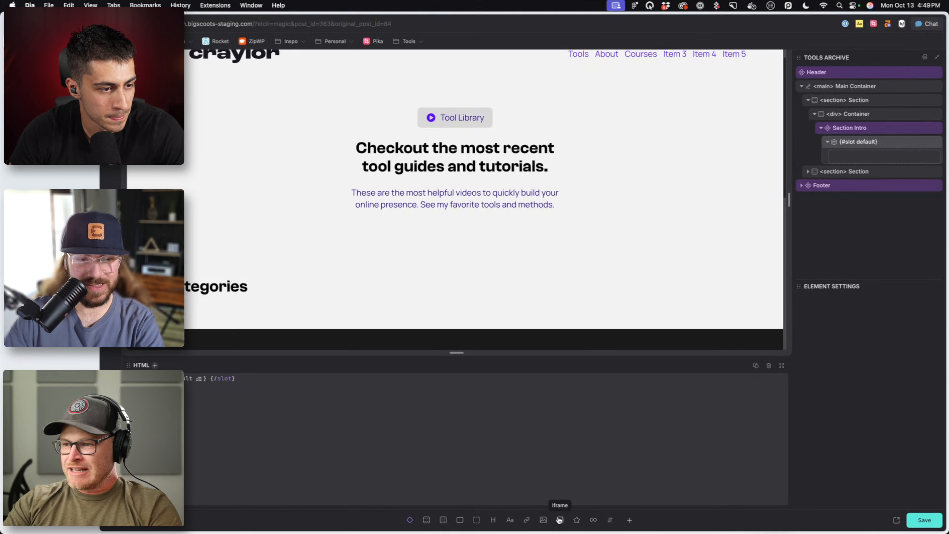
{"action": "left_click", "coordinate": [576, 520]}
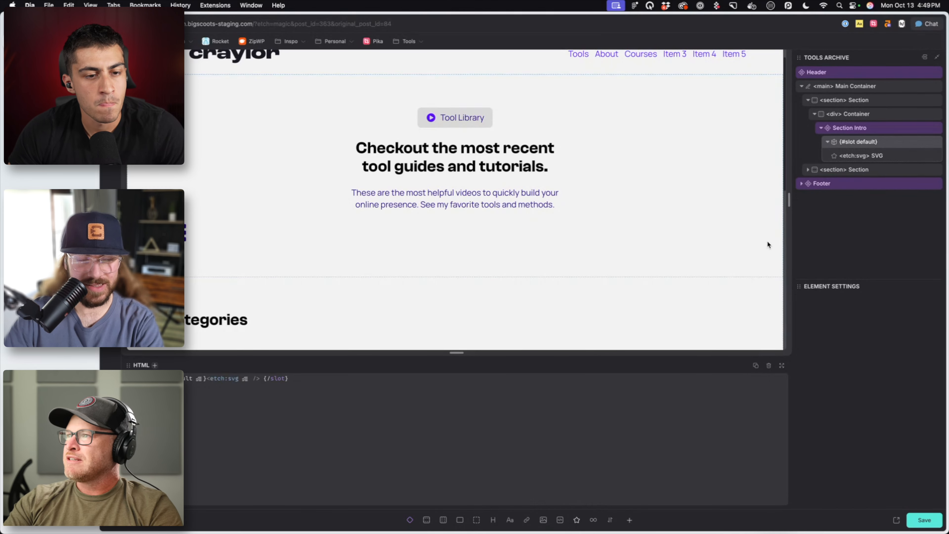
{"action": "double_click", "coordinate": [877, 156]}
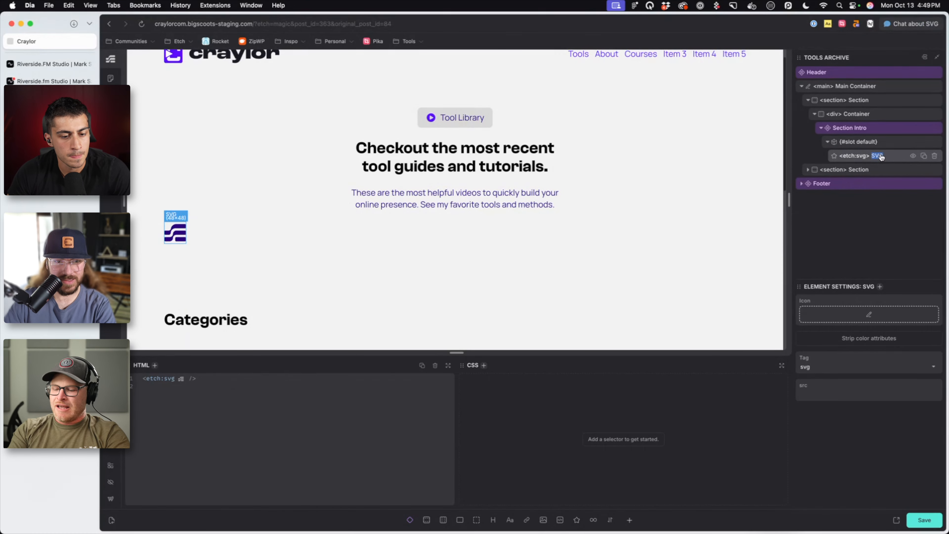
{"action": "key", "text": "BackSpace"}
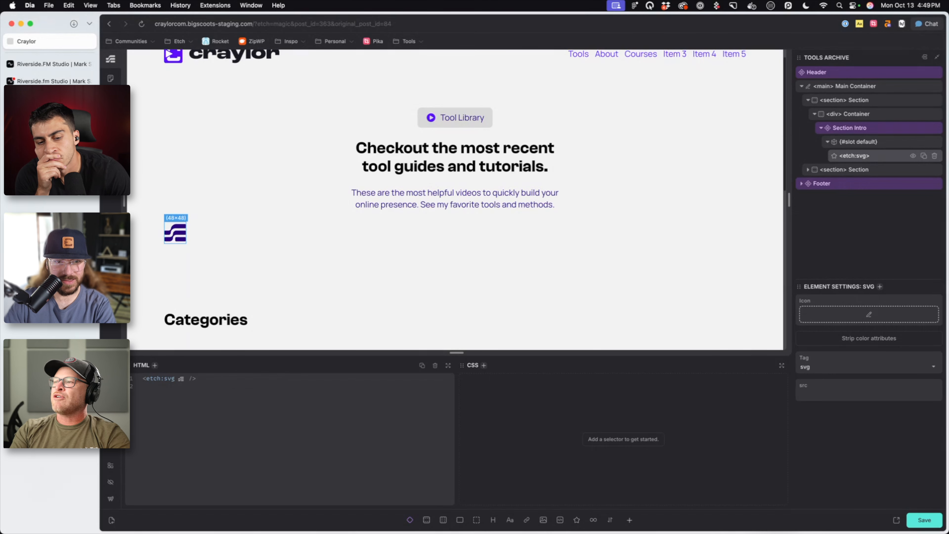
{"action": "type", "text": "Icon"}
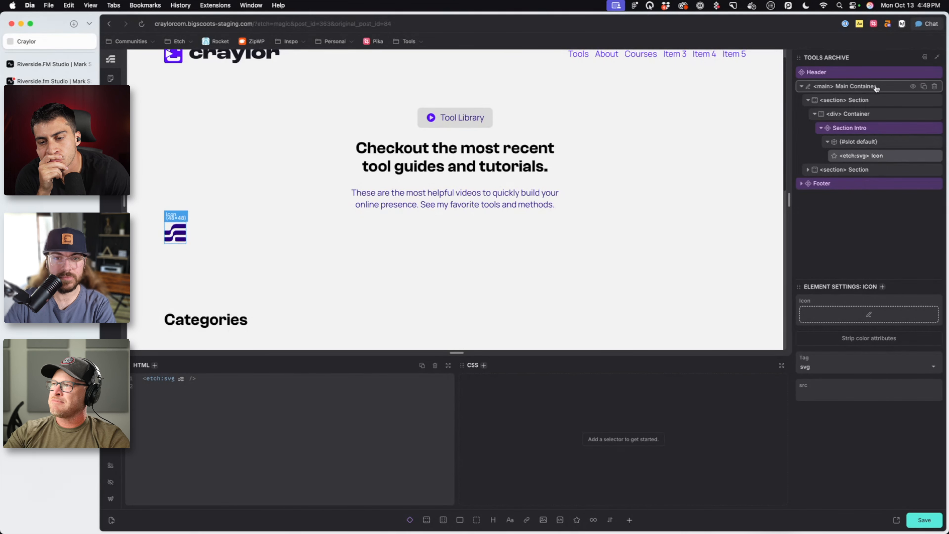
Add the class featured-tool-hero to the first section in the main container
{"action": "left_click", "coordinate": [874, 101]}
{"action": "key", "text": "super+period"}
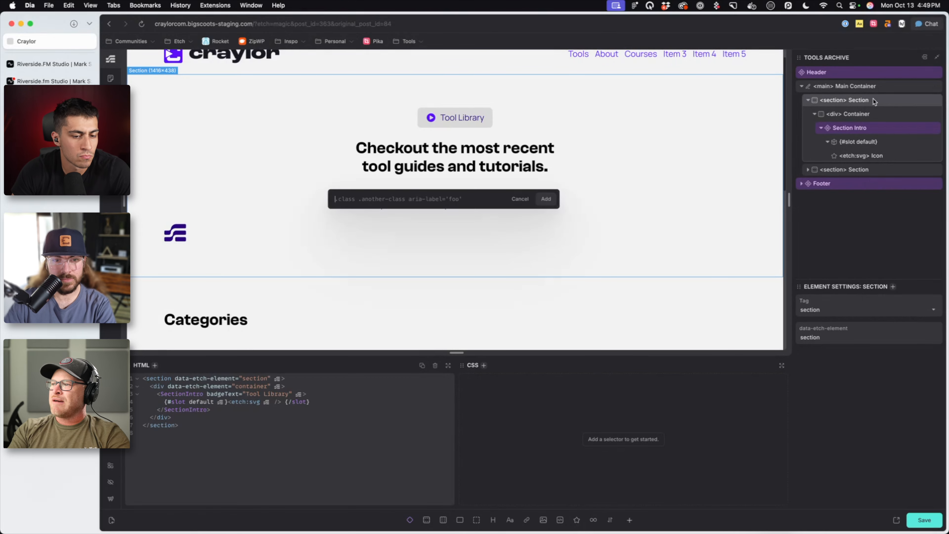
{"action": "type", "text": ".featured-tool-hero"}
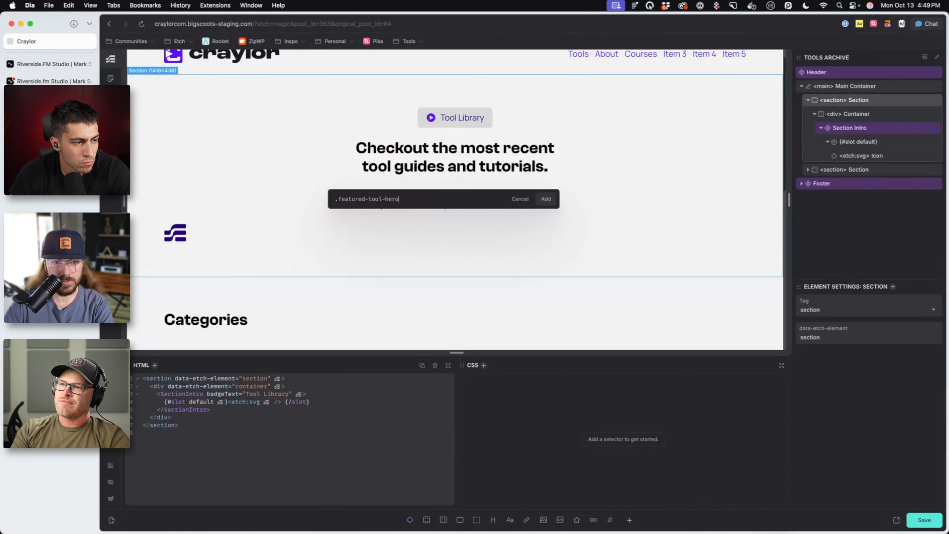
{"action": "key", "text": "Return"}
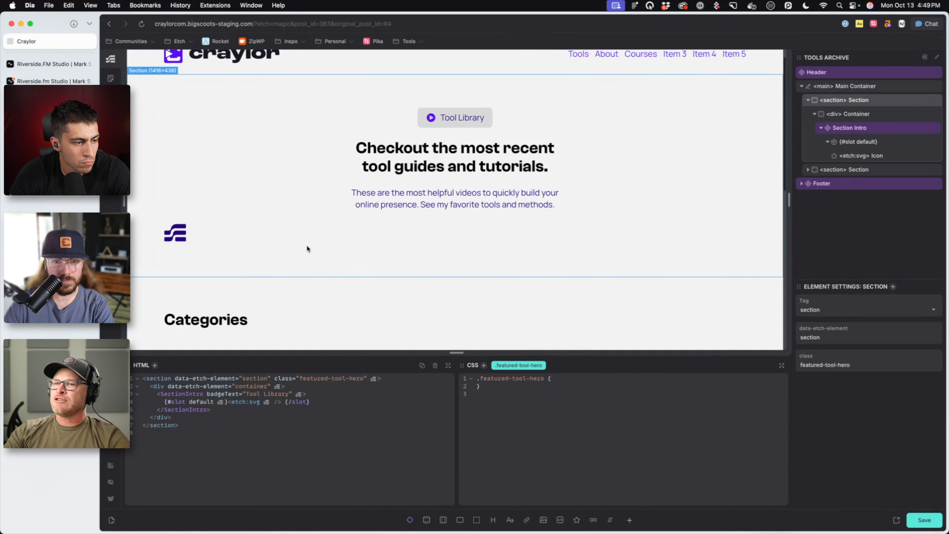
Wrap the Icon SVG inside the default slot in a div and name the div Icon Group
{"action": "left_click", "coordinate": [309, 231]}
{"action": "left_click", "coordinate": [859, 130]}
{"action": "left_click", "coordinate": [865, 142]}
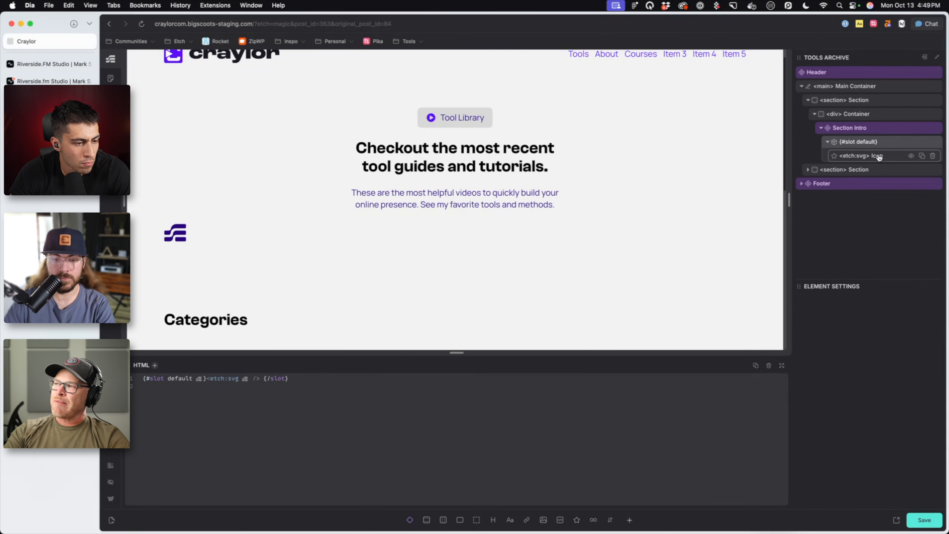
{"action": "left_click", "coordinate": [879, 156]}
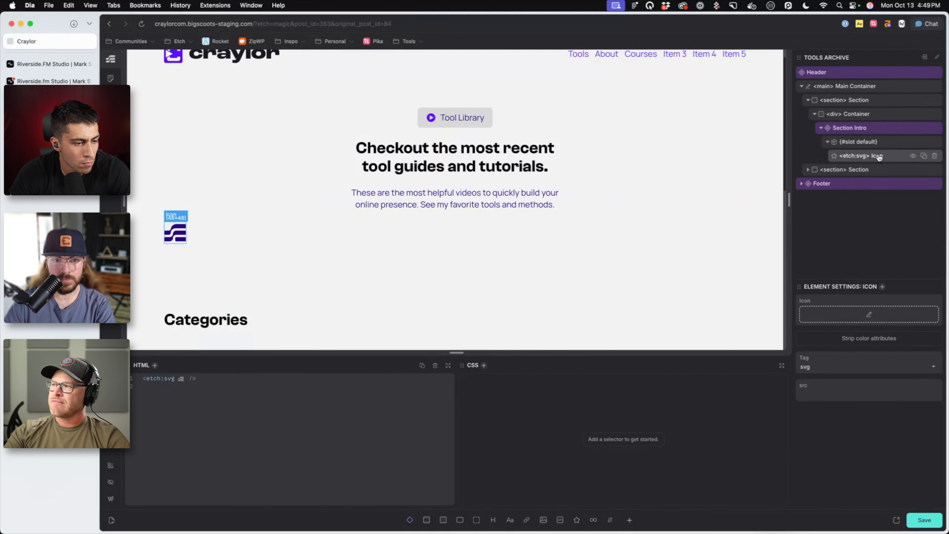
{"action": "right_click", "coordinate": [888, 160]}
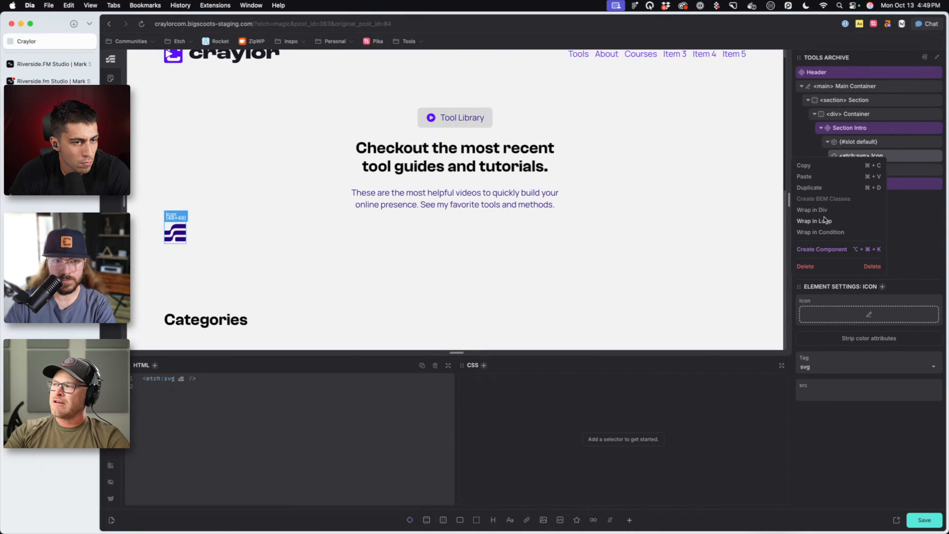
{"action": "left_click", "coordinate": [814, 210]}
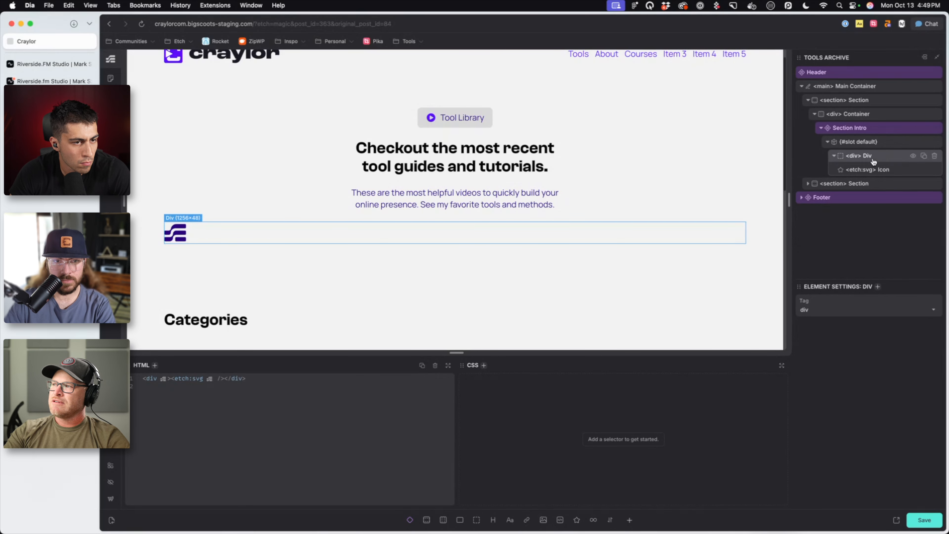
{"action": "double_click", "coordinate": [866, 156]}
{"action": "type", "text": "Icon"}
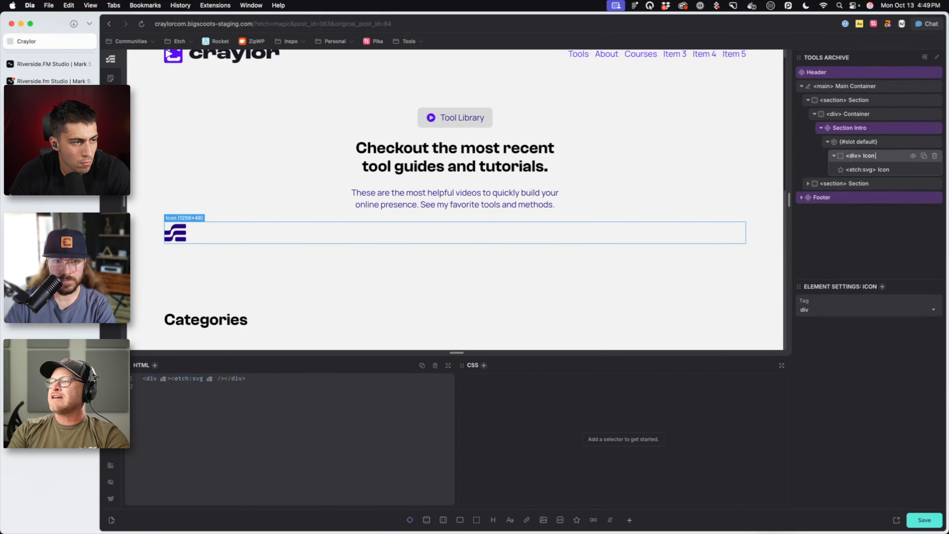
{"action": "type", "text": " WrappGroup"}
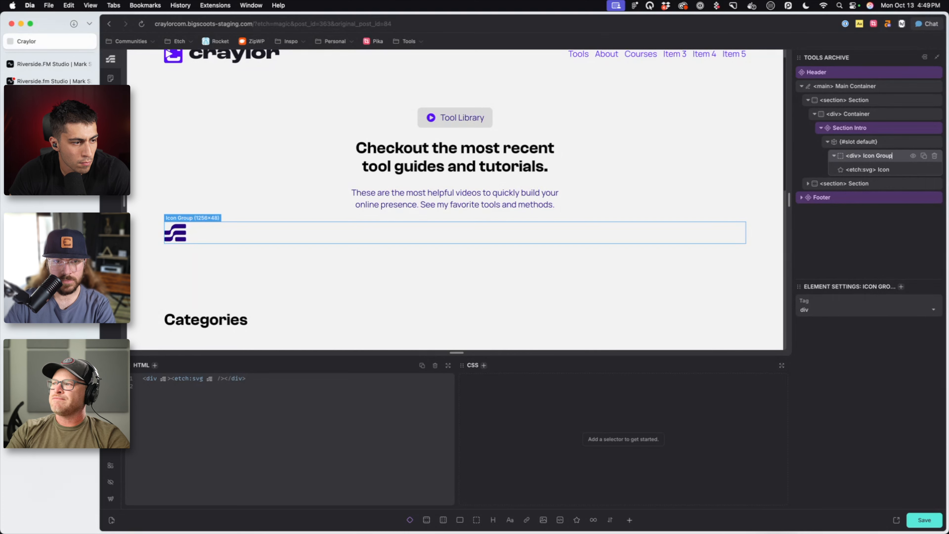
Add the class featured-tool-hero__icon-group to the Icon Group div
{"action": "type", "text": "s."}
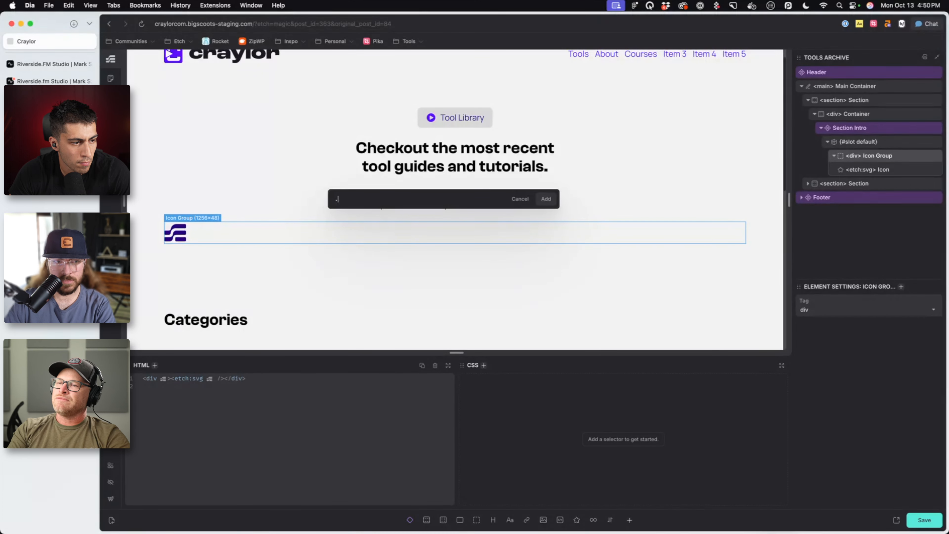
{"action": "type", "text": "featured0-"}
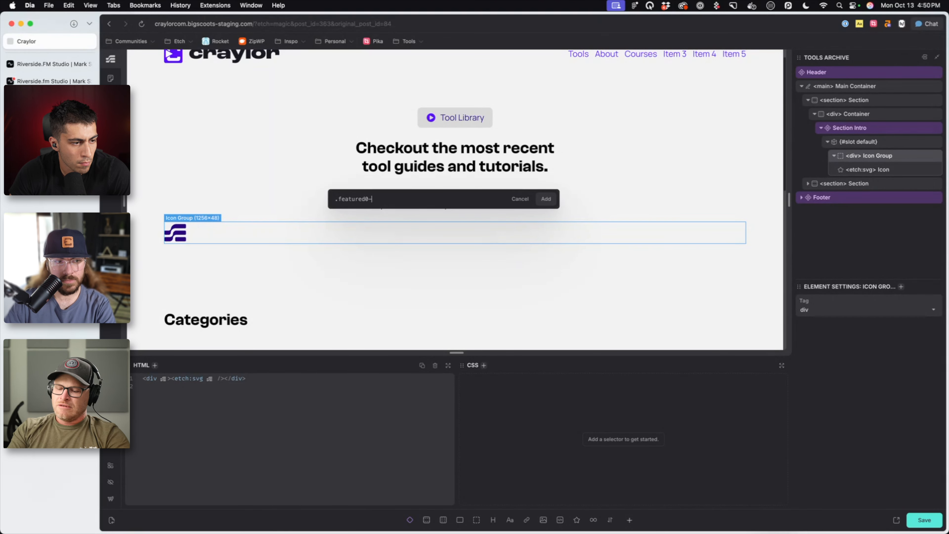
{"action": "type", "text": "tool-hero__icon-group"}
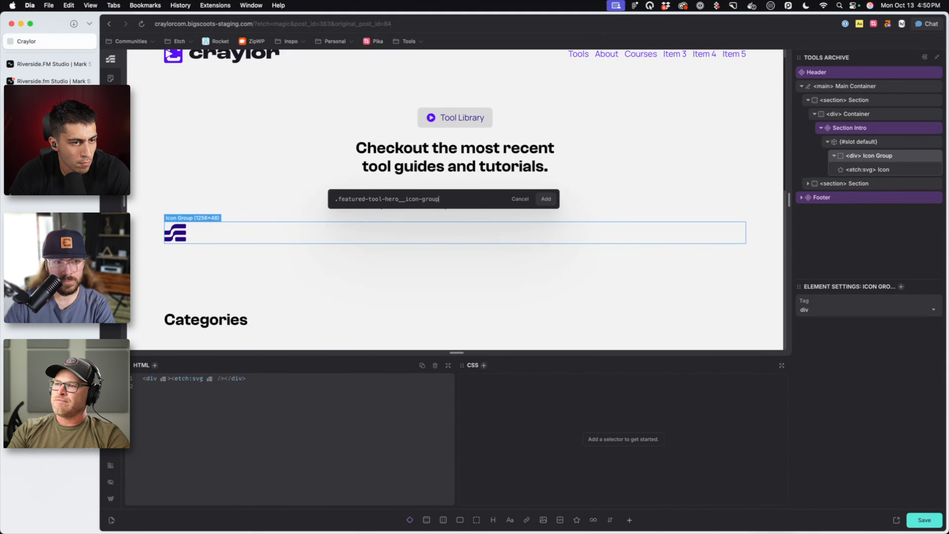
{"action": "key", "text": "Return"}
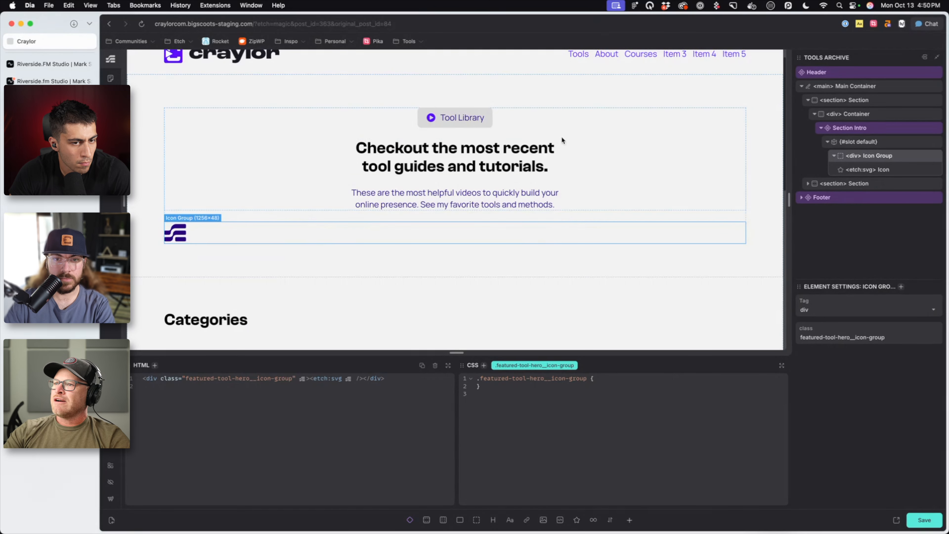
Add the class featured-tool-hero__icon to the Icon SVG inside the Icon Group
{"action": "left_click", "coordinate": [659, 156]}
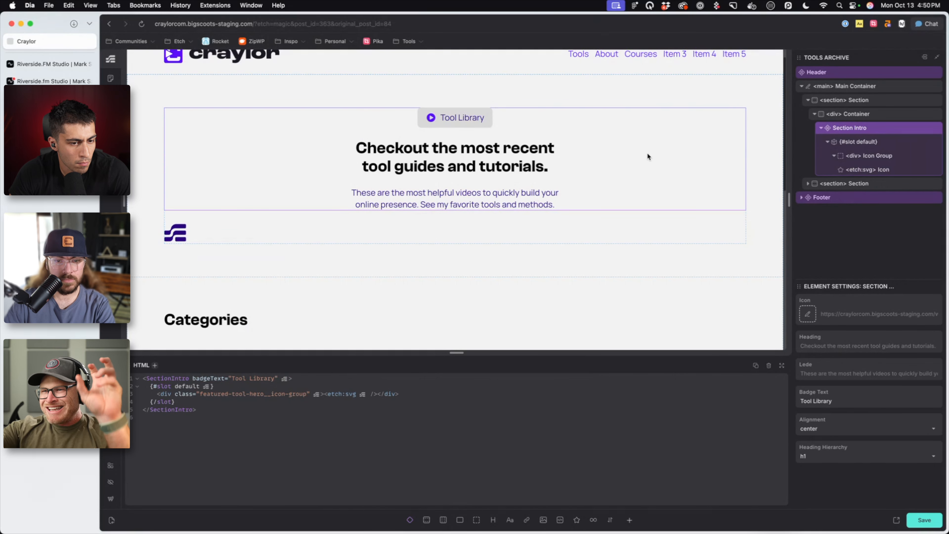
{"action": "left_click", "coordinate": [669, 229]}
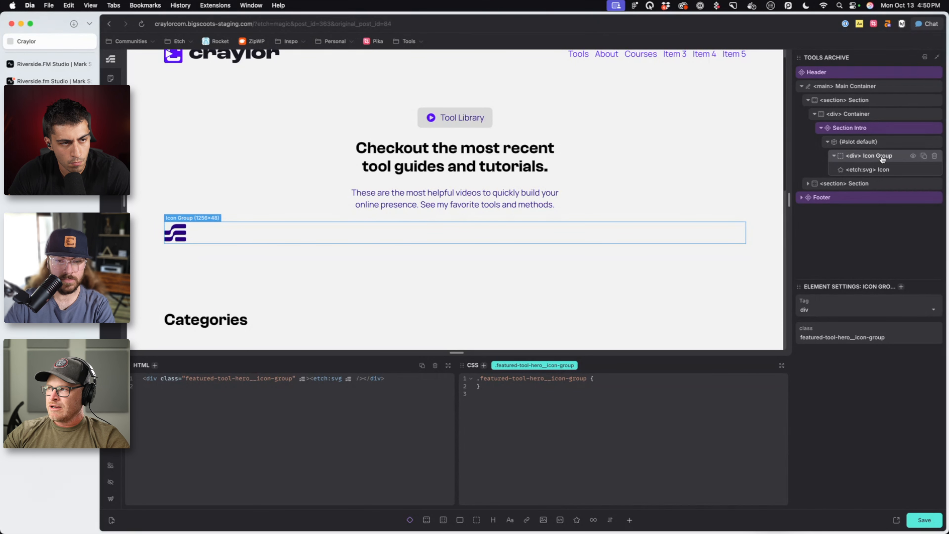
{"action": "left_click", "coordinate": [881, 171]}
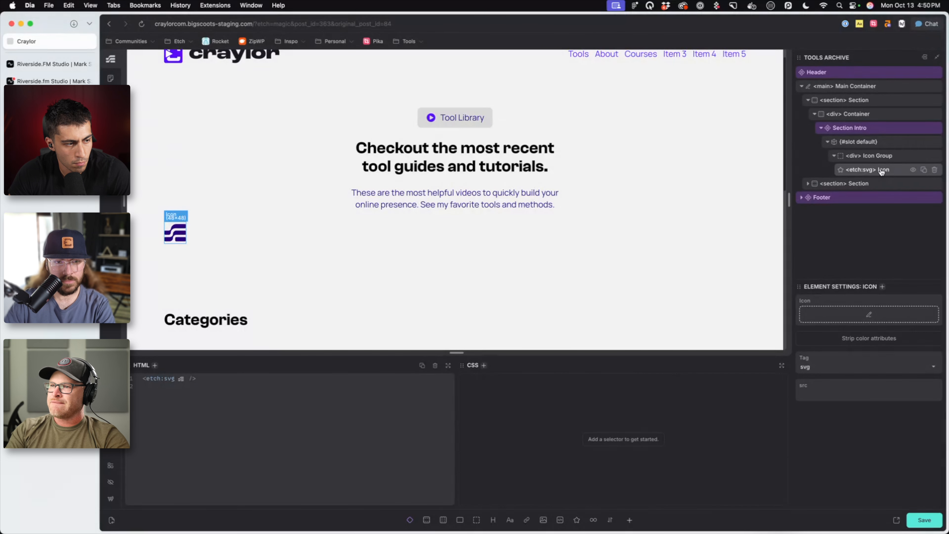
{"action": "key", "text": "Return"}
{"action": "type", "text": ".featured-"}
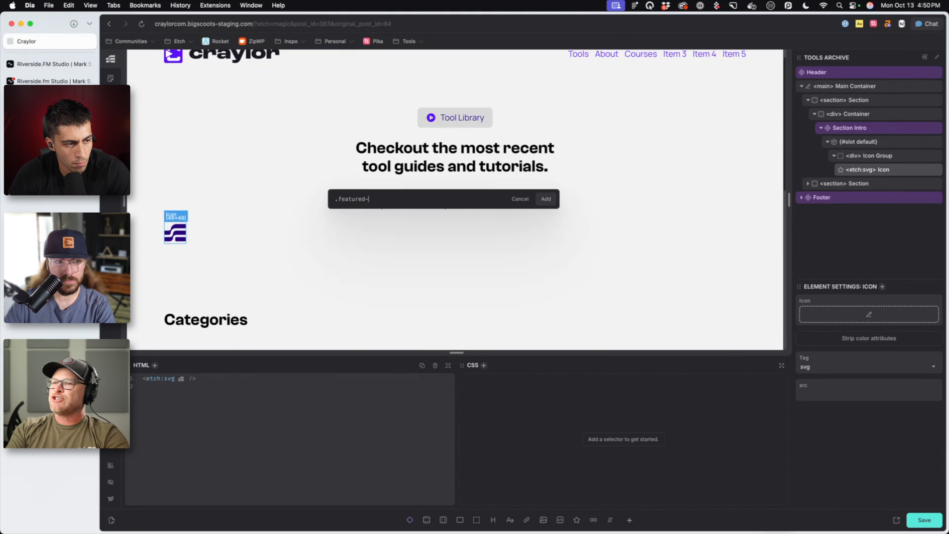
{"action": "key", "text": "super+a"}
{"action": "key", "text": "Right"}
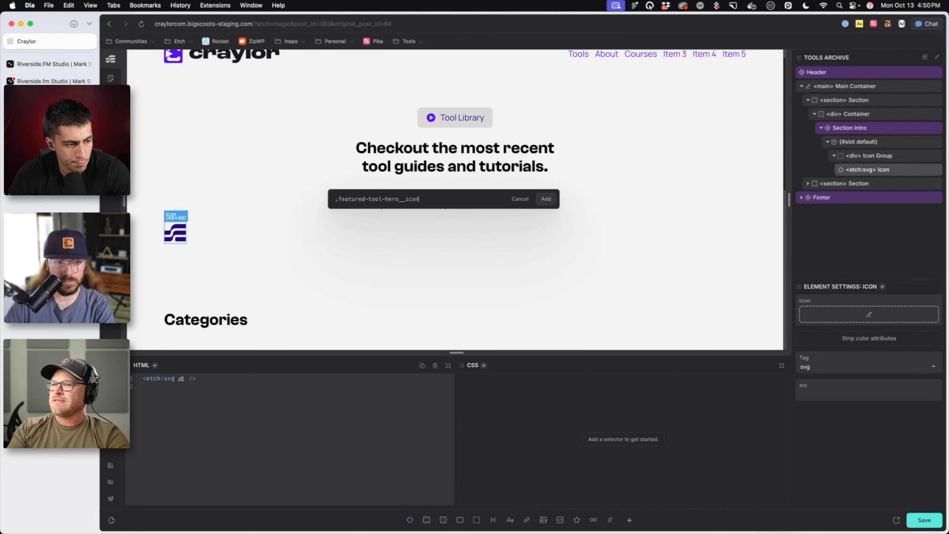
{"action": "key", "text": "Return"}
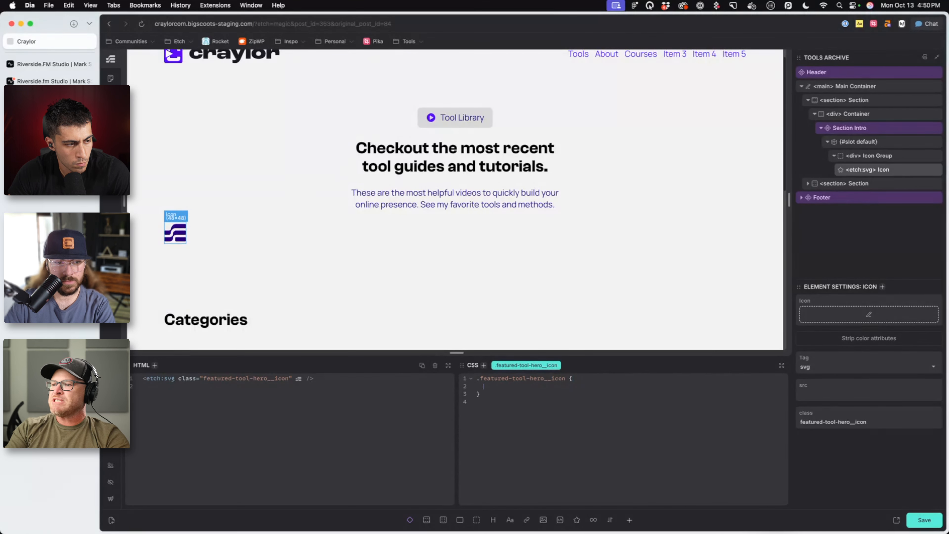
Set position: absolute in the CSS of the featured-tool-hero__icon class
{"action": "type", "text": "positin: absol"}
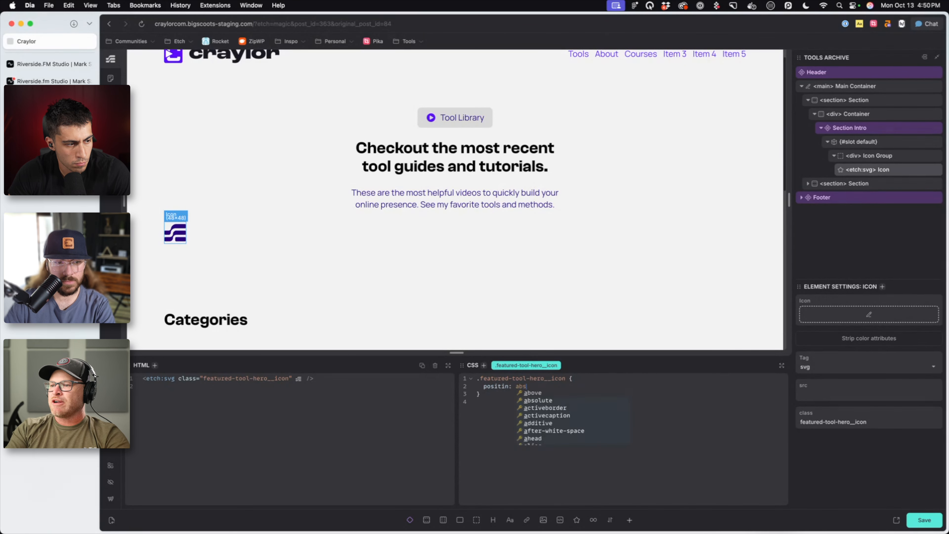
{"action": "key", "text": "BackSpace"}
{"action": "key", "text": "BackSpace"}
{"action": "key", "text": "BackSpace"}
{"action": "key", "text": "BackSpace"}
{"action": "key", "text": "BackSpace"}
{"action": "key", "text": "BackSpace"}
{"action": "key", "text": "BackSpace"}
{"action": "key", "text": "BackSpace"}
{"action": "type", "text": "on"}
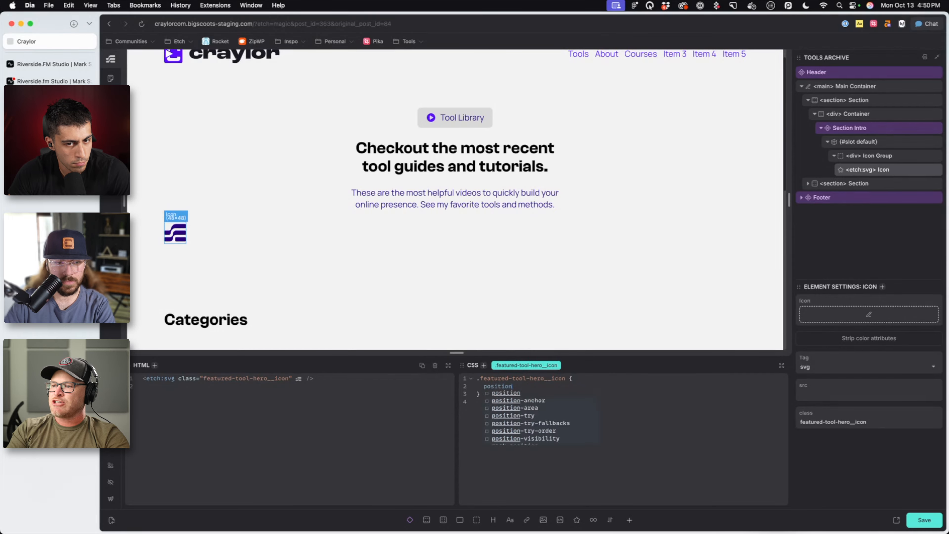
{"action": "type", "text": ": absolute;"}
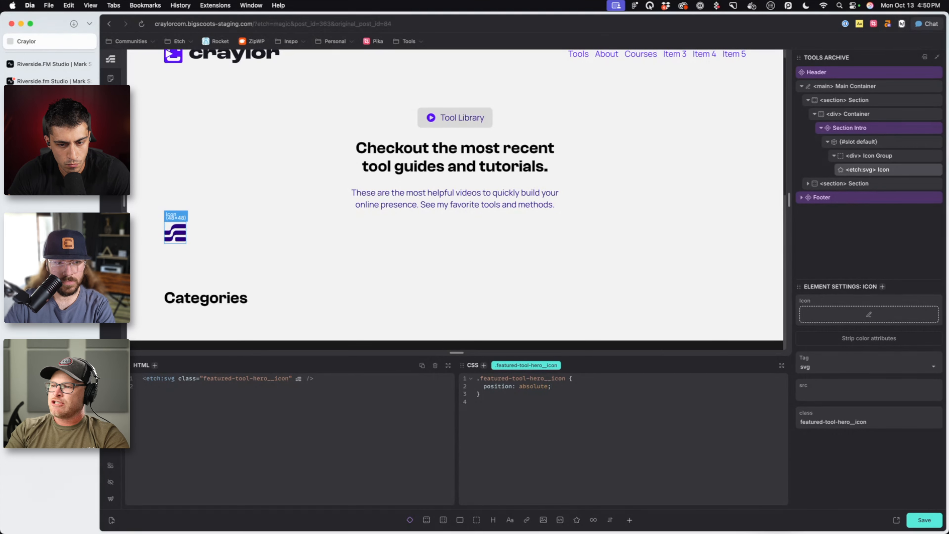
Set top: 0 and left: 0 for the featured-tool-hero__icon class and save the template
{"action": "key", "text": "Return"}
{"action": "type", "text": "top: 0;"}
{"action": "key", "text": "Return"}
{"action": "type", "text": "lef"}
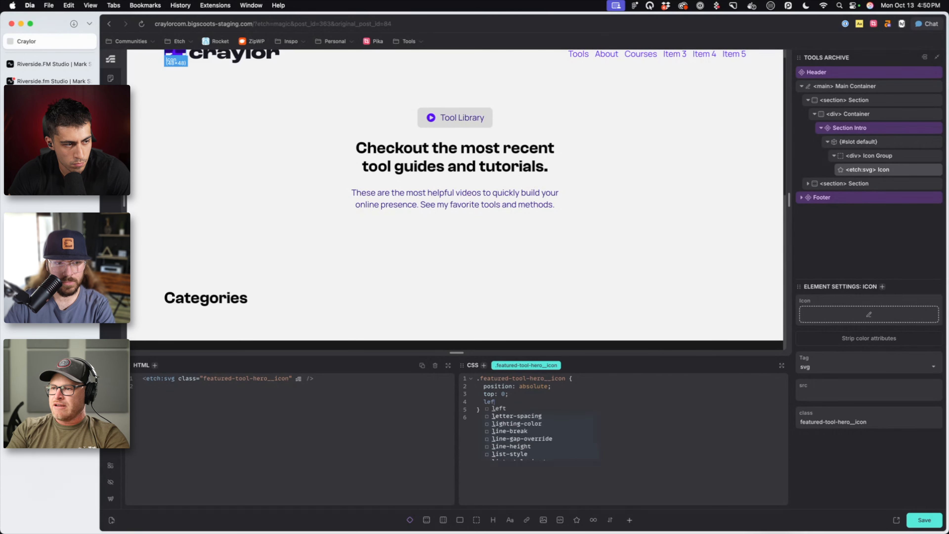
{"action": "type", "text": "t: 0;"}
{"action": "key", "text": "cmd+s"}
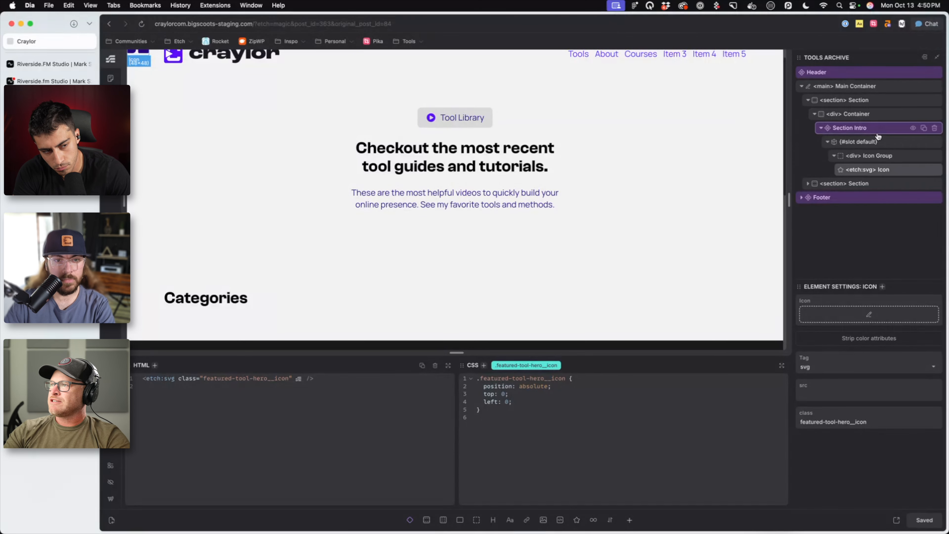
Edit the Section Intro component, add position: relative to its .section-intro class, save, and exit the component editor
{"action": "right_click", "coordinate": [877, 136]}
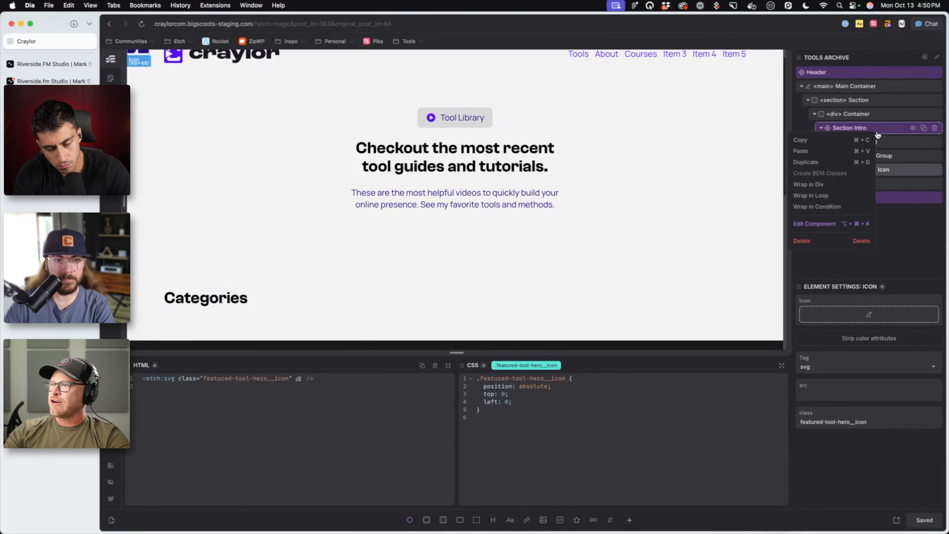
{"action": "left_click", "coordinate": [812, 224]}
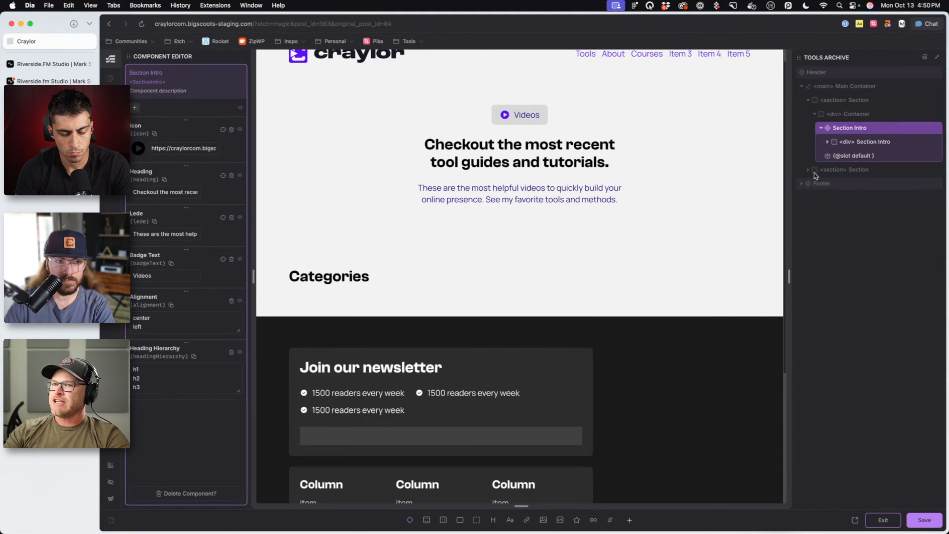
{"action": "left_click", "coordinate": [871, 144]}
{"action": "left_click", "coordinate": [637, 388]}
{"action": "key", "text": "Return"}
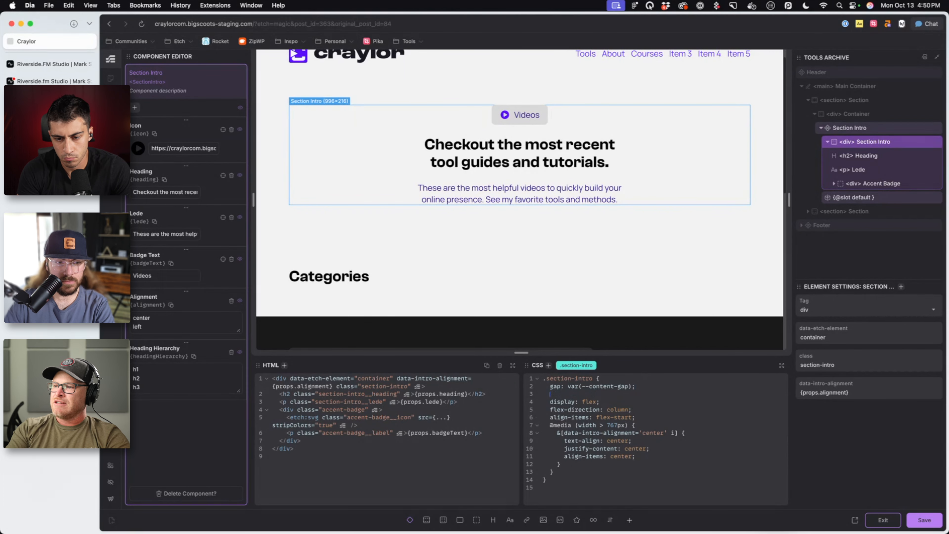
{"action": "type", "text": "positino: rel"}
{"action": "key", "text": "BackSpace"}
{"action": "key", "text": "BackSpace"}
{"action": "key", "text": "BackSpace"}
{"action": "key", "text": "BackSpace"}
{"action": "key", "text": "BackSpace"}
{"action": "key", "text": "BackSpace"}
{"action": "key", "text": "BackSpace"}
{"action": "key", "text": "BackSpace"}
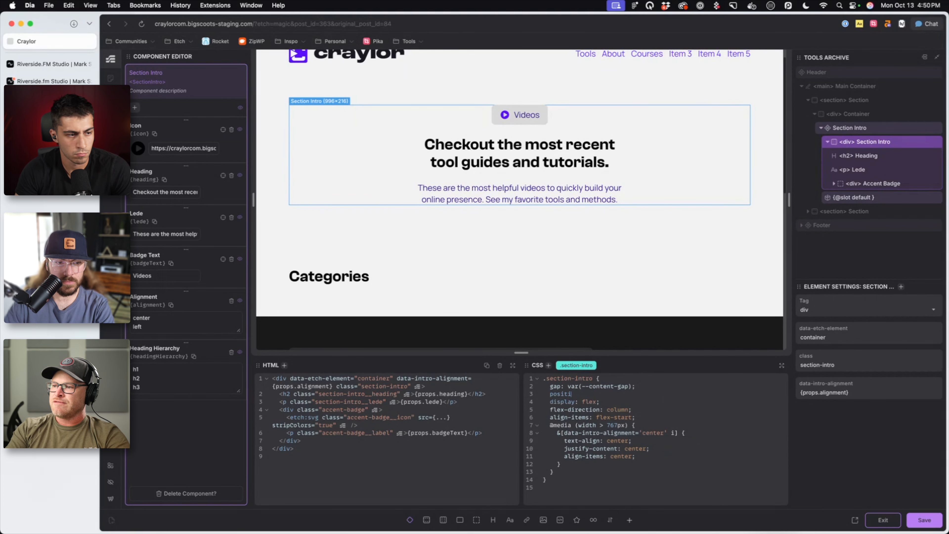
{"action": "type", "text": "ion: relative;"}
{"action": "key", "text": "Escape"}
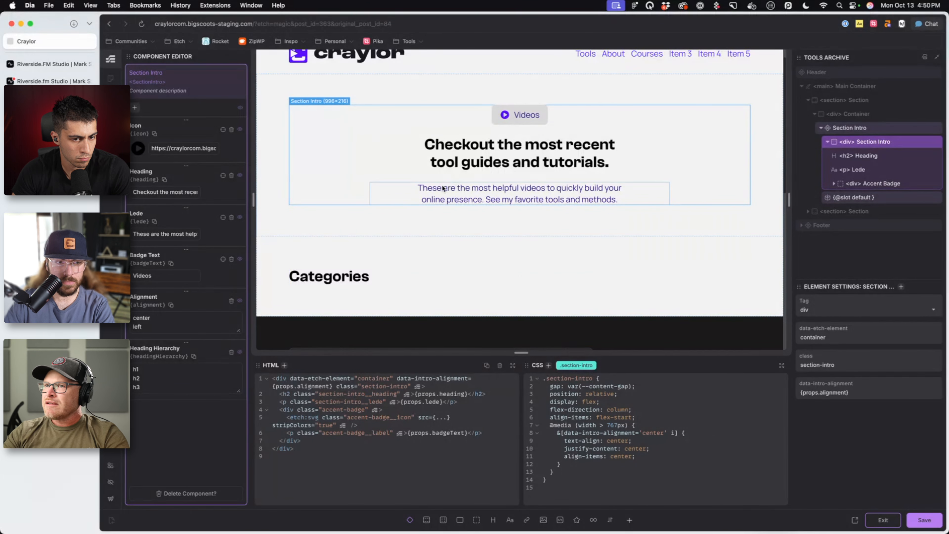
{"action": "key", "text": "super+s"}
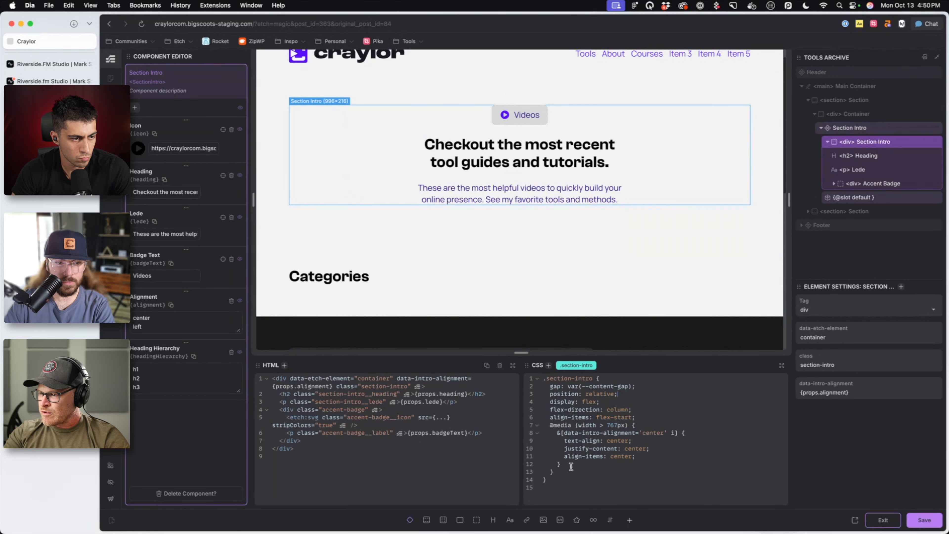
{"action": "left_click", "coordinate": [892, 523]}
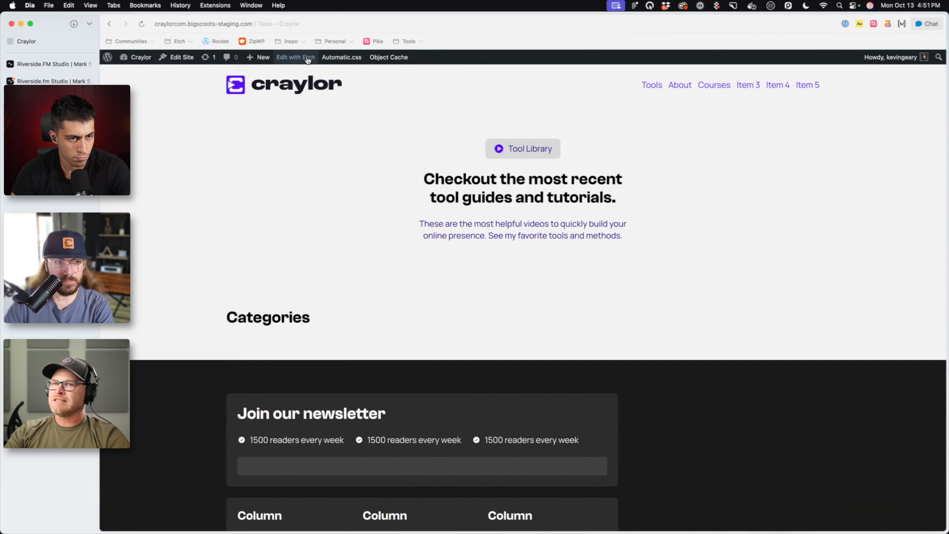
Return to the Etch builder and examine how the Icon and Icon Group are nested and styled inside the Section Intro's default slot
{"action": "left_click", "coordinate": [307, 57]}
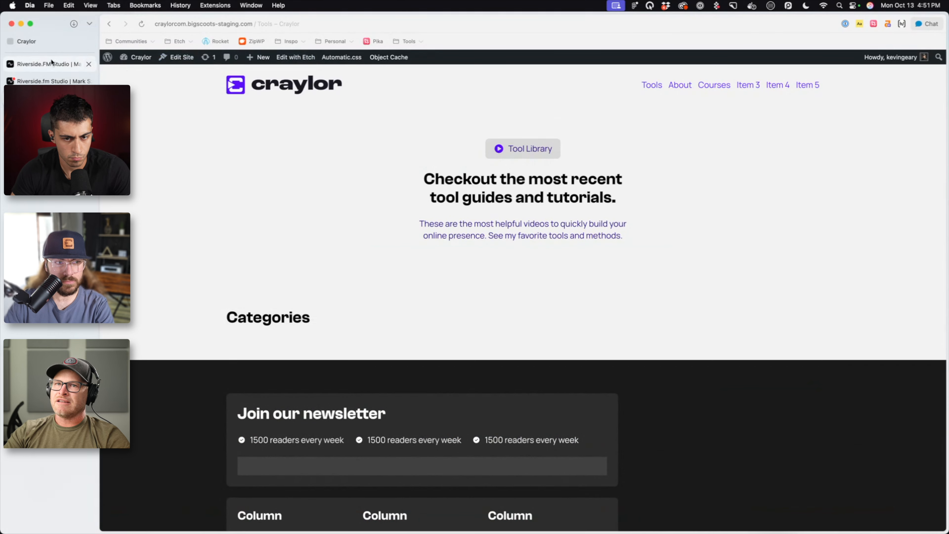
{"action": "left_click", "coordinate": [891, 155]}
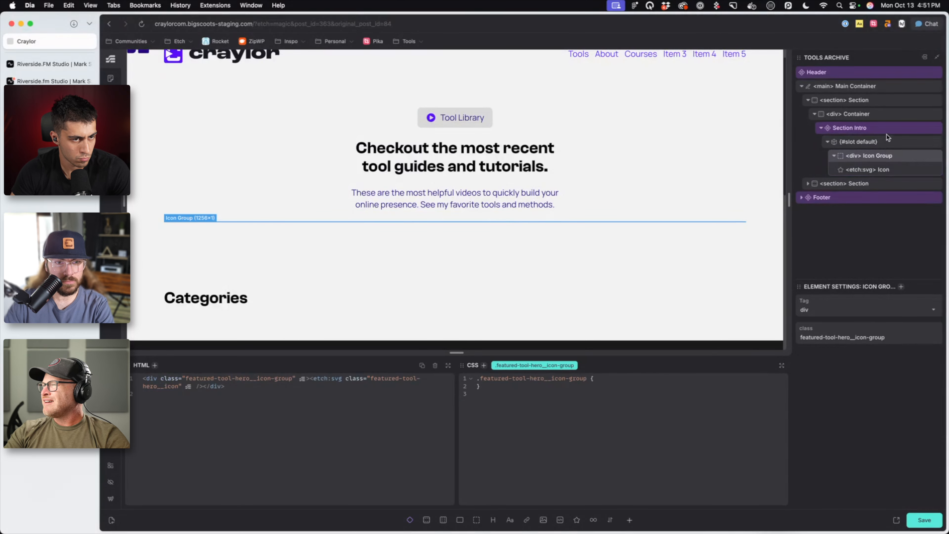
{"action": "left_click", "coordinate": [886, 129]}
{"action": "left_click", "coordinate": [891, 159]}
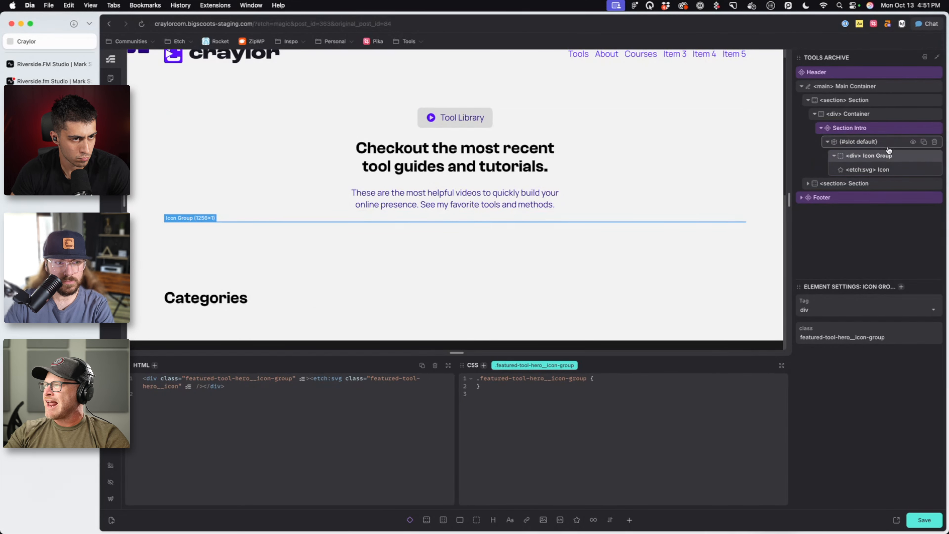
{"action": "left_click", "coordinate": [890, 169]}
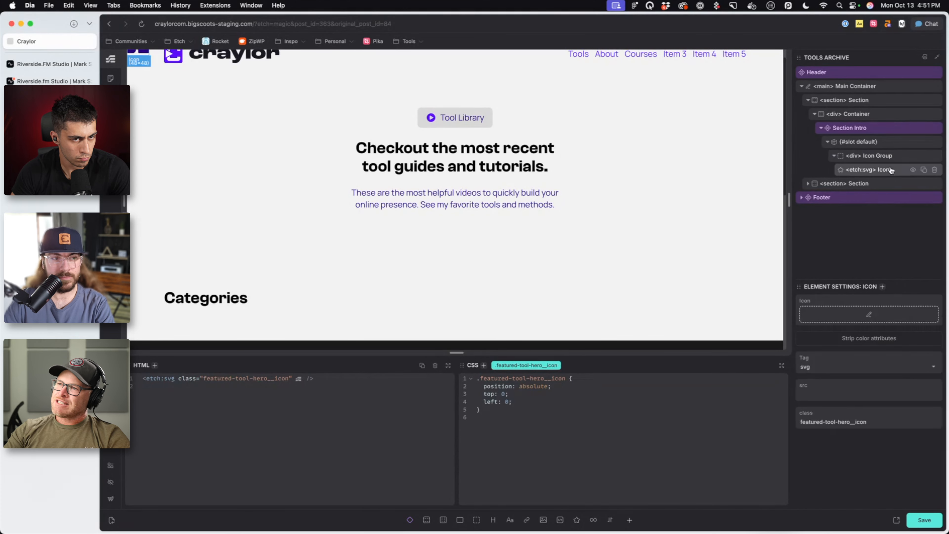
{"action": "left_click", "coordinate": [888, 155]}
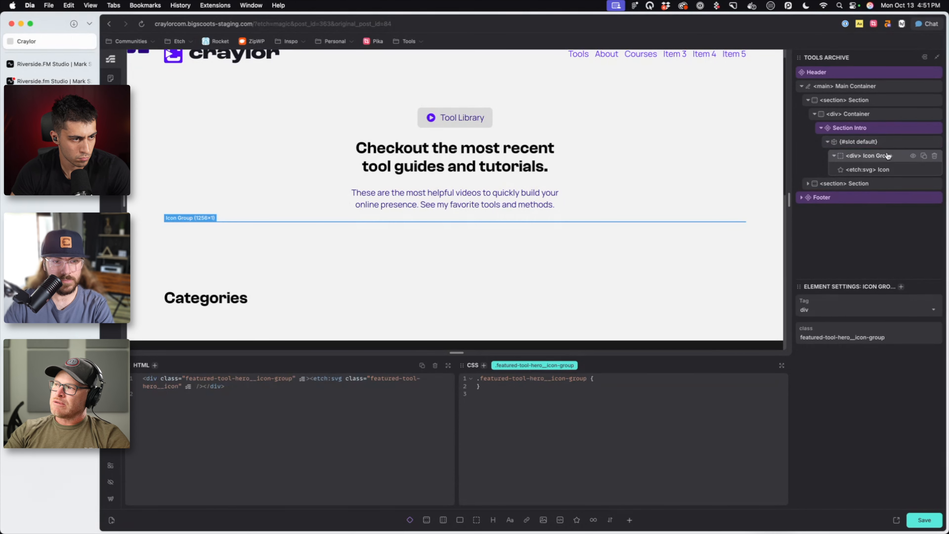
{"action": "left_click", "coordinate": [828, 142]}
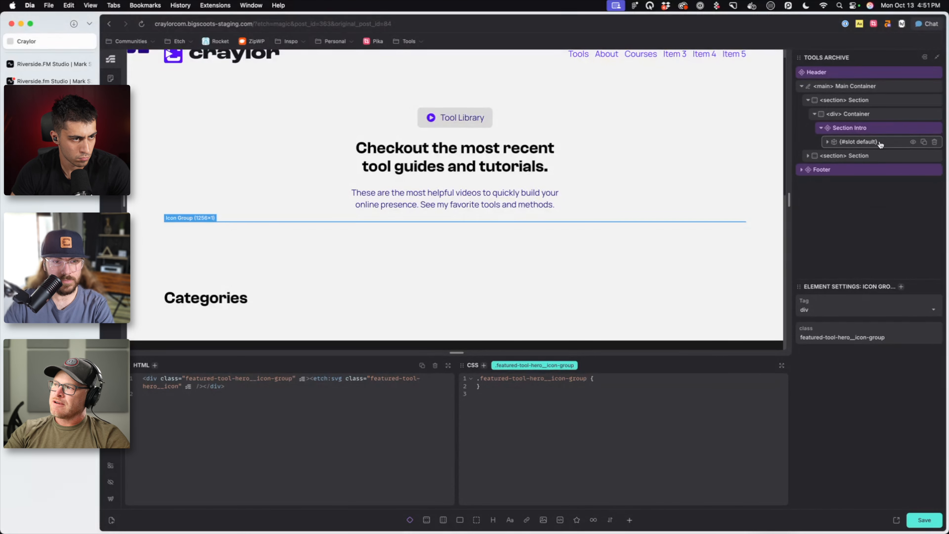
{"action": "left_click", "coordinate": [889, 142]}
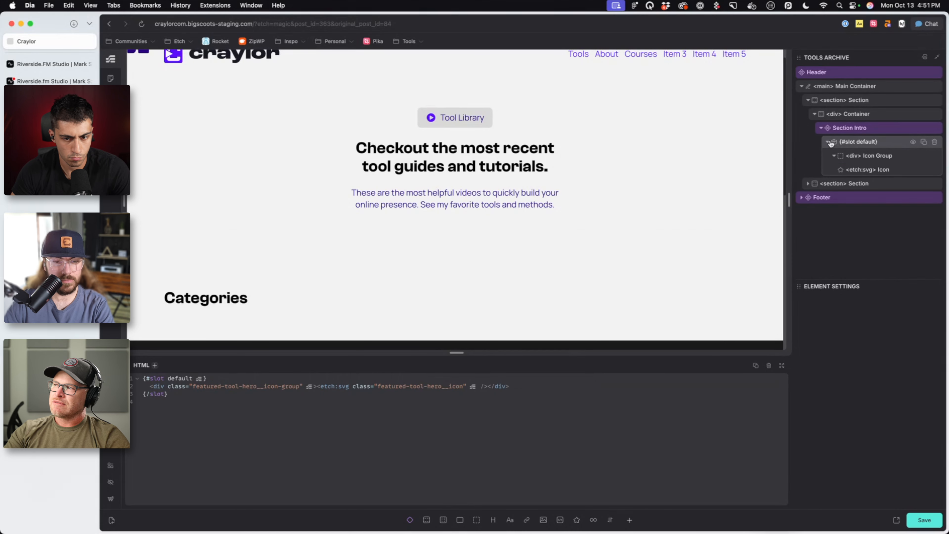
{"action": "left_click", "coordinate": [905, 142]}
{"action": "left_click", "coordinate": [828, 144]}
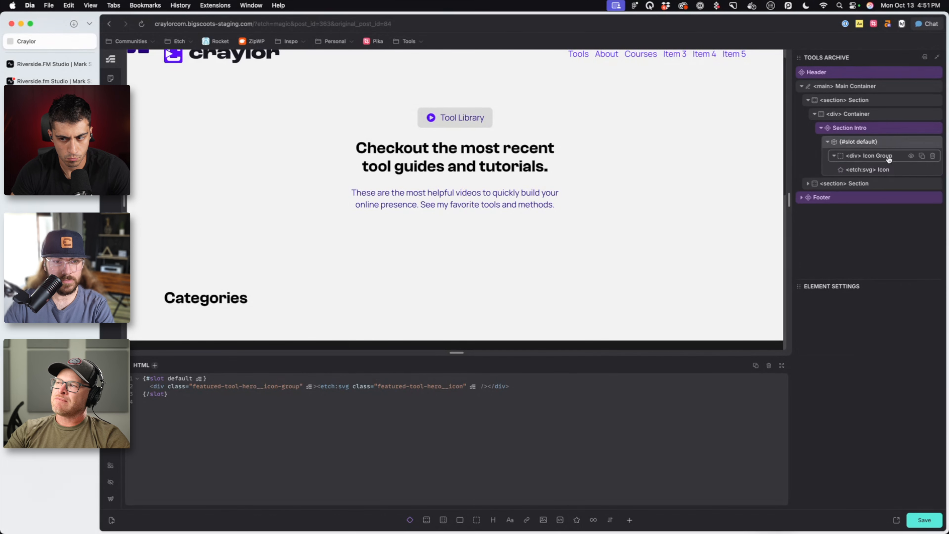
{"action": "left_click", "coordinate": [887, 169]}
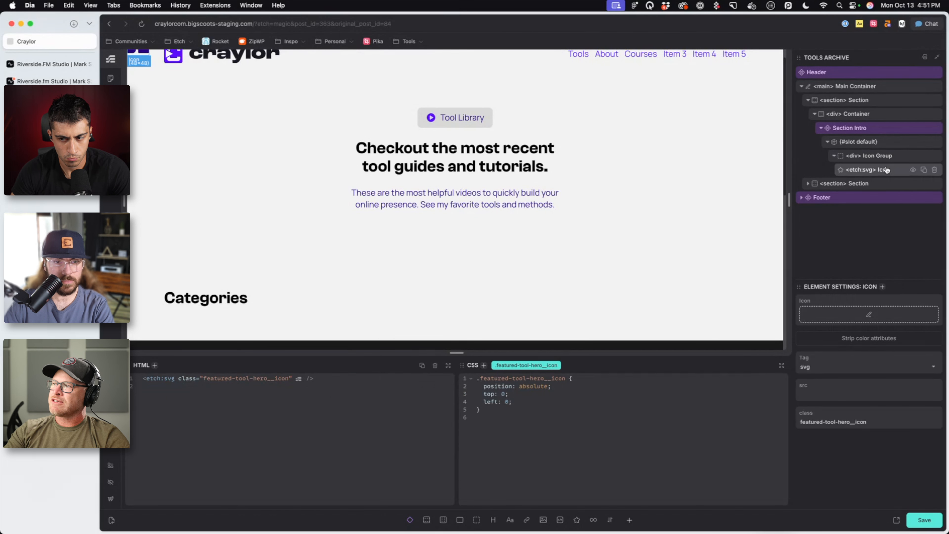
{"action": "left_click", "coordinate": [888, 157]}
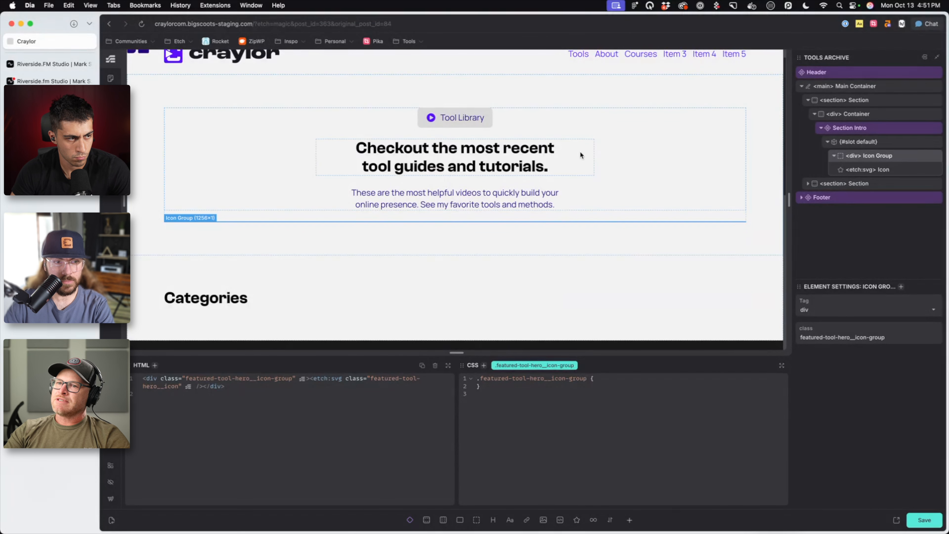
Set position: relative on the section's featured-tool-hero class and save the template
{"action": "left_click", "coordinate": [264, 235]}
{"action": "left_click", "coordinate": [578, 379]}
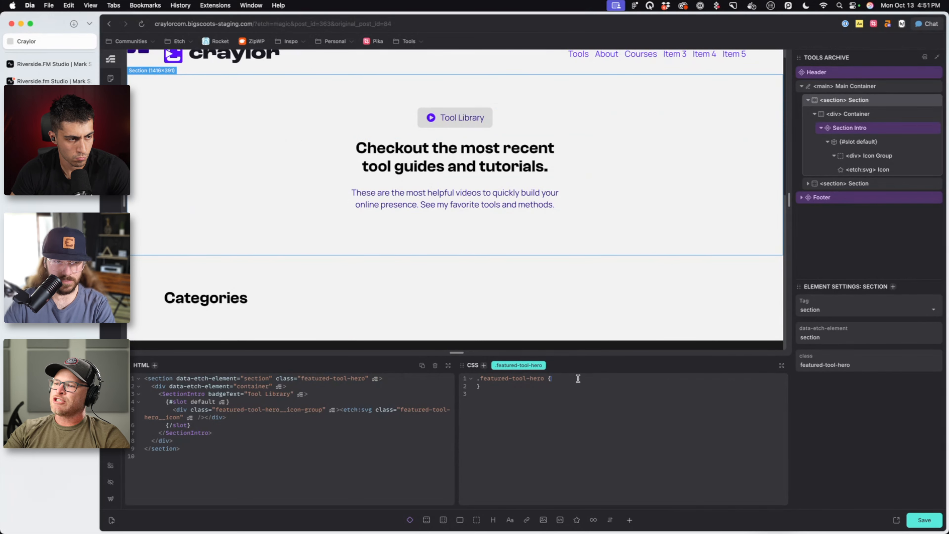
{"action": "type", "text": "positio"}
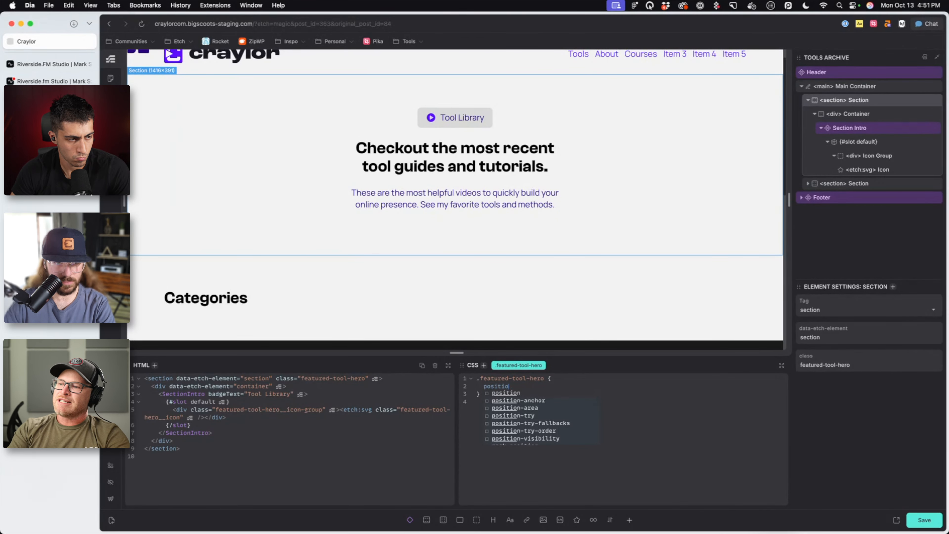
{"action": "type", "text": "n: relative;"}
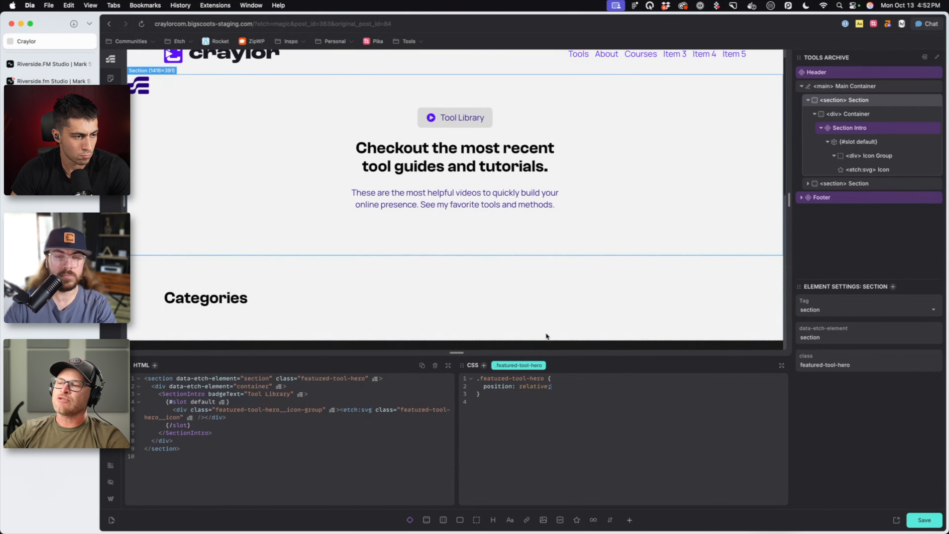
{"action": "key", "text": "super+s"}
{"action": "left_click_drag", "start_coordinate": [563, 385], "coordinate": [484, 382]}
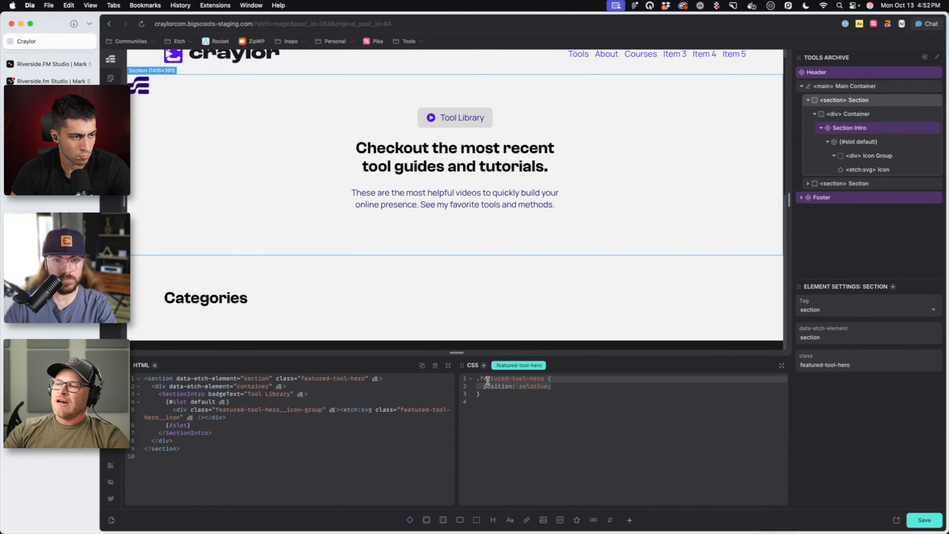
{"action": "left_click", "coordinate": [568, 403]}
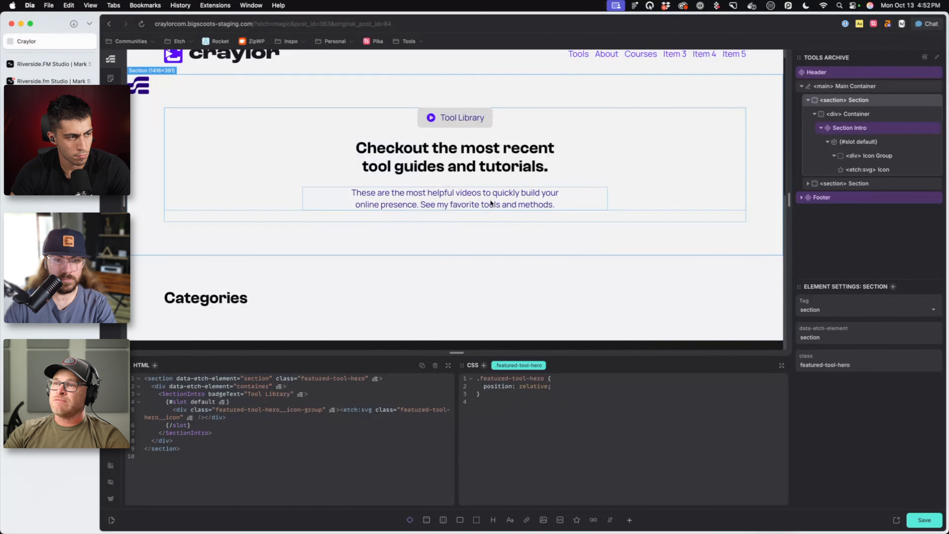
{"action": "left_click", "coordinate": [379, 123]}
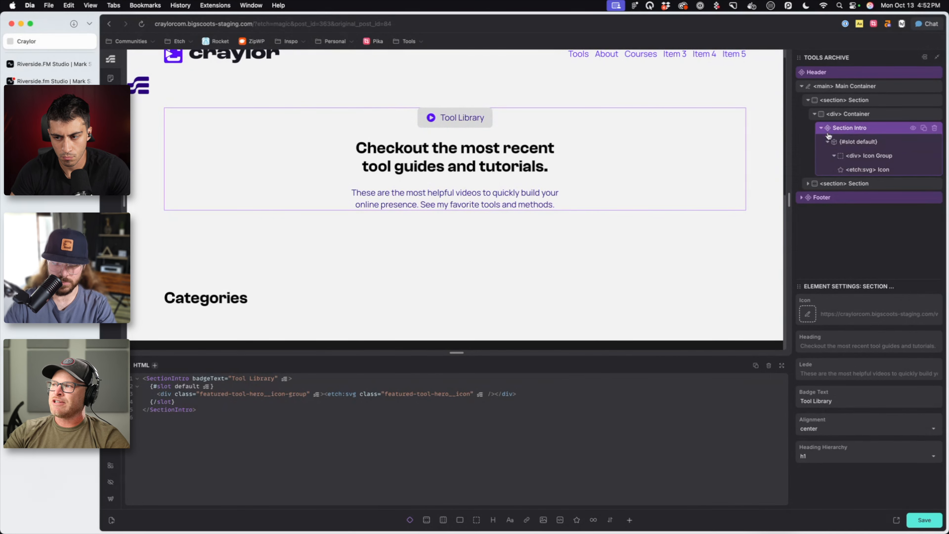
{"action": "left_click", "coordinate": [827, 141]}
{"action": "left_click", "coordinate": [827, 142]}
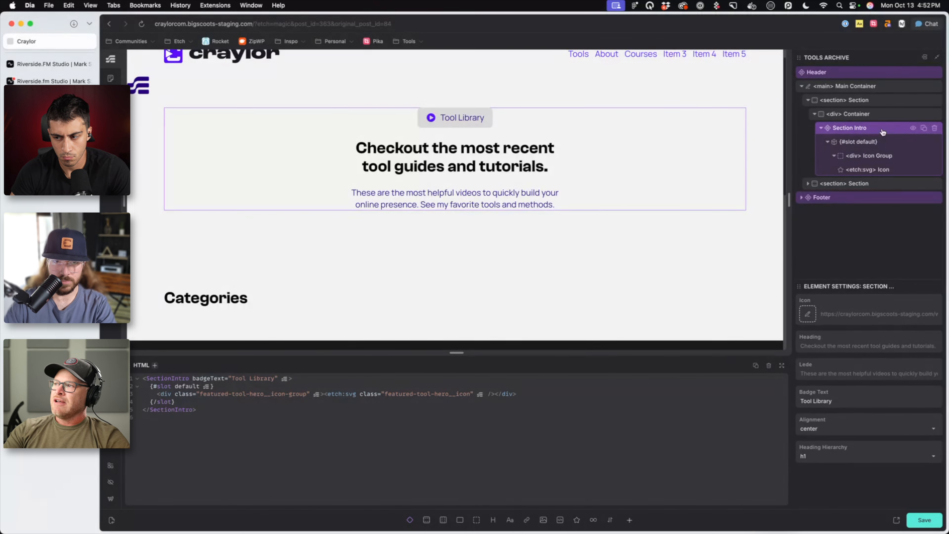
Duplicate the Icon inside the Icon Group three times so the group holds four icons
{"action": "left_click", "coordinate": [879, 170]}
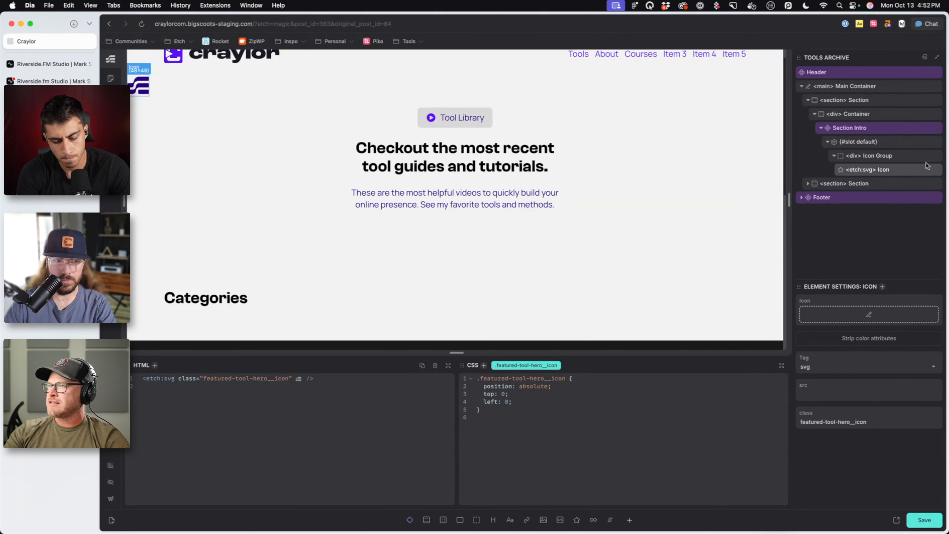
{"action": "left_click", "coordinate": [924, 170]}
{"action": "left_click", "coordinate": [923, 170]}
{"action": "left_click", "coordinate": [923, 170]}
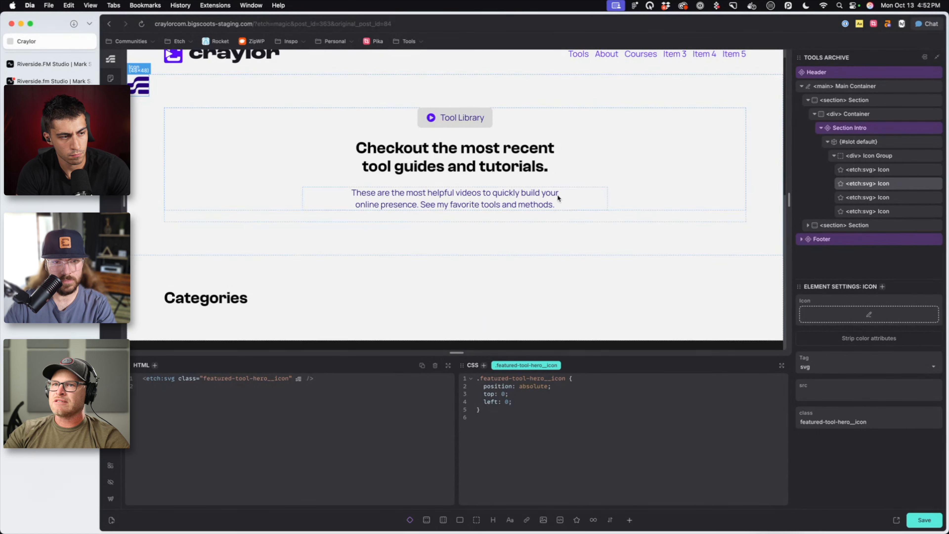
{"action": "scroll", "coordinate": [374, 215], "scroll_direction": "up", "scroll_amount": 1}
{"action": "left_click", "coordinate": [562, 395]}
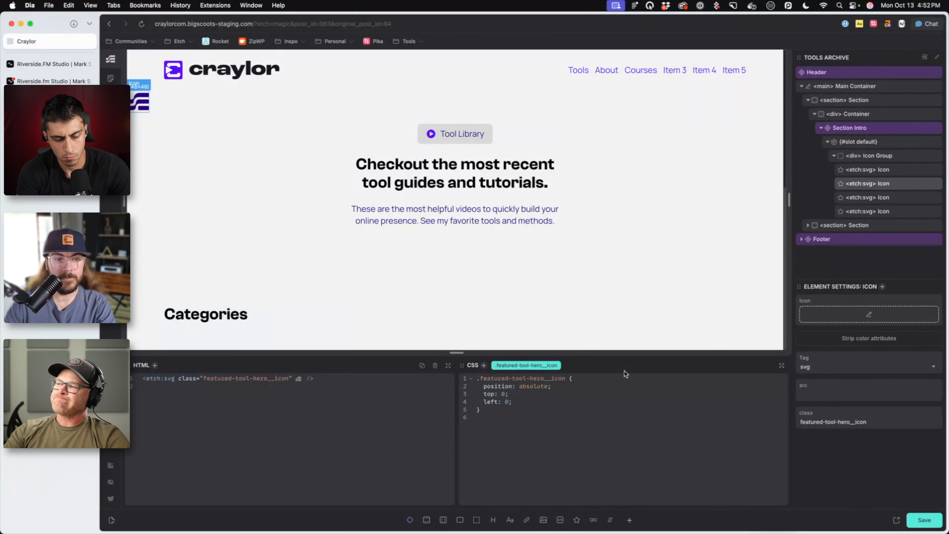
{"action": "left_click", "coordinate": [869, 156]}
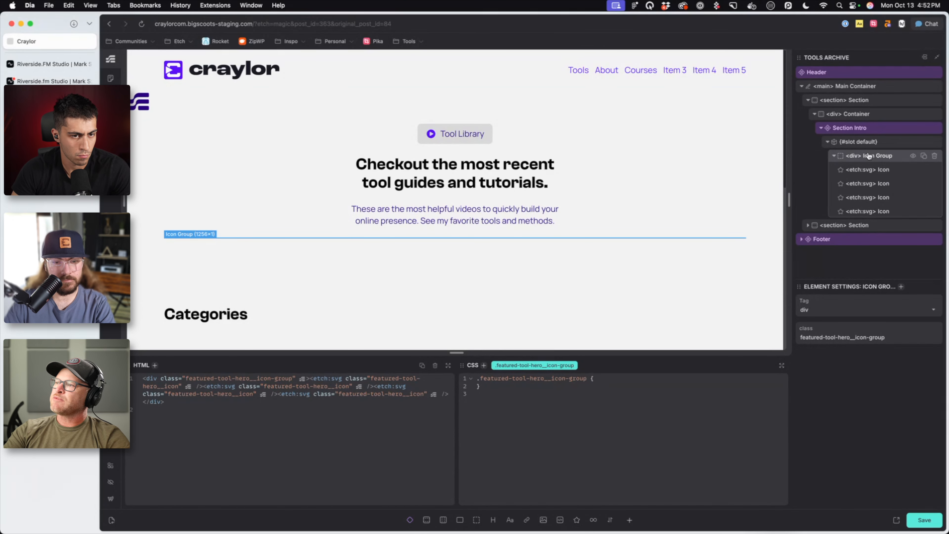
In the featured-tool-hero__icon class, replace the top and left declarations with a nested &:nth-child(1) rule containing left: 0
{"action": "left_click", "coordinate": [881, 170]}
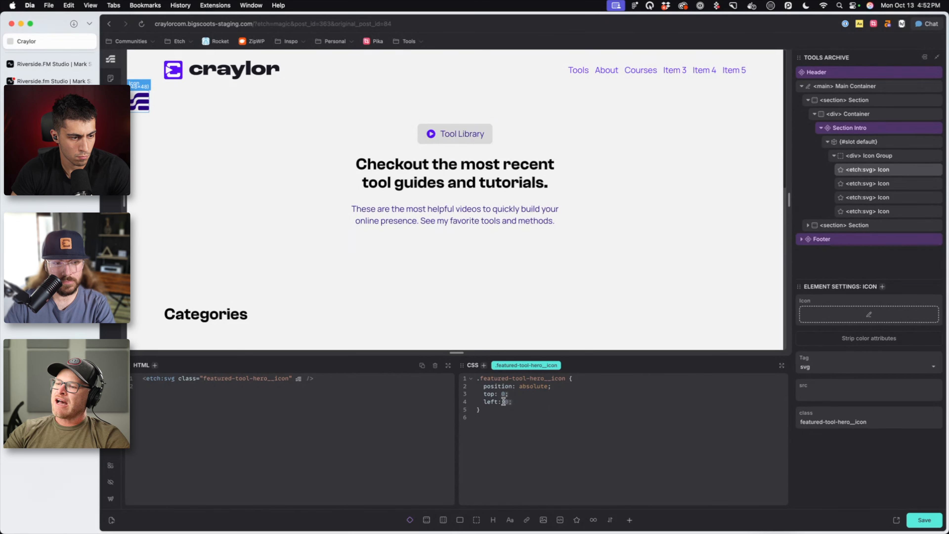
{"action": "left_click_drag", "start_coordinate": [503, 402], "coordinate": [484, 395]}
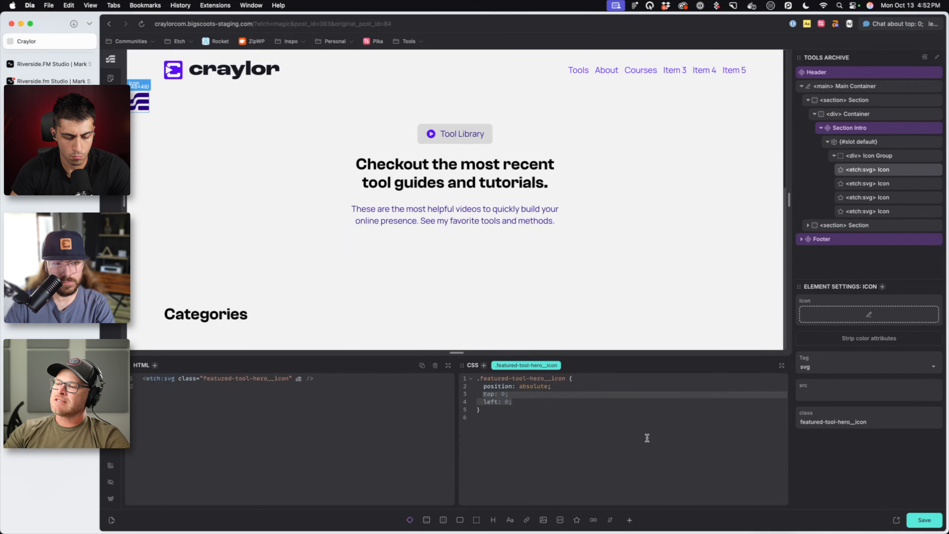
{"action": "key", "text": "BackSpace"}
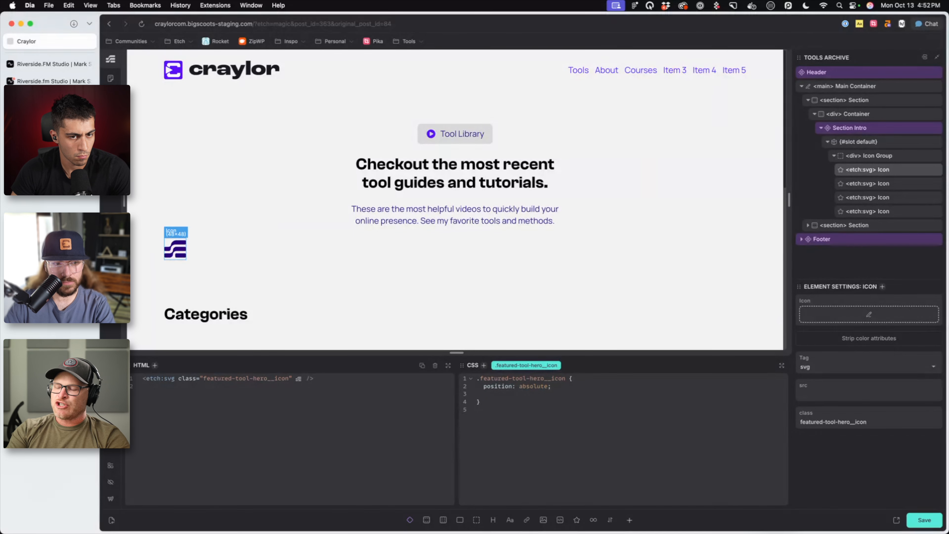
{"action": "type", "text": "&;"}
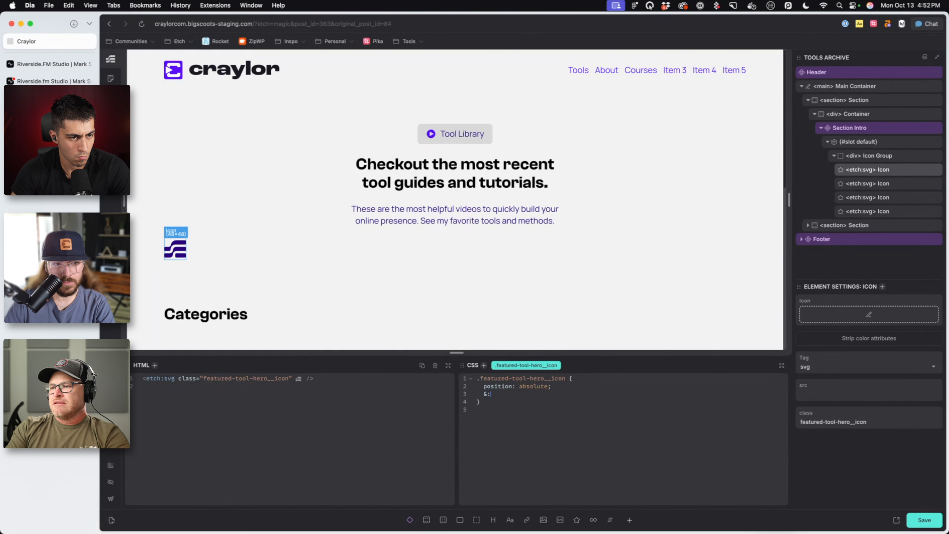
{"action": "type", "text": "nth-C"}
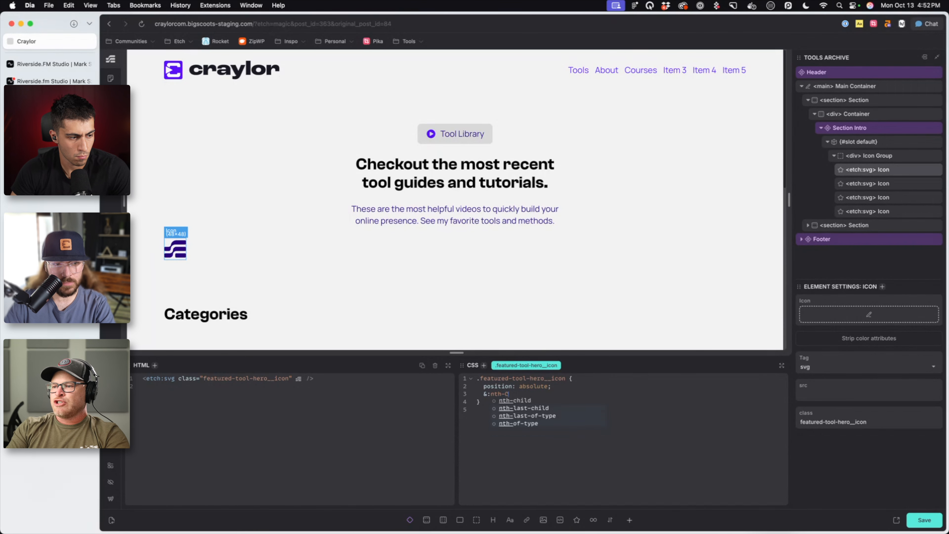
{"action": "type", "text": "chi"}
{"action": "type", "text": "hild(1"}
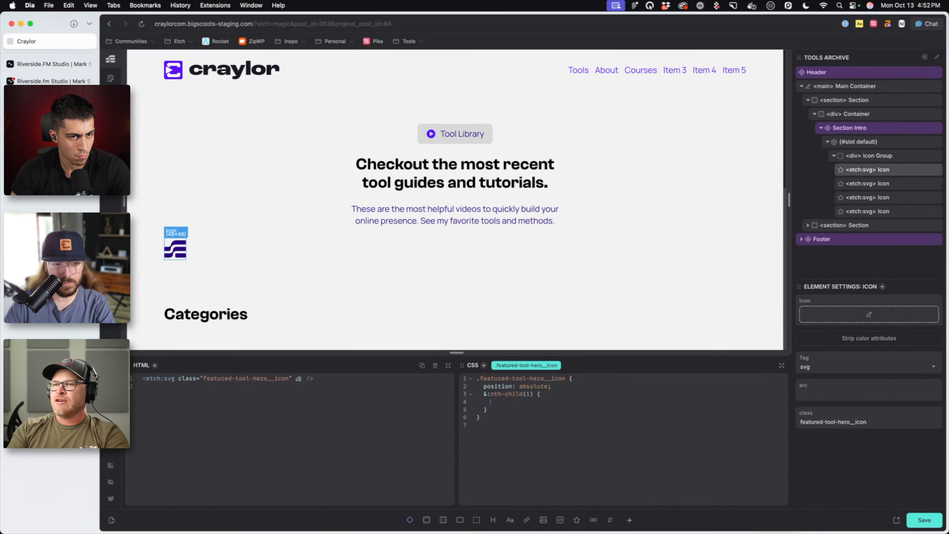
{"action": "type", "text": "left: 0;"}
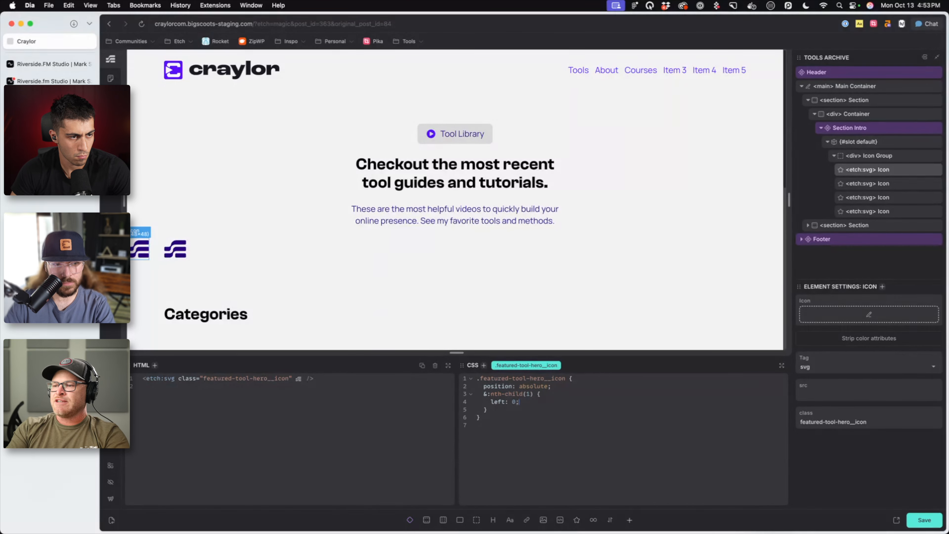
Duplicate the nth-child(1) rule three times and renumber the copies as nth-child(2), nth-child(3) and nth-child(4)
{"action": "left_click_drag", "start_coordinate": [488, 408], "coordinate": [484, 396]}
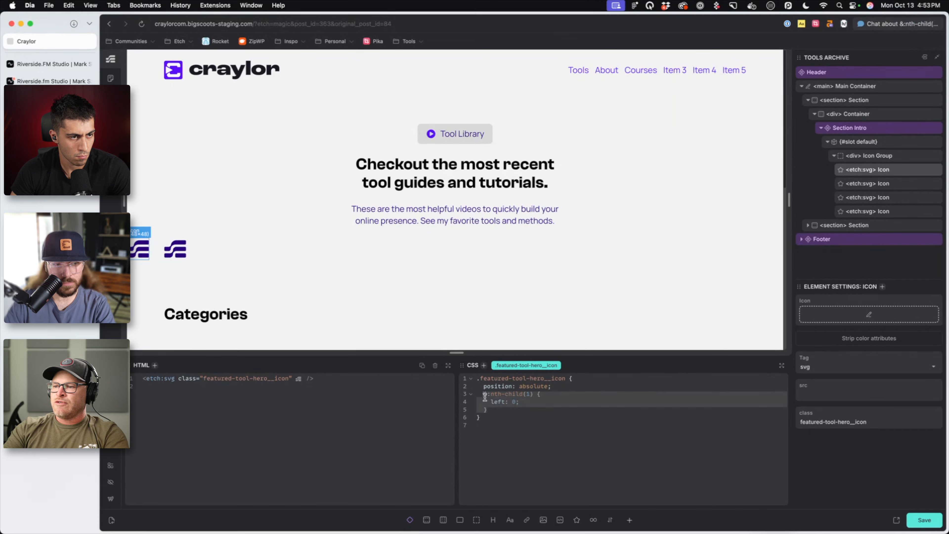
{"action": "key", "text": "super+c"}
{"action": "left_click", "coordinate": [494, 410]}
{"action": "key", "text": "Return"}
{"action": "key", "text": "super+v"}
{"action": "key", "text": "super+v"}
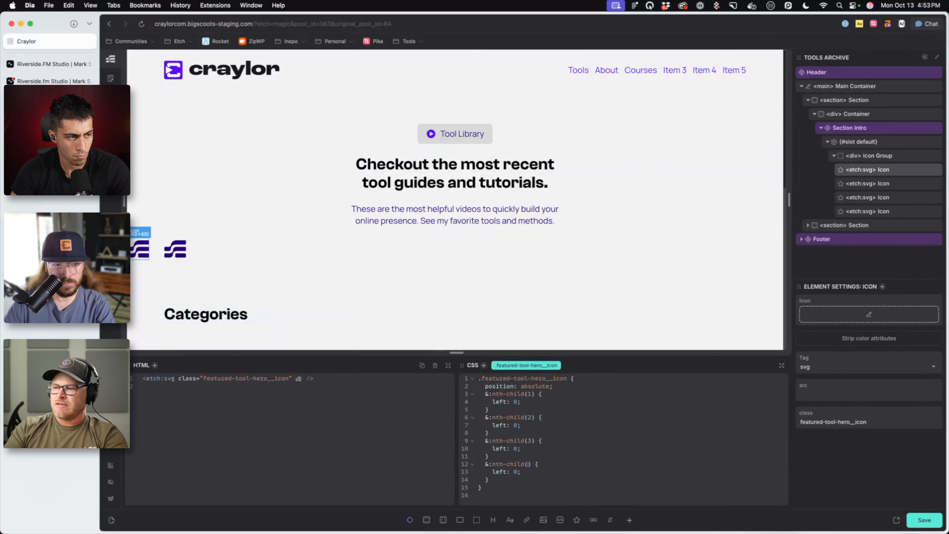
{"action": "double_click", "coordinate": [530, 464]}
{"action": "type", "text": "4"}
Set the left offset to 1em for the second icon, 2em for the third and 3em for the fourth
{"action": "double_click", "coordinate": [515, 425]}
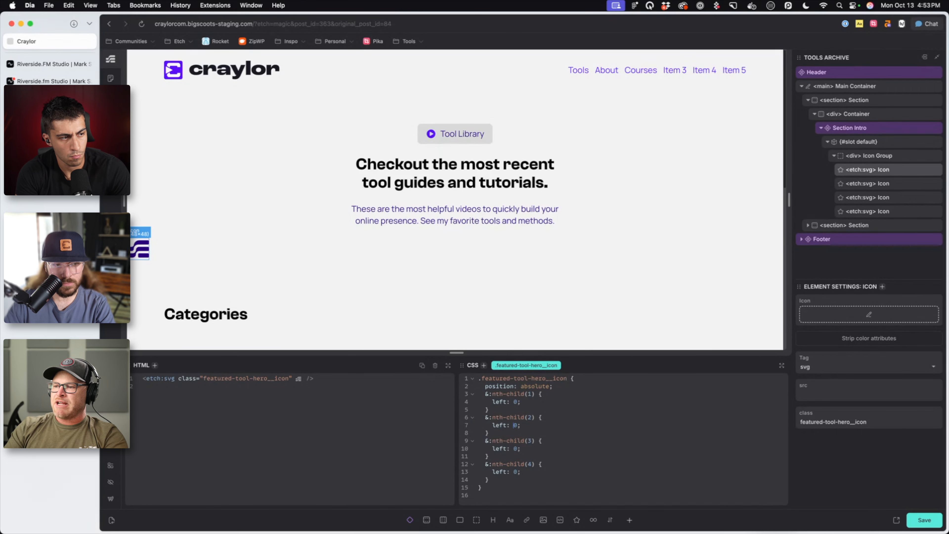
{"action": "type", "text": "1em"}
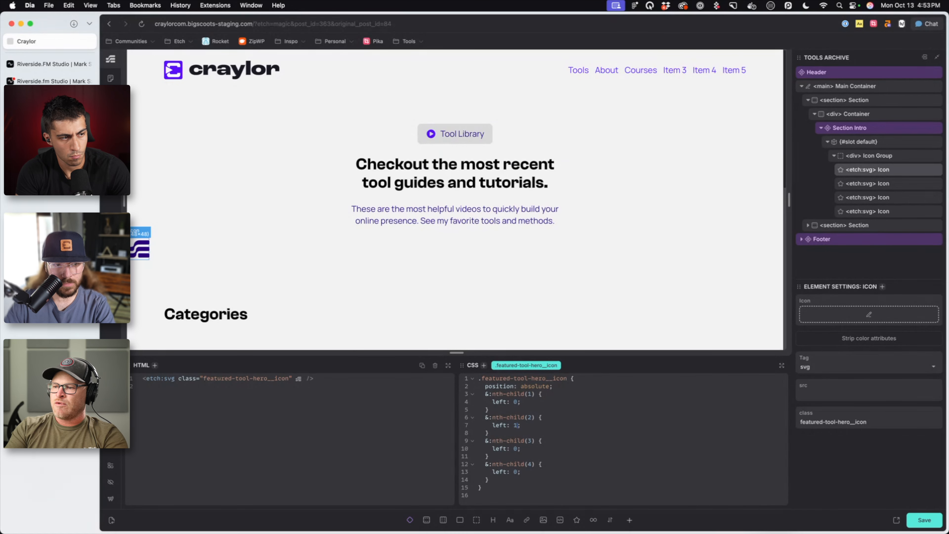
{"action": "type", "text": "em"}
{"action": "left_click", "coordinate": [517, 449]}
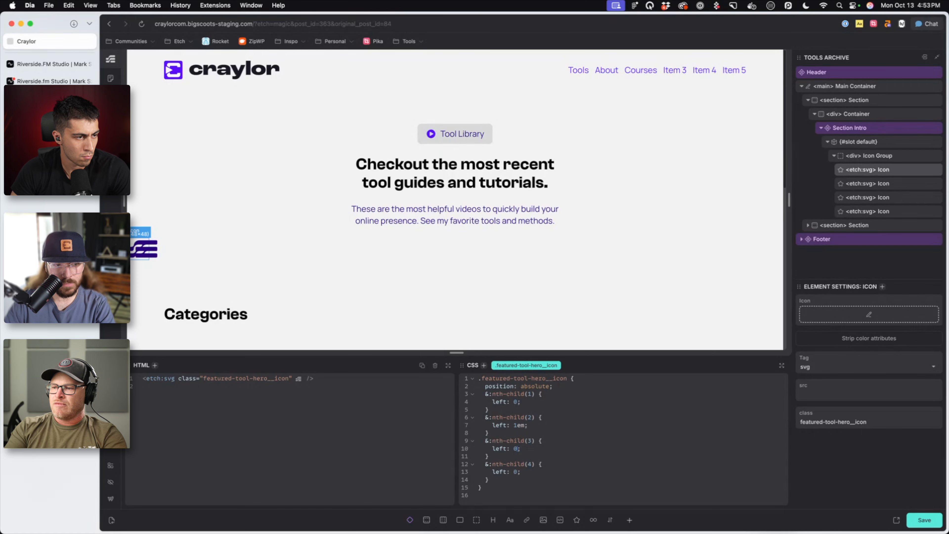
{"action": "type", "text": "2em"}
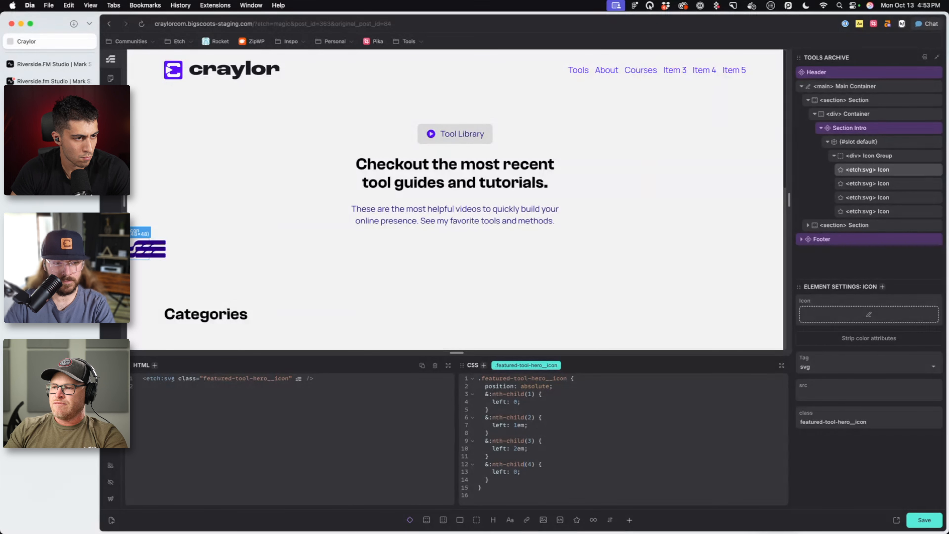
{"action": "double_click", "coordinate": [515, 472]}
{"action": "type", "text": "3em"}
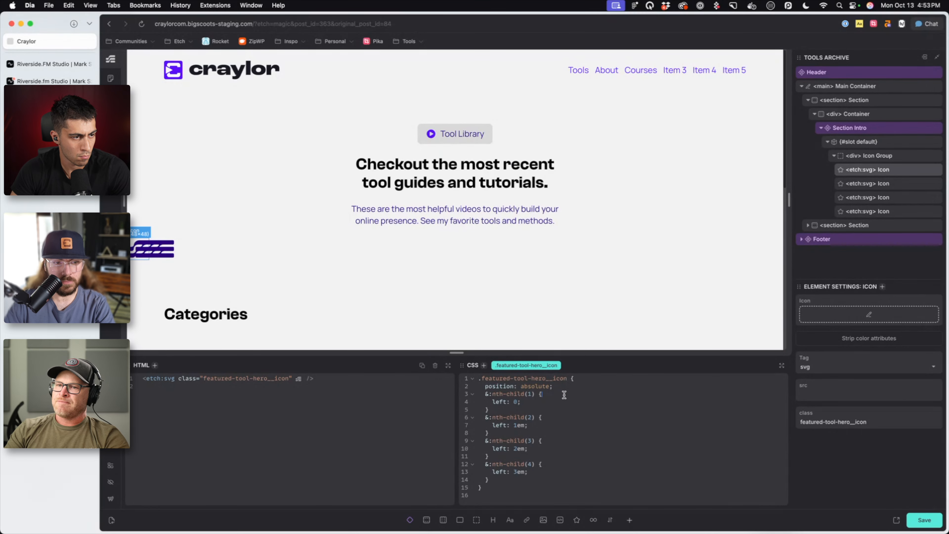
Add top: 0 to the nth-child(1) rule above its left declaration
{"action": "key", "text": "Return"}
{"action": "type", "text": "top: 0;"}
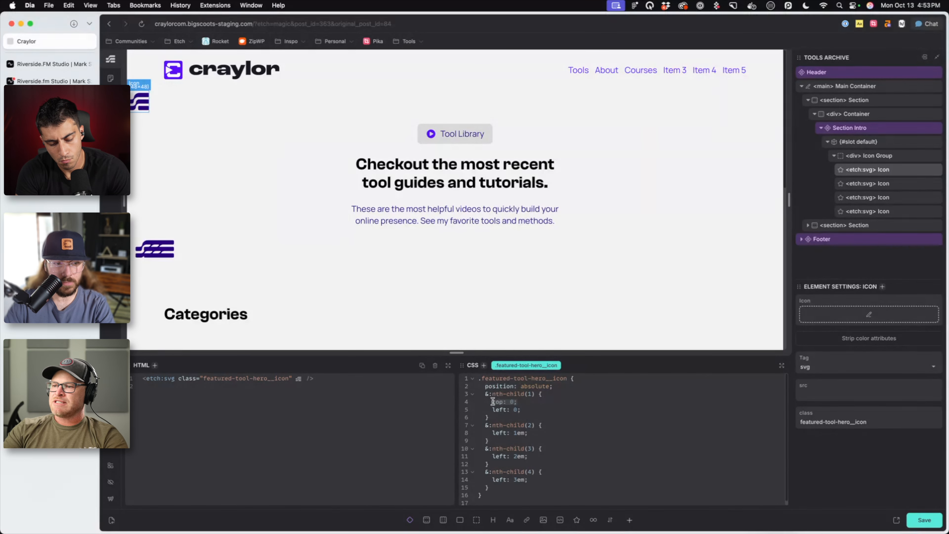
{"action": "left_click", "coordinate": [568, 385]}
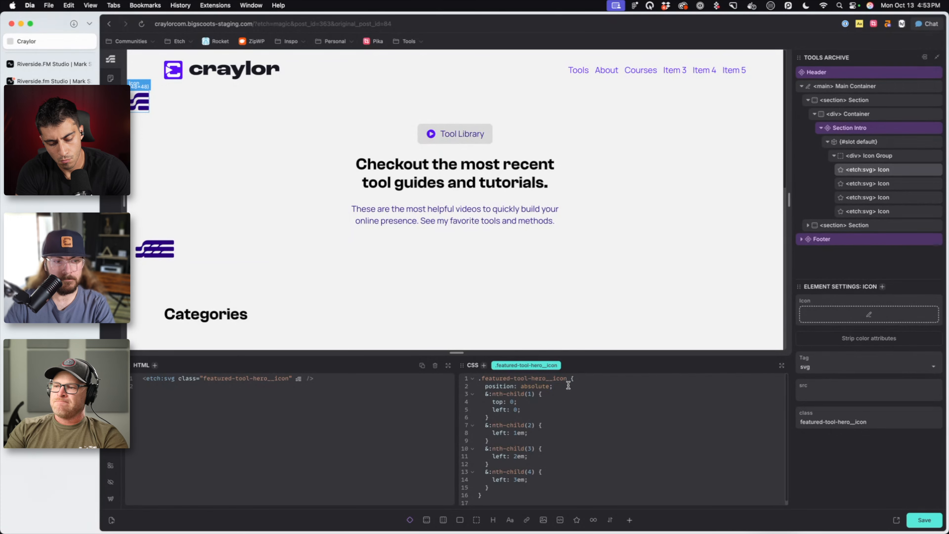
Switch to Figma and examine how the decorative icons sit around the hero's heading and within its frames
{"action": "mouse_move", "coordinate": [256, 517]}
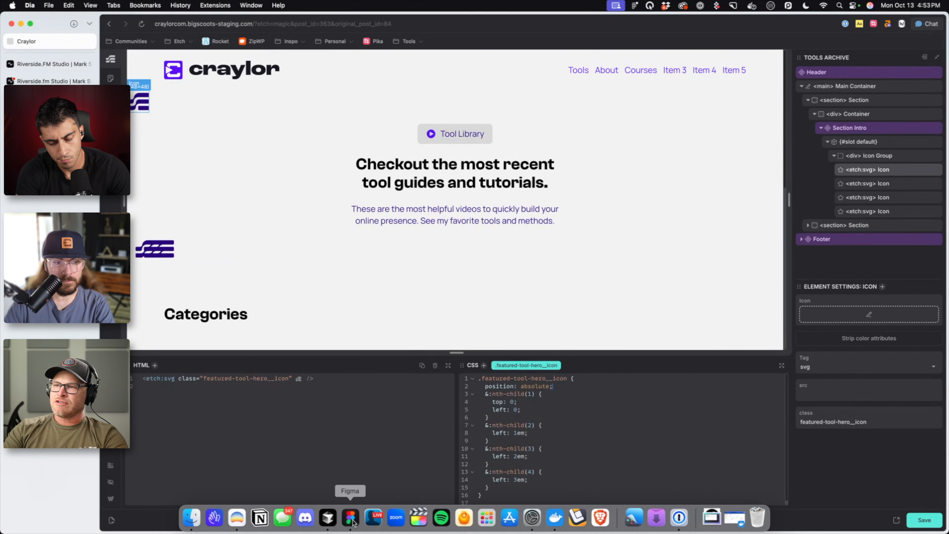
{"action": "left_click", "coordinate": [350, 517]}
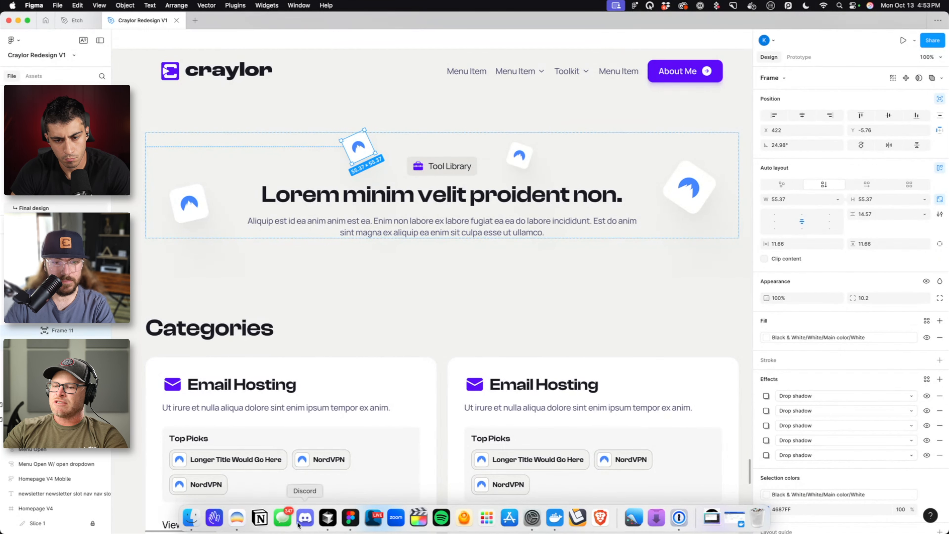
{"action": "left_click", "coordinate": [237, 517]}
{"action": "mouse_move", "coordinate": [304, 518]}
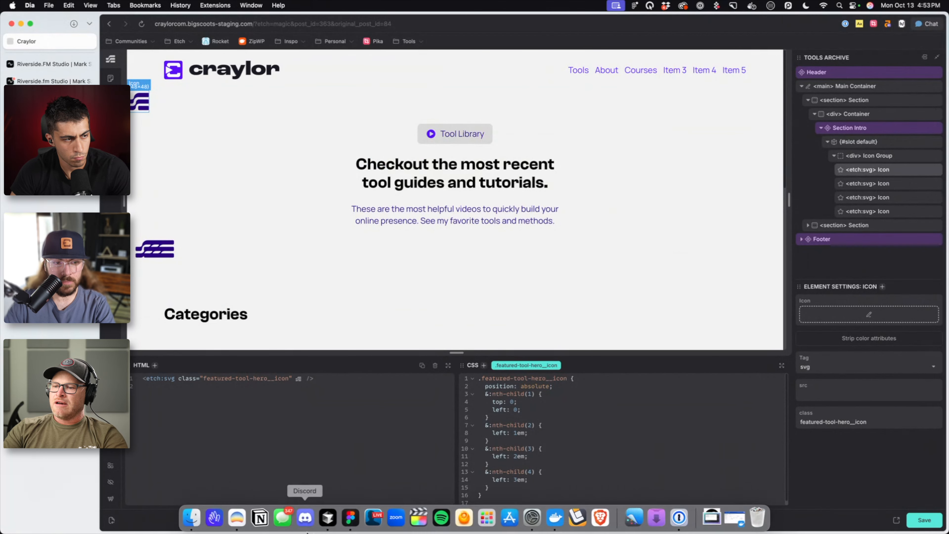
{"action": "left_click", "coordinate": [351, 518]}
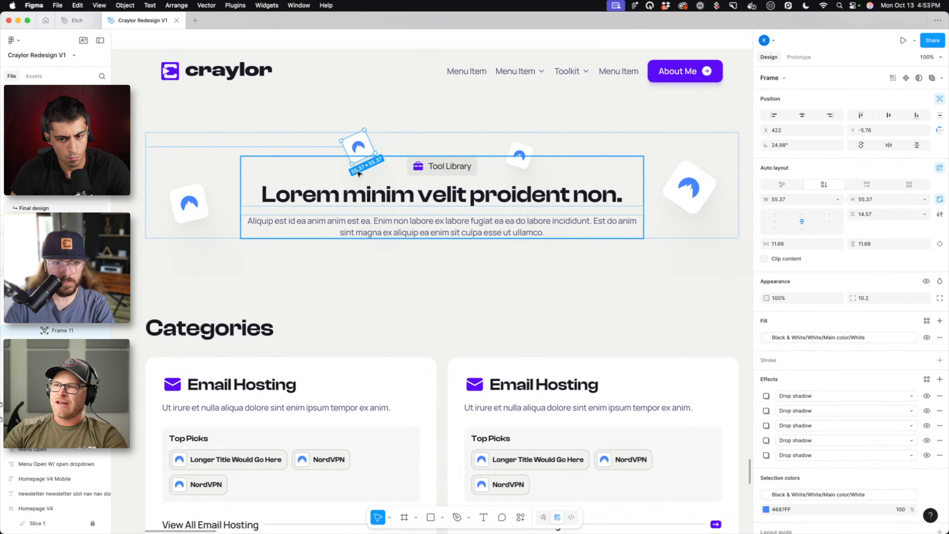
{"action": "left_click", "coordinate": [462, 119]}
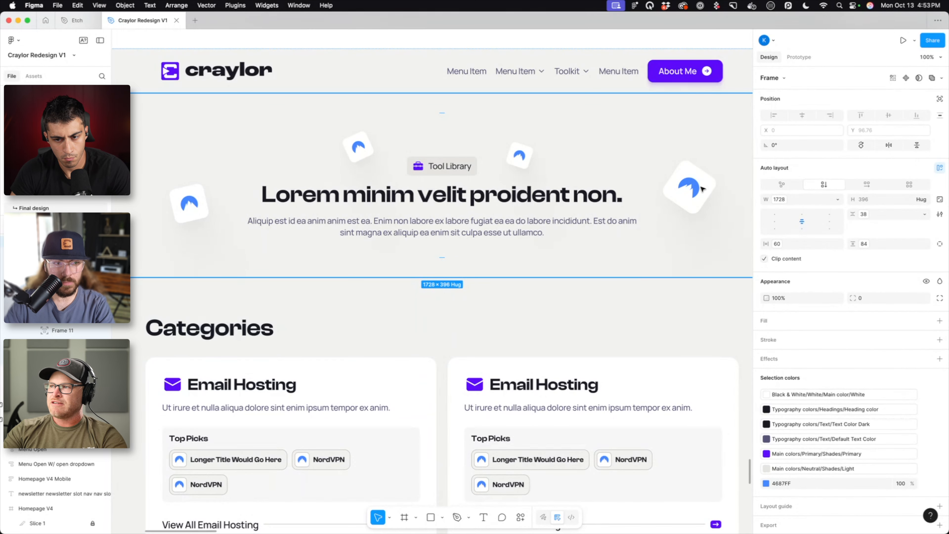
{"action": "left_click", "coordinate": [719, 187]}
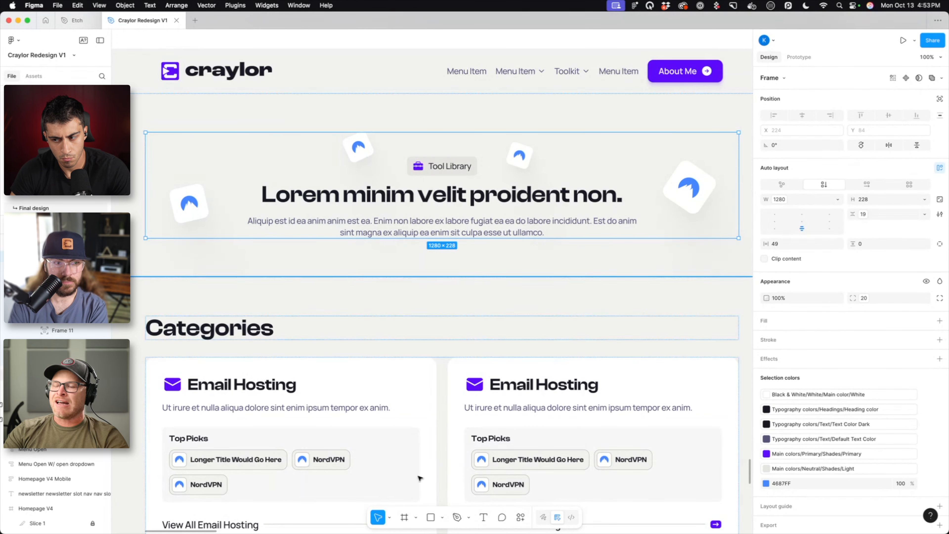
Switch back to the Etch builder and set the four icons' left offsets to 20%, 40%, 60% and 80%
{"action": "left_click", "coordinate": [237, 517]}
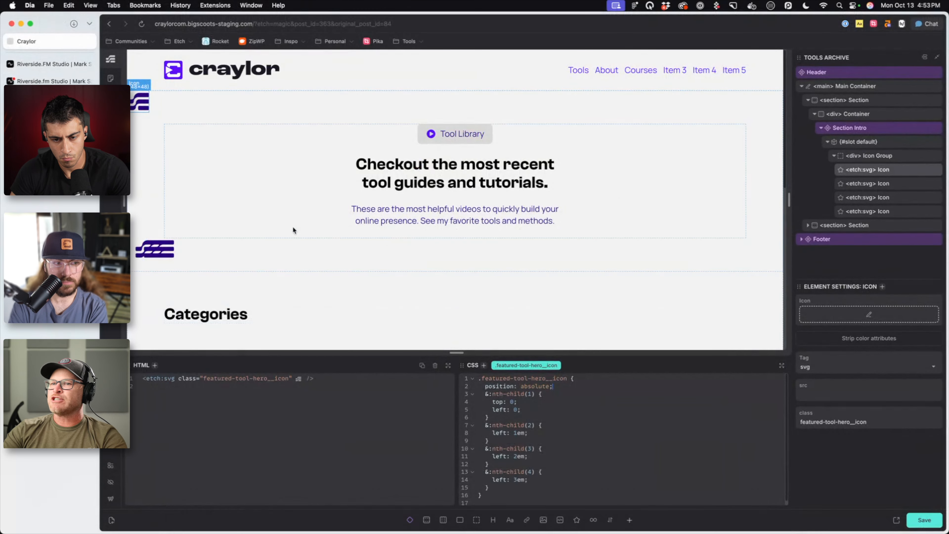
{"action": "left_click", "coordinate": [527, 411]}
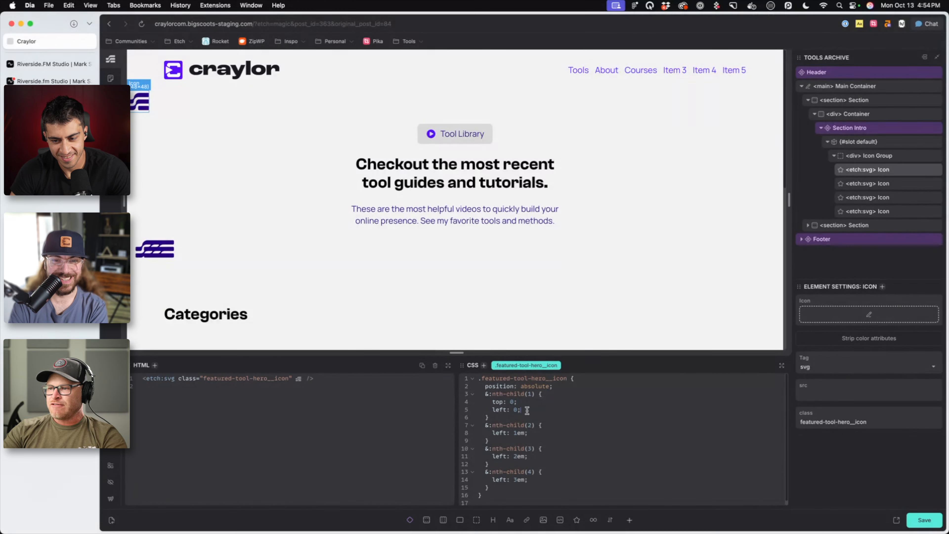
{"action": "key", "text": "BackSpace"}
{"action": "key", "text": "BackSpace"}
{"action": "type", "text": "20%;"}
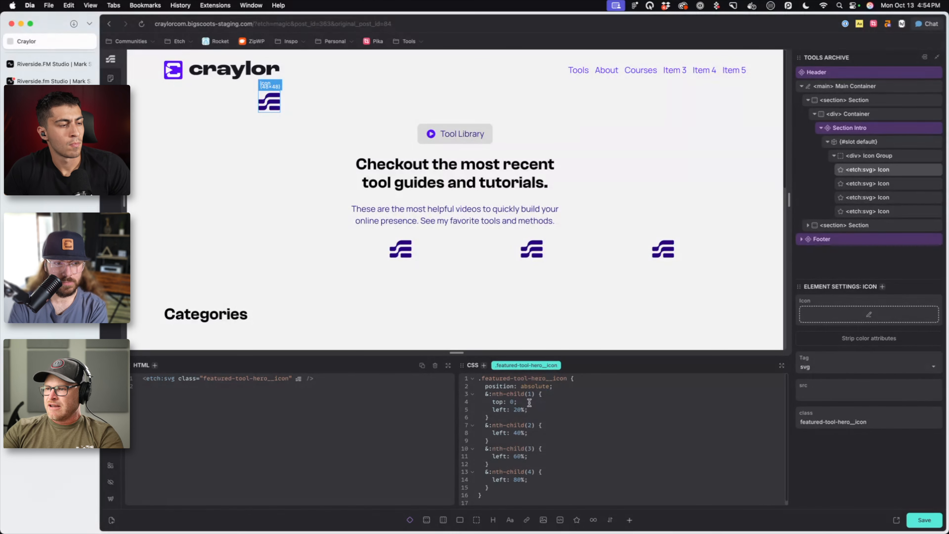
Copy the top: 0 declaration into the nth-child(2), nth-child(3) and nth-child(4) rules
{"action": "left_click_drag", "start_coordinate": [527, 402], "coordinate": [492, 402]}
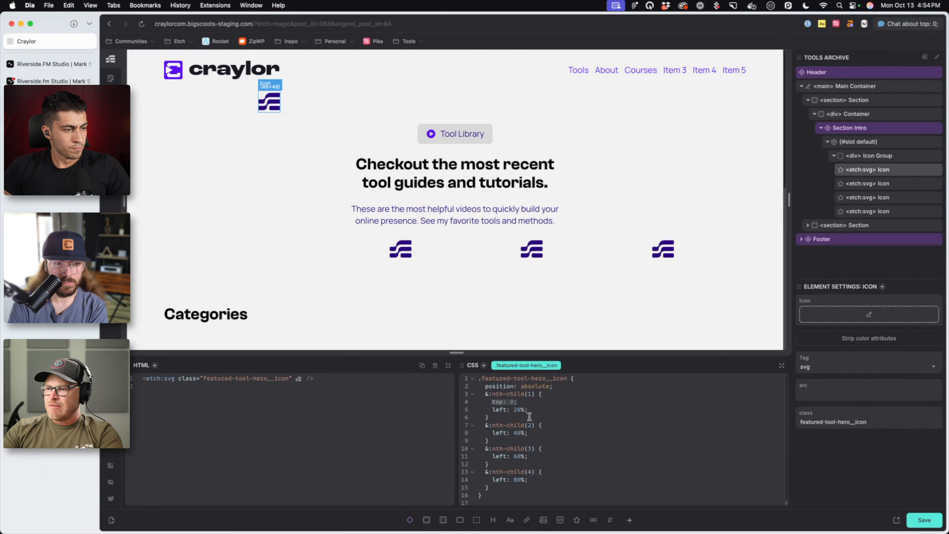
{"action": "key", "text": "cmd+c"}
{"action": "left_click", "coordinate": [570, 426]}
{"action": "key", "text": "Return"}
{"action": "key", "text": "cmd+v"}
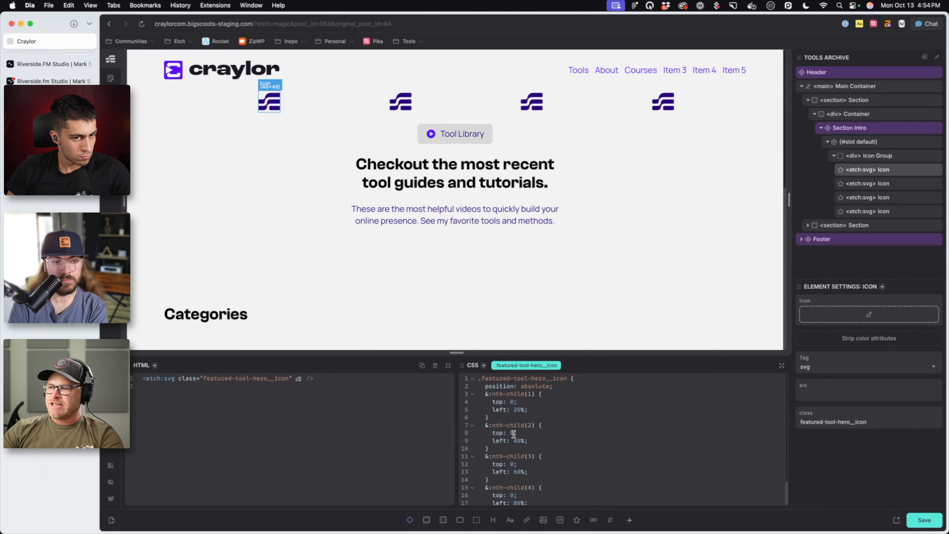
Set the first and fourth icons' top offset to 10%, leave the second and third at 0, and save the template
{"action": "left_click", "coordinate": [514, 433]}
{"action": "key", "text": "BackSpace"}
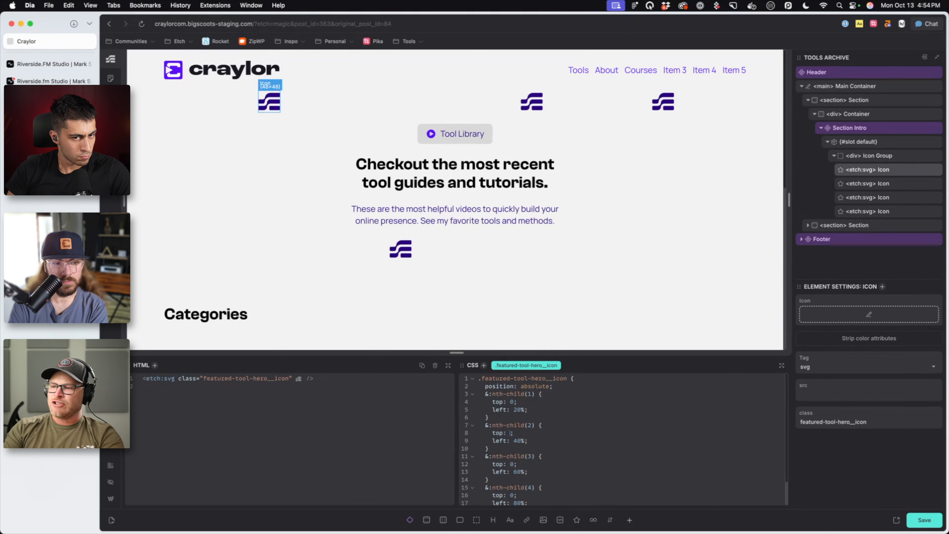
{"action": "type", "text": "10%"}
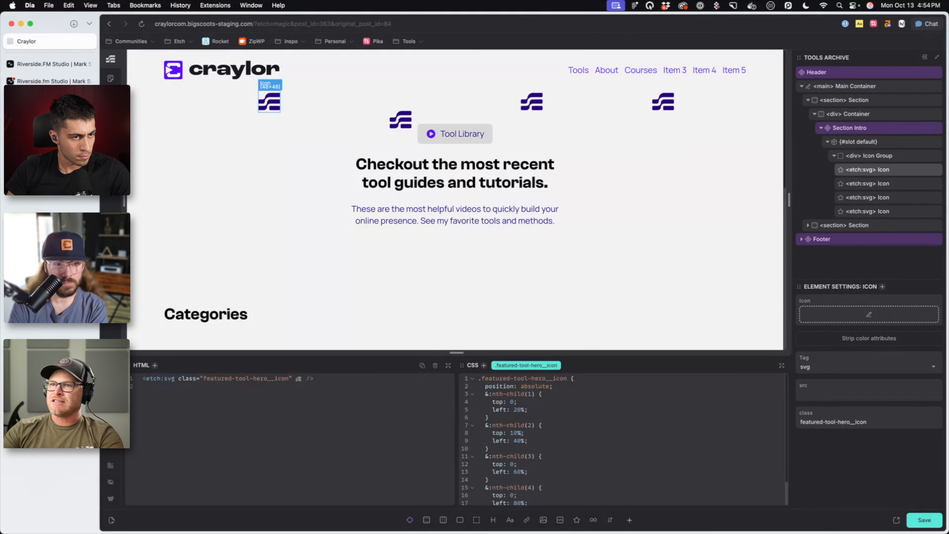
{"action": "key", "text": "BackSpace"}
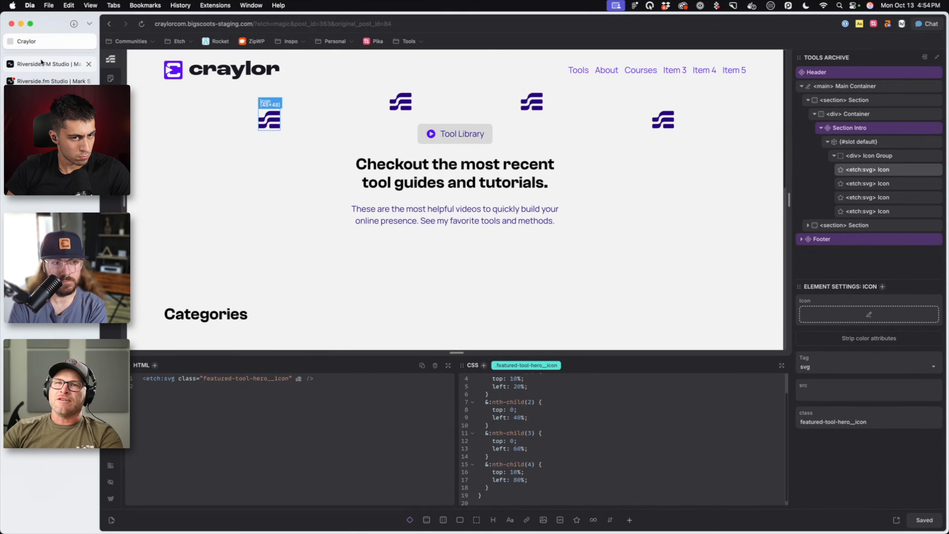
{"action": "left_click", "coordinate": [350, 517]}
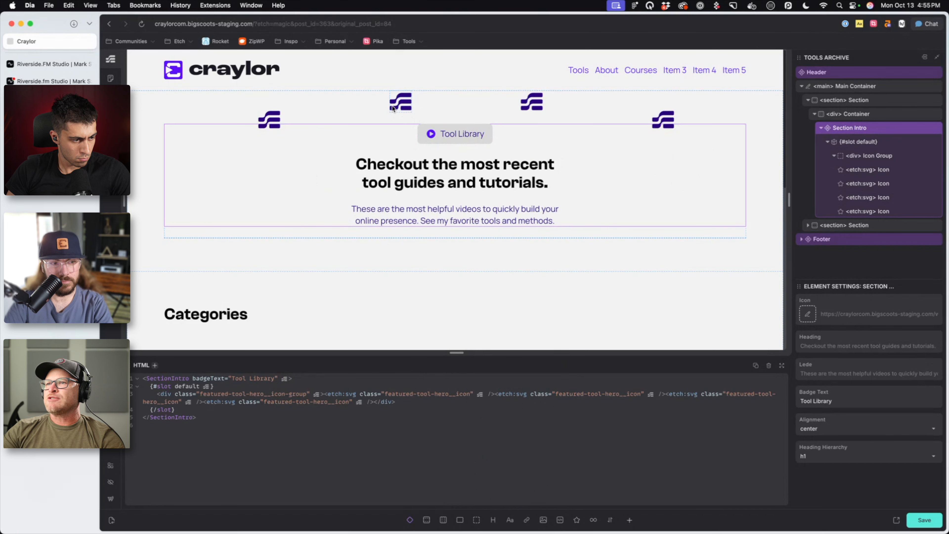
{"action": "left_click", "coordinate": [365, 112]}
{"action": "left_click", "coordinate": [376, 142]}
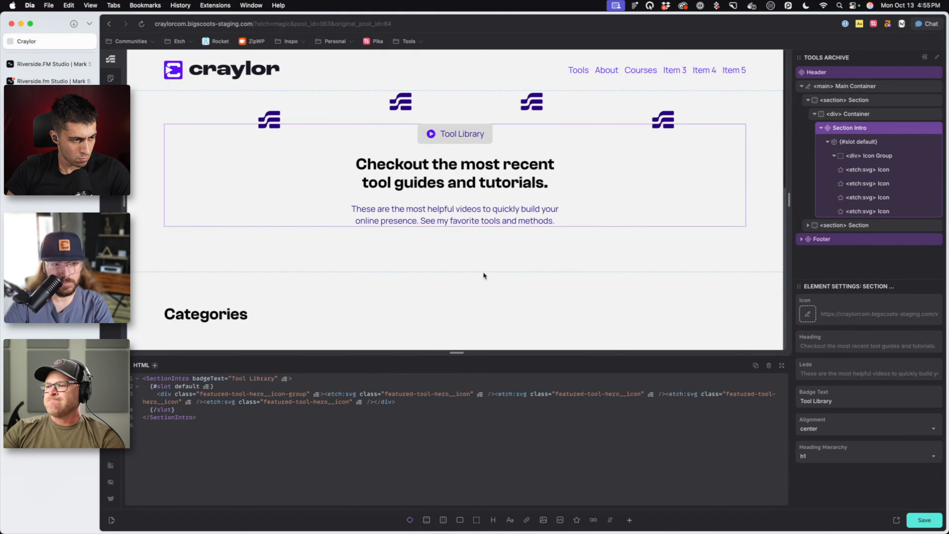
{"action": "left_click", "coordinate": [362, 103]}
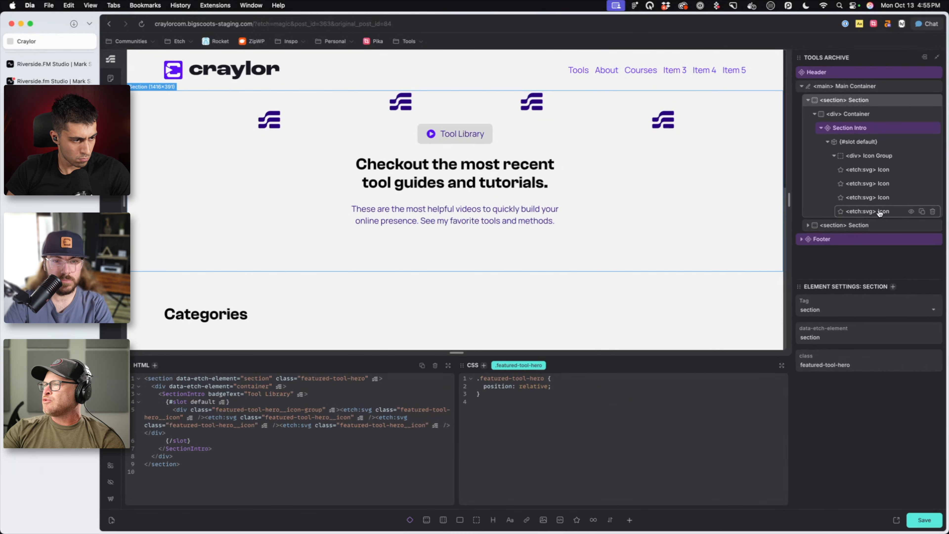
Try adding a --rotate variable of 10 to the first icon's .featured-tool-hero__icon rule
{"action": "left_click", "coordinate": [885, 170]}
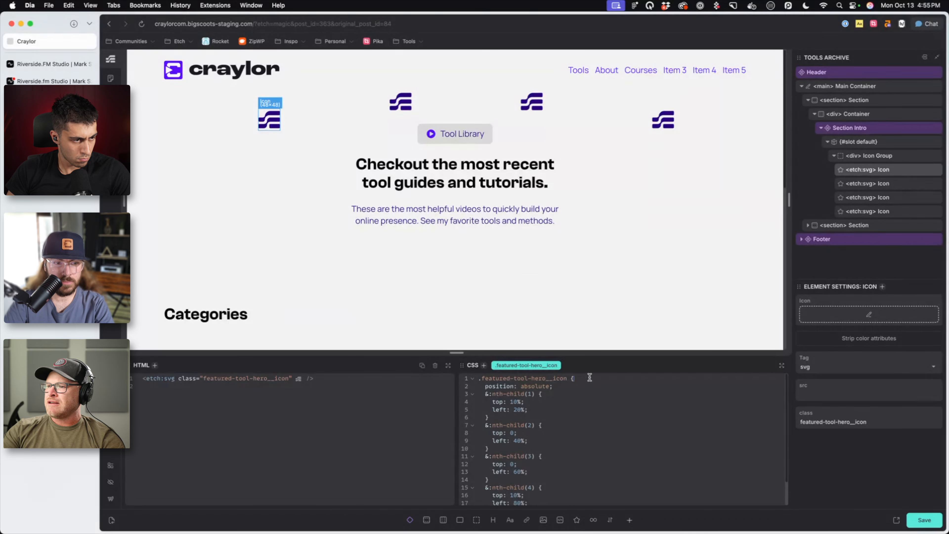
{"action": "key", "text": "Return"}
{"action": "type", "text": "--ro"}
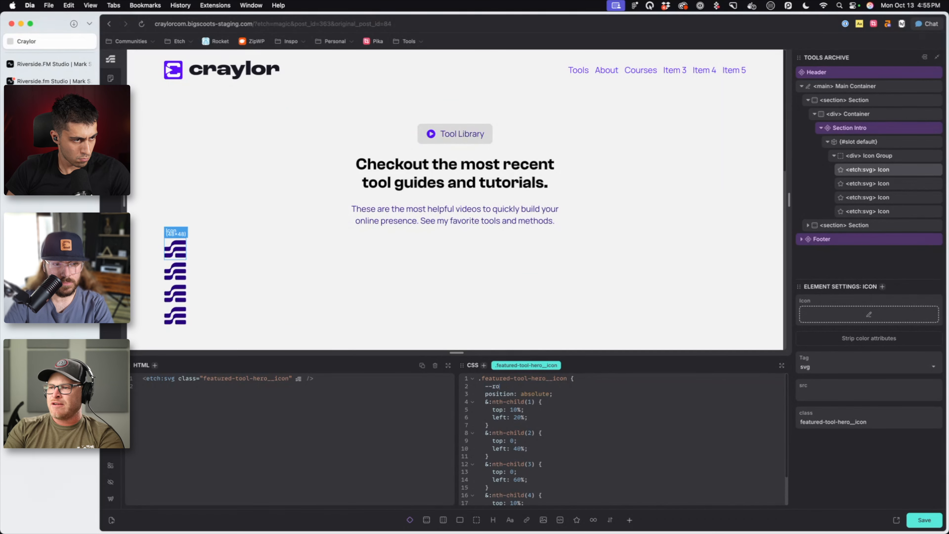
{"action": "type", "text": "tate: 10"}
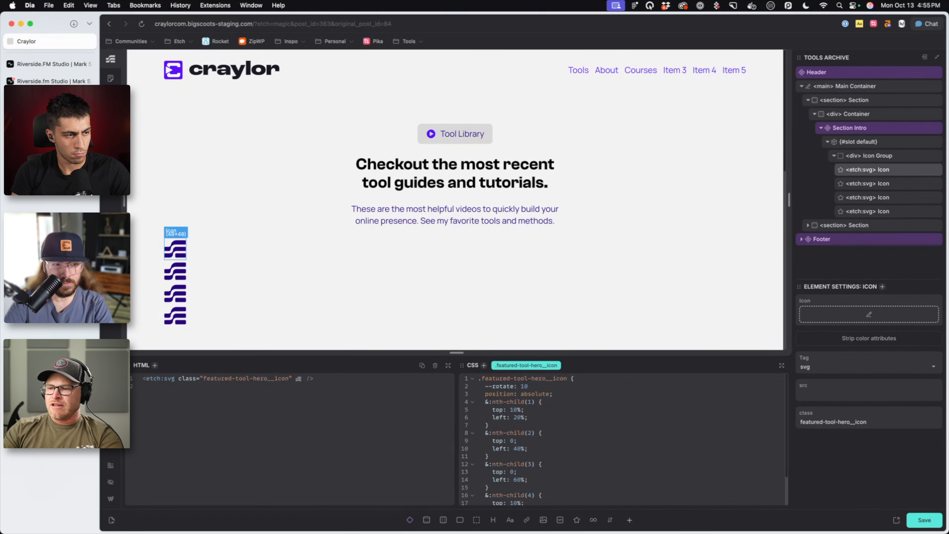
Switch to Figma and examine the rotation angle of each of the four decorative icon frames around the hero heading
{"action": "mouse_move", "coordinate": [395, 517]}
{"action": "left_click", "coordinate": [351, 518]}
{"action": "left_click", "coordinate": [353, 150]}
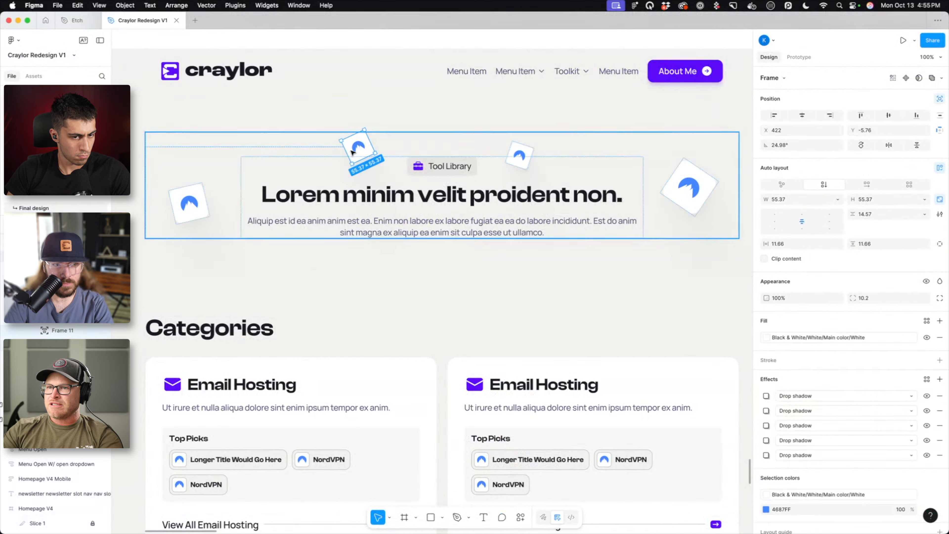
{"action": "left_click", "coordinate": [370, 148]}
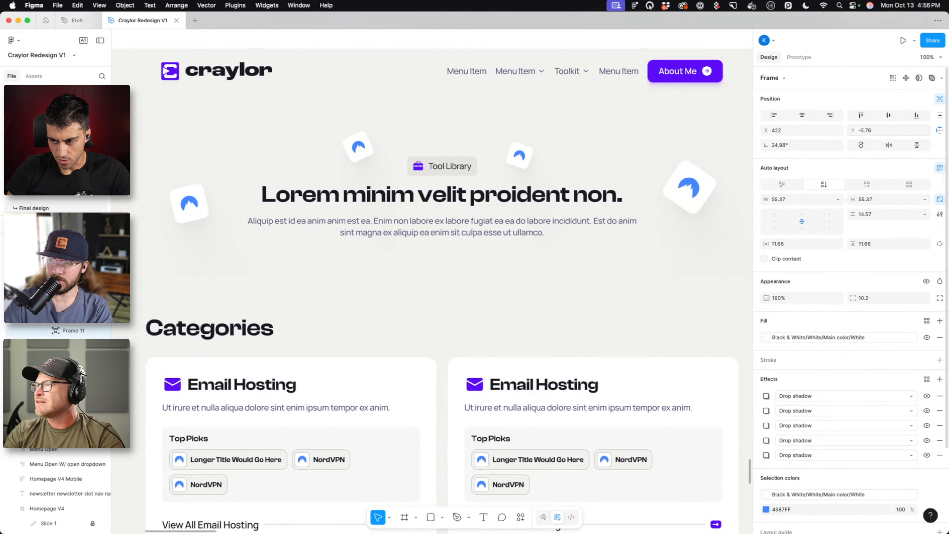
{"action": "left_click", "coordinate": [788, 145]}
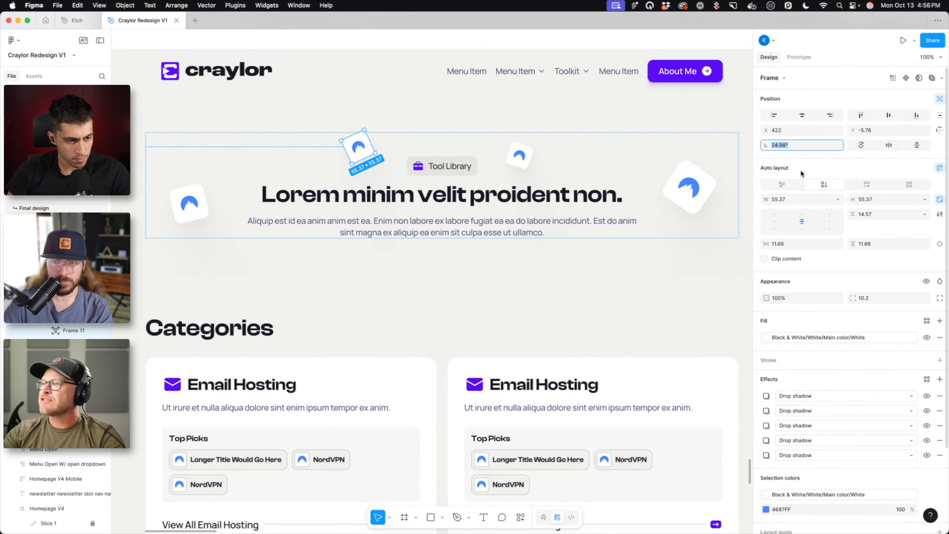
{"action": "left_click", "coordinate": [527, 153]}
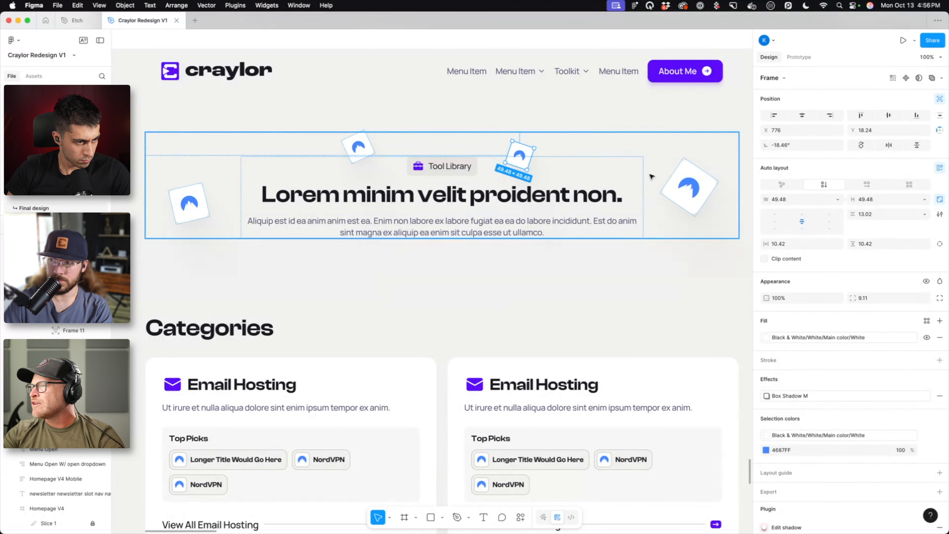
{"action": "left_click", "coordinate": [688, 187]}
{"action": "left_click", "coordinate": [189, 204]}
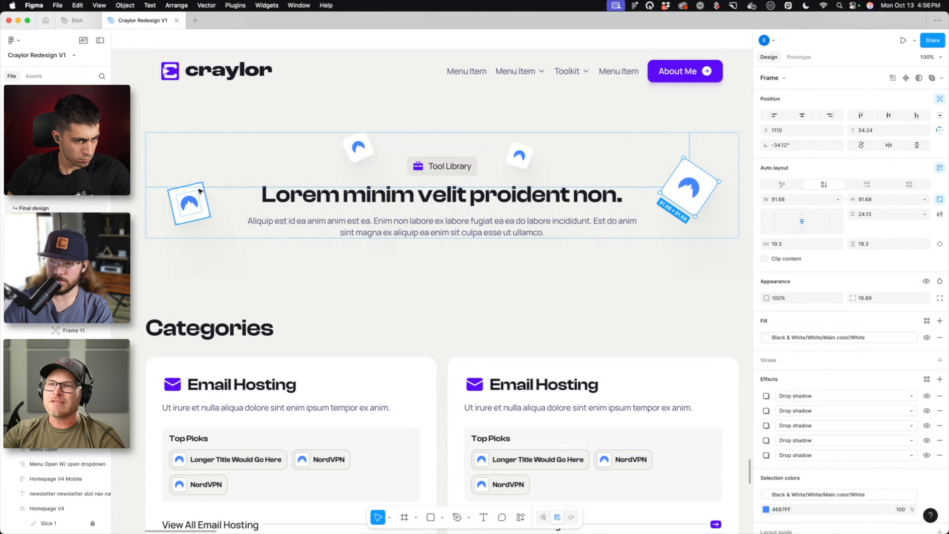
{"action": "mouse_move", "coordinate": [259, 529]}
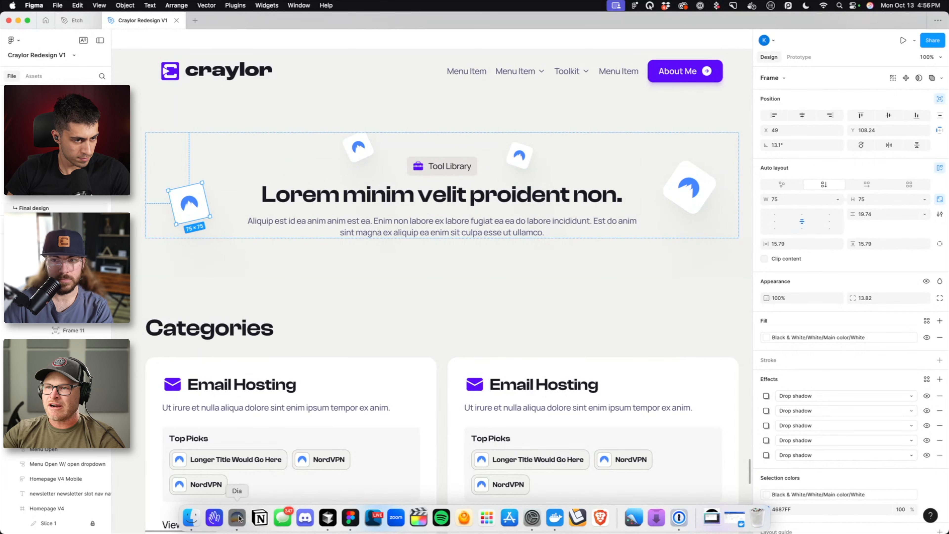
Switch back to the Etch builder, complete the --rotate variable as 10deg, and remove that declaration from the icon rule
{"action": "left_click", "coordinate": [237, 517]}
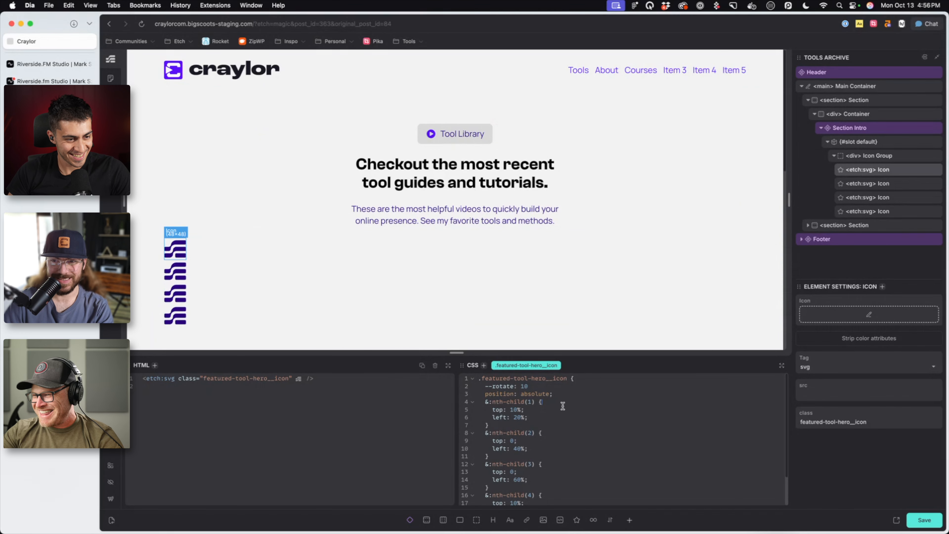
{"action": "left_click", "coordinate": [534, 411]}
{"action": "type", "text": "deg;"}
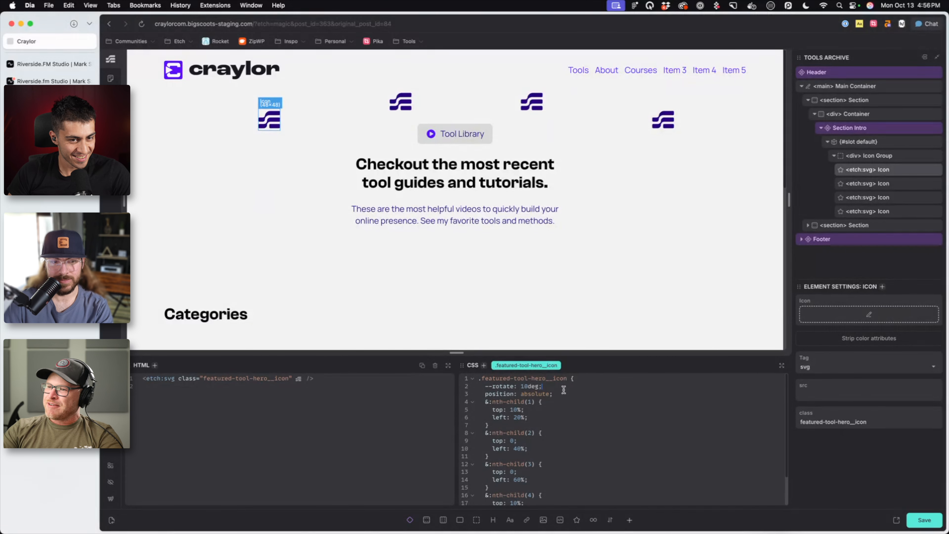
{"action": "left_click_drag", "start_coordinate": [548, 386], "coordinate": [486, 386]}
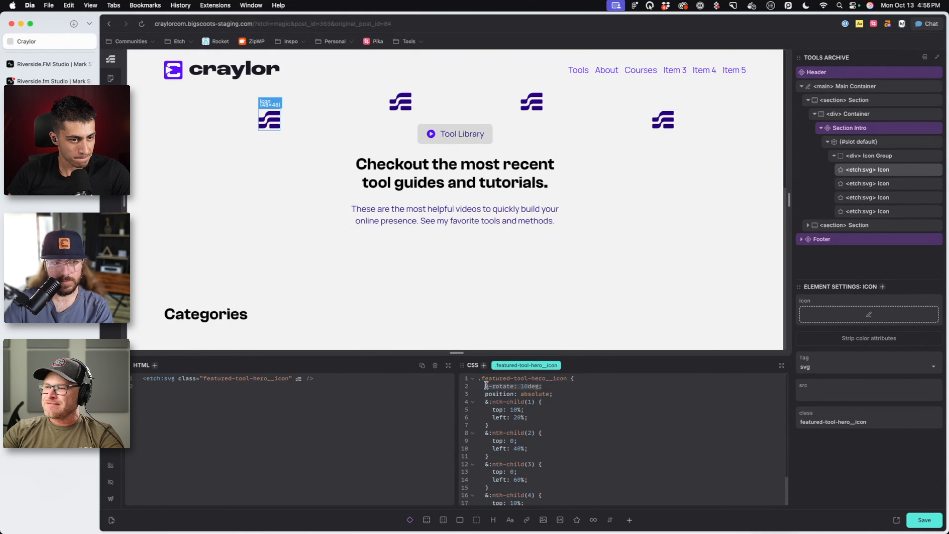
{"action": "left_click", "coordinate": [552, 387]}
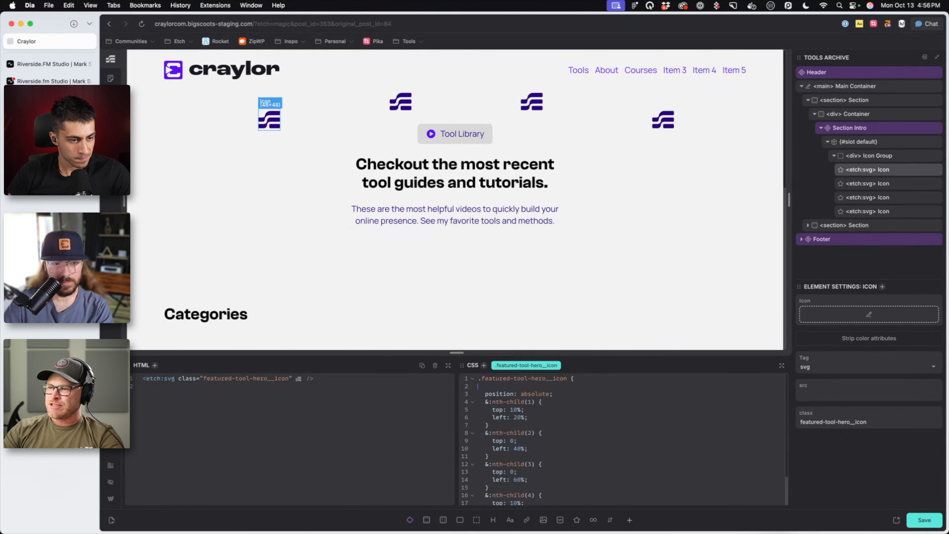
{"action": "key", "text": "BackSpace"}
Add rotate declarations of -10deg, 10deg, -20deg and 20deg to the nth-child(1) through nth-child(4) rules respectively
{"action": "left_click", "coordinate": [526, 408]}
{"action": "key", "text": "Return"}
{"action": "type", "text": "rota"}
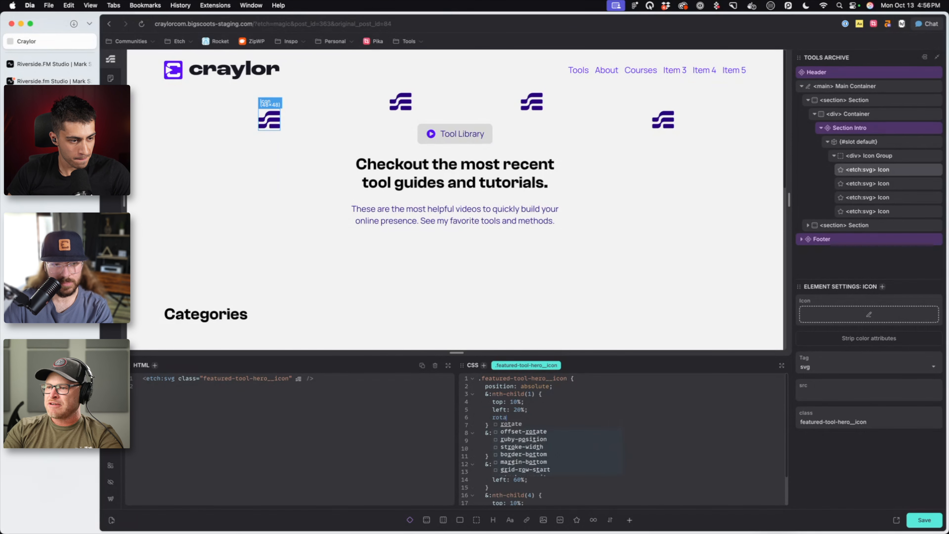
{"action": "type", "text": "te: -10"}
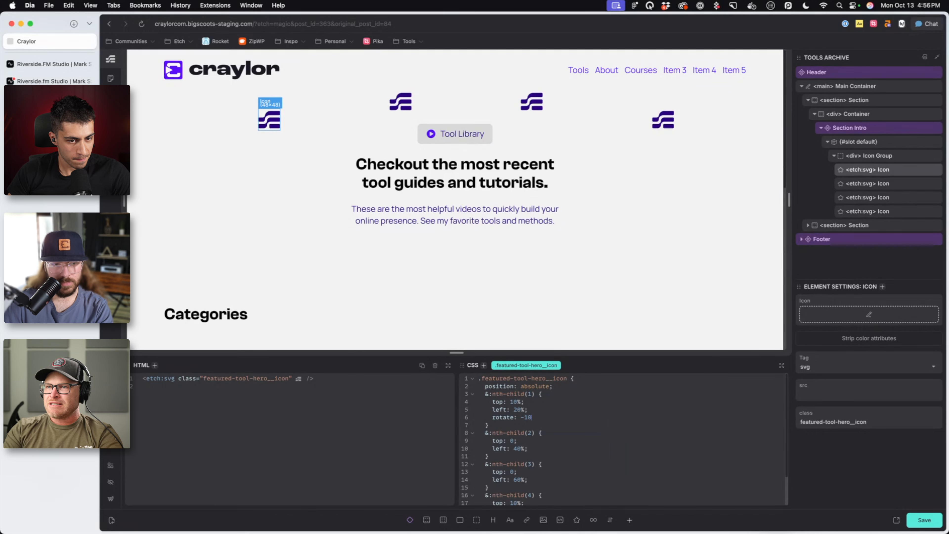
{"action": "type", "text": "deg;"}
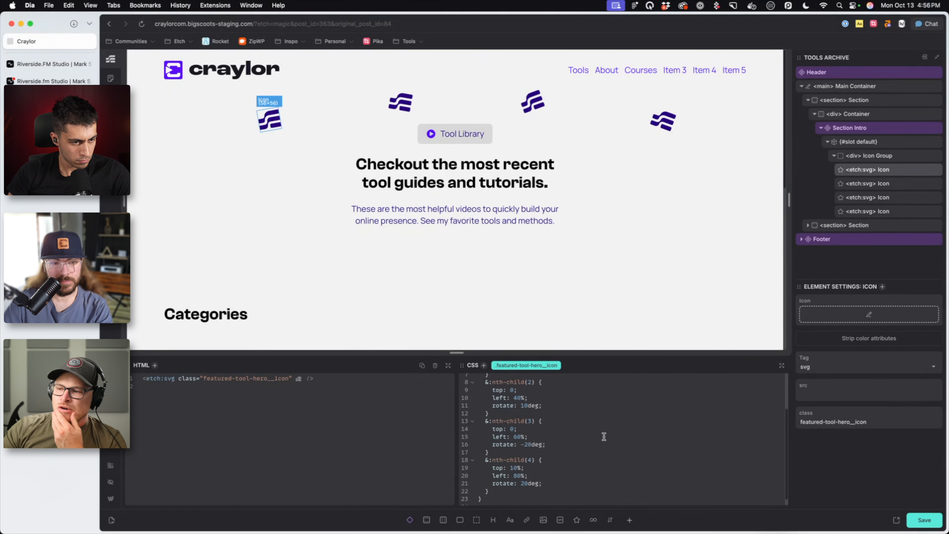
Delete the last three icons from the Icon Group, keeping only the first
{"action": "left_click", "coordinate": [934, 211]}
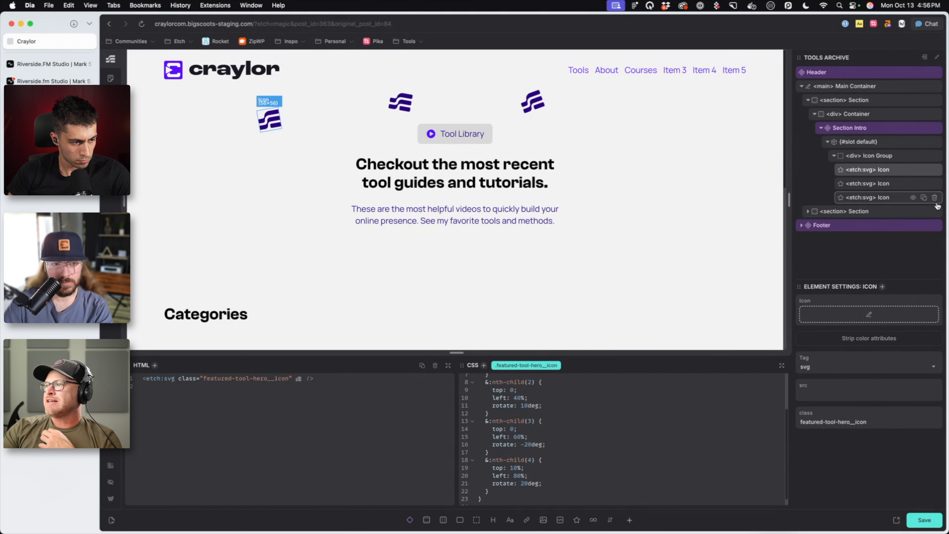
{"action": "left_click", "coordinate": [934, 197]}
{"action": "left_click", "coordinate": [935, 183]}
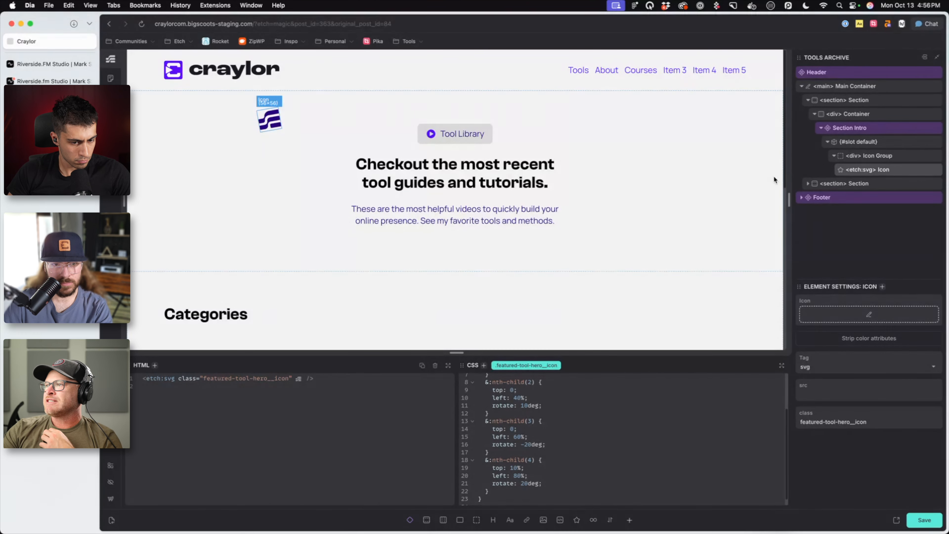
Wrap the remaining hero icon in a loop and save the template
{"action": "right_click", "coordinate": [900, 170]}
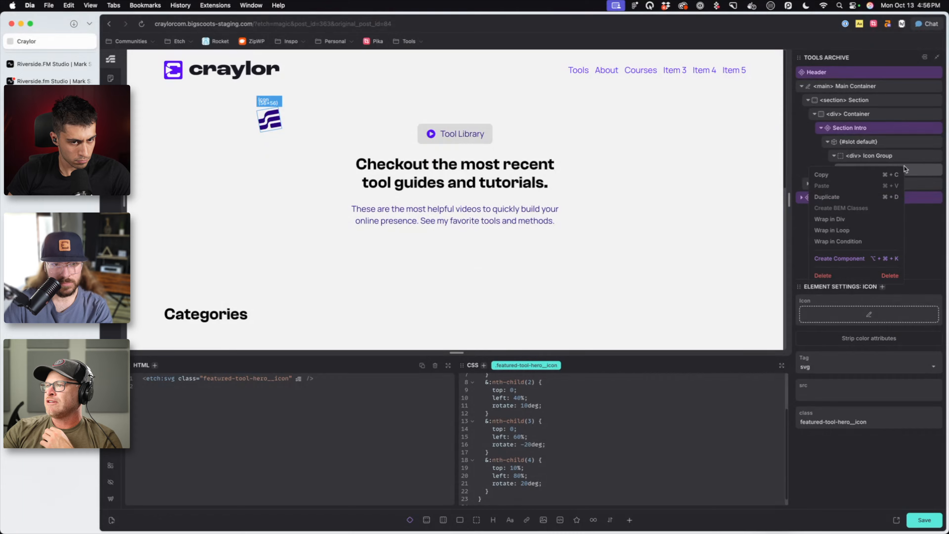
{"action": "left_click", "coordinate": [831, 231]}
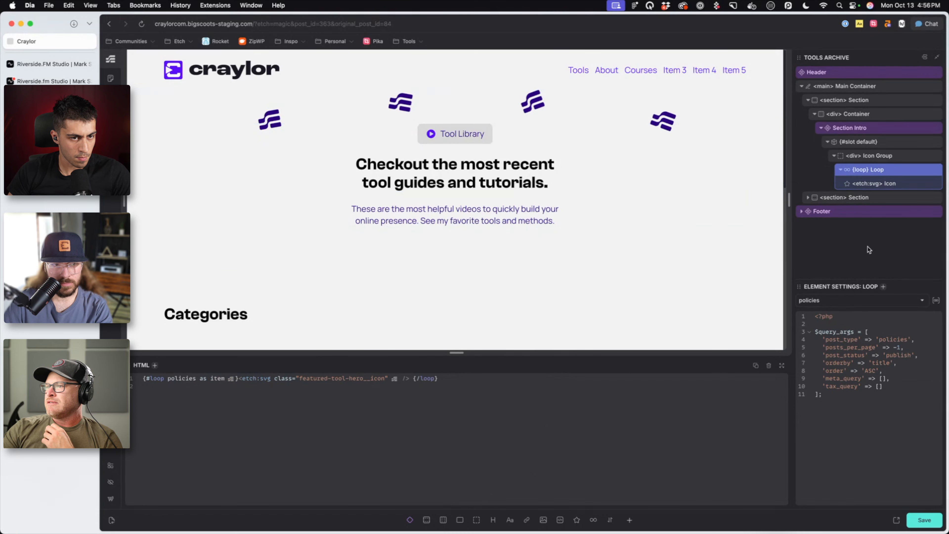
{"action": "left_click", "coordinate": [893, 183]}
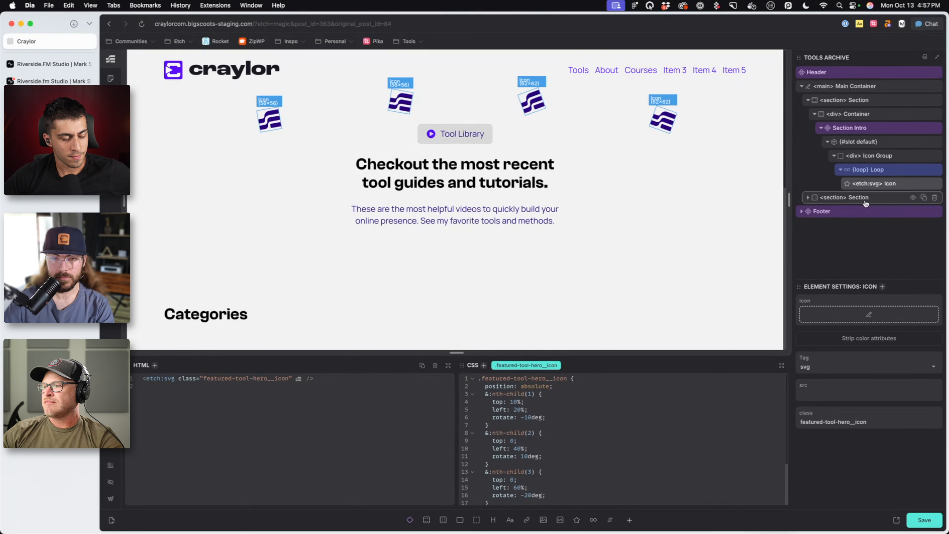
{"action": "left_click", "coordinate": [924, 520]}
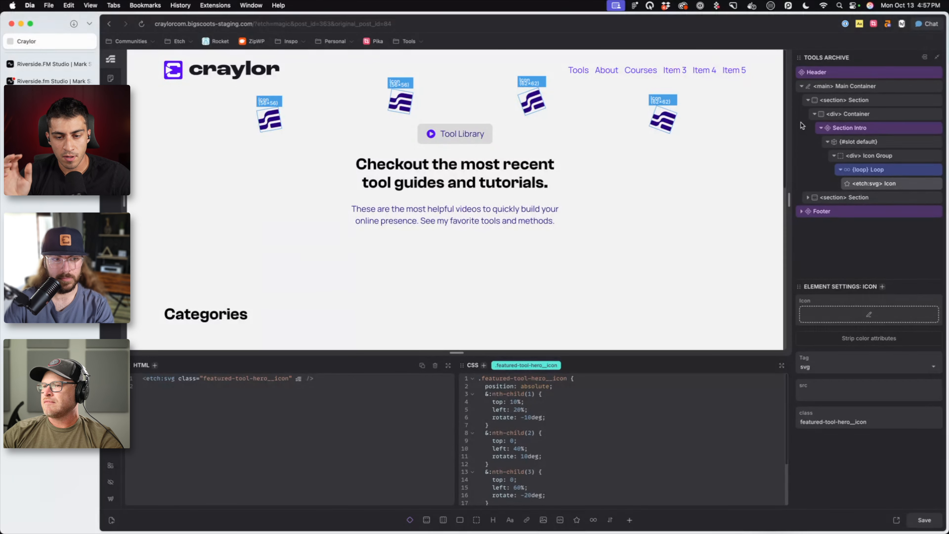
Inspect the hero section and its icon loop, and open the loop's list of available data sources
{"action": "left_click", "coordinate": [310, 136]}
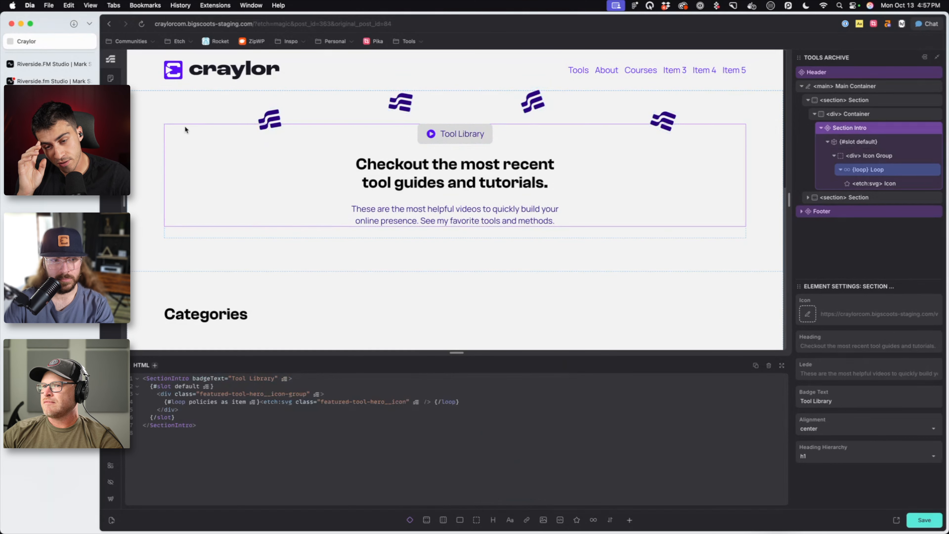
{"action": "left_click", "coordinate": [190, 100]}
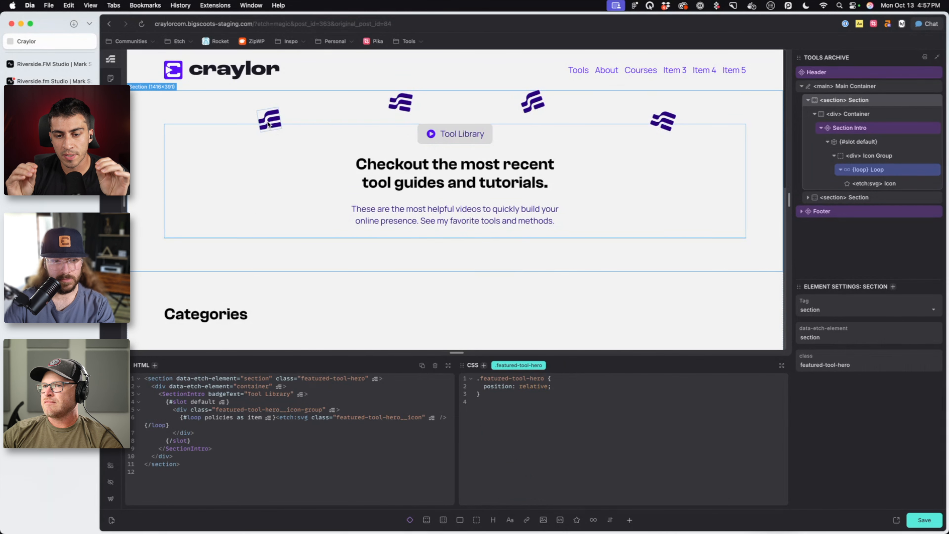
{"action": "left_click", "coordinate": [884, 170]}
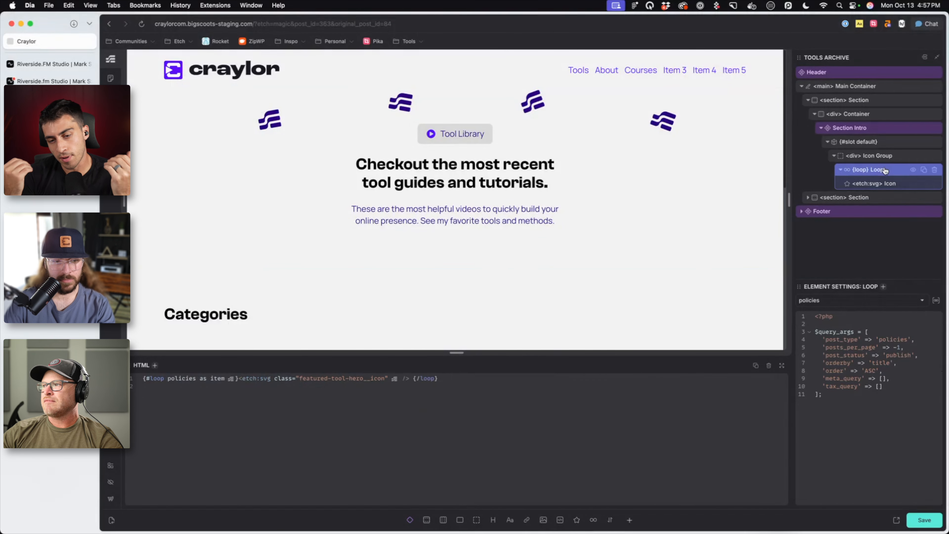
{"action": "left_click", "coordinate": [863, 301]}
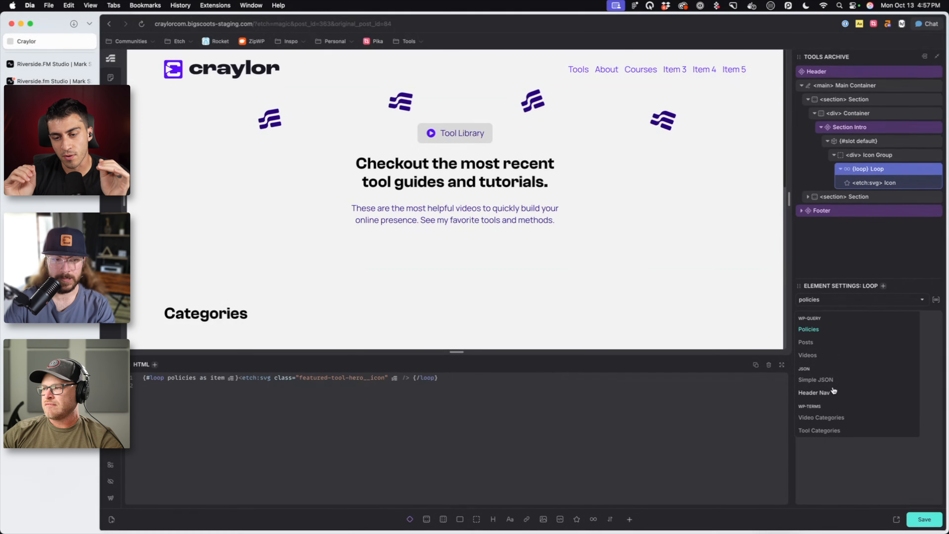
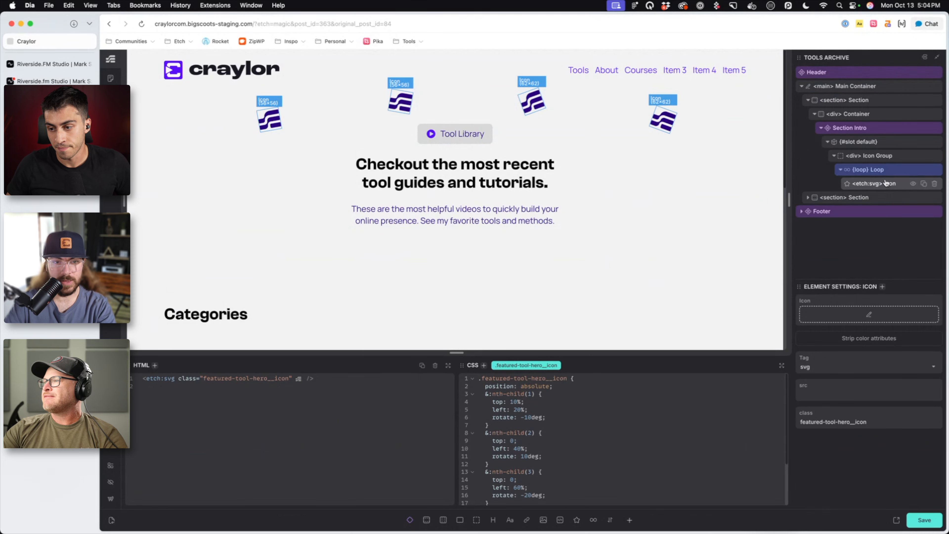
Set the icon loop's data source to the Tools query
{"action": "left_click", "coordinate": [866, 169]}
{"action": "left_click", "coordinate": [847, 300]}
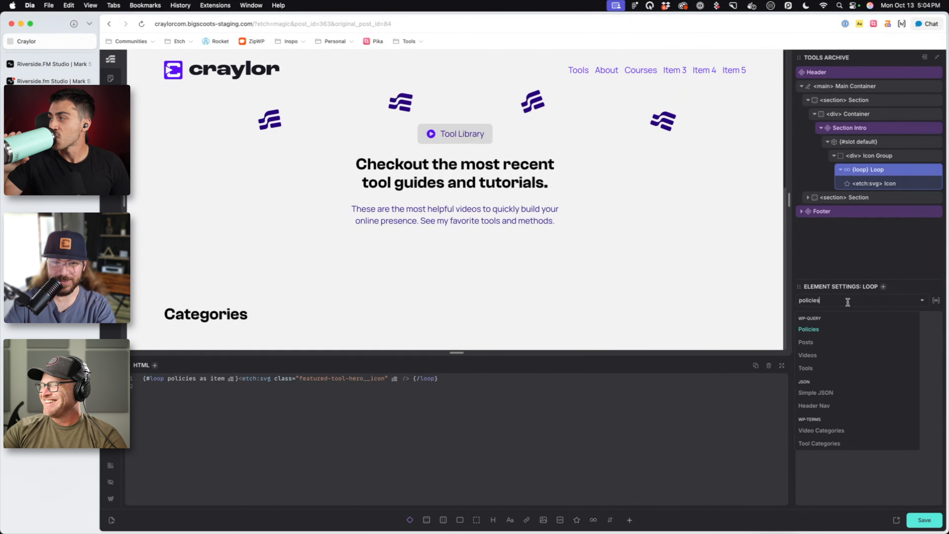
{"action": "left_click", "coordinate": [830, 378]}
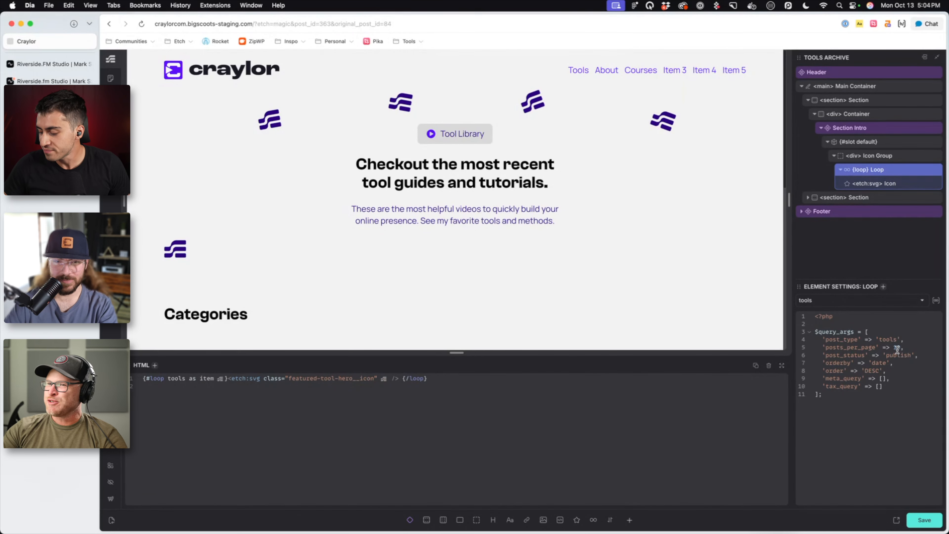
Set posts_per_page in the tools query to $qty and pass $qty:4 as the argument of the icon loop
{"action": "double_click", "coordinate": [896, 347]}
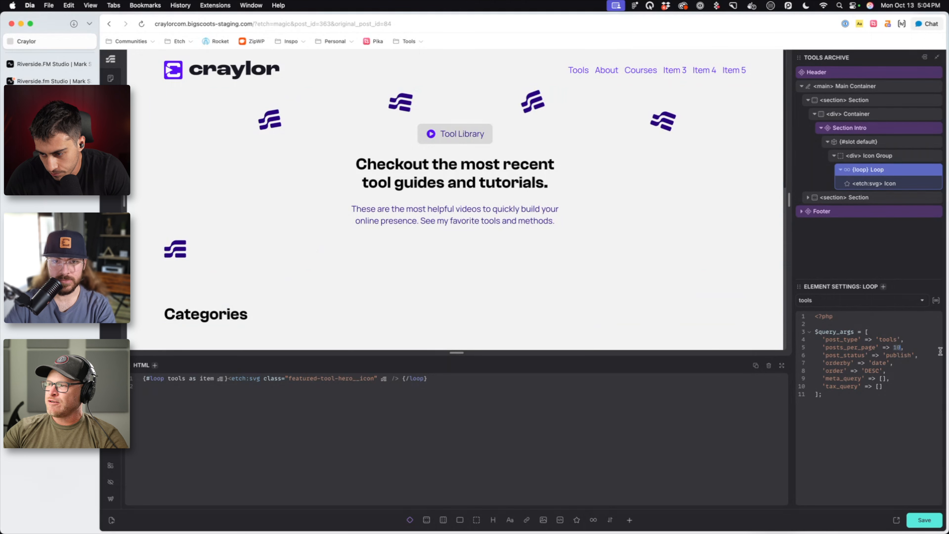
{"action": "type", "text": "$qty"}
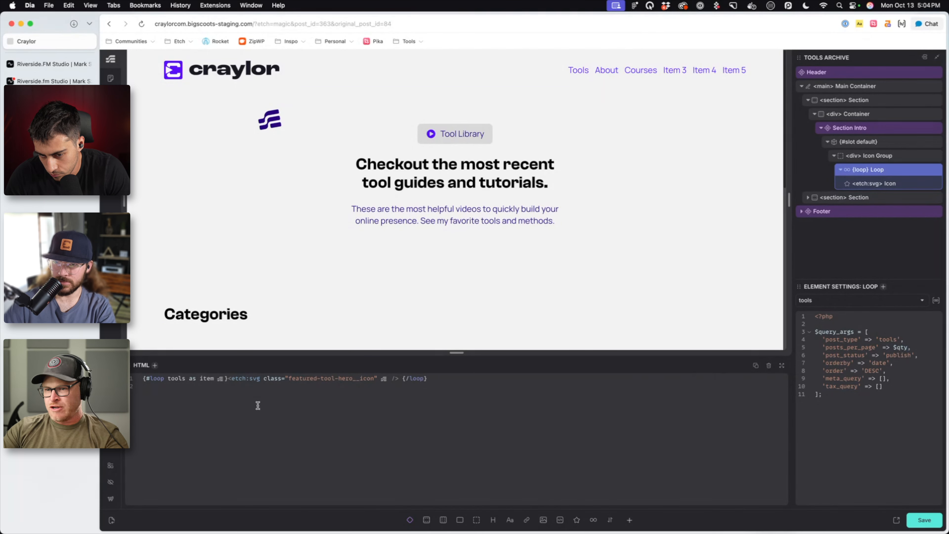
{"action": "type", "text": "($)"}
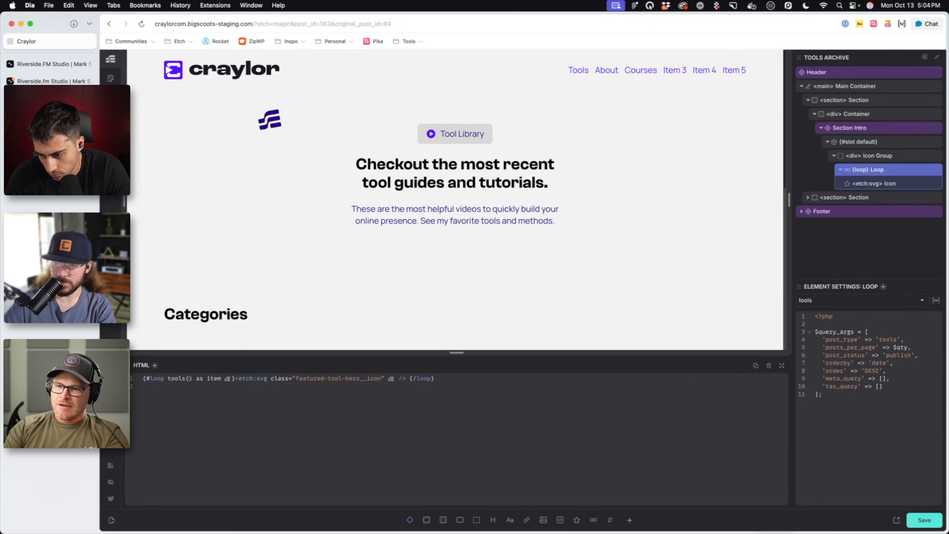
{"action": "type", "text": "qty:4"}
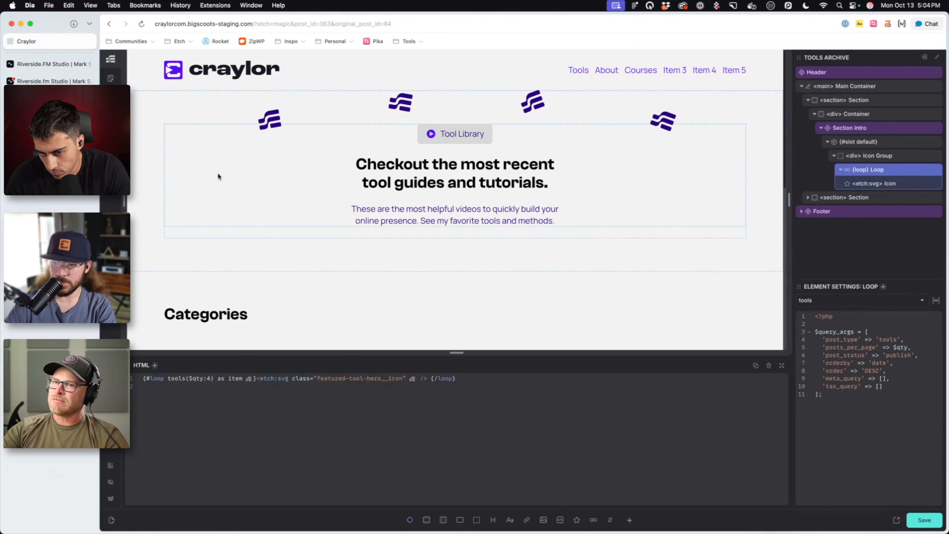
Look up the icon field in the tools query's output preview and set the looped icon's src to {item.jetengine.icon}
{"action": "left_click", "coordinate": [110, 145]}
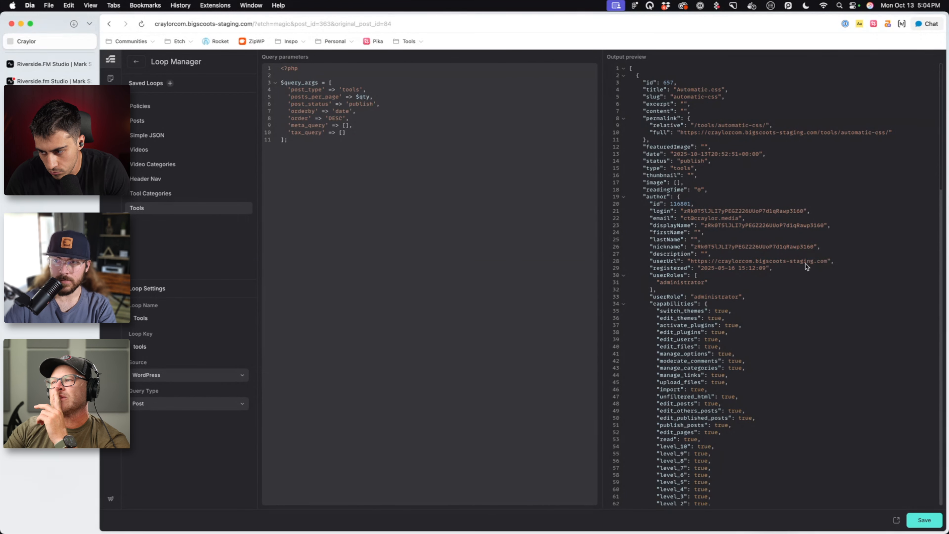
{"action": "scroll", "coordinate": [698, 198], "scroll_direction": "down", "scroll_amount": 10}
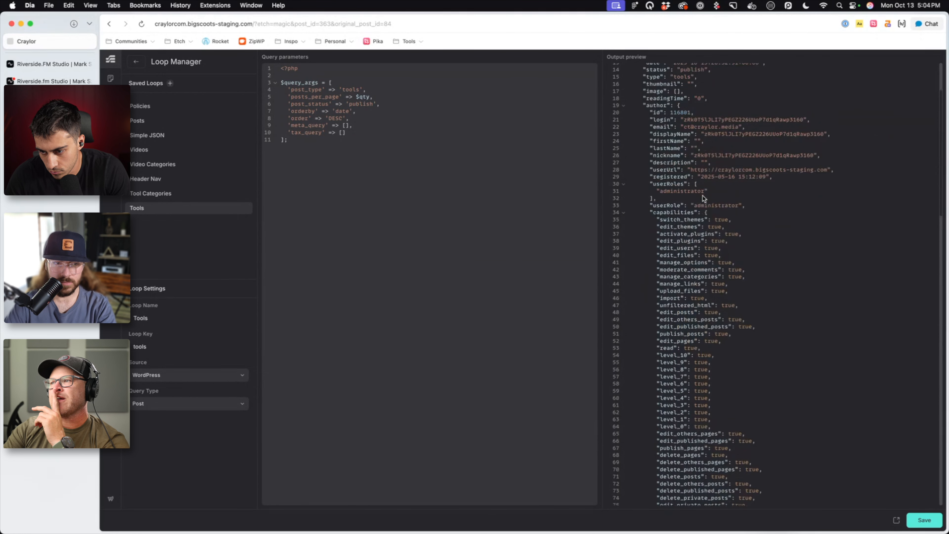
{"action": "scroll", "coordinate": [703, 200], "scroll_direction": "down", "scroll_amount": 8}
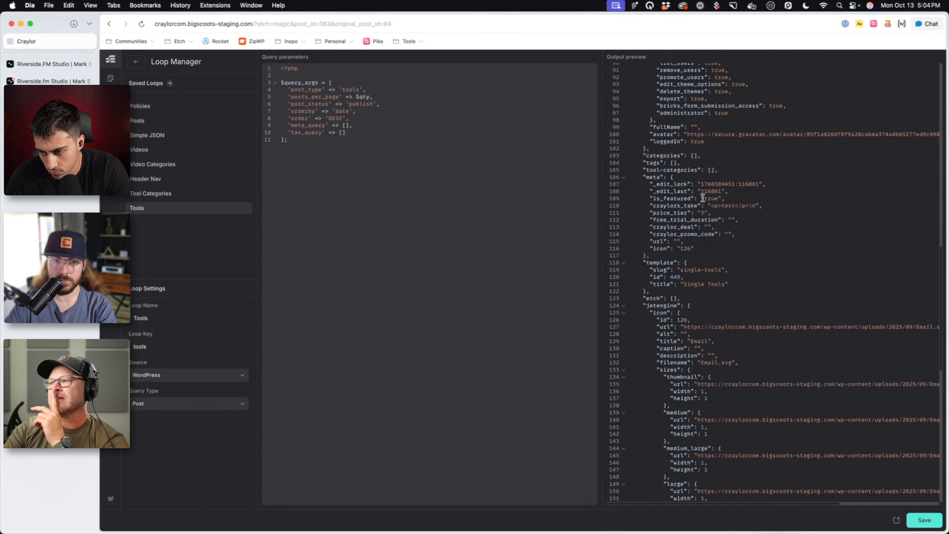
{"action": "scroll", "coordinate": [703, 198], "scroll_direction": "down", "scroll_amount": 6}
{"action": "scroll", "coordinate": [703, 198], "scroll_direction": "up", "scroll_amount": 3}
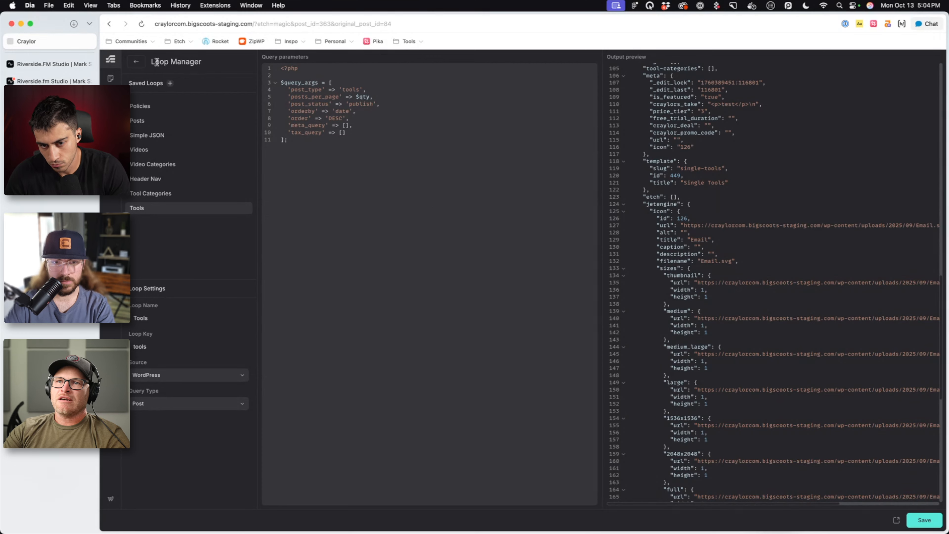
{"action": "left_click", "coordinate": [136, 62]}
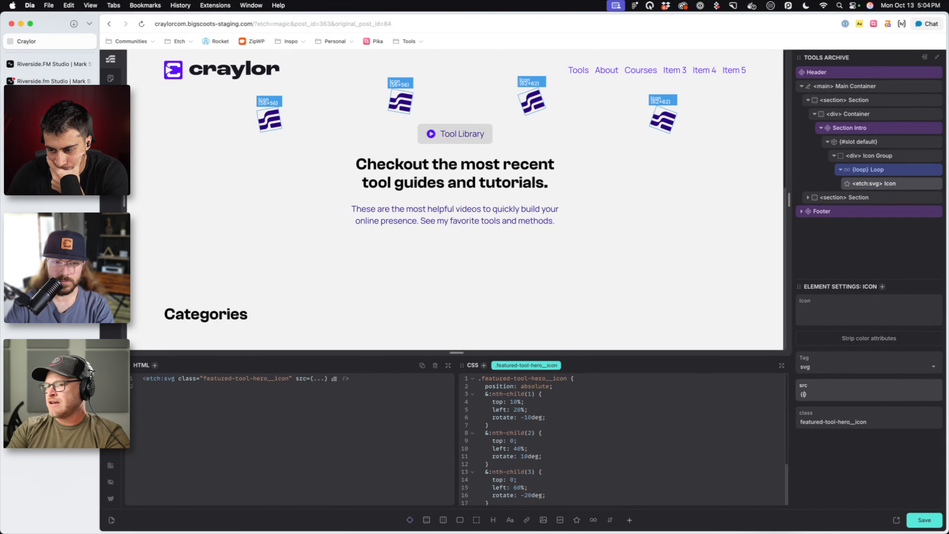
{"action": "type", "text": "item.jetengine"}
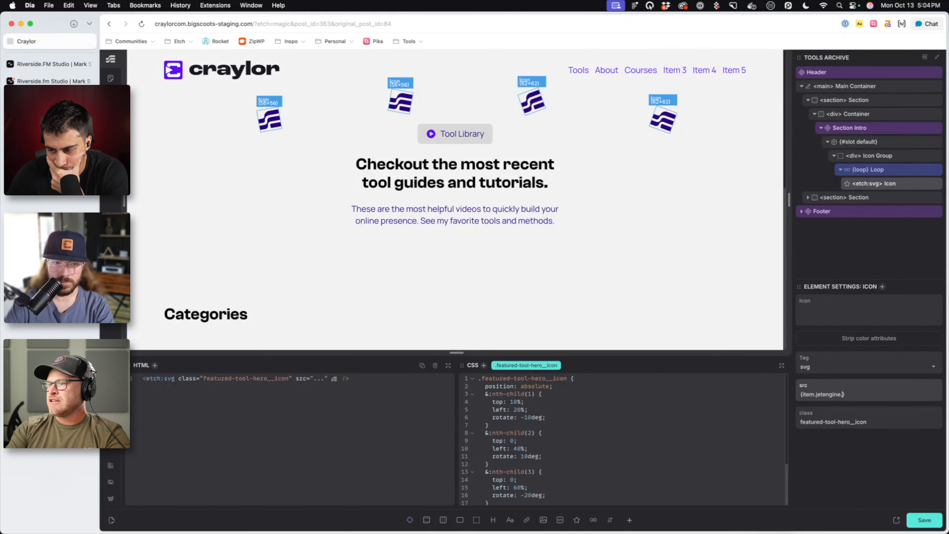
{"action": "type", "text": ".icon"}
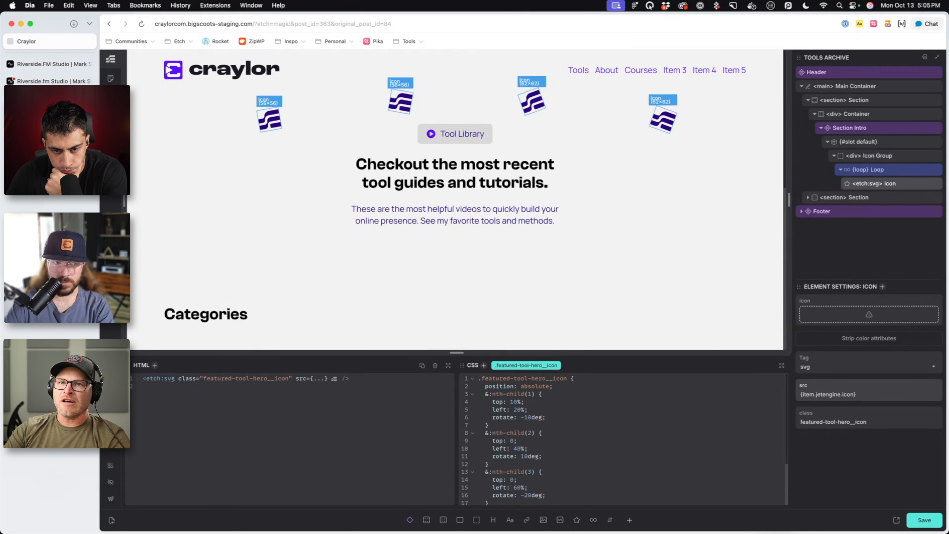
Check the icon field's keys in the tools query output and extend the icon's src to {item.jetengine.icon.url}
{"action": "left_click", "coordinate": [110, 145]}
{"action": "scroll", "coordinate": [671, 233], "scroll_direction": "down", "scroll_amount": 5}
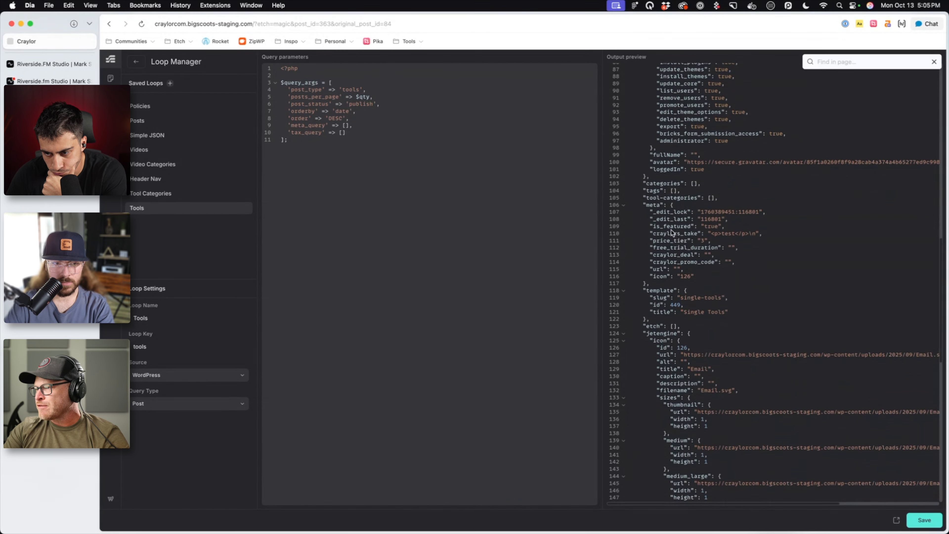
{"action": "scroll", "coordinate": [671, 233], "scroll_direction": "down", "scroll_amount": 5}
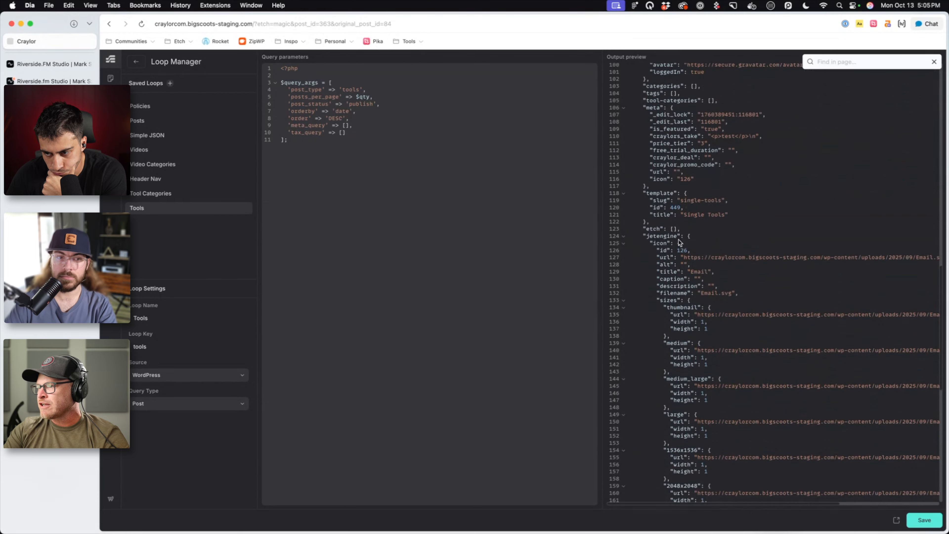
{"action": "scroll", "coordinate": [679, 242], "scroll_direction": "up", "scroll_amount": 5}
{"action": "scroll", "coordinate": [661, 238], "scroll_direction": "left", "scroll_amount": 6}
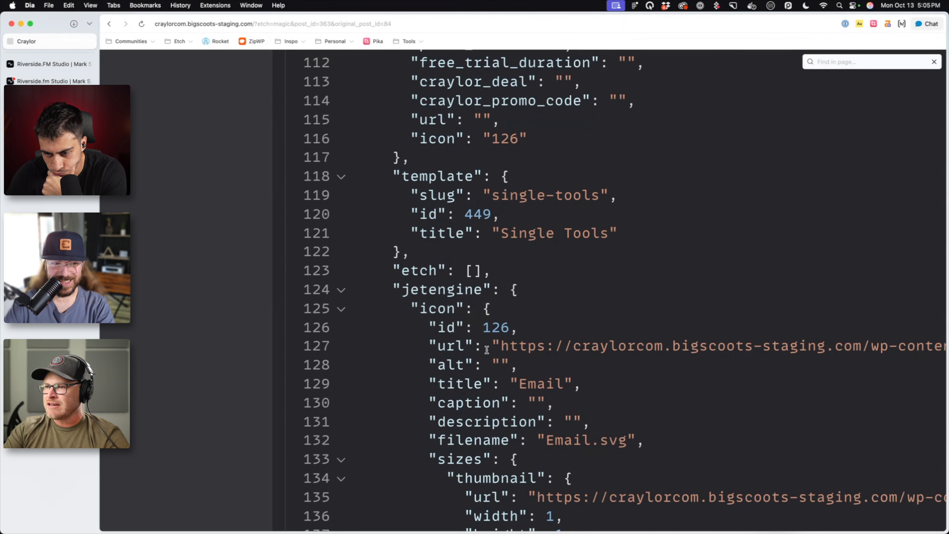
{"action": "double_click", "coordinate": [456, 347]}
{"action": "scroll", "coordinate": [634, 374], "scroll_direction": "down", "scroll_amount": 5}
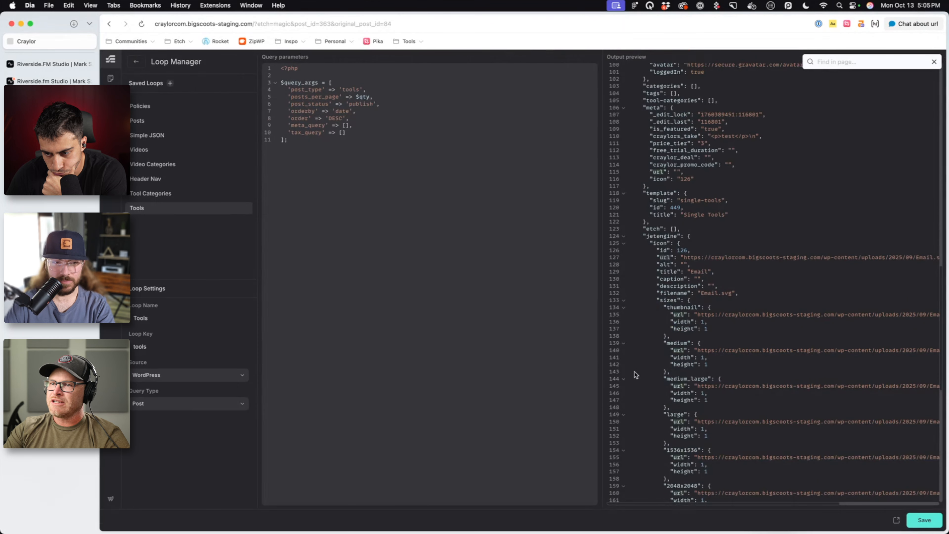
{"action": "left_click", "coordinate": [135, 60]}
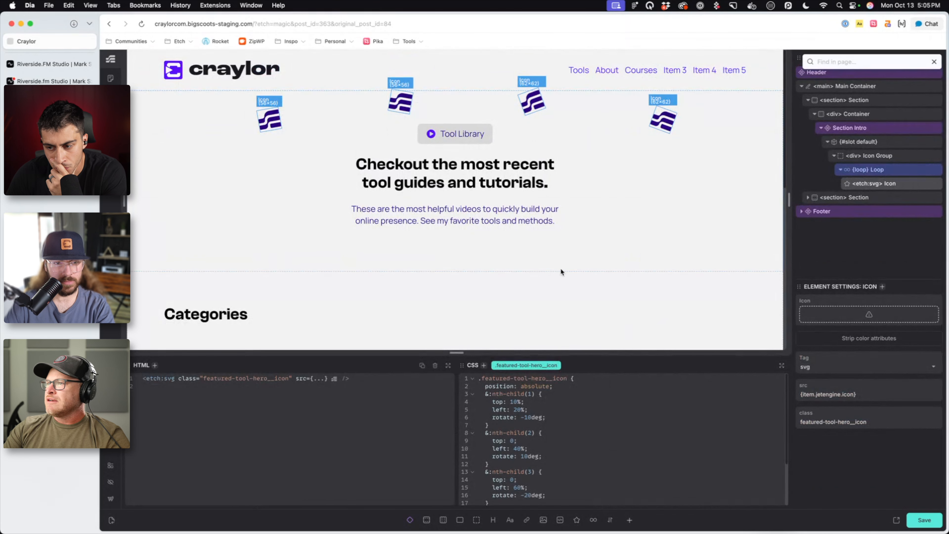
{"action": "left_click", "coordinate": [864, 391]}
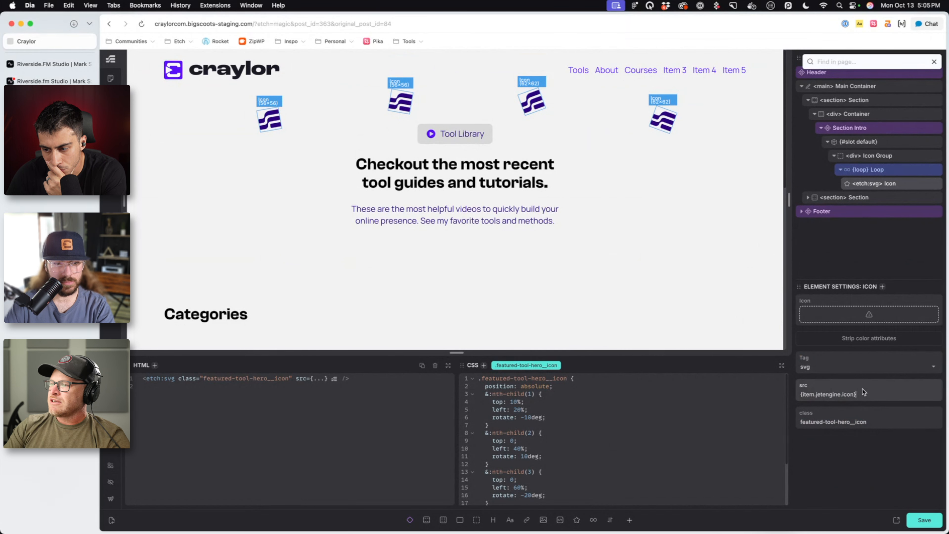
{"action": "type", "text": ".url"}
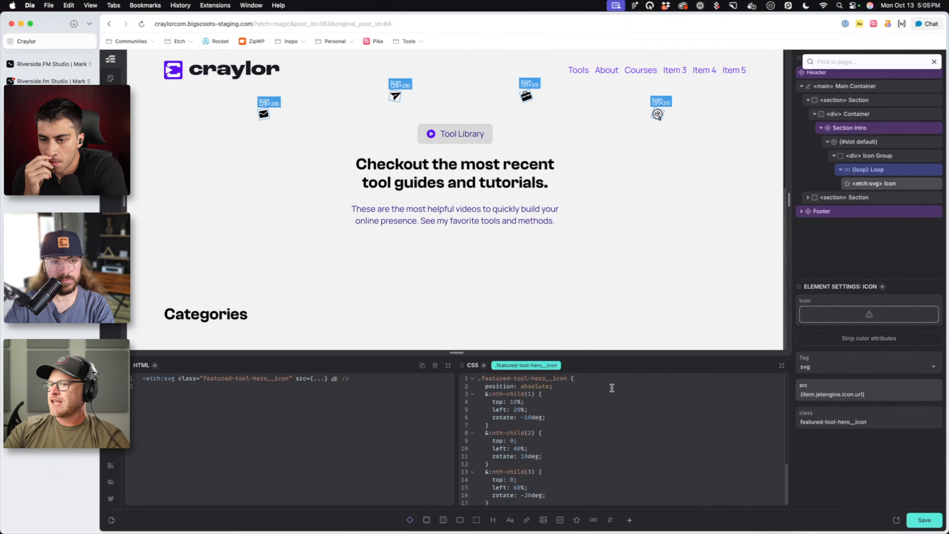
{"action": "left_click", "coordinate": [607, 374]}
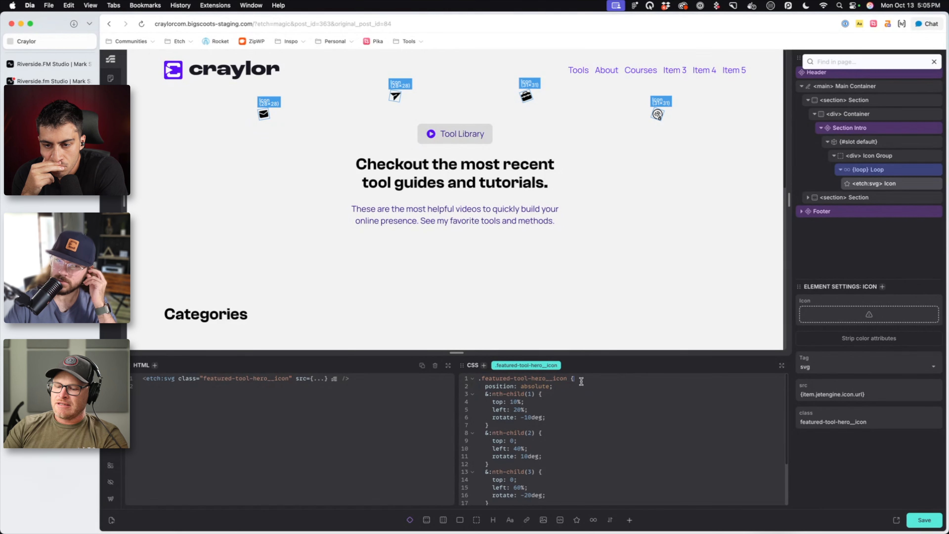
{"action": "left_click", "coordinate": [581, 381]}
{"action": "key", "text": "Return"}
{"action": "type", "text": "inline-size:"}
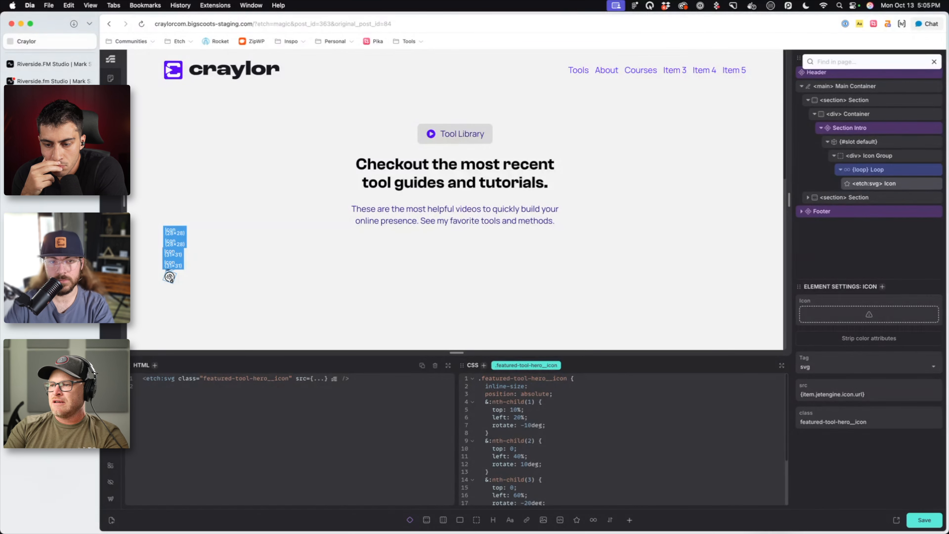
{"action": "mouse_move", "coordinate": [488, 527]}
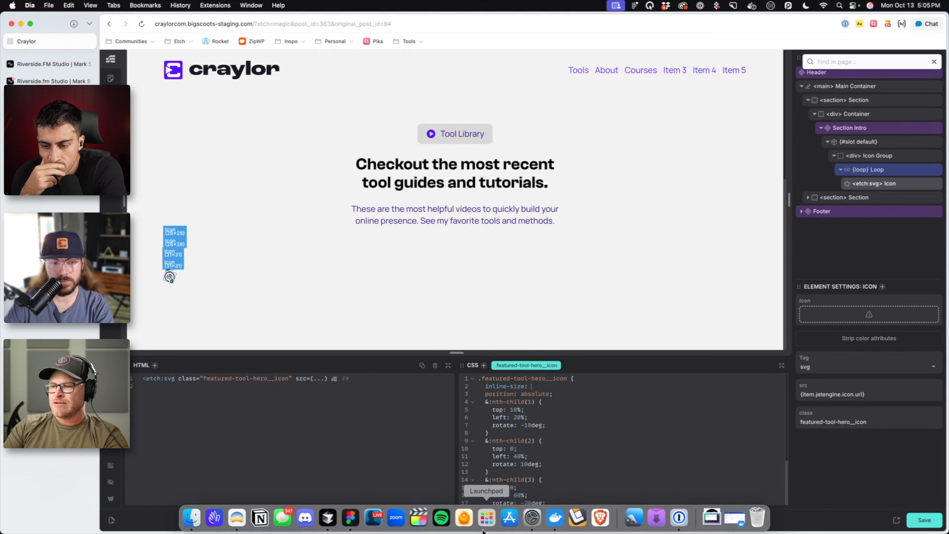
{"action": "left_click", "coordinate": [351, 517]}
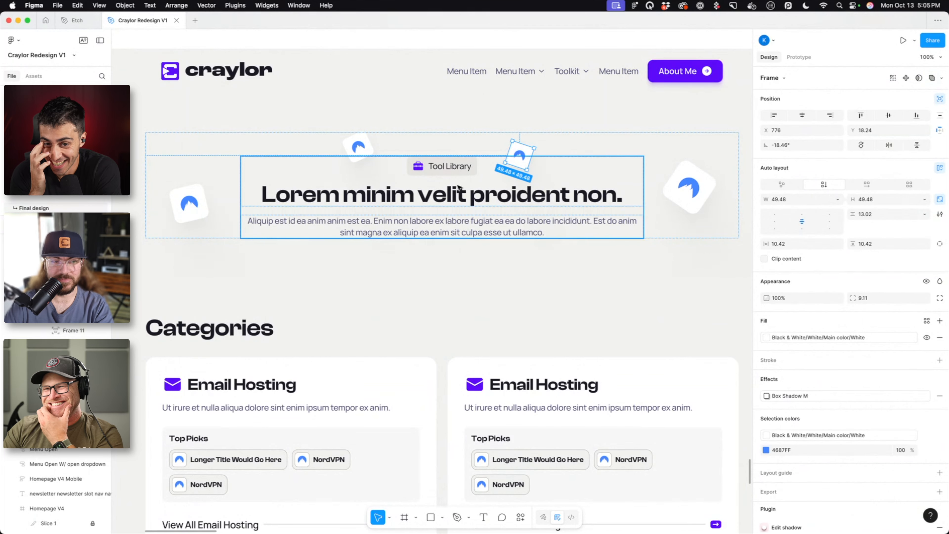
{"action": "mouse_move", "coordinate": [282, 527]}
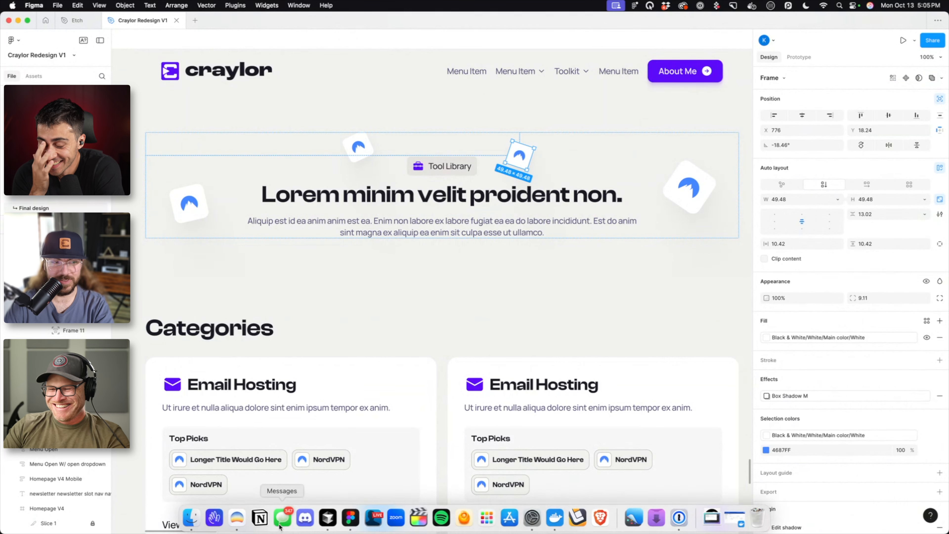
{"action": "left_click", "coordinate": [237, 517]}
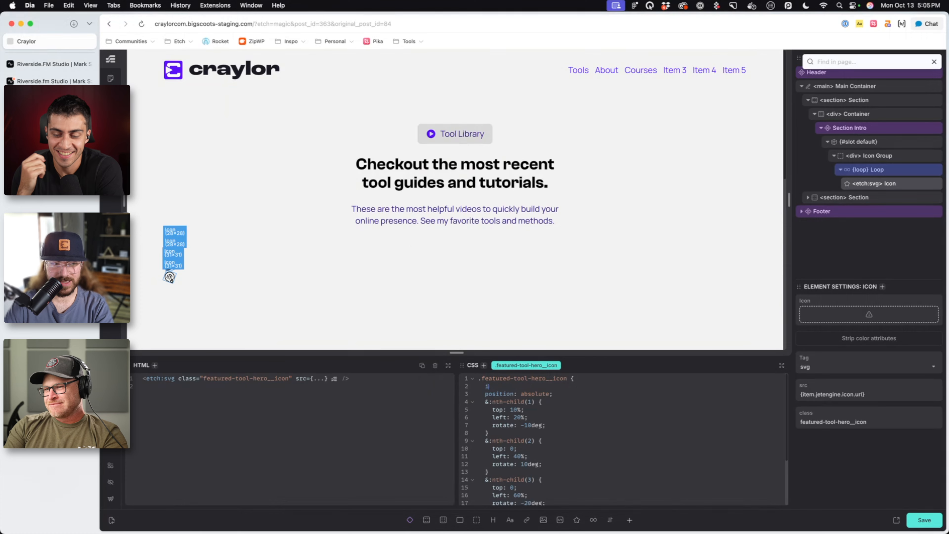
{"action": "key", "text": "BackSpace"}
{"action": "key", "text": "BackSpace"}
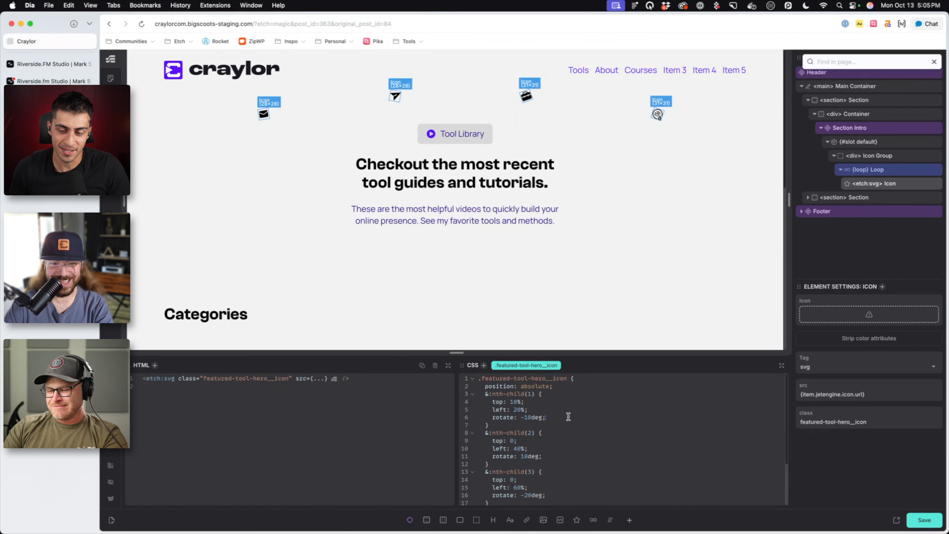
Set inline-size to 75px, 50px, 48px and 91px in the four icons' nth-child rules and compare them with the Figma hero
{"action": "key", "text": "Return"}
{"action": "type", "text": "inline:"}
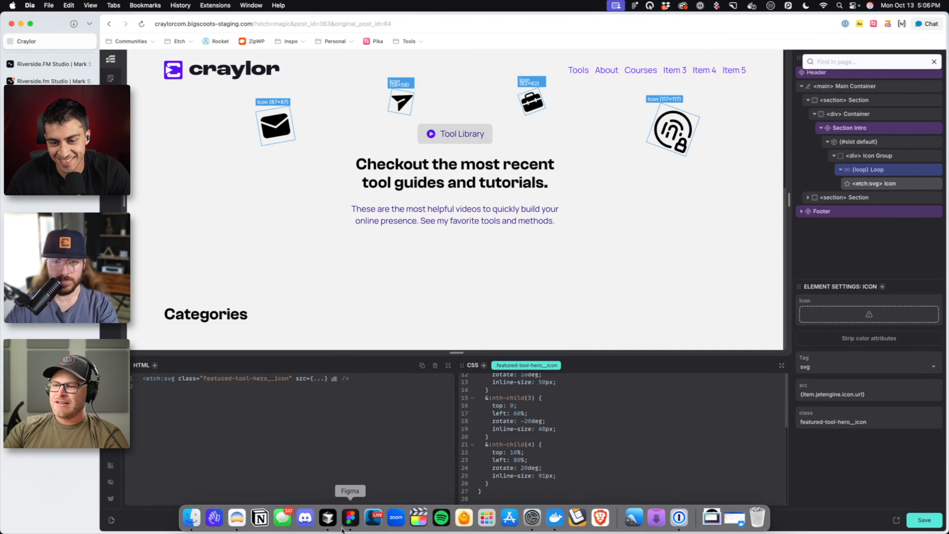
{"action": "left_click", "coordinate": [349, 518]}
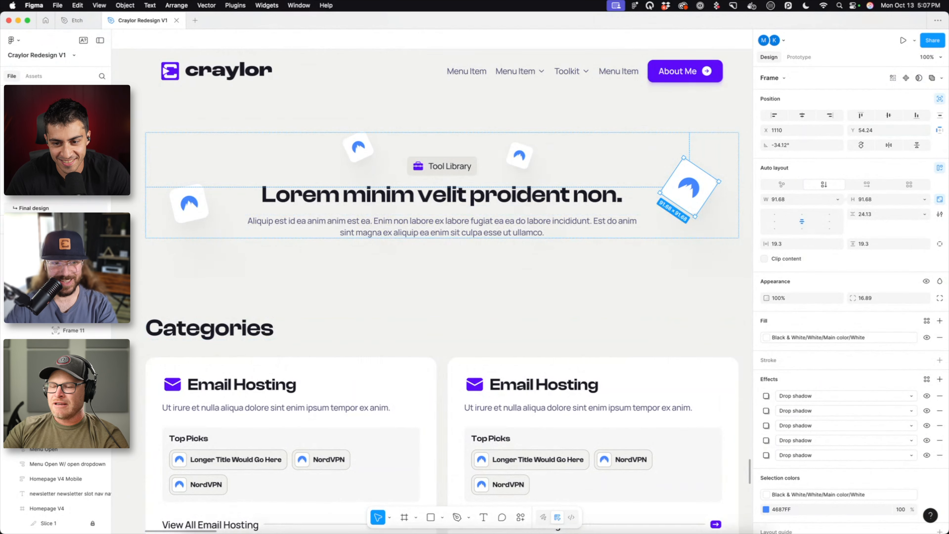
{"action": "left_click", "coordinate": [237, 517]}
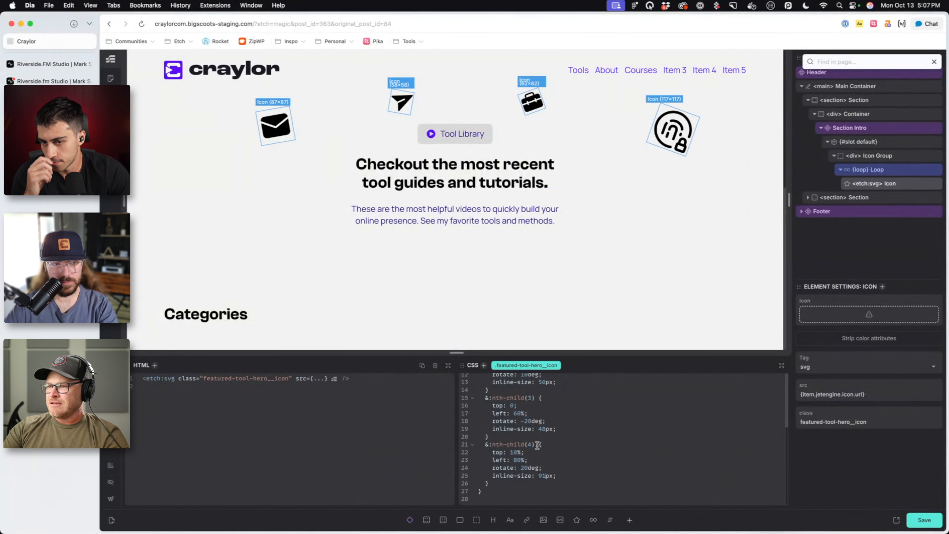
Add padding of 1em to the .featured-tool-hero__icon rule, above its nth-child rules
{"action": "key", "text": "Return"}
{"action": "type", "text": "padding: "}
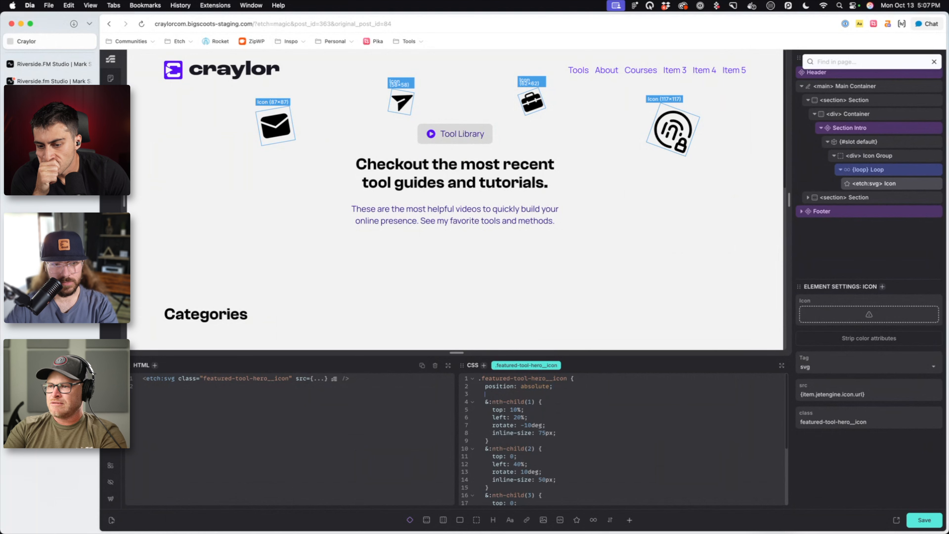
{"action": "type", "text": "1em;"}
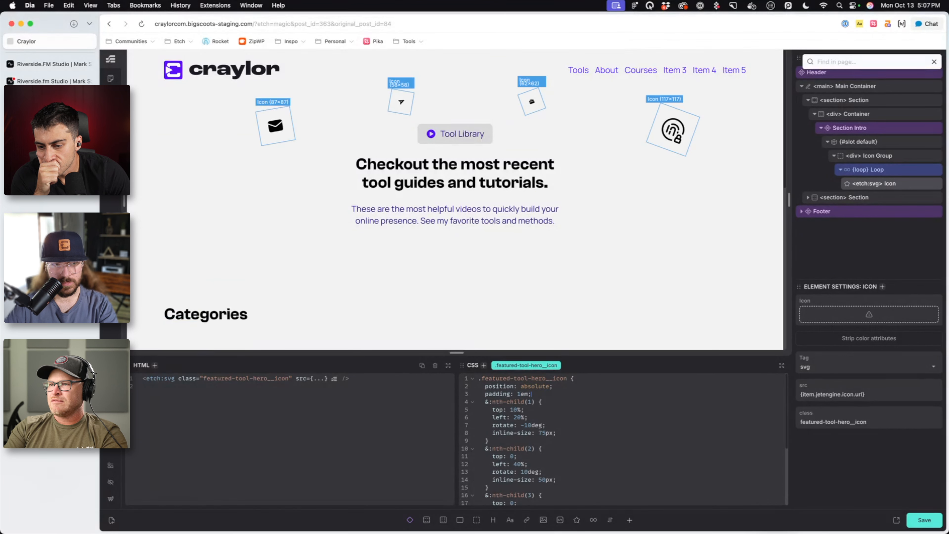
{"action": "key", "text": "Return"}
{"action": "type", "text": "pad"}
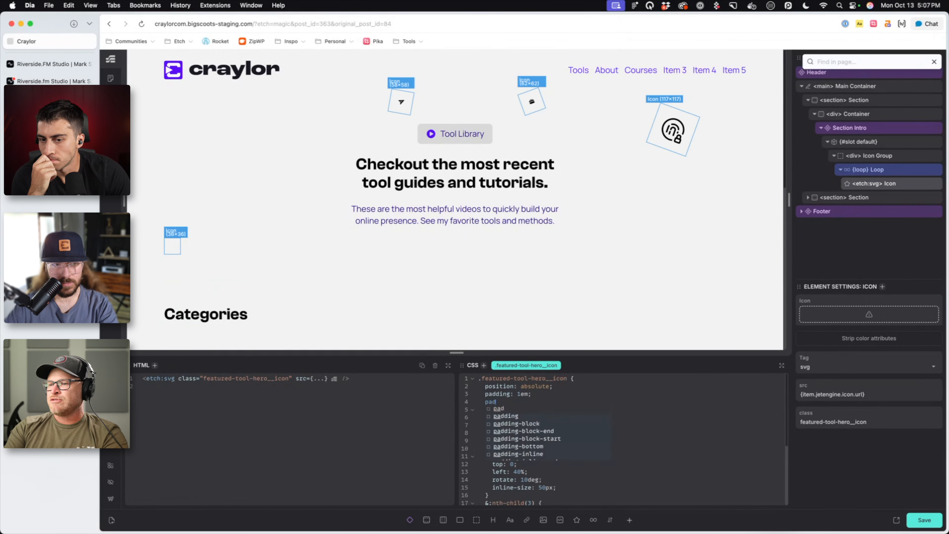
{"action": "key", "text": "BackSpace"}
{"action": "key", "text": "BackSpace"}
{"action": "key", "text": "BackSpace"}
{"action": "scroll", "coordinate": [557, 409], "scroll_direction": "down", "scroll_amount": 5}
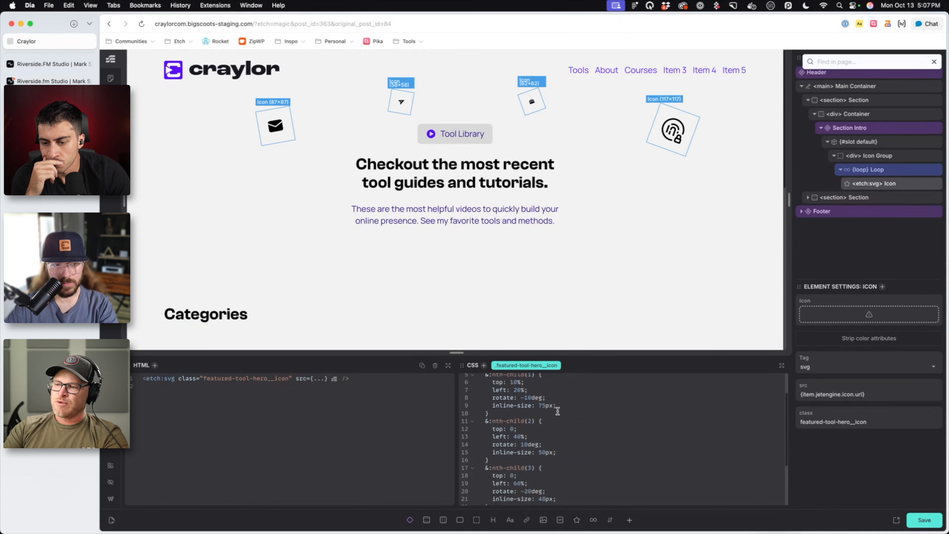
{"action": "scroll", "coordinate": [519, 447], "scroll_direction": "up", "scroll_amount": 5}
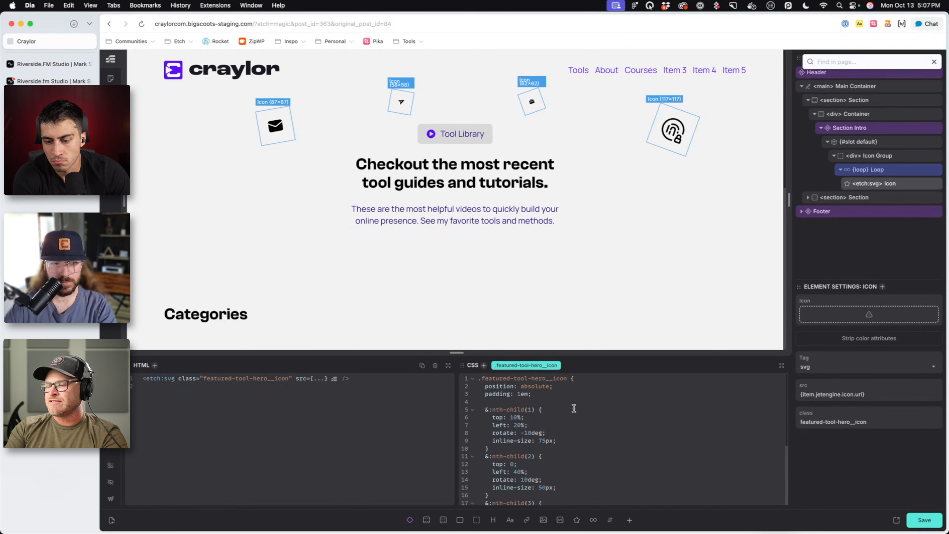
Style the hero icons with a var(--white) background, var(--radius) border radius and .5em padding, set the first icon's inline-size to 55px, and save
{"action": "type", "text": "background: var(--white);"}
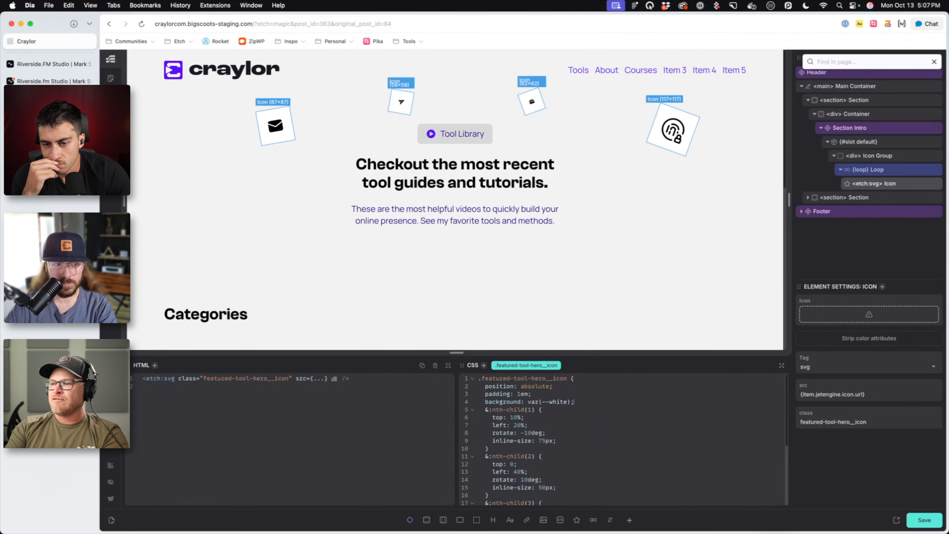
{"action": "key", "text": "Return"}
{"action": "type", "text": "border-radius: --ra"}
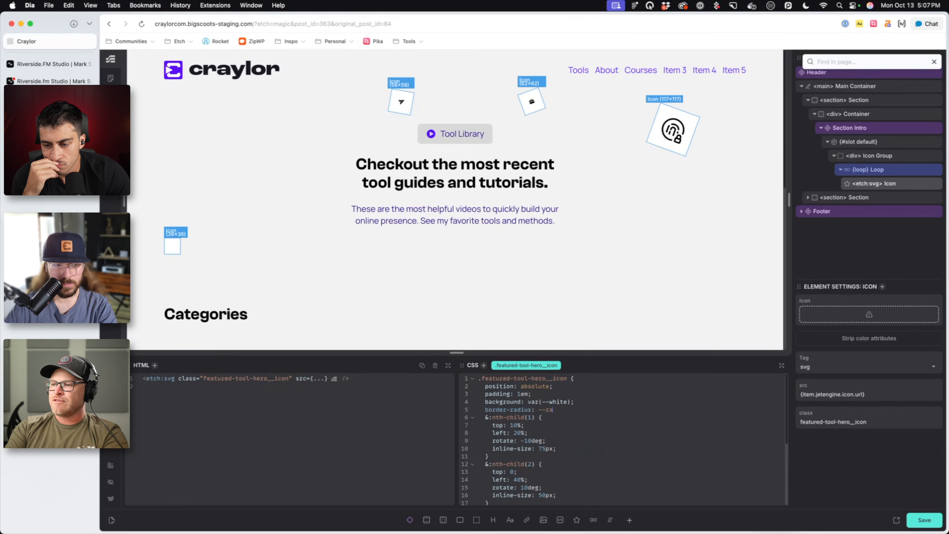
{"action": "key", "text": "Return"}
{"action": "type", "text": ";"}
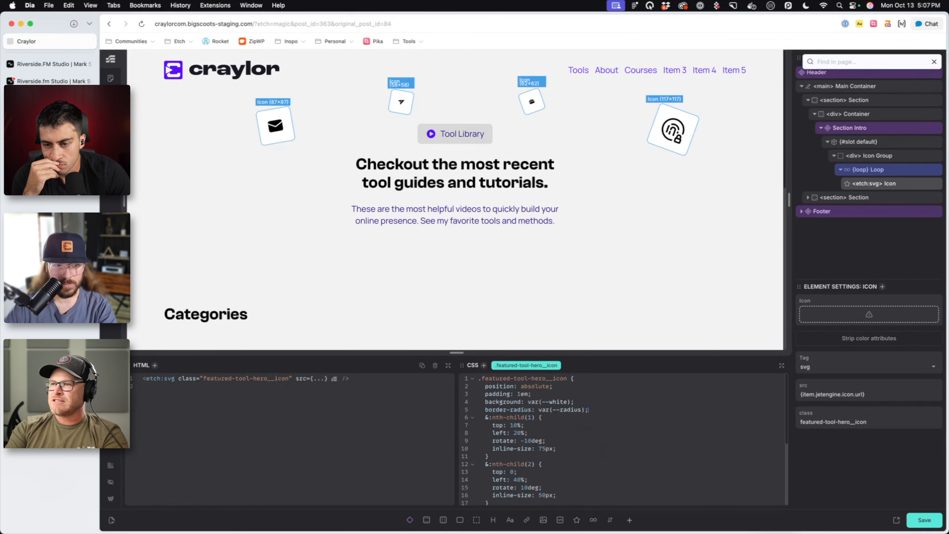
{"action": "key", "text": "super+s"}
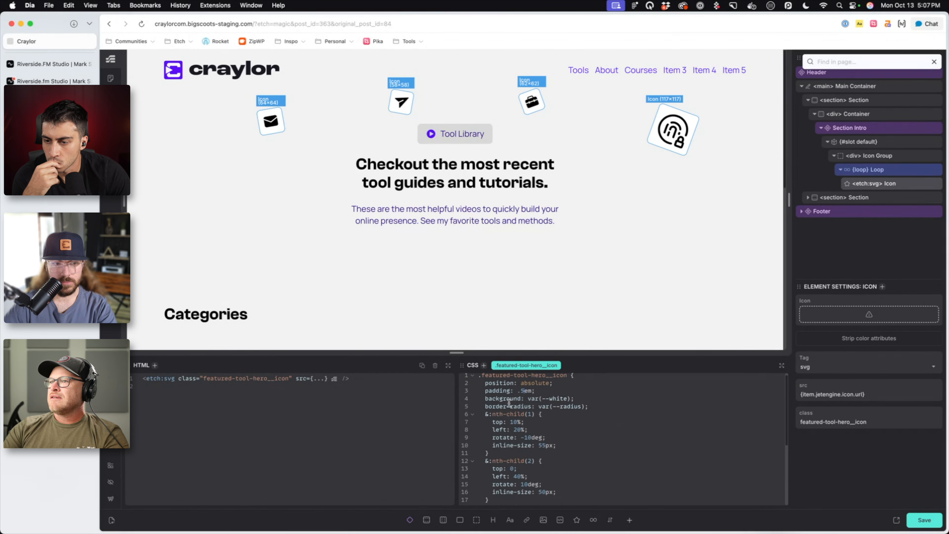
{"action": "key", "text": "super+s"}
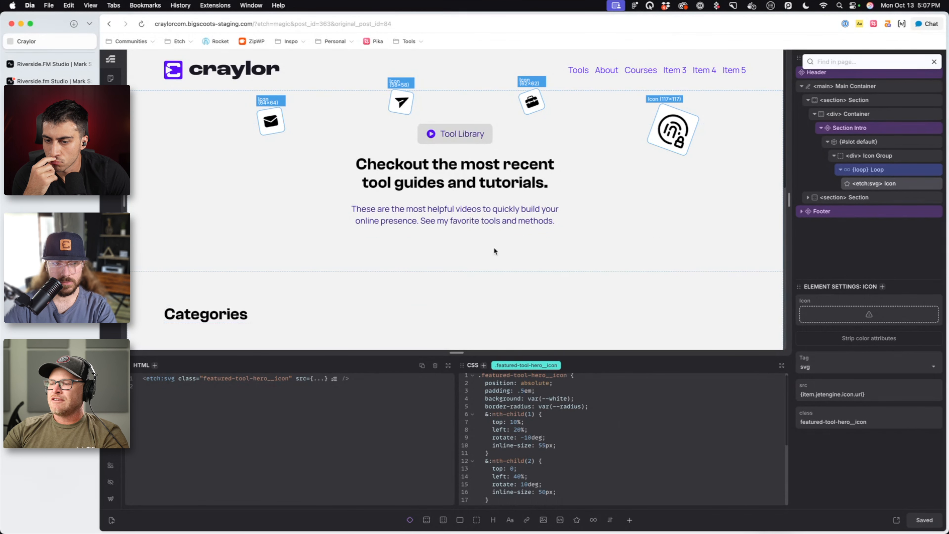
Add a box-shadow of var(--box-shadow-md) to the .featured-tool-hero__icon rule
{"action": "scroll", "coordinate": [594, 400], "scroll_direction": "down", "scroll_amount": 2}
{"action": "key", "text": "Return"}
{"action": "type", "text": "box-shadow: -"}
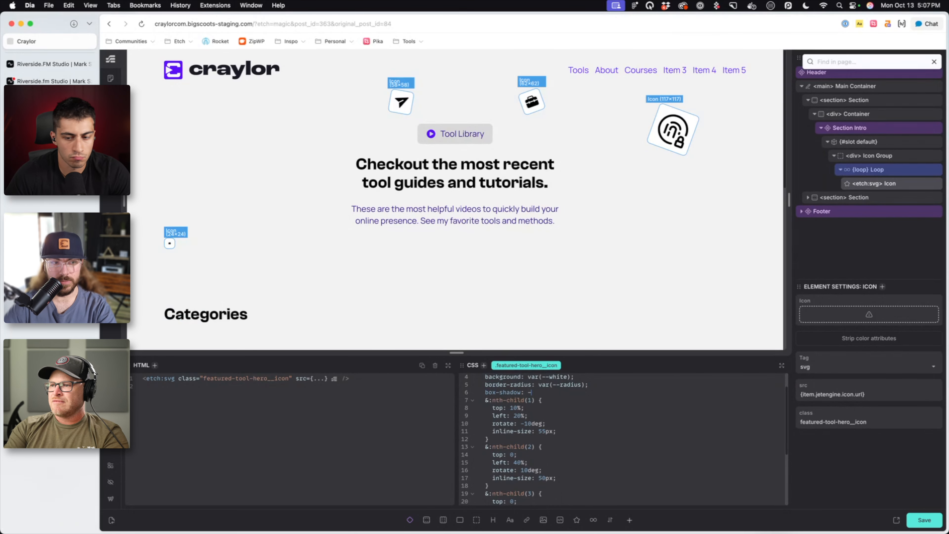
{"action": "type", "text": "w: var(--box-shadow-m);"}
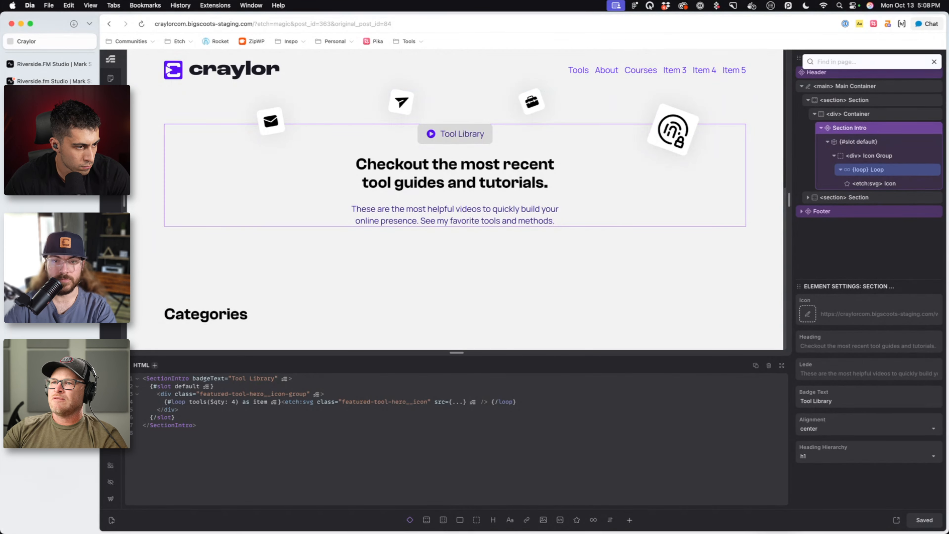
Set the hero icons' color to var(--primary-dark) in the .featured-tool-hero__icon rule and save the template
{"action": "left_click", "coordinate": [403, 96]}
{"action": "key", "text": "Return"}
{"action": "type", "text": "col"}
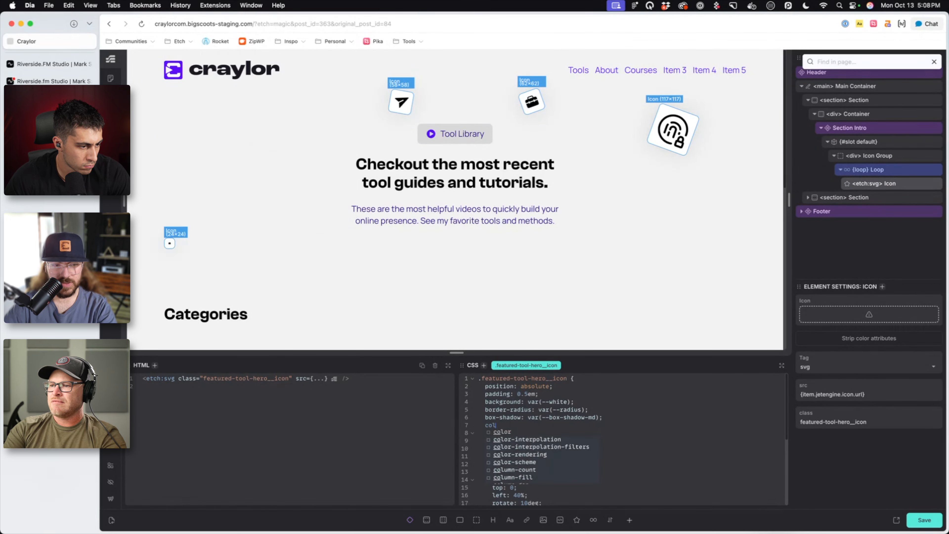
{"action": "type", "text": "or: var(--primary-dark);"}
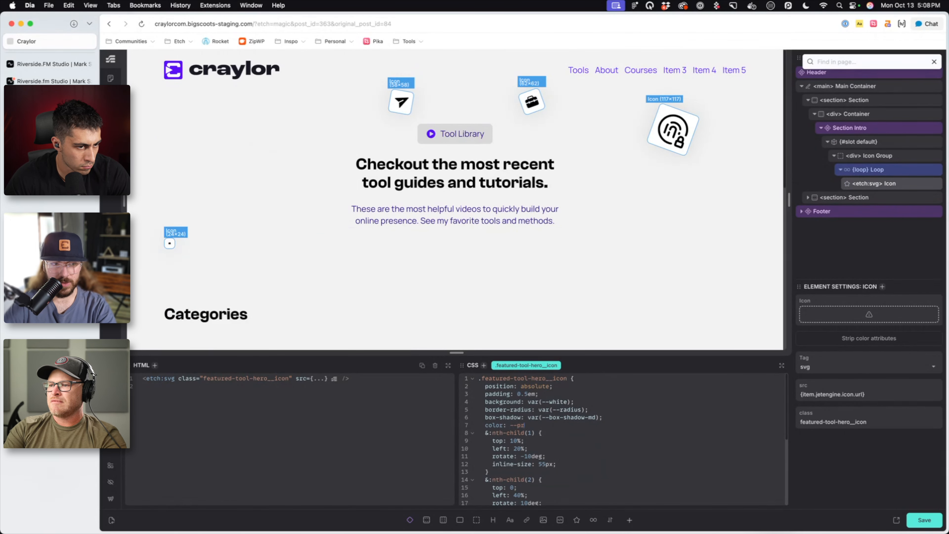
{"action": "key", "text": "super+s"}
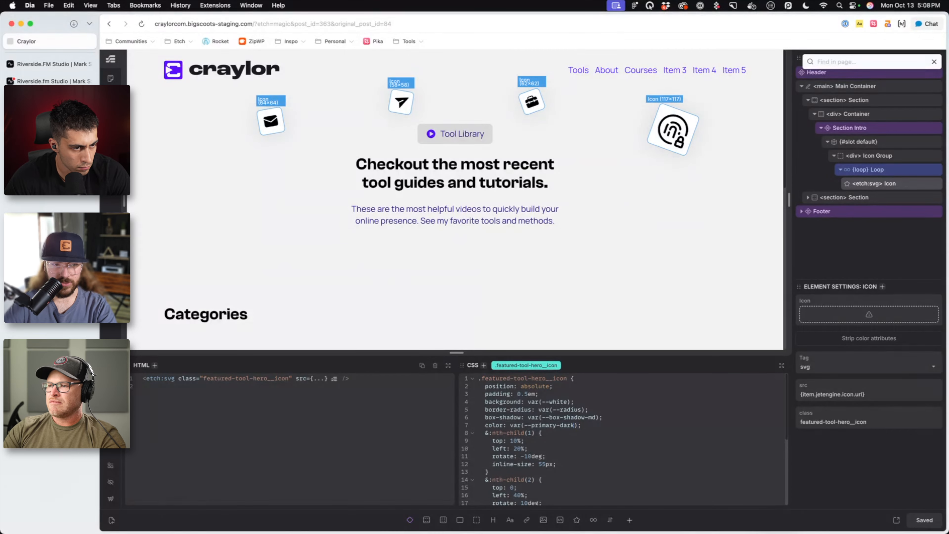
Set the featured tool hero icon's color to var(--primary), strip its SVG color attributes, and save
{"action": "key", "text": "BackSpace"}
{"action": "key", "text": "super+s"}
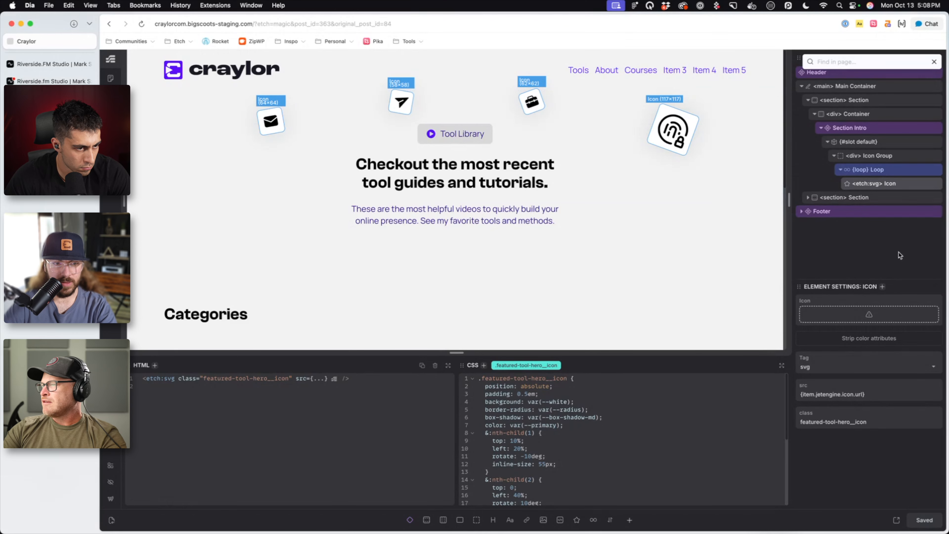
{"action": "left_click", "coordinate": [872, 338]}
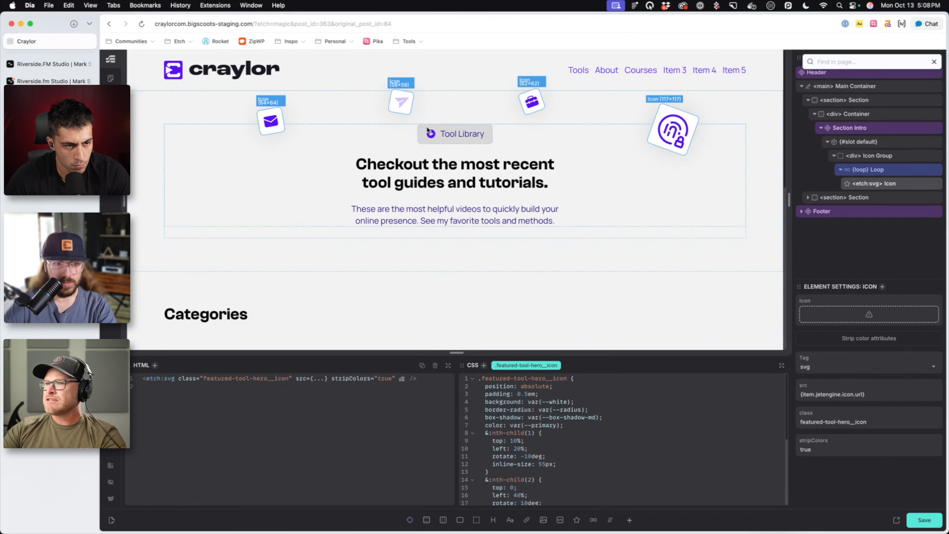
{"action": "key", "text": "super+s"}
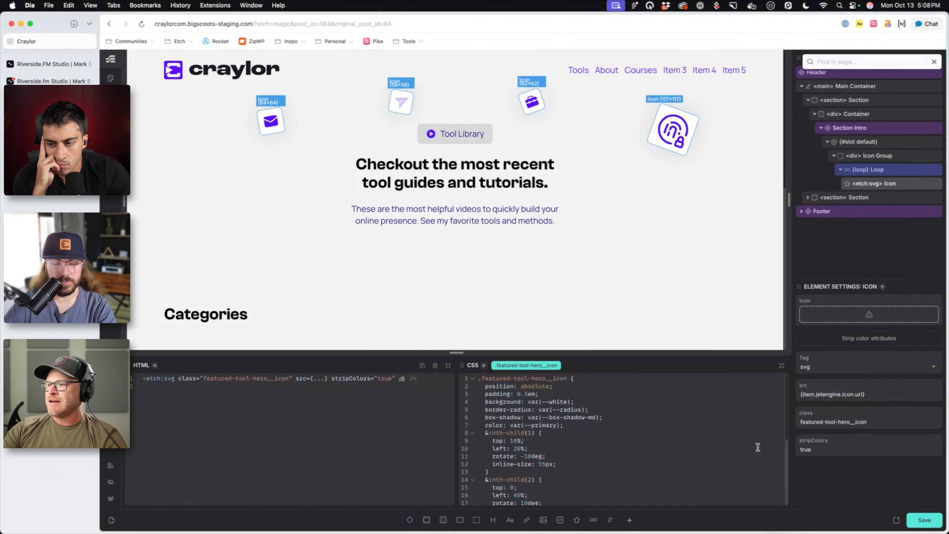
Clear the icon's stripColors value and undo that change
{"action": "double_click", "coordinate": [813, 449]}
{"action": "key", "text": "BackSpace"}
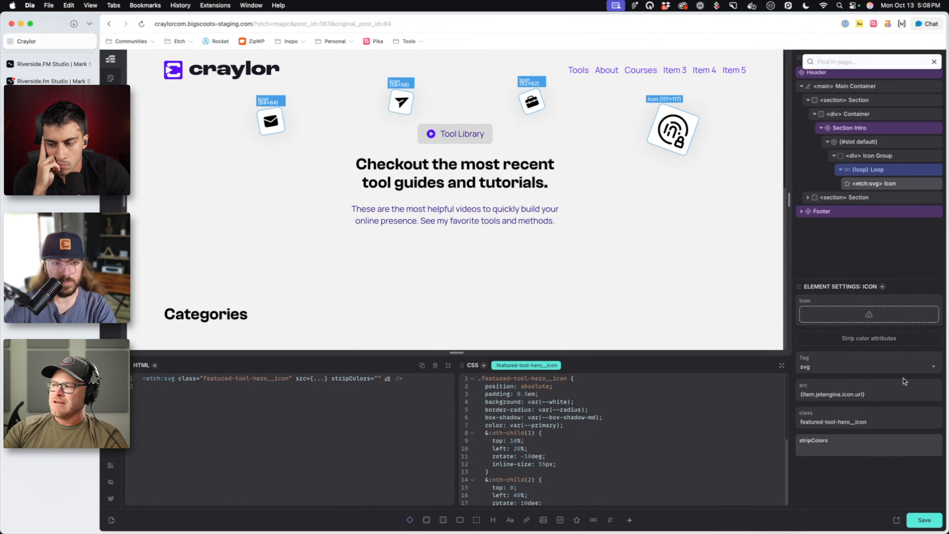
{"action": "key", "text": "super+z"}
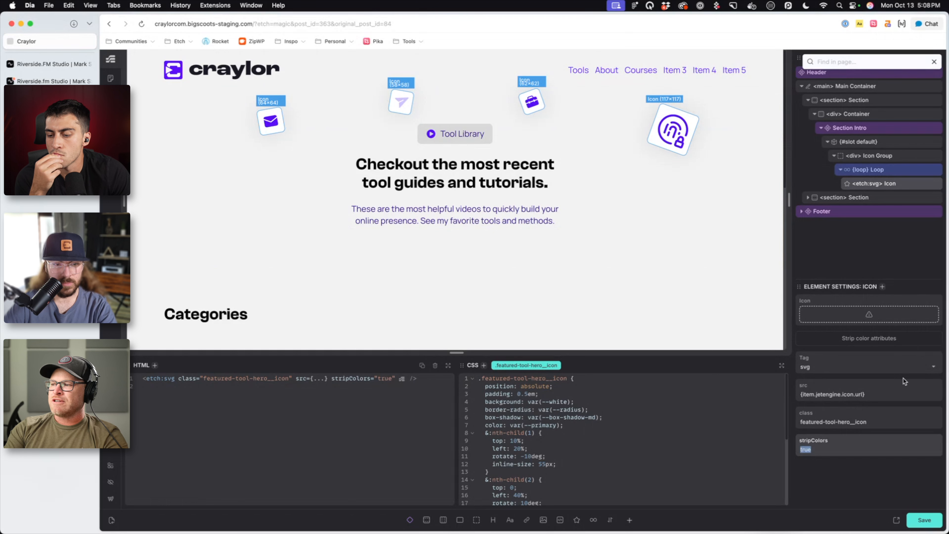
Clear the stripColors value once more to compare the icons, and reapply color attribute stripping
{"action": "double_click", "coordinate": [672, 130]}
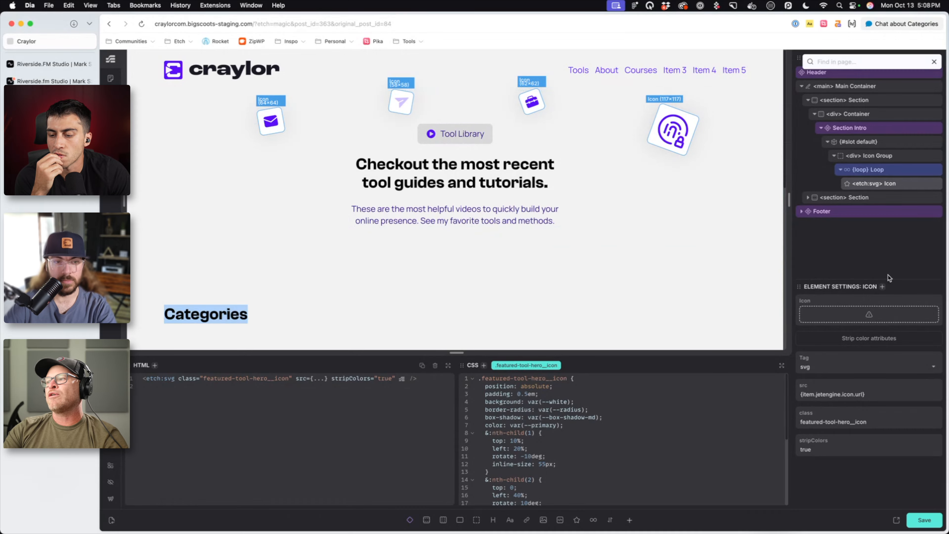
{"action": "left_click", "coordinate": [845, 455]}
{"action": "double_click", "coordinate": [843, 449]}
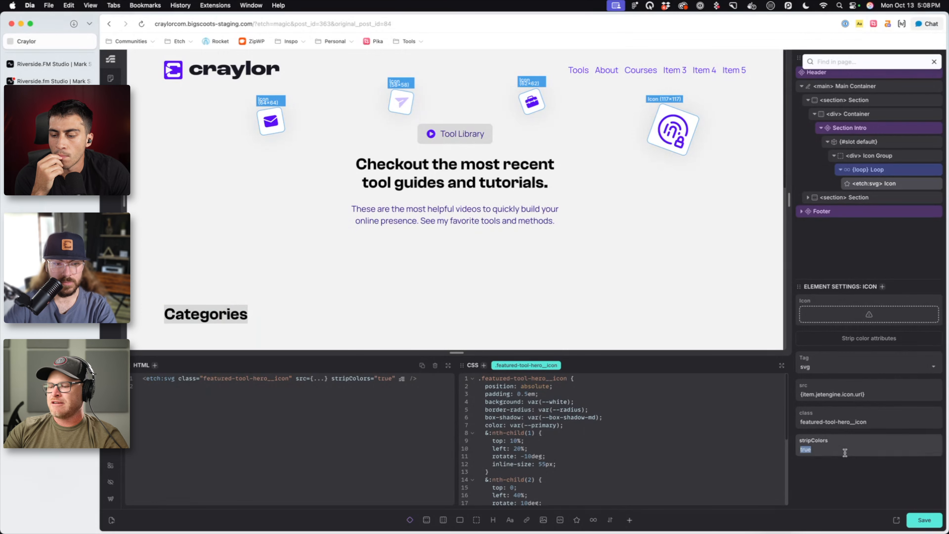
{"action": "key", "text": "BackSpace"}
{"action": "left_click", "coordinate": [615, 440]}
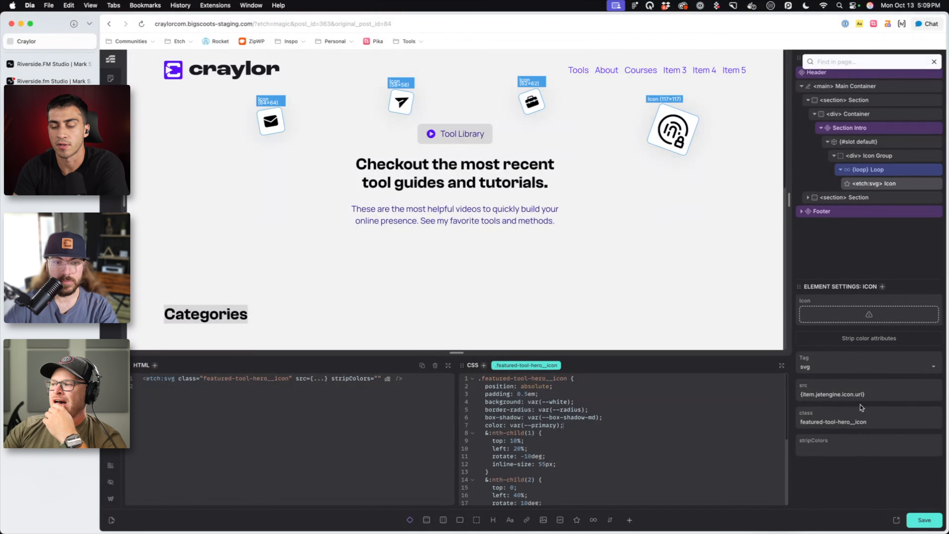
{"action": "left_click", "coordinate": [857, 340]}
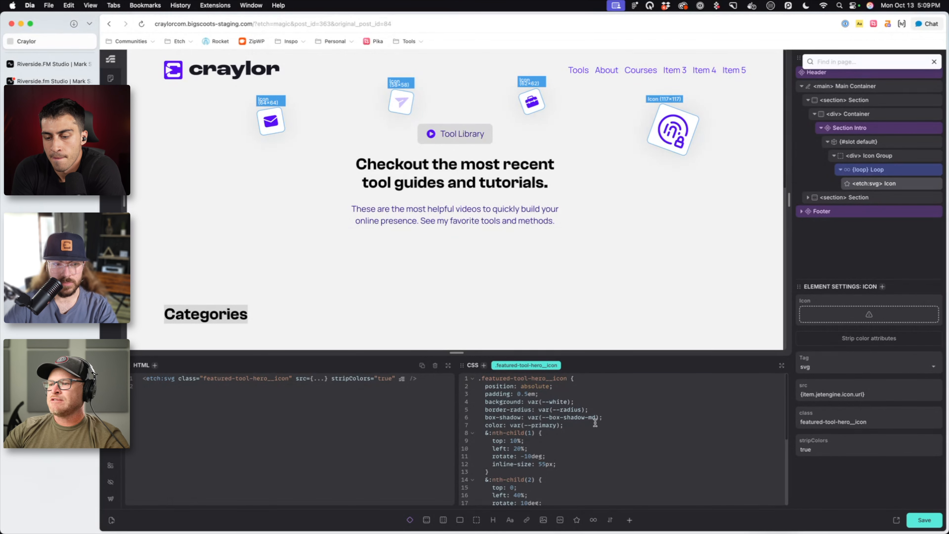
Change the hero icon's color to var(--neutral-semi-dark), save, and reload the live Tools page
{"action": "key", "text": "Return"}
{"action": "key", "text": "BackSpace"}
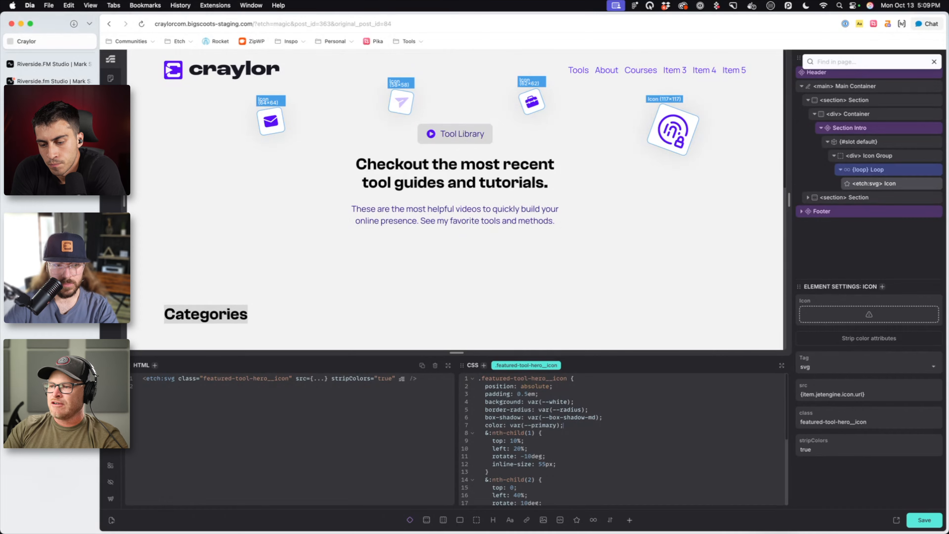
{"action": "key", "text": "BackSpace"}
{"action": "key", "text": "BackSpace"}
{"action": "type", "text": "ne"}
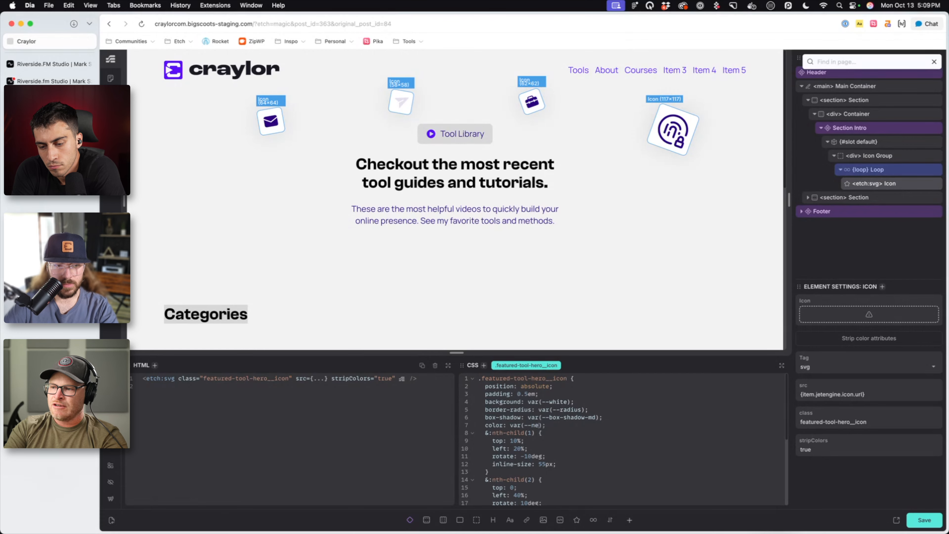
{"action": "type", "text": "utral-semi-dark"}
{"action": "key", "text": "Return"}
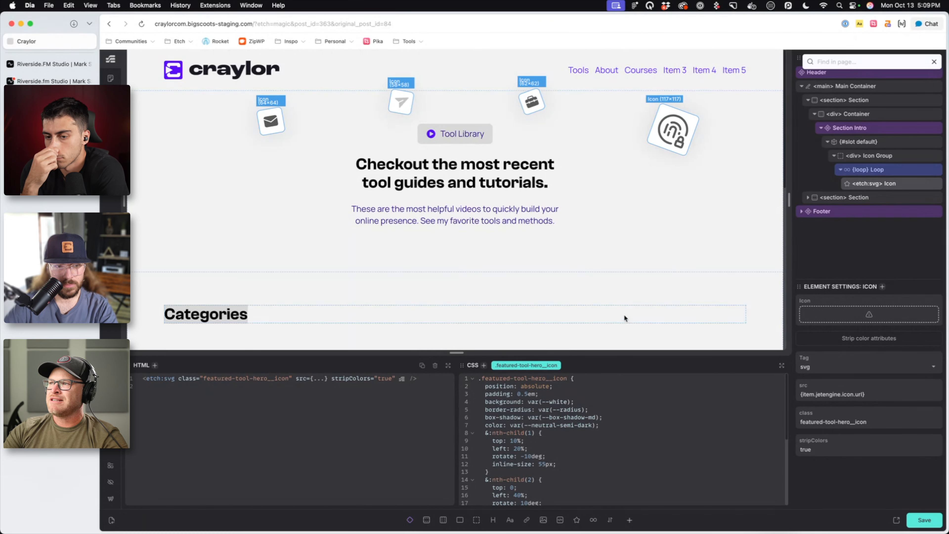
{"action": "key", "text": "super+s"}
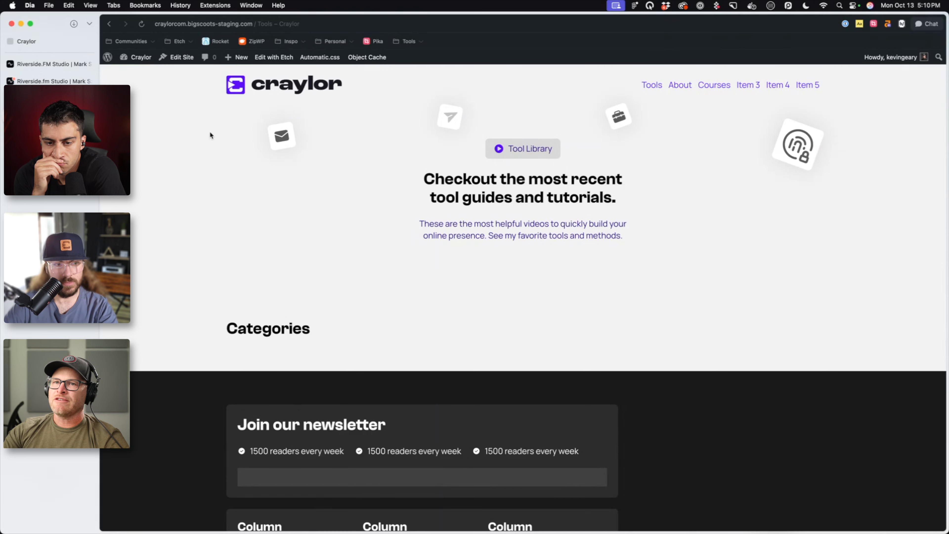
{"action": "key", "text": "super+r"}
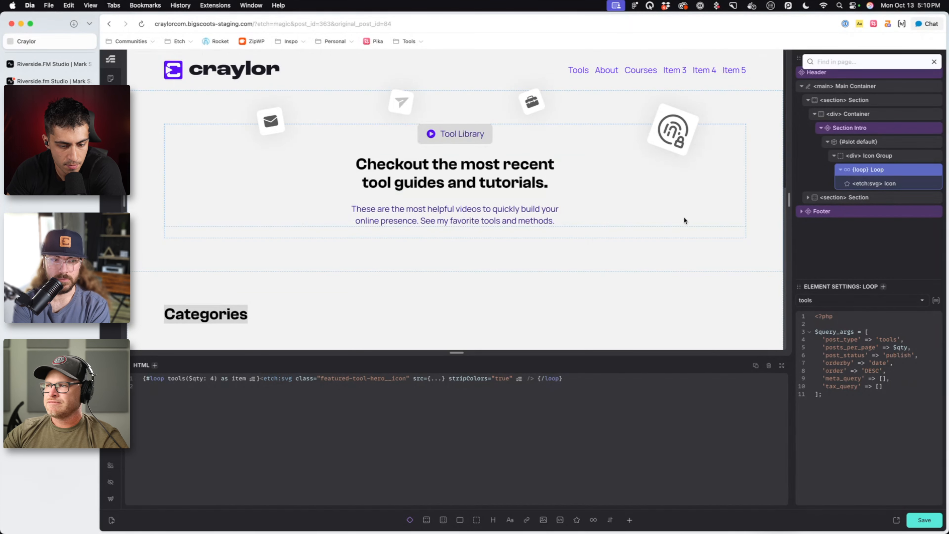
Select the Categories h2 heading in the section below the intro
{"action": "scroll", "coordinate": [236, 151], "scroll_direction": "down", "scroll_amount": 5}
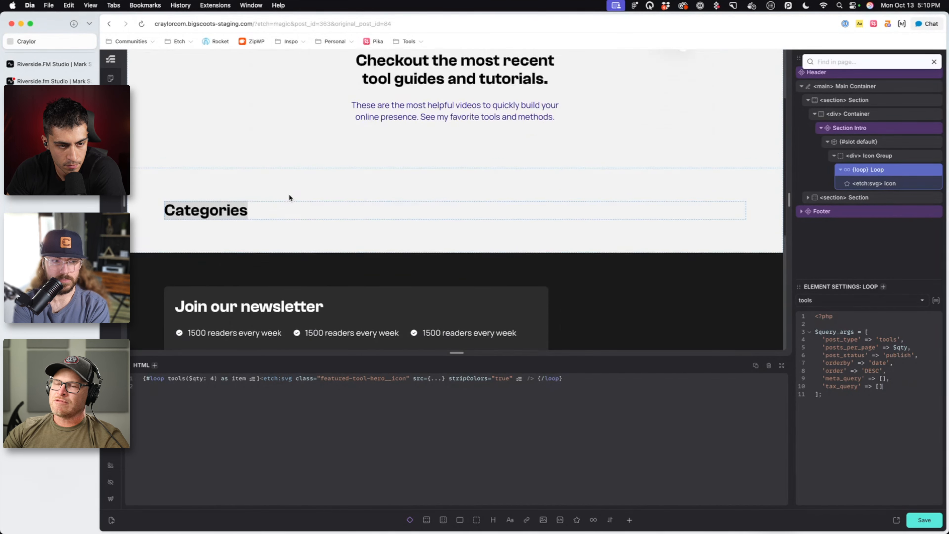
{"action": "left_click", "coordinate": [296, 178]}
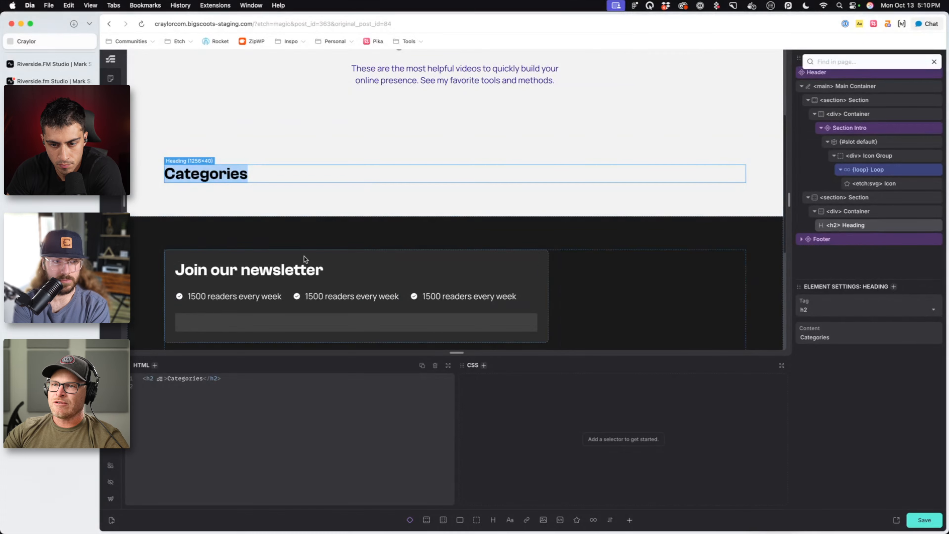
{"action": "left_click", "coordinate": [322, 212]}
{"action": "left_click", "coordinate": [325, 181]}
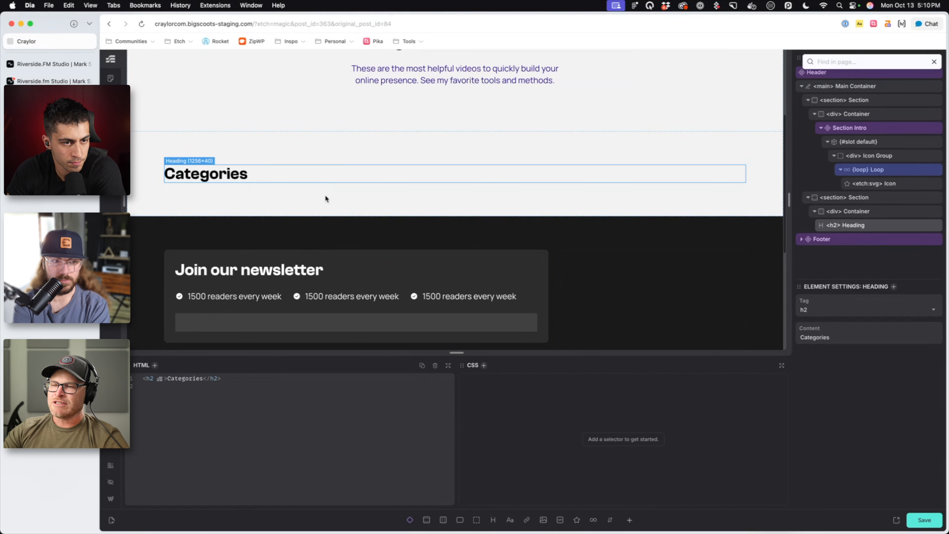
{"action": "left_click", "coordinate": [324, 196]}
{"action": "left_click", "coordinate": [329, 178]}
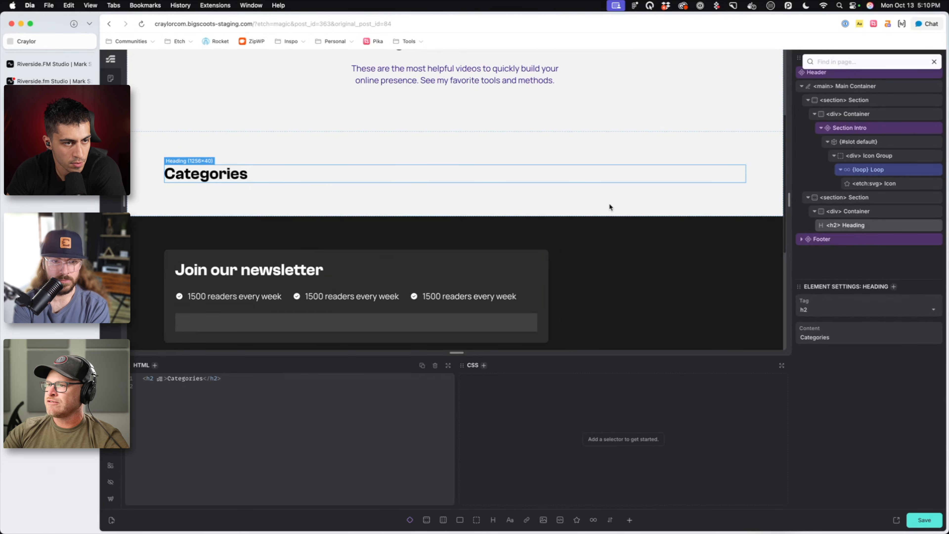
{"action": "scroll", "coordinate": [432, 215], "scroll_direction": "down", "scroll_amount": 3}
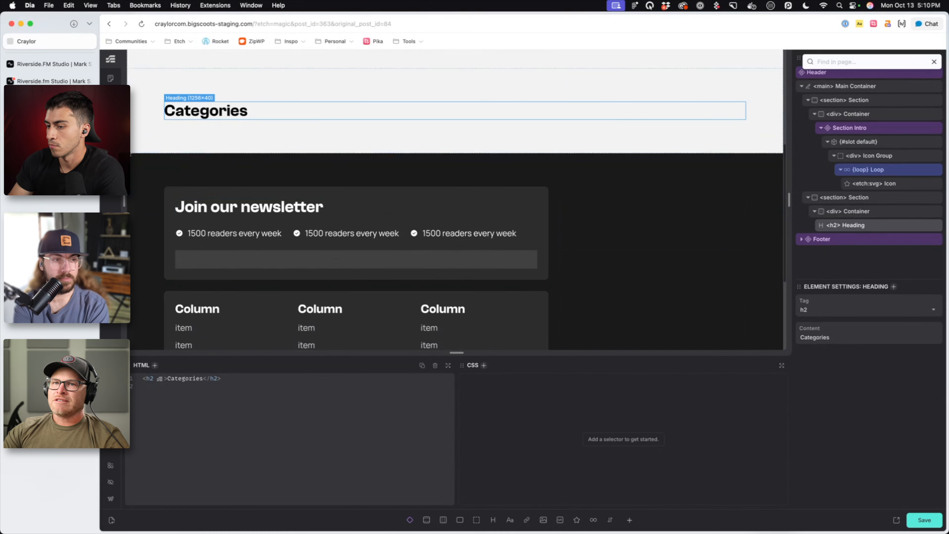
Switch to Figma and inspect the first Email Hosting category card, including its Top Picks box and body frame
{"action": "left_click", "coordinate": [354, 520]}
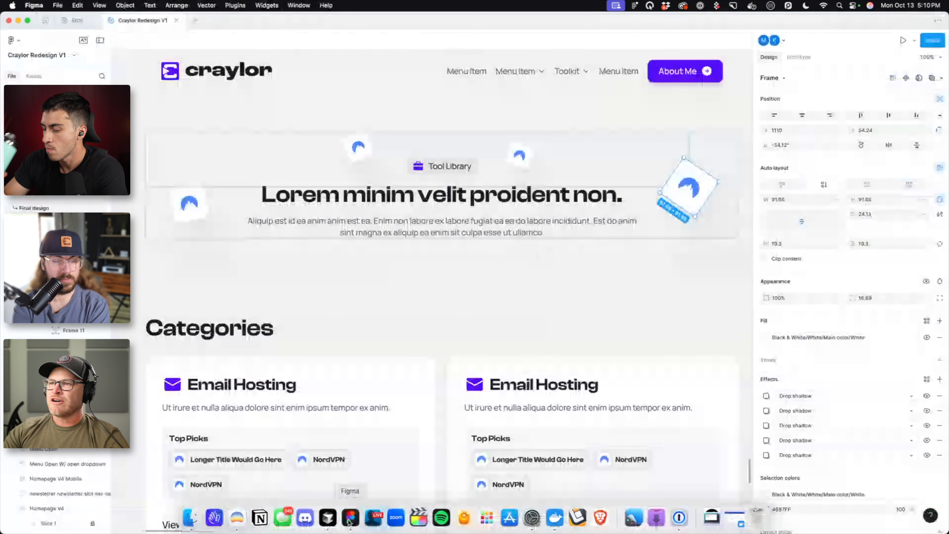
{"action": "scroll", "coordinate": [453, 357], "scroll_direction": "down", "scroll_amount": 10}
{"action": "scroll", "coordinate": [453, 357], "scroll_direction": "up", "scroll_amount": 3}
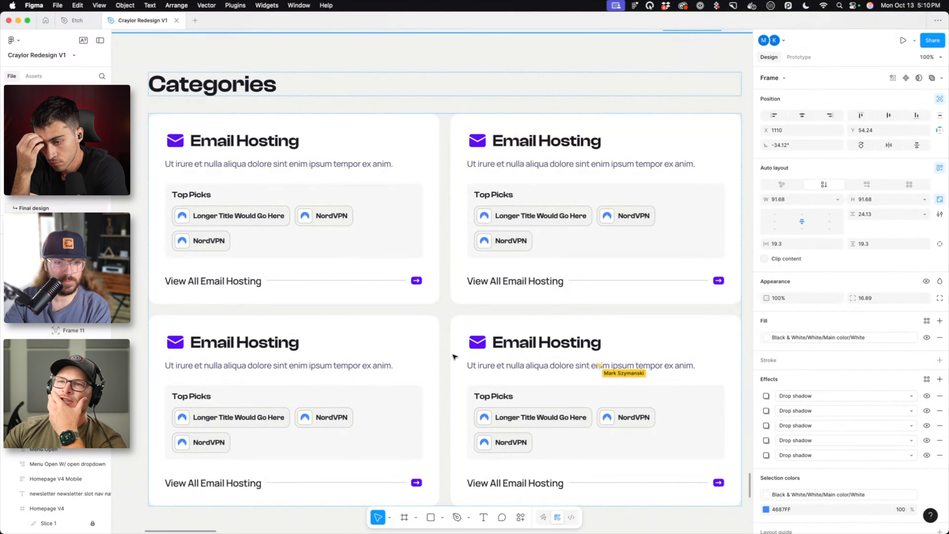
{"action": "left_click", "coordinate": [302, 125]}
{"action": "scroll", "coordinate": [314, 172], "scroll_direction": "right", "scroll_amount": 1}
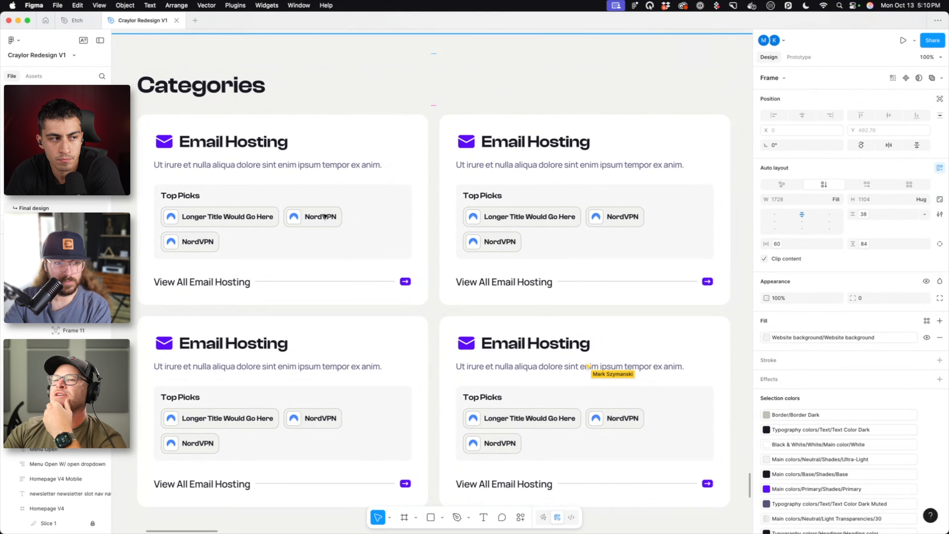
{"action": "double_click", "coordinate": [334, 205]}
{"action": "double_click", "coordinate": [334, 205]}
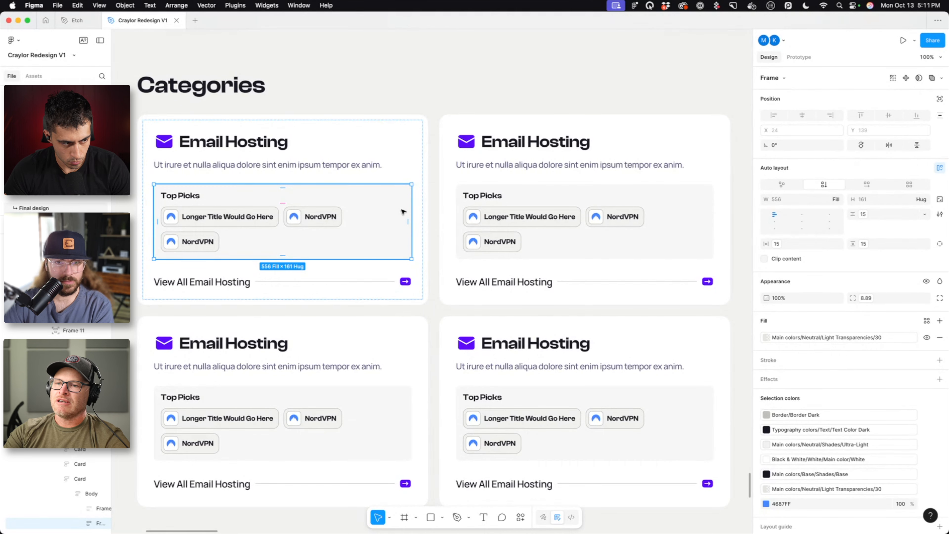
{"action": "left_click", "coordinate": [332, 283]}
{"action": "left_click", "coordinate": [340, 268]}
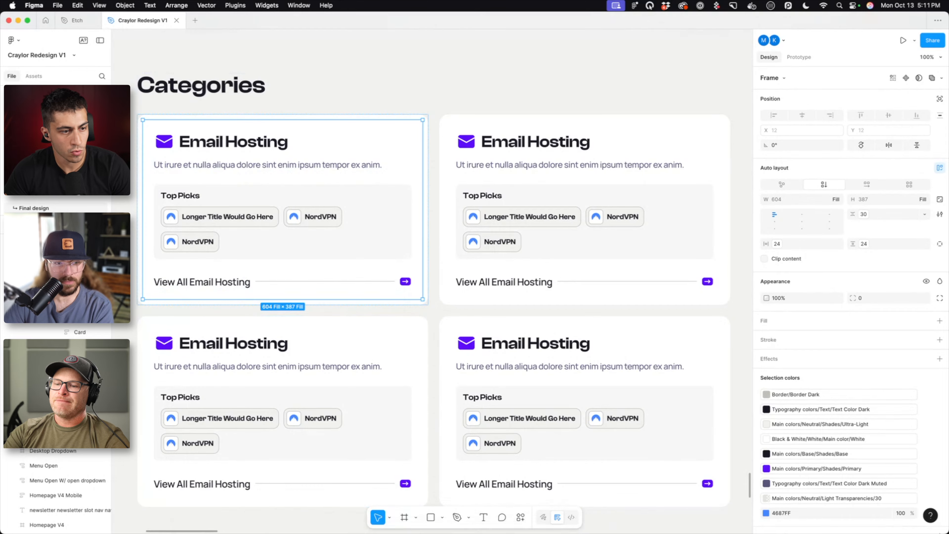
Review the homepage, Tool Single Template and Tool Archive designs to see how the category cards fit in
{"action": "mouse_move", "coordinate": [238, 518]}
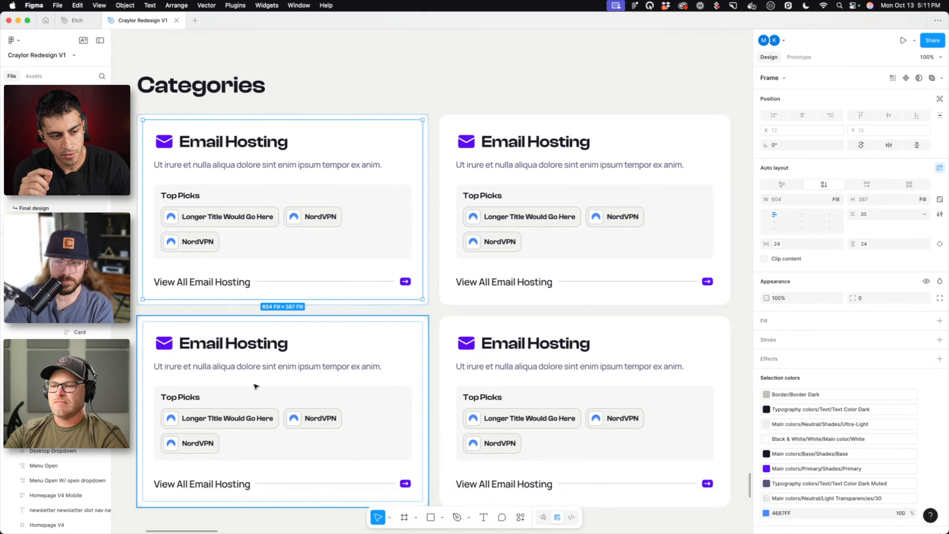
{"action": "key", "text": "minus"}
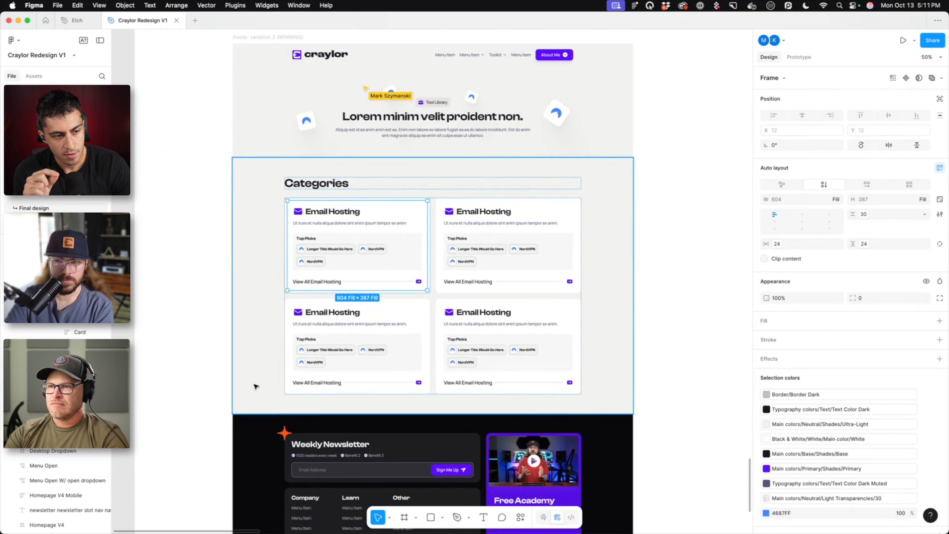
{"action": "key", "text": "minus"}
{"action": "scroll", "coordinate": [260, 381], "scroll_direction": "up", "scroll_amount": 15}
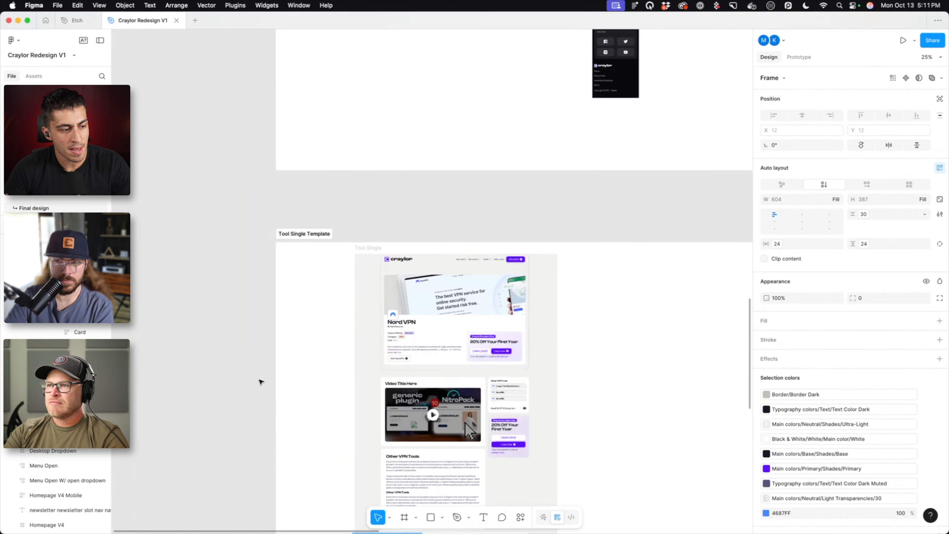
{"action": "scroll", "coordinate": [260, 382], "scroll_direction": "up", "scroll_amount": 10}
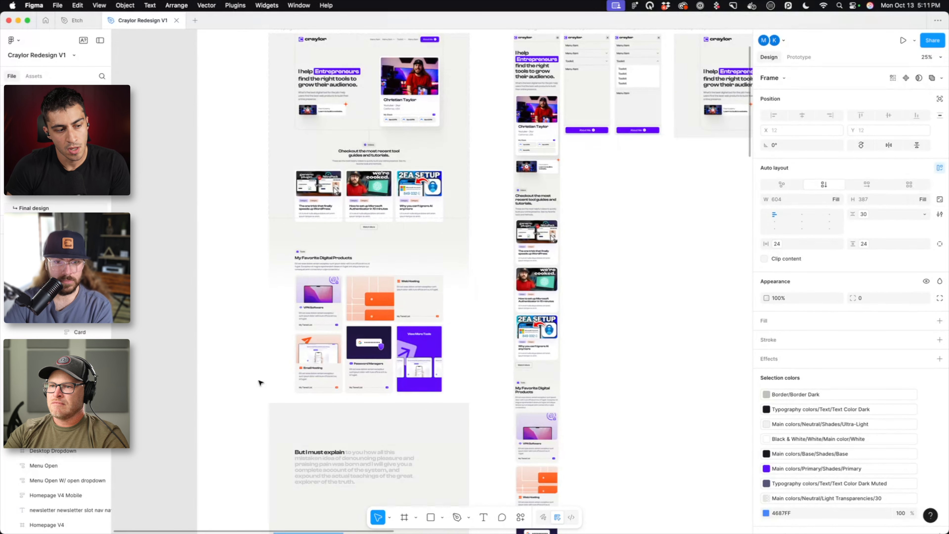
{"action": "scroll", "coordinate": [261, 382], "scroll_direction": "down", "scroll_amount": 15}
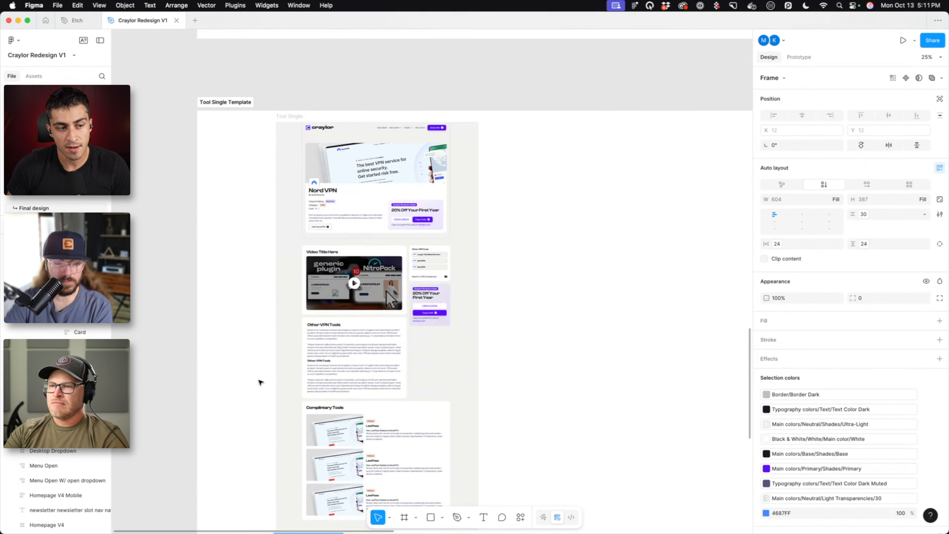
{"action": "scroll", "coordinate": [260, 382], "scroll_direction": "down", "scroll_amount": 15}
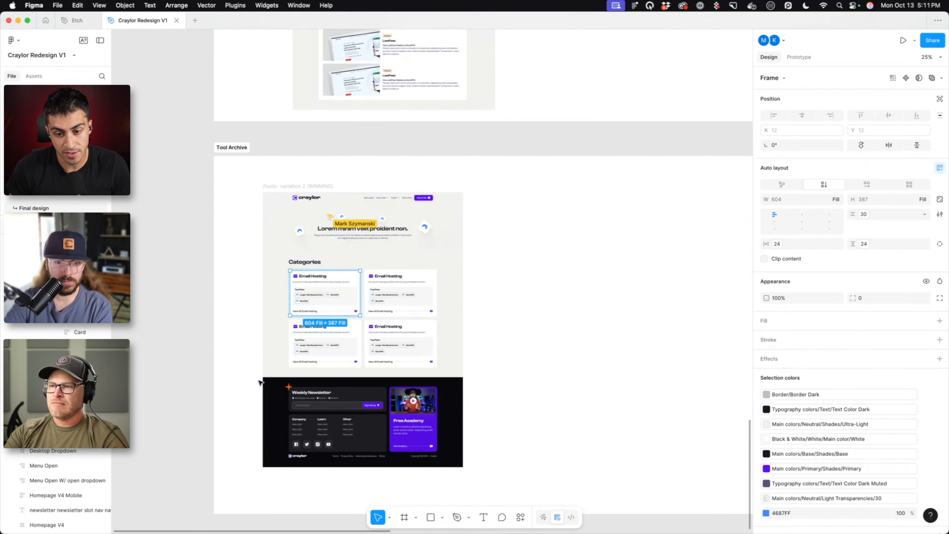
{"action": "scroll", "coordinate": [261, 382], "scroll_direction": "right", "scroll_amount": 1}
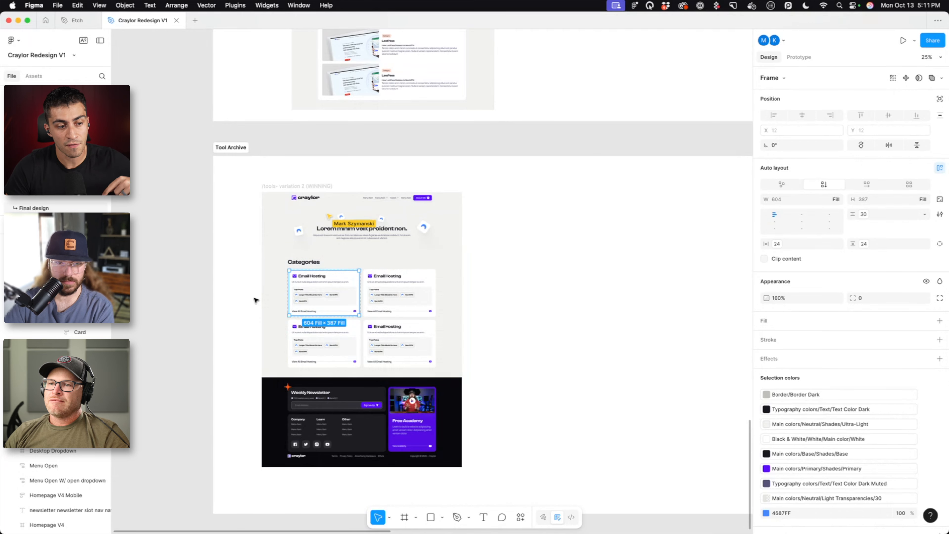
Inspect the homepage design's My Favorite Digital Products card grid, and return to the Etch builder in Dia
{"action": "scroll", "coordinate": [254, 300], "scroll_direction": "up", "scroll_amount": 15}
{"action": "scroll", "coordinate": [254, 301], "scroll_direction": "up", "scroll_amount": 10}
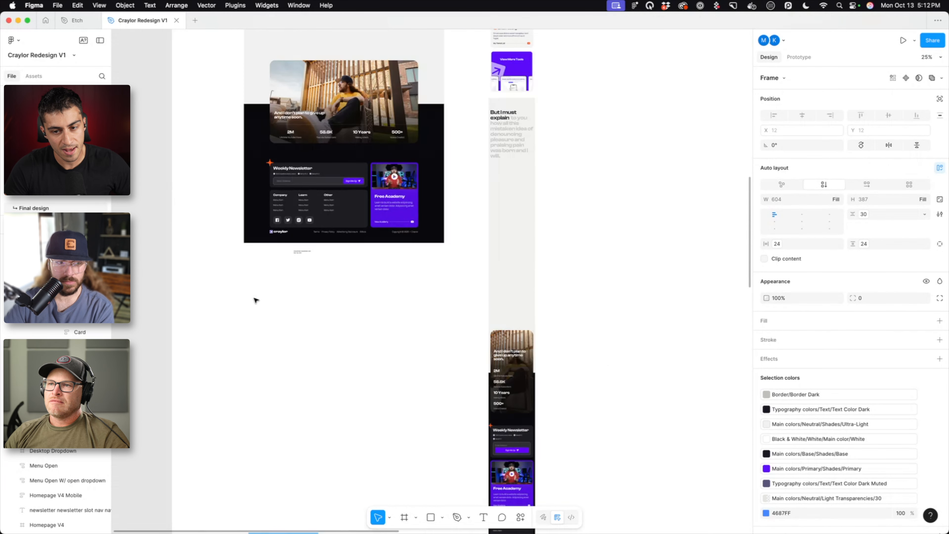
{"action": "scroll", "coordinate": [254, 300], "scroll_direction": "up", "scroll_amount": 3}
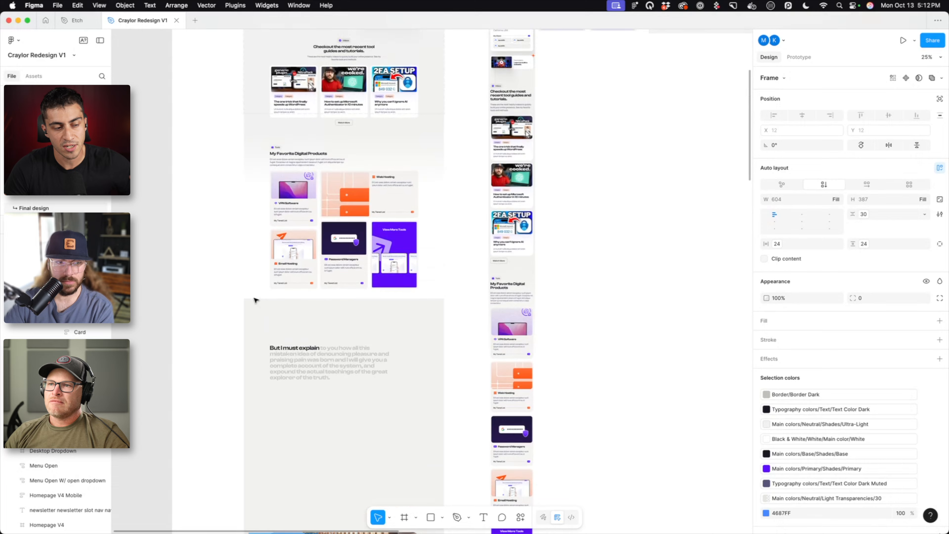
{"action": "left_click", "coordinate": [306, 258]}
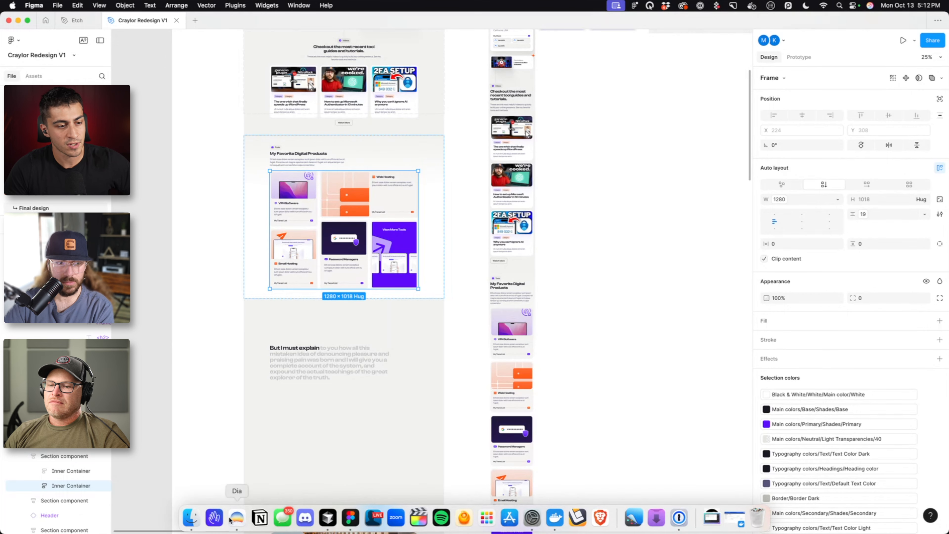
{"action": "left_click", "coordinate": [261, 518]}
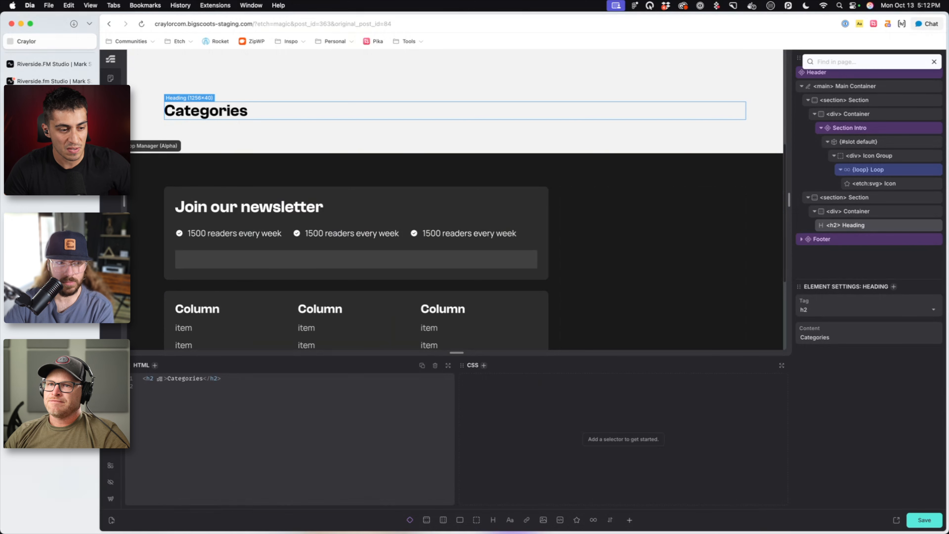
Review the Tool Categories loop's query and output in the Loop Manager, and return to the builder
{"action": "left_click", "coordinate": [110, 146]}
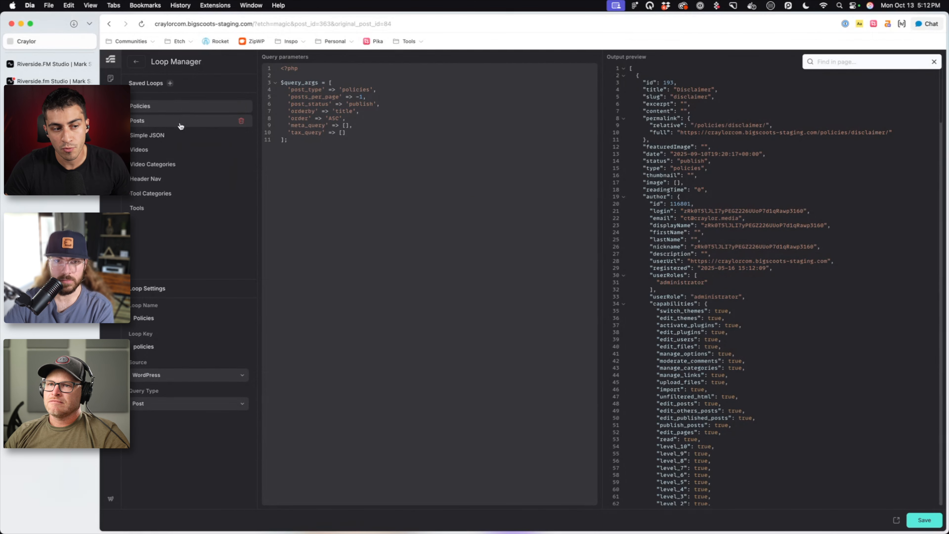
{"action": "left_click", "coordinate": [173, 193]}
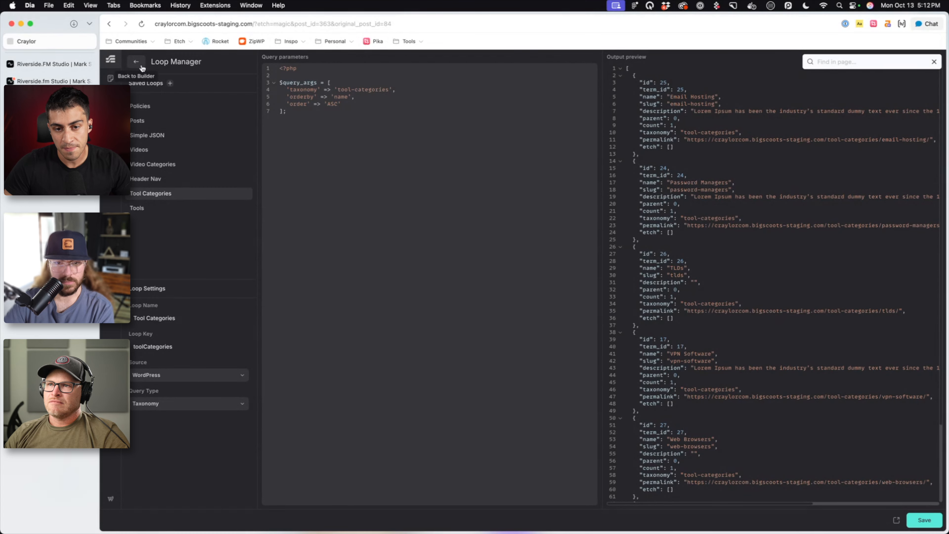
{"action": "left_click", "coordinate": [135, 61]}
{"action": "scroll", "coordinate": [399, 226], "scroll_direction": "down", "scroll_amount": 4}
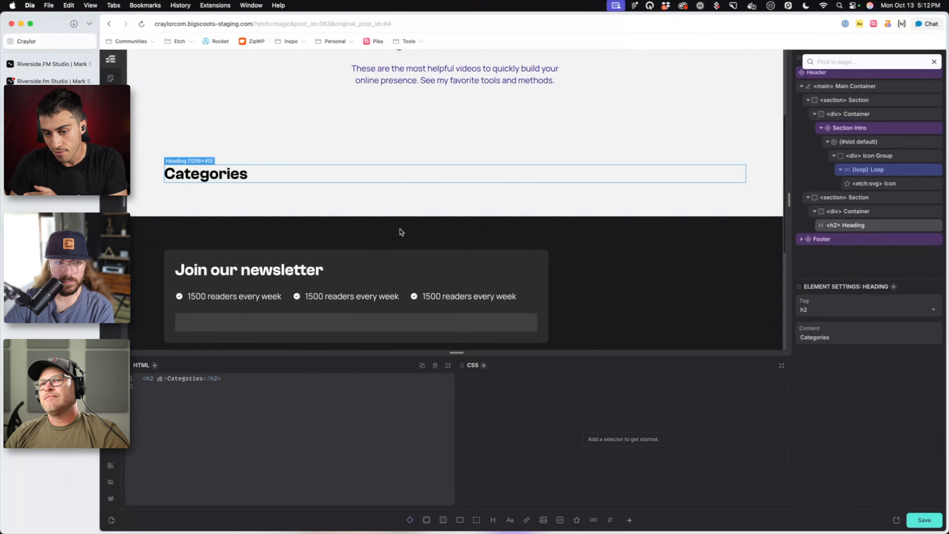
Close the page search and add a second, empty container to the Categories section after the heading's container
{"action": "left_click", "coordinate": [934, 62]}
{"action": "left_click", "coordinate": [390, 191]}
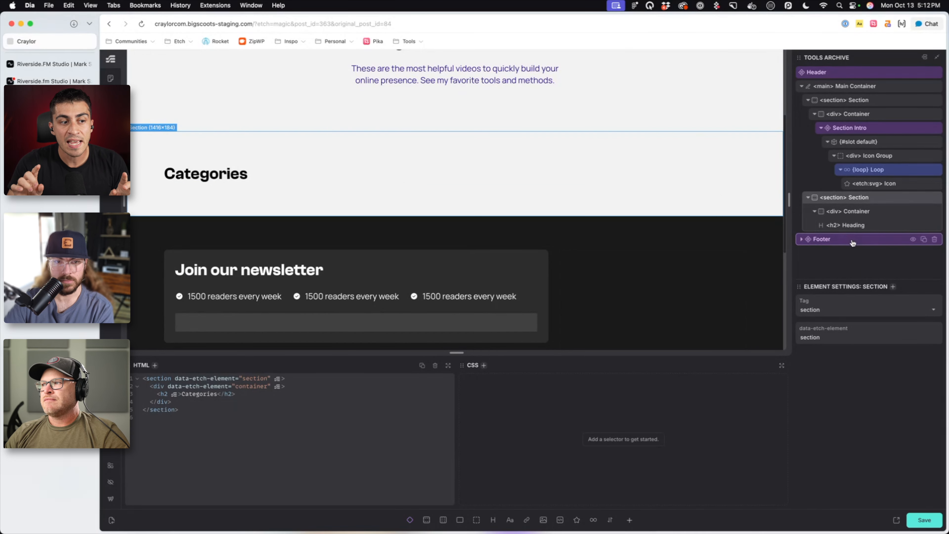
{"action": "left_click", "coordinate": [809, 198]}
{"action": "left_click", "coordinate": [881, 161]}
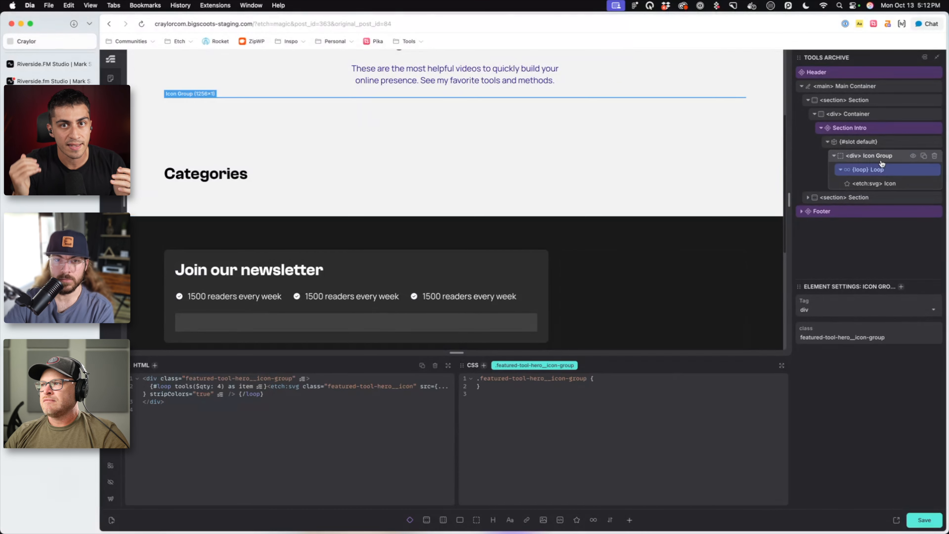
{"action": "left_click", "coordinate": [434, 170]}
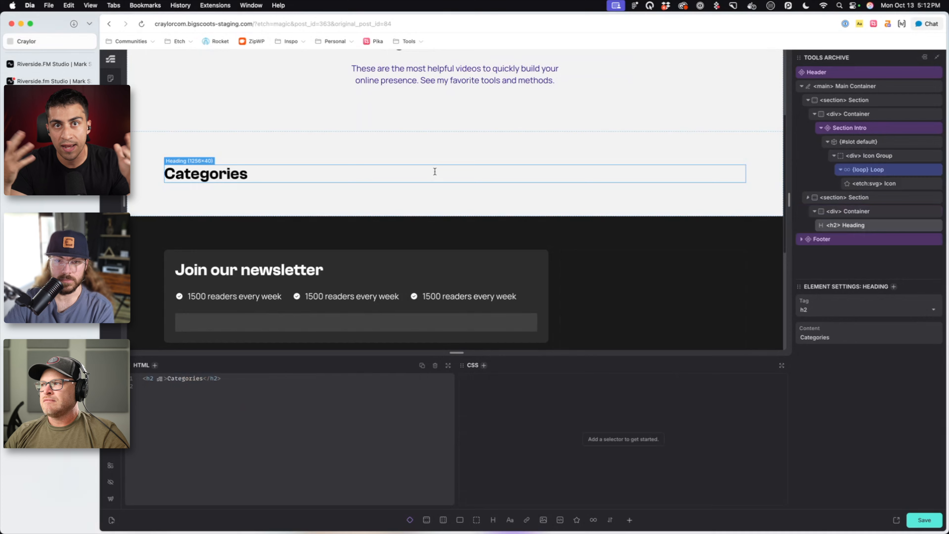
{"action": "left_click", "coordinate": [855, 210]}
{"action": "left_click", "coordinate": [859, 197]}
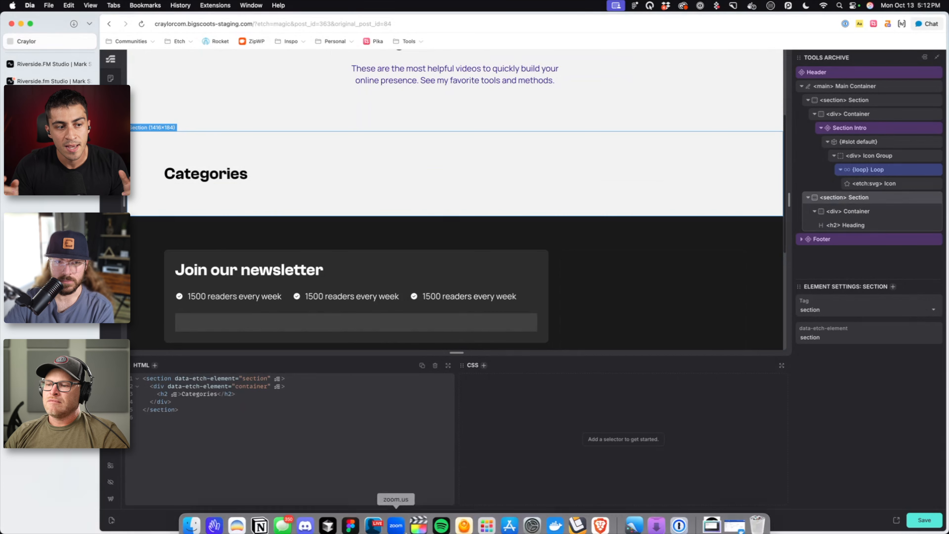
{"action": "left_click", "coordinate": [443, 520]}
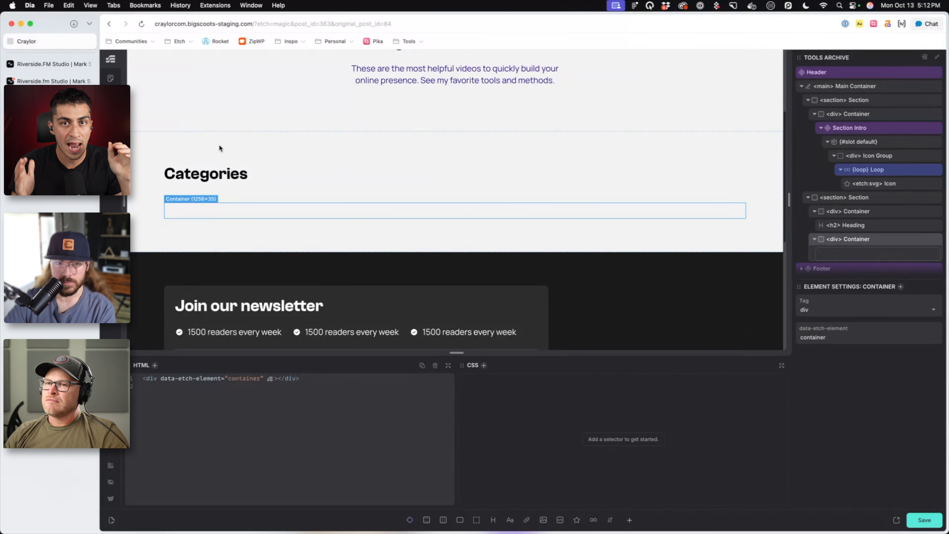
{"action": "scroll", "coordinate": [303, 160], "scroll_direction": "down", "scroll_amount": 3}
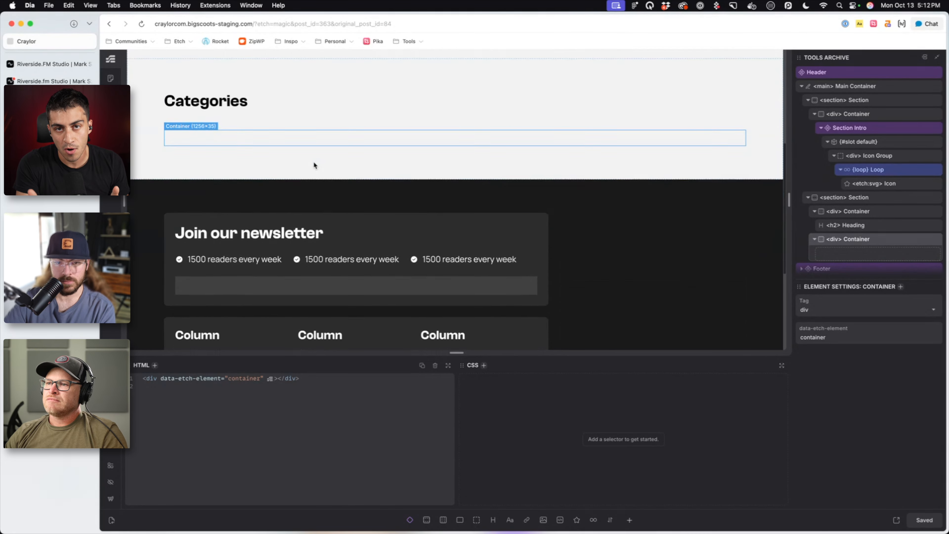
{"action": "scroll", "coordinate": [313, 160], "scroll_direction": "down", "scroll_amount": 3}
{"action": "scroll", "coordinate": [312, 161], "scroll_direction": "up", "scroll_amount": 6}
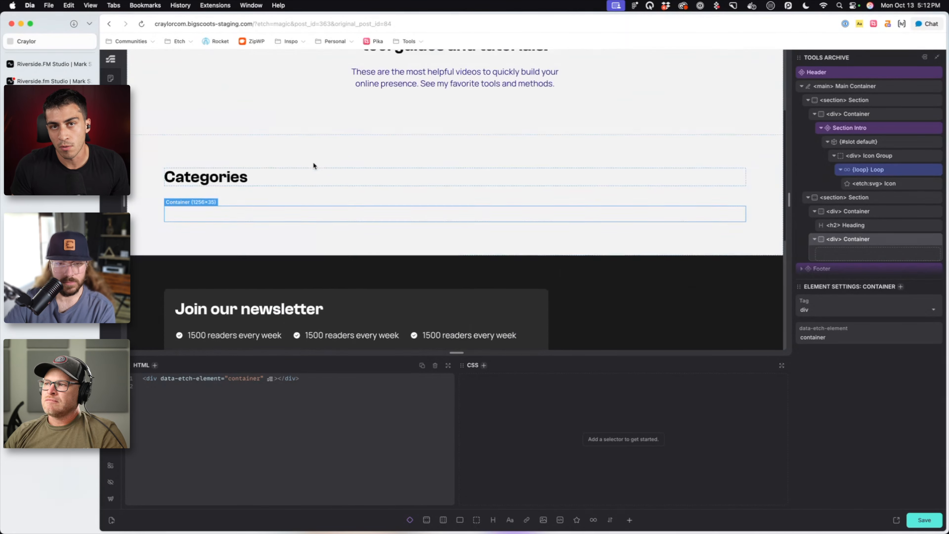
{"action": "scroll", "coordinate": [312, 165], "scroll_direction": "up", "scroll_amount": 3}
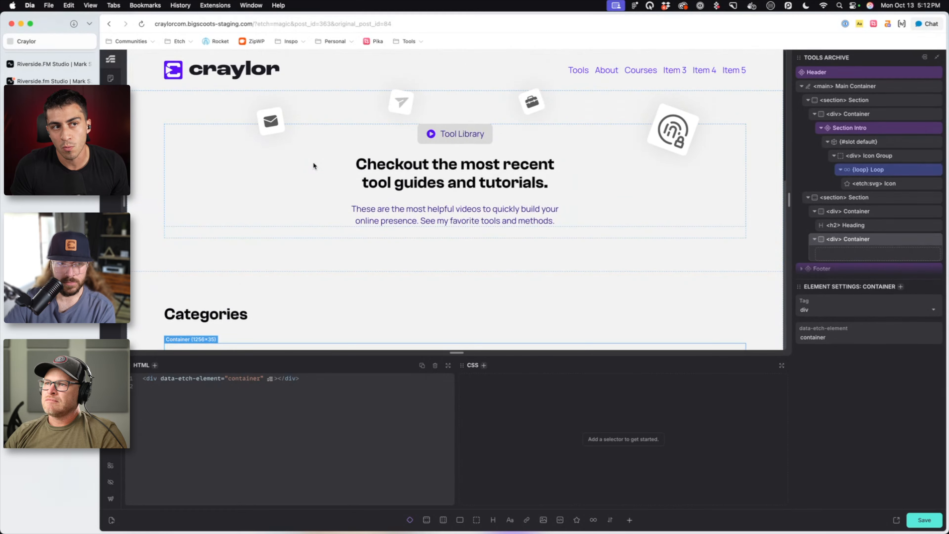
{"action": "scroll", "coordinate": [313, 164], "scroll_direction": "down", "scroll_amount": 5}
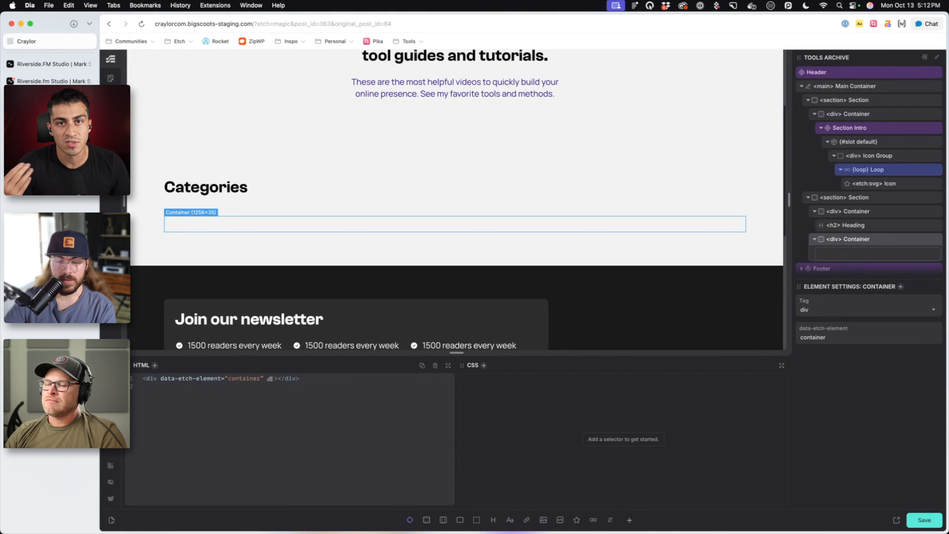
{"action": "mouse_move", "coordinate": [237, 530]}
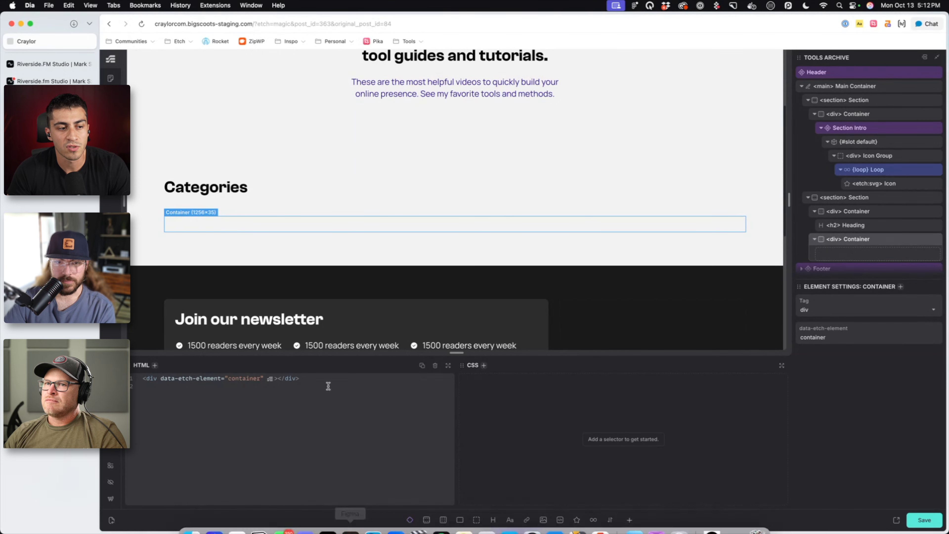
Open the Home page from the Content Hub and inspect the Tools Section's Tool Categories list and its Tool Category Card component
{"action": "left_click", "coordinate": [111, 78]}
{"action": "left_click", "coordinate": [178, 121]}
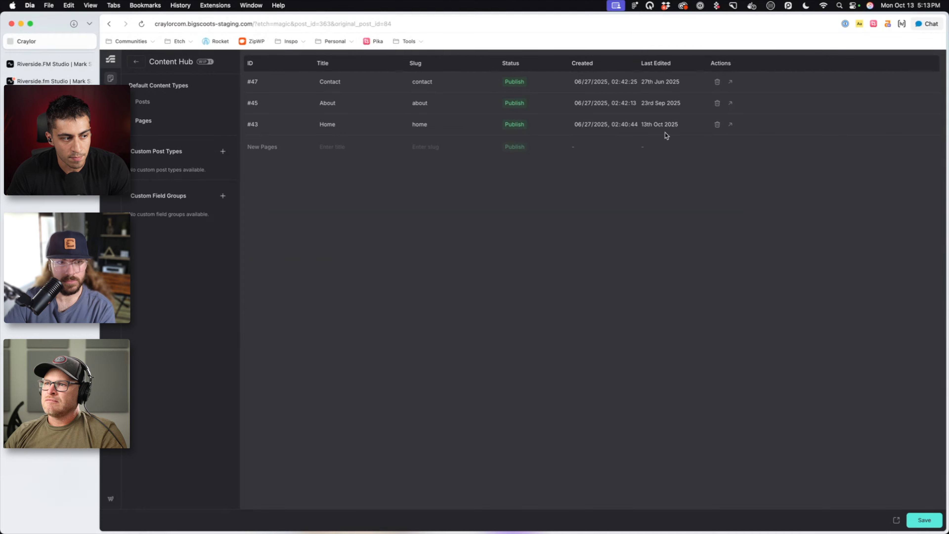
{"action": "left_click", "coordinate": [729, 129]}
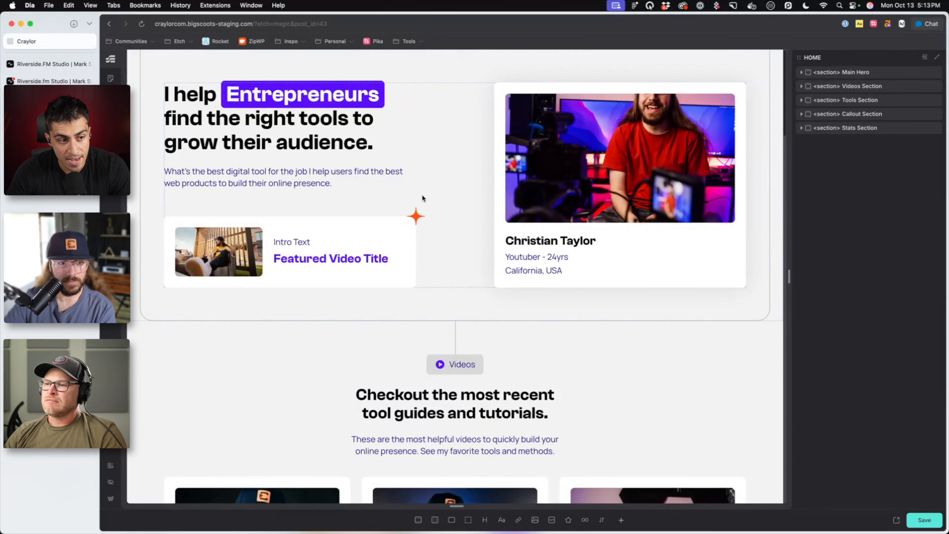
{"action": "scroll", "coordinate": [424, 200], "scroll_direction": "down", "scroll_amount": 6}
{"action": "scroll", "coordinate": [424, 201], "scroll_direction": "down", "scroll_amount": 10}
{"action": "left_click", "coordinate": [355, 185]}
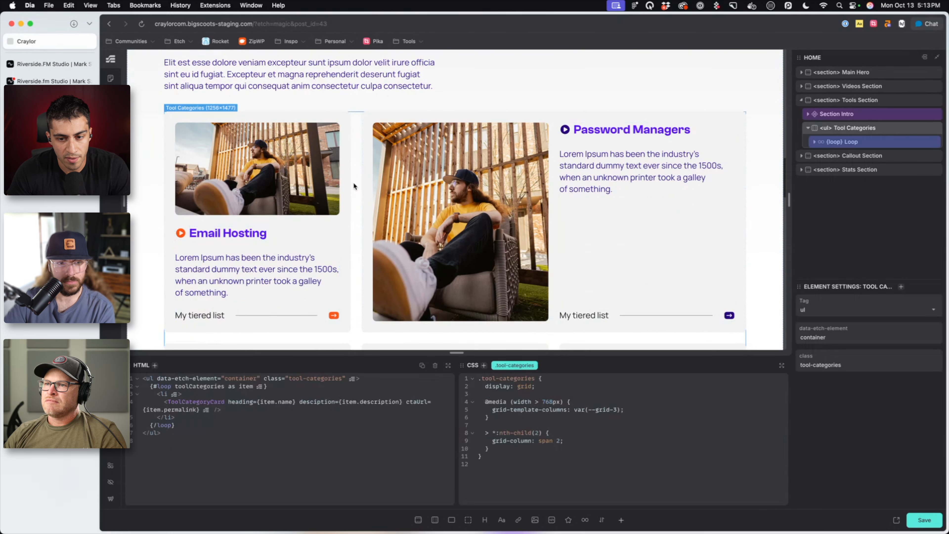
{"action": "left_click", "coordinate": [260, 154]}
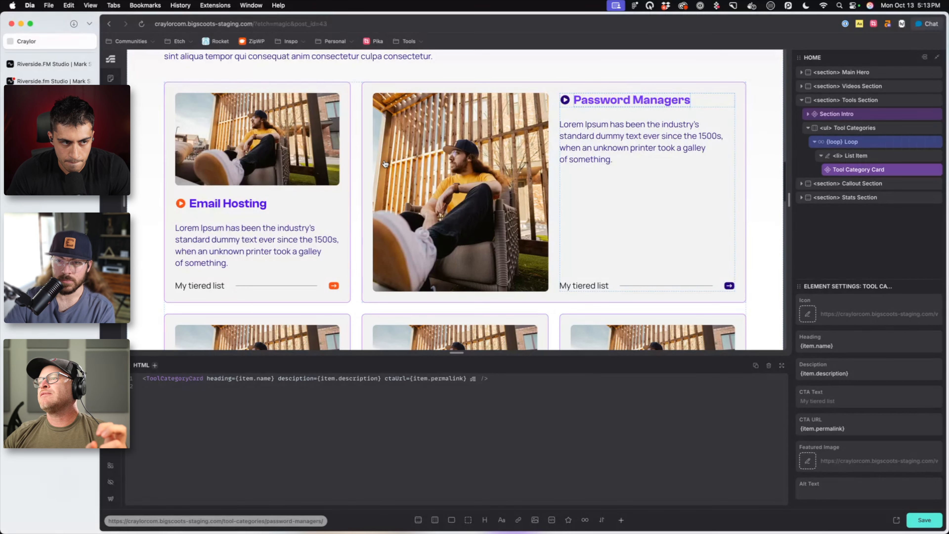
Switch to Figma and inspect the homepage's VPN Software card and the Tool Archive's first Email Hosting card
{"action": "mouse_move", "coordinate": [322, 529]}
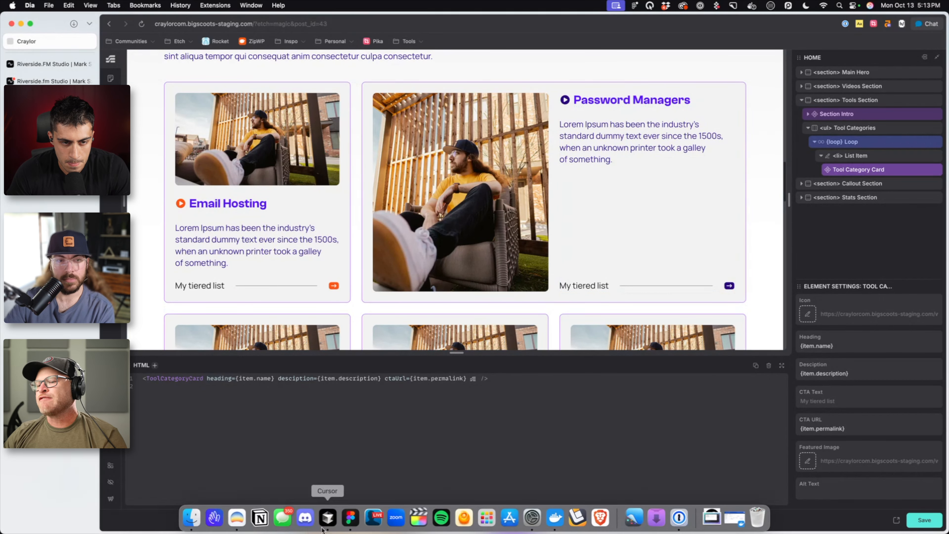
{"action": "left_click", "coordinate": [351, 518]}
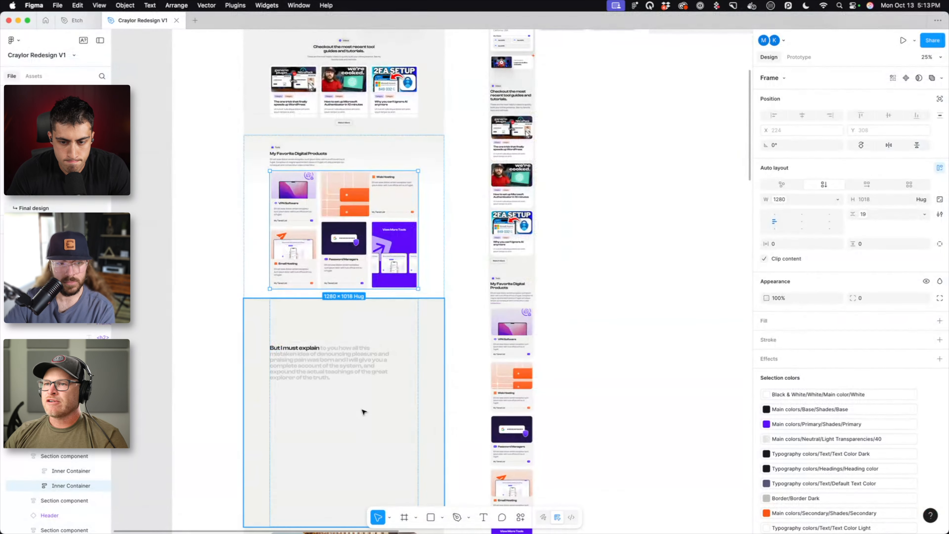
{"action": "double_click", "coordinate": [301, 216]}
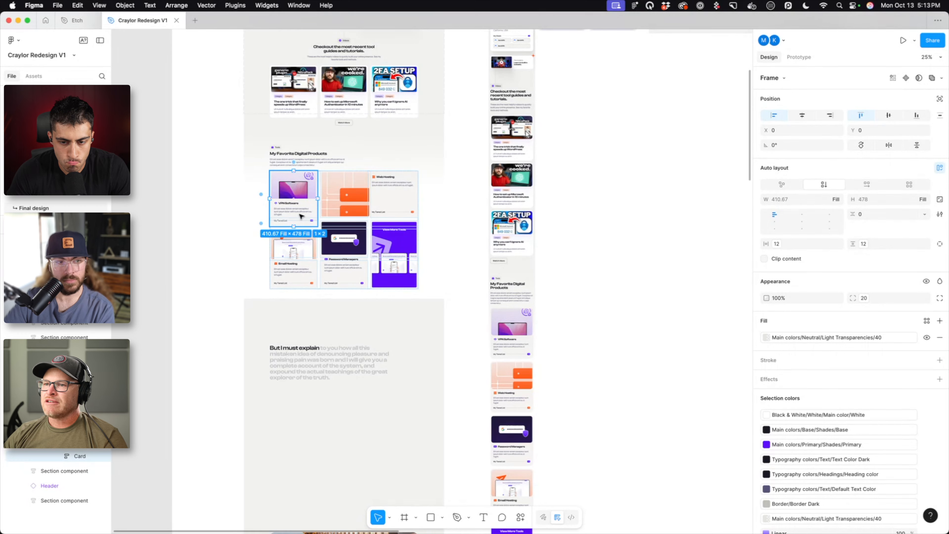
{"action": "scroll", "coordinate": [301, 216], "scroll_direction": "down", "scroll_amount": 20}
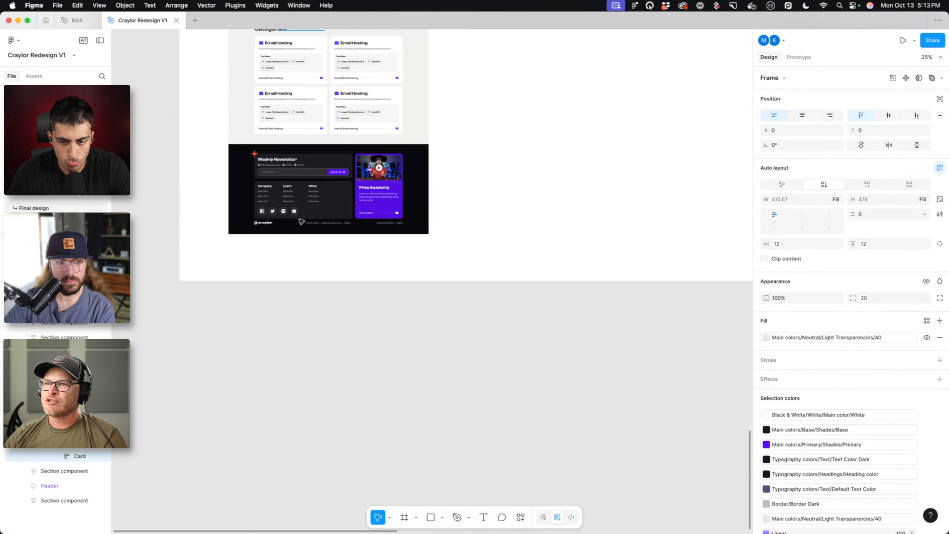
{"action": "scroll", "coordinate": [301, 222], "scroll_direction": "up", "scroll_amount": 4}
{"action": "double_click", "coordinate": [297, 185]}
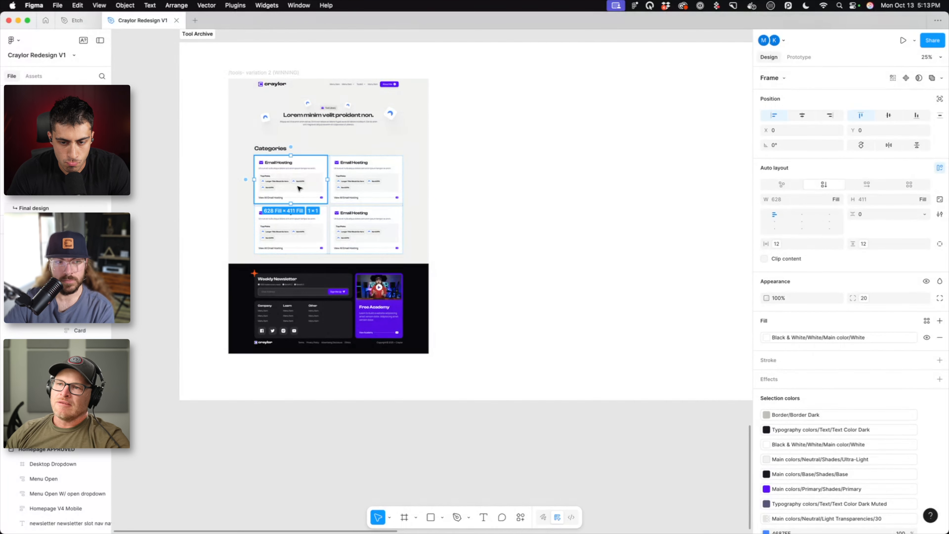
{"action": "key", "text": "super+plus"}
{"action": "scroll", "coordinate": [241, 162], "scroll_direction": "left", "scroll_amount": 5}
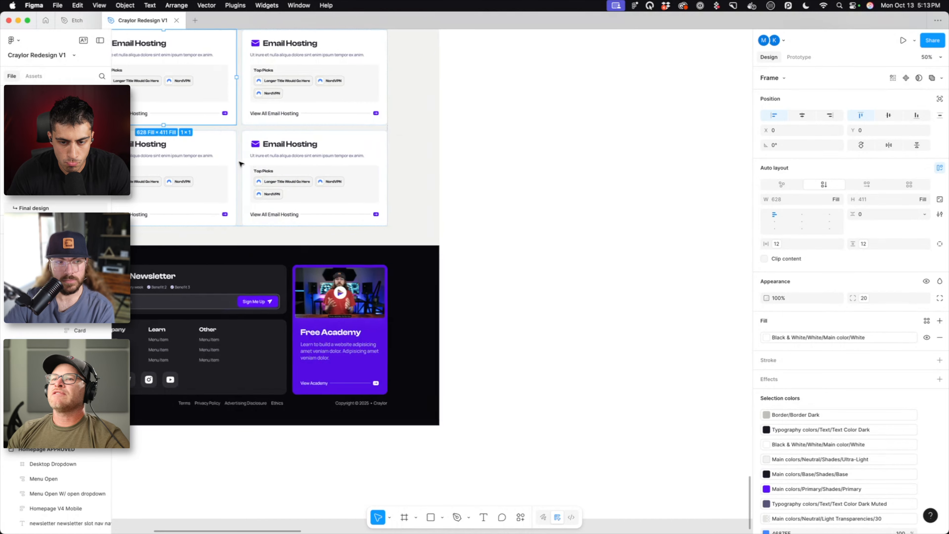
{"action": "scroll", "coordinate": [240, 163], "scroll_direction": "up", "scroll_amount": 3}
{"action": "scroll", "coordinate": [241, 164], "scroll_direction": "left", "scroll_amount": 2}
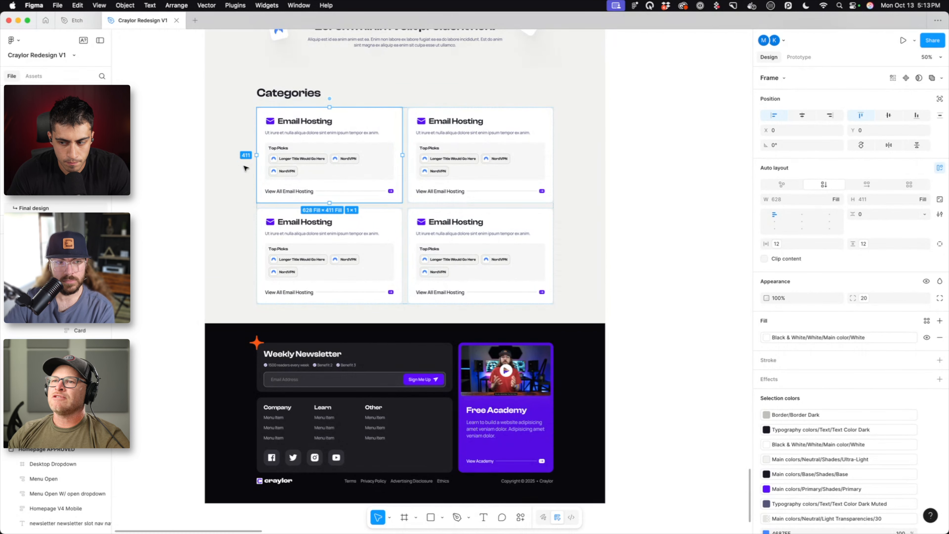
Compare the homepage's My Favorite Digital Products card layouts with the Tool Archive's Categories cards
{"action": "scroll", "coordinate": [245, 168], "scroll_direction": "up", "scroll_amount": 20}
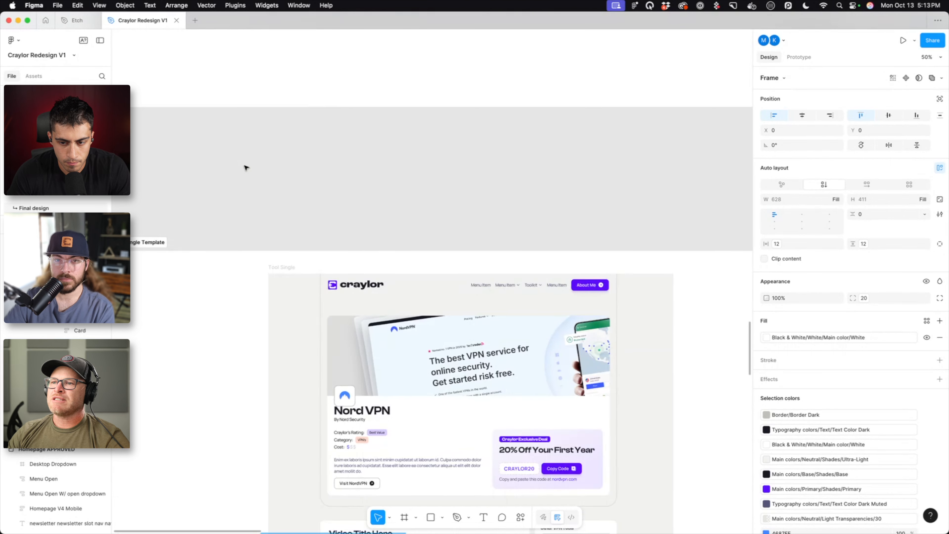
{"action": "scroll", "coordinate": [245, 168], "scroll_direction": "up", "scroll_amount": 15}
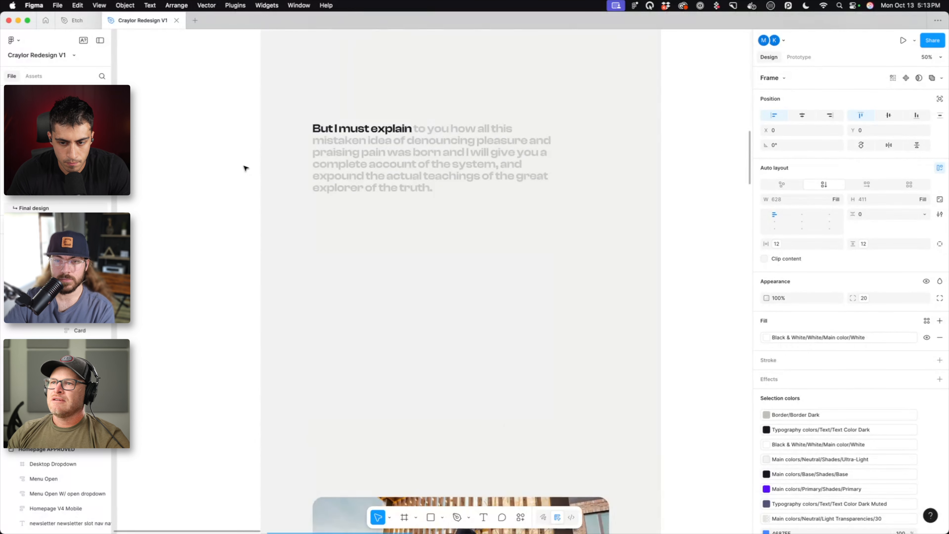
{"action": "scroll", "coordinate": [246, 168], "scroll_direction": "up", "scroll_amount": 14}
{"action": "scroll", "coordinate": [245, 168], "scroll_direction": "down", "scroll_amount": 4}
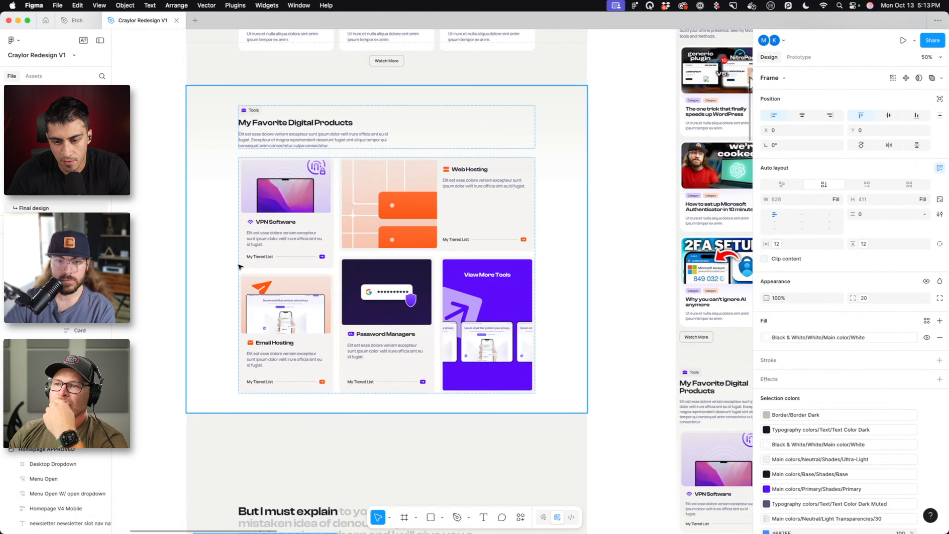
{"action": "scroll", "coordinate": [240, 267], "scroll_direction": "down", "scroll_amount": 20}
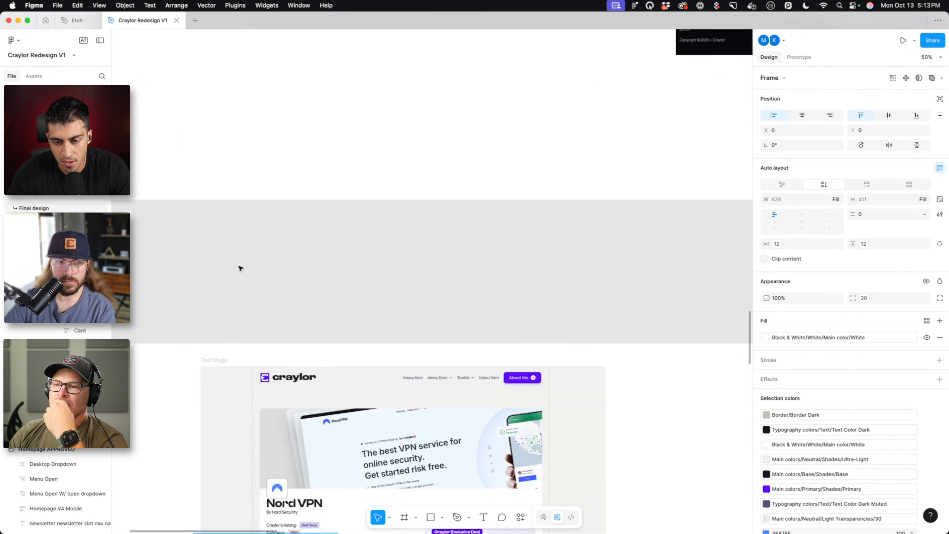
{"action": "scroll", "coordinate": [239, 268], "scroll_direction": "down", "scroll_amount": 20}
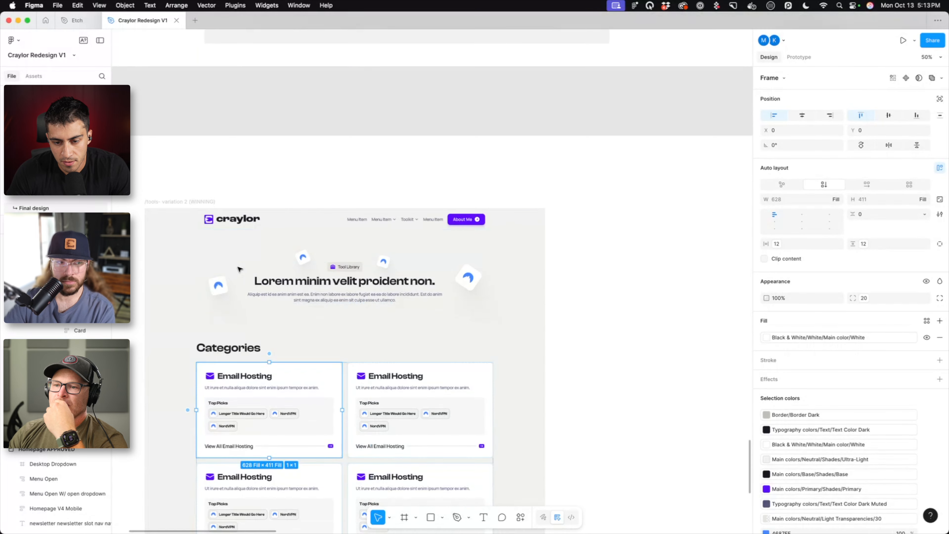
{"action": "scroll", "coordinate": [240, 269], "scroll_direction": "up", "scroll_amount": 1}
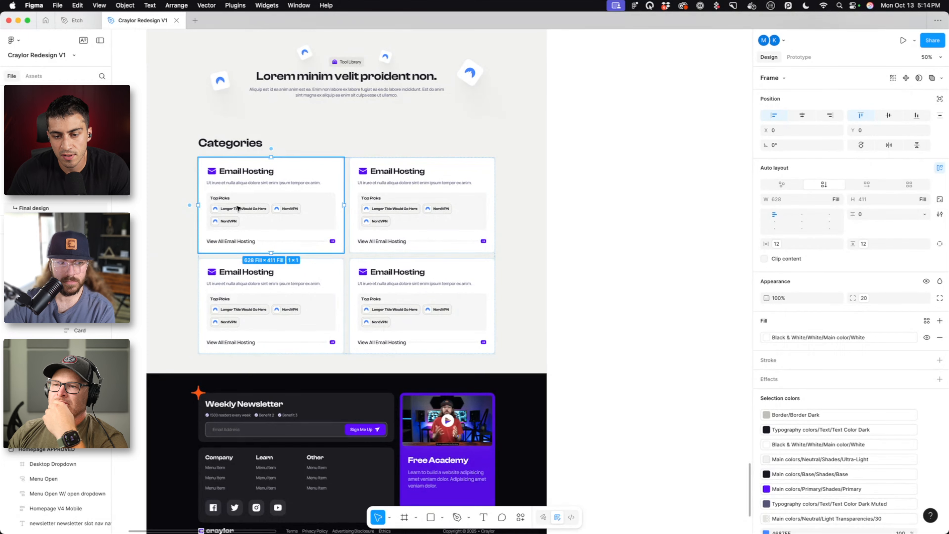
{"action": "scroll", "coordinate": [238, 208], "scroll_direction": "up", "scroll_amount": 20}
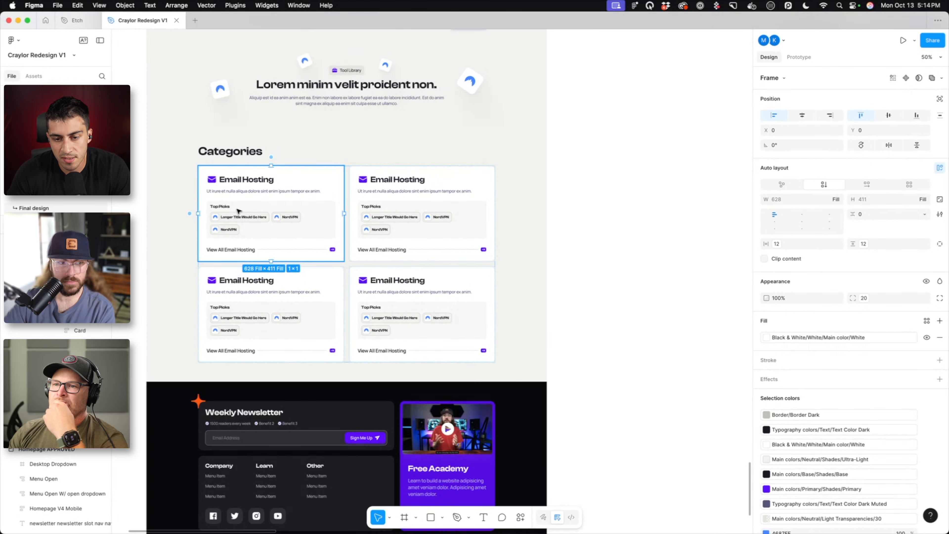
{"action": "scroll", "coordinate": [238, 212], "scroll_direction": "up", "scroll_amount": 20}
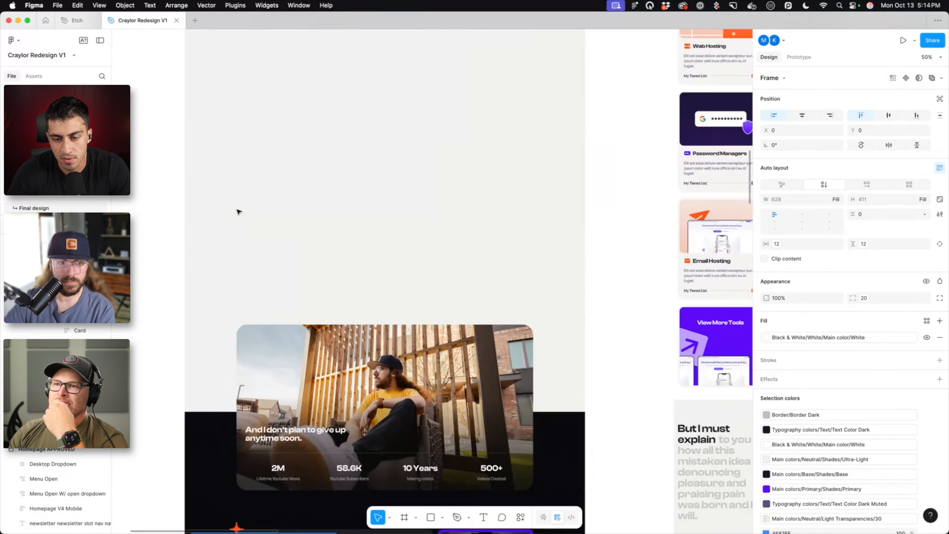
{"action": "scroll", "coordinate": [238, 211], "scroll_direction": "down", "scroll_amount": 3}
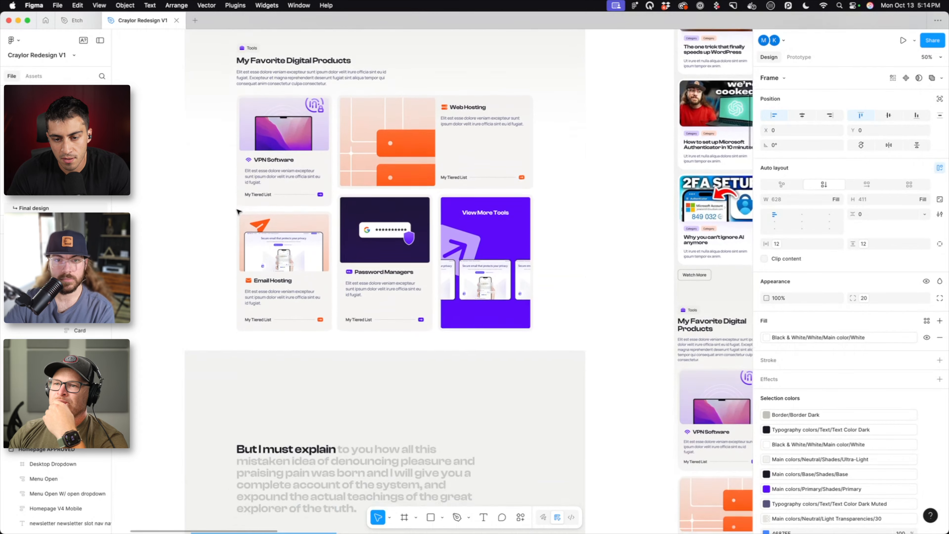
{"action": "scroll", "coordinate": [237, 212], "scroll_direction": "up", "scroll_amount": 5}
{"action": "scroll", "coordinate": [238, 211], "scroll_direction": "down", "scroll_amount": 2}
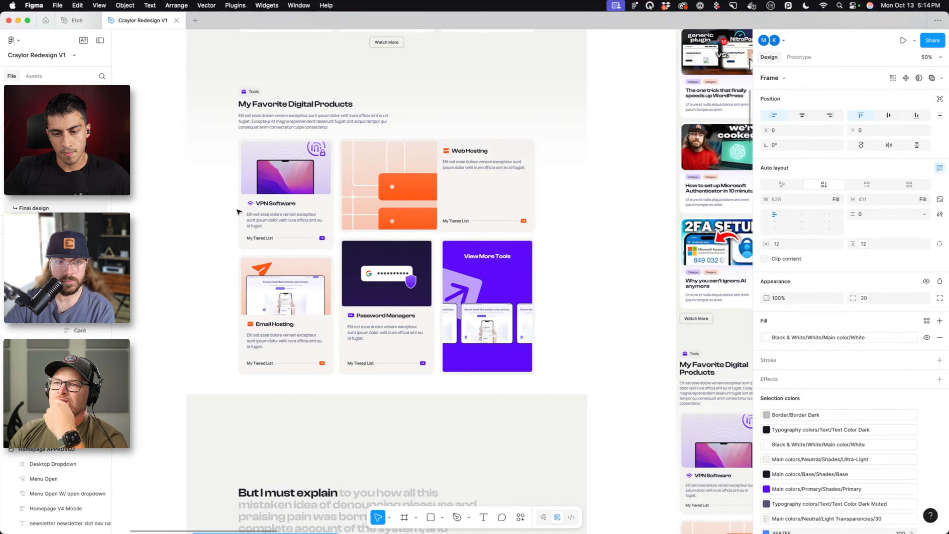
{"action": "scroll", "coordinate": [275, 168], "scroll_direction": "left", "scroll_amount": 2}
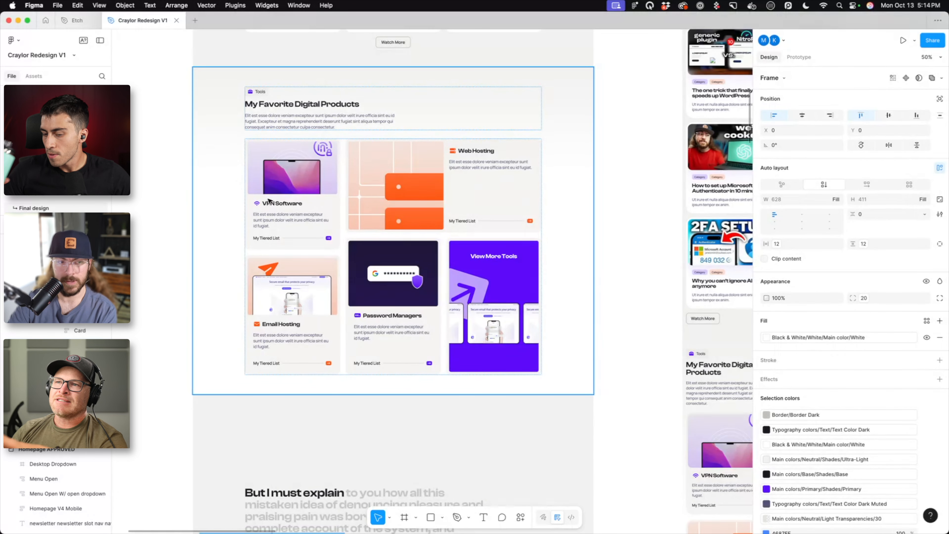
Try deleting the image frame from the VPN Software card in My Favorite Digital Products, and undo the deletion
{"action": "scroll", "coordinate": [294, 159], "scroll_direction": "up", "scroll_amount": 1}
{"action": "double_click", "coordinate": [293, 159]}
{"action": "double_click", "coordinate": [294, 159]}
{"action": "double_click", "coordinate": [293, 159]}
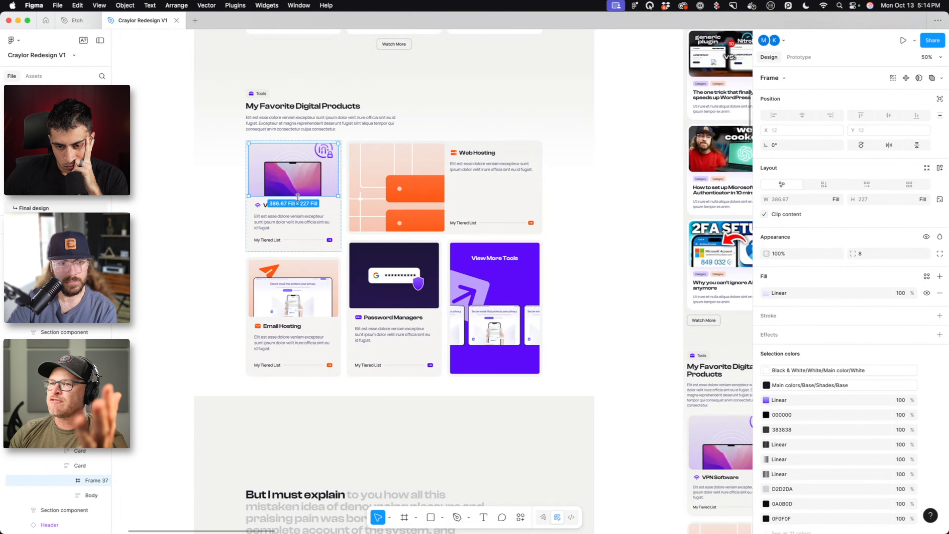
{"action": "key", "text": "Delete"}
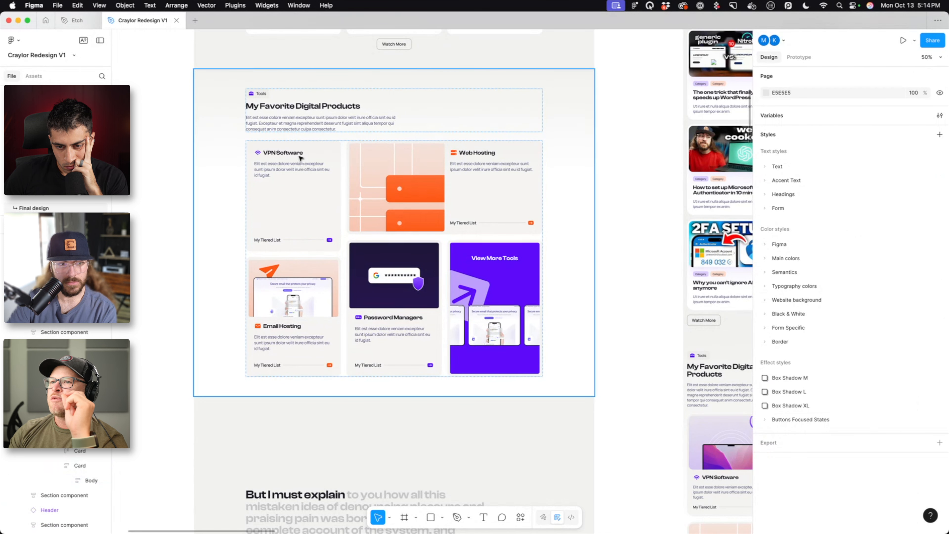
{"action": "double_click", "coordinate": [266, 191]}
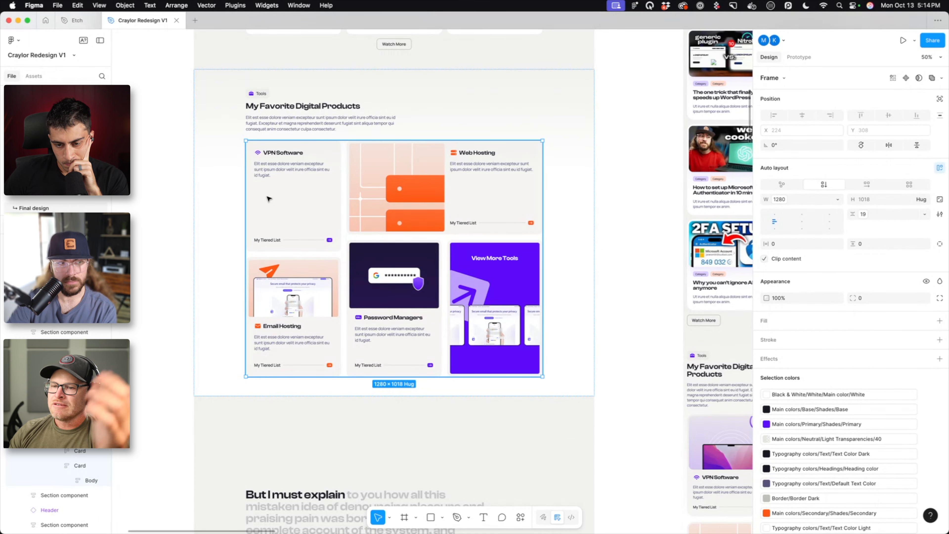
{"action": "key", "text": "shift+Return"}
{"action": "key", "text": "super+z"}
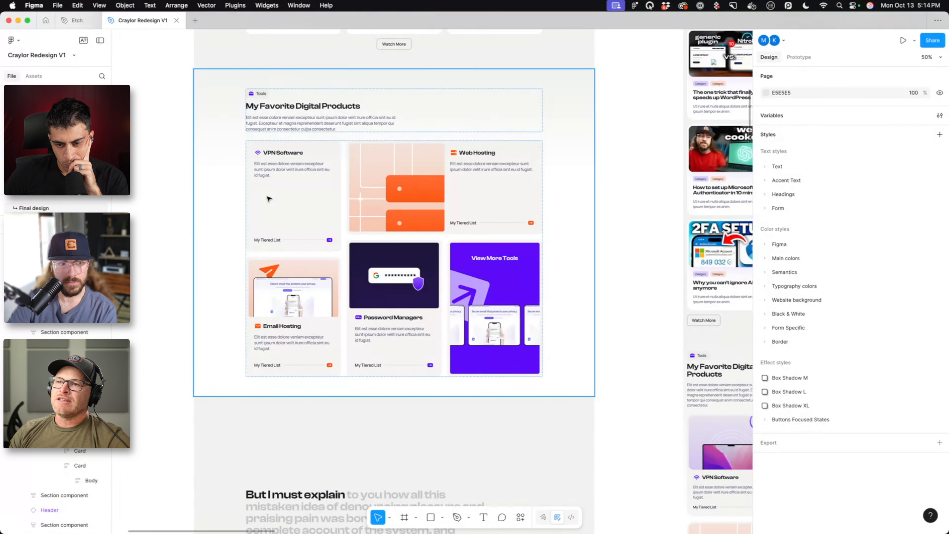
{"action": "key", "text": "super+z"}
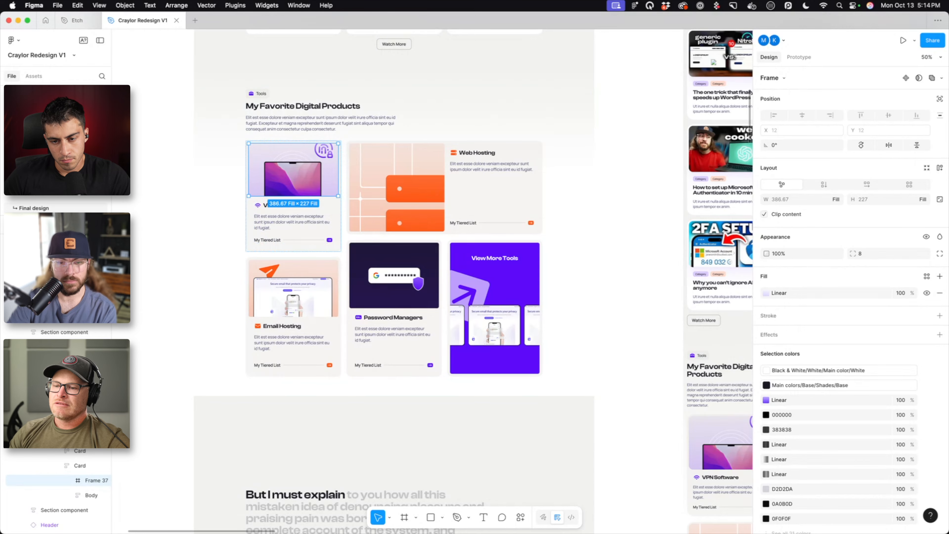
Return to the Etch builder and open the Tools Archive template at its Categories section
{"action": "left_click", "coordinate": [237, 517]}
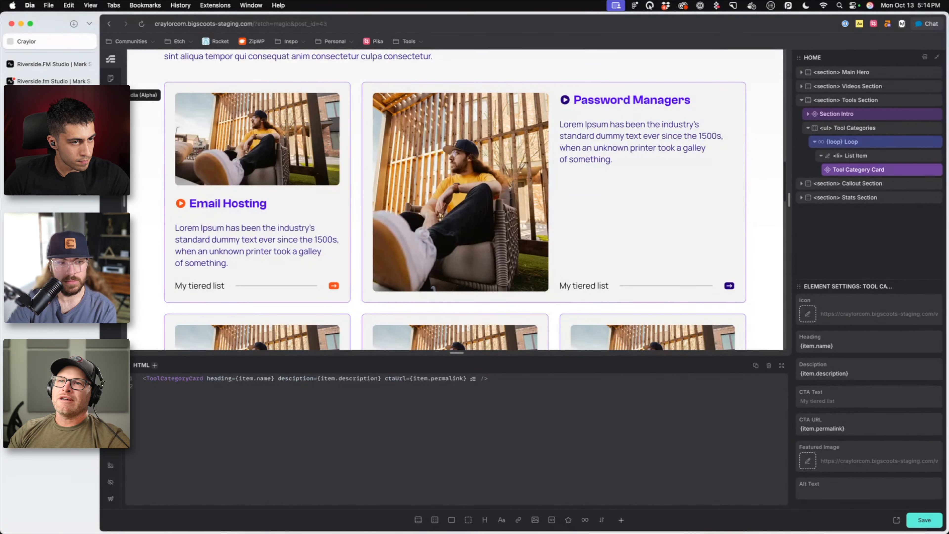
{"action": "left_click", "coordinate": [110, 112]}
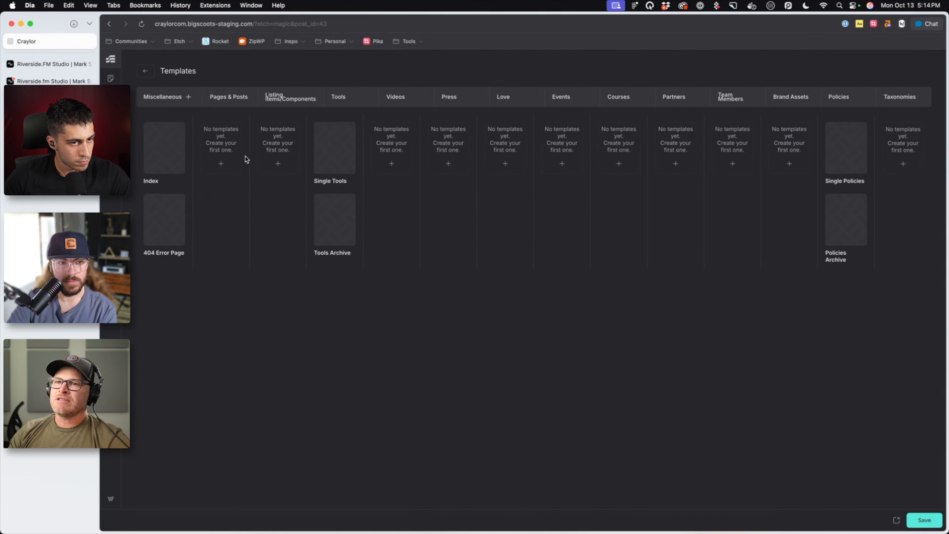
{"action": "mouse_move", "coordinate": [314, 241]}
{"action": "left_click", "coordinate": [335, 212]}
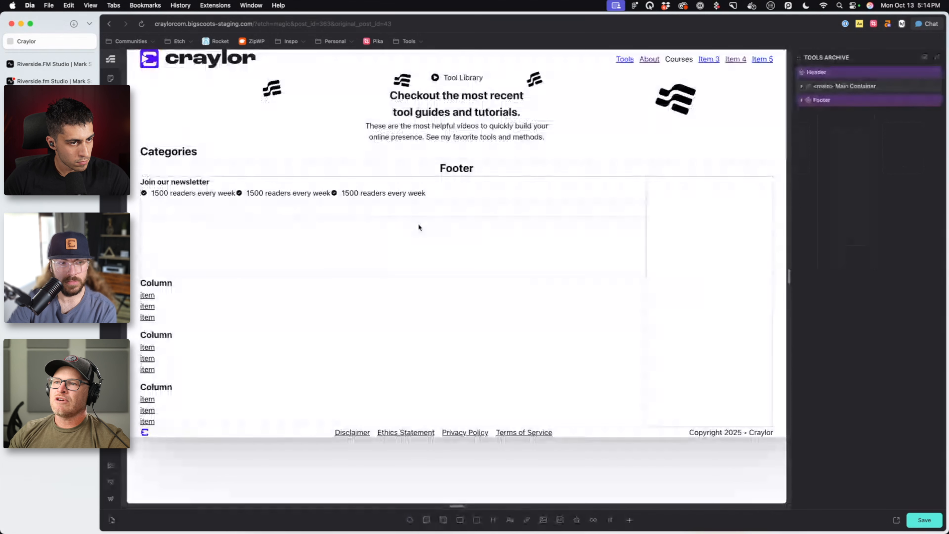
{"action": "scroll", "coordinate": [459, 239], "scroll_direction": "down", "scroll_amount": 5}
{"action": "scroll", "coordinate": [229, 250], "scroll_direction": "up", "scroll_amount": 3}
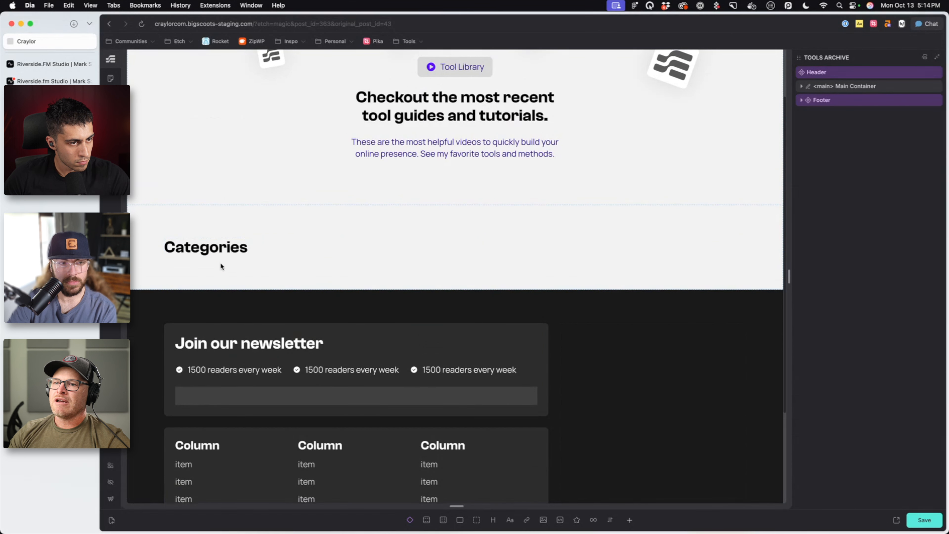
Add an empty container after the Categories heading's container, and rename the heading's container Intro
{"action": "left_click", "coordinate": [261, 280]}
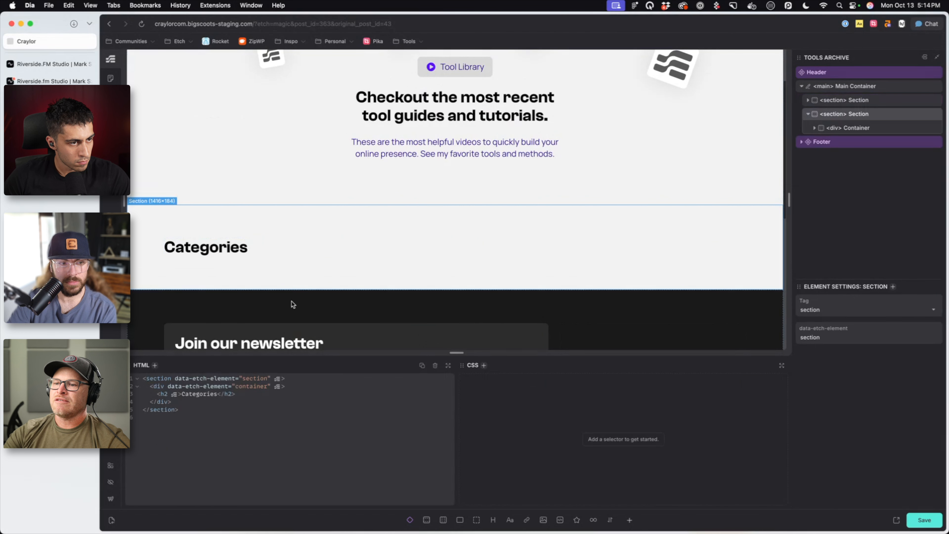
{"action": "left_click", "coordinate": [447, 522]}
{"action": "left_click", "coordinate": [860, 145]}
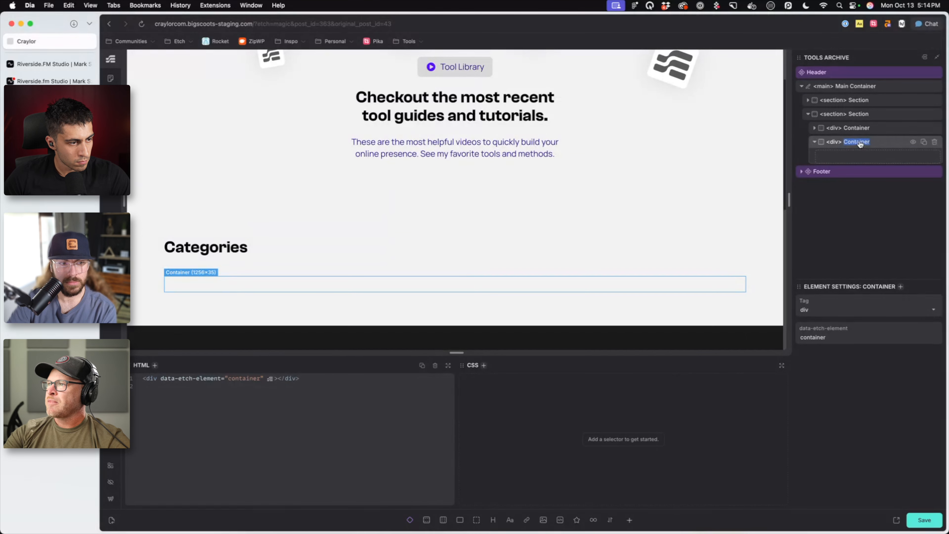
{"action": "left_click", "coordinate": [859, 128]}
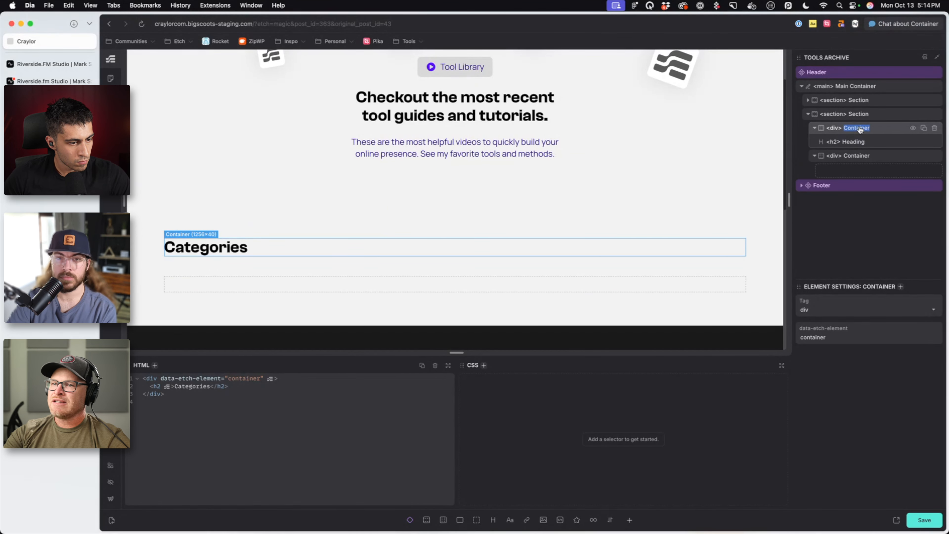
{"action": "type", "text": "Intro"}
{"action": "key", "text": "Return"}
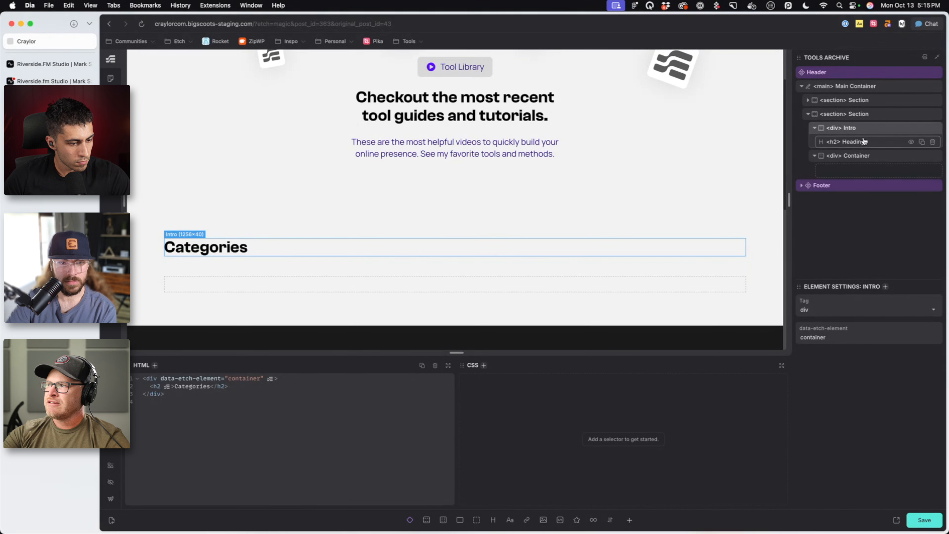
Insert a Section Intro component into the Categories section and place it first, above the Intro container
{"action": "left_click", "coordinate": [863, 114]}
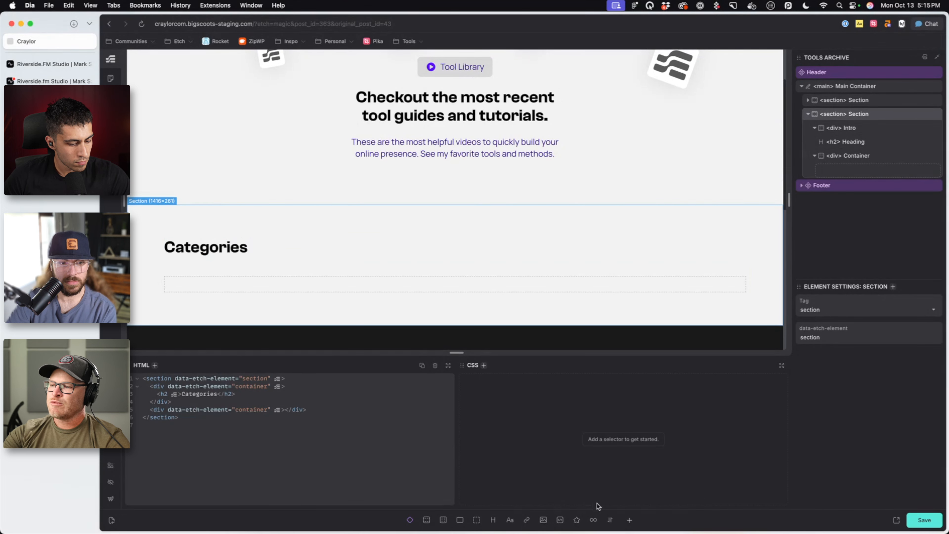
{"action": "left_click", "coordinate": [629, 519]}
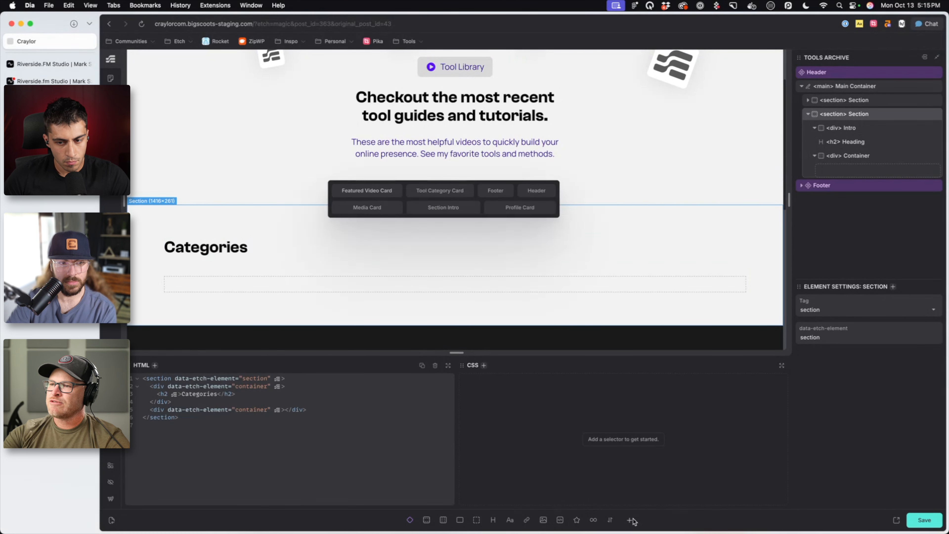
{"action": "left_click", "coordinate": [443, 207]}
{"action": "left_click_drag", "start_coordinate": [824, 186], "coordinate": [868, 127]}
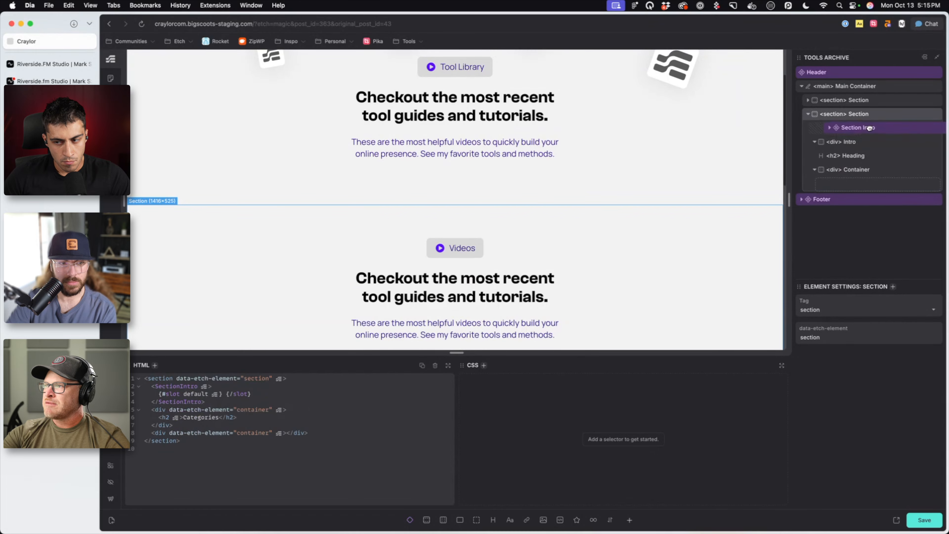
{"action": "left_click", "coordinate": [869, 128]}
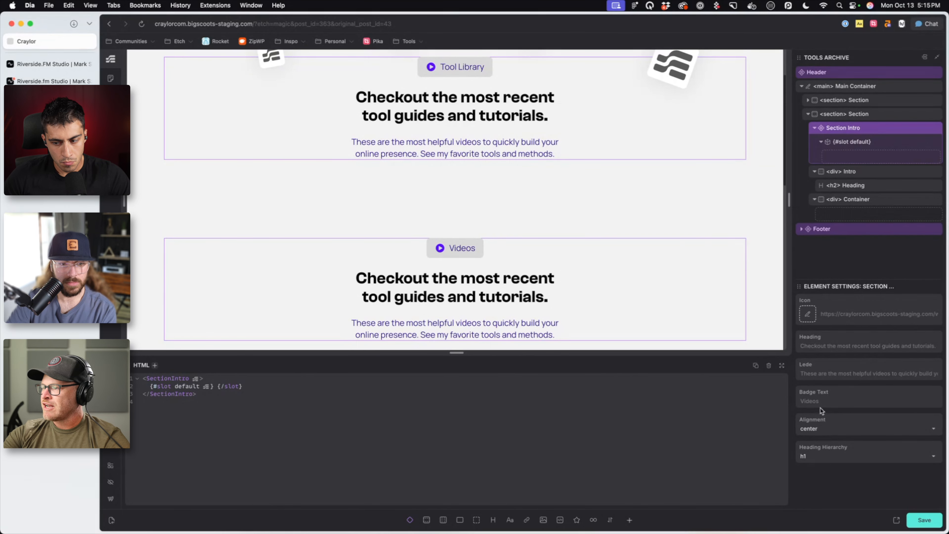
{"action": "scroll", "coordinate": [467, 247], "scroll_direction": "down", "scroll_amount": 2}
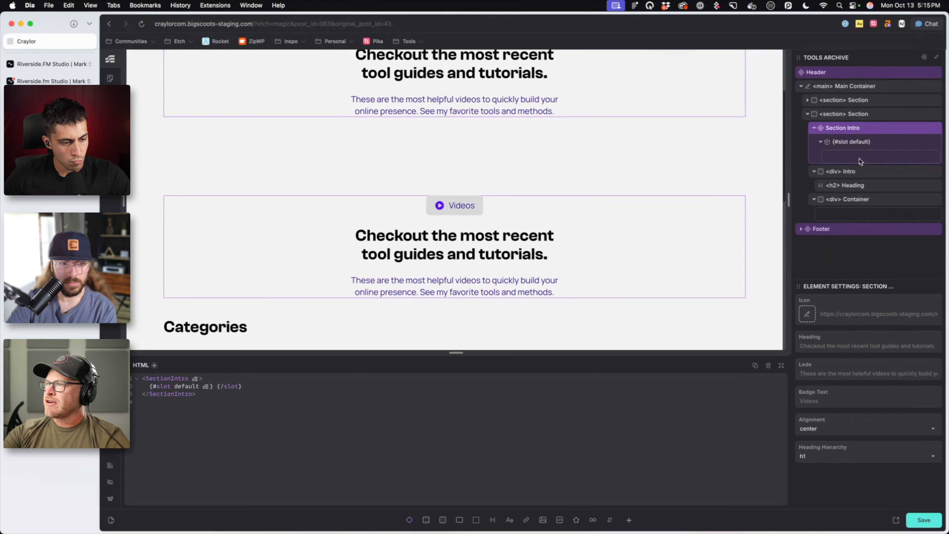
Delete the Intro container with the Categories heading, and rename the remaining empty container Categories List
{"action": "mouse_move", "coordinate": [926, 131]}
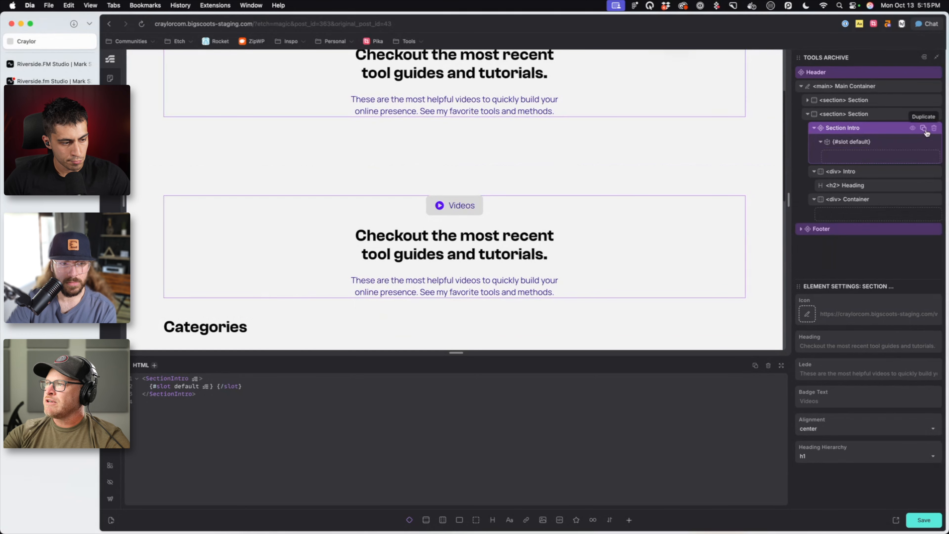
{"action": "left_click", "coordinate": [474, 326]}
{"action": "scroll", "coordinate": [504, 288], "scroll_direction": "down", "scroll_amount": 1}
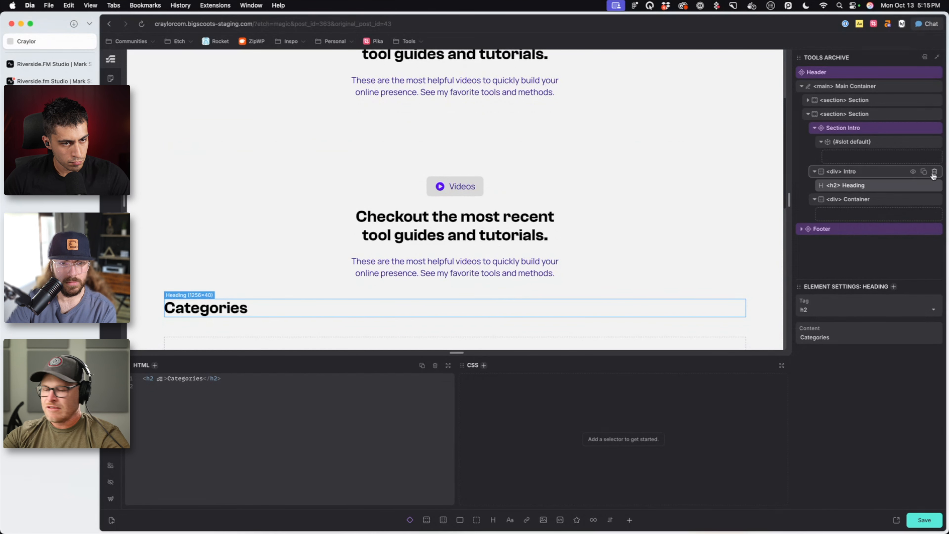
{"action": "left_click", "coordinate": [934, 172]}
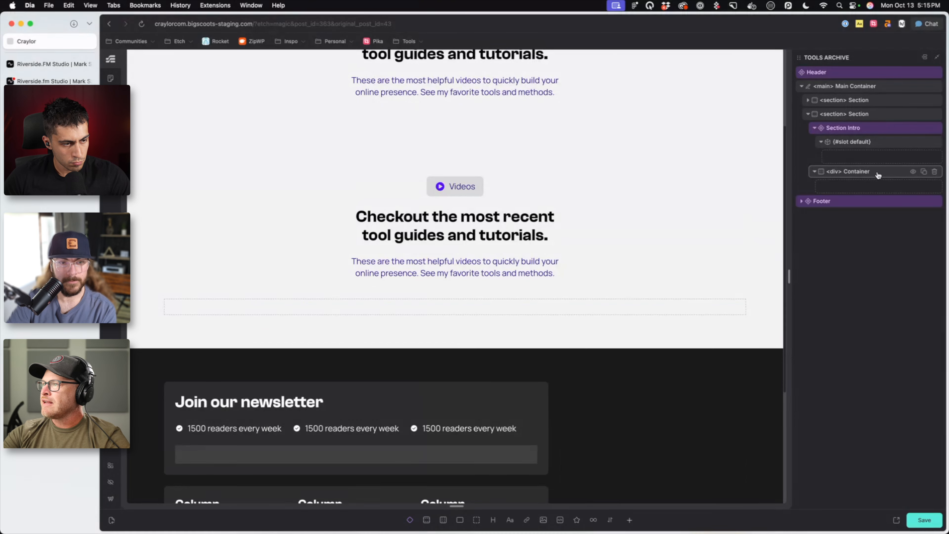
{"action": "double_click", "coordinate": [858, 172]}
{"action": "type", "text": "Categories List"}
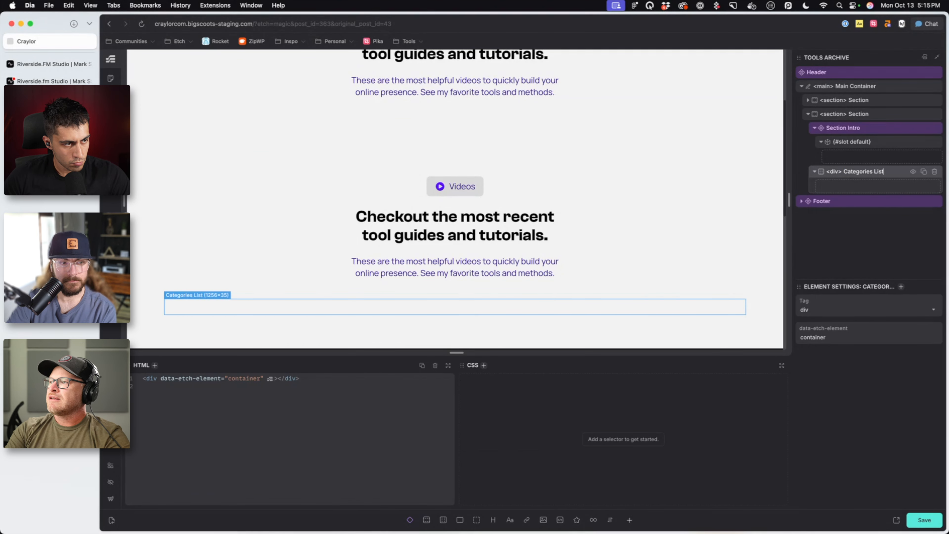
{"action": "key", "text": "Return"}
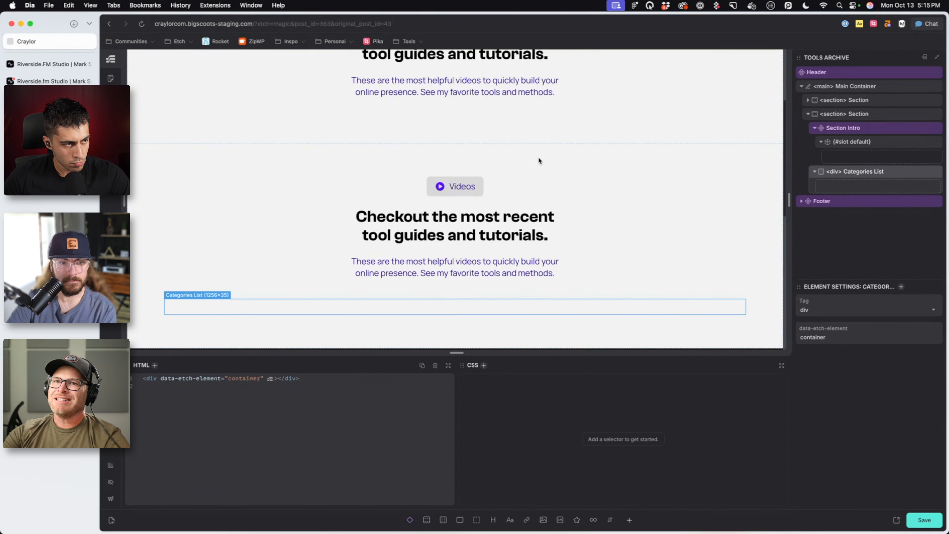
Insert a Tool Category Card component inside the Categories List container and select the card
{"action": "scroll", "coordinate": [453, 272], "scroll_direction": "down", "scroll_amount": 3}
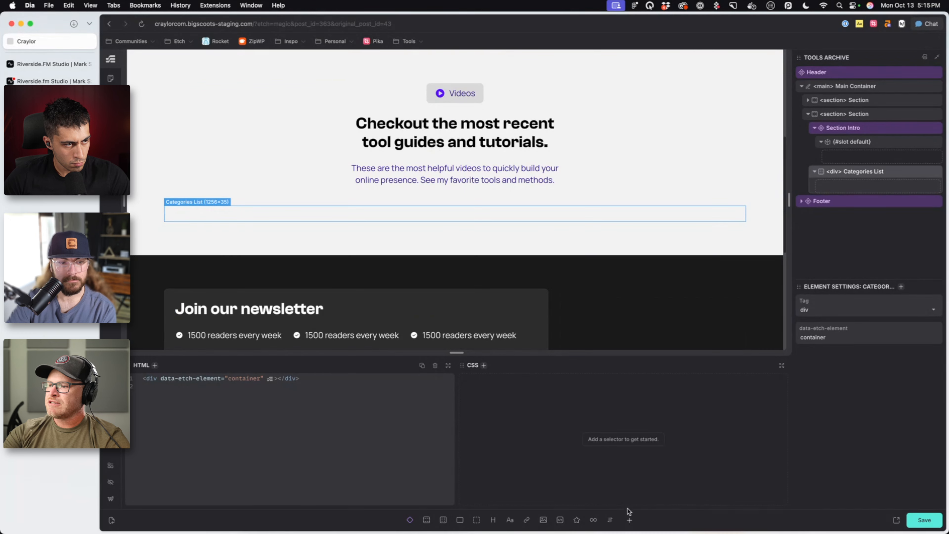
{"action": "left_click", "coordinate": [629, 520]}
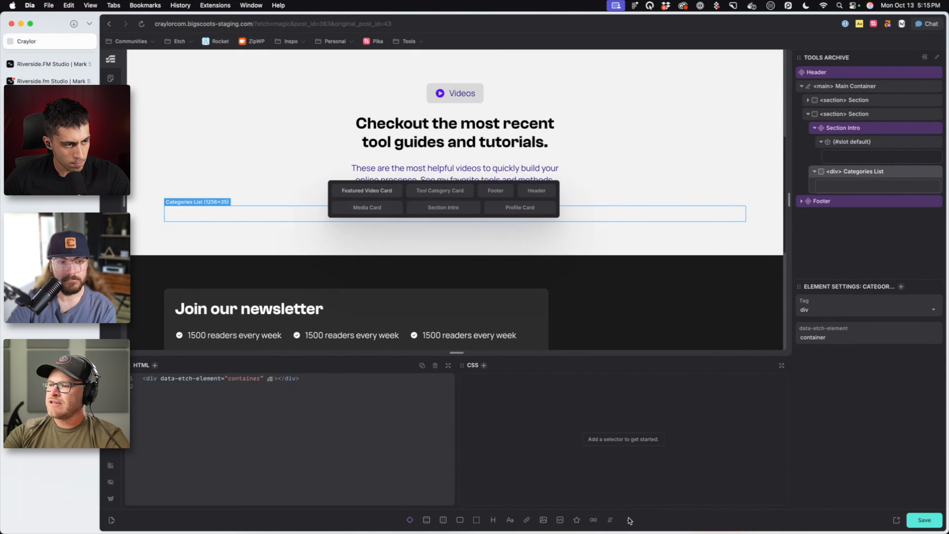
{"action": "left_click", "coordinate": [436, 190]}
{"action": "scroll", "coordinate": [474, 203], "scroll_direction": "down", "scroll_amount": 3}
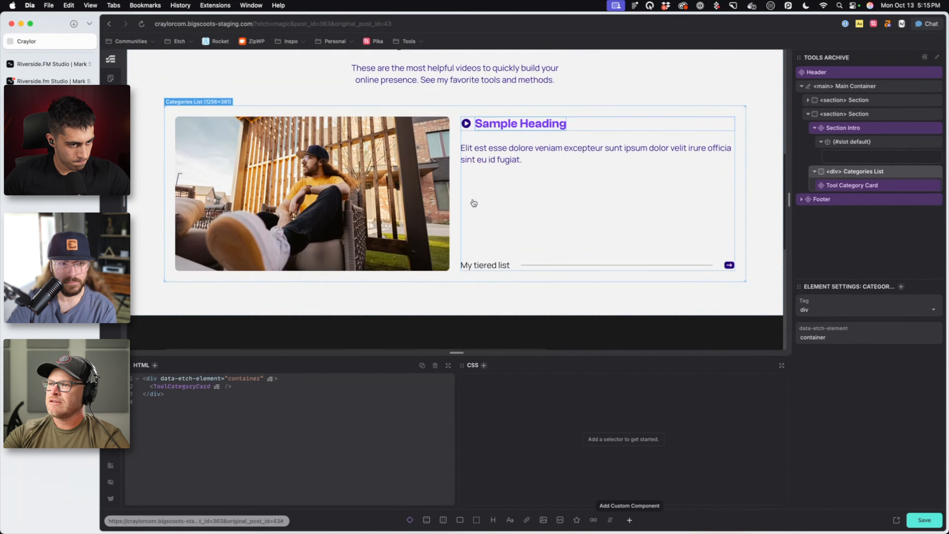
{"action": "left_click", "coordinate": [456, 188]}
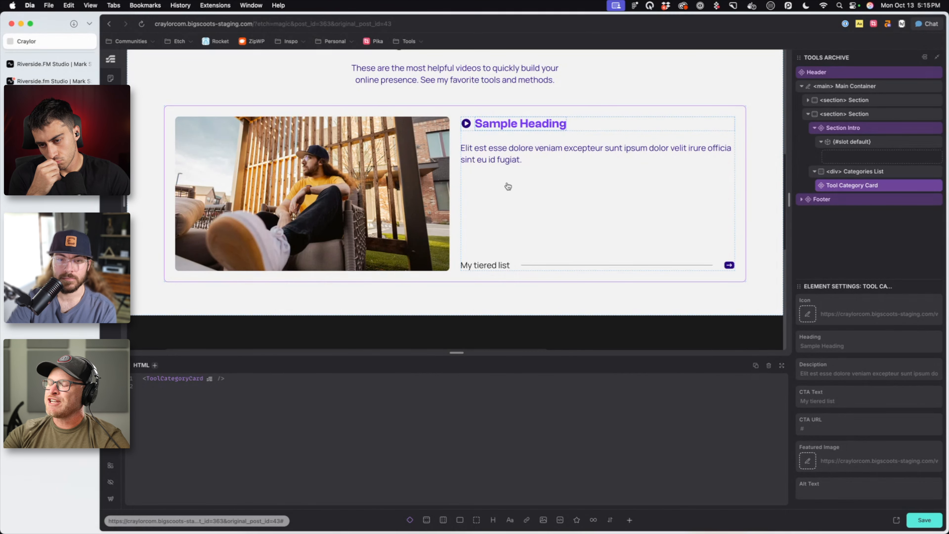
Open the Home page and check the class and grid CSS of its Tool Categories list
{"action": "left_click", "coordinate": [859, 172]}
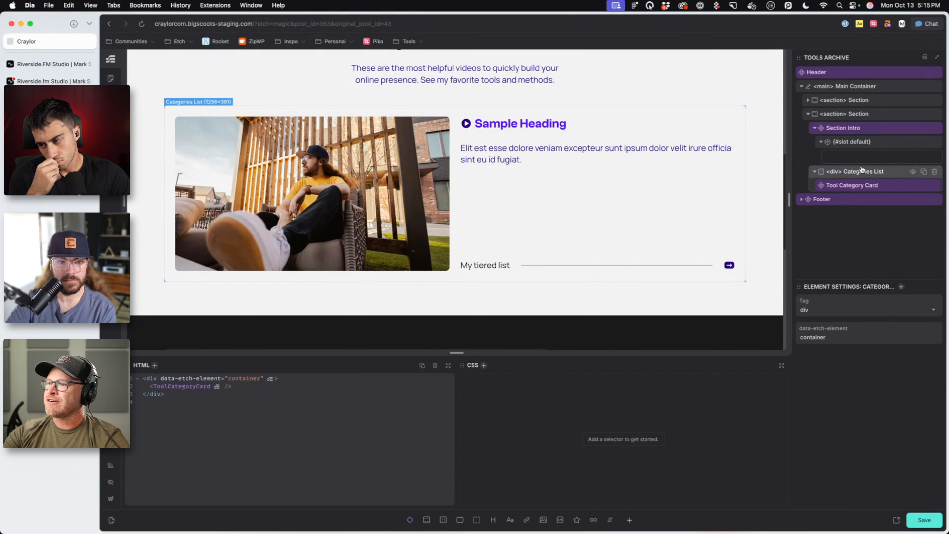
{"action": "key", "text": "super+k"}
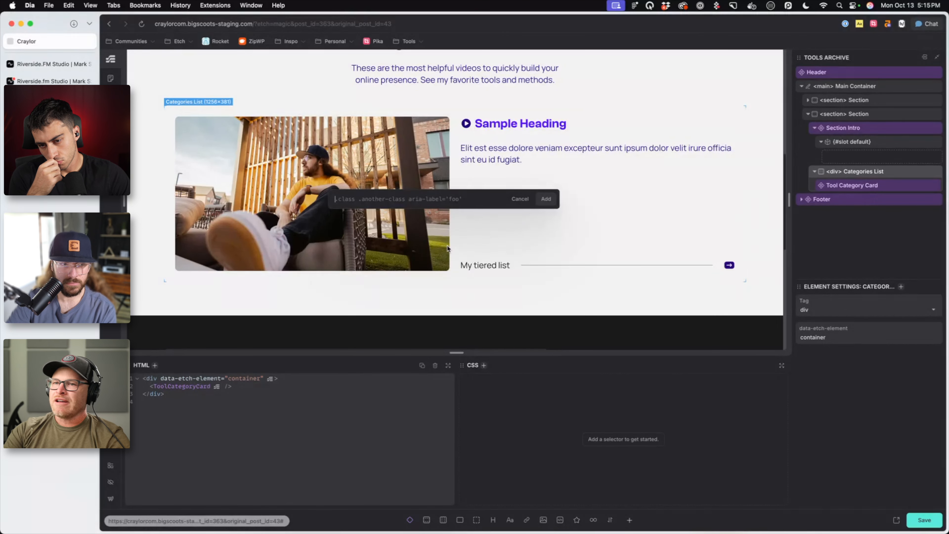
{"action": "key", "text": "Escape"}
{"action": "left_click", "coordinate": [111, 128]}
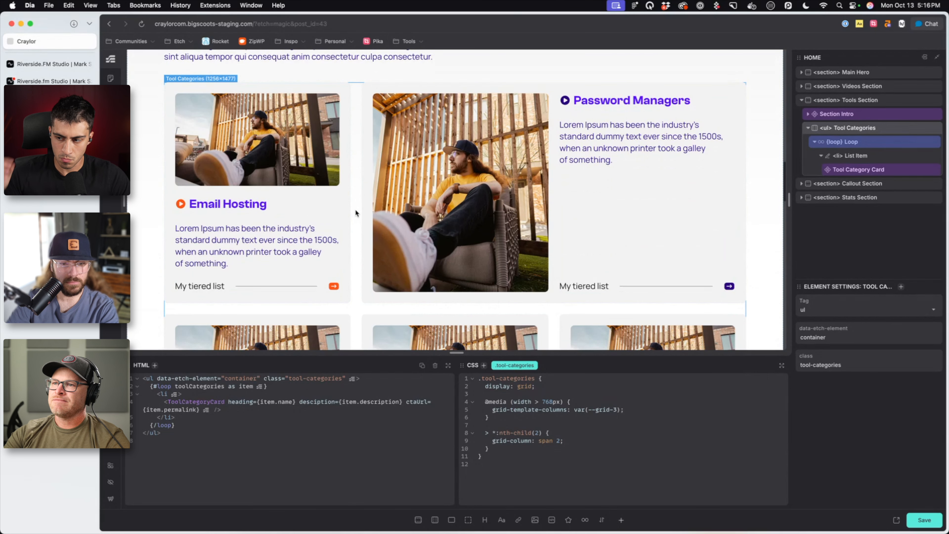
{"action": "scroll", "coordinate": [355, 212], "scroll_direction": "down", "scroll_amount": 2}
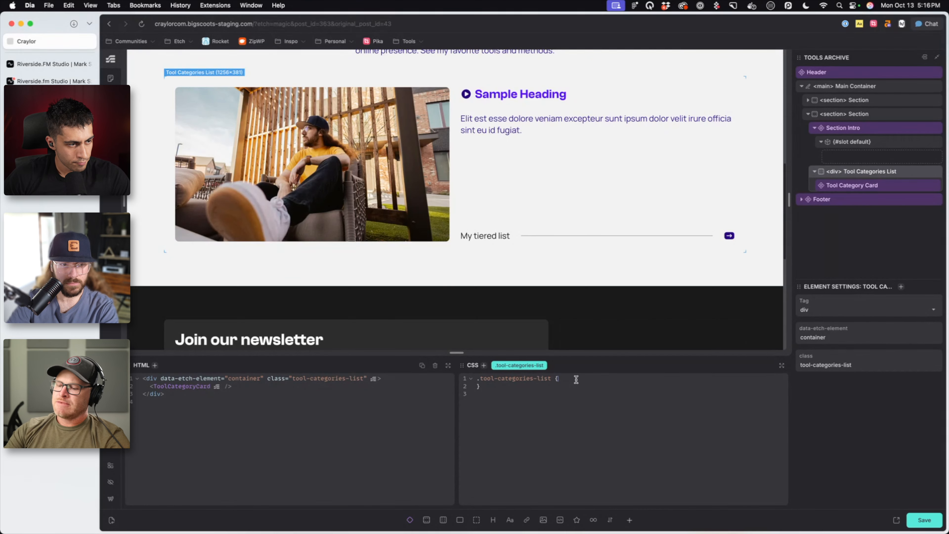
Set the tool-categories-list class to display: grid with grid-template-columns: var(--grid-2)
{"action": "type", "text": "display: grid;"}
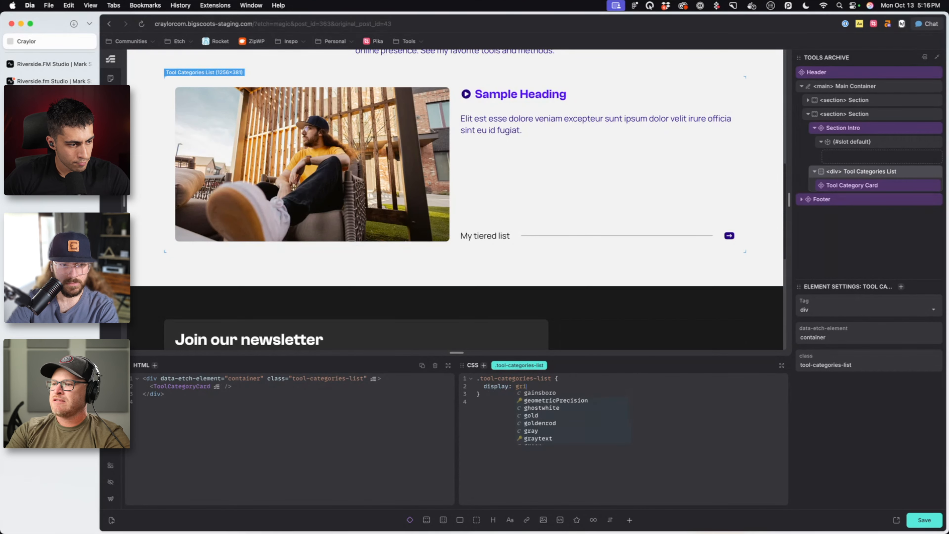
{"action": "key", "text": "Return"}
{"action": "key", "text": "Return"}
{"action": "type", "text": "g"}
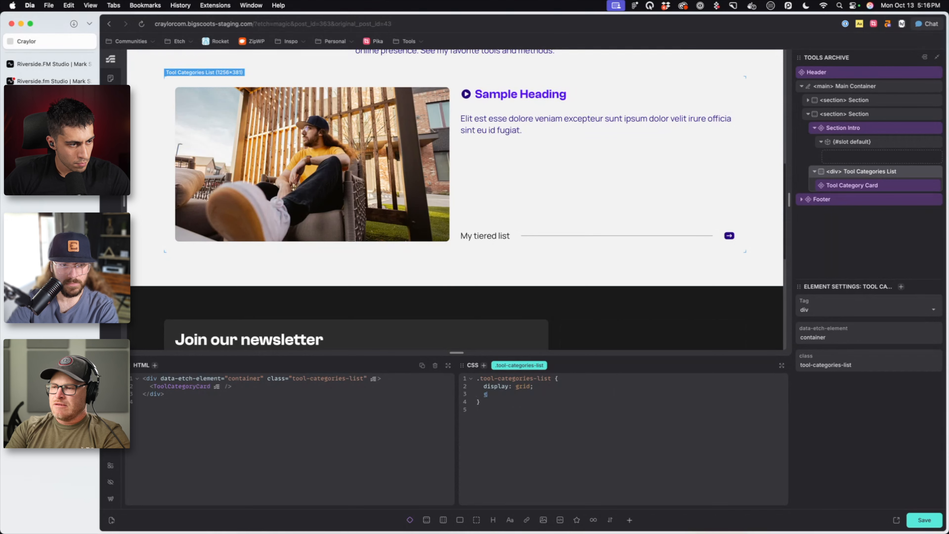
{"action": "type", "text": "rid-template-columns: -"}
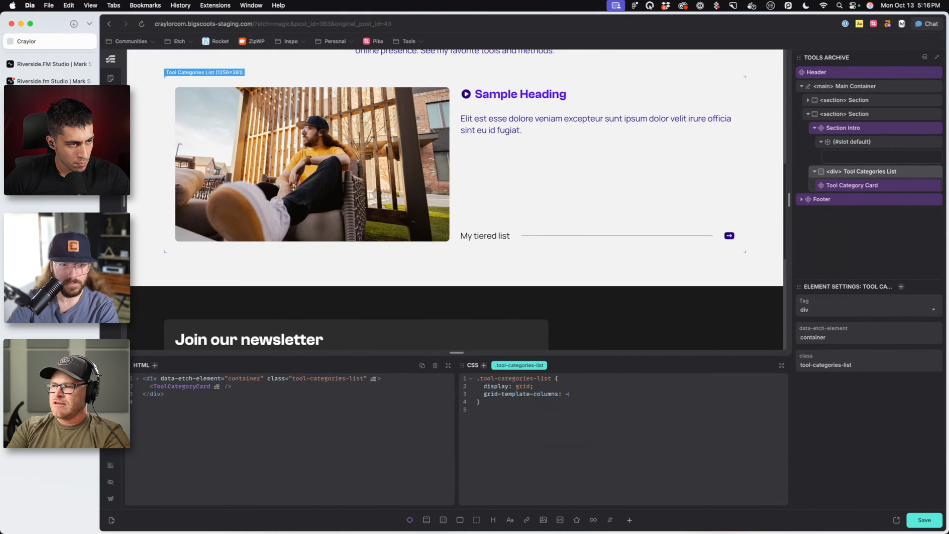
{"action": "type", "text": "s: var(--grid-"}
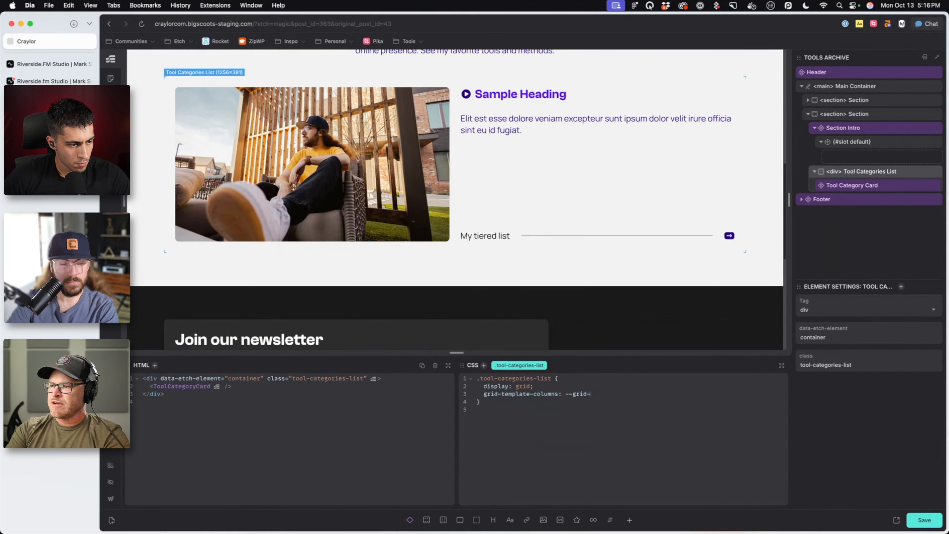
{"action": "type", "text": "2"}
{"action": "key", "text": "Return"}
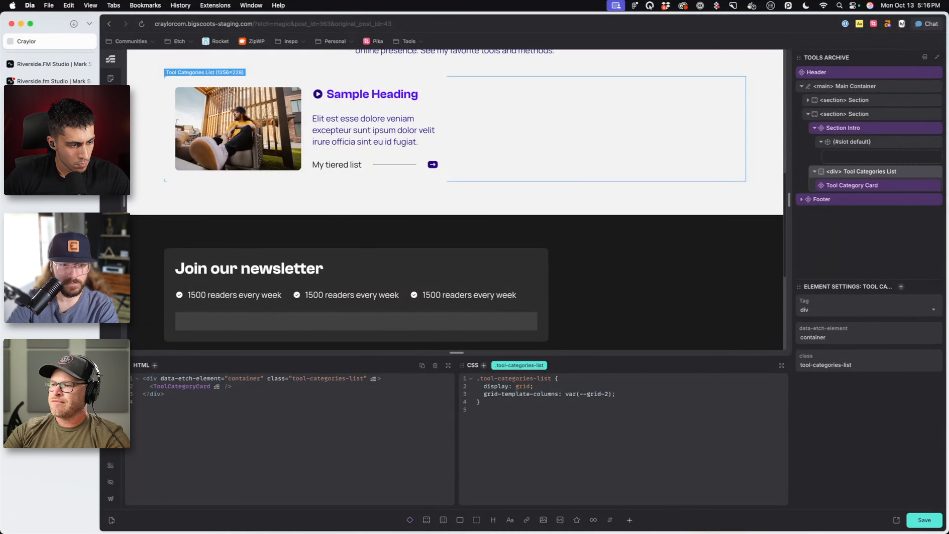
Give the tool-categories-list grid a gap of var(--grid-gap)
{"action": "key", "text": "Return"}
{"action": "type", "text": "gap: "}
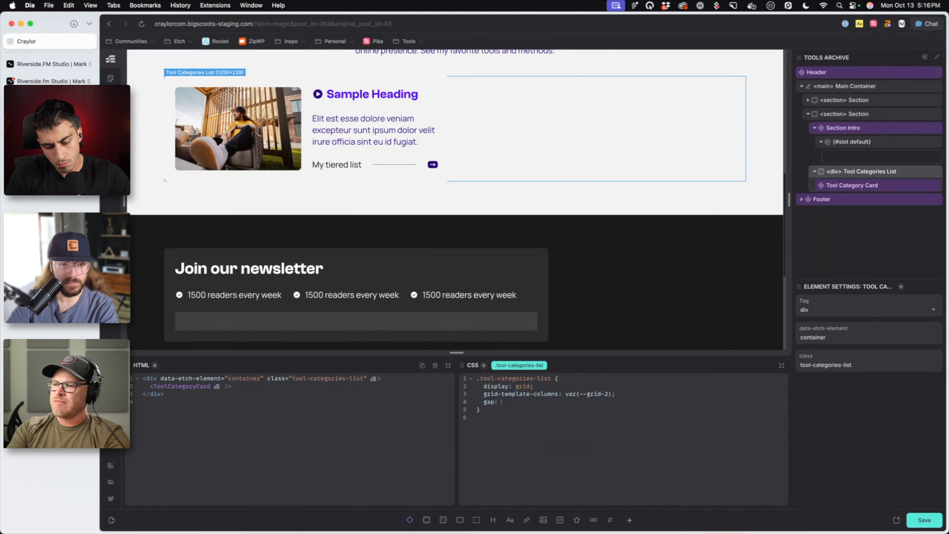
{"action": "type", "text": "var(--grid-gap"}
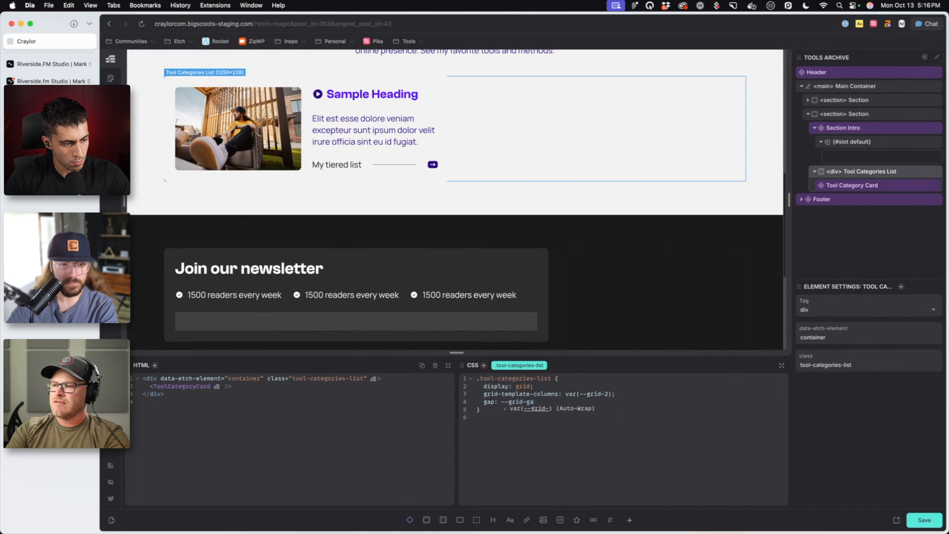
{"action": "key", "text": "Return"}
Switch to the Figma design and examine the cards in the tool library page's Categories section
{"action": "scroll", "coordinate": [474, 311], "scroll_direction": "up", "scroll_amount": 2}
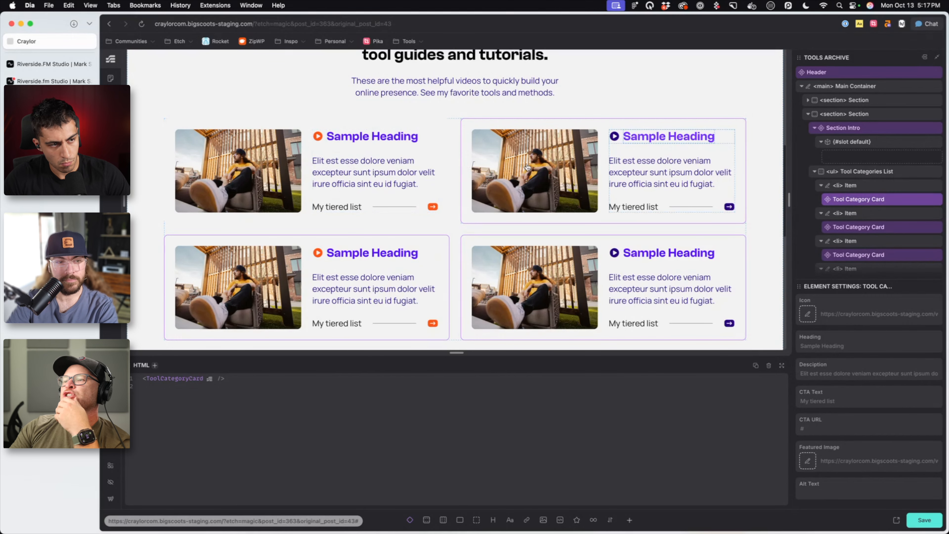
{"action": "left_click", "coordinate": [451, 160]}
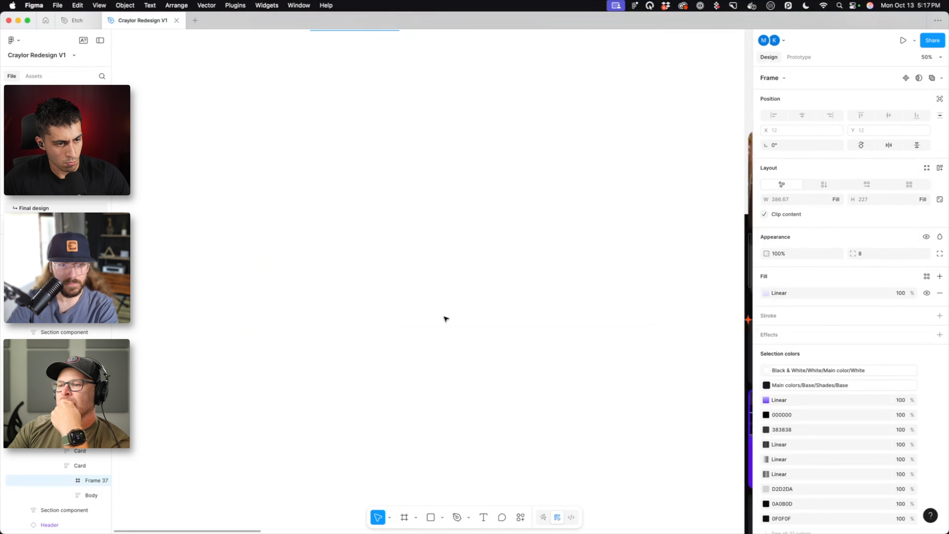
{"action": "scroll", "coordinate": [444, 319], "scroll_direction": "down", "scroll_amount": 20}
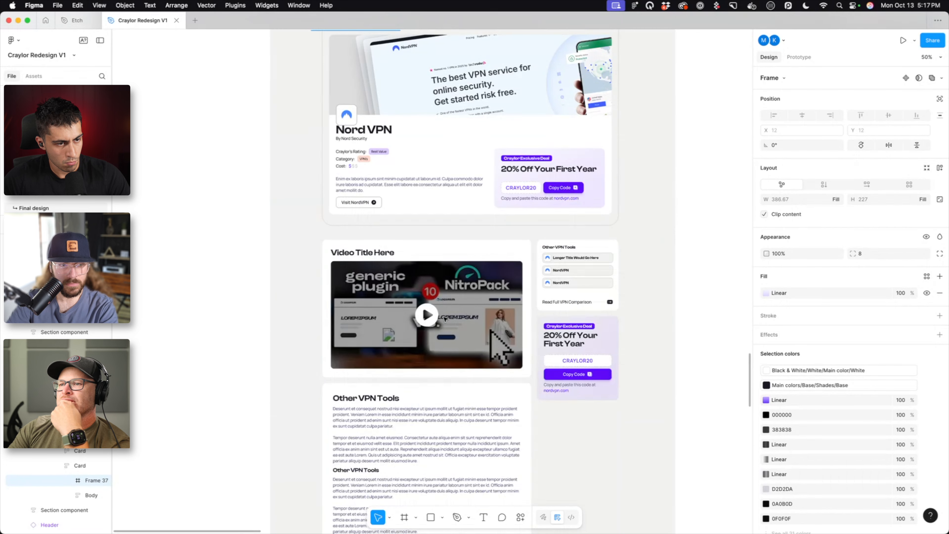
{"action": "scroll", "coordinate": [444, 319], "scroll_direction": "down", "scroll_amount": 20}
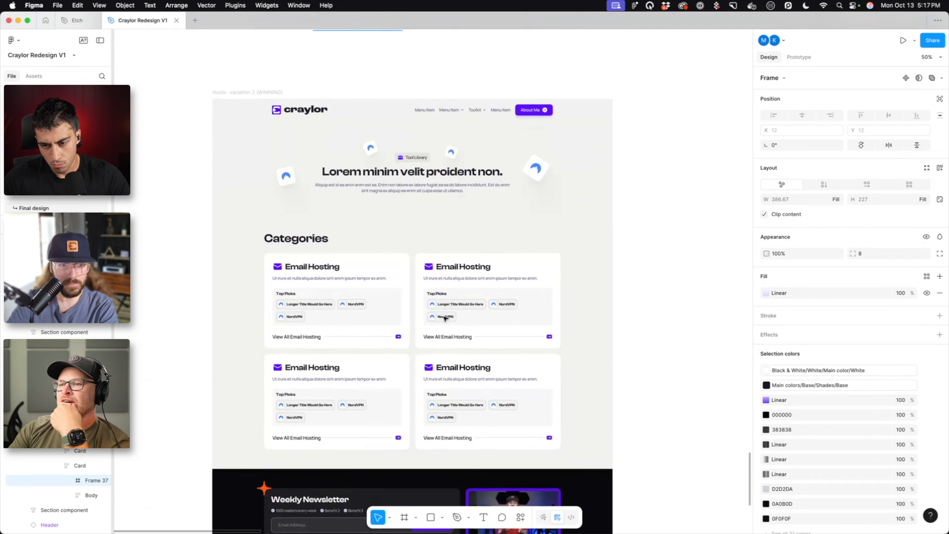
{"action": "scroll", "coordinate": [445, 318], "scroll_direction": "up", "scroll_amount": 5}
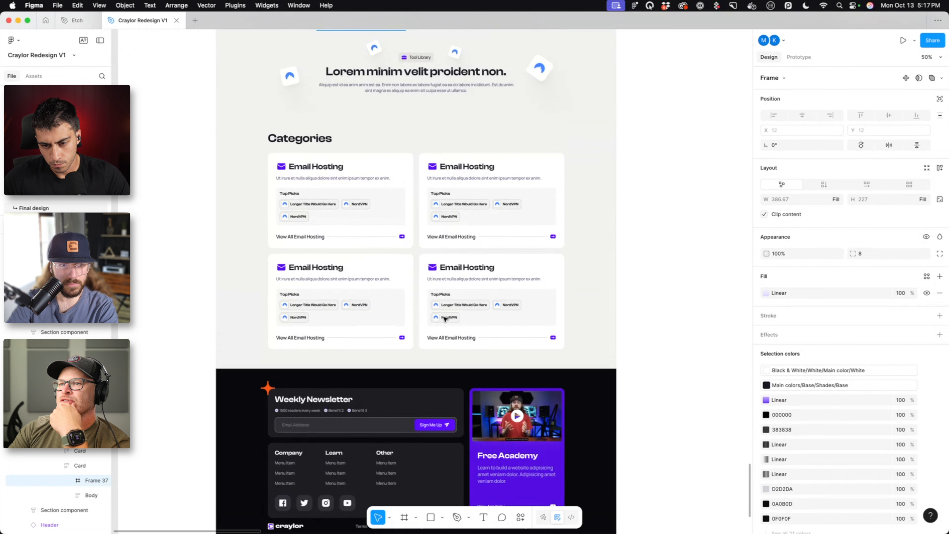
{"action": "left_click", "coordinate": [403, 167]}
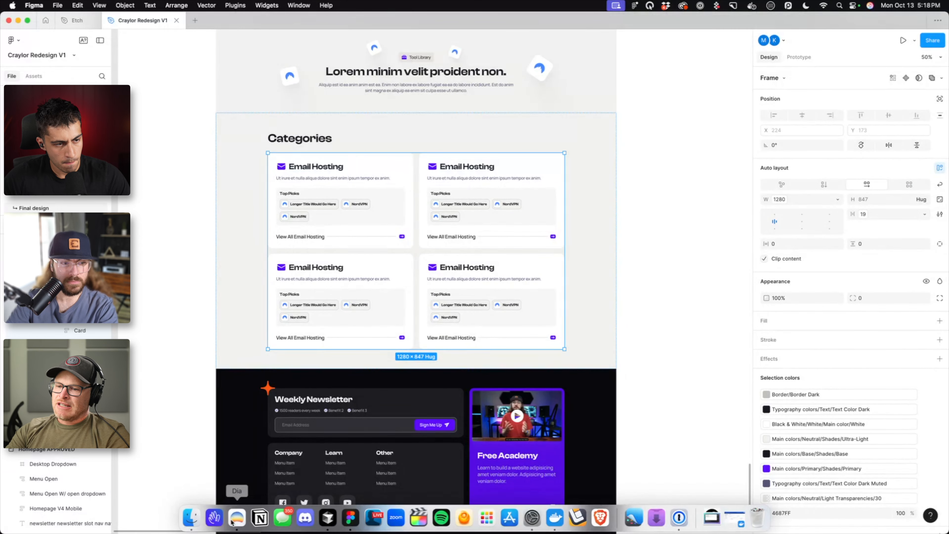
Return to Etch, open the first Tool Category Card component for editing and expand its Media Wrapper
{"action": "left_click", "coordinate": [232, 522]}
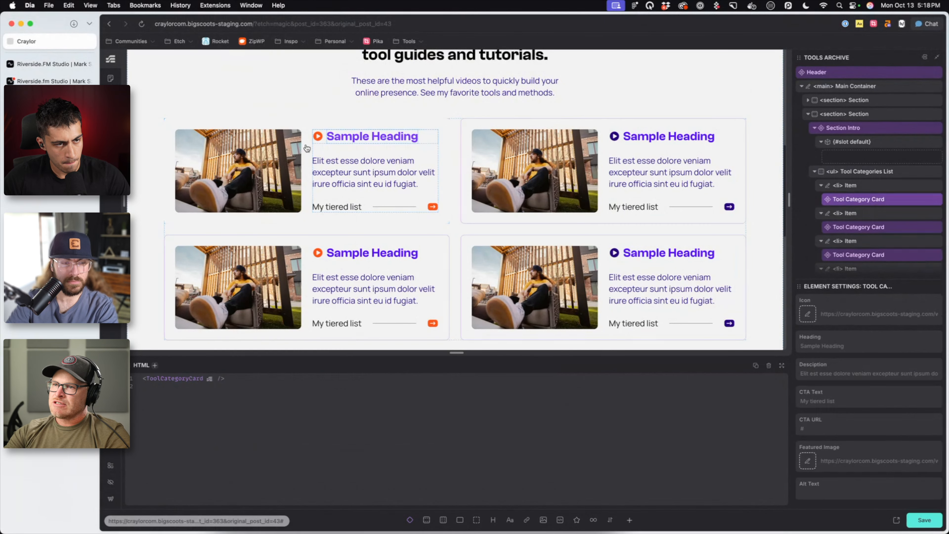
{"action": "right_click", "coordinate": [836, 199]}
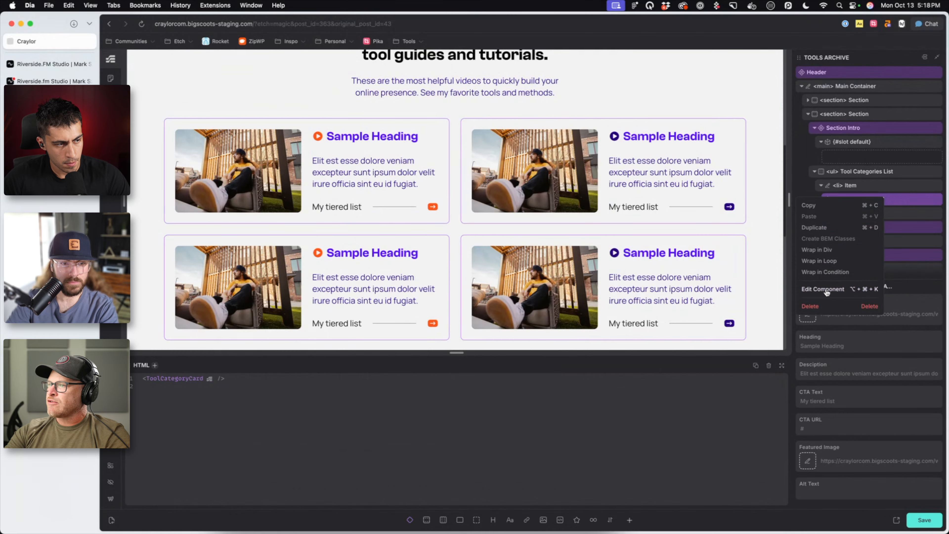
{"action": "left_click", "coordinate": [823, 289]}
{"action": "left_click", "coordinate": [890, 213]}
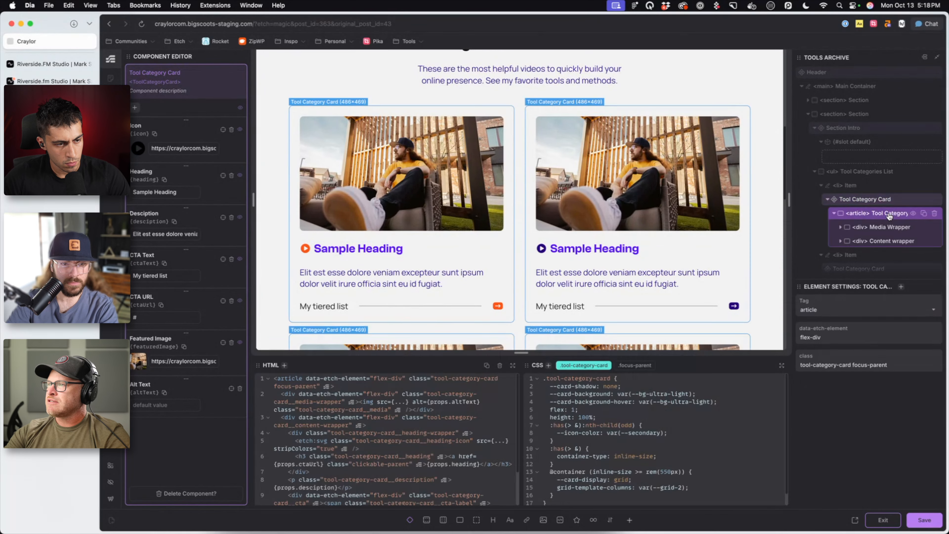
{"action": "left_click", "coordinate": [888, 226]}
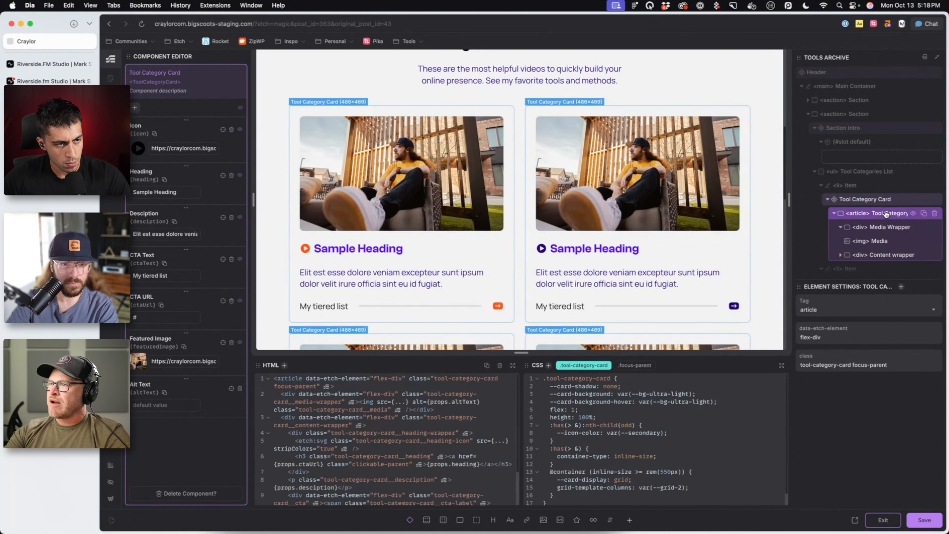
Add a boolean property named Show Featured Image to the Tool Category Card component
{"action": "left_click", "coordinate": [135, 108]}
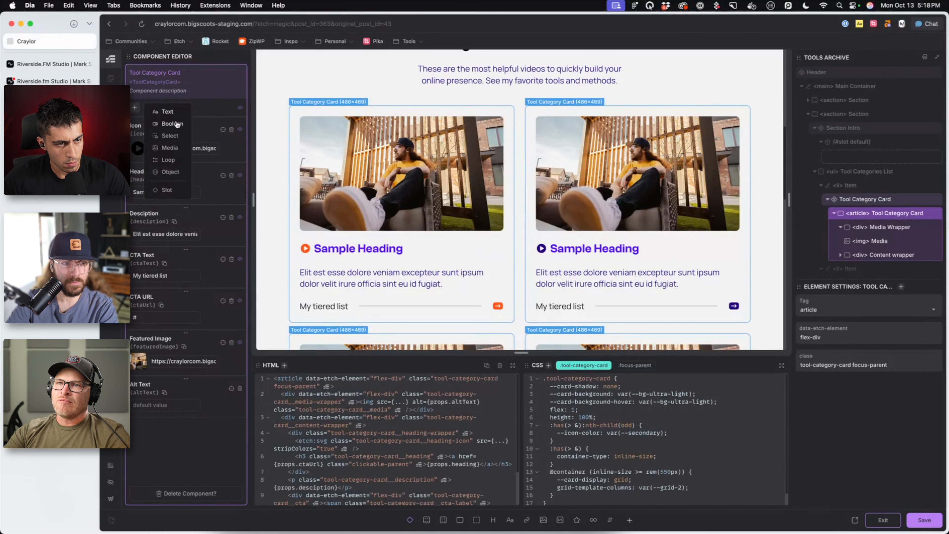
{"action": "double_click", "coordinate": [156, 425]}
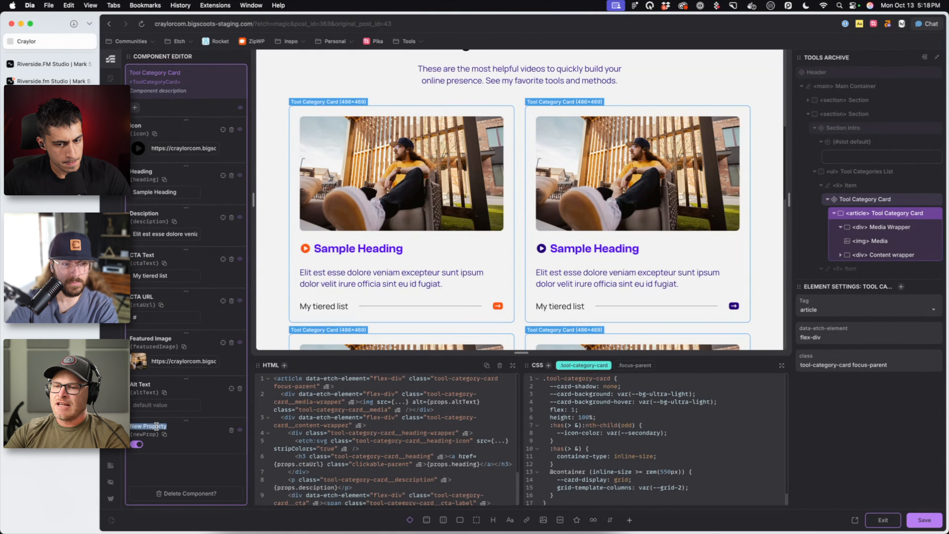
{"action": "type", "text": "Sho"}
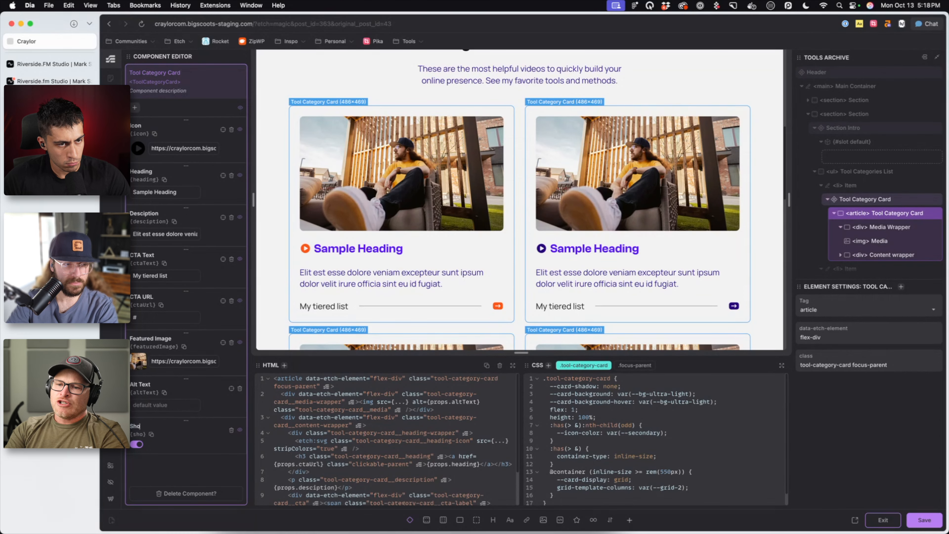
Wrap the card's media wrapper in an if condition on props.showFeaturedImage in the HTML
{"action": "left_click", "coordinate": [335, 386]}
{"action": "key", "text": "Return"}
{"action": "type", "text": "{#if props.showFeaturedImage}"}
{"action": "left_click", "coordinate": [434, 410]}
{"action": "key", "text": "Return"}
{"action": "type", "text": "{/if}"}
Add a flex div after the Content wrapper in the Tool Category Card article and rename it Tools List
{"action": "left_click", "coordinate": [883, 241]}
{"action": "left_click", "coordinate": [897, 216]}
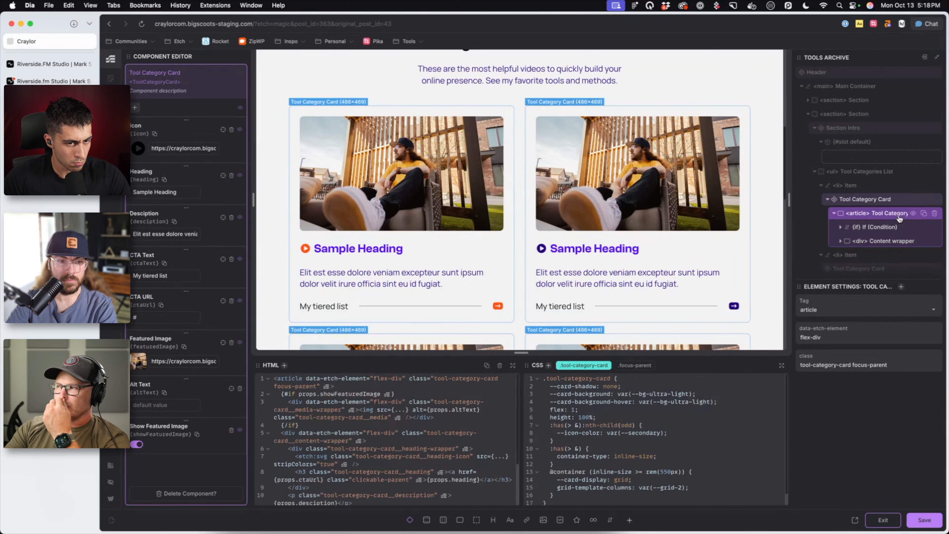
{"action": "left_click", "coordinate": [459, 519]}
{"action": "left_click", "coordinate": [872, 256]}
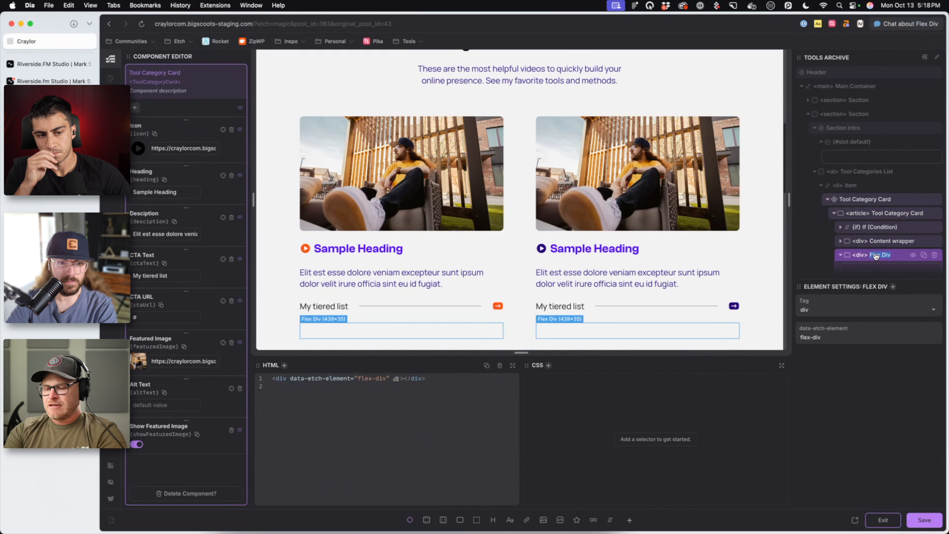
{"action": "double_click", "coordinate": [876, 256]}
{"action": "type", "text": "Tools"}
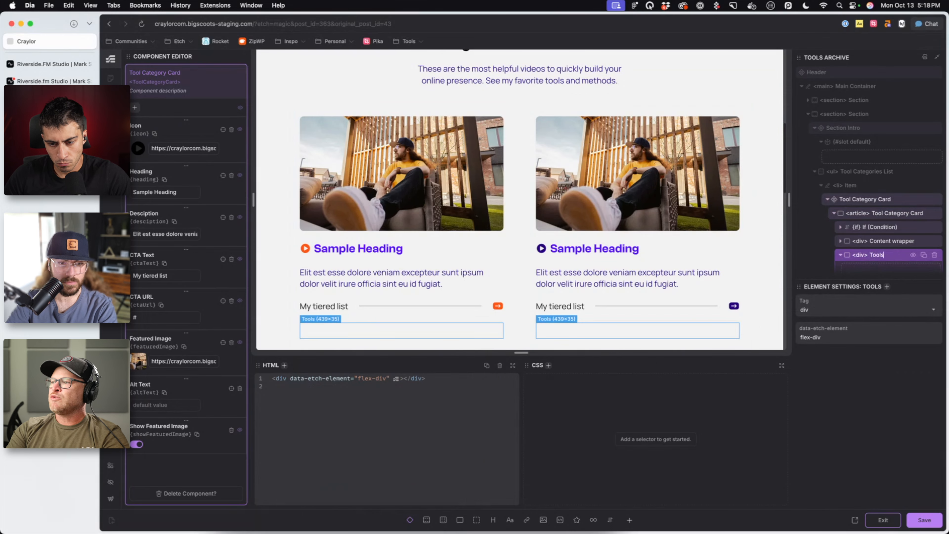
{"action": "type", "text": " List"}
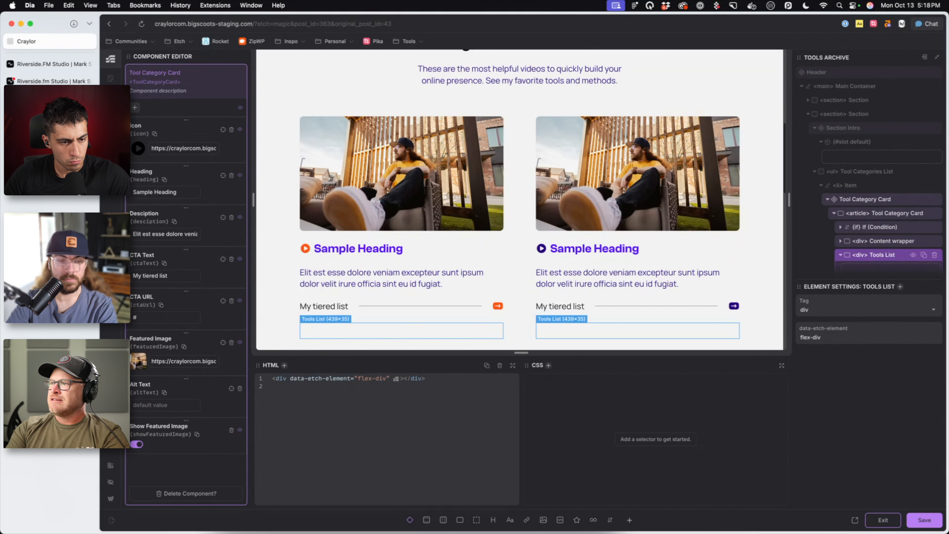
{"action": "key", "text": "Return"}
Add the class .tool-category-card__tools-list to the Tools List element
{"action": "type", "text": ".tool-category"}
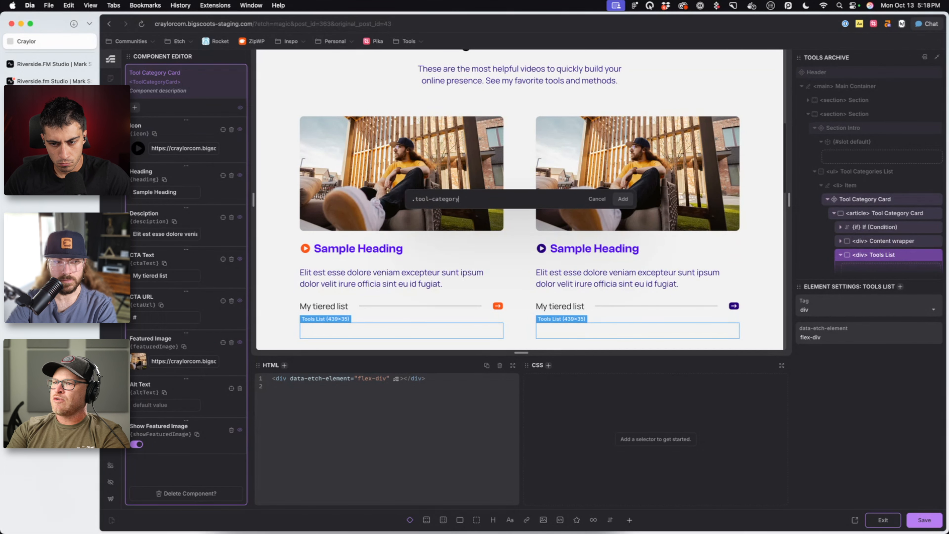
{"action": "type", "text": "-card__tols-"}
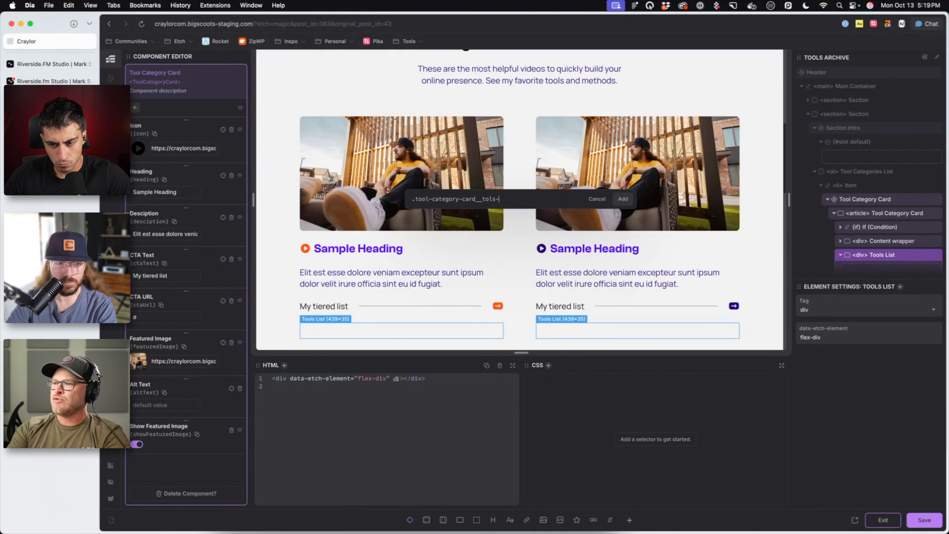
{"action": "key", "text": "BackSpace"}
{"action": "key", "text": "BackSpace"}
{"action": "key", "text": "BackSpace"}
{"action": "type", "text": "ols-list"}
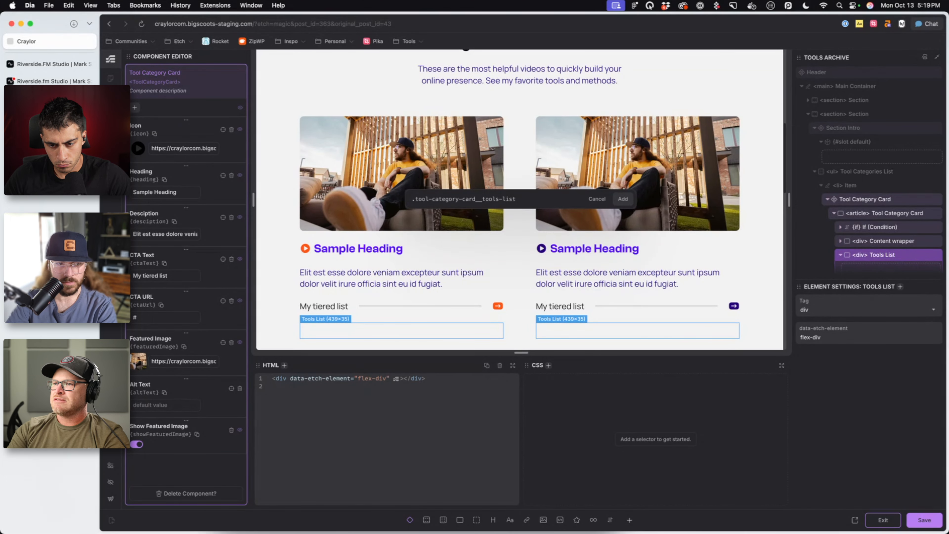
{"action": "key", "text": "Return"}
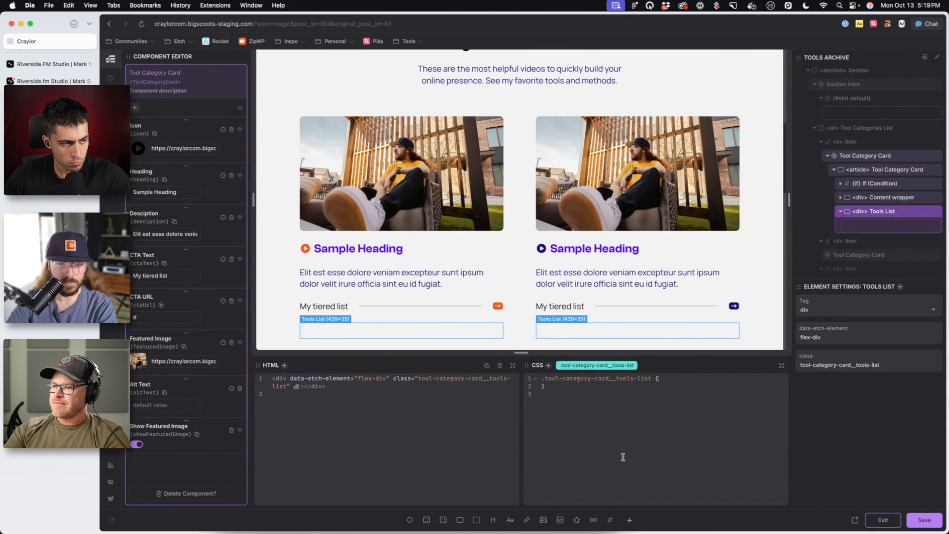
Make the Tools List a ul holding an li flex div named Tool, and check the Top Picks items in Figma
{"action": "left_click", "coordinate": [461, 520]}
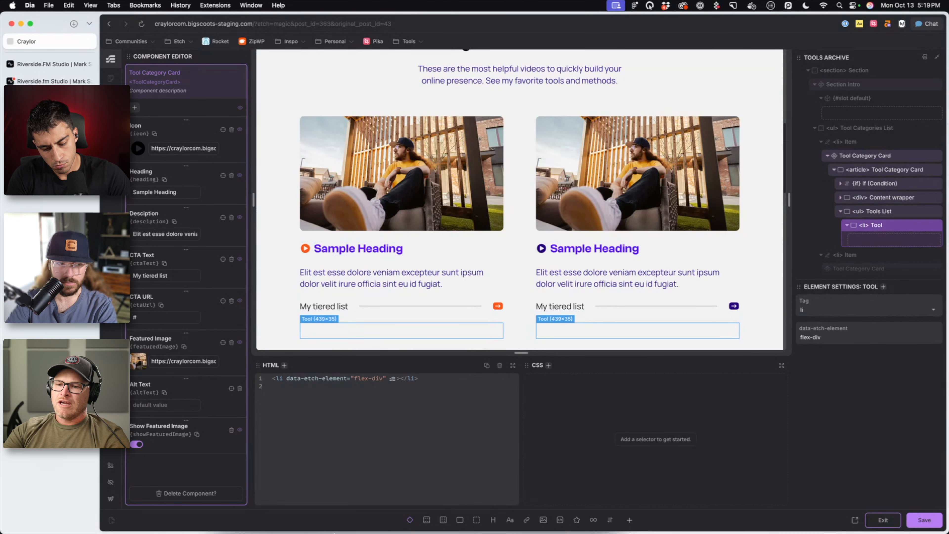
{"action": "left_click", "coordinate": [350, 517]}
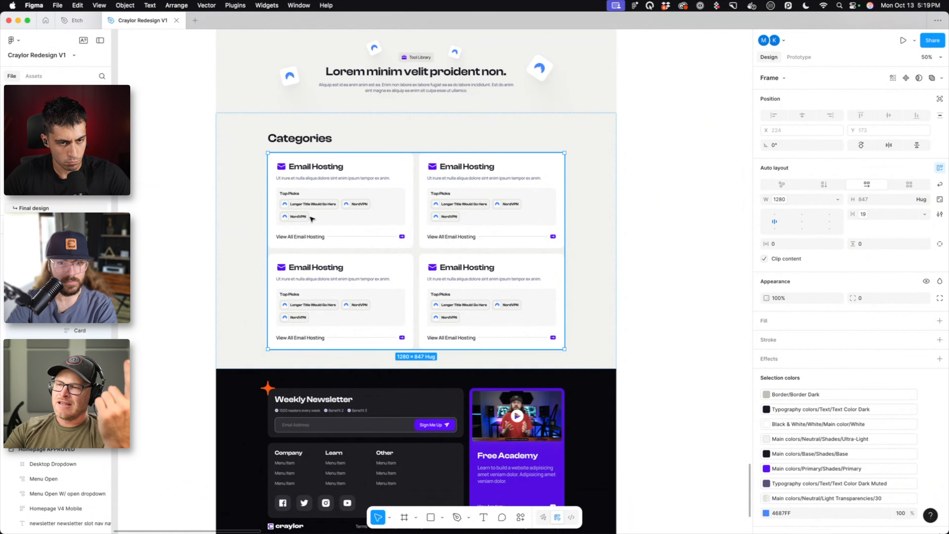
{"action": "mouse_move", "coordinate": [304, 530]}
{"action": "left_click", "coordinate": [236, 517]}
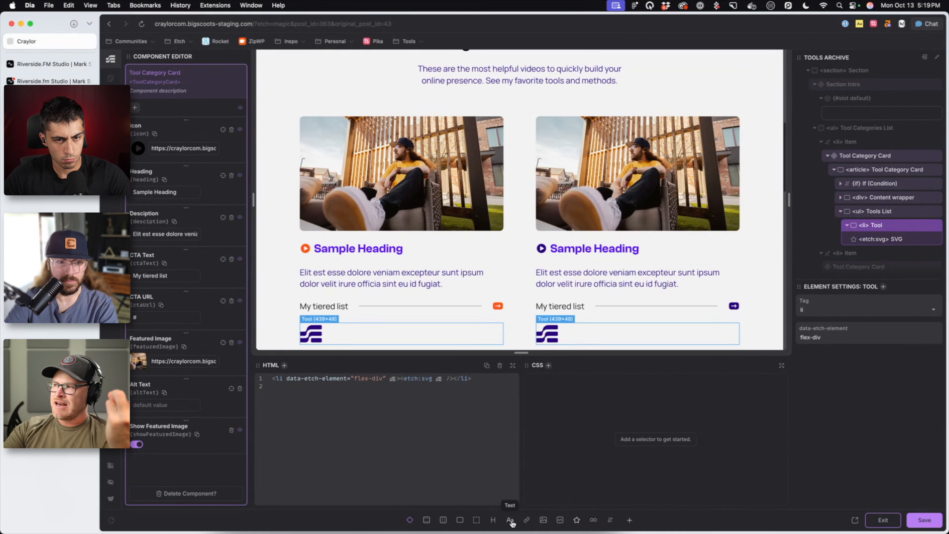
Add a text element to the Tool list item and rename the item's SVG as Tool Icon
{"action": "left_click", "coordinate": [509, 520]}
{"action": "double_click", "coordinate": [898, 239]}
{"action": "type", "text": "T"}
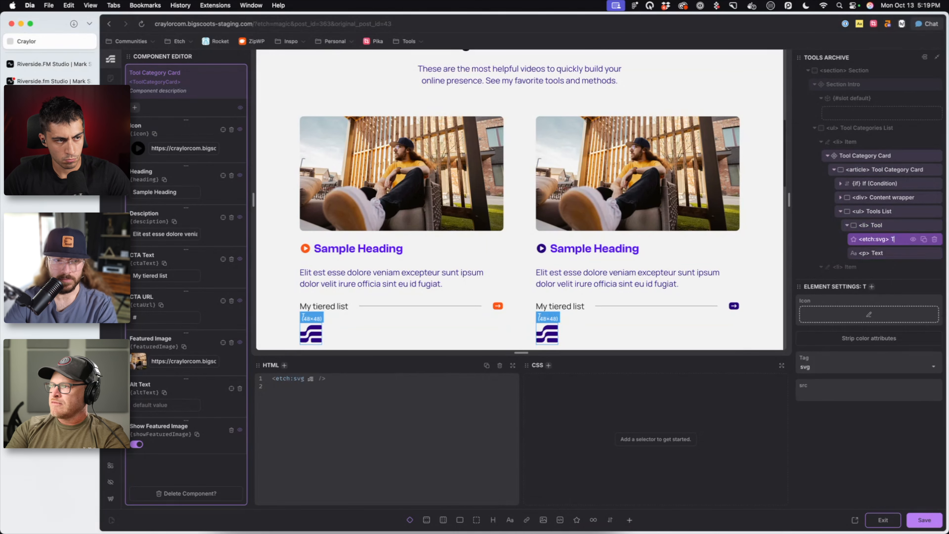
{"action": "type", "text": "ool Icon"}
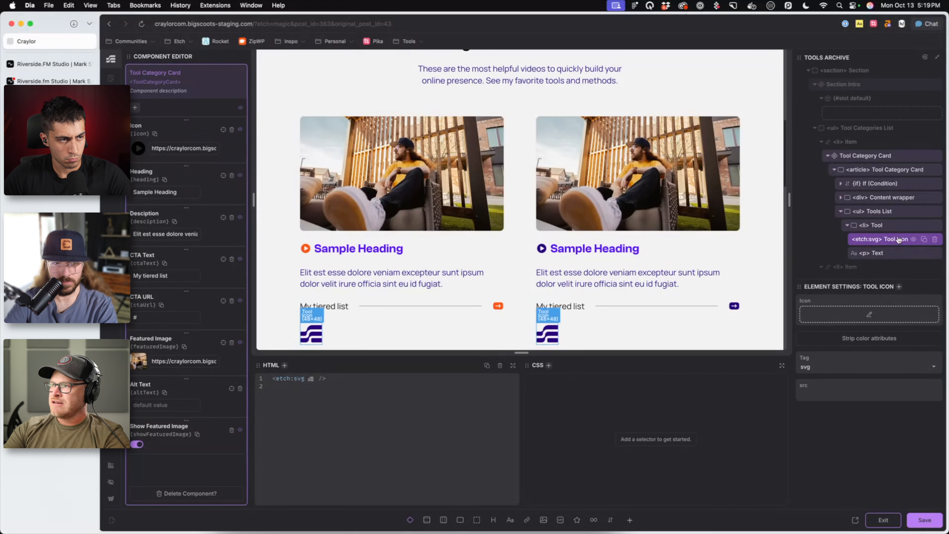
Rename the Tool list item's text element as Tool Name and change its tag to span
{"action": "double_click", "coordinate": [877, 254]}
{"action": "type", "text": "Tool Name"}
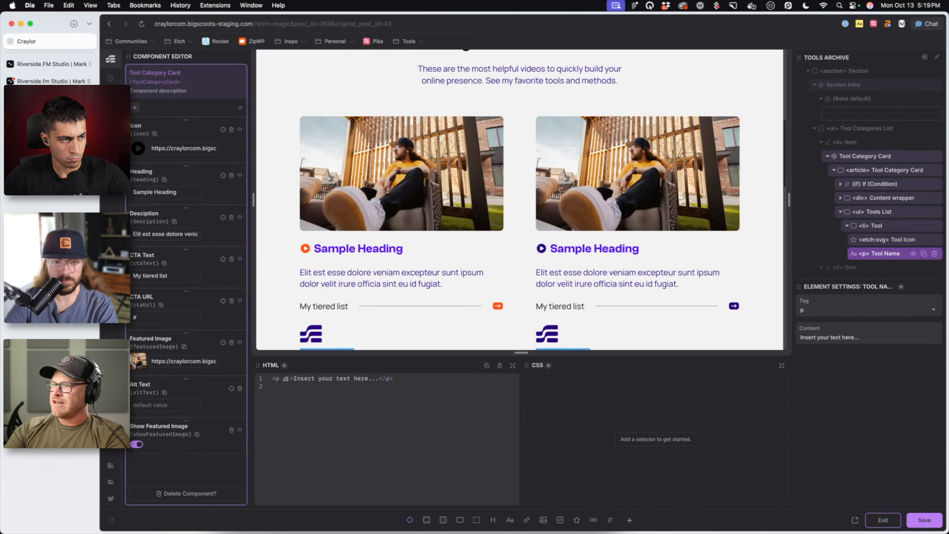
{"action": "key", "text": "BackSpace"}
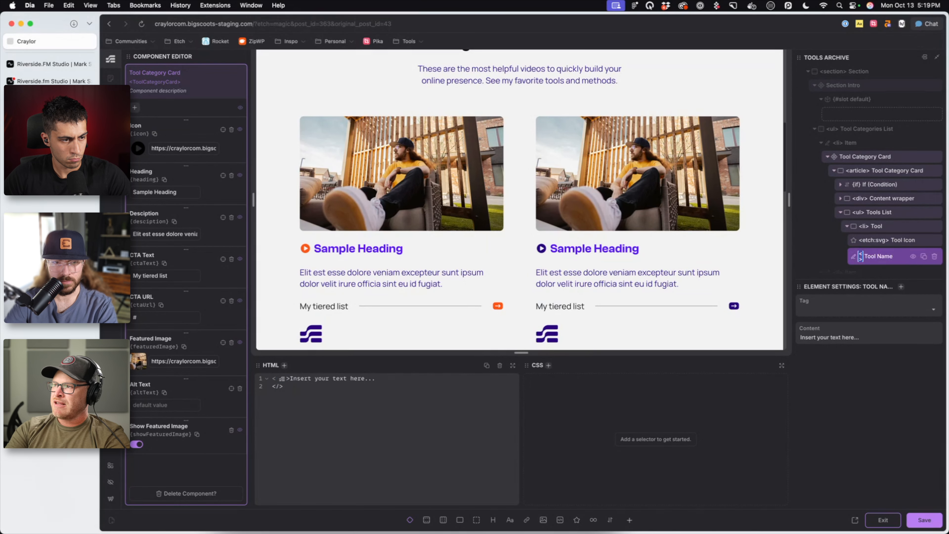
{"action": "type", "text": "span"}
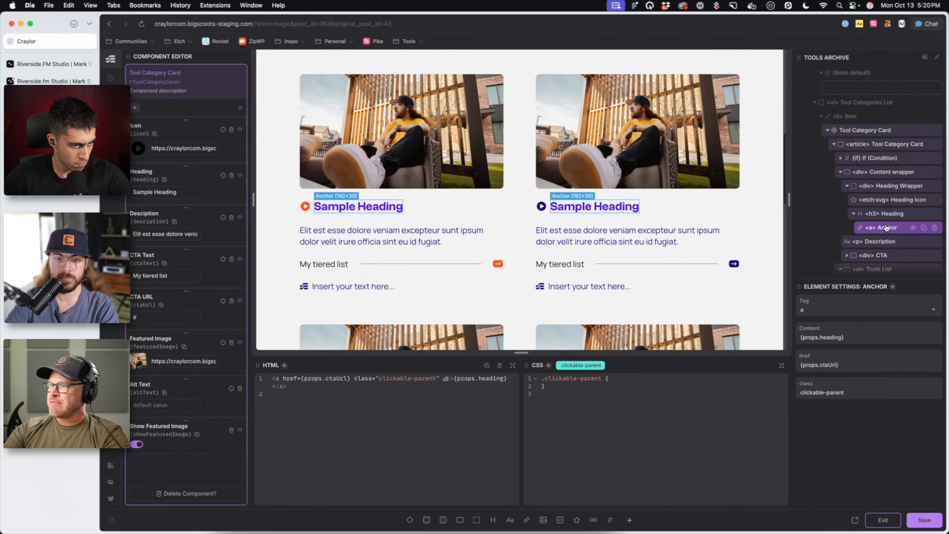
Examine the card's h3 Heading and its nested Anchor with the clickable-parent class
{"action": "left_click", "coordinate": [884, 213]}
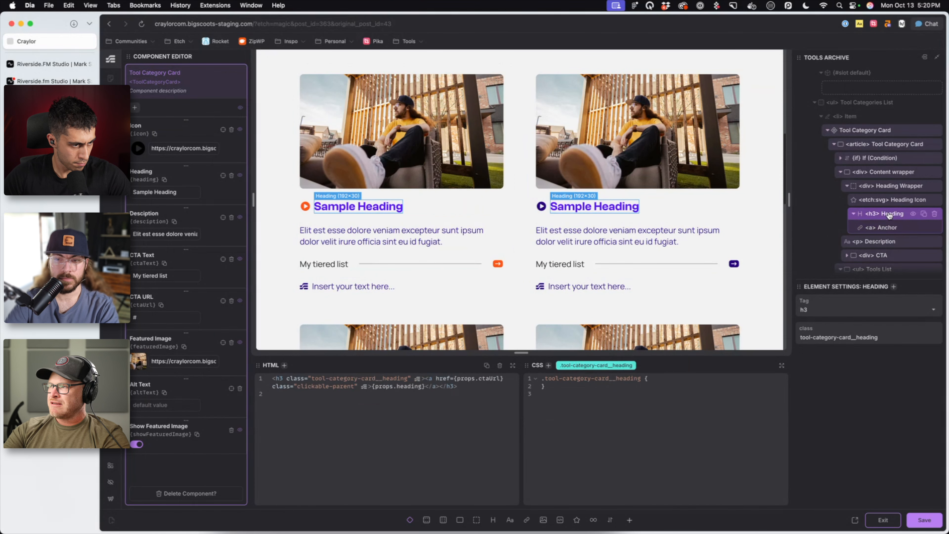
{"action": "left_click", "coordinate": [377, 289]}
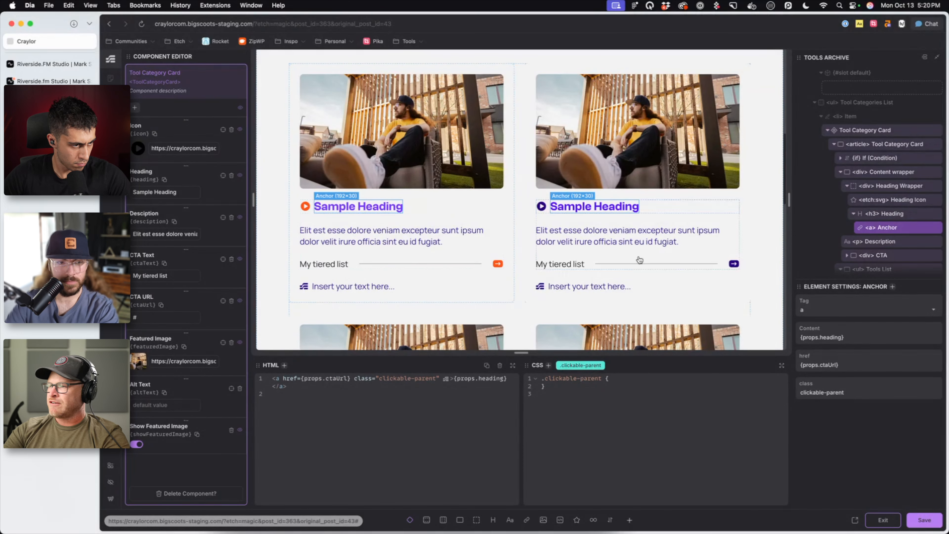
{"action": "scroll", "coordinate": [890, 222], "scroll_direction": "down", "scroll_amount": 2}
{"action": "scroll", "coordinate": [890, 223], "scroll_direction": "down", "scroll_amount": 1}
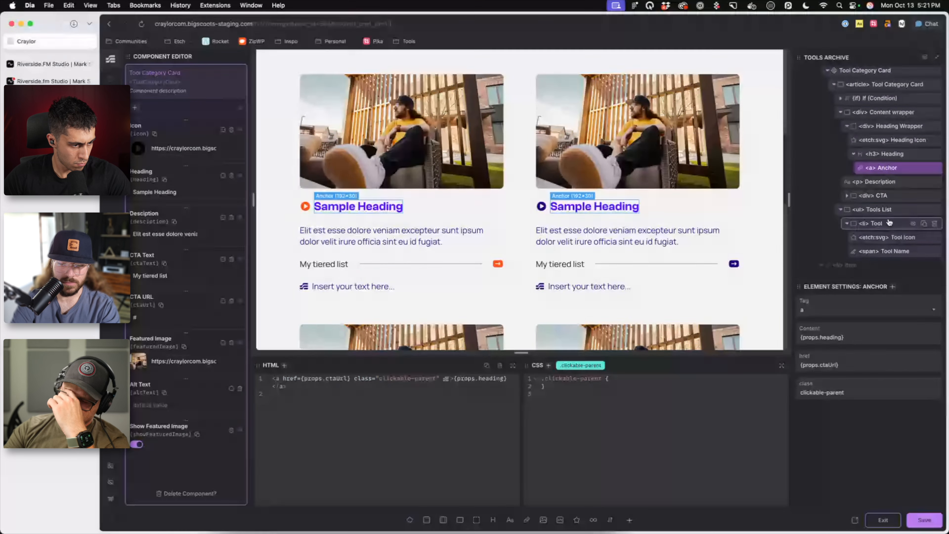
Switch to Figma, inspect the Top Picks box in the first Email Hosting card, and return to Etch in Dia
{"action": "mouse_move", "coordinate": [618, 520]}
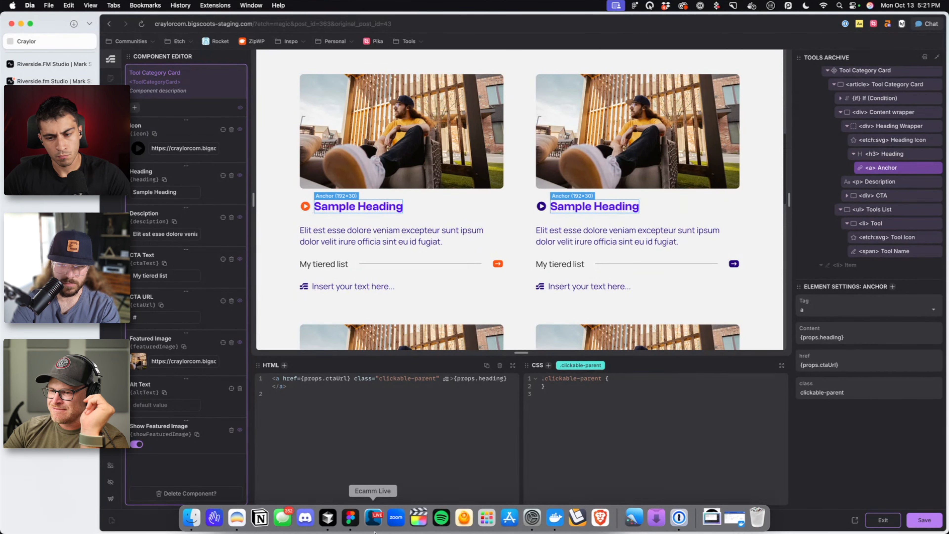
{"action": "left_click", "coordinate": [350, 517]}
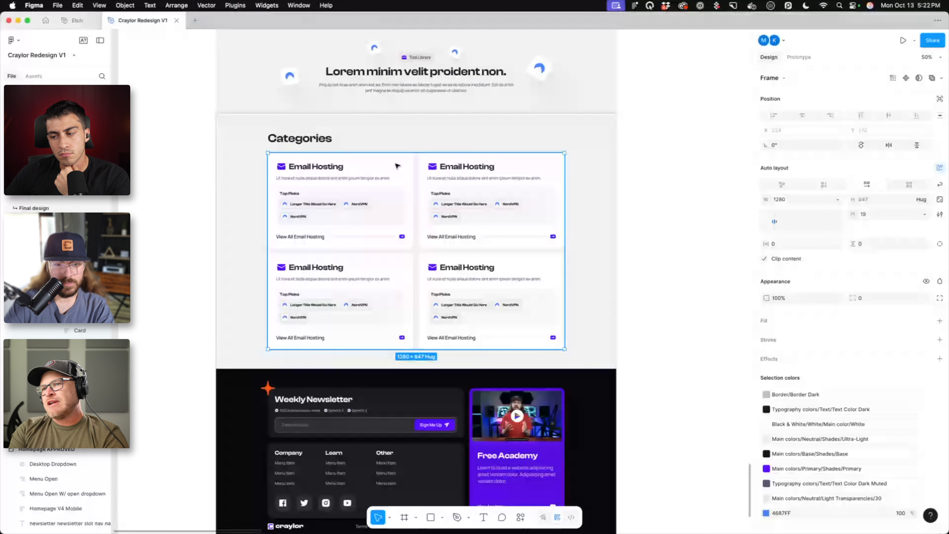
{"action": "left_click", "coordinate": [319, 191]}
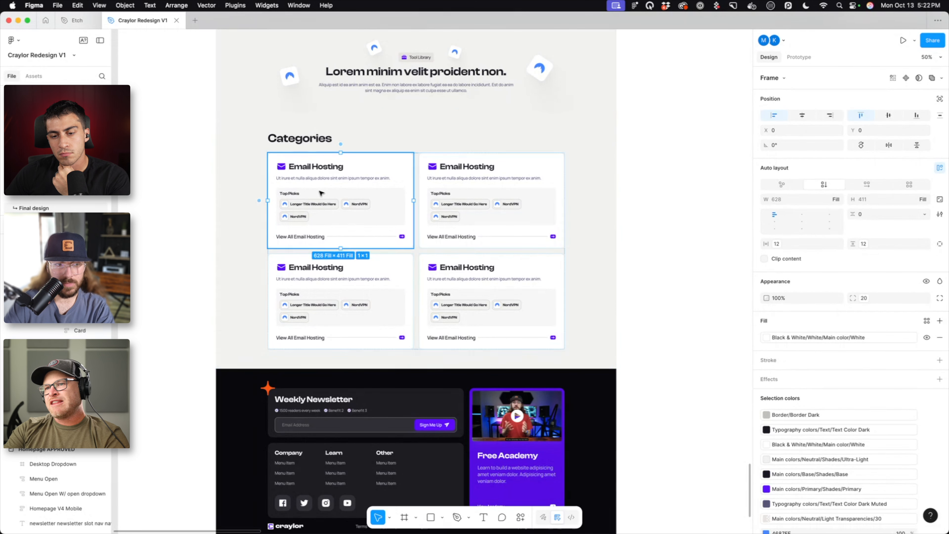
{"action": "left_click", "coordinate": [318, 191]}
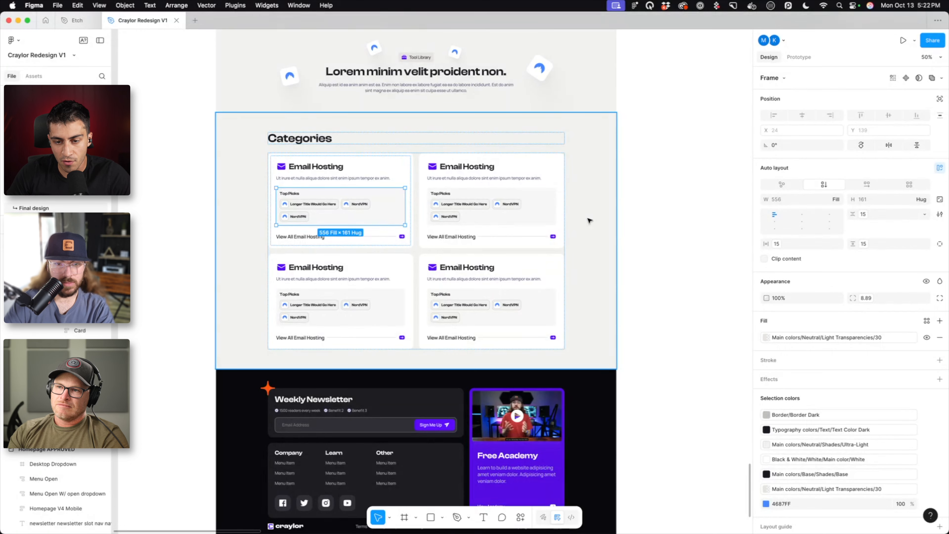
{"action": "key", "text": "super+Tab"}
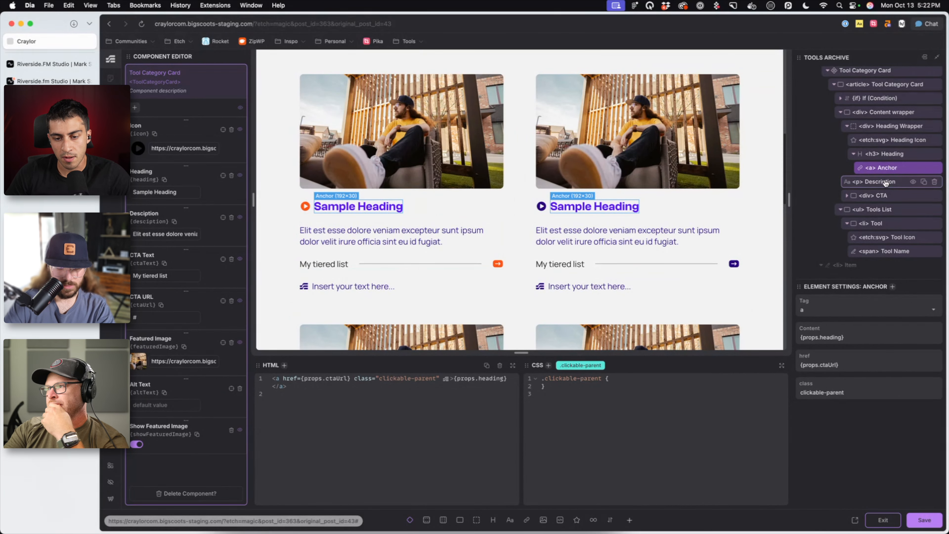
Add position: relative to the .tool-category-card__tools-list class of the Tools List
{"action": "left_click", "coordinate": [875, 182]}
{"action": "left_click", "coordinate": [875, 196]}
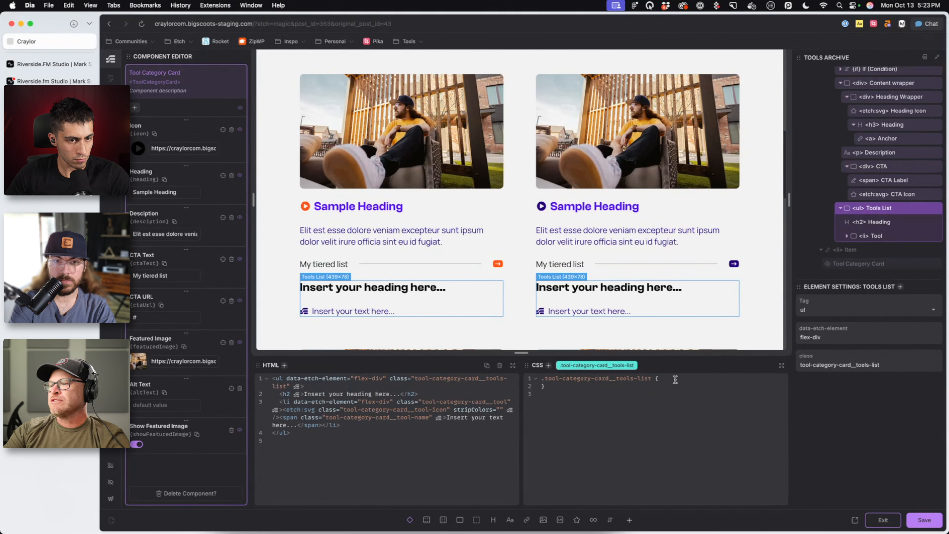
{"action": "left_click", "coordinate": [675, 379]}
{"action": "key", "text": "Return"}
{"action": "type", "text": "position: relative;"}
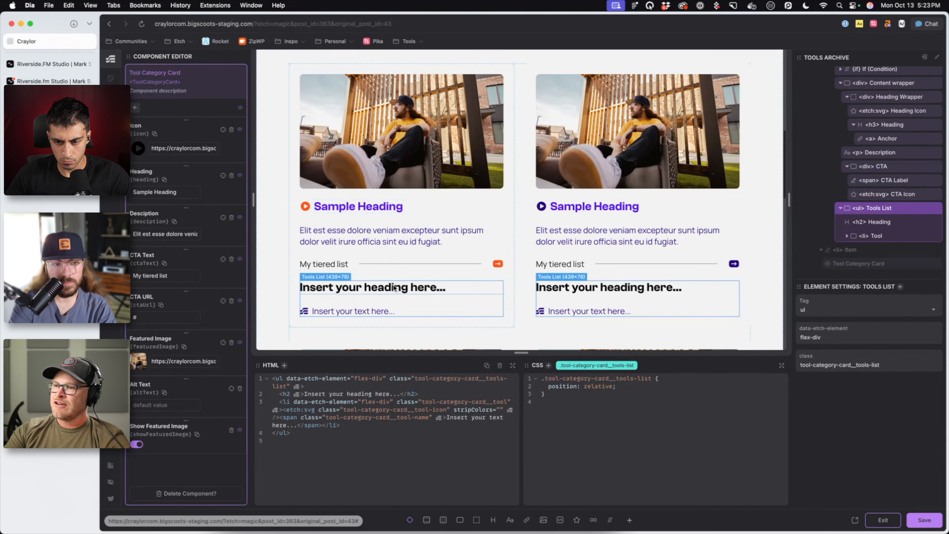
{"action": "left_click", "coordinate": [872, 236]}
{"action": "left_click", "coordinate": [526, 520]}
{"action": "double_click", "coordinate": [881, 245]}
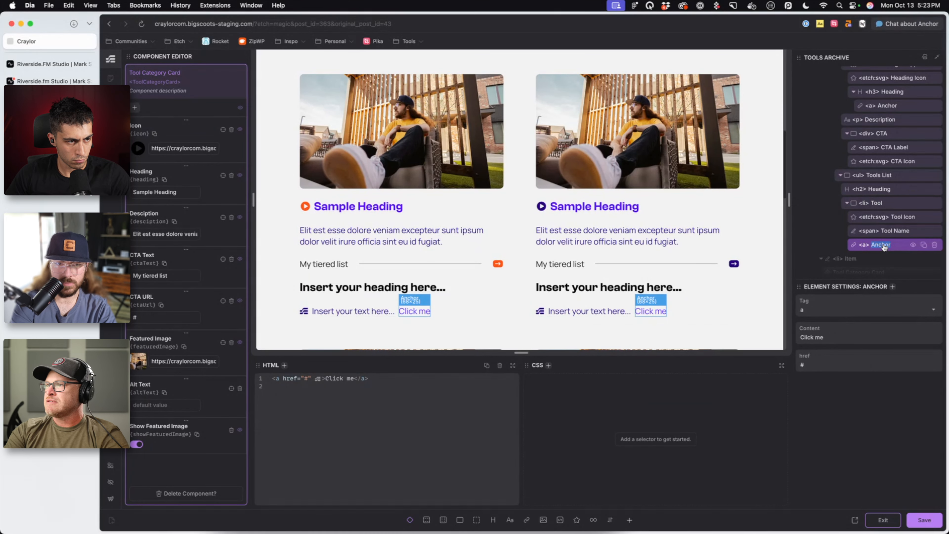
{"action": "type", "text": "Tool Link"}
{"action": "key", "text": "Return"}
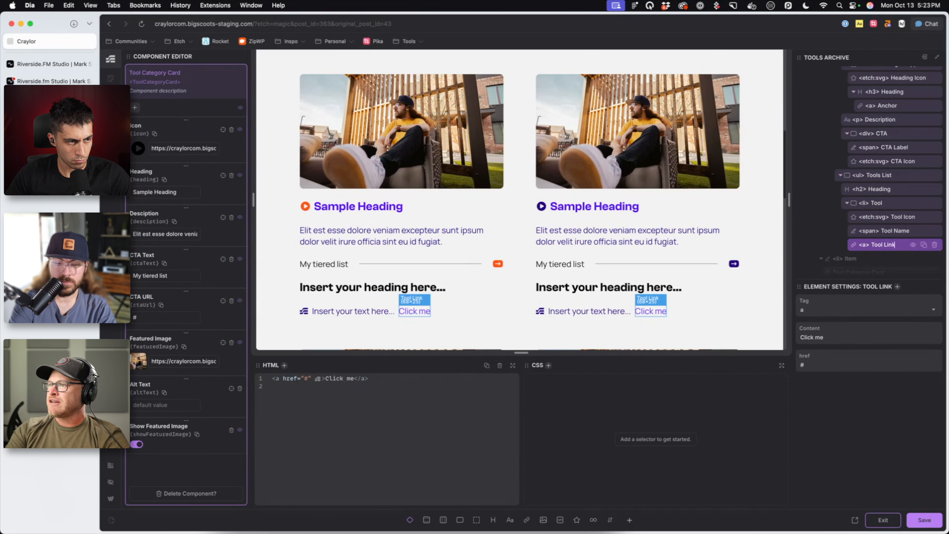
{"action": "scroll", "coordinate": [904, 235], "scroll_direction": "down", "scroll_amount": 2}
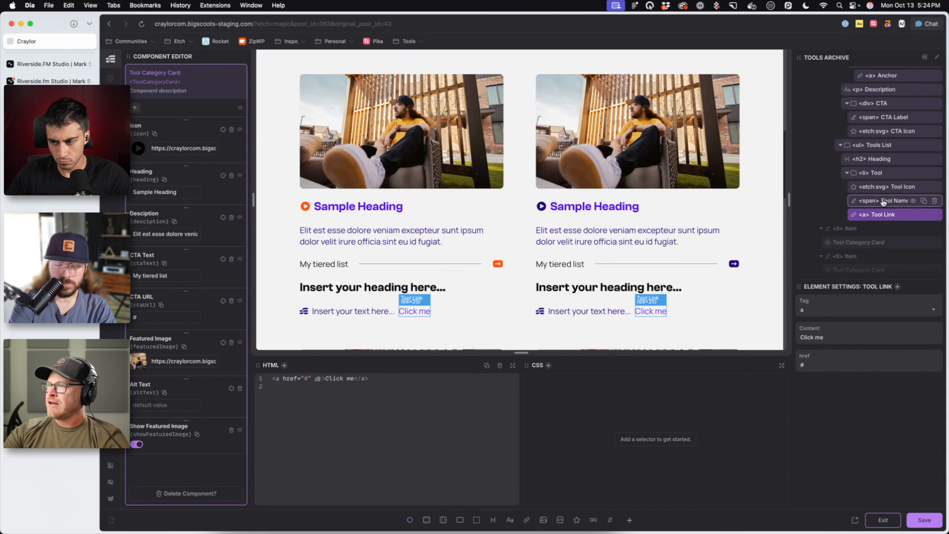
{"action": "left_click", "coordinate": [935, 215]}
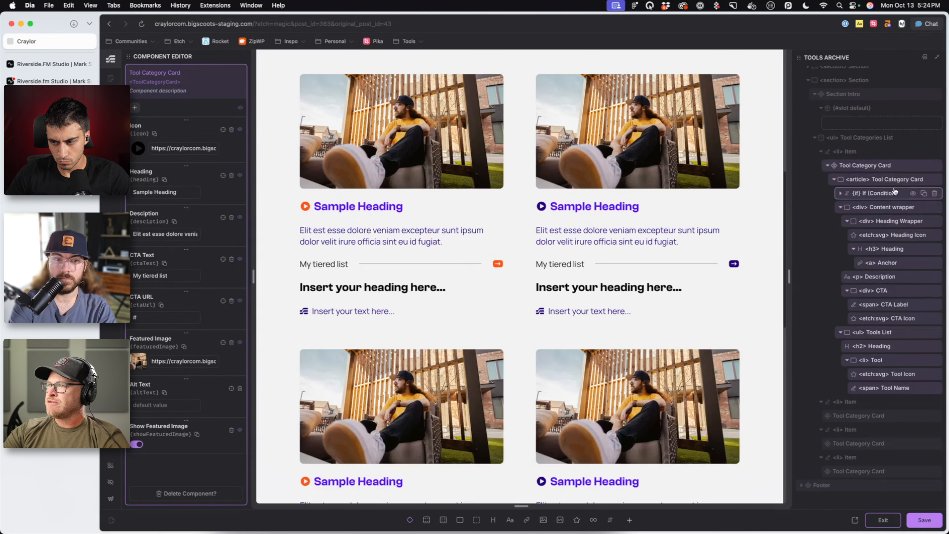
Add a div inside the Tool list item and rename it Tool Link
{"action": "left_click", "coordinate": [847, 360]}
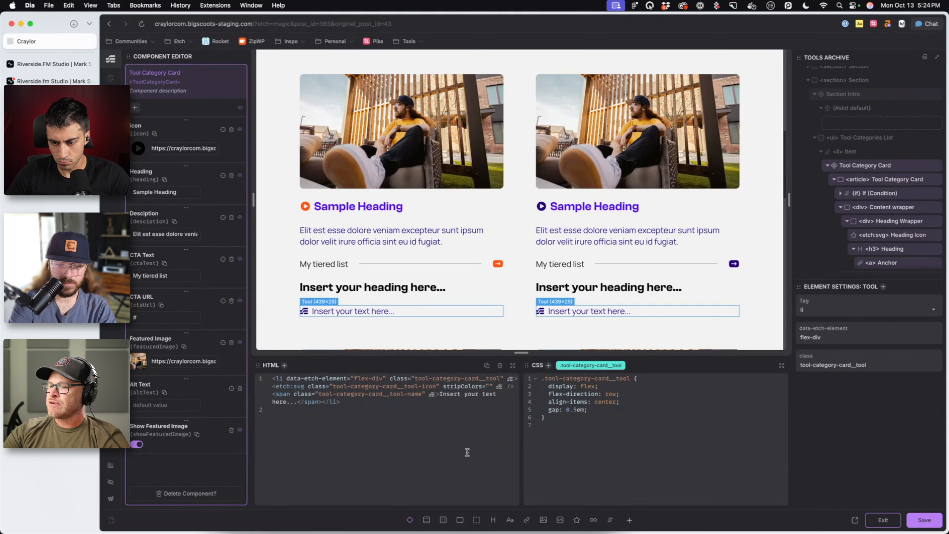
{"action": "left_click", "coordinate": [459, 520]}
{"action": "scroll", "coordinate": [895, 246], "scroll_direction": "down", "scroll_amount": 1}
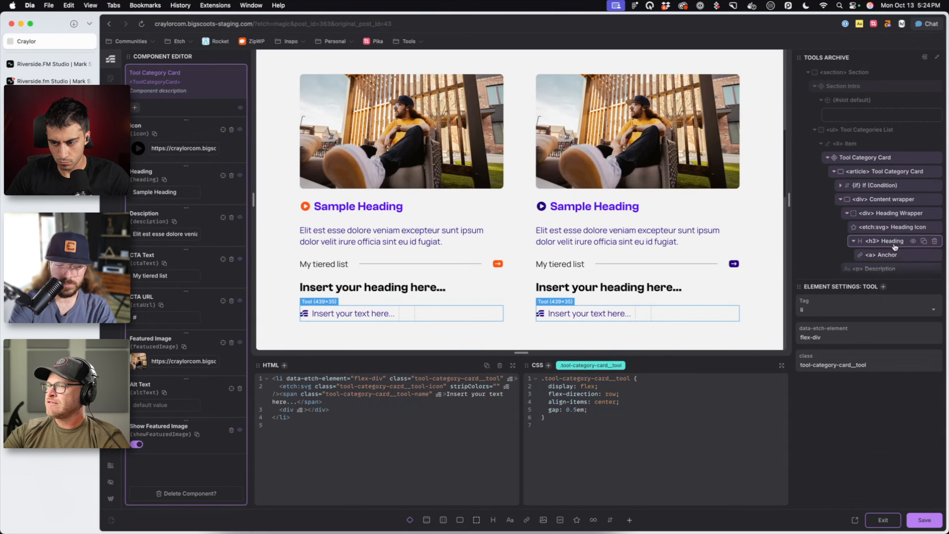
{"action": "scroll", "coordinate": [892, 225], "scroll_direction": "down", "scroll_amount": 5}
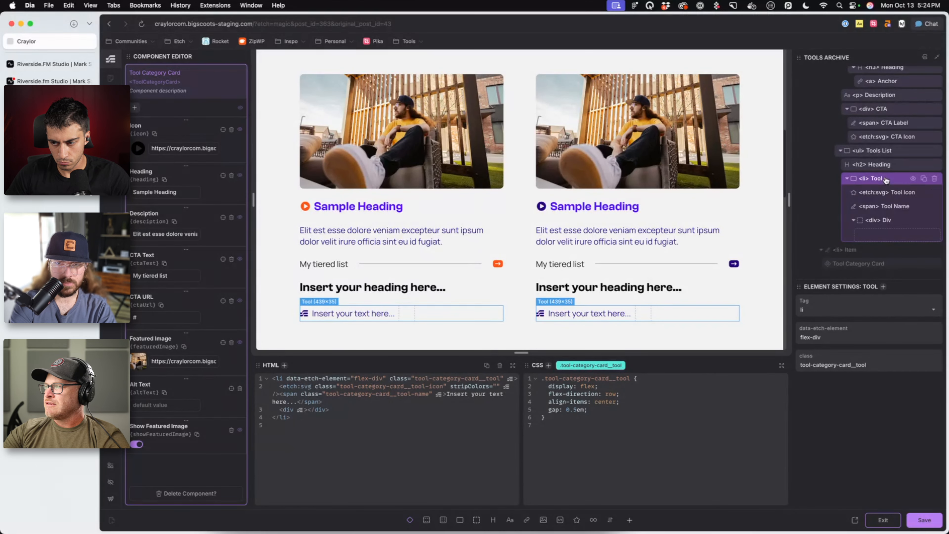
{"action": "double_click", "coordinate": [877, 219]}
{"action": "type", "text": "Too"}
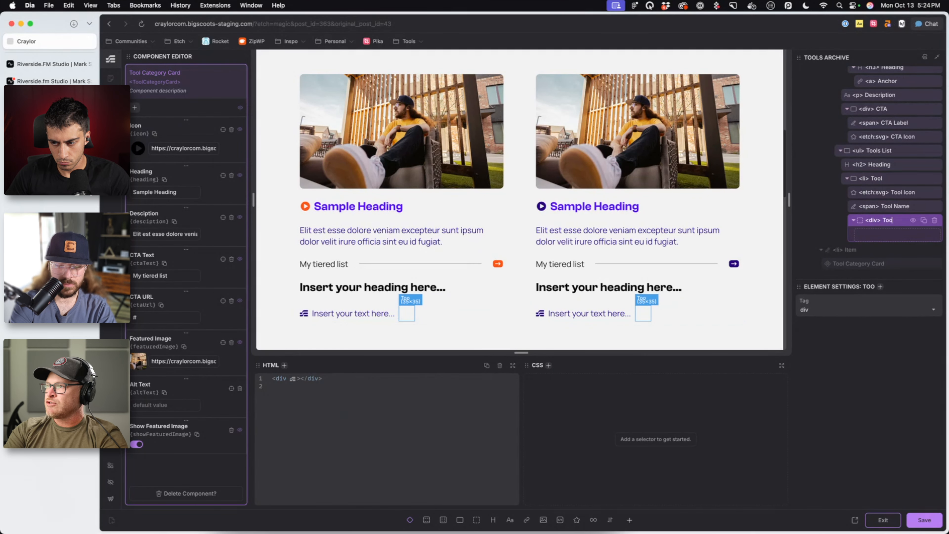
{"action": "type", "text": "l Link"}
{"action": "key", "text": "Return"}
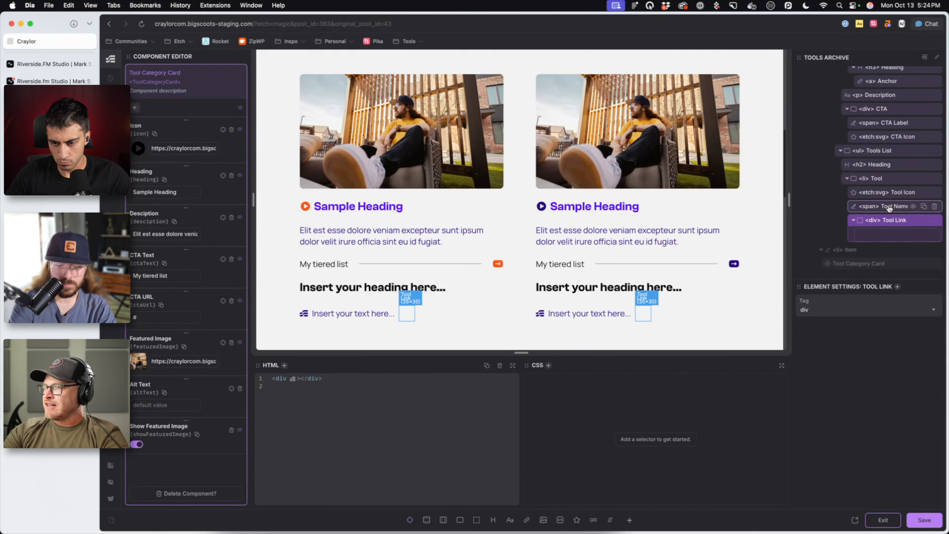
Nest the Tool Name and Tool Icon inside the Tool Link div and change its tag to a
{"action": "left_click_drag", "start_coordinate": [890, 208], "coordinate": [893, 233]}
{"action": "left_click_drag", "start_coordinate": [896, 192], "coordinate": [898, 205]}
{"action": "double_click", "coordinate": [870, 192]}
{"action": "type", "text": "a"}
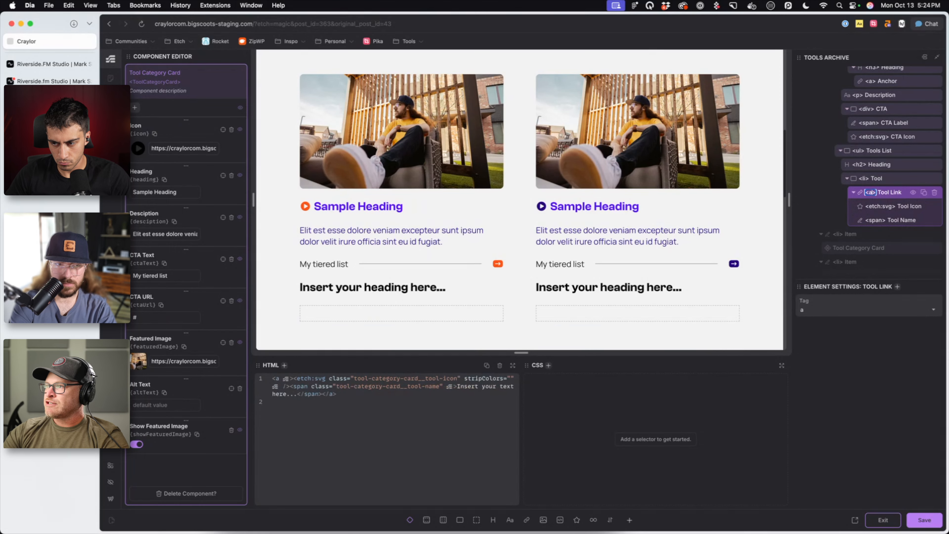
{"action": "key", "text": "Escape"}
Add the class .tool-category-card__tool-link to the Tool Link element
{"action": "scroll", "coordinate": [519, 262], "scroll_direction": "down", "scroll_amount": 2}
{"action": "scroll", "coordinate": [886, 252], "scroll_direction": "down", "scroll_amount": 1}
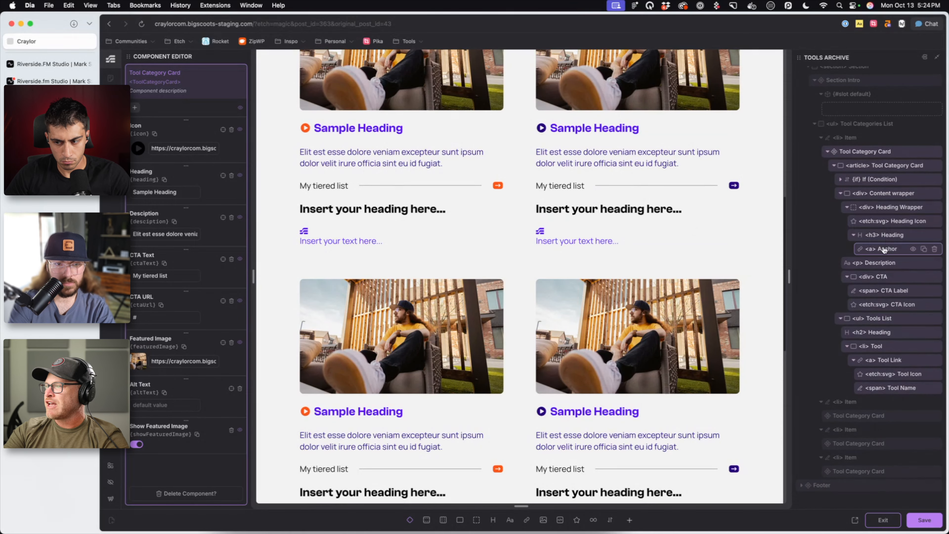
{"action": "left_click", "coordinate": [884, 361]}
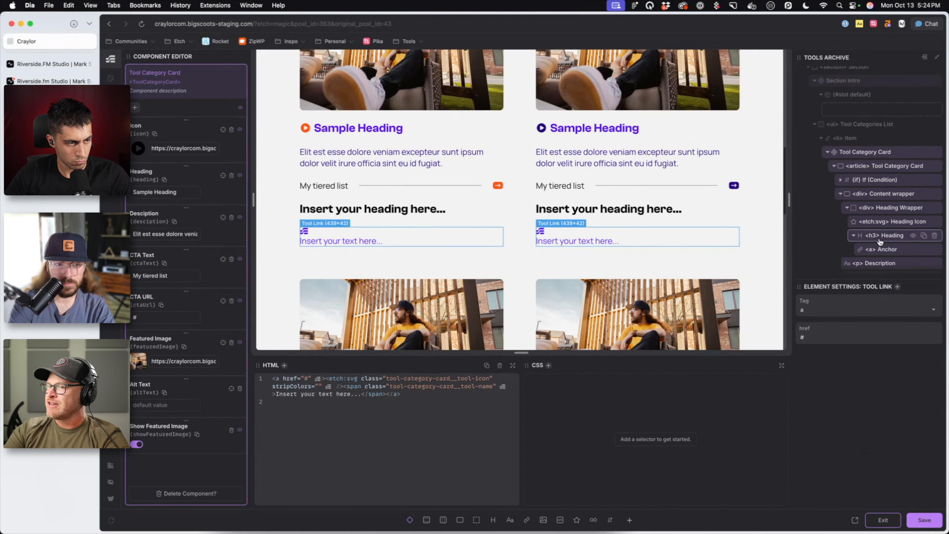
{"action": "scroll", "coordinate": [881, 243], "scroll_direction": "down", "scroll_amount": 3}
{"action": "scroll", "coordinate": [880, 236], "scroll_direction": "down", "scroll_amount": 1}
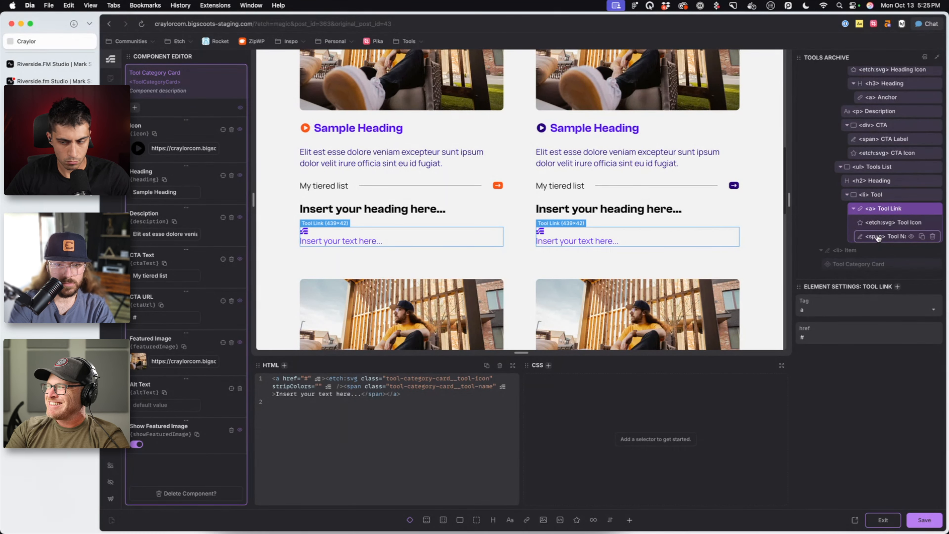
{"action": "type", "text": "s."}
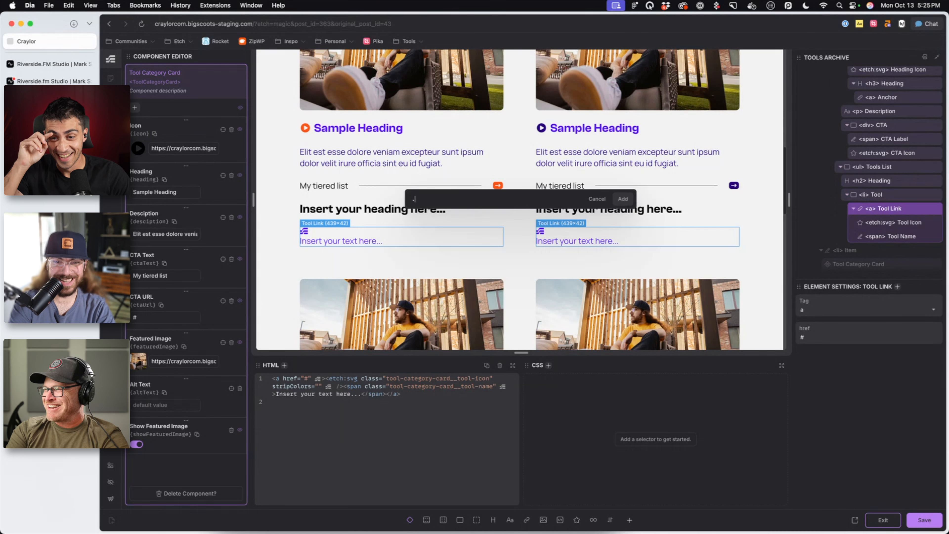
{"action": "type", "text": "tool-ca"}
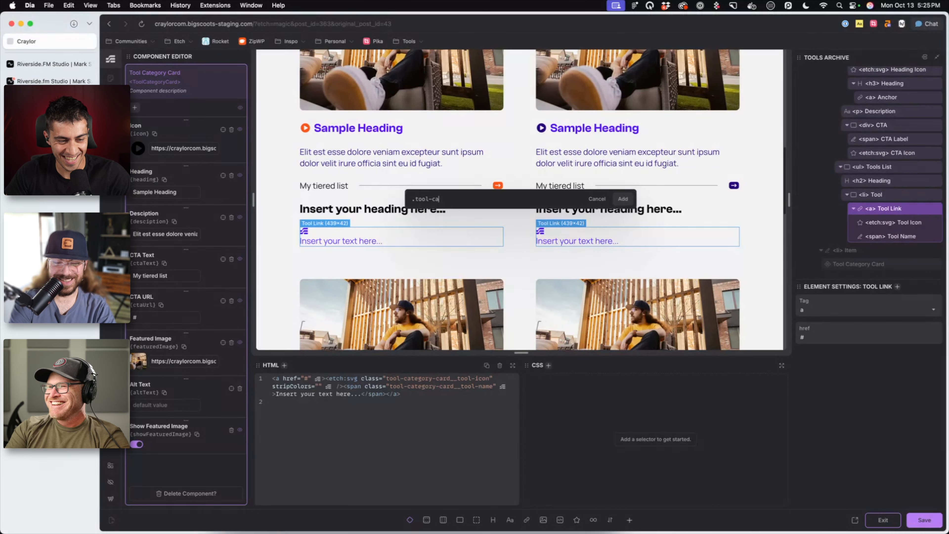
{"action": "type", "text": "tegory-card"}
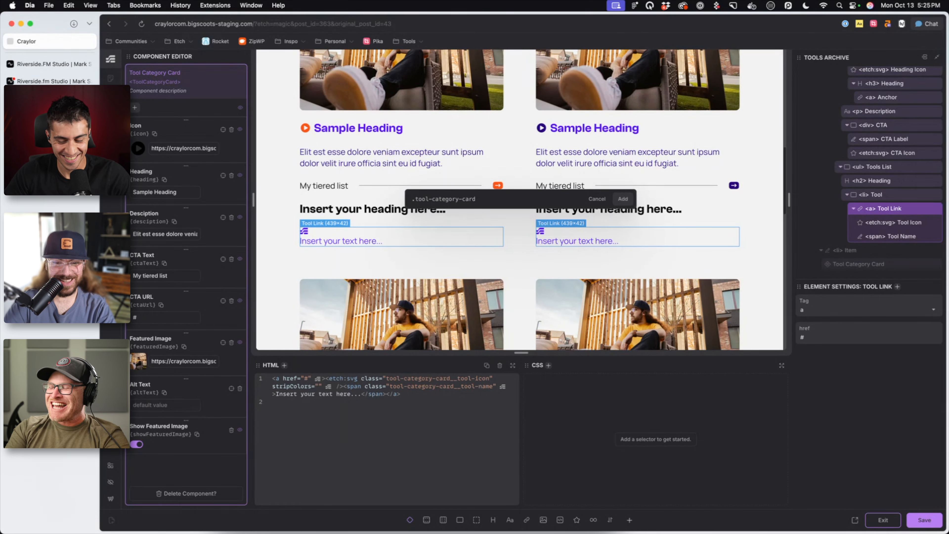
{"action": "type", "text": "__"}
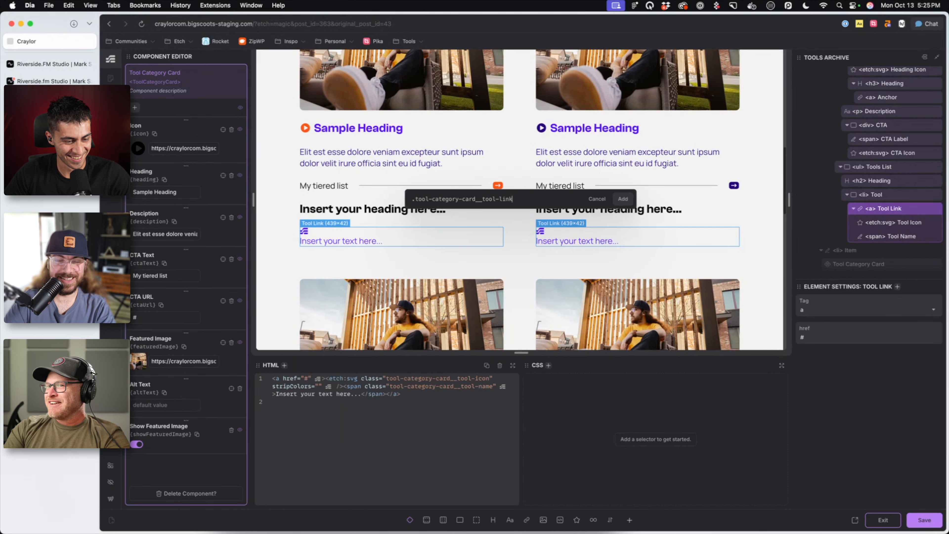
{"action": "type", "text": "tool-link"}
{"action": "key", "text": "Return"}
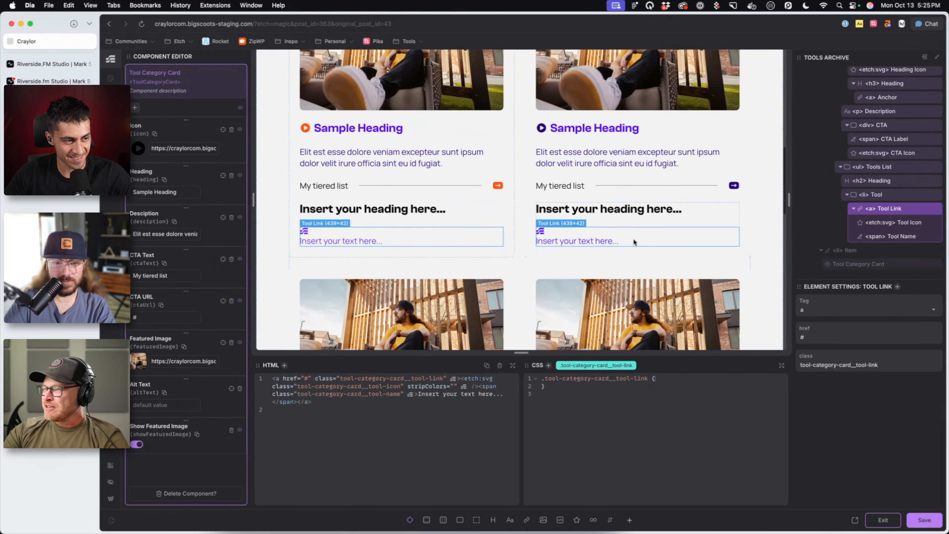
Style the .tool-category-card__tool-link class with display: flex, flex-direction: row, align-items: center and gap: .5em, and save
{"action": "left_click", "coordinate": [668, 379]}
{"action": "type", "text": "di"}
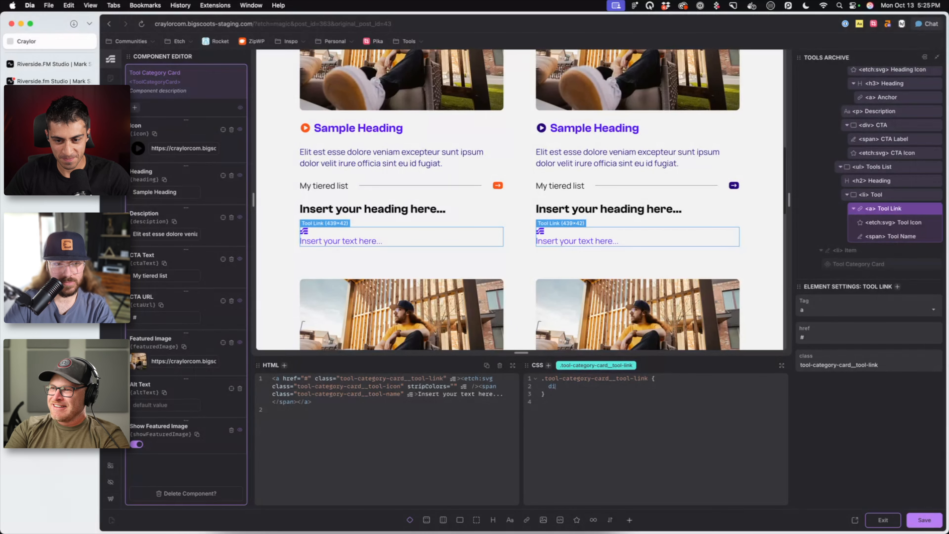
{"action": "type", "text": "splay: flex;"}
{"action": "key", "text": "Return"}
{"action": "type", "text": "flex-dir"}
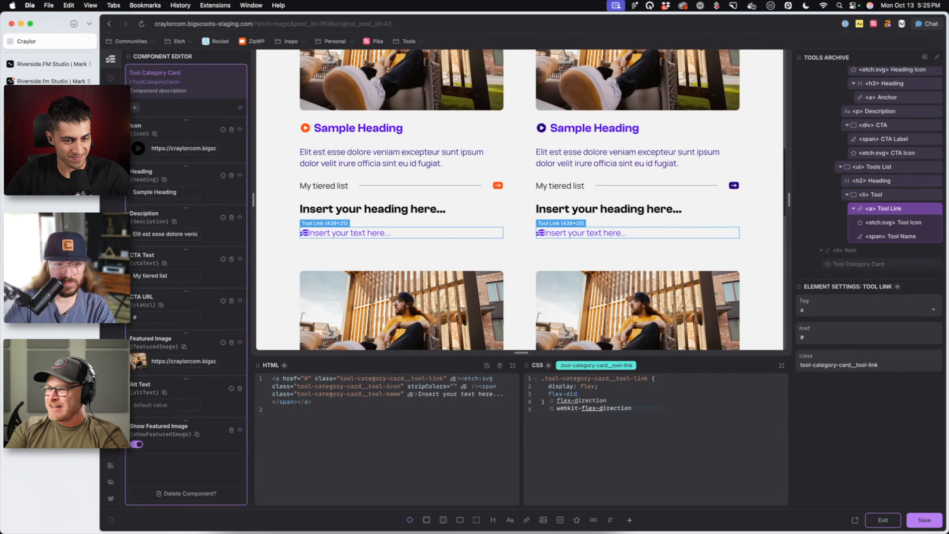
{"action": "type", "text": "ection: rop"}
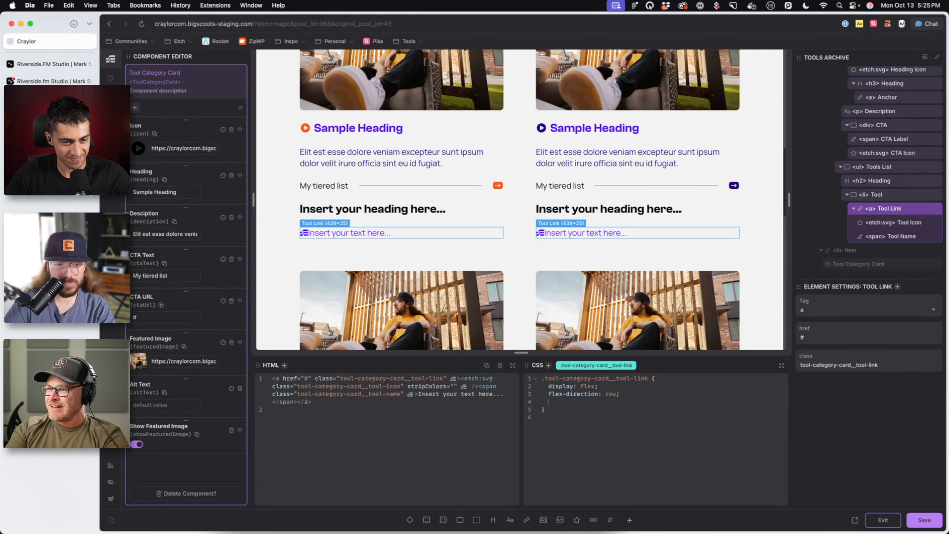
{"action": "type", "text": "align-items"}
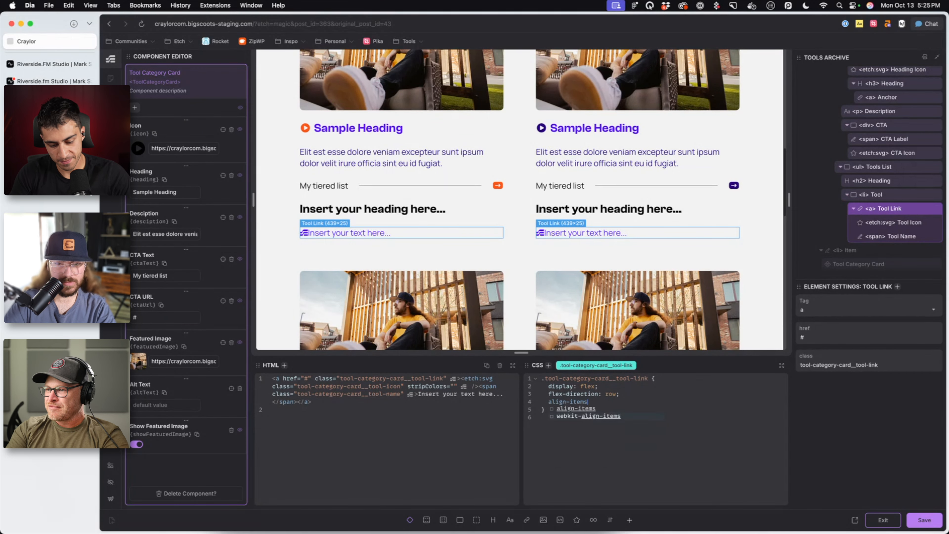
{"action": "type", "text": ": center;"}
{"action": "key", "text": "Return"}
{"action": "type", "text": "gap: ."}
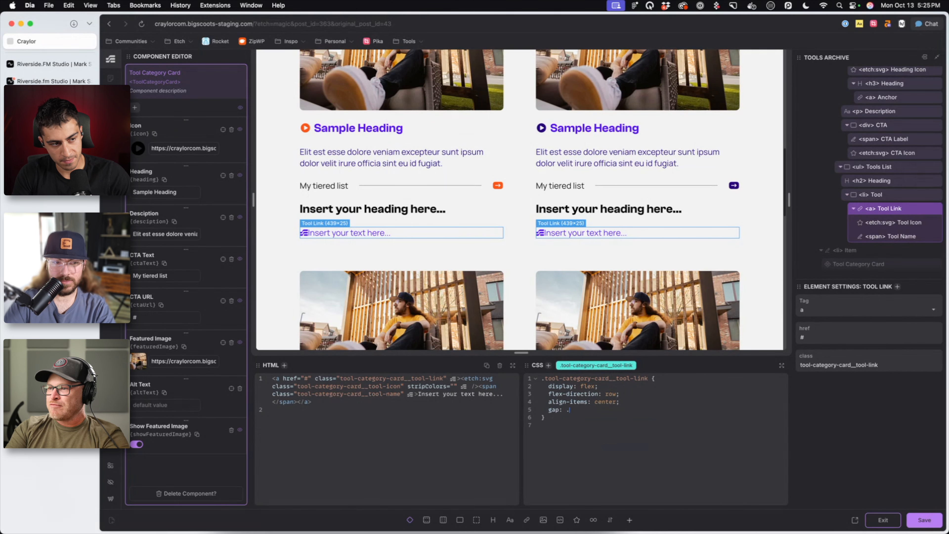
{"action": "type", "text": "tem;"}
{"action": "key", "text": "super+s"}
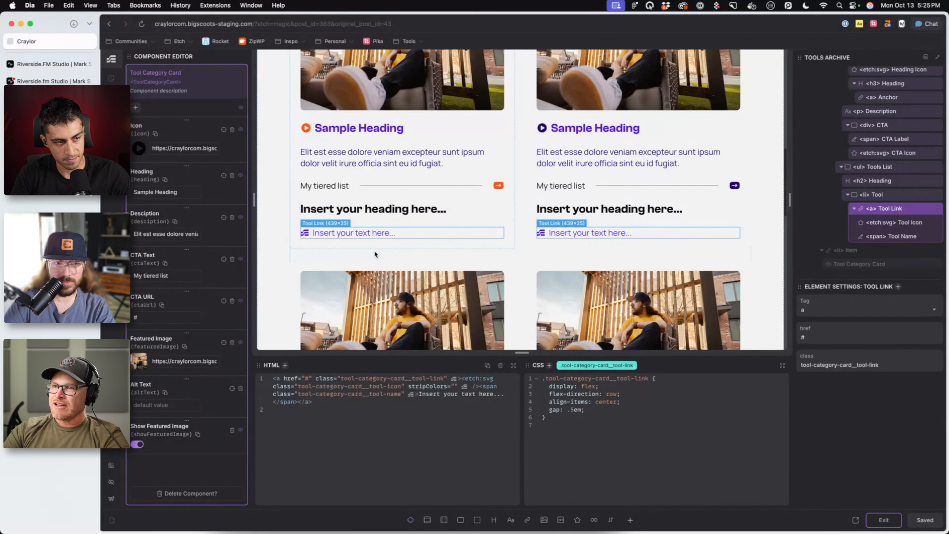
Replace the placeholder text of the Tool Name span with NordVPN
{"action": "left_click", "coordinate": [375, 232]}
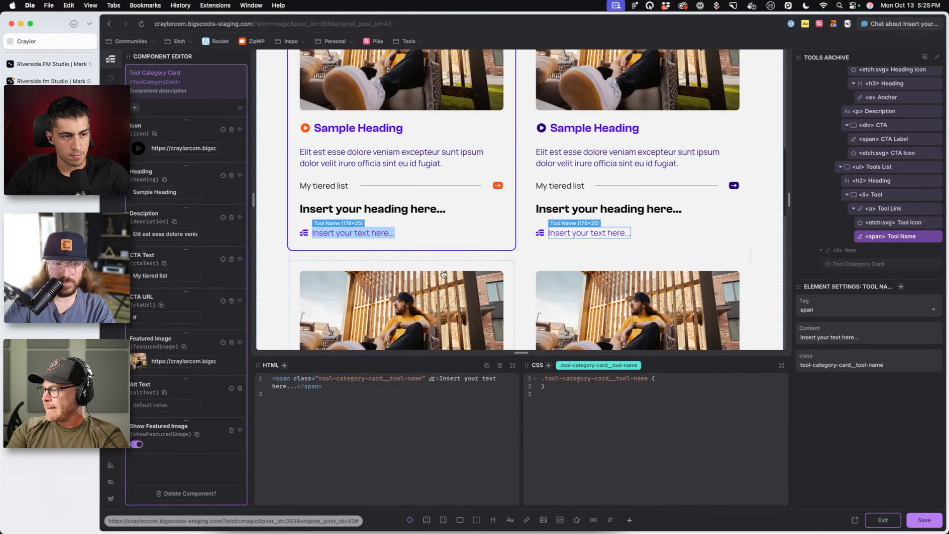
{"action": "type", "text": "Nord"}
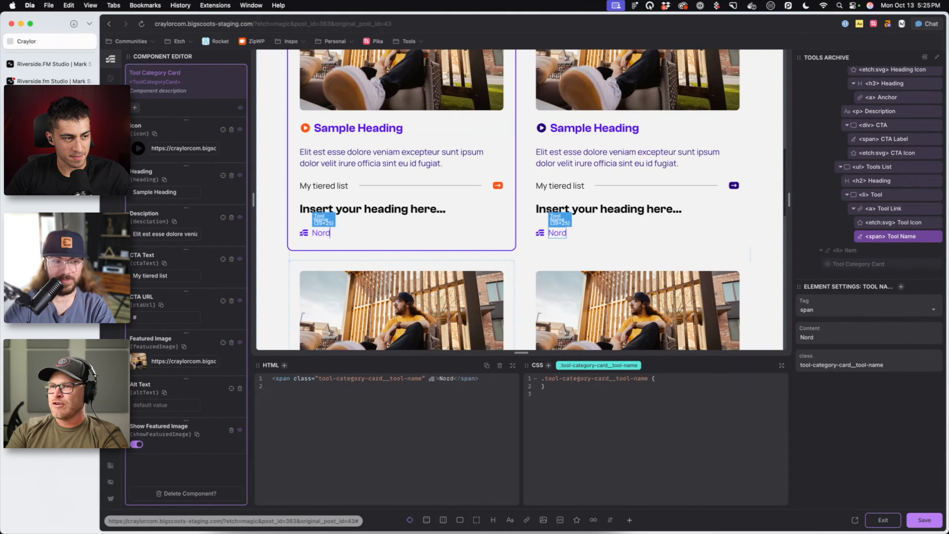
{"action": "type", "text": "VPN"}
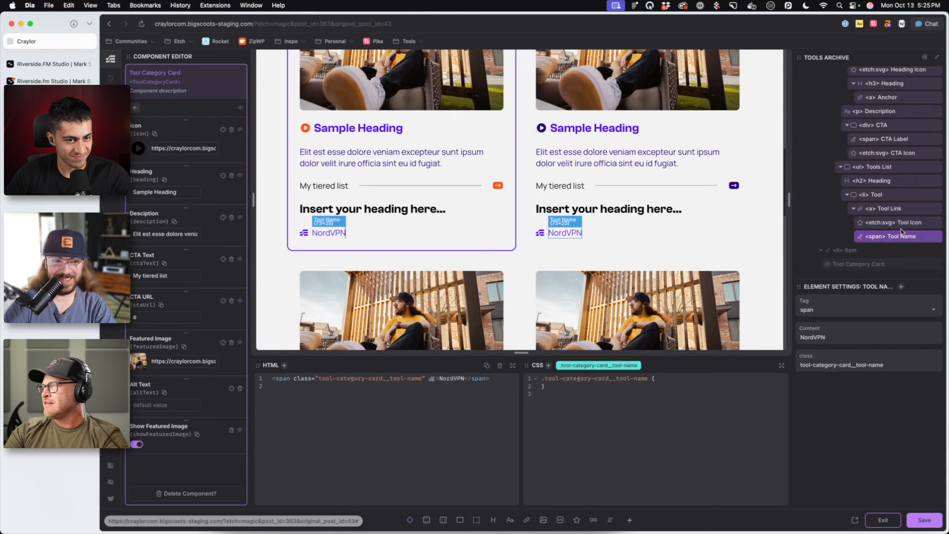
Rename the Tool list element that contains the Tool Link to Tool Item
{"action": "left_click", "coordinate": [907, 196]}
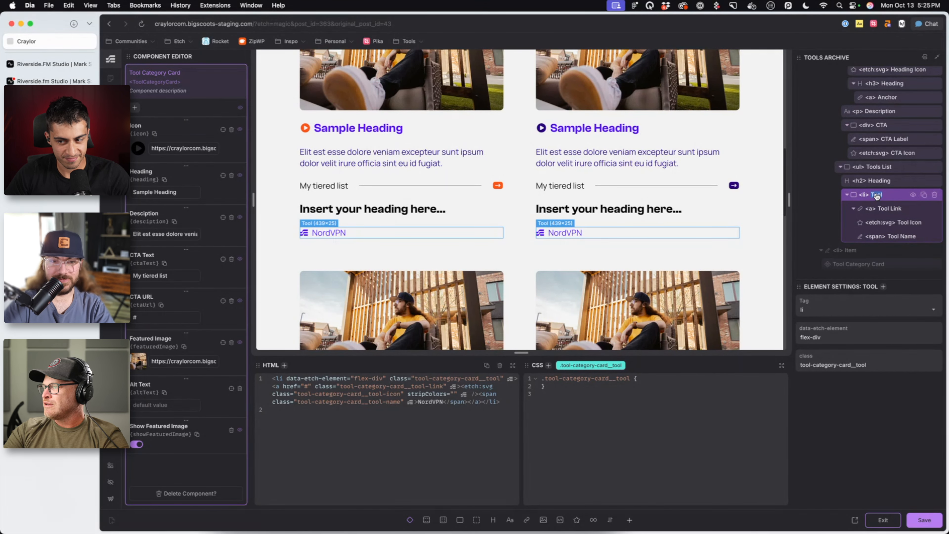
{"action": "key", "text": "Right"}
{"action": "type", "text": "Ite"}
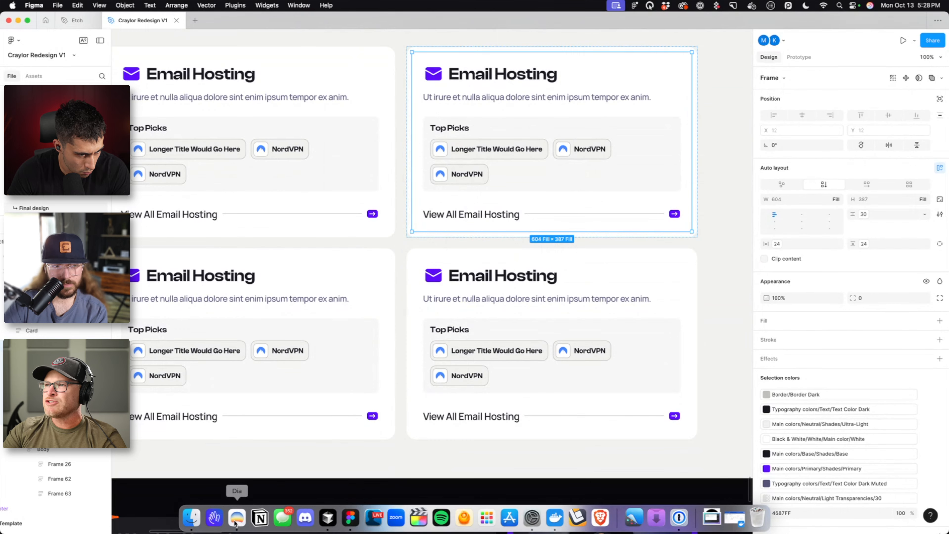
Switch from Figma back to Etch in Dia and add padding: .5em 1em to the .tool-category-card__tool-link class
{"action": "left_click", "coordinate": [236, 519]}
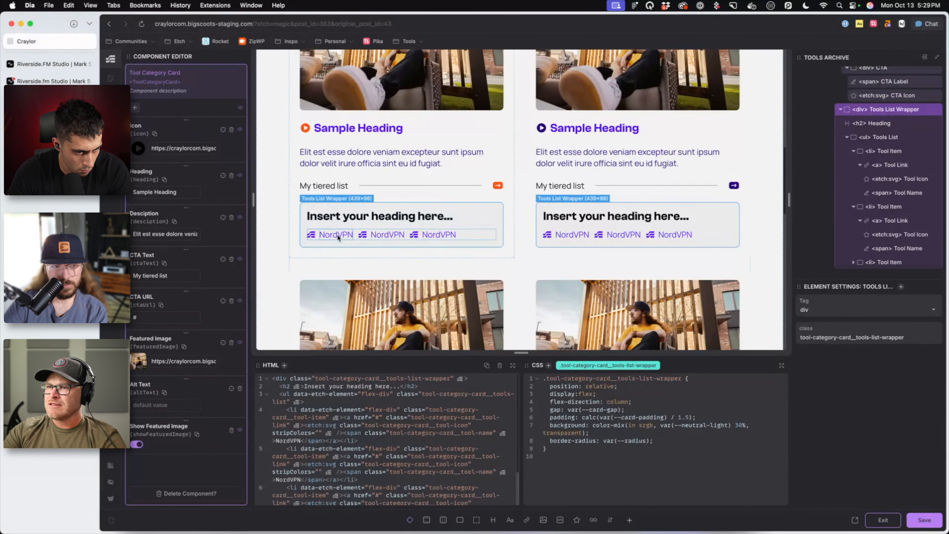
{"action": "left_click", "coordinate": [315, 235]}
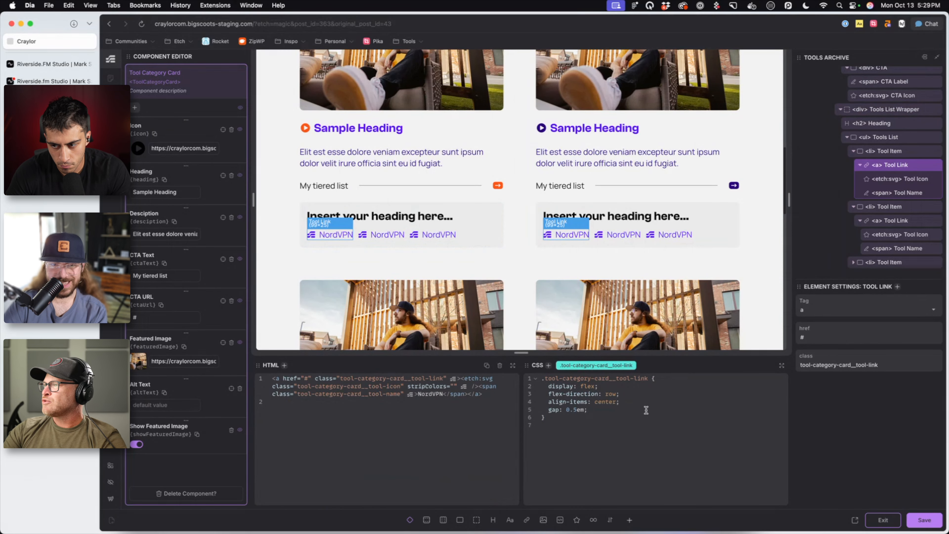
{"action": "key", "text": "Return"}
{"action": "type", "text": "padding:"}
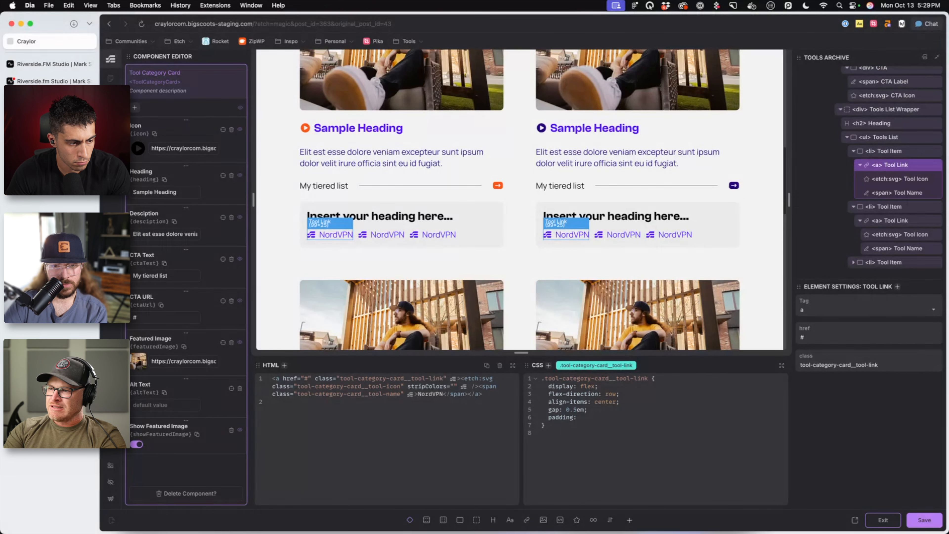
{"action": "type", "text": "."}
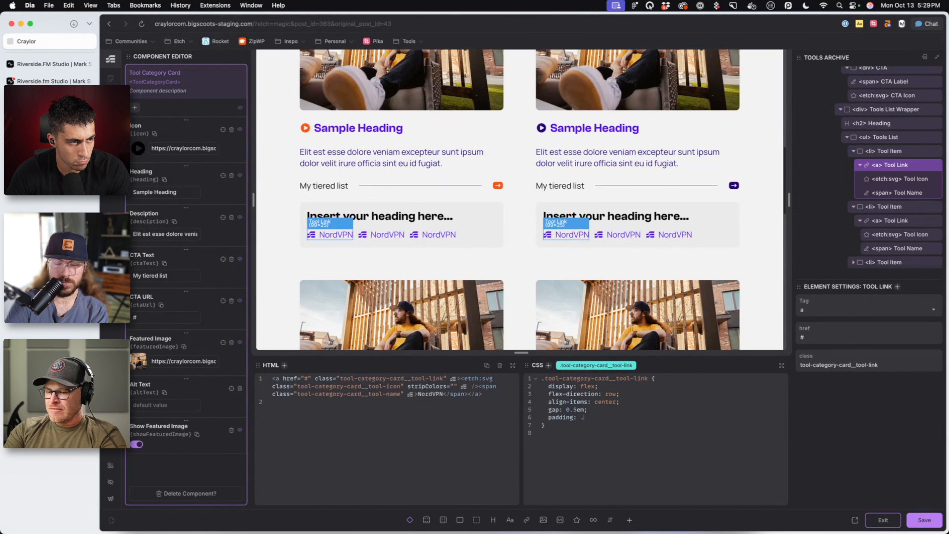
{"action": "type", "text": "5em 1"}
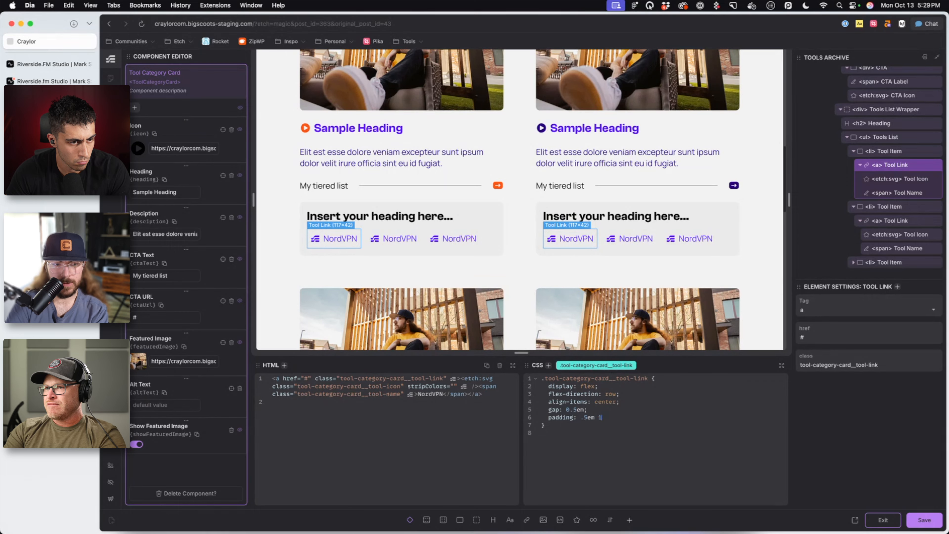
{"action": "type", "text": "em;"}
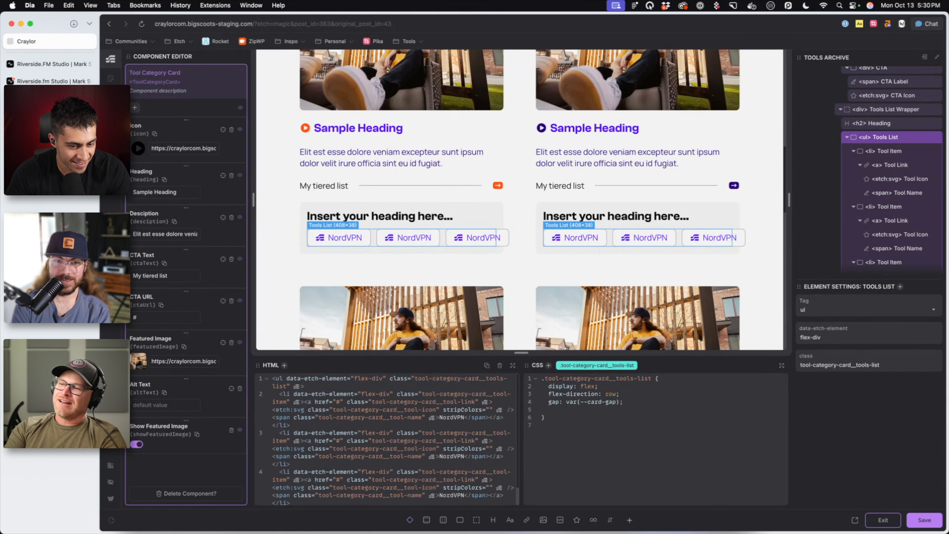
Add flex-wrap: wrap to .tool-category-card__tools-list and font-size: var(--text-s) to .tool-category-card__tool-link, saving both
{"action": "type", "text": "ex-wrap: wrap;"}
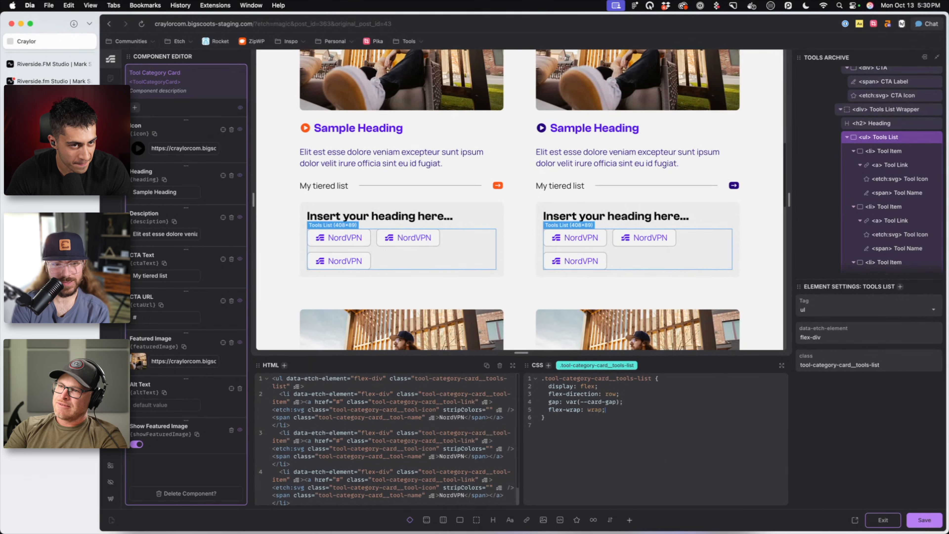
{"action": "key", "text": "super+s"}
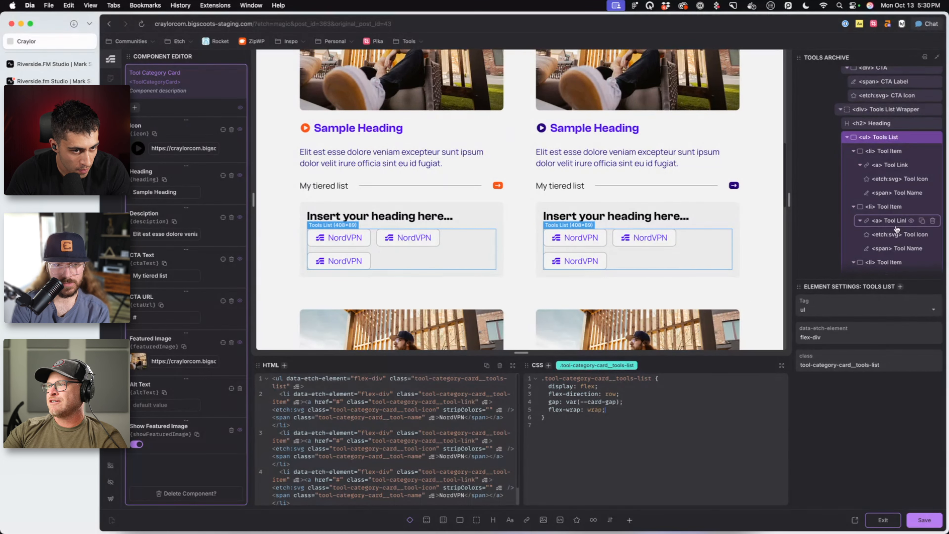
{"action": "left_click", "coordinate": [890, 221]}
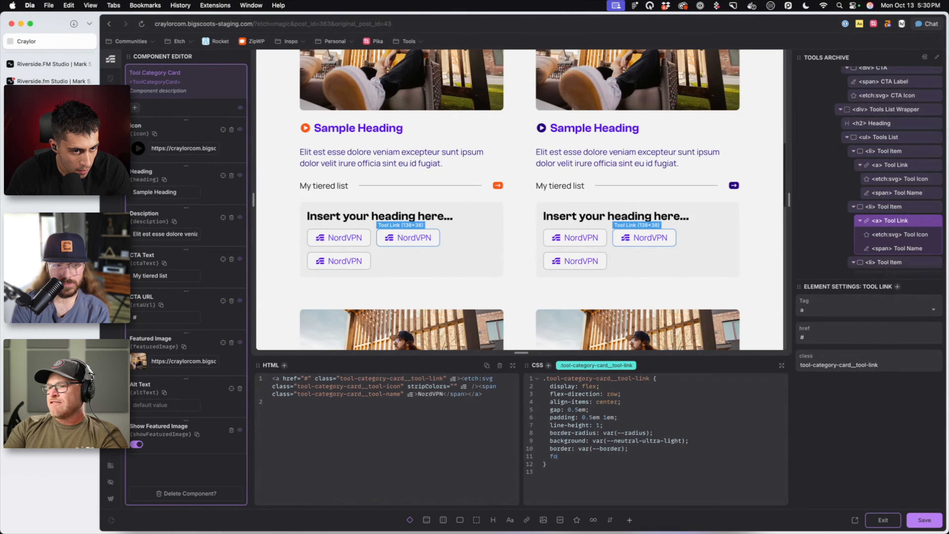
{"action": "type", "text": "nt-size: var(--text-s);"}
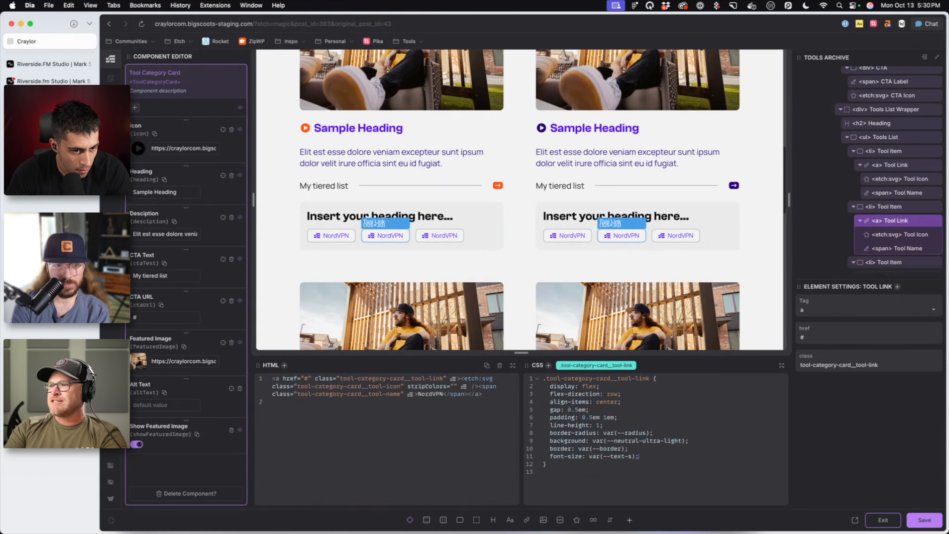
{"action": "key", "text": "super+s"}
Inspect the typography of the Longer Title Would Go Here tool label in the Figma card design and return to Dia
{"action": "mouse_move", "coordinate": [441, 531]}
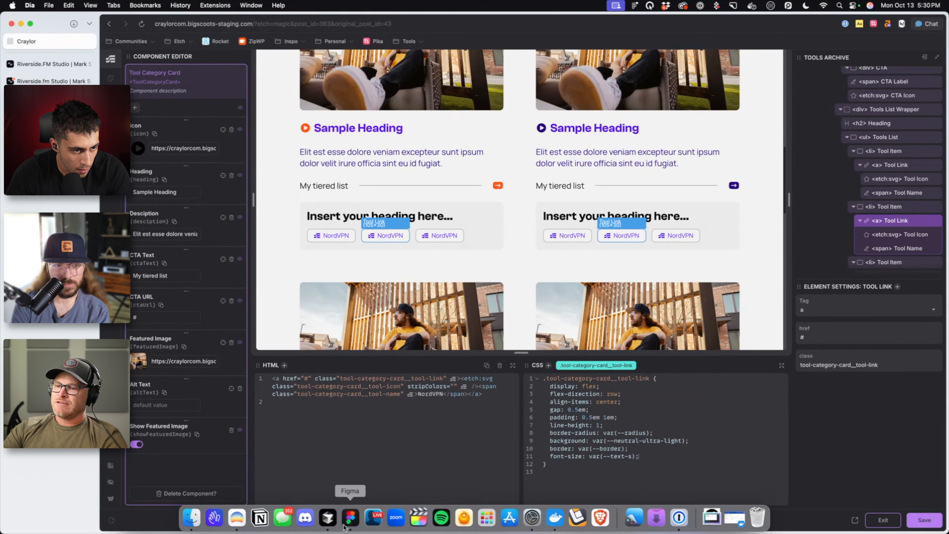
{"action": "left_click", "coordinate": [344, 527]}
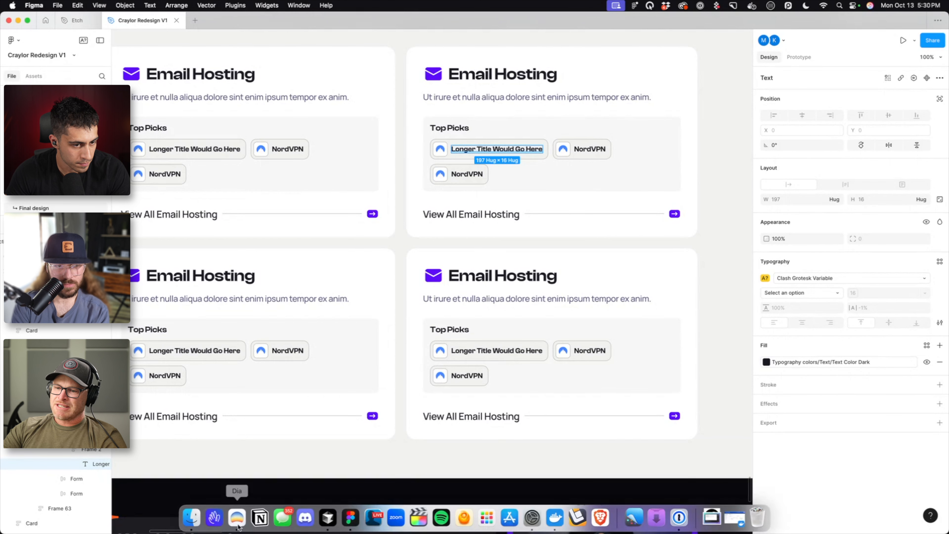
{"action": "left_click", "coordinate": [238, 517]}
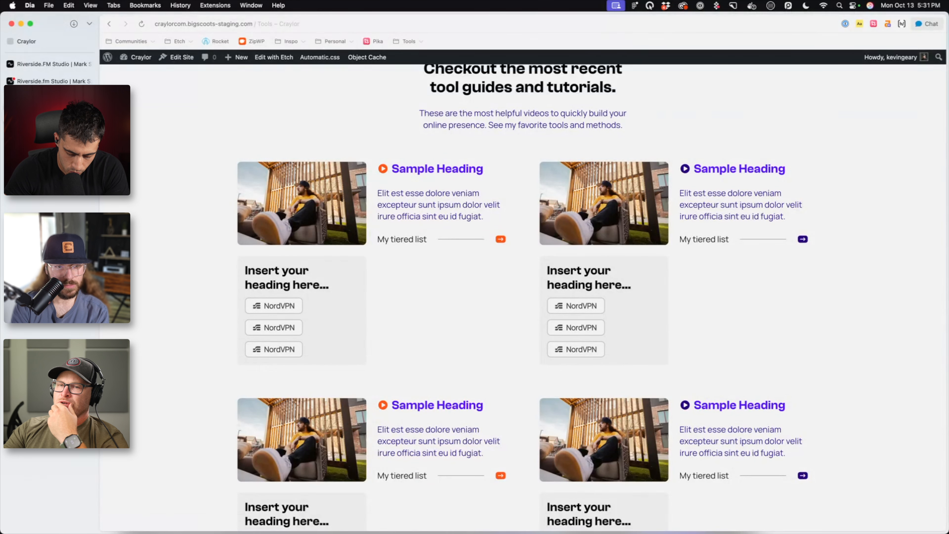
Return to the Etch editor tab and exit the Tool Category Card component editor
{"action": "left_click", "coordinate": [49, 99]}
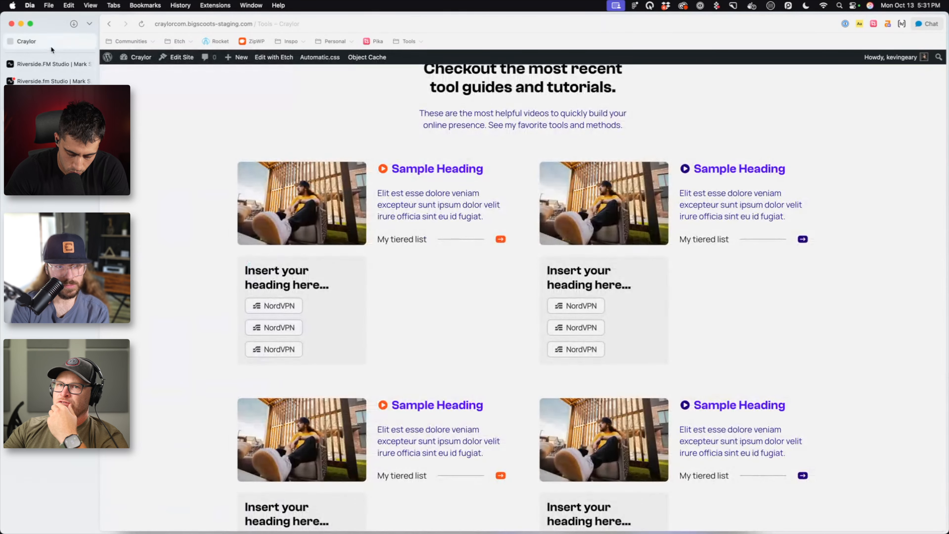
{"action": "left_click", "coordinate": [51, 46]}
{"action": "left_click", "coordinate": [484, 204]}
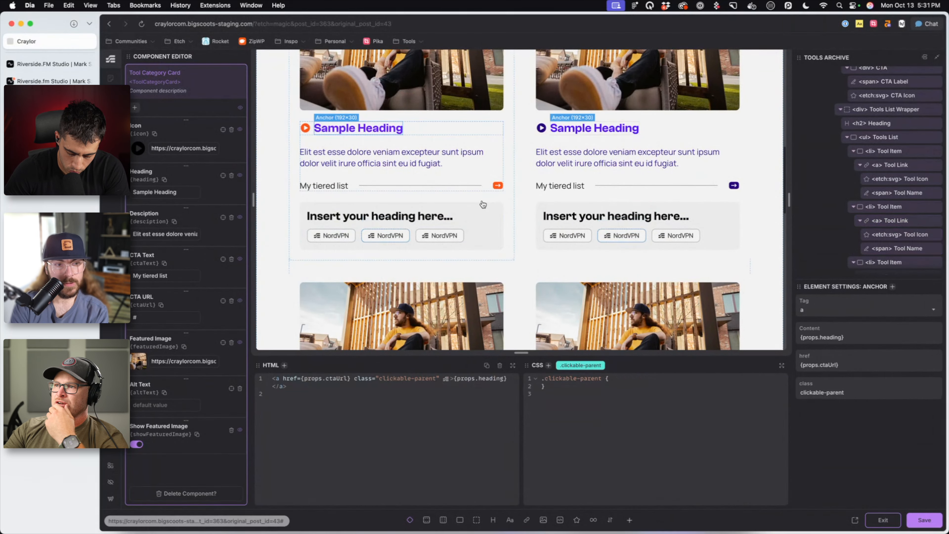
{"action": "left_click", "coordinate": [882, 520]}
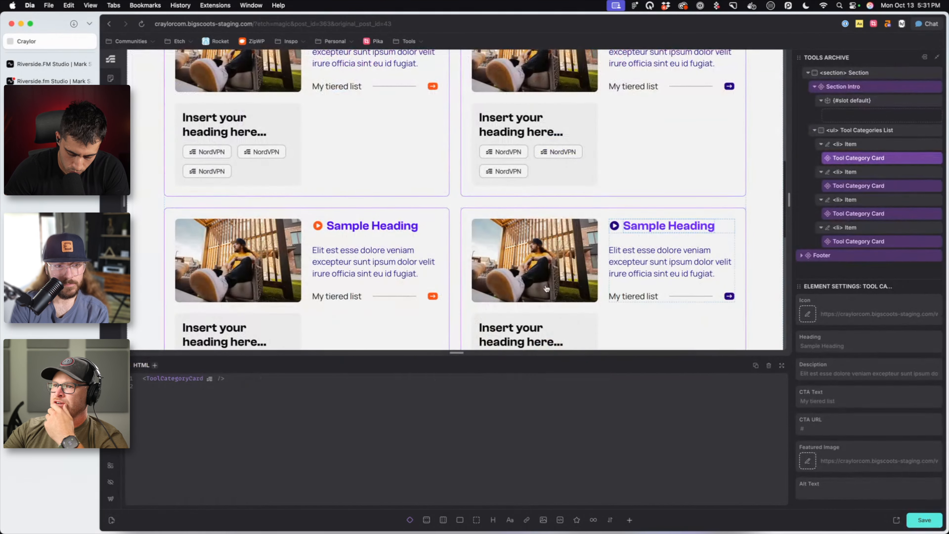
Turn off Show Featured Image for the first Tool Category Card and compare its layout with and without the image
{"action": "scroll", "coordinate": [385, 182], "scroll_direction": "up", "scroll_amount": 3}
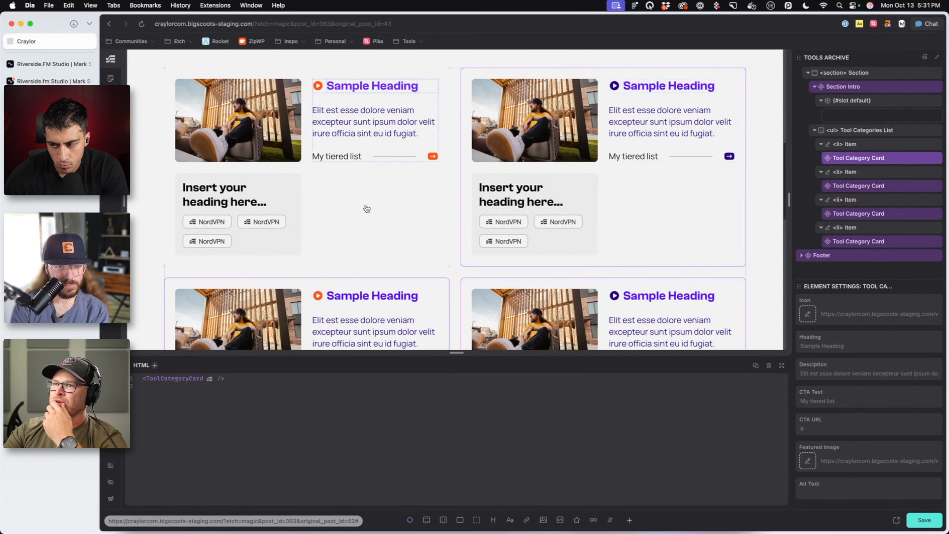
{"action": "scroll", "coordinate": [827, 460], "scroll_direction": "down", "scroll_amount": 2}
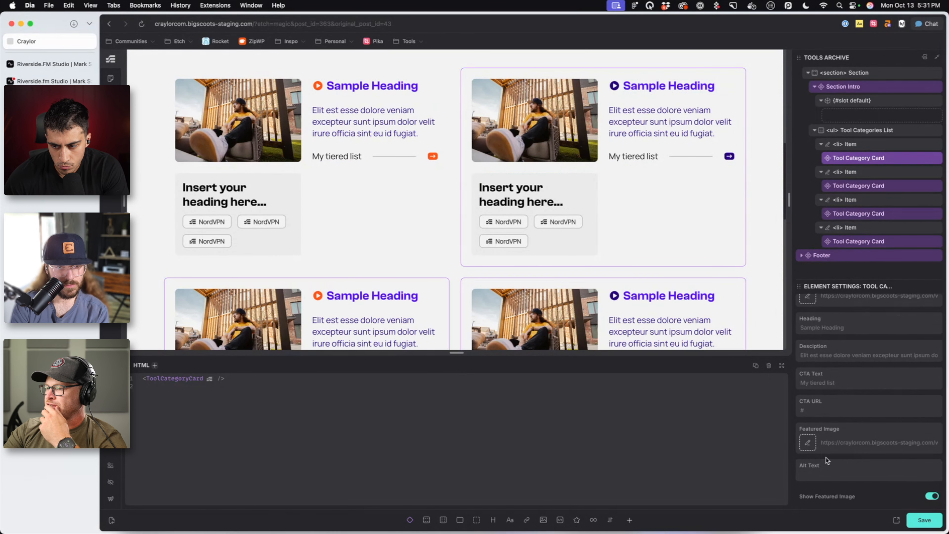
{"action": "left_click", "coordinate": [933, 496]}
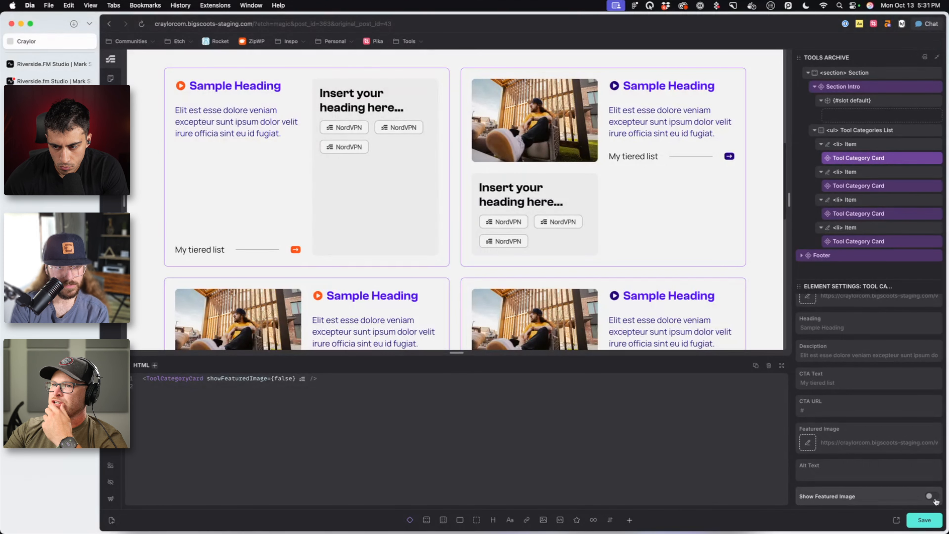
{"action": "left_click", "coordinate": [935, 500]}
{"action": "left_click", "coordinate": [935, 500]}
{"action": "left_click", "coordinate": [934, 499]}
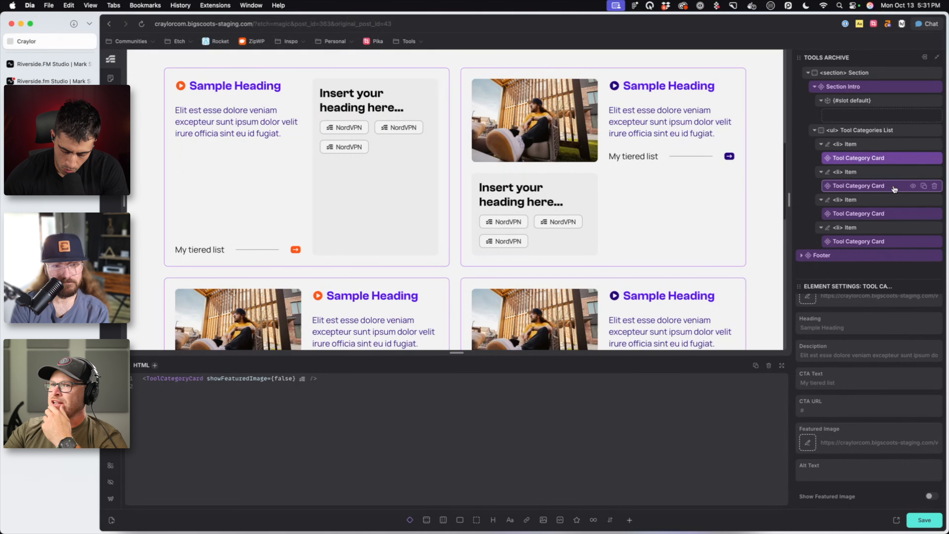
Delete the other three items from the Tool Categories List, keeping only the first item with its card
{"action": "left_click", "coordinate": [904, 172]}
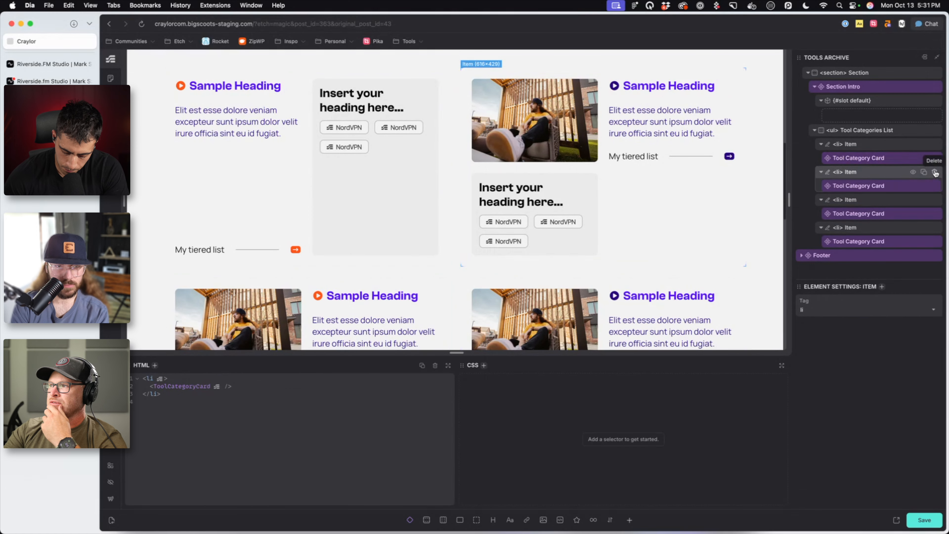
{"action": "left_click", "coordinate": [935, 172]}
{"action": "left_click", "coordinate": [935, 215]}
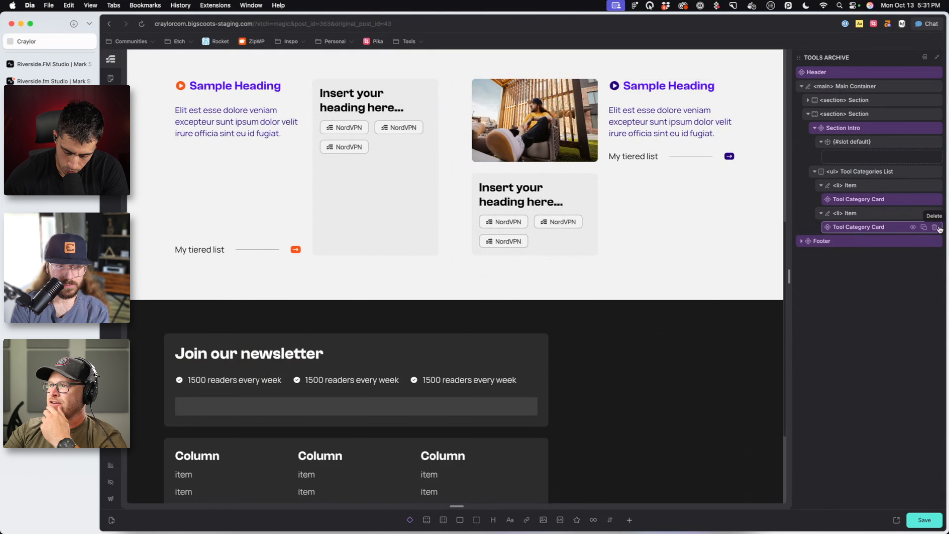
{"action": "left_click", "coordinate": [935, 226]}
Wrap the remaining Item of the Tool Categories List in a loop
{"action": "left_click", "coordinate": [875, 190]}
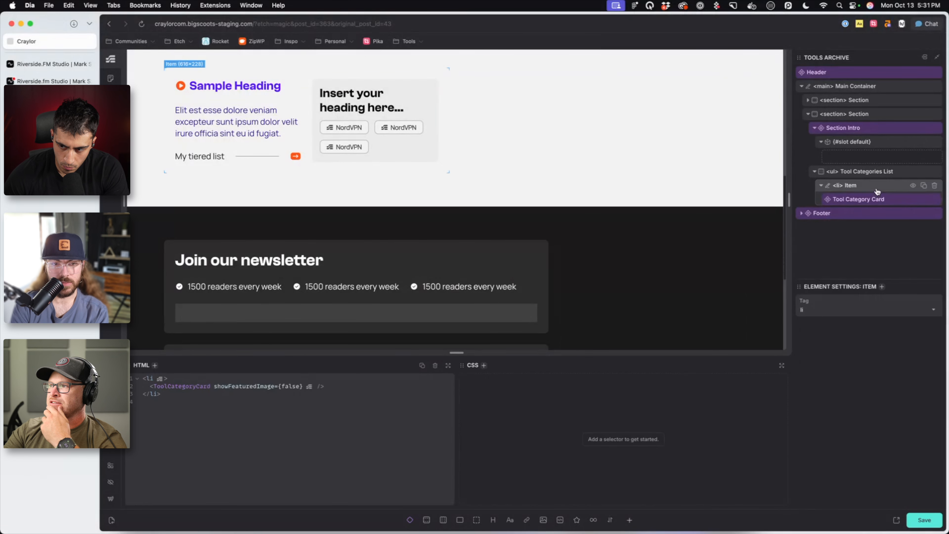
{"action": "right_click", "coordinate": [877, 191]}
{"action": "left_click", "coordinate": [807, 253]}
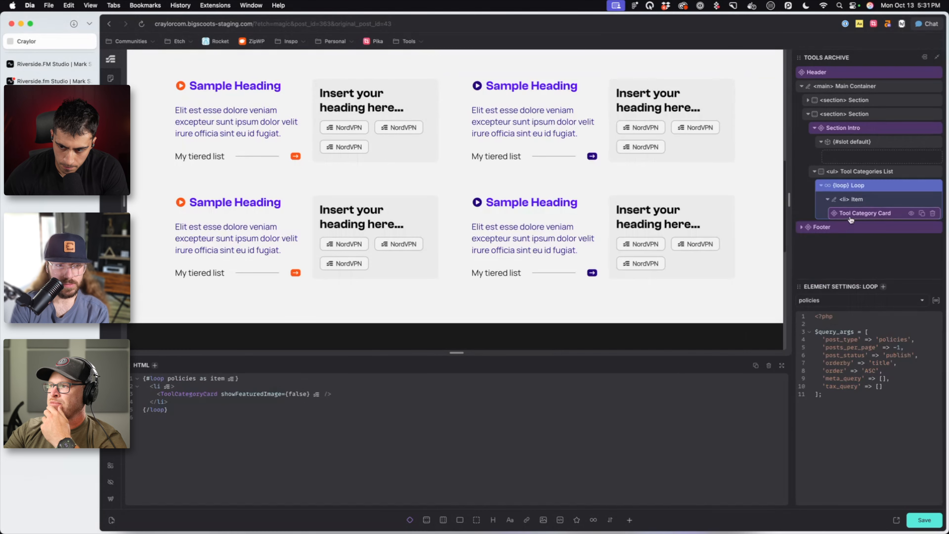
Set the loop around the Tool Categories List item to use the Tool Categories WP-Terms query
{"action": "left_click", "coordinate": [832, 301]}
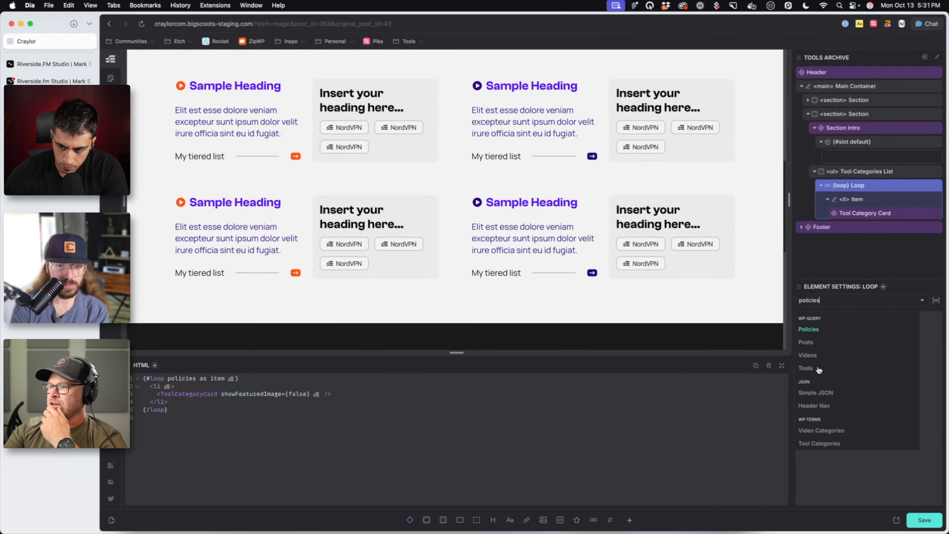
{"action": "left_click", "coordinate": [818, 443]}
{"action": "scroll", "coordinate": [568, 212], "scroll_direction": "down", "scroll_amount": 3}
{"action": "scroll", "coordinate": [241, 148], "scroll_direction": "up", "scroll_amount": 4}
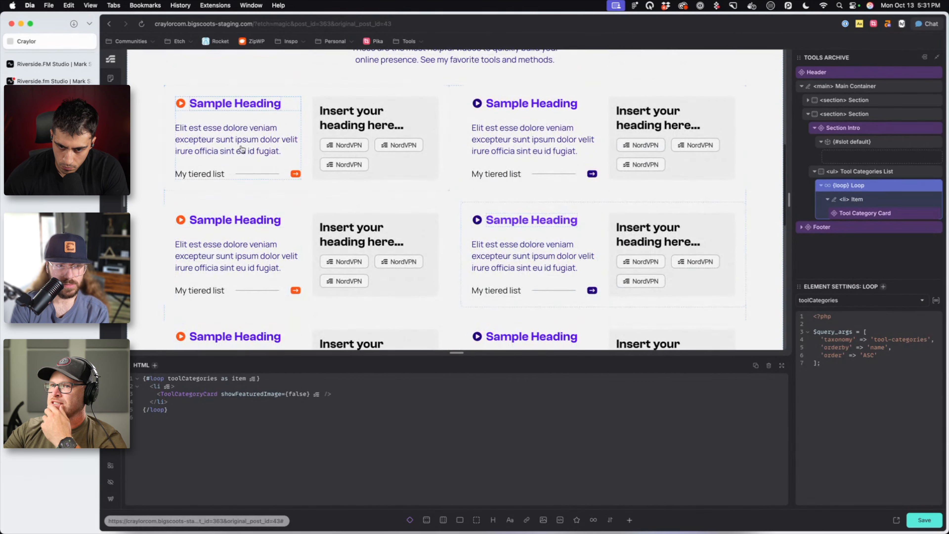
Save the Tools Archive page, reload the live Tools page and examine the looped category cards there
{"action": "left_click", "coordinate": [300, 122]}
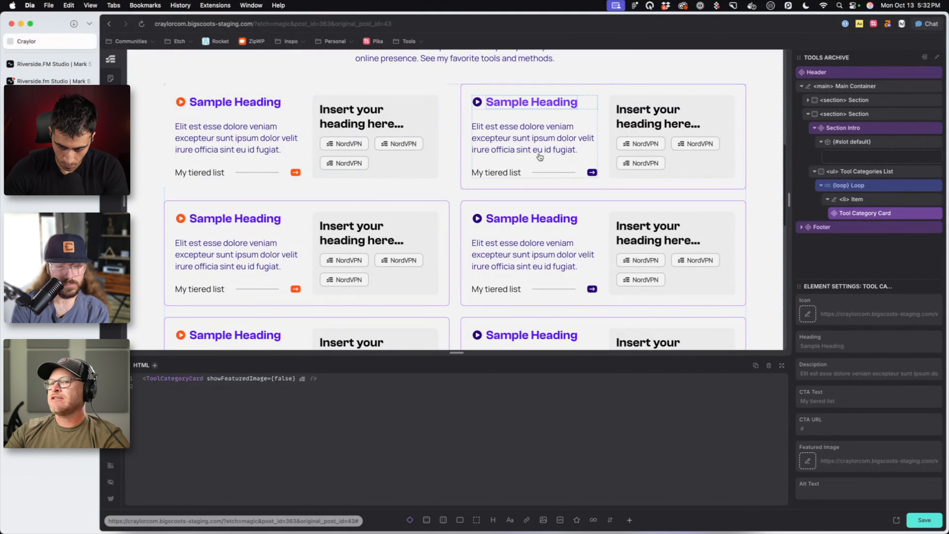
{"action": "key", "text": "super+s"}
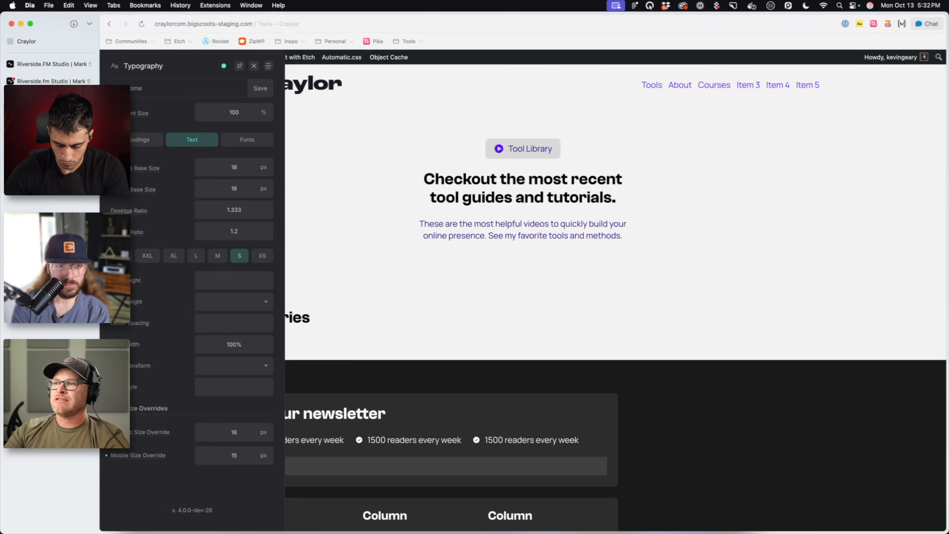
{"action": "key", "text": "super+r"}
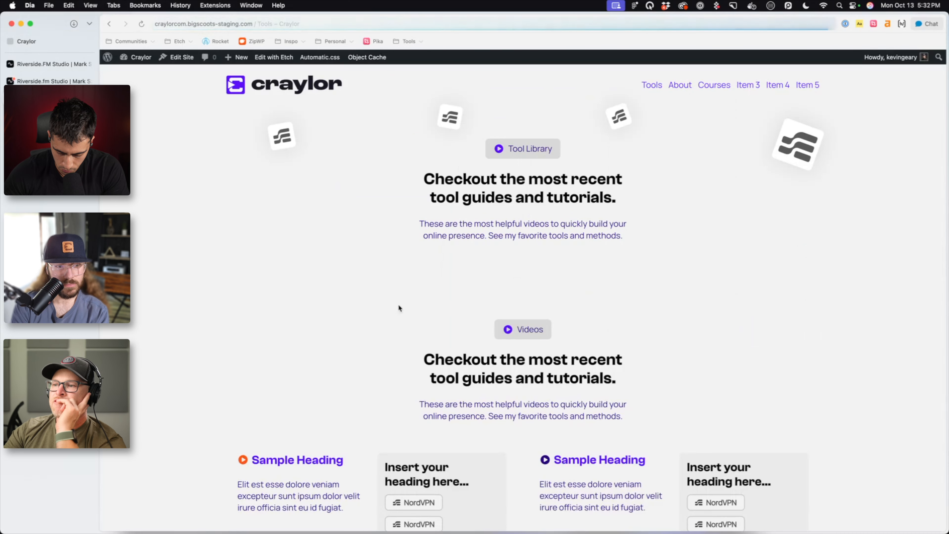
{"action": "scroll", "coordinate": [398, 304], "scroll_direction": "down", "scroll_amount": 5}
{"action": "scroll", "coordinate": [399, 343], "scroll_direction": "down", "scroll_amount": 5}
{"action": "scroll", "coordinate": [396, 340], "scroll_direction": "up", "scroll_amount": 2}
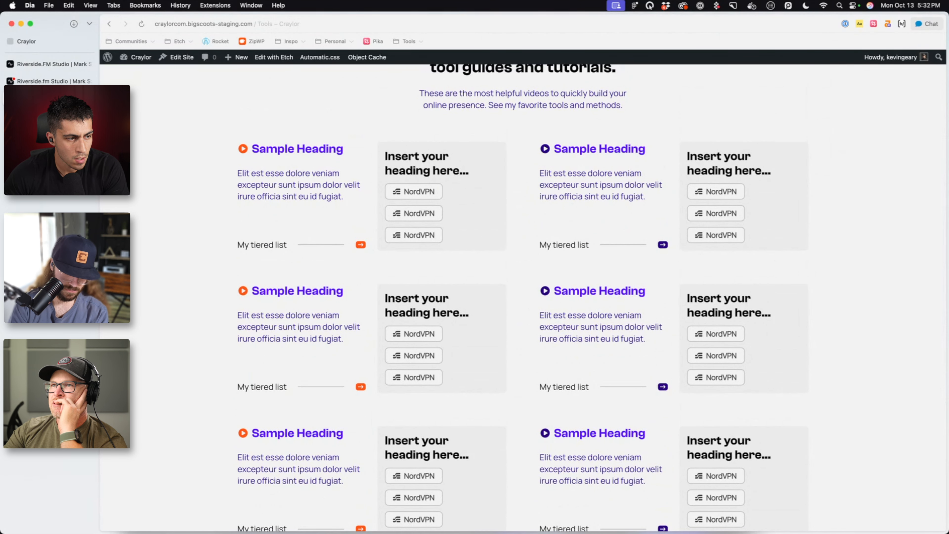
Return to the Etch editor and add max-inline-size: 800px to the .tool-categories-list class
{"action": "left_click", "coordinate": [45, 43]}
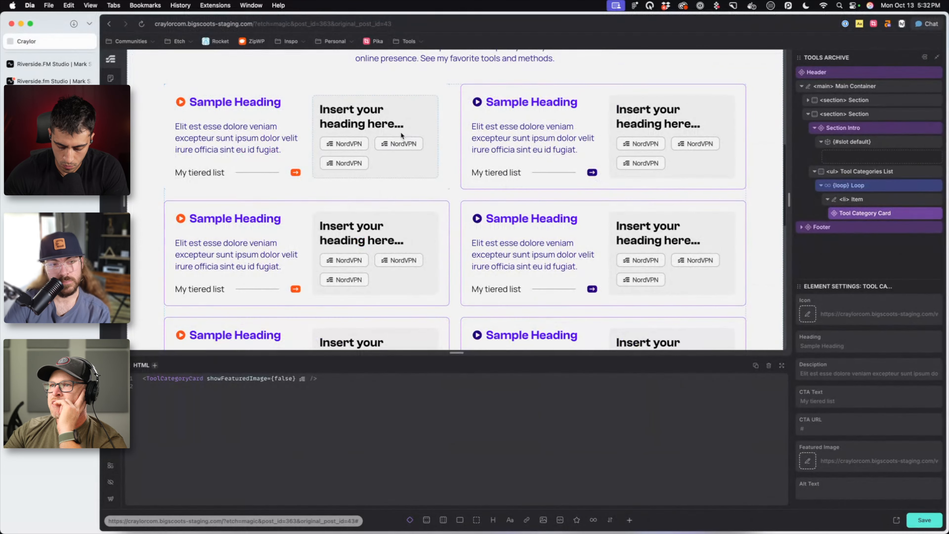
{"action": "left_click", "coordinate": [452, 103]}
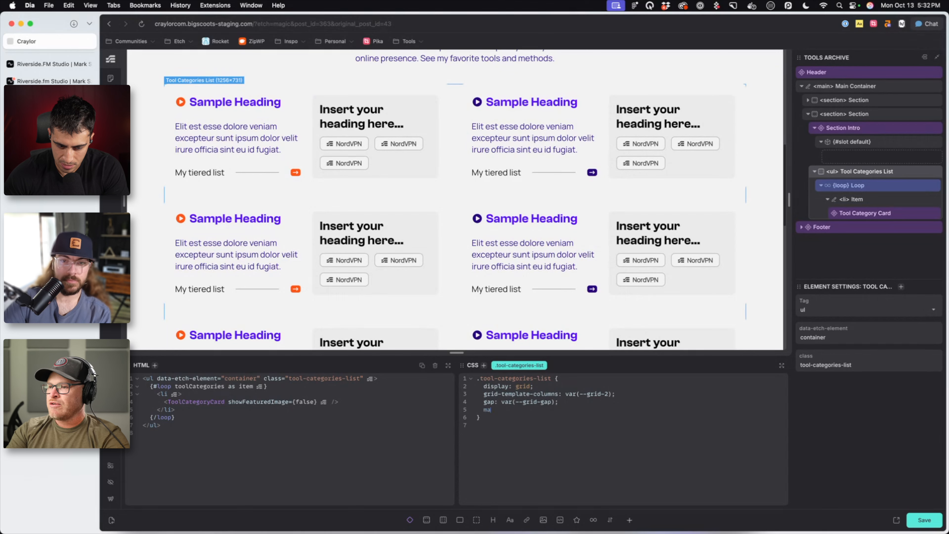
{"action": "type", "text": "x-inline-size: "}
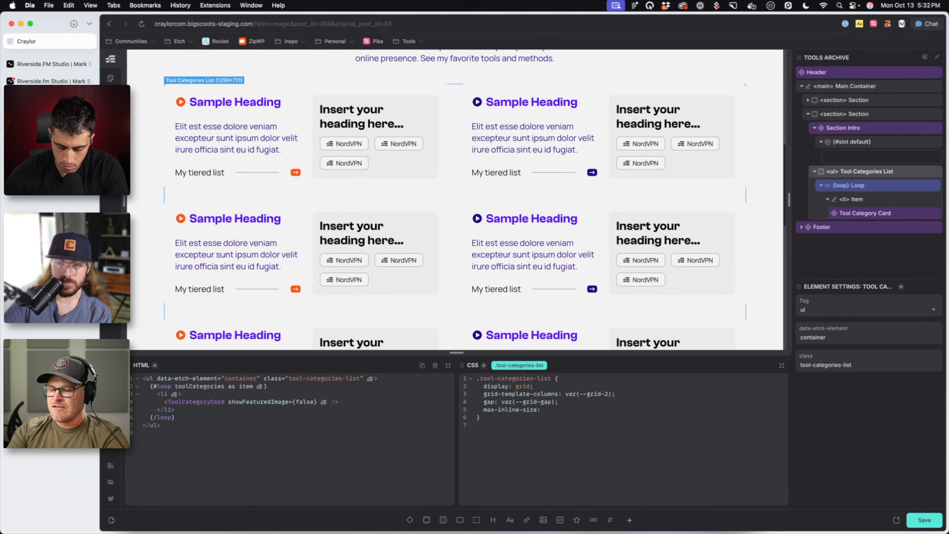
{"action": "type", "text": "800px;"}
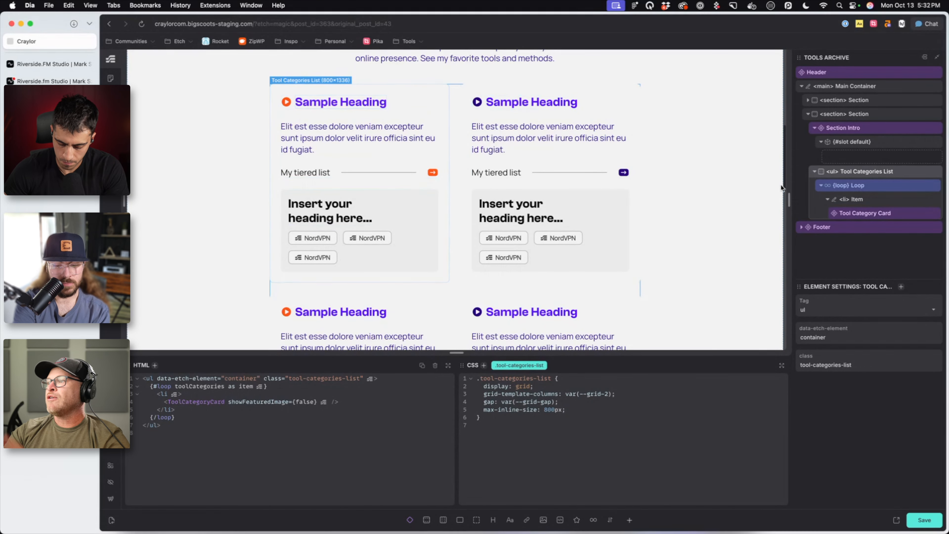
Open the Tool Category Card component for editing, add a boolean property named Show Tools, and save
{"action": "right_click", "coordinate": [836, 213]}
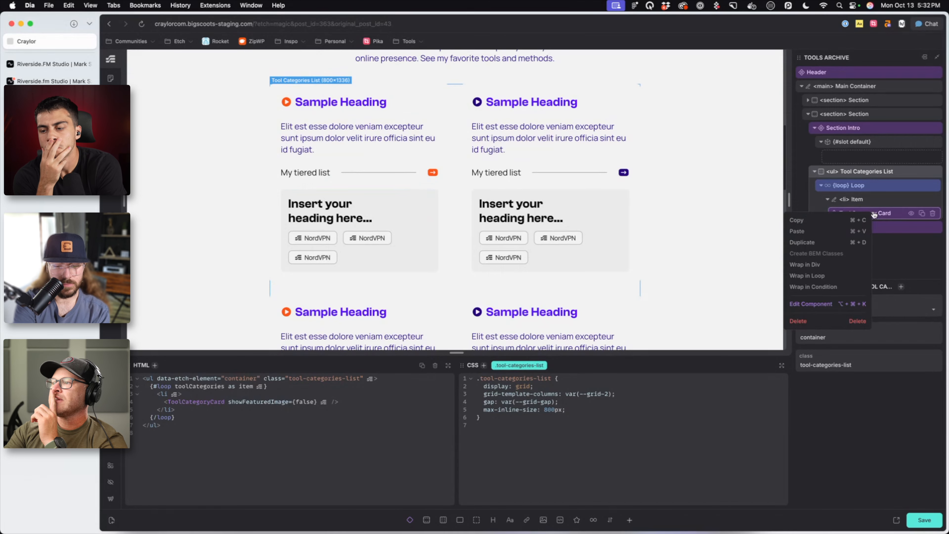
{"action": "left_click", "coordinate": [818, 302]}
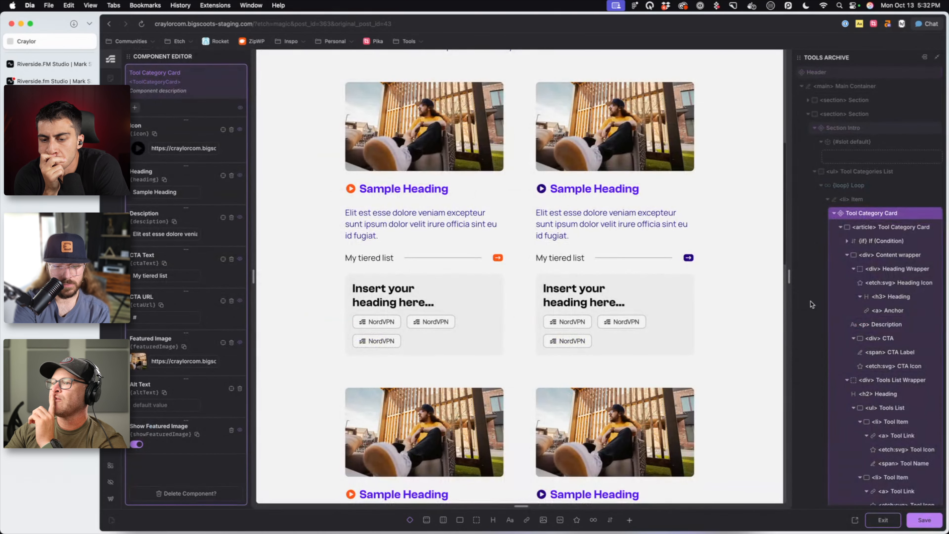
{"action": "left_click", "coordinate": [833, 214]}
{"action": "left_click", "coordinate": [834, 214]}
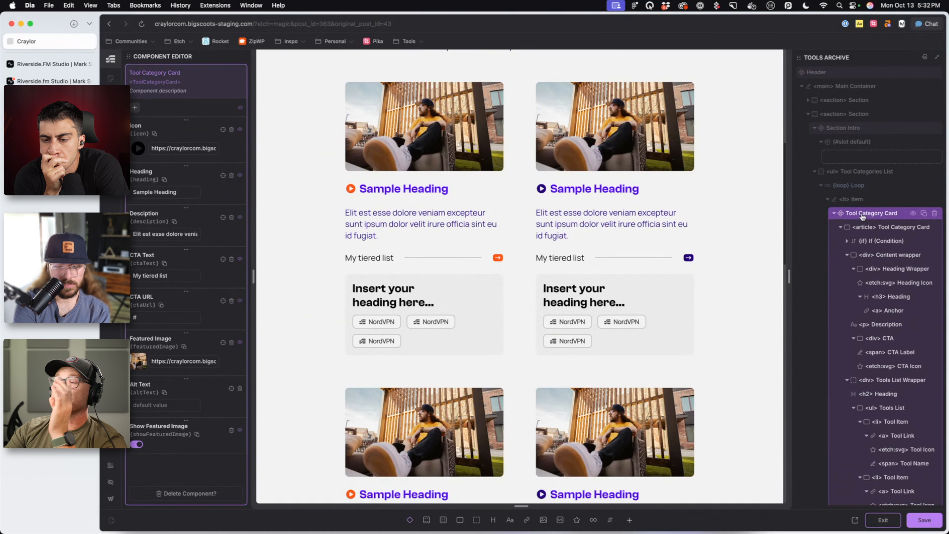
{"action": "left_click", "coordinate": [134, 108]}
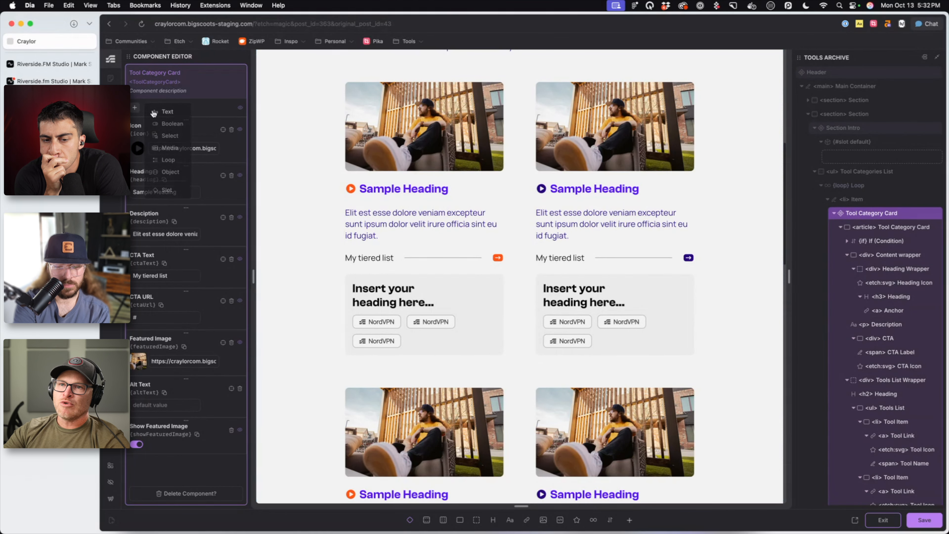
{"action": "left_click", "coordinate": [171, 124]}
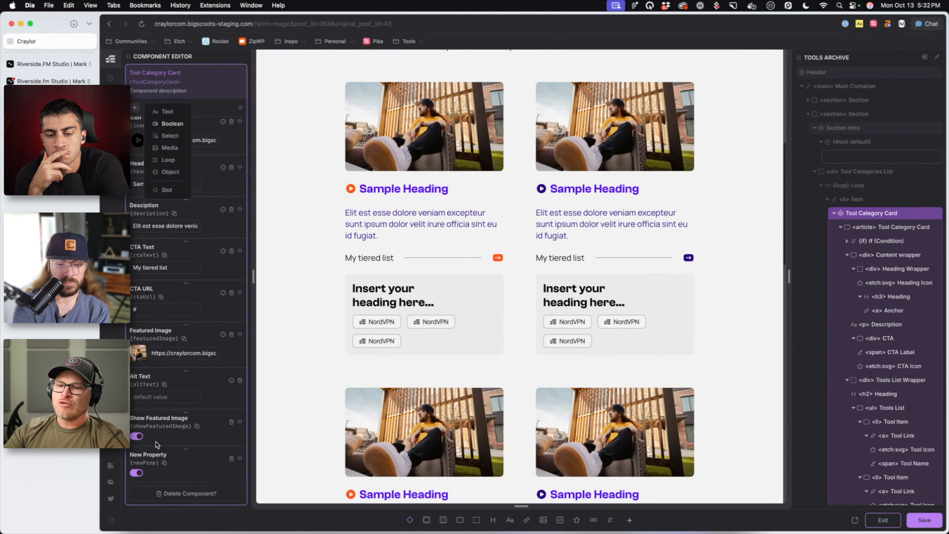
{"action": "triple_click", "coordinate": [157, 455]}
{"action": "key", "text": "super+s"}
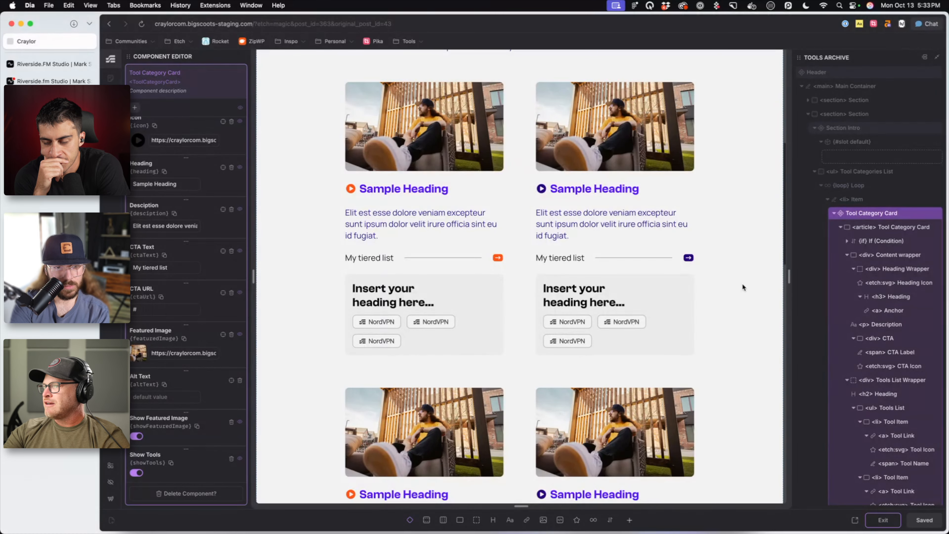
Wrap the component's Tools List Wrapper in the condition props.showTools, then save and exit the component editor
{"action": "scroll", "coordinate": [914, 294], "scroll_direction": "down", "scroll_amount": 3}
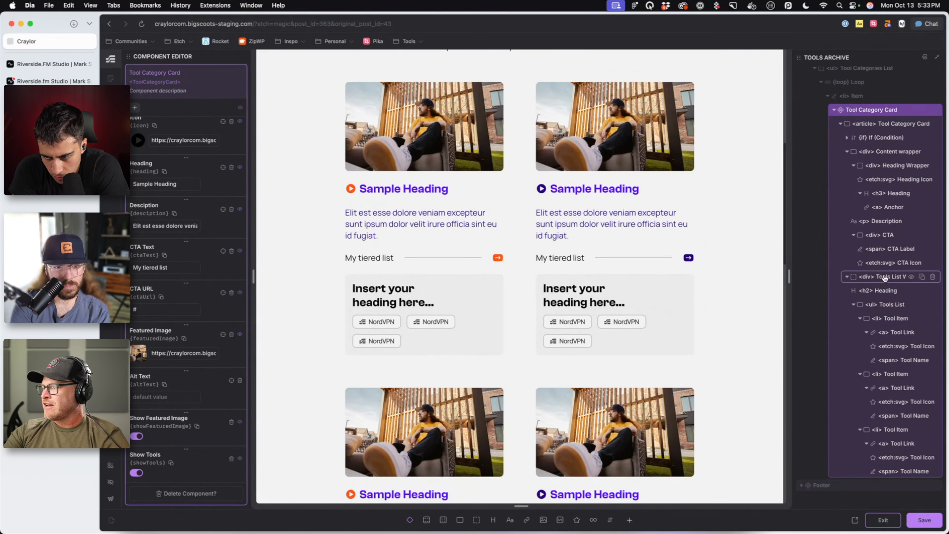
{"action": "left_click", "coordinate": [883, 277]}
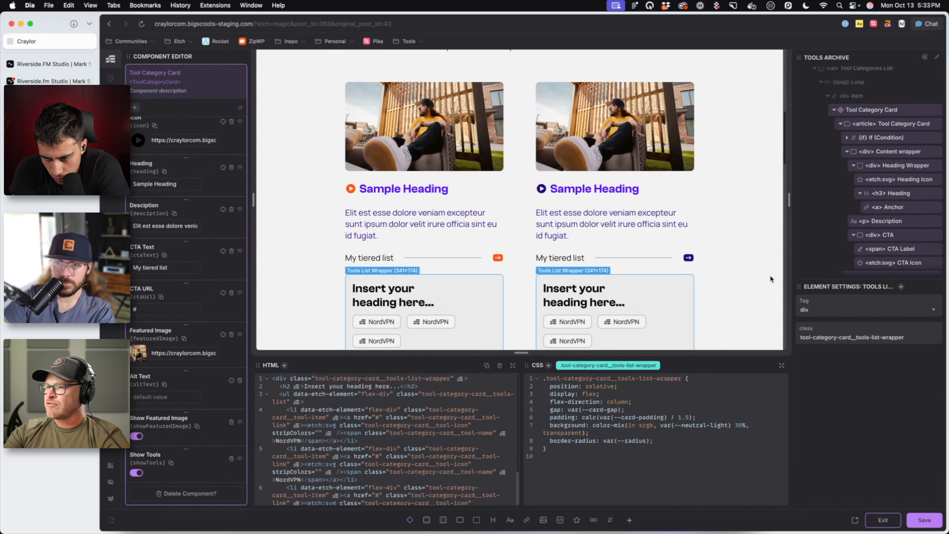
{"action": "scroll", "coordinate": [888, 243], "scroll_direction": "down", "scroll_amount": 3}
{"action": "right_click", "coordinate": [882, 175]}
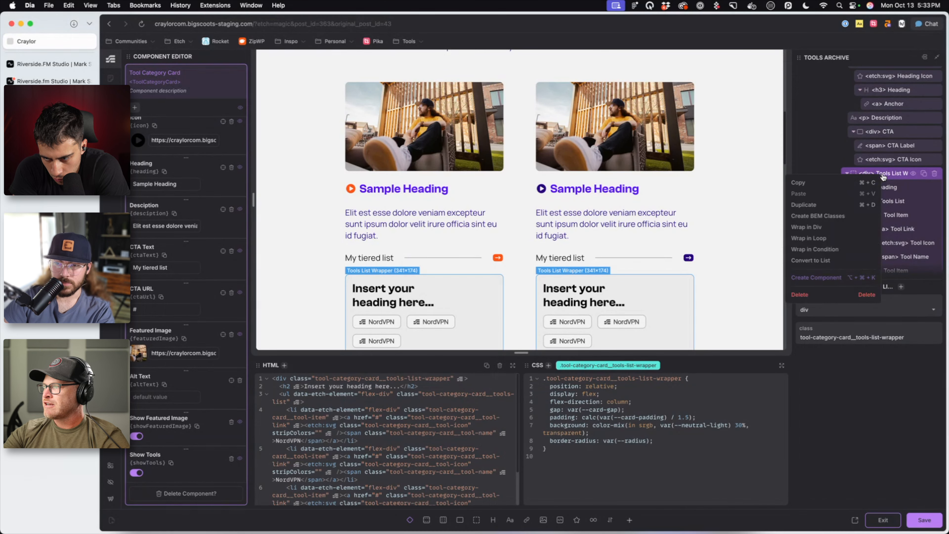
{"action": "left_click", "coordinate": [822, 249]}
{"action": "type", "text": "prop"}
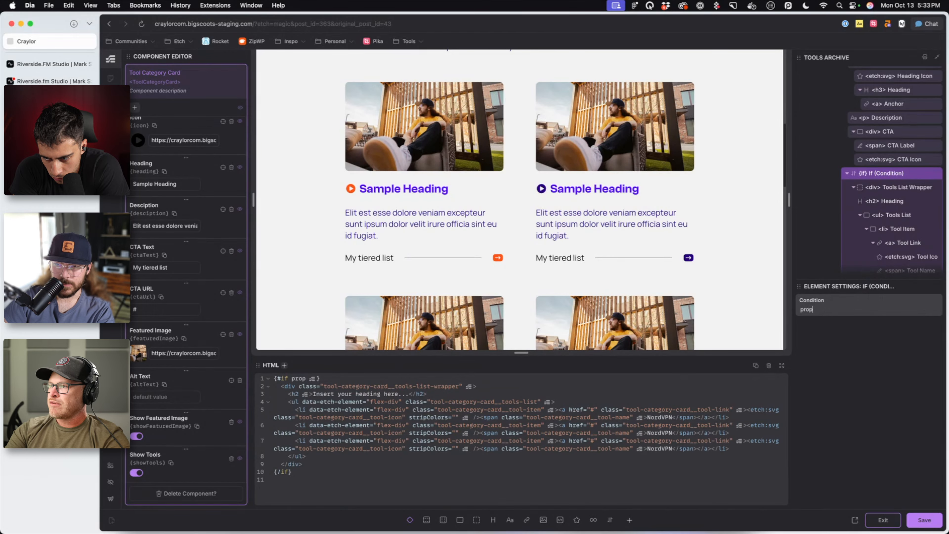
{"action": "type", "text": "s.sho"}
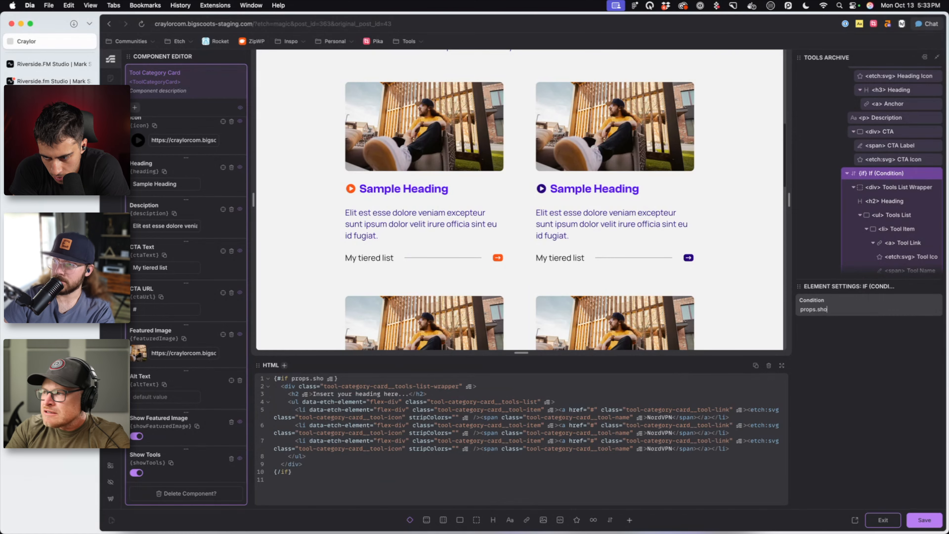
{"action": "type", "text": "wTools"}
{"action": "scroll", "coordinate": [744, 310], "scroll_direction": "down", "scroll_amount": 2}
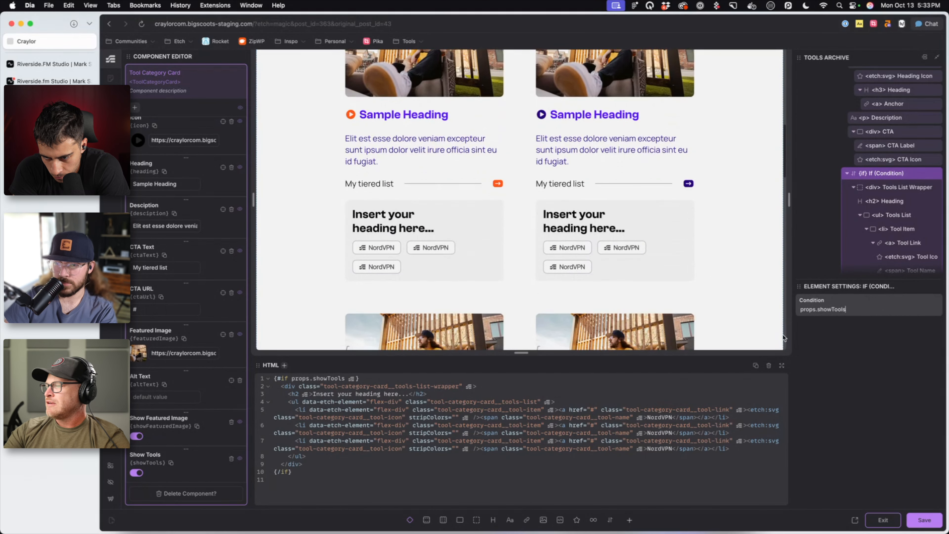
{"action": "left_click", "coordinate": [924, 520]}
{"action": "left_click", "coordinate": [891, 522]}
Toggle Show Tools on the looped Tool Category Card to test the condition, leaving it off
{"action": "left_click", "coordinate": [932, 495]}
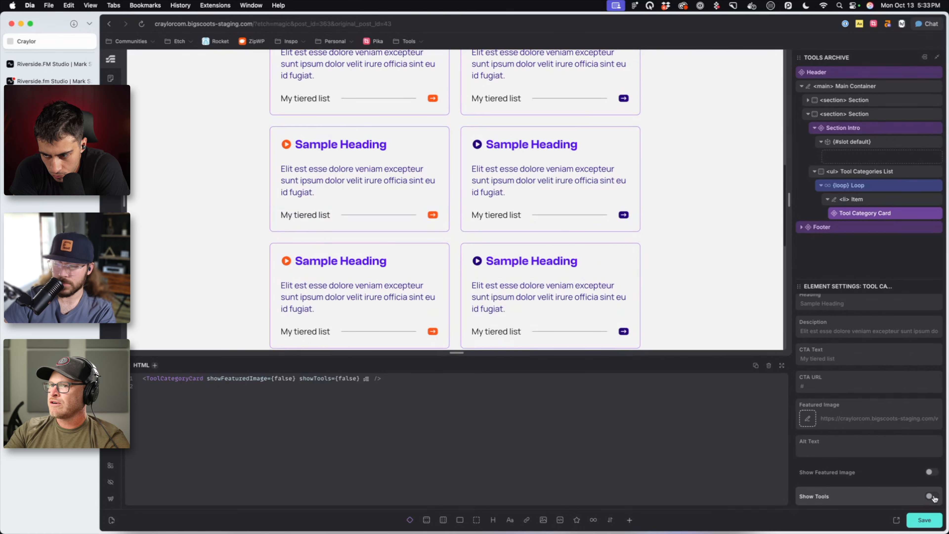
{"action": "left_click", "coordinate": [932, 496]}
{"action": "left_click", "coordinate": [932, 496]}
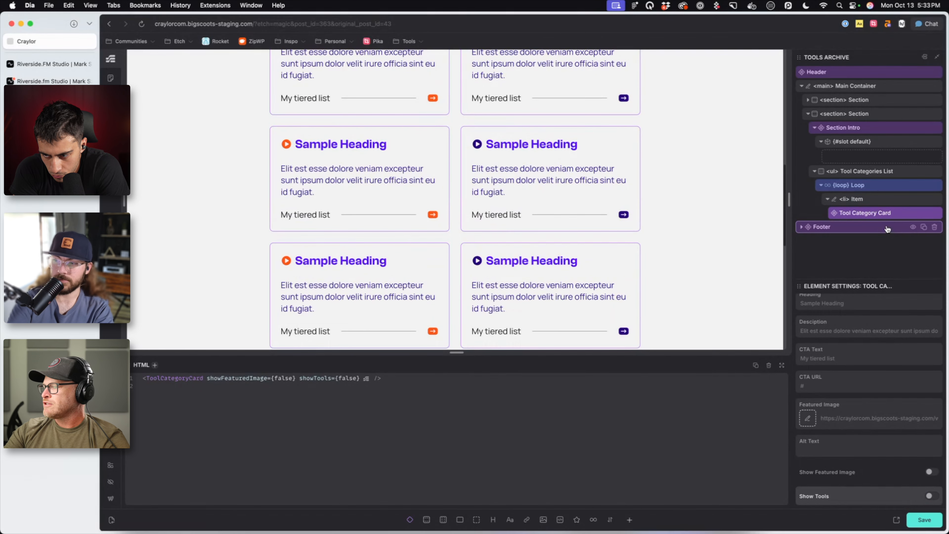
Edit the Tool Category Card component so Show Tools defaults to off, then save and exit its editor
{"action": "right_click", "coordinate": [884, 216]}
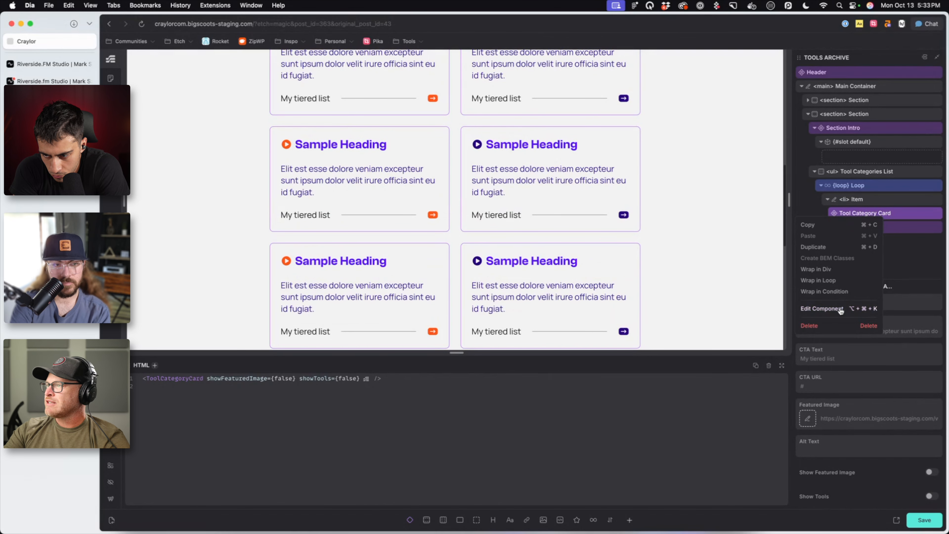
{"action": "left_click", "coordinate": [840, 309]}
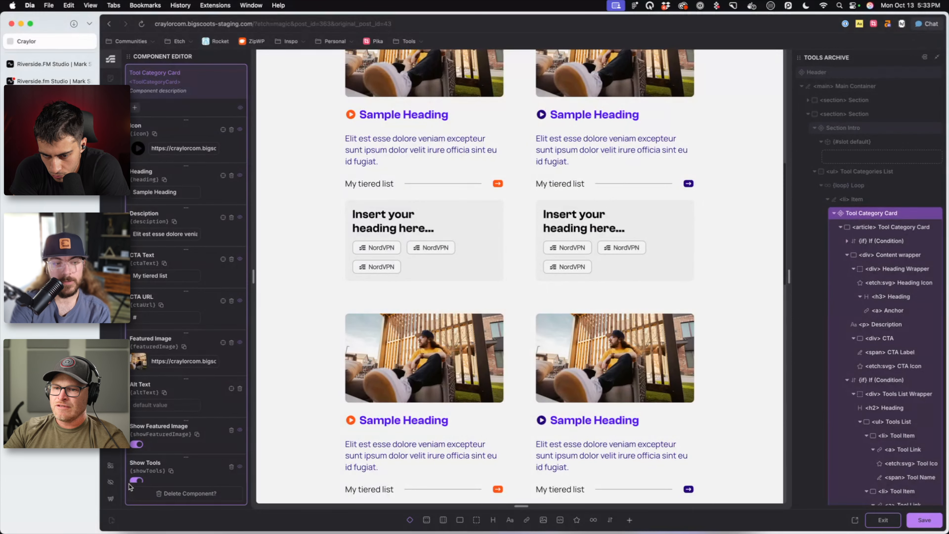
{"action": "left_click", "coordinate": [137, 479]}
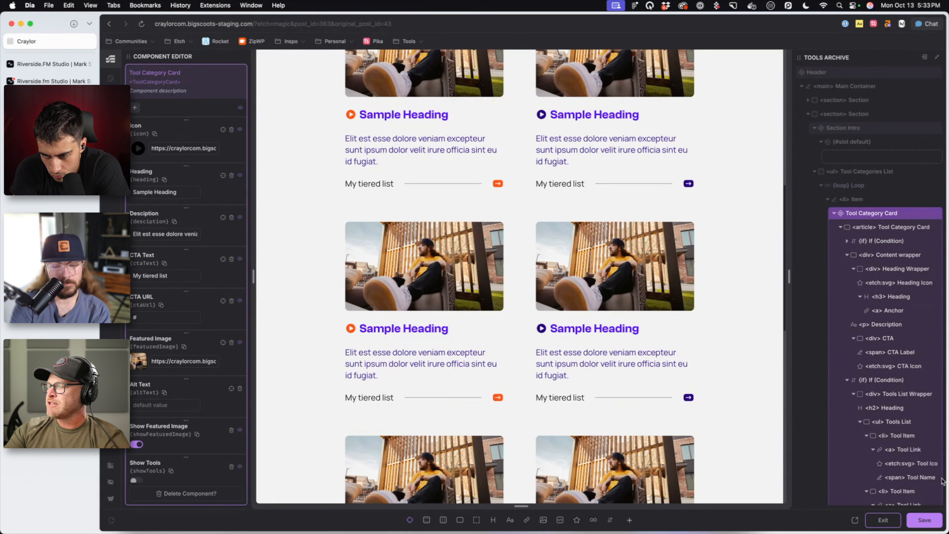
{"action": "left_click", "coordinate": [924, 520]}
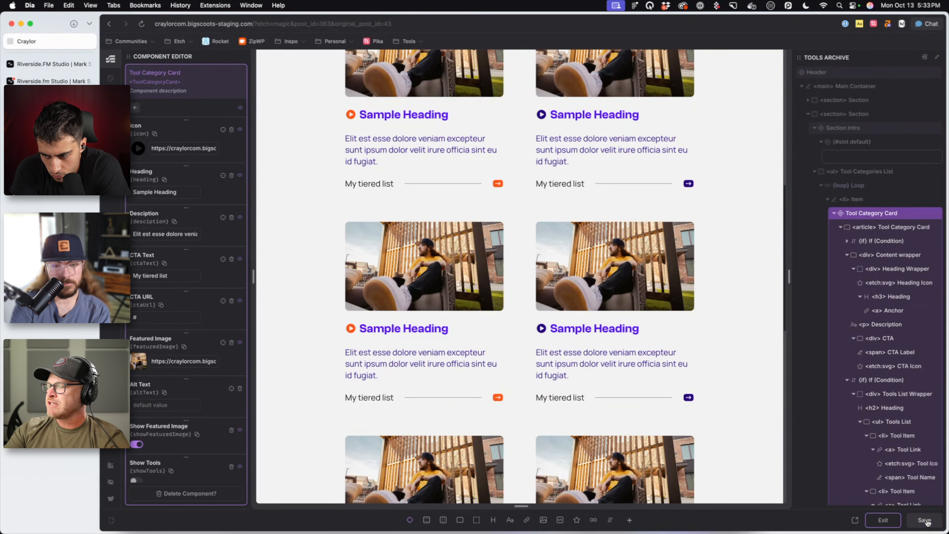
{"action": "left_click", "coordinate": [882, 520]}
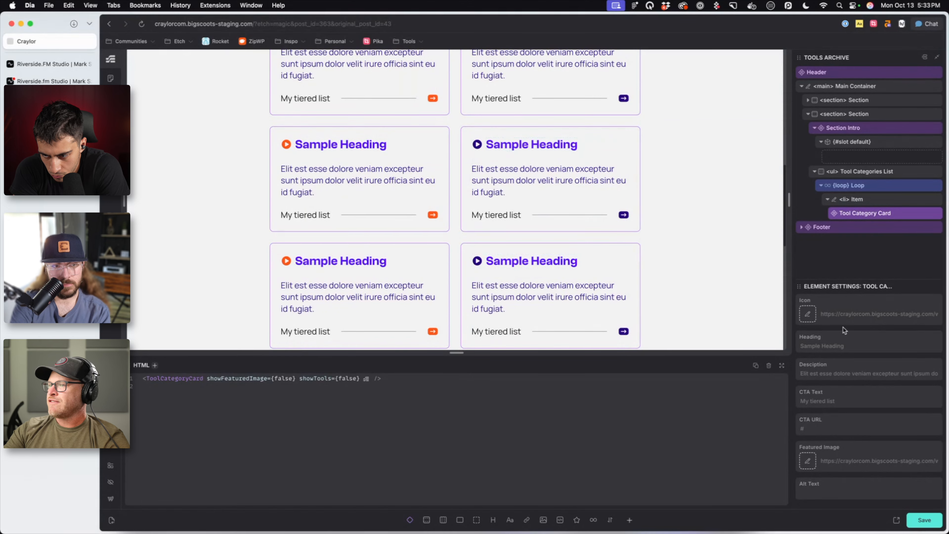
Turn on Show Tools for the looped Tool Category Card, save, and check the cards on the reloaded live page
{"action": "scroll", "coordinate": [830, 458], "scroll_direction": "down", "scroll_amount": 2}
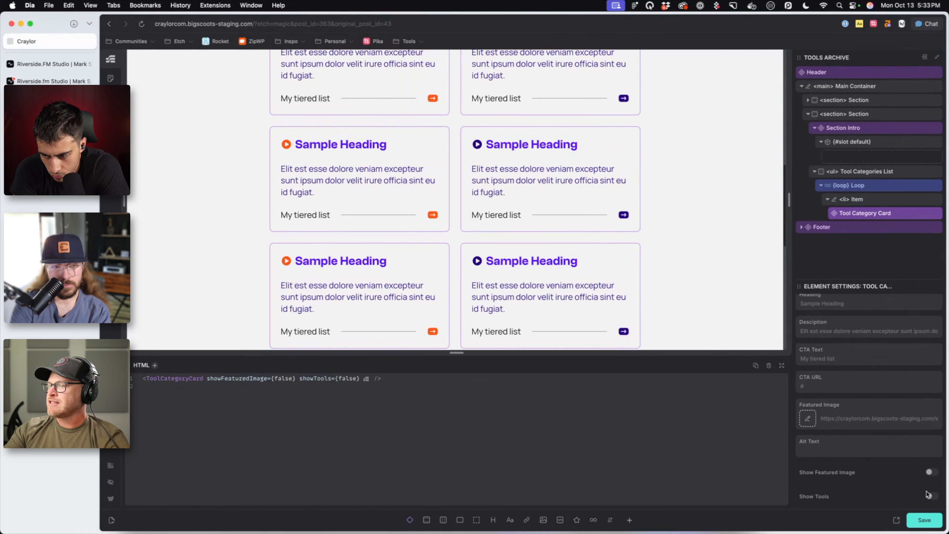
{"action": "left_click", "coordinate": [929, 495]}
{"action": "scroll", "coordinate": [726, 239], "scroll_direction": "down", "scroll_amount": 3}
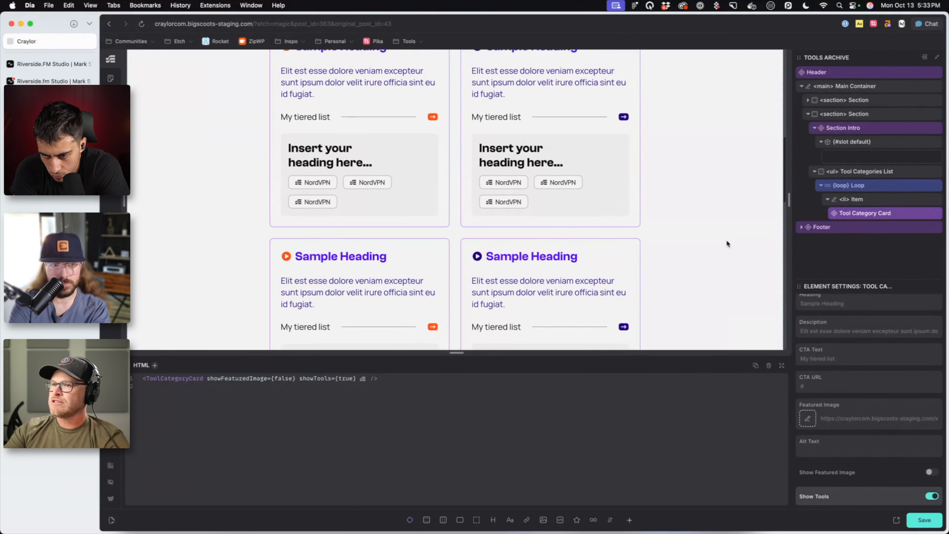
{"action": "key", "text": "super+s"}
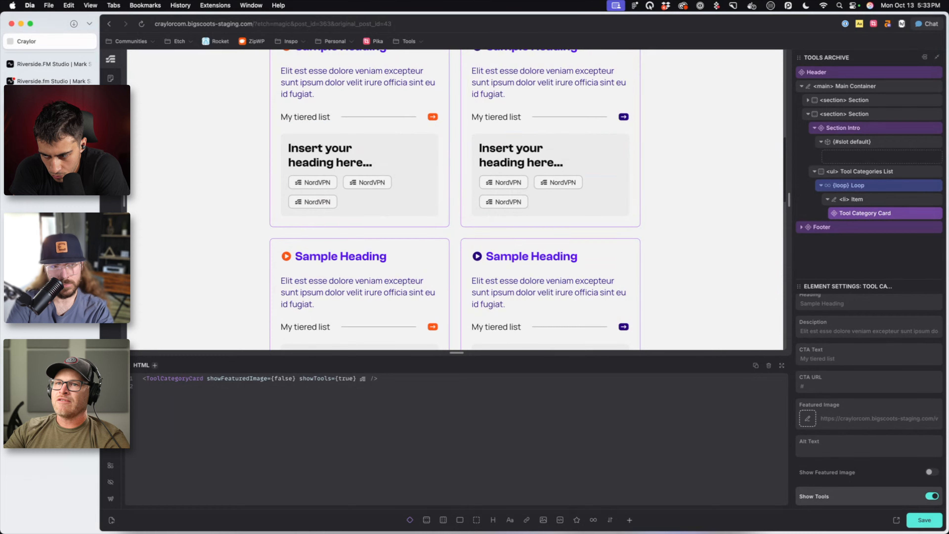
{"action": "key", "text": "ctrl+Tab"}
{"action": "key", "text": "super+r"}
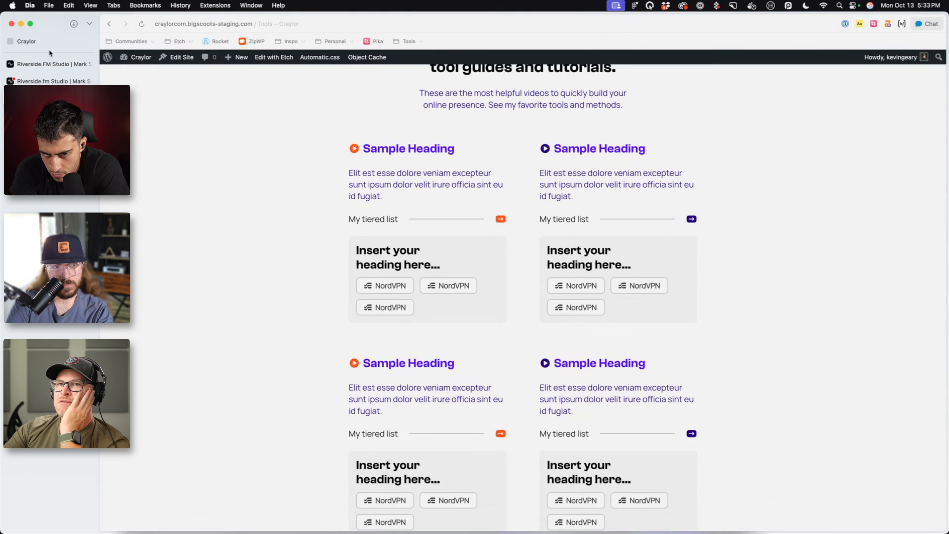
Open the looped Tool Category Card component for editing in Etch and check its layout against the Email Hosting cards in Figma
{"action": "left_click", "coordinate": [49, 41]}
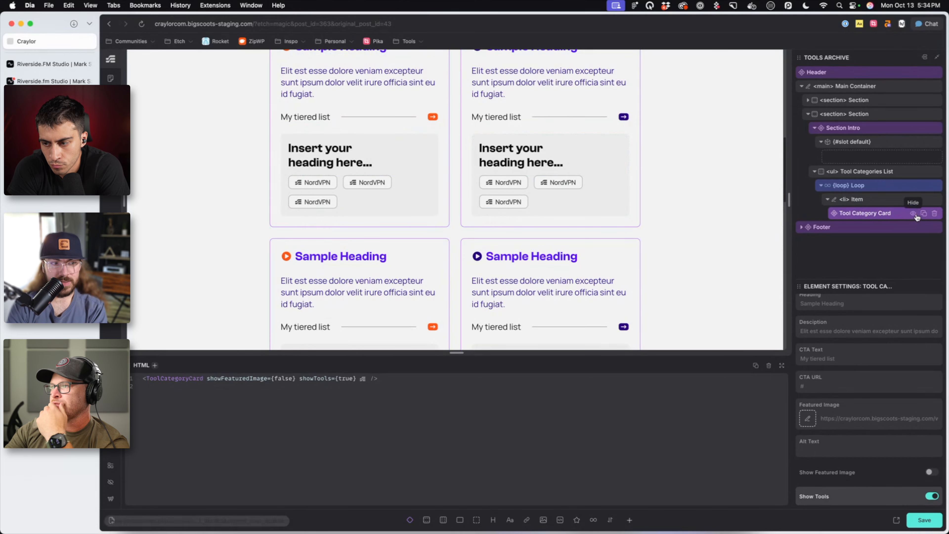
{"action": "right_click", "coordinate": [860, 216]}
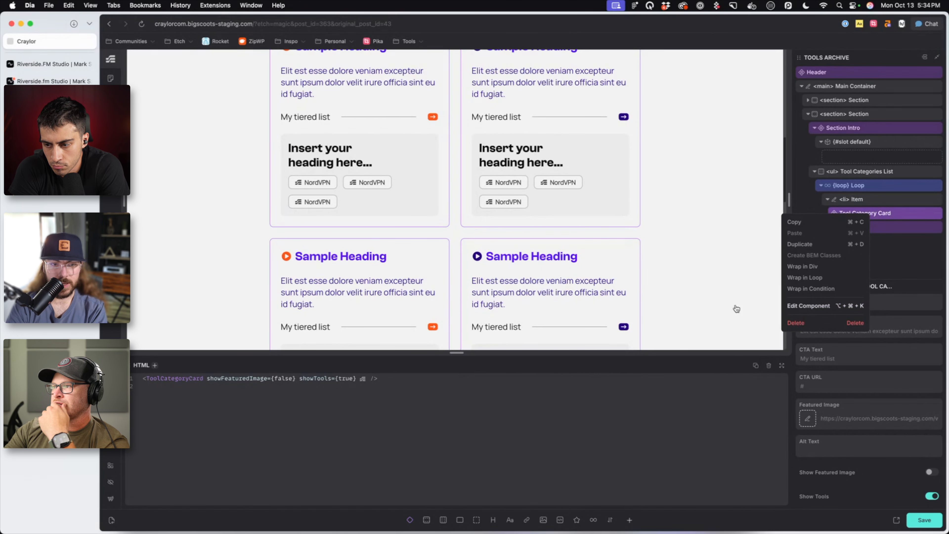
{"action": "left_click", "coordinate": [808, 305]}
{"action": "mouse_move", "coordinate": [531, 527]}
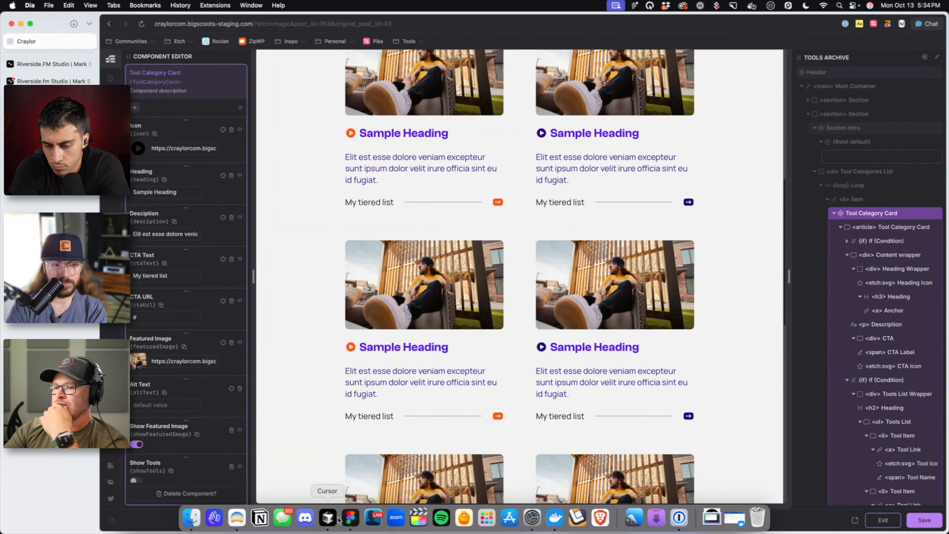
{"action": "left_click", "coordinate": [351, 517]}
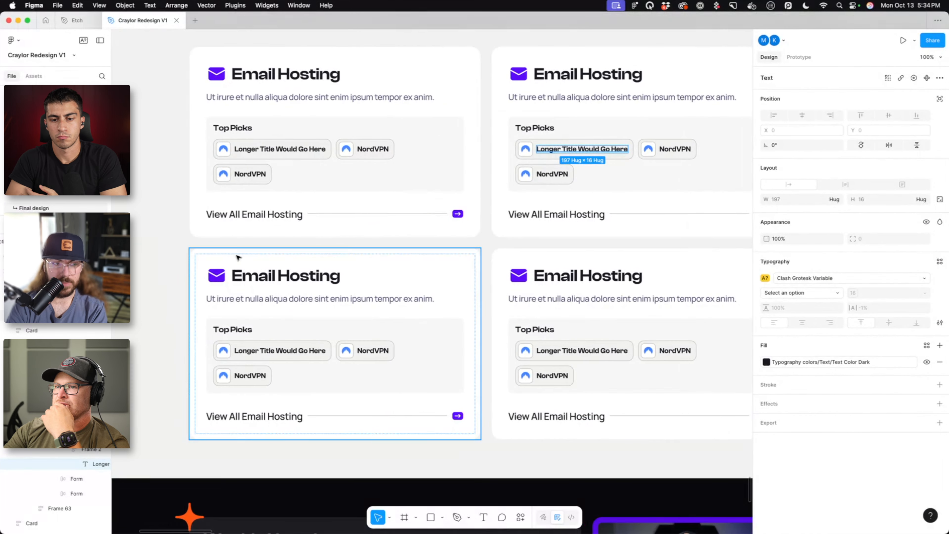
{"action": "key", "text": "super+Tab"}
{"action": "scroll", "coordinate": [463, 125], "scroll_direction": "up", "scroll_amount": 3}
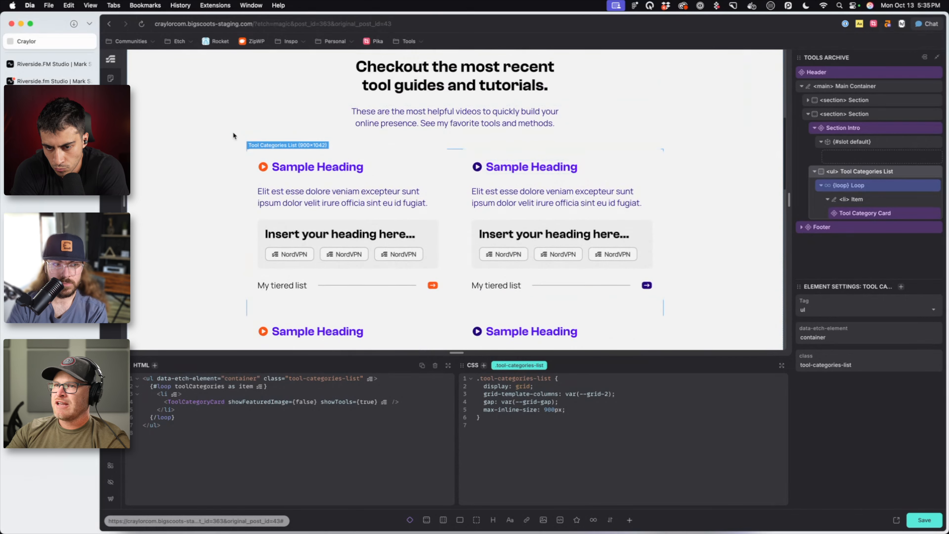
Compare the Categories cards with the My Favorite Digital Products cards in the Figma design, then switch back to Etch in the browser
{"action": "left_click", "coordinate": [350, 517]}
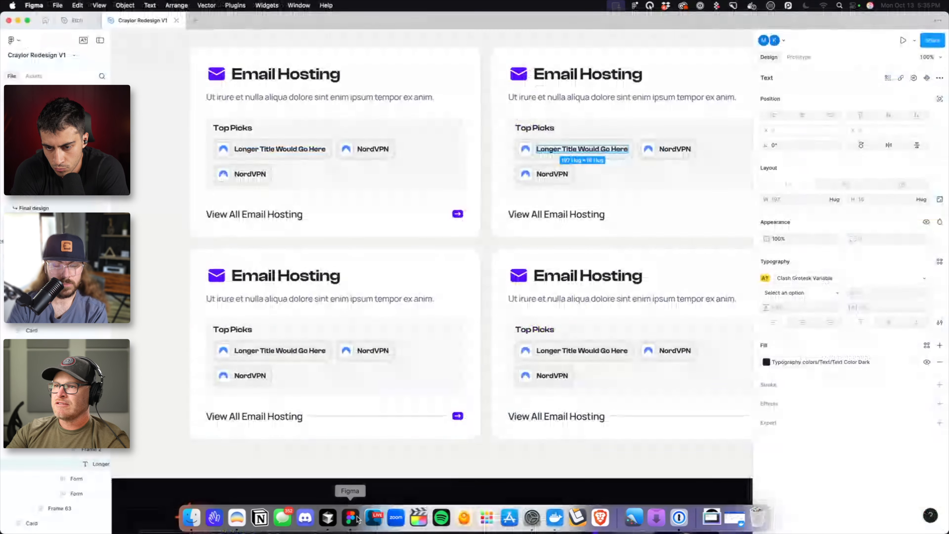
{"action": "scroll", "coordinate": [271, 493], "scroll_direction": "up", "scroll_amount": 2}
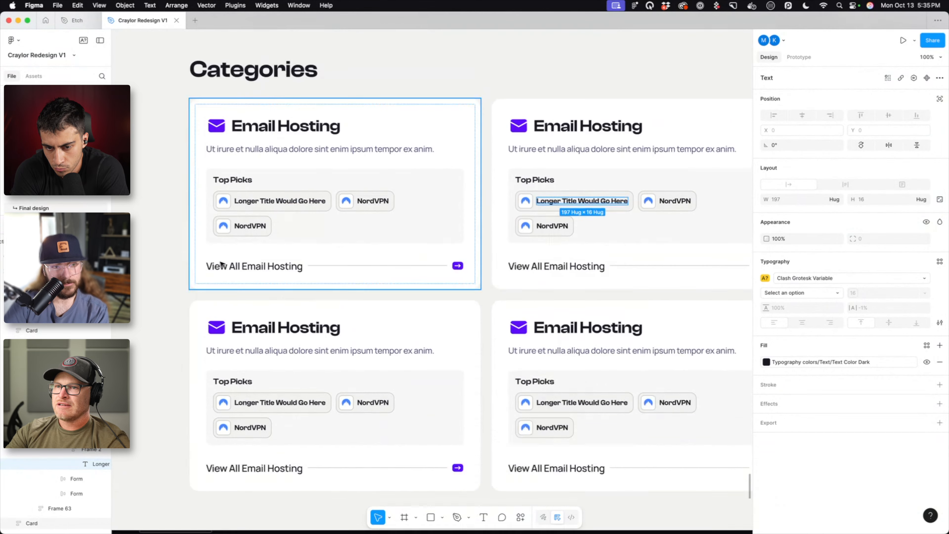
{"action": "scroll", "coordinate": [322, 322], "scroll_direction": "down", "scroll_amount": 5}
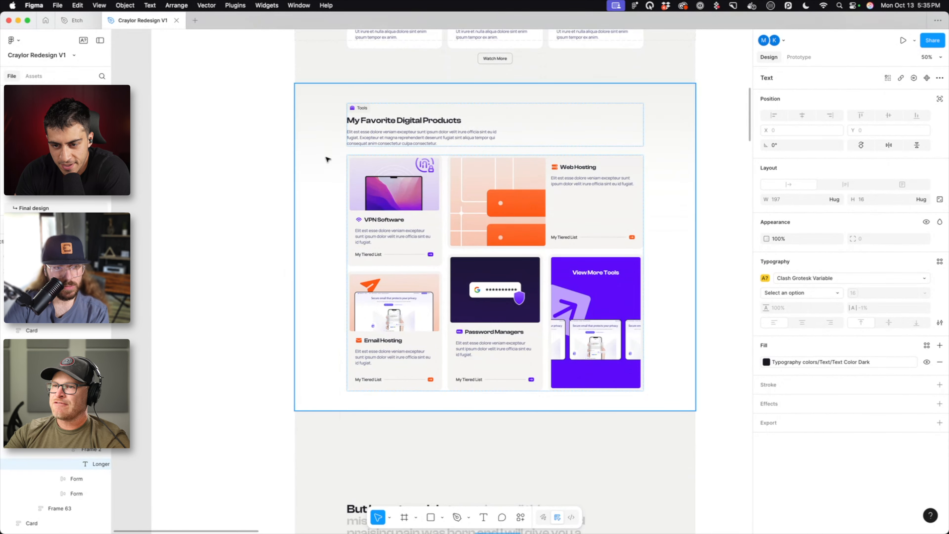
{"action": "mouse_move", "coordinate": [259, 523]}
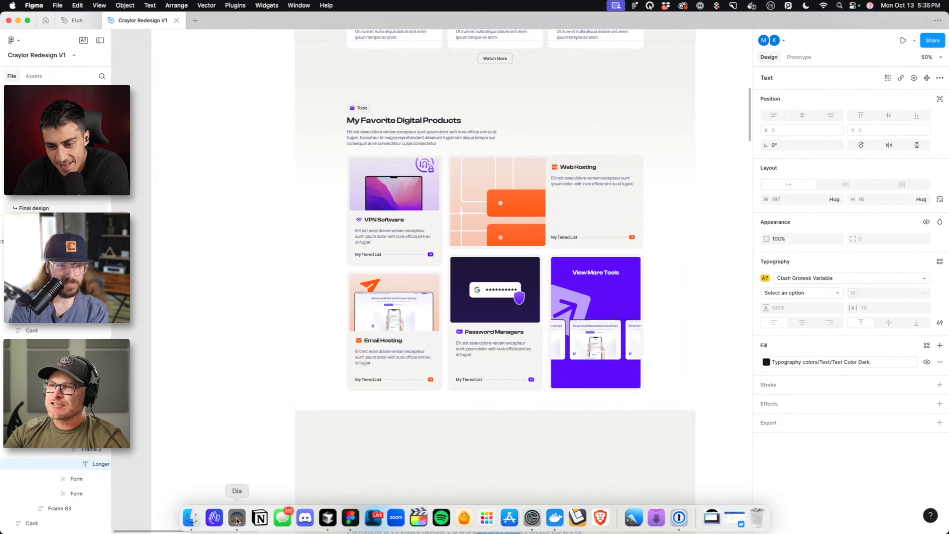
{"action": "left_click", "coordinate": [236, 518]}
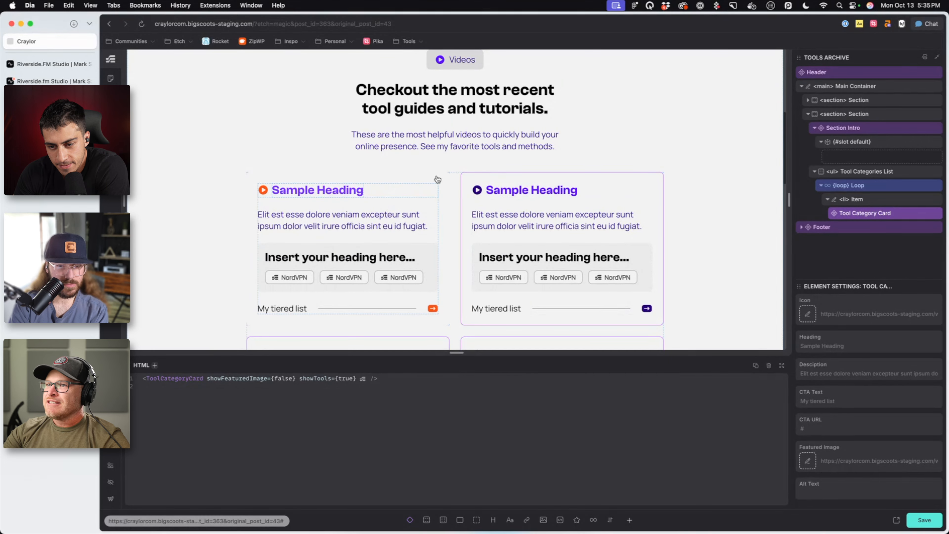
Open the Tool Category Card component for editing and select its article element to show the .tool-category-card CSS
{"action": "right_click", "coordinate": [862, 214]}
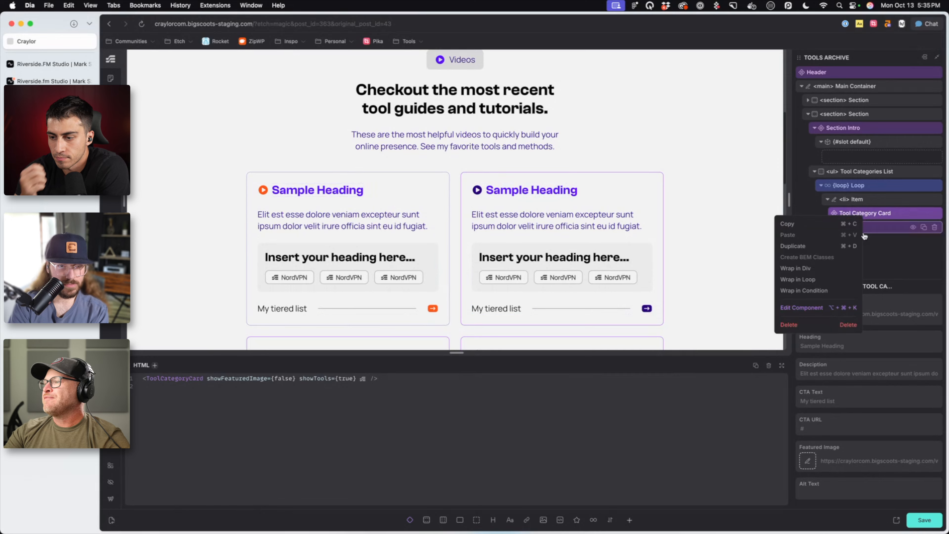
{"action": "left_click", "coordinate": [814, 309]}
{"action": "scroll", "coordinate": [509, 269], "scroll_direction": "down", "scroll_amount": 1}
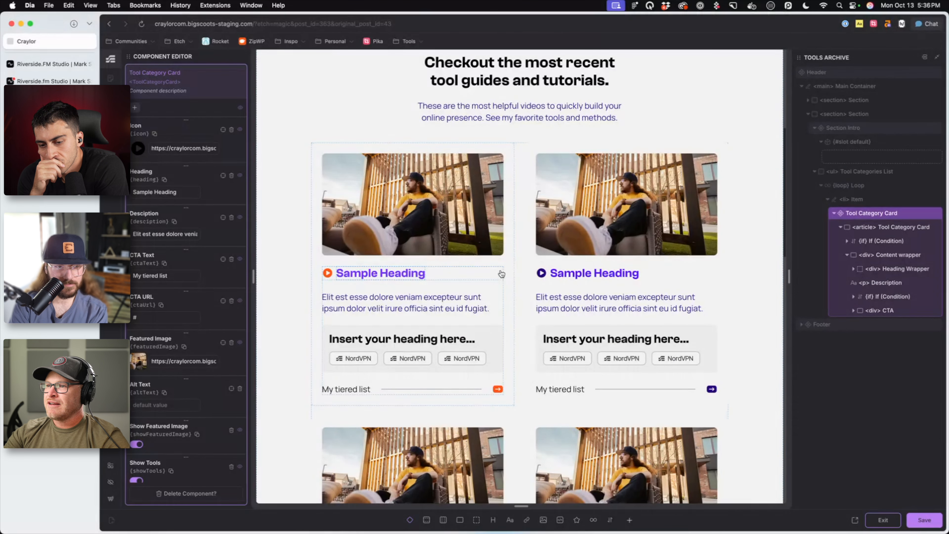
{"action": "left_click", "coordinate": [490, 260]}
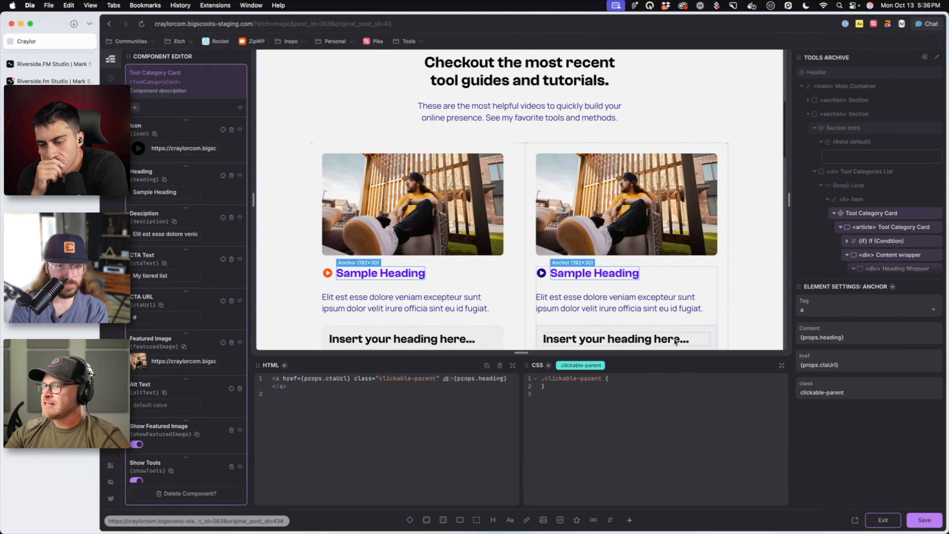
{"action": "left_click", "coordinate": [878, 216]}
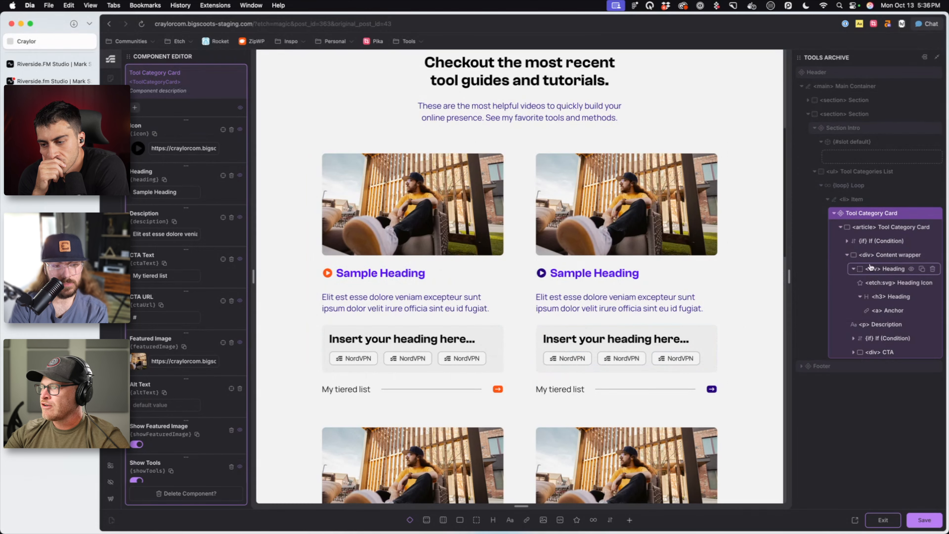
{"action": "left_click", "coordinate": [889, 228]}
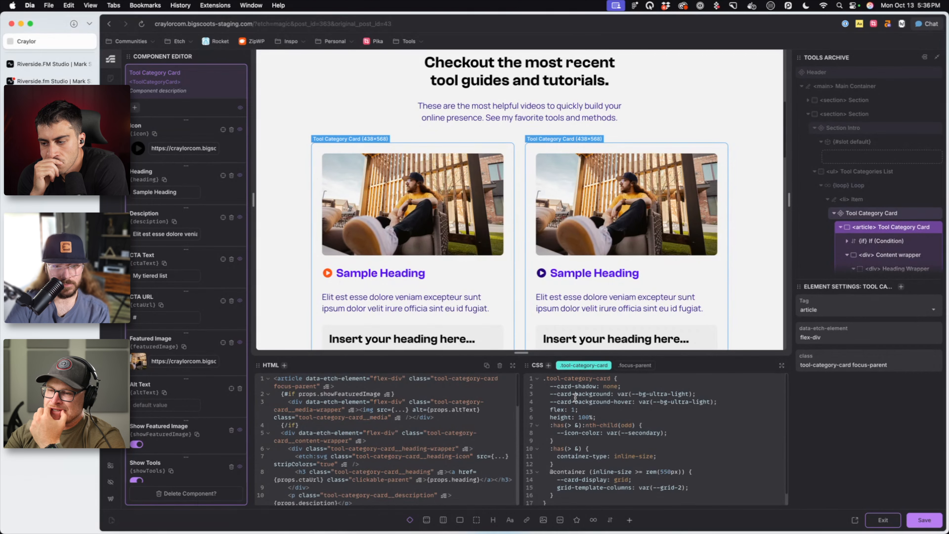
Add a Select property to the Tool Category Card component and open its name for editing
{"action": "scroll", "coordinate": [203, 320], "scroll_direction": "down", "scroll_amount": 1}
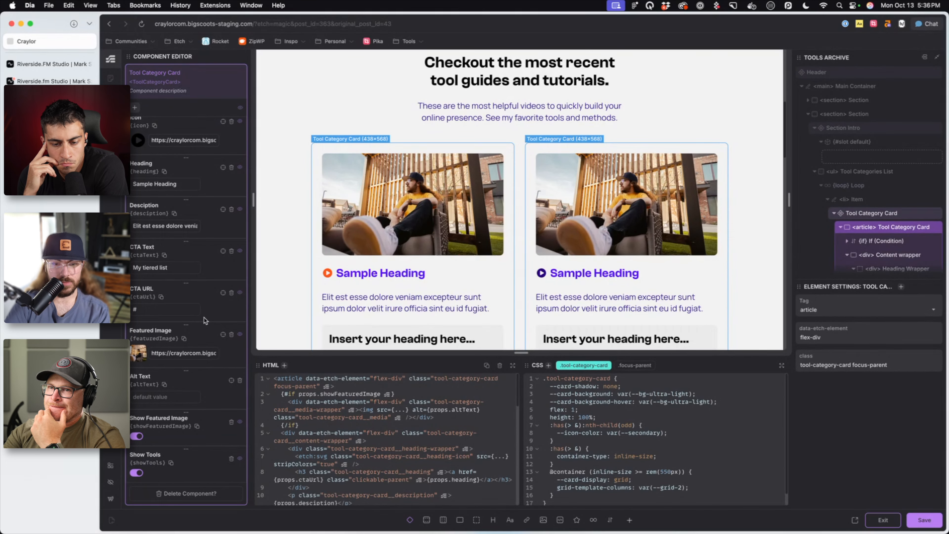
{"action": "left_click", "coordinate": [135, 107]}
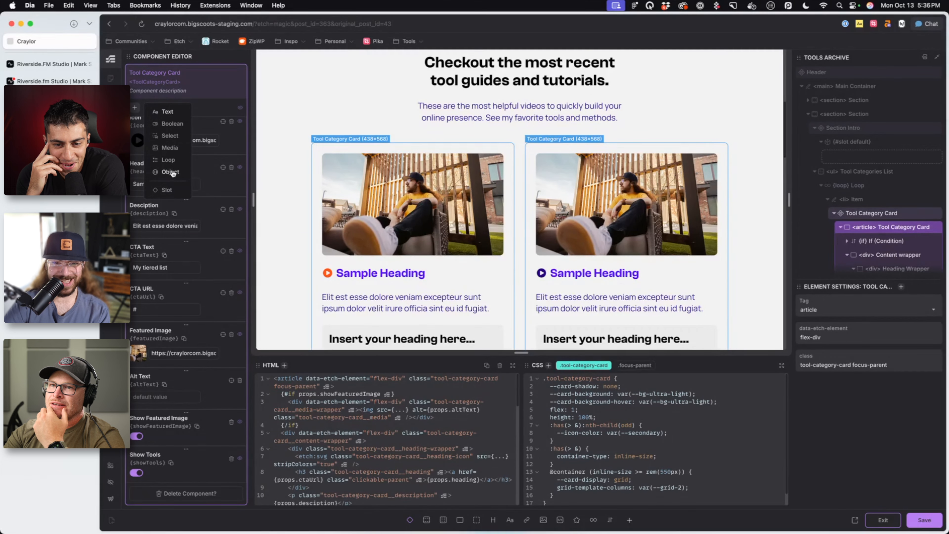
{"action": "left_click", "coordinate": [170, 136]}
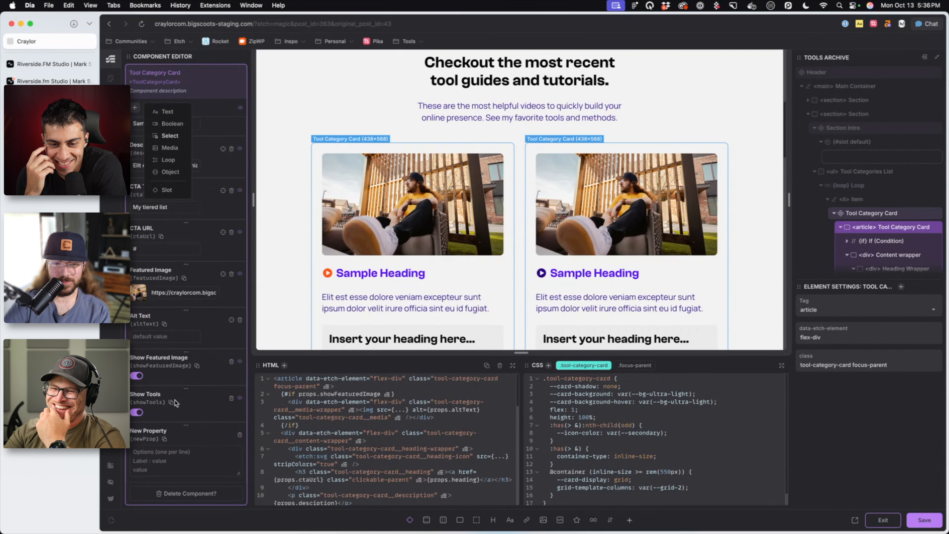
{"action": "left_click", "coordinate": [163, 430]}
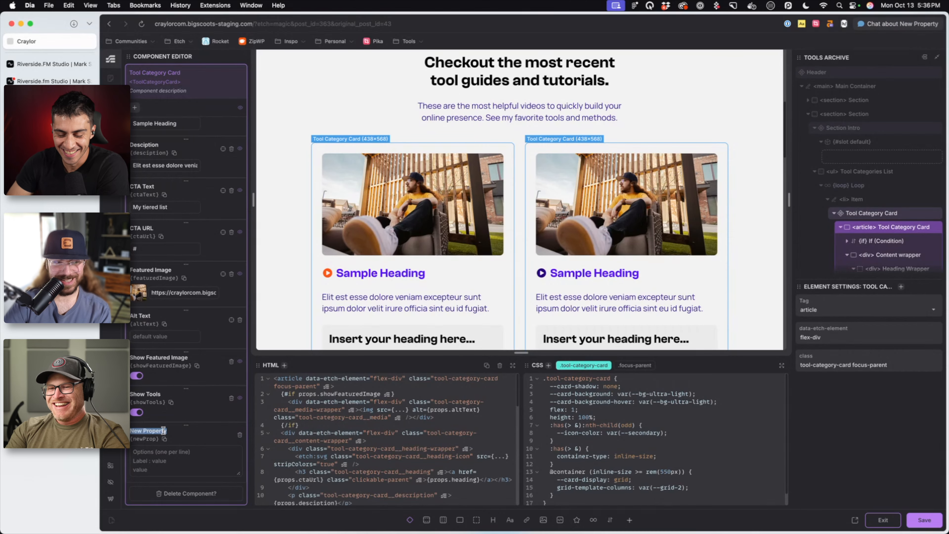
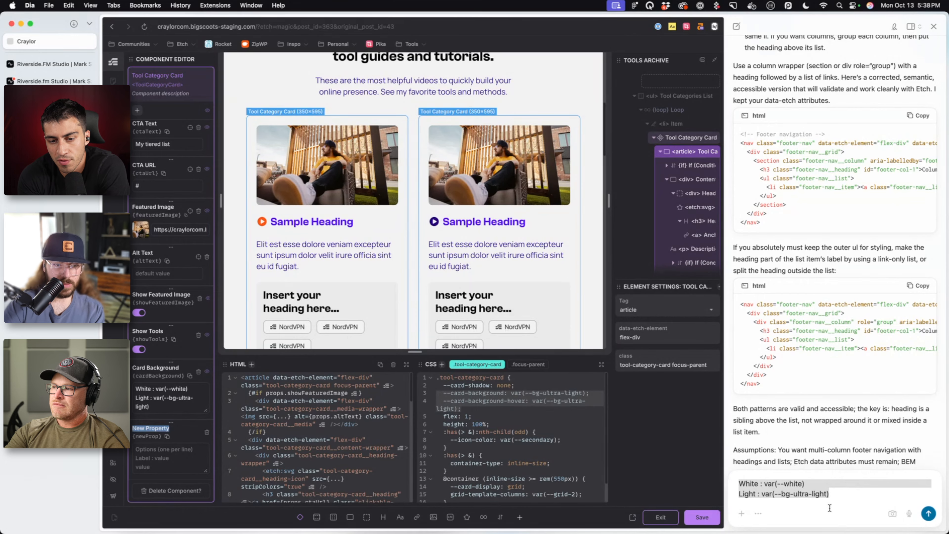
Name the new select property Card Background Hover, with options White : var(--white) and Light : var(--bg-ultra-light)
{"action": "left_click", "coordinate": [831, 497]}
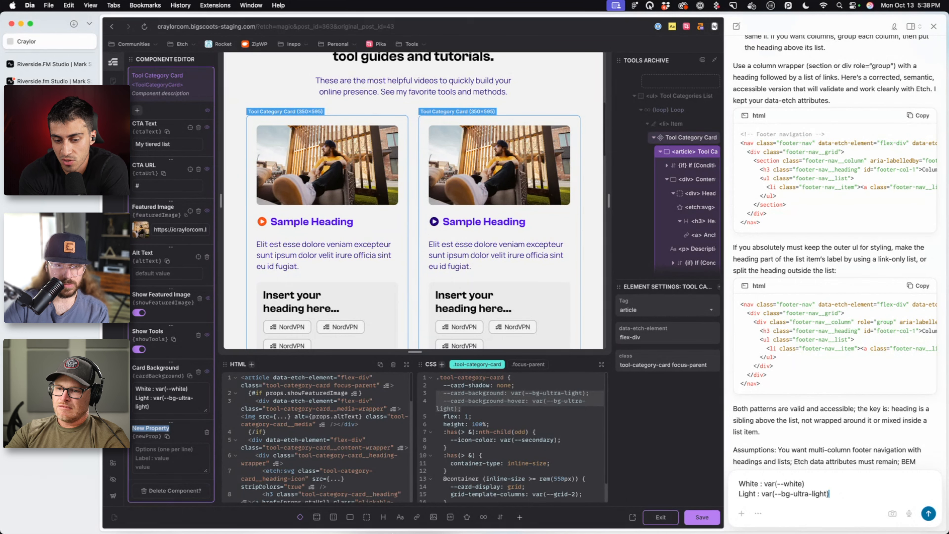
{"action": "type", "text": "Card Background"}
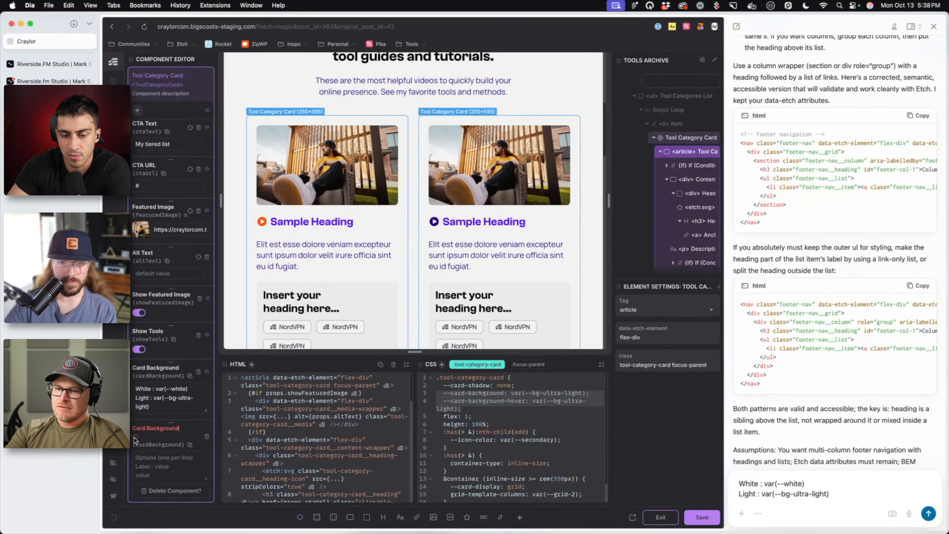
{"action": "type", "text": "Hover"}
{"action": "key", "text": "super+a"}
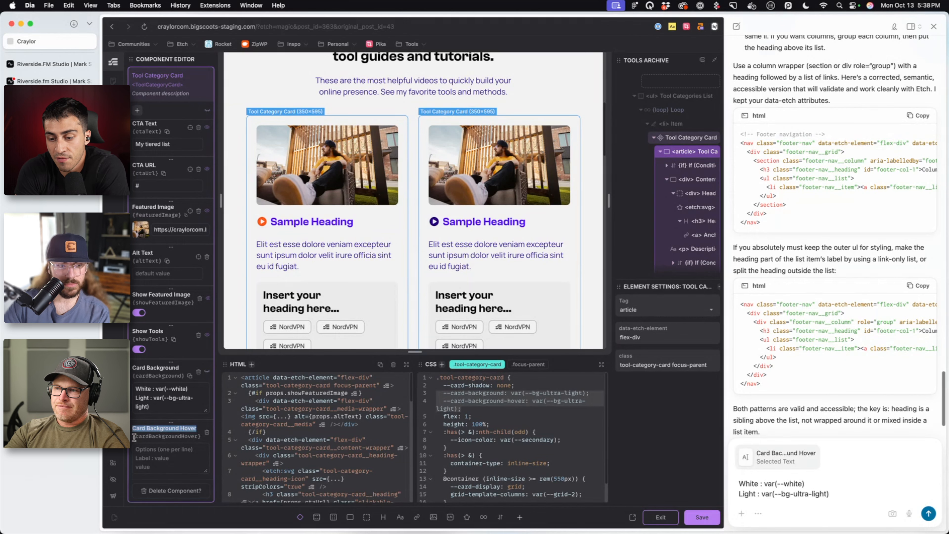
{"action": "left_click", "coordinate": [167, 456]}
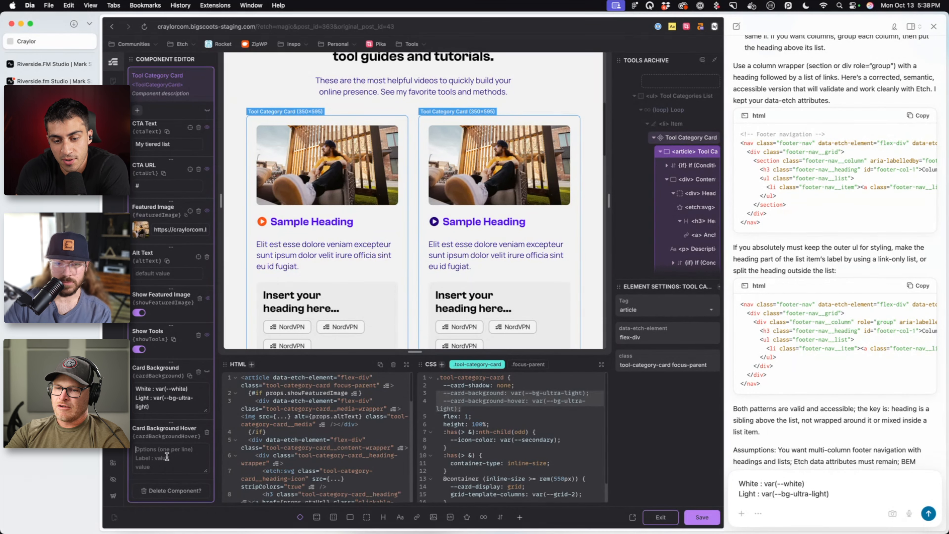
{"action": "type", "text": "White : var(--white) Light : var(--bg-ultra-light)"}
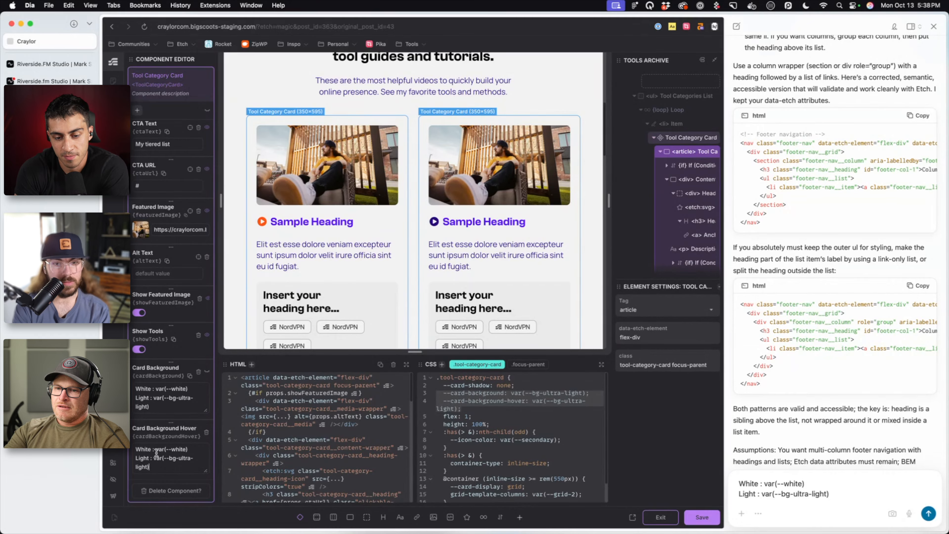
{"action": "double_click", "coordinate": [179, 449]}
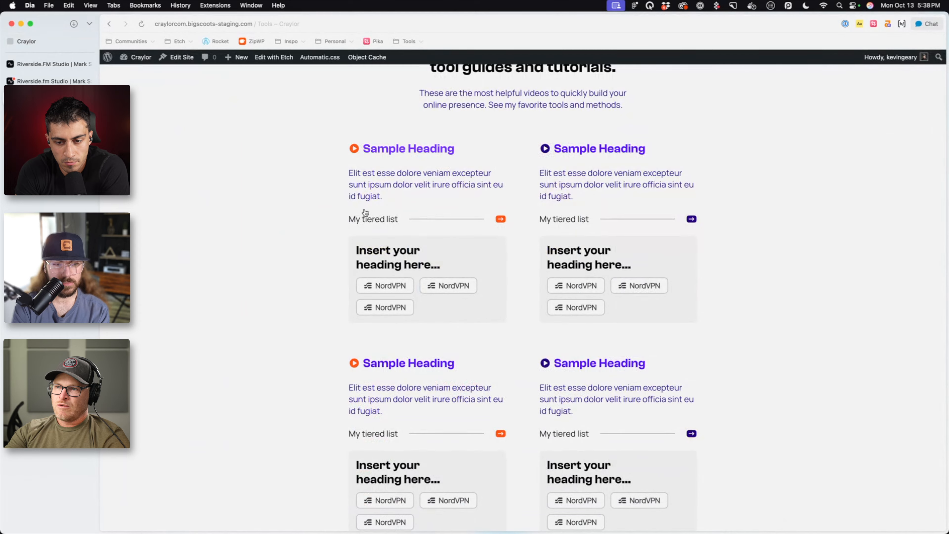
Open the live Craylor home page and examine how the tool category cards and their backgrounds look there
{"action": "scroll", "coordinate": [282, 204], "scroll_direction": "up", "scroll_amount": 10}
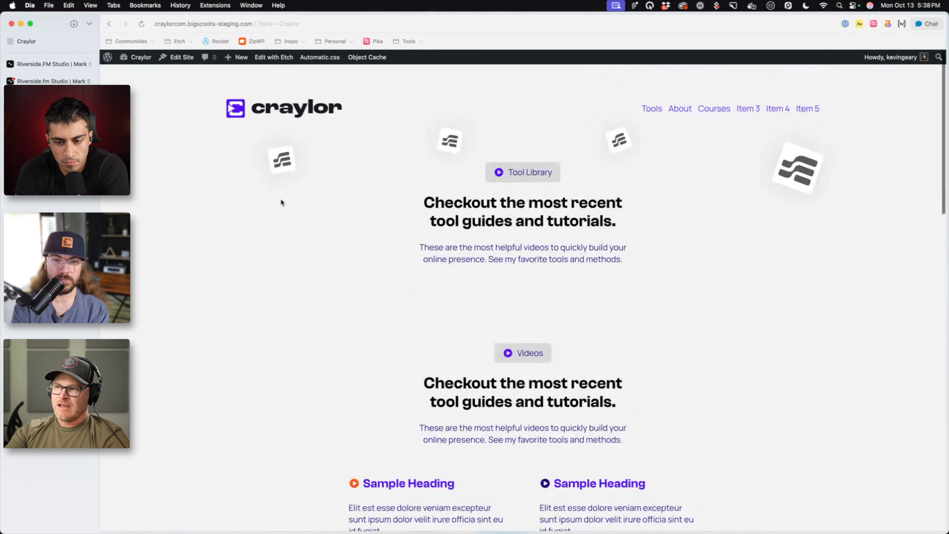
{"action": "left_click", "coordinate": [325, 94]}
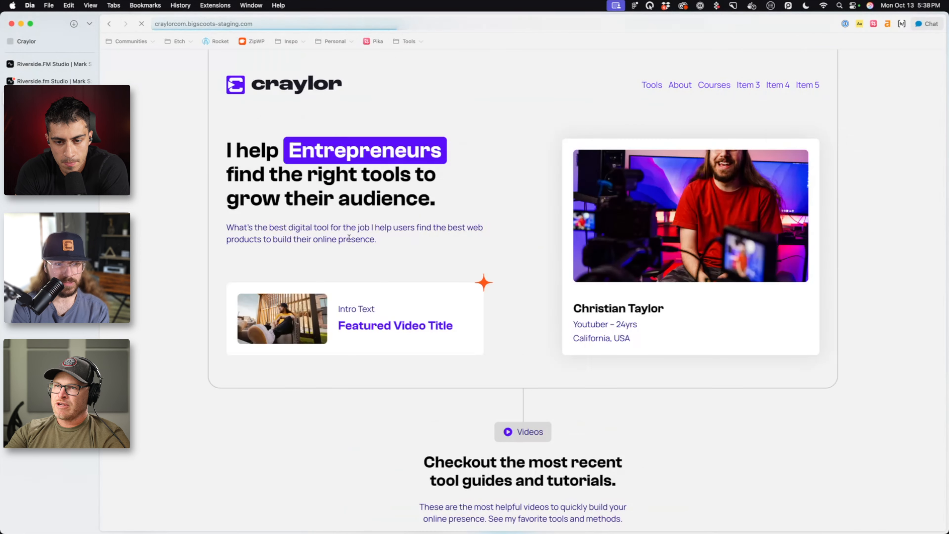
{"action": "scroll", "coordinate": [343, 332], "scroll_direction": "down", "scroll_amount": 10}
{"action": "scroll", "coordinate": [343, 331], "scroll_direction": "down", "scroll_amount": 10}
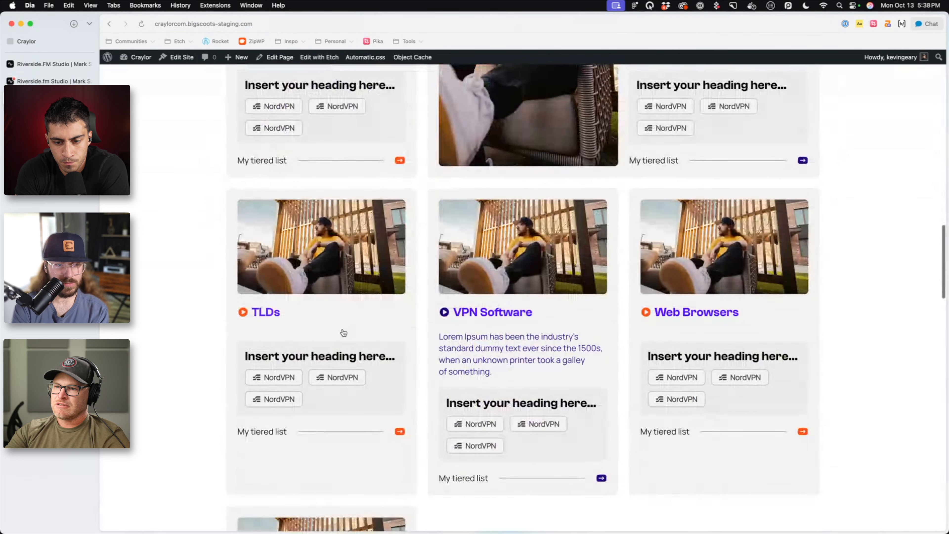
{"action": "scroll", "coordinate": [279, 314], "scroll_direction": "up", "scroll_amount": 2}
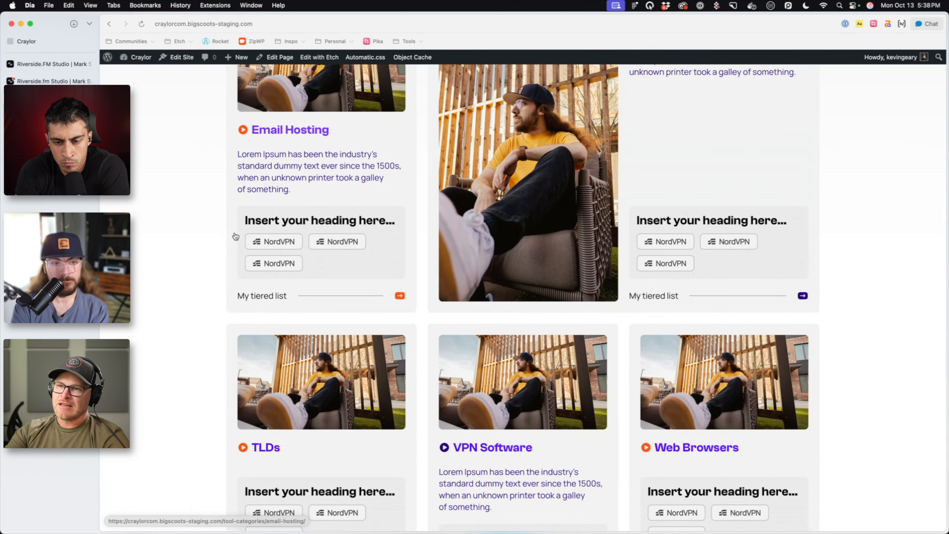
{"action": "scroll", "coordinate": [235, 236], "scroll_direction": "up", "scroll_amount": 1}
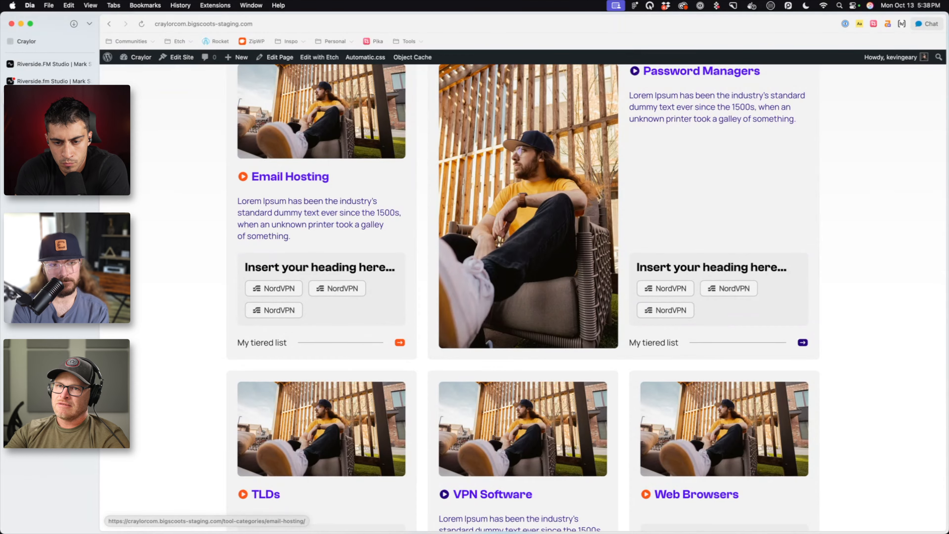
{"action": "key", "text": "ctrl+Tab"}
{"action": "key", "text": "ctrl+Tab"}
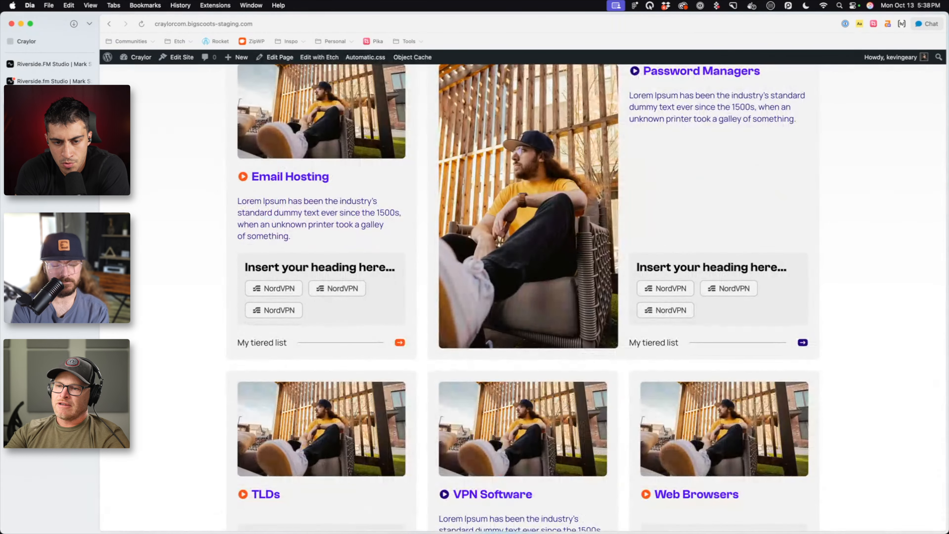
{"action": "mouse_move", "coordinate": [283, 522]}
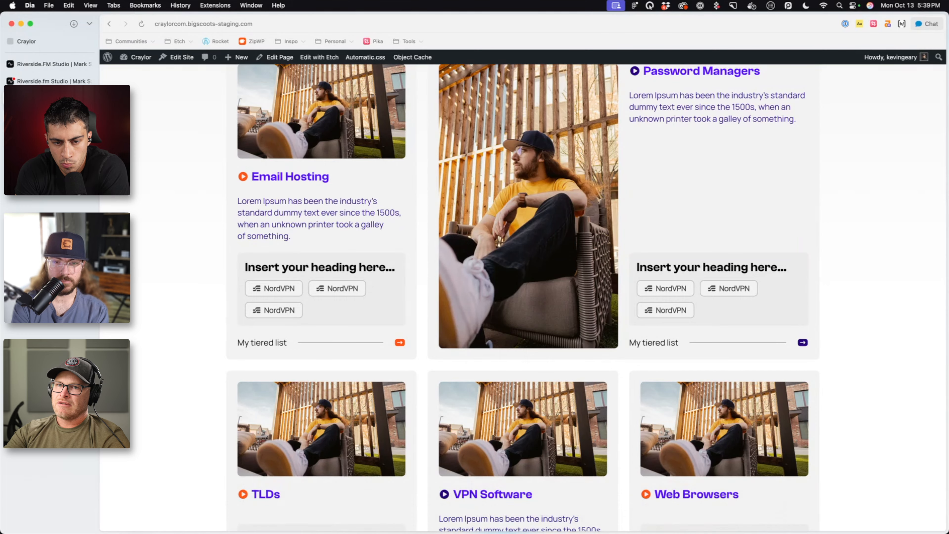
Return to the component editor and delete the --card-background and --card-background-hover declarations from the .tool-category-card CSS
{"action": "key", "text": "ctrl+Tab"}
{"action": "key", "text": "ctrl+Tab"}
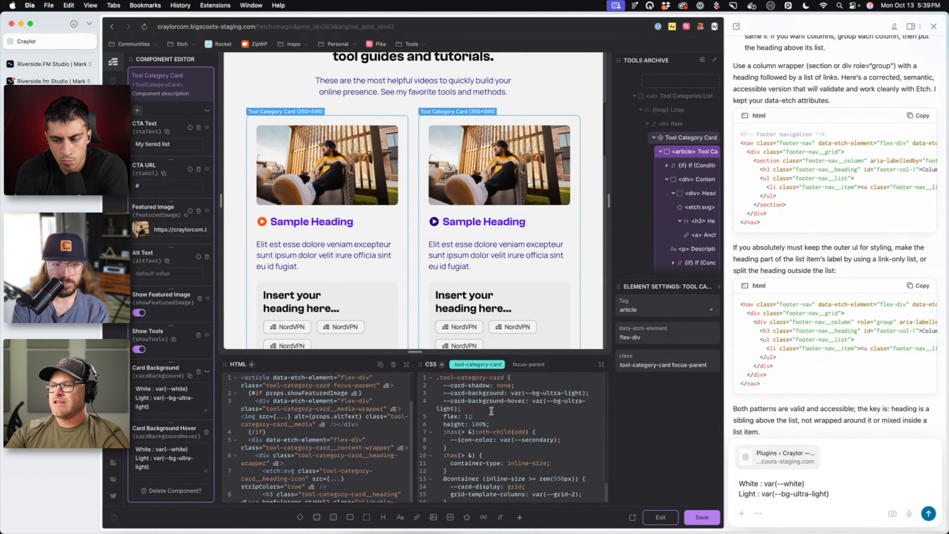
{"action": "key", "text": "BackSpace"}
{"action": "key", "text": "BackSpace"}
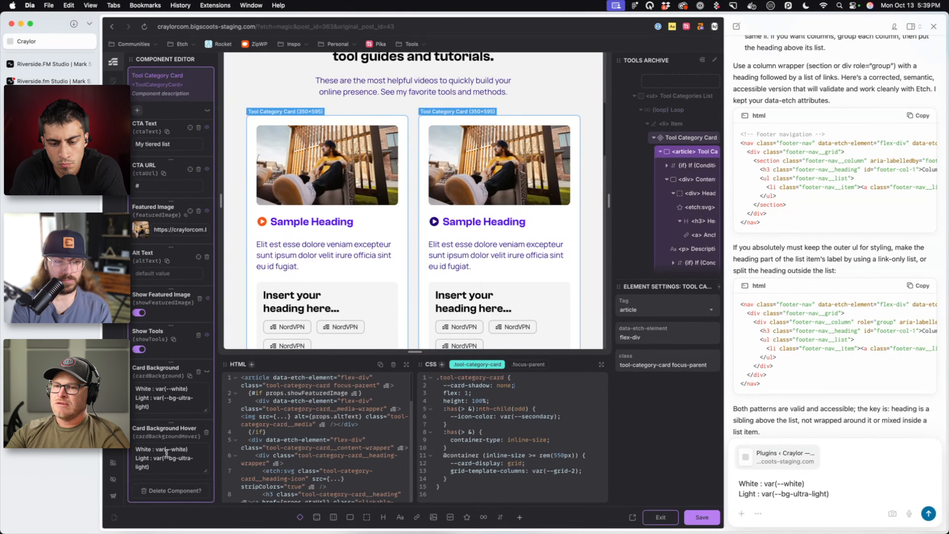
Move the Light : var(--bg-ultra-light) option above White : var(--white) in the Card Background Hover property
{"action": "left_click_drag", "start_coordinate": [154, 465], "coordinate": [136, 458]}
{"action": "key", "text": "super+c"}
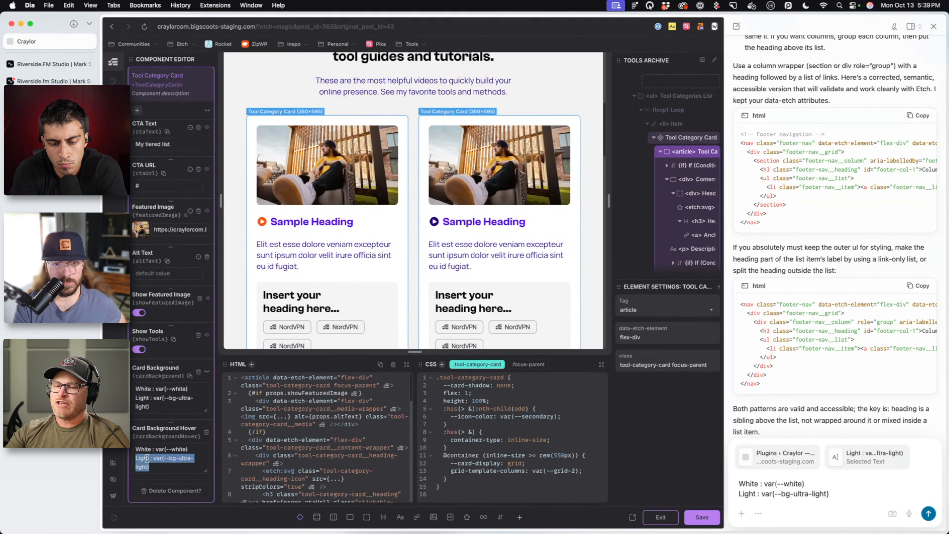
{"action": "key", "text": "BackSpace"}
{"action": "key", "text": "BackSpace"}
{"action": "key", "text": "Return"}
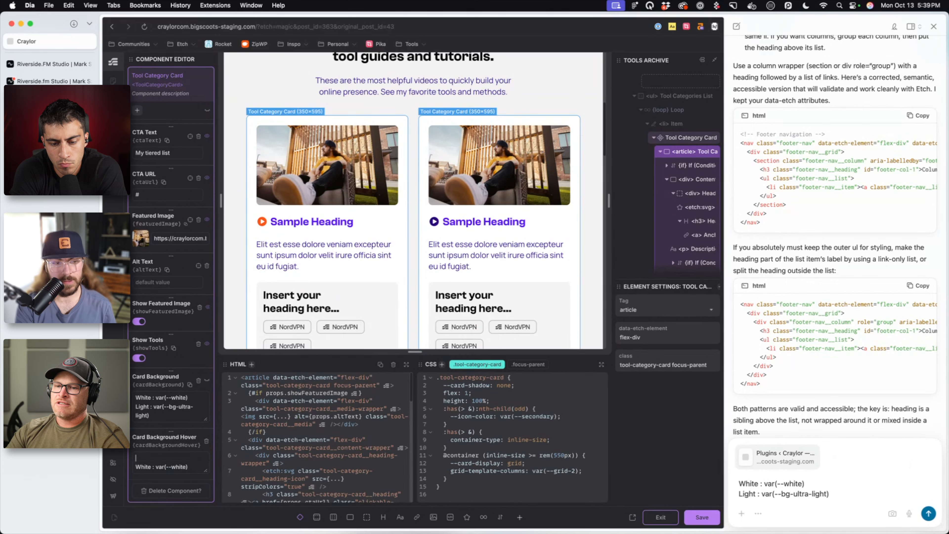
{"action": "key", "text": "super+v"}
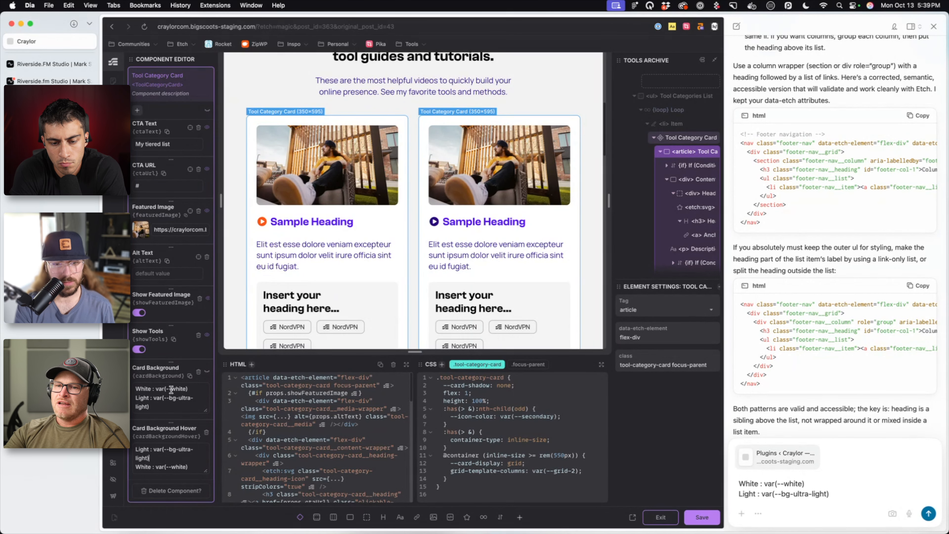
Reorder the Card Background property's options so Light : var(--bg-ultra-light) comes before White : var(--white)
{"action": "left_click_drag", "start_coordinate": [135, 389], "coordinate": [158, 389]}
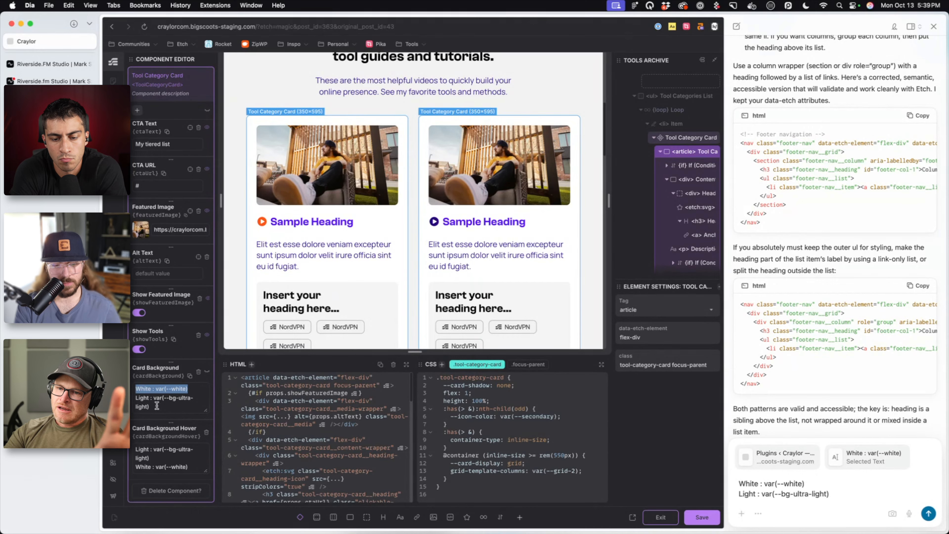
{"action": "left_click_drag", "start_coordinate": [156, 406], "coordinate": [134, 399]}
{"action": "key", "text": "super+c"}
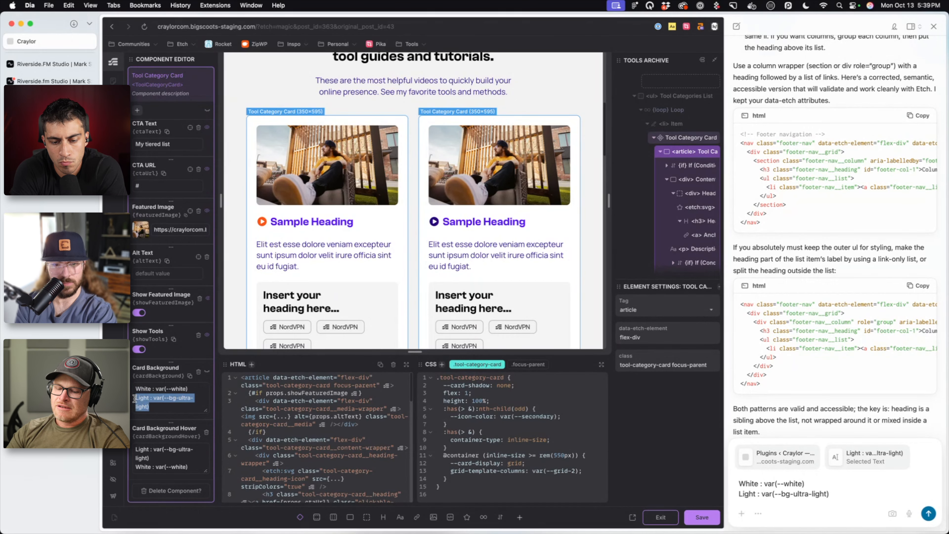
{"action": "key", "text": "BackSpace"}
{"action": "key", "text": "BackSpace"}
{"action": "key", "text": "Return"}
{"action": "key", "text": "Up"}
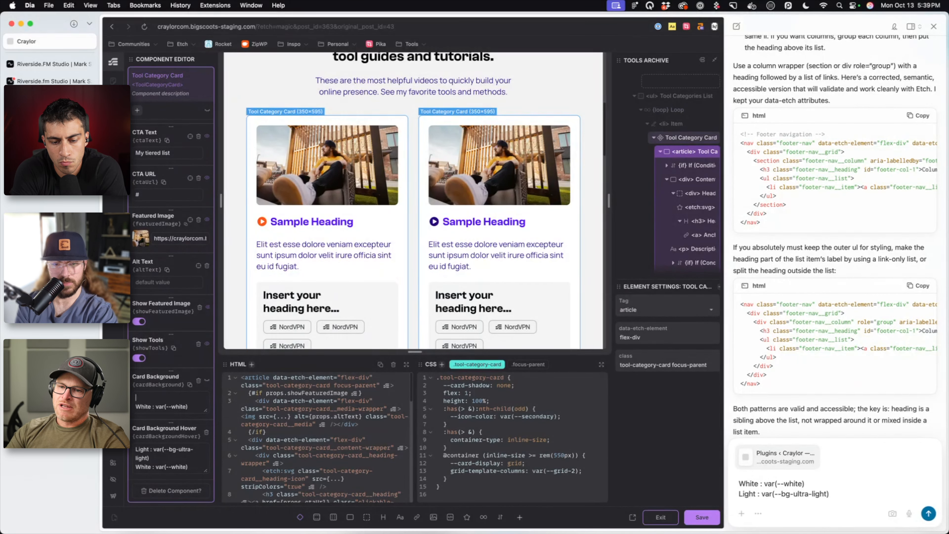
{"action": "key", "text": "super+v"}
{"action": "left_click_drag", "start_coordinate": [149, 398], "coordinate": [136, 389]}
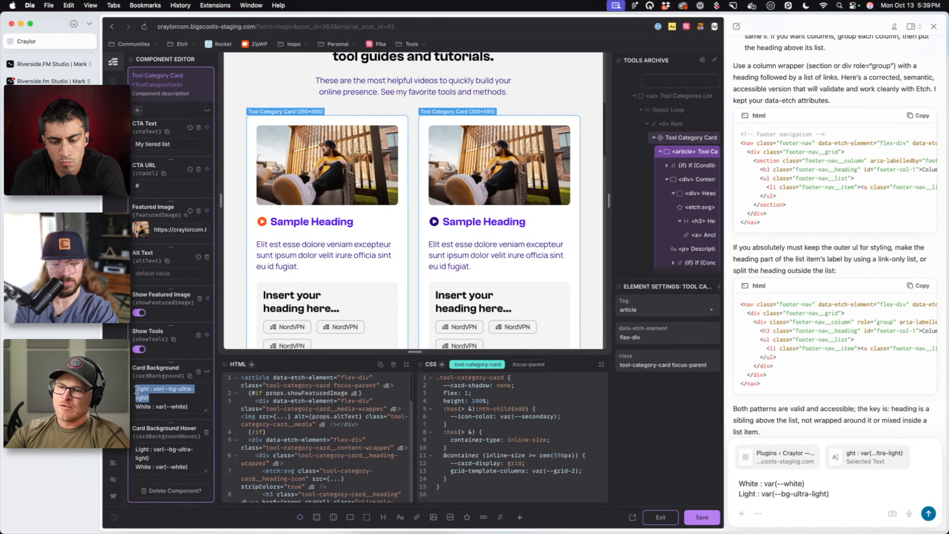
{"action": "left_click", "coordinate": [164, 395]}
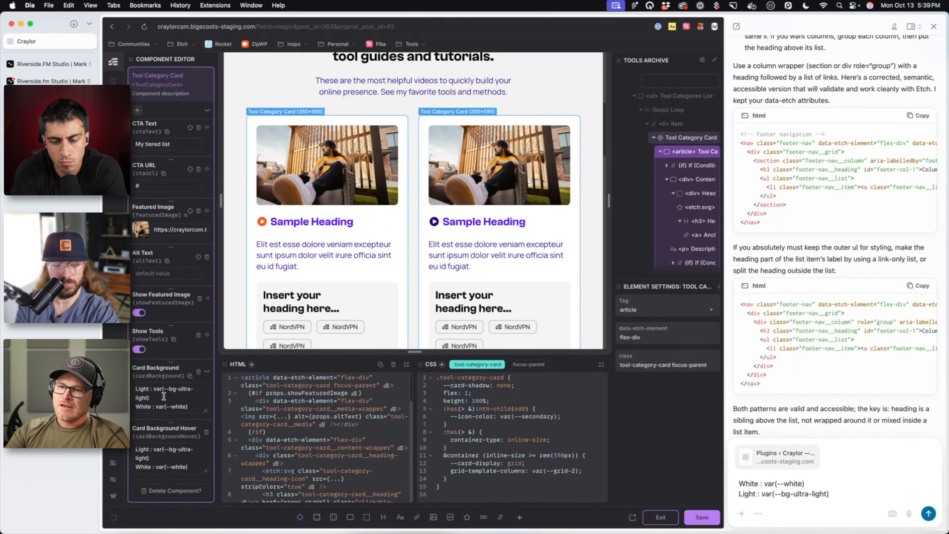
{"action": "left_click_drag", "start_coordinate": [163, 395], "coordinate": [135, 388]}
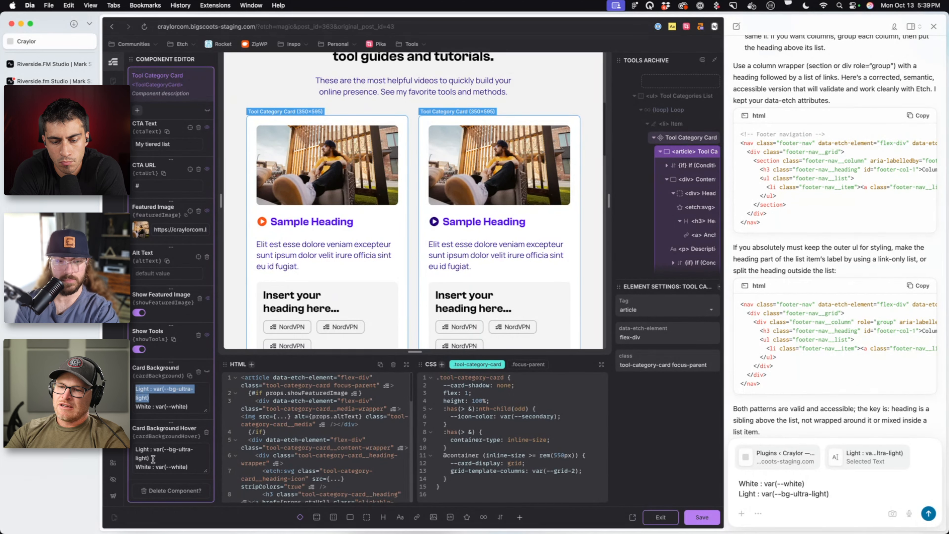
Put White : var(--white) back above Light : var(--bg-ultra-light) in the Card Background Hover options and close the AI chat sidebar
{"action": "left_click_drag", "start_coordinate": [194, 466], "coordinate": [130, 467]}
{"action": "key", "text": "BackSpace"}
{"action": "key", "text": "BackSpace"}
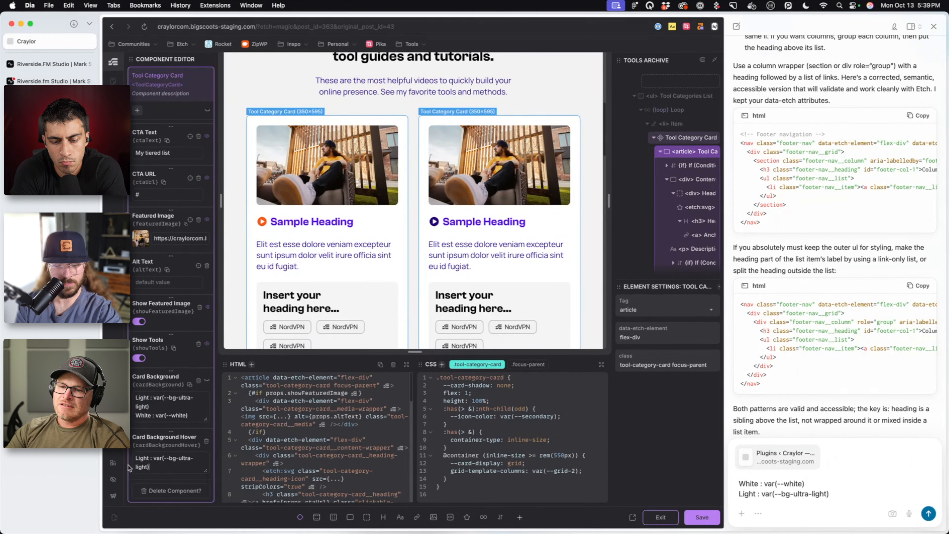
{"action": "key", "text": "Return"}
{"action": "key", "text": "Up"}
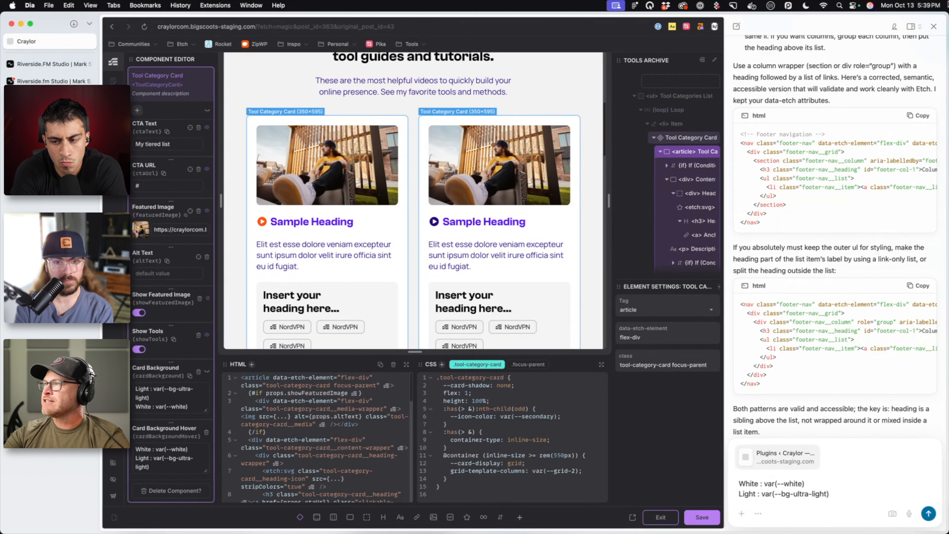
{"action": "left_click", "coordinate": [934, 26]}
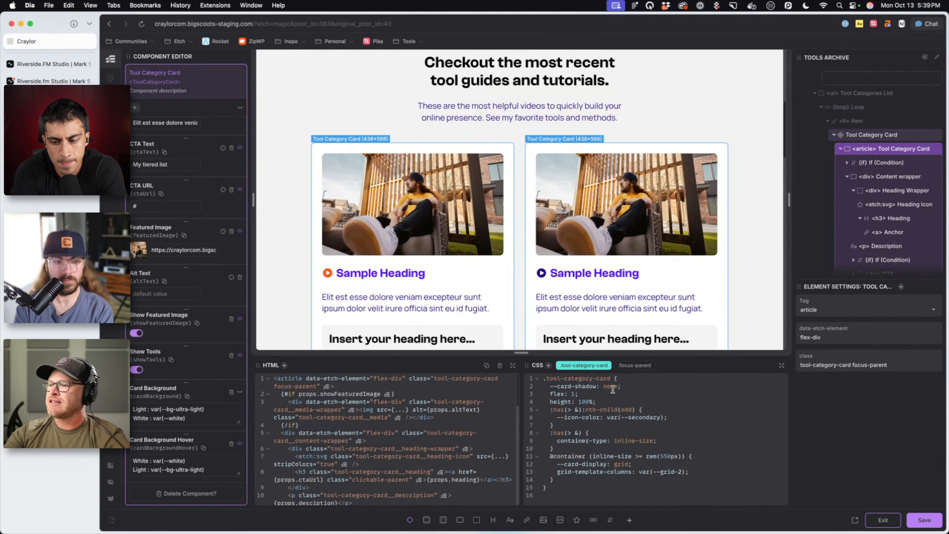
Start a style attribute for the card's article element with --card-background-color: {props.cardBackground}
{"action": "key", "text": "super+Return"}
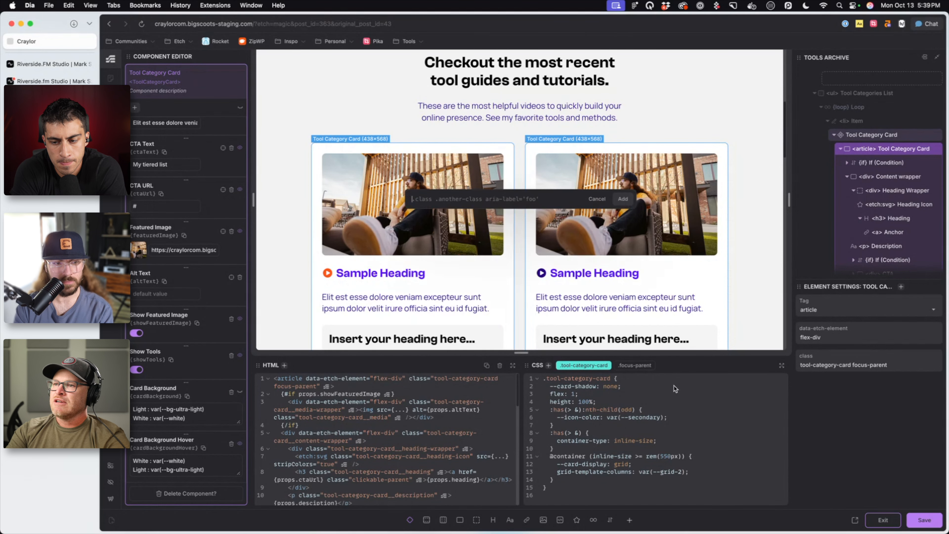
{"action": "type", "text": "style=\"--card-background-color: {"}
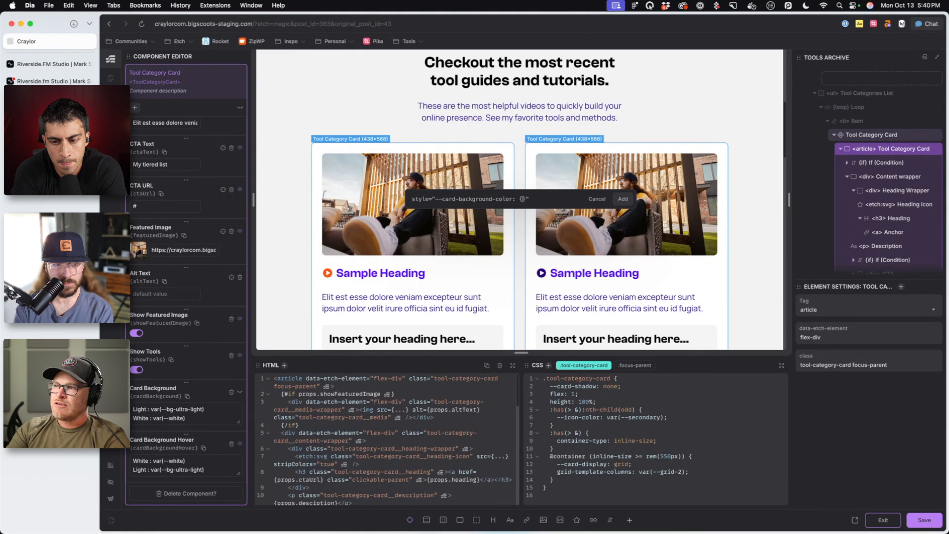
{"action": "type", "text": "cardBackground"}
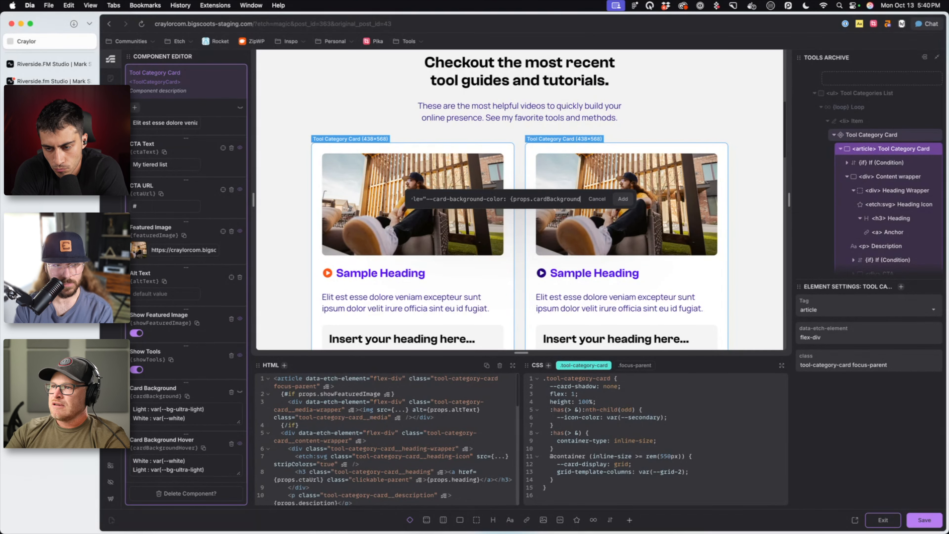
{"action": "type", "text": "}\""}
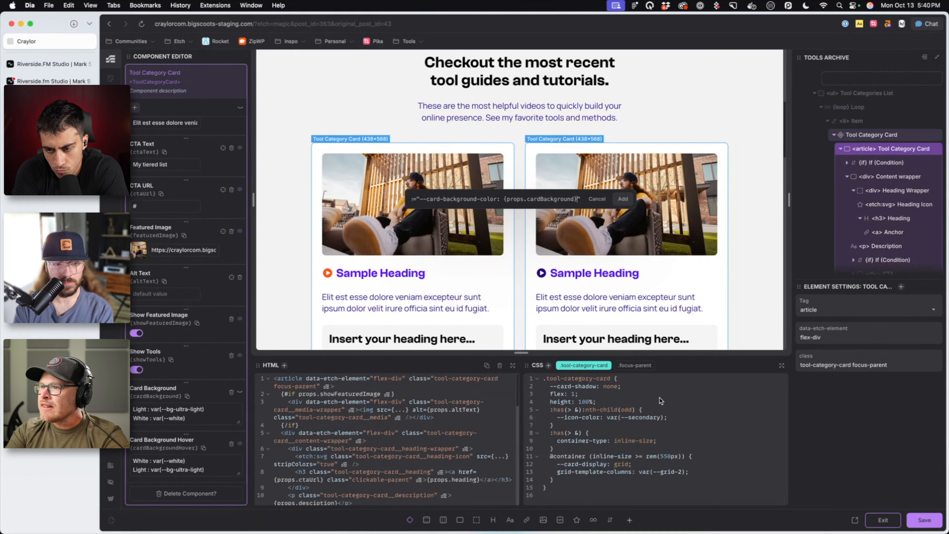
Append --card-background-color-hover: {props.cardBackgroundHover} to the style attribute and add it to the article element
{"action": "type", "text": "; --card-"}
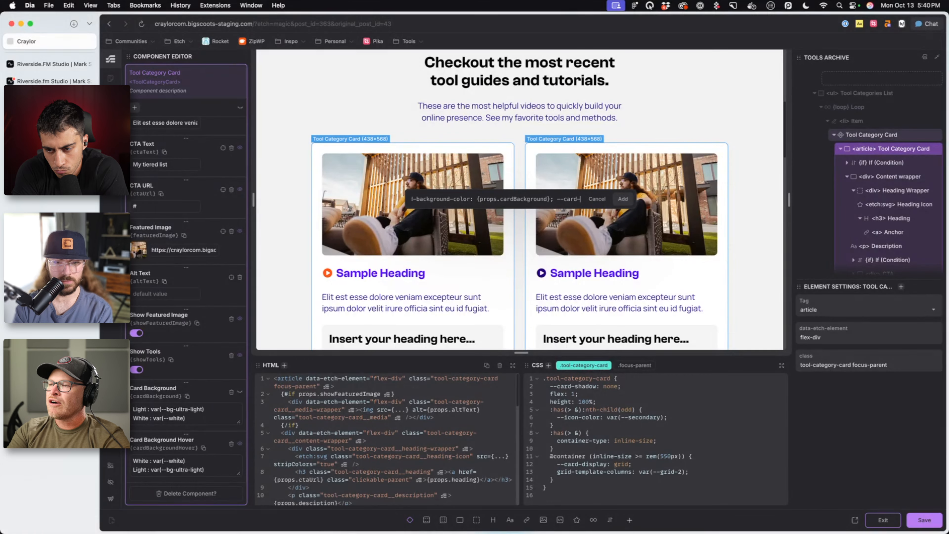
{"action": "type", "text": "background-colo"}
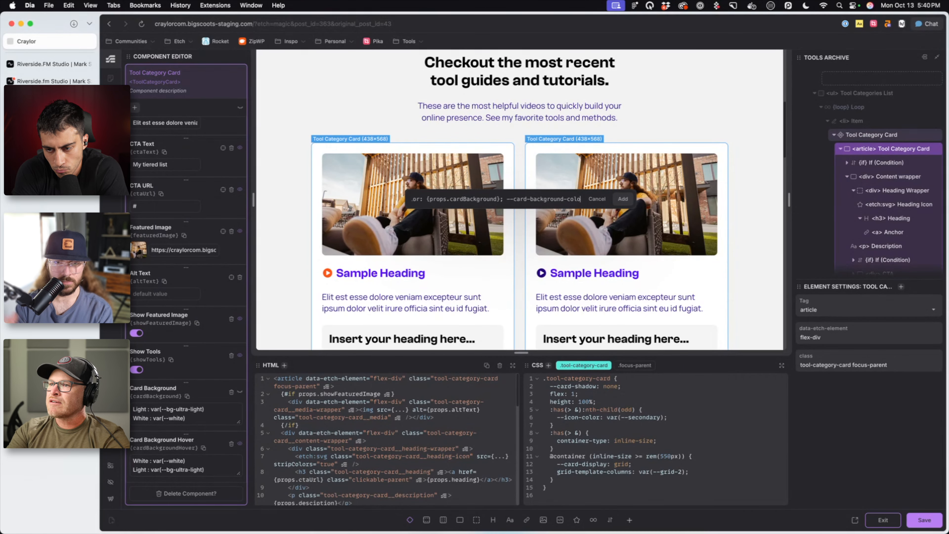
{"action": "type", "text": "r-hover: "}
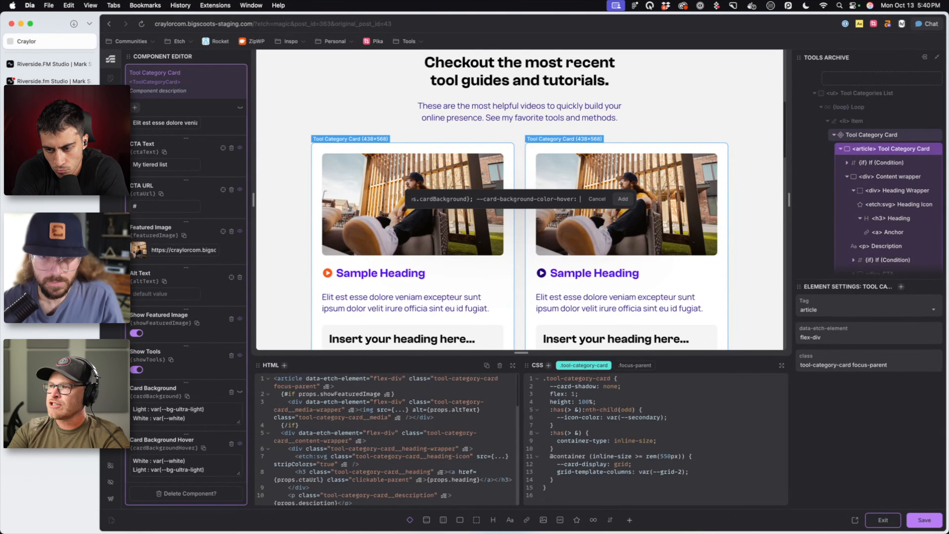
{"action": "type", "text": "{}"}
{"action": "type", "text": "props."}
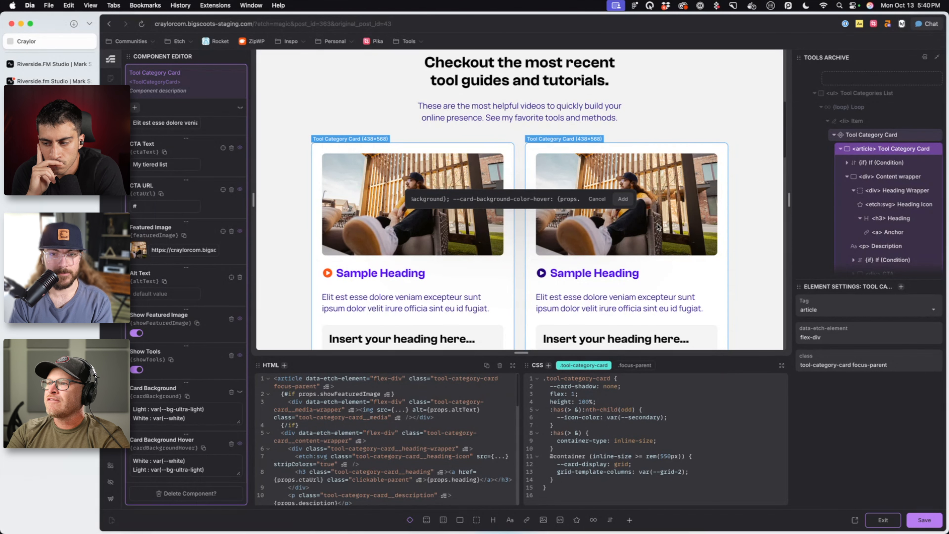
{"action": "type", "text": "cardBackgroundH"}
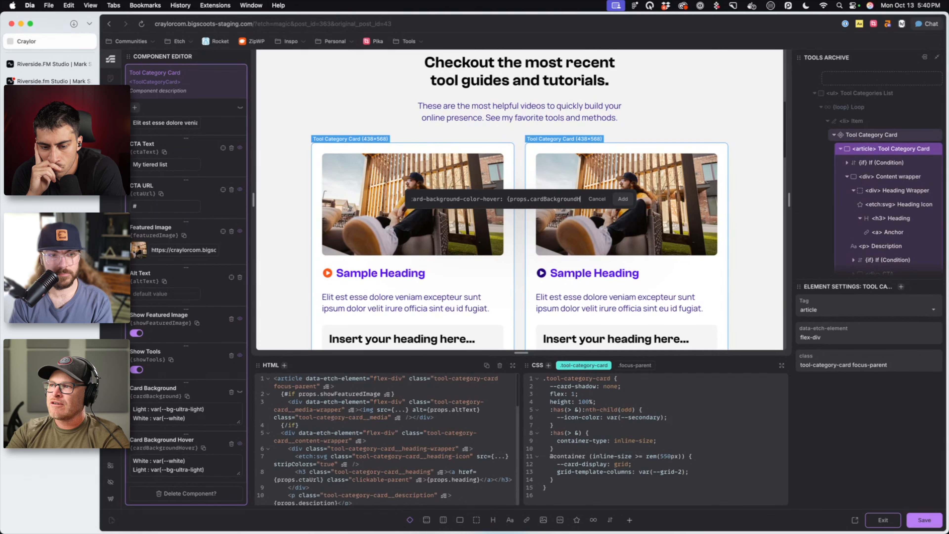
{"action": "type", "text": "over}"}
{"action": "key", "text": "Return"}
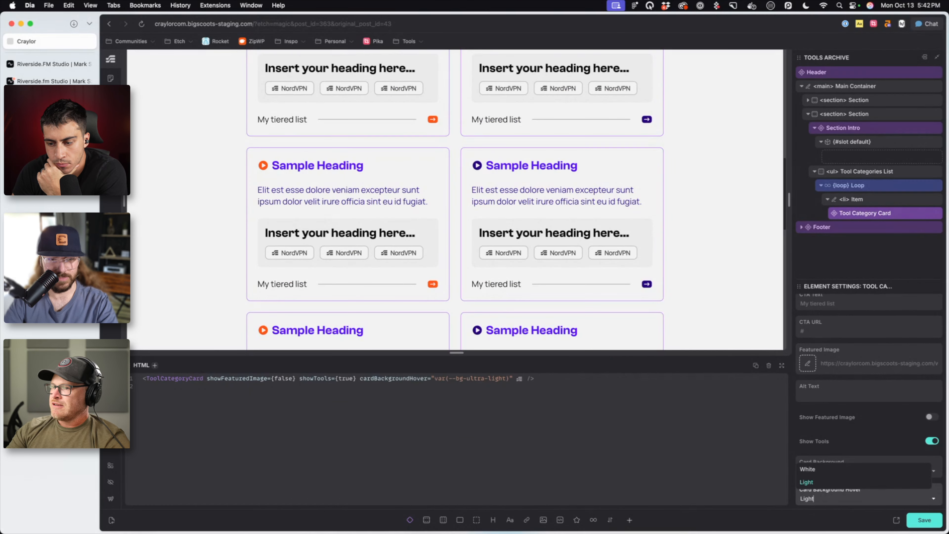
Set the looped Tool Category Card's Card Background to White and its Card Background Hover to Light
{"action": "left_click", "coordinate": [807, 469]}
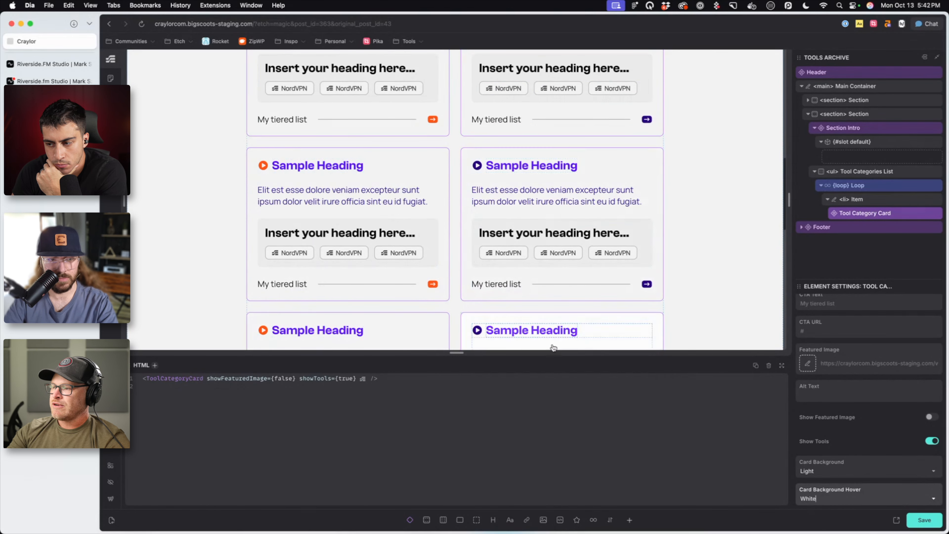
{"action": "left_click", "coordinate": [822, 471]}
{"action": "left_click", "coordinate": [807, 500]}
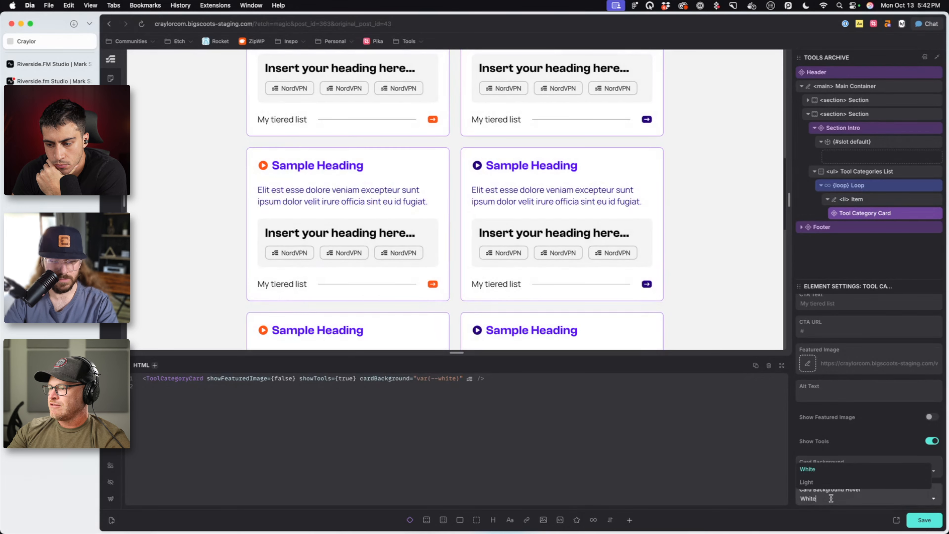
{"action": "left_click", "coordinate": [824, 493]}
{"action": "left_click", "coordinate": [822, 483]}
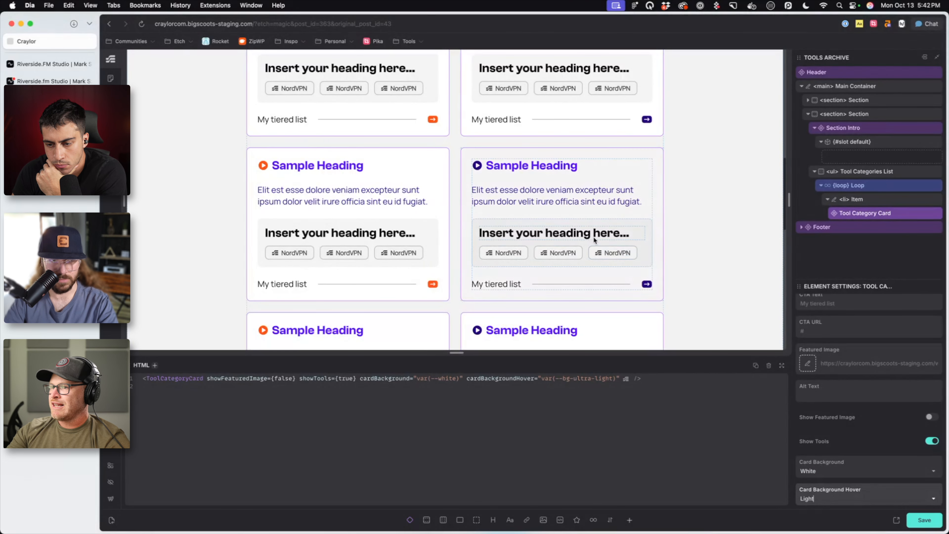
Switch Show Tools off and on again to compare the looped cards with and without the tools list, leaving it on
{"action": "left_click", "coordinate": [810, 498]}
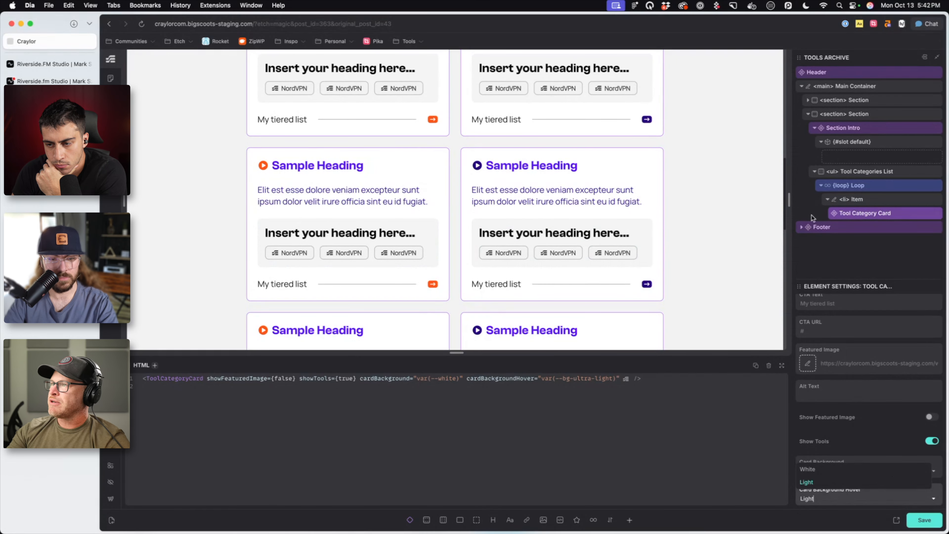
{"action": "left_click", "coordinate": [861, 445]}
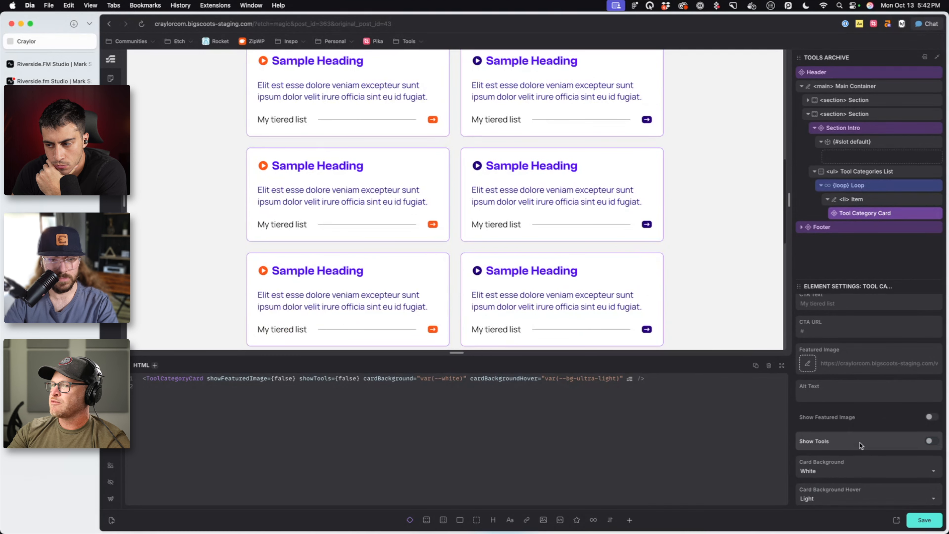
{"action": "left_click", "coordinate": [861, 445]}
{"action": "left_click", "coordinate": [861, 445]}
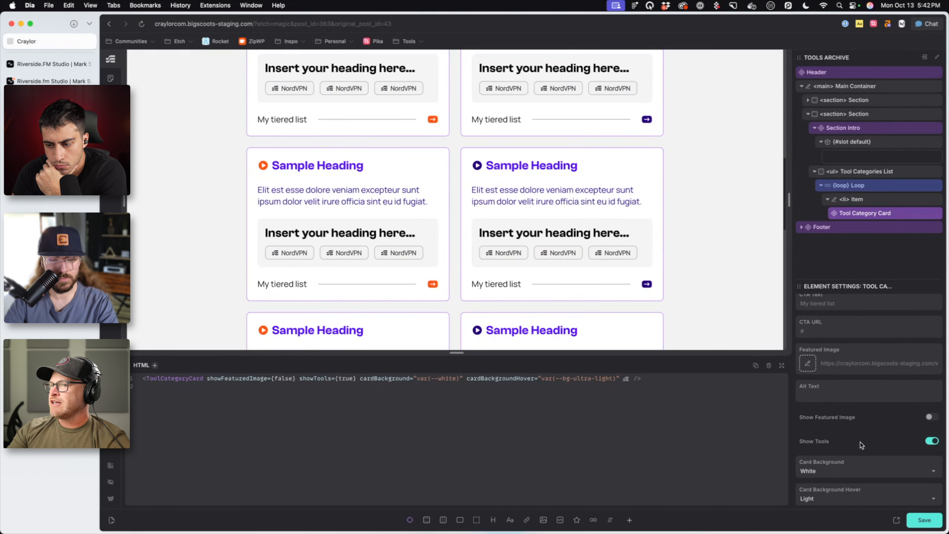
{"action": "left_click", "coordinate": [861, 445]}
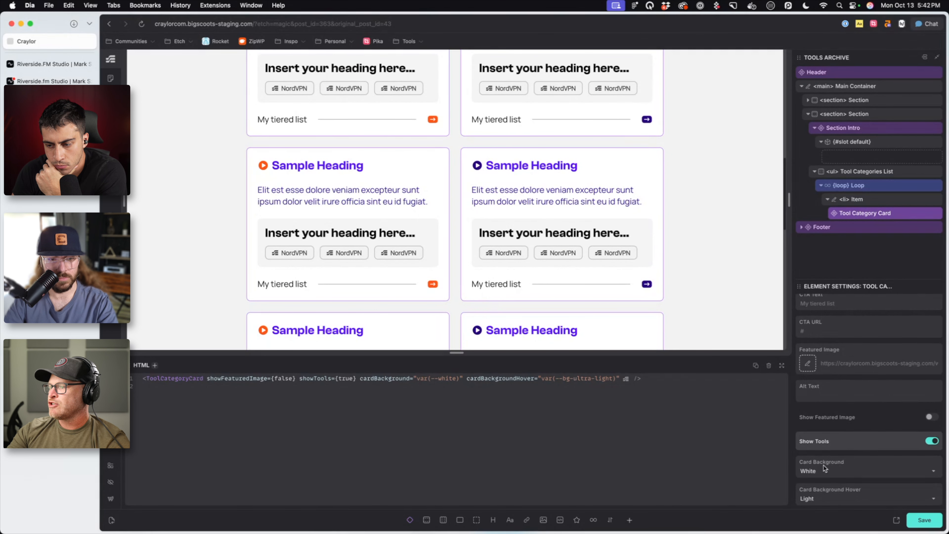
{"action": "left_click", "coordinate": [931, 440]}
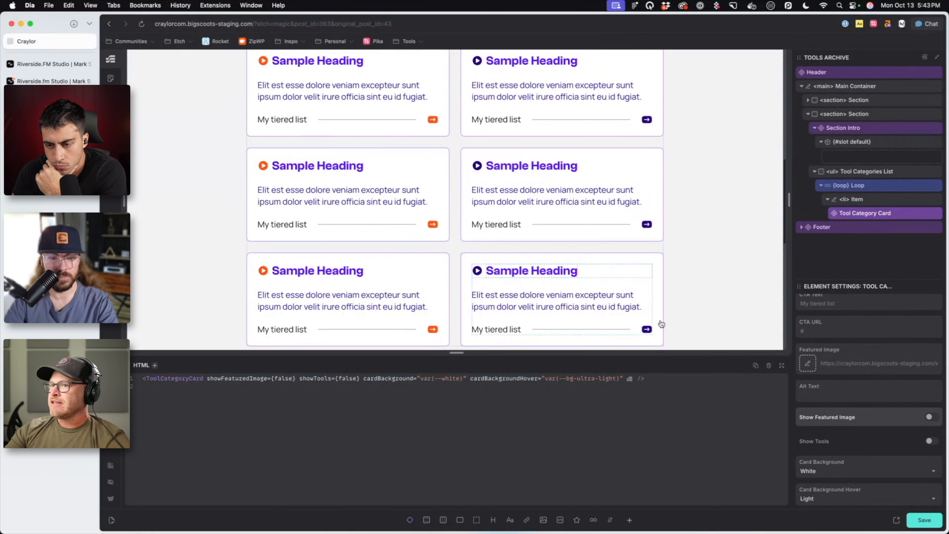
{"action": "scroll", "coordinate": [564, 299], "scroll_direction": "up", "scroll_amount": 3}
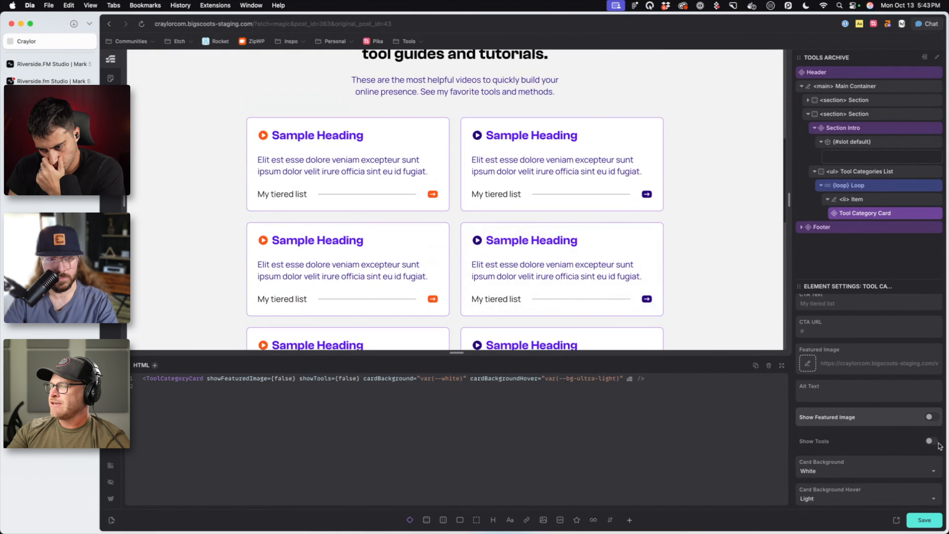
{"action": "left_click", "coordinate": [932, 440]}
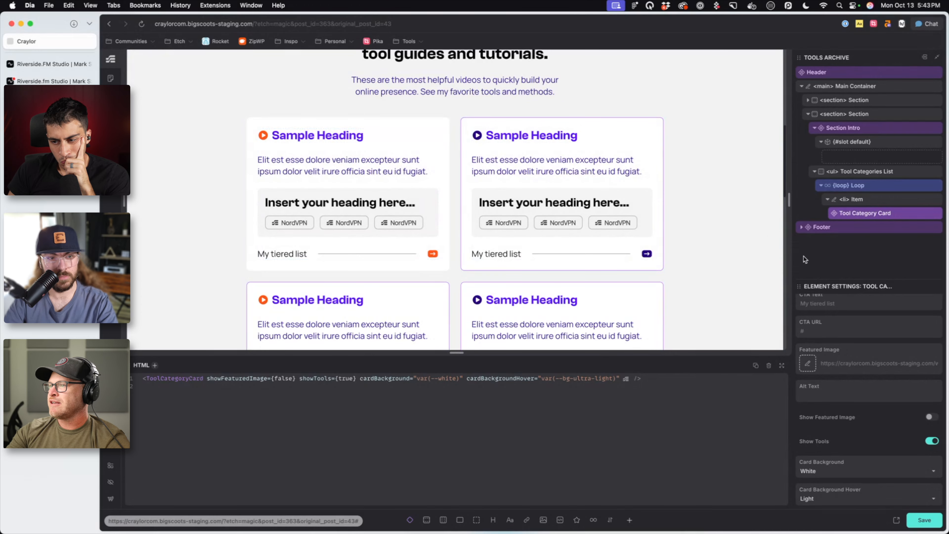
Open the Loop Manager and examine the Tool Categories loop's query and output preview
{"action": "scroll", "coordinate": [838, 331], "scroll_direction": "up", "scroll_amount": 3}
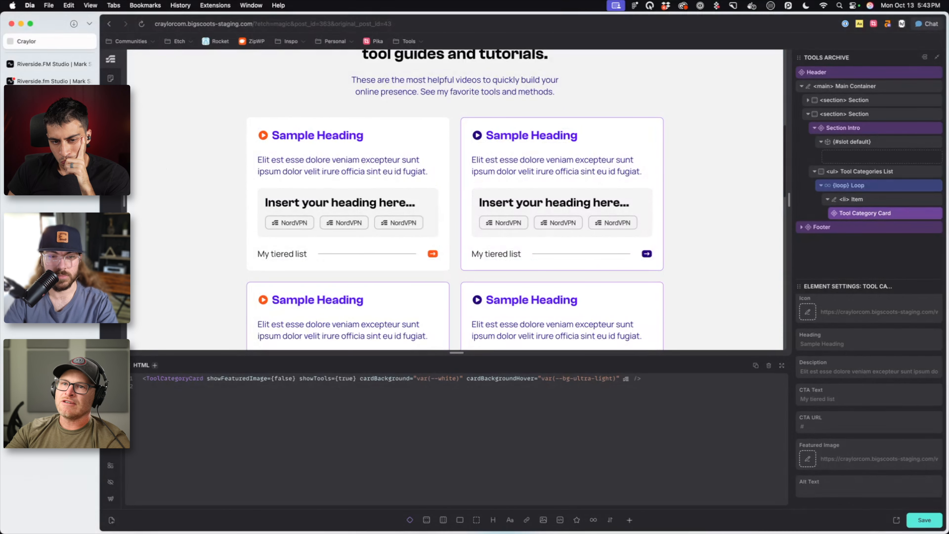
{"action": "left_click", "coordinate": [110, 145]}
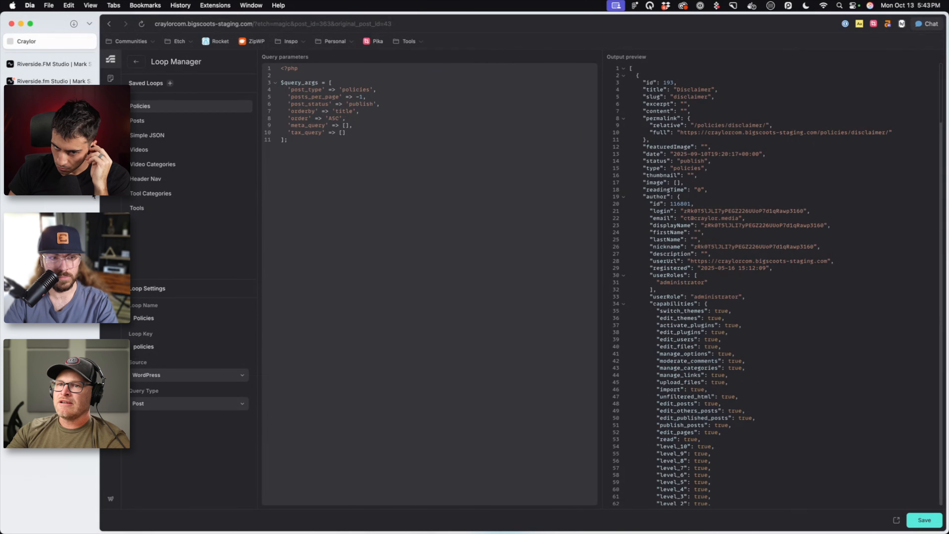
{"action": "left_click", "coordinate": [154, 194]}
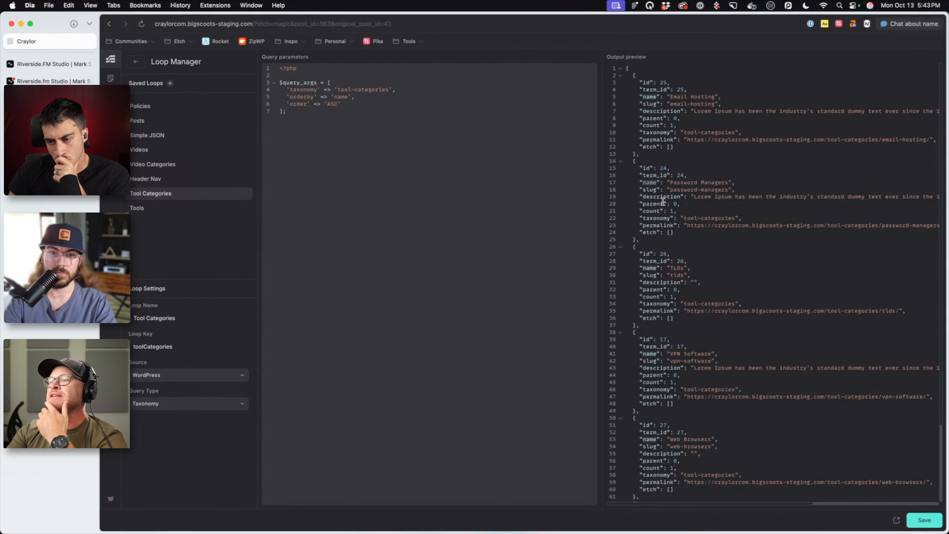
Leave the Loop Manager and set the looped Tool Category Card's Heading to {item.name}
{"action": "left_click", "coordinate": [137, 62]}
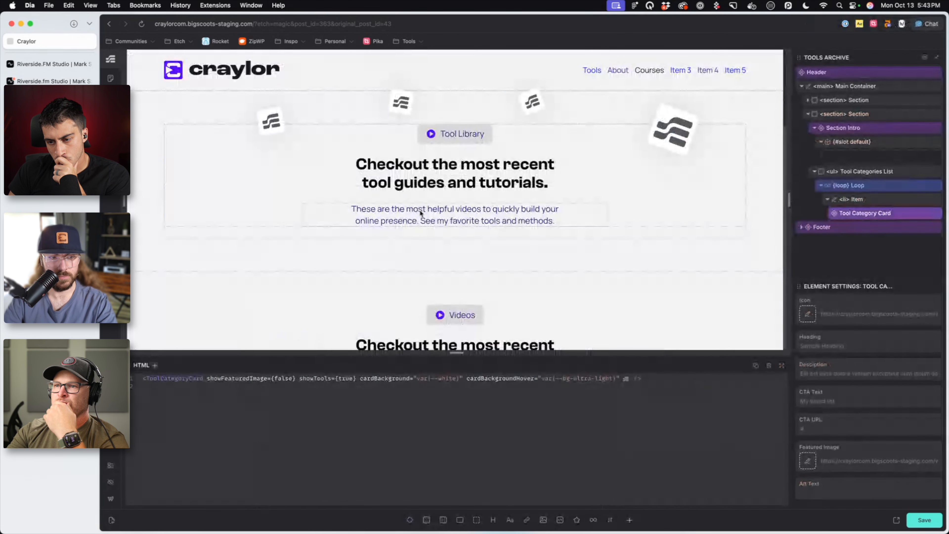
{"action": "left_click", "coordinate": [851, 342]}
{"action": "type", "text": "{item.name}"}
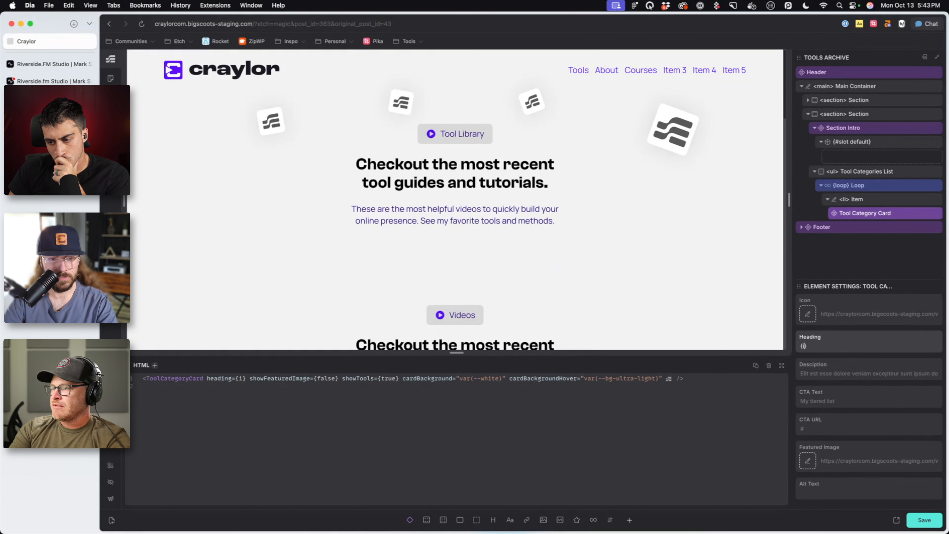
{"action": "scroll", "coordinate": [724, 271], "scroll_direction": "down", "scroll_amount": 8}
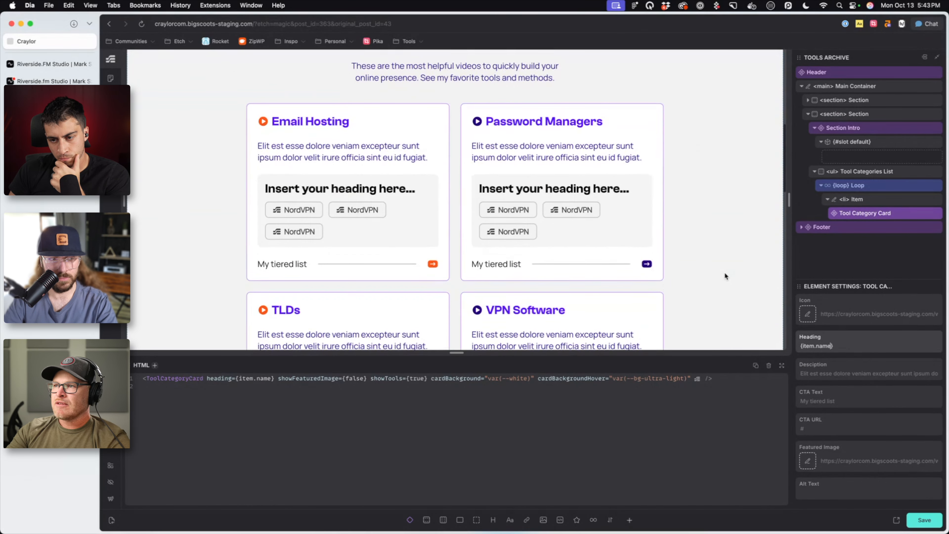
Set the card's Description to {item.description}, reusing the Heading expression, check the looped cards and save
{"action": "key", "text": "super+a"}
{"action": "key", "text": "super+c"}
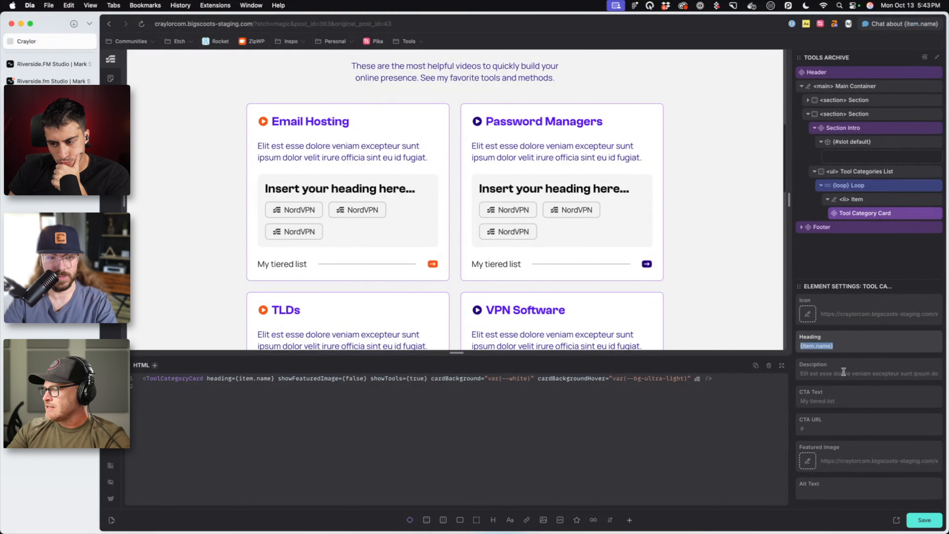
{"action": "left_click", "coordinate": [843, 372]}
{"action": "key", "text": "super+v"}
{"action": "type", "text": "description"}
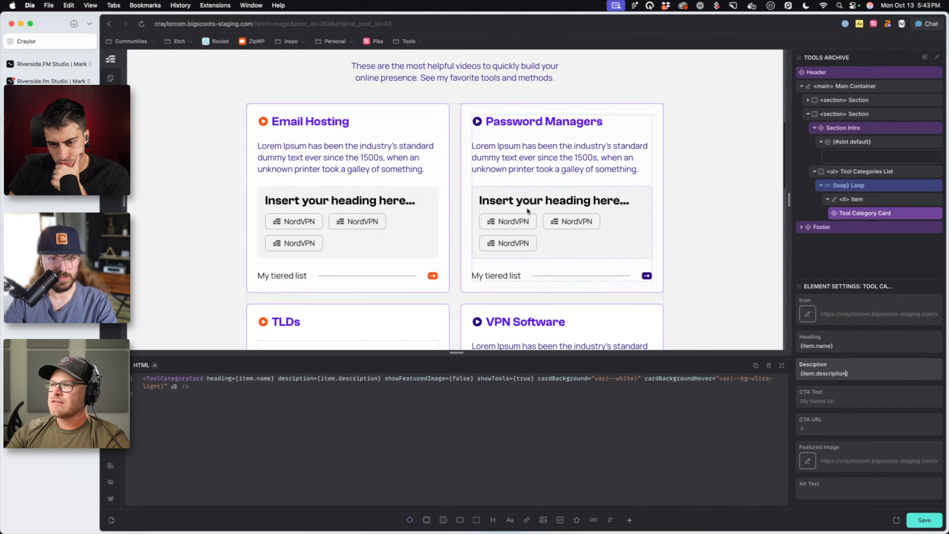
{"action": "scroll", "coordinate": [570, 203], "scroll_direction": "down", "scroll_amount": 3}
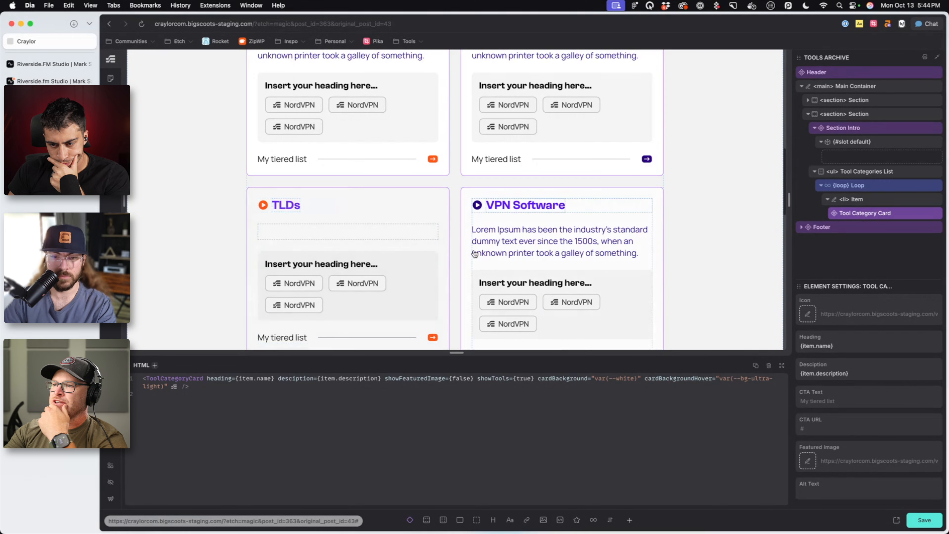
{"action": "scroll", "coordinate": [471, 252], "scroll_direction": "up", "scroll_amount": 3}
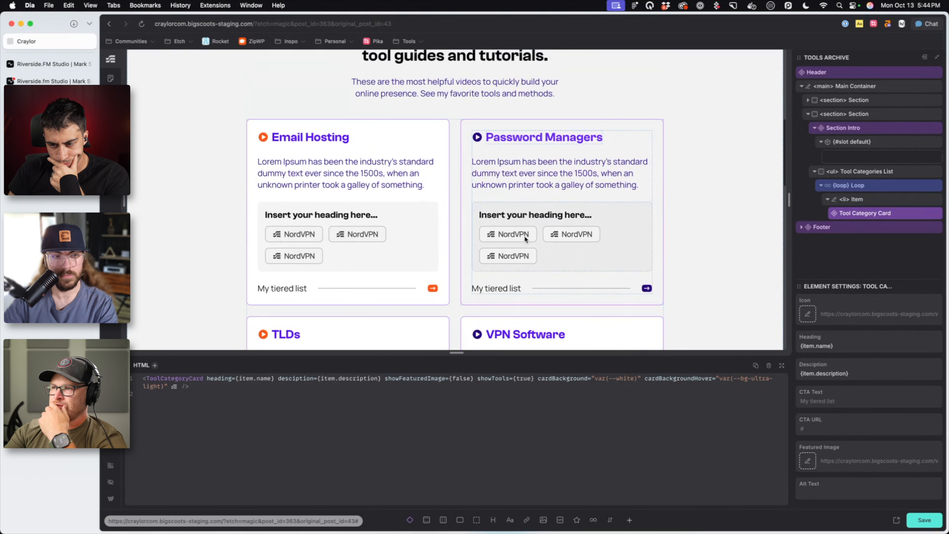
{"action": "scroll", "coordinate": [525, 239], "scroll_direction": "down", "scroll_amount": 3}
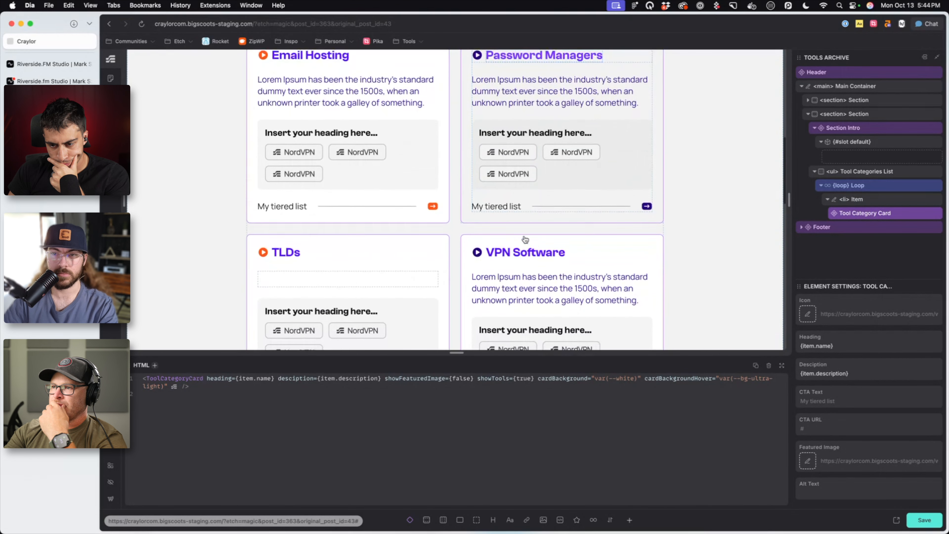
{"action": "key", "text": "super+s"}
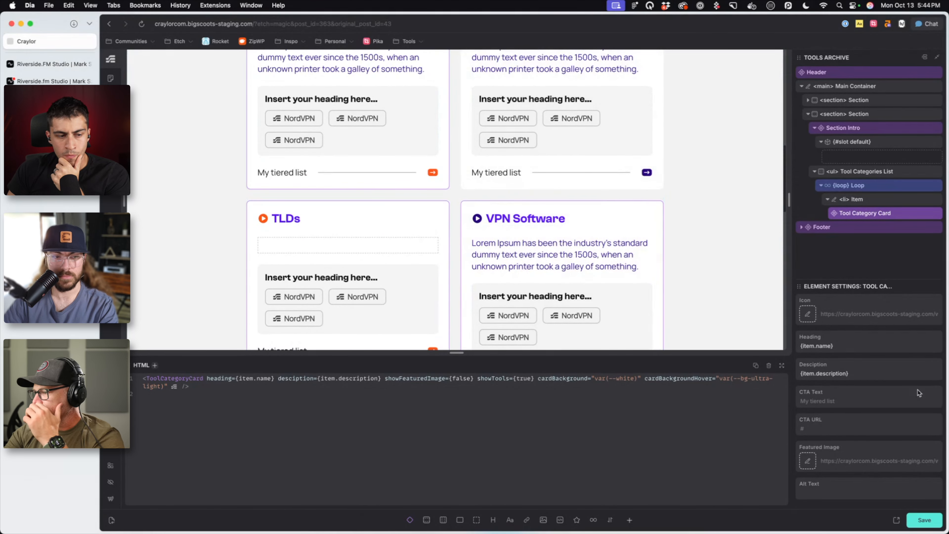
Set the card's CTA Text to View all {item.name} and its CTA URL to {item.permalink}
{"action": "scroll", "coordinate": [911, 397], "scroll_direction": "down", "scroll_amount": 2}
{"action": "scroll", "coordinate": [912, 397], "scroll_direction": "down", "scroll_amount": 2}
{"action": "scroll", "coordinate": [910, 393], "scroll_direction": "up", "scroll_amount": 4}
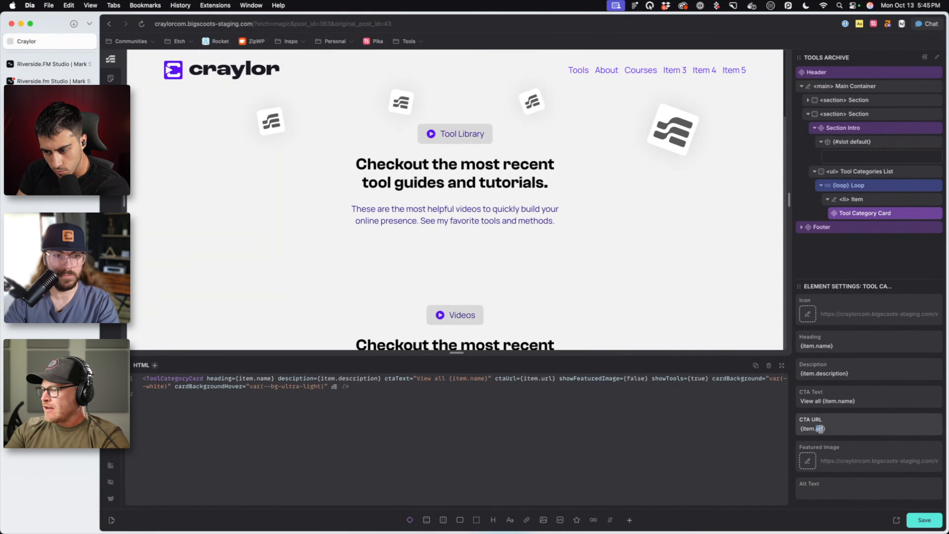
{"action": "type", "text": "{item.permalink}"}
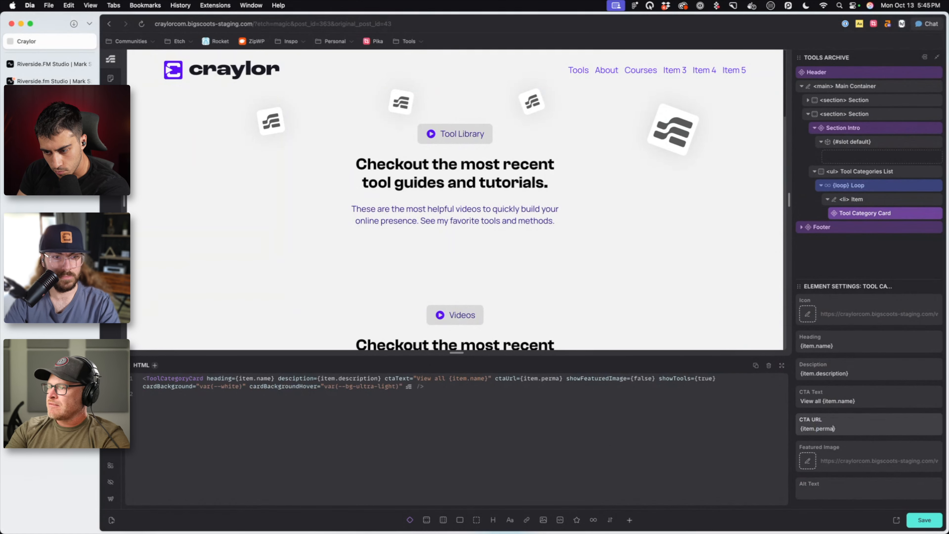
{"action": "scroll", "coordinate": [323, 206], "scroll_direction": "down", "scroll_amount": 10}
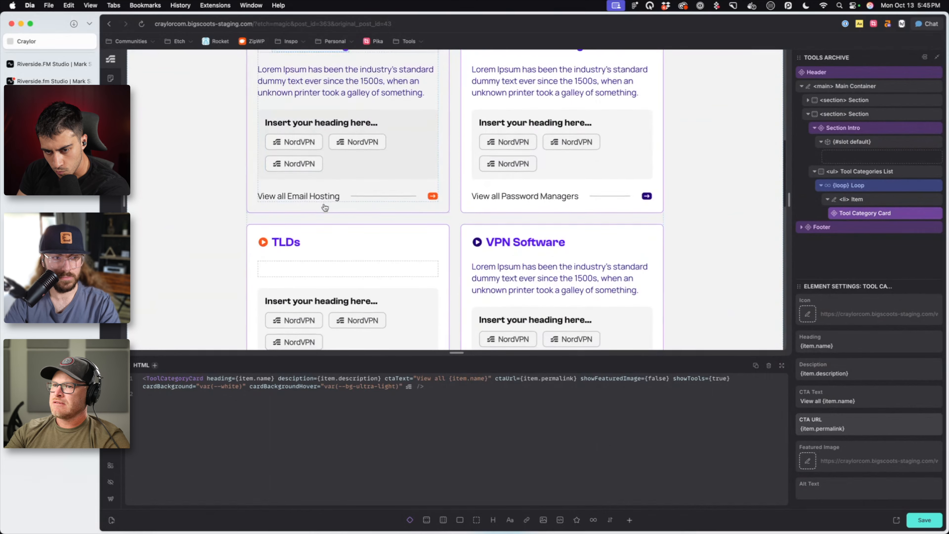
{"action": "scroll", "coordinate": [334, 207], "scroll_direction": "up", "scroll_amount": 2}
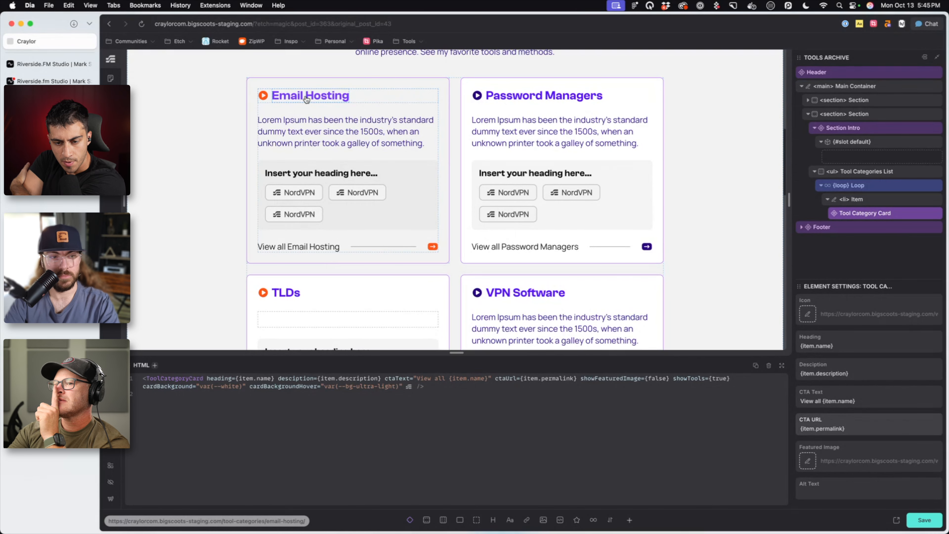
{"action": "scroll", "coordinate": [867, 427], "scroll_direction": "down", "scroll_amount": 1}
{"action": "left_click", "coordinate": [864, 425]}
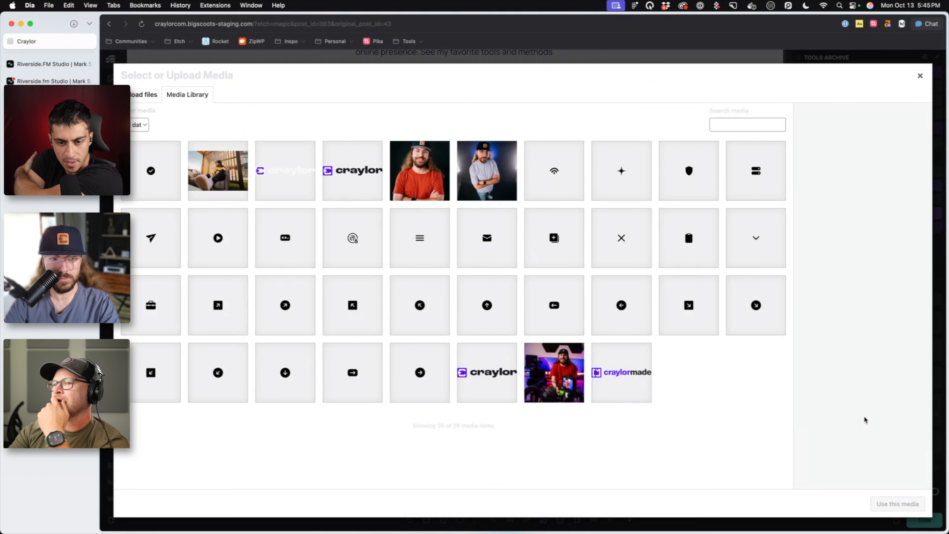
{"action": "left_click", "coordinate": [919, 78]}
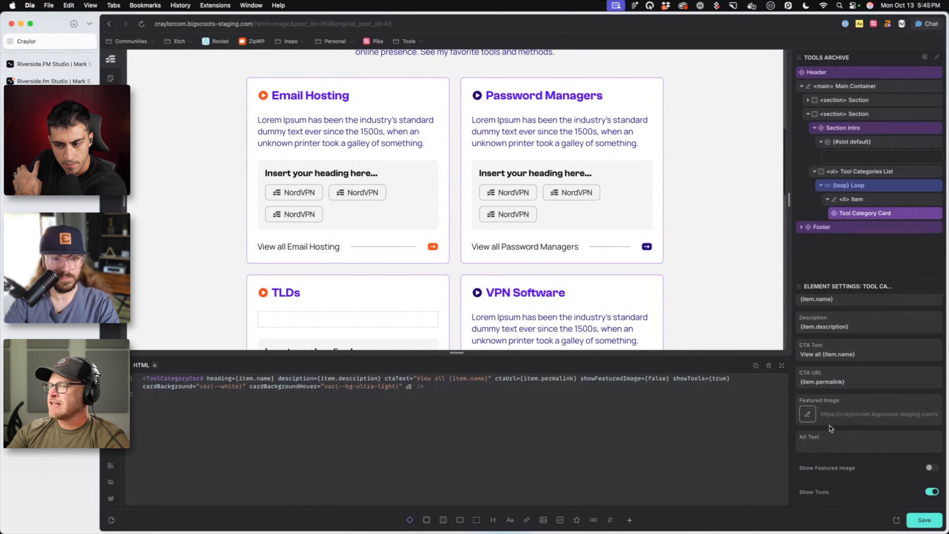
Open the Tool Category Card component for editing and set its tools heading to Top Picks
{"action": "right_click", "coordinate": [870, 214]}
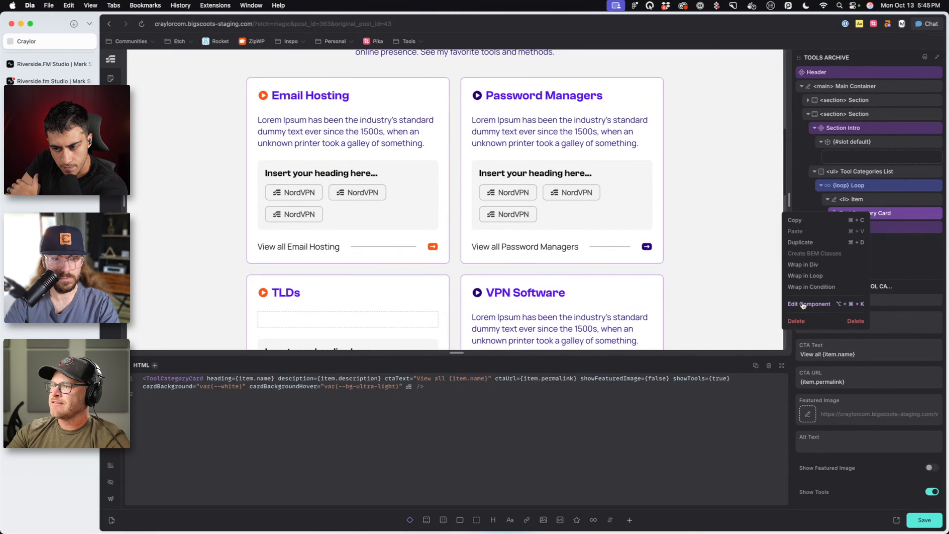
{"action": "left_click", "coordinate": [803, 303]}
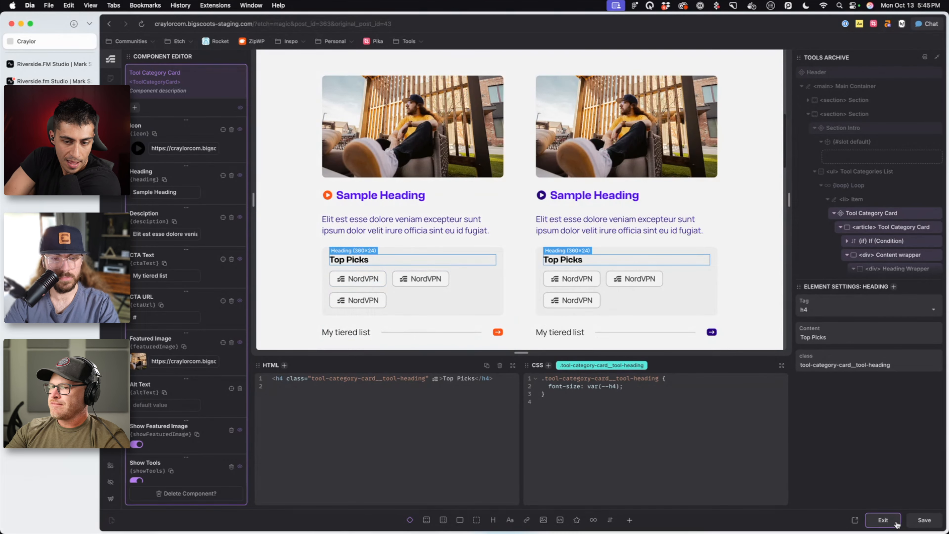
Delete the second and third Tool Items from the component's Tools List, keeping a single NordVPN item
{"action": "left_click", "coordinate": [407, 296]}
{"action": "scroll", "coordinate": [848, 237], "scroll_direction": "down", "scroll_amount": 4}
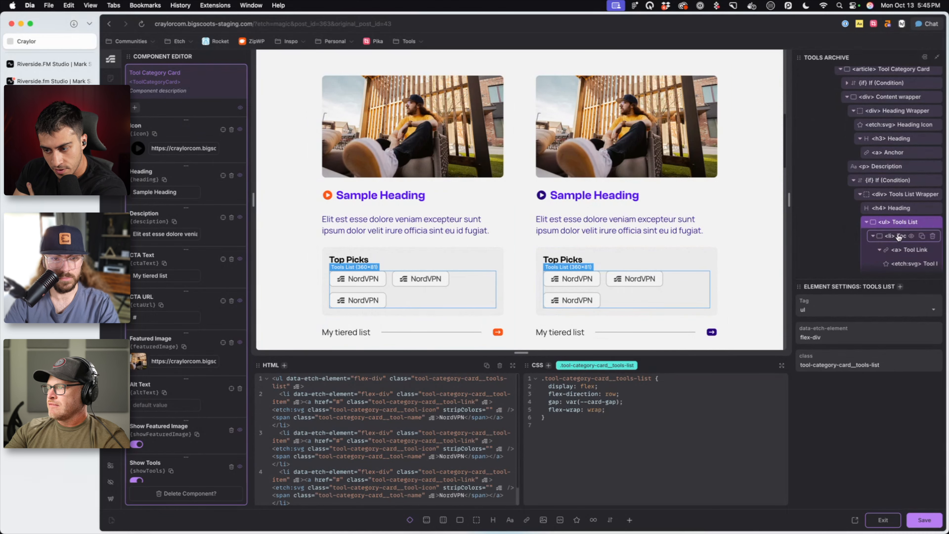
{"action": "left_click", "coordinate": [898, 236]}
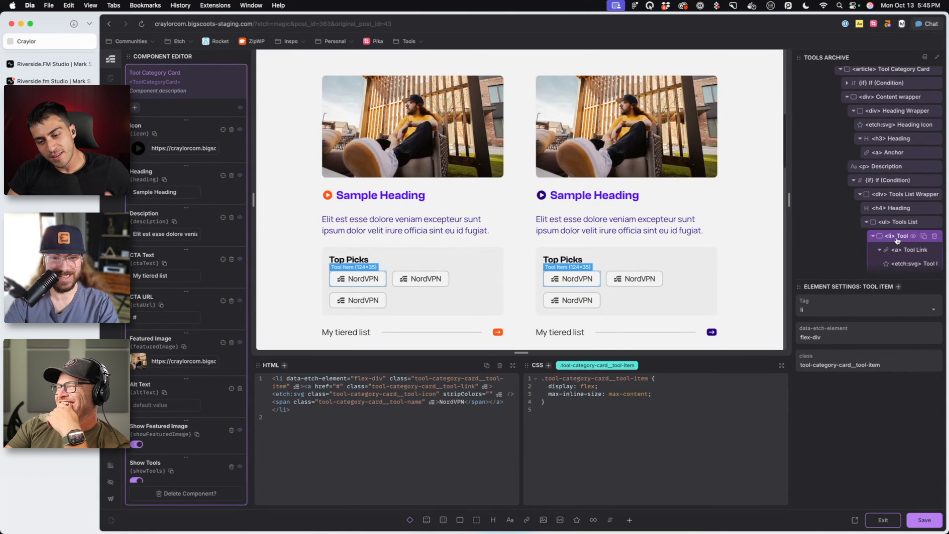
{"action": "left_click", "coordinate": [872, 236]}
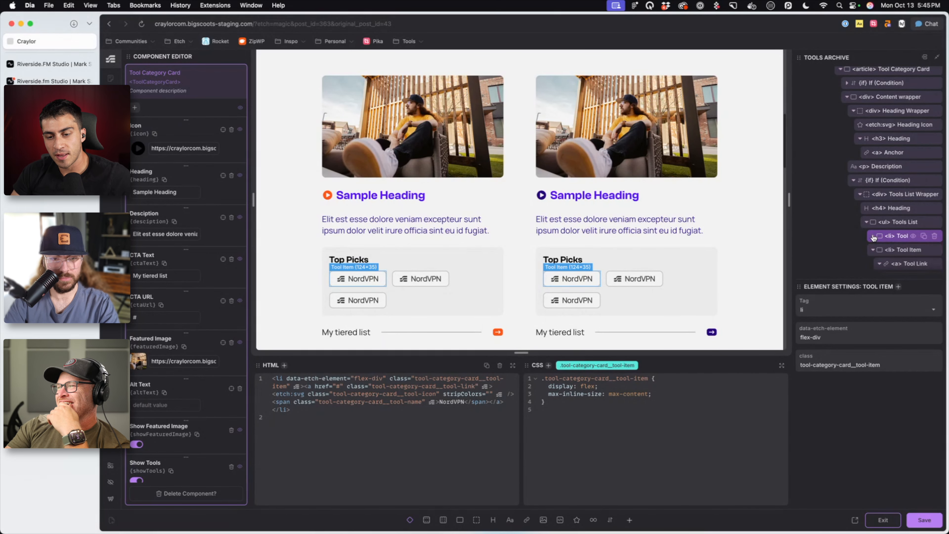
{"action": "left_click", "coordinate": [874, 251]}
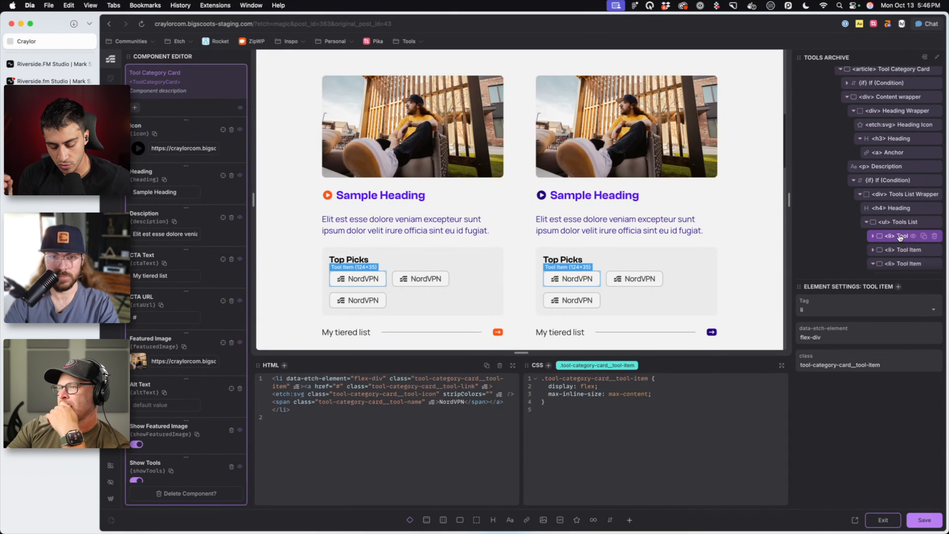
{"action": "scroll", "coordinate": [899, 238], "scroll_direction": "down", "scroll_amount": 2}
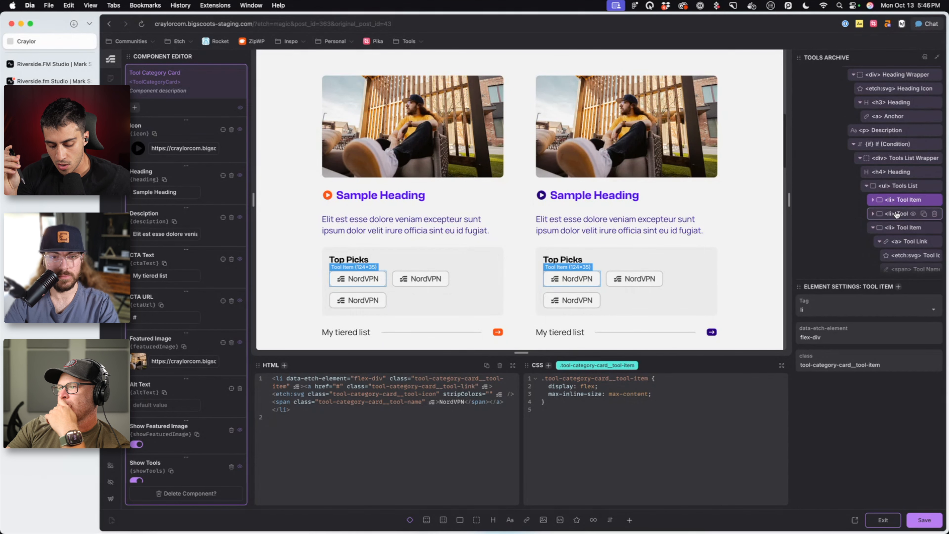
{"action": "left_click", "coordinate": [934, 214]}
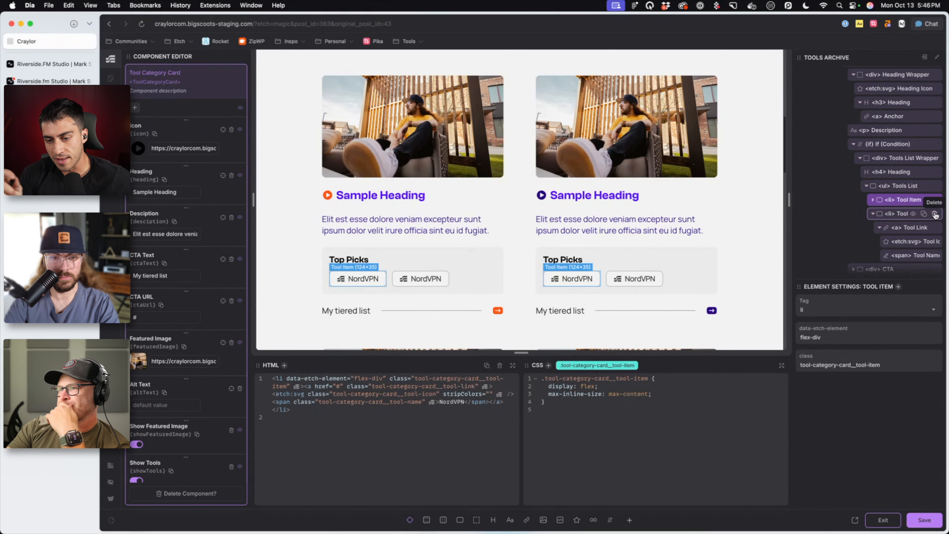
{"action": "left_click", "coordinate": [935, 214]}
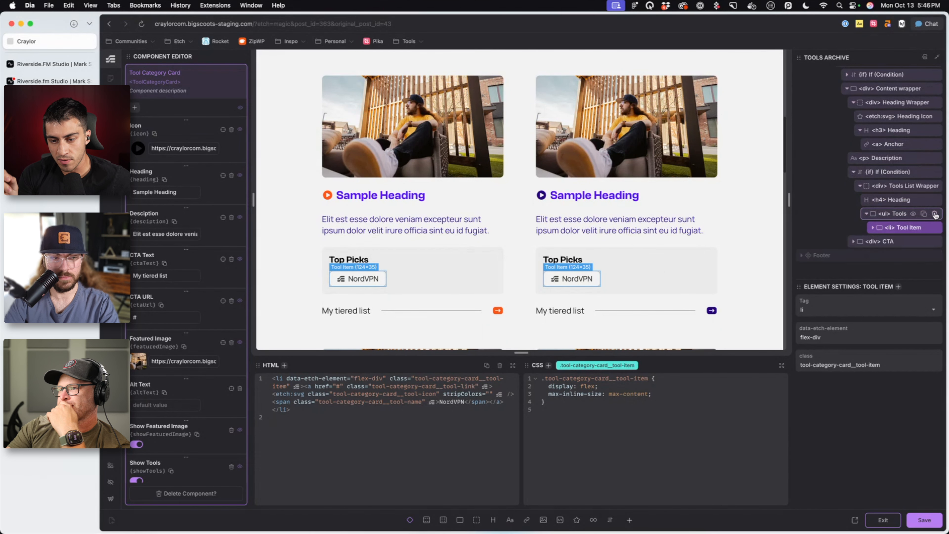
Wrap the remaining Tool Item in the Tools List in a loop
{"action": "right_click", "coordinate": [903, 227]}
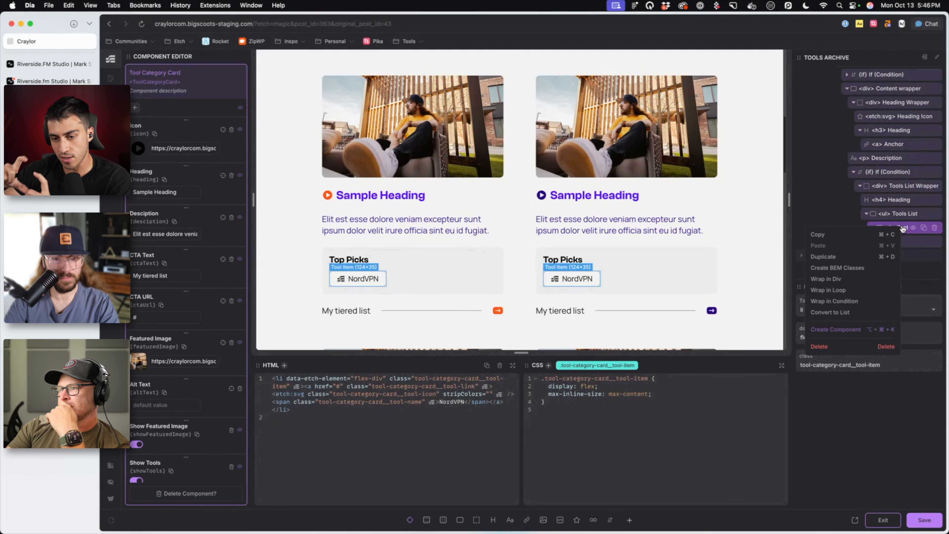
{"action": "left_click", "coordinate": [843, 291]}
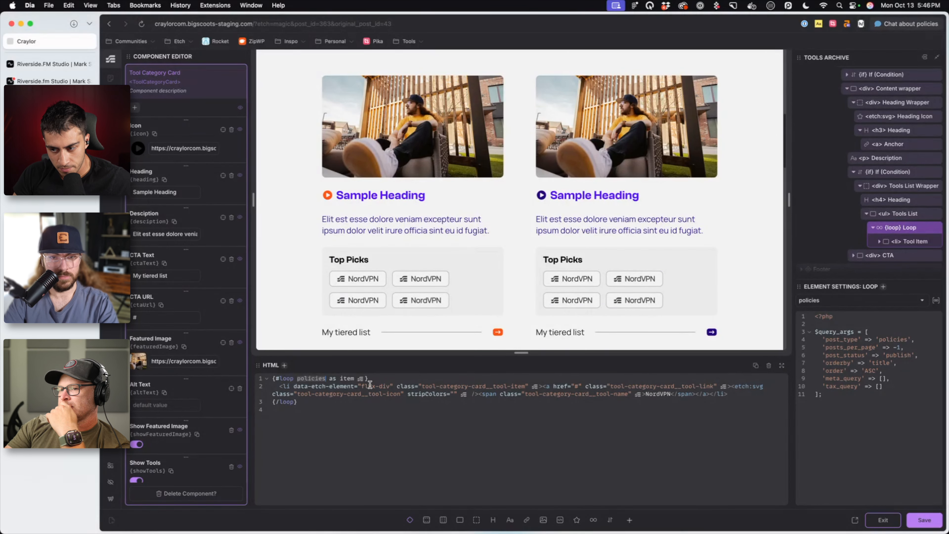
{"action": "type", "text": "item."}
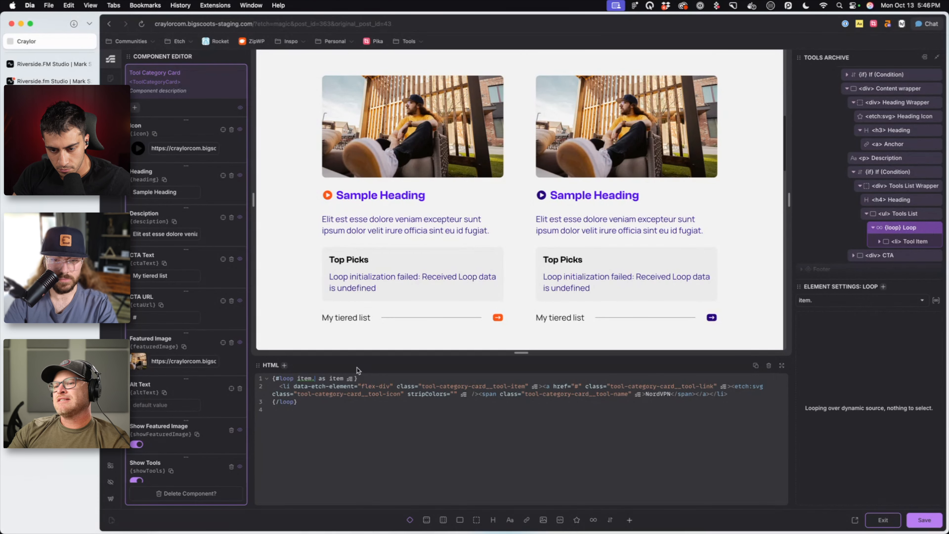
{"action": "key", "text": "BackSpace"}
{"action": "key", "text": "BackSpace"}
{"action": "key", "text": "BackSpace"}
{"action": "key", "text": "BackSpace"}
{"action": "key", "text": "BackSpace"}
In the Loop Manager, remove the comment after $cat and the blank line inside tax_query from the Tools loop's query
{"action": "left_click", "coordinate": [110, 129]}
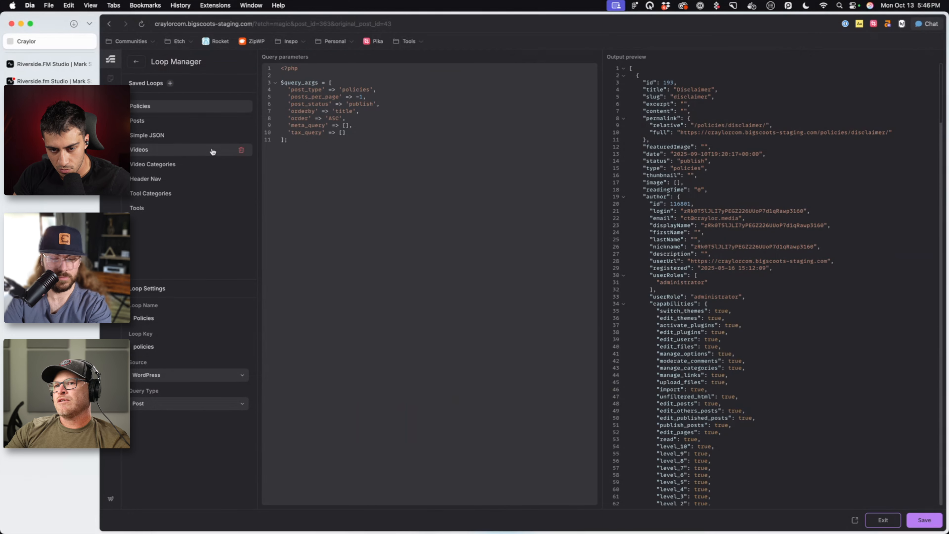
{"action": "left_click", "coordinate": [186, 194]}
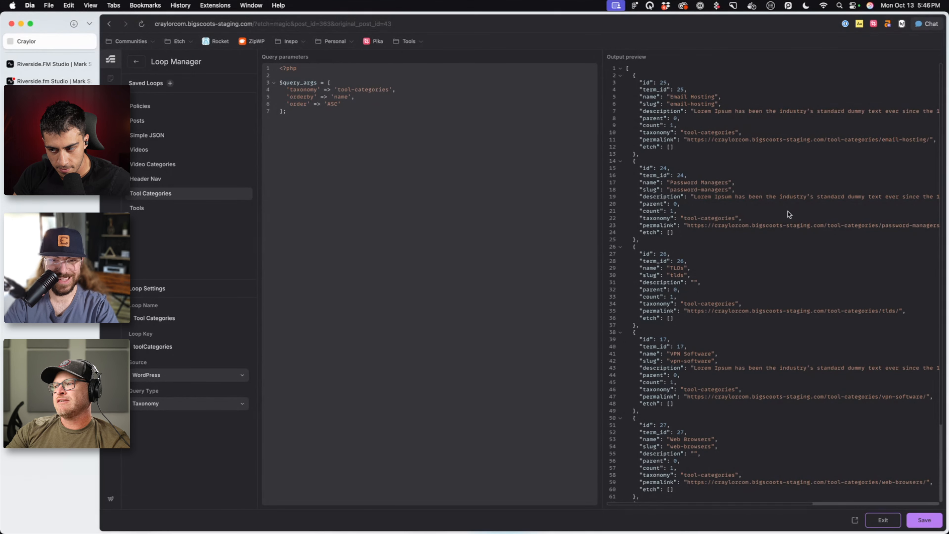
{"action": "scroll", "coordinate": [787, 212], "scroll_direction": "down", "scroll_amount": 2}
{"action": "scroll", "coordinate": [786, 212], "scroll_direction": "up", "scroll_amount": 2}
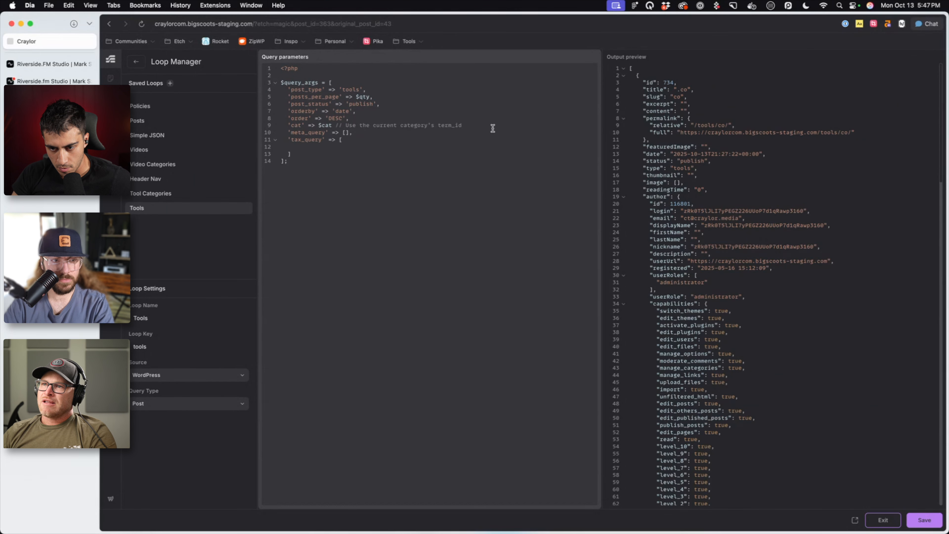
{"action": "left_click_drag", "start_coordinate": [491, 126], "coordinate": [345, 126]}
{"action": "key", "text": "BackSpace"}
{"action": "key", "text": "BackSpace"}
{"action": "key", "text": "BackSpace"}
{"action": "key", "text": "BackSpace"}
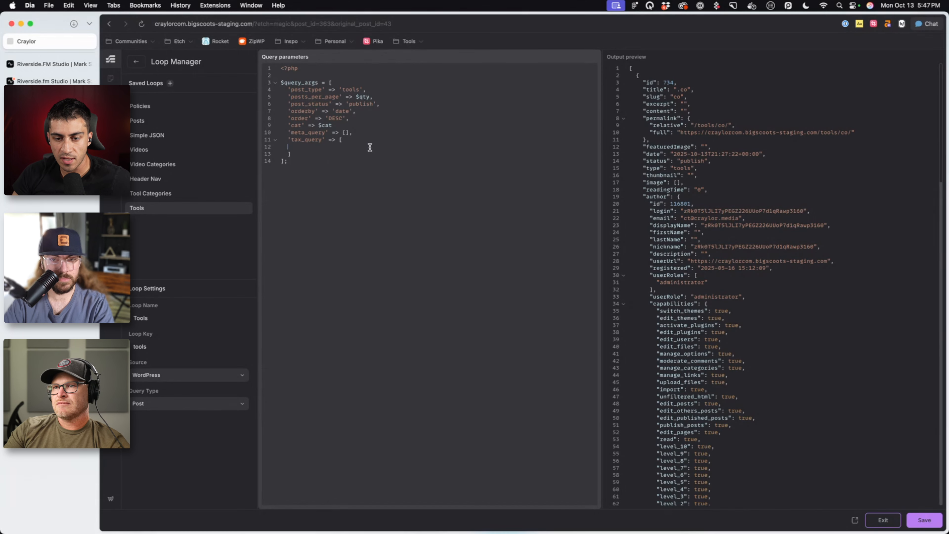
{"action": "key", "text": "BackSpace"}
{"action": "key", "text": "BackSpace"}
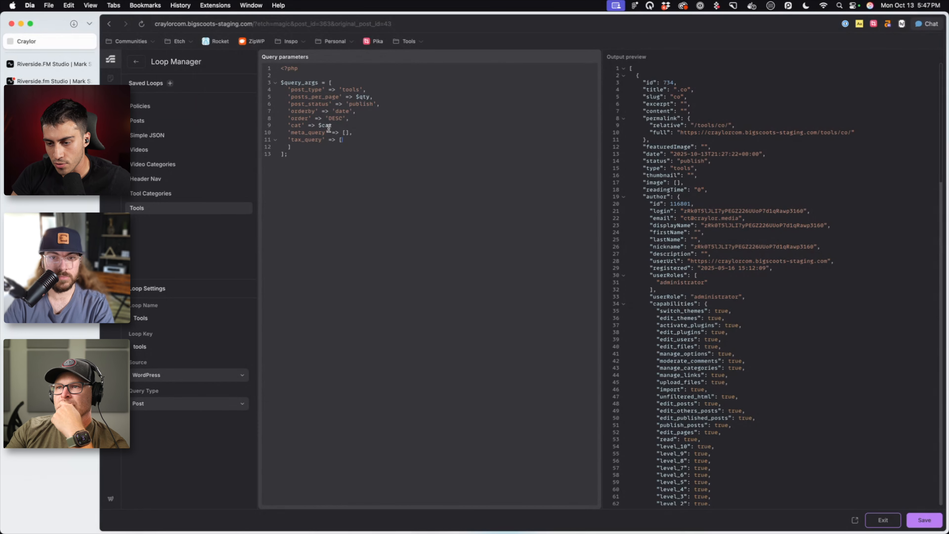
Return to the component and set the Tool Item loop's source to Tools
{"action": "mouse_move", "coordinate": [241, 156]}
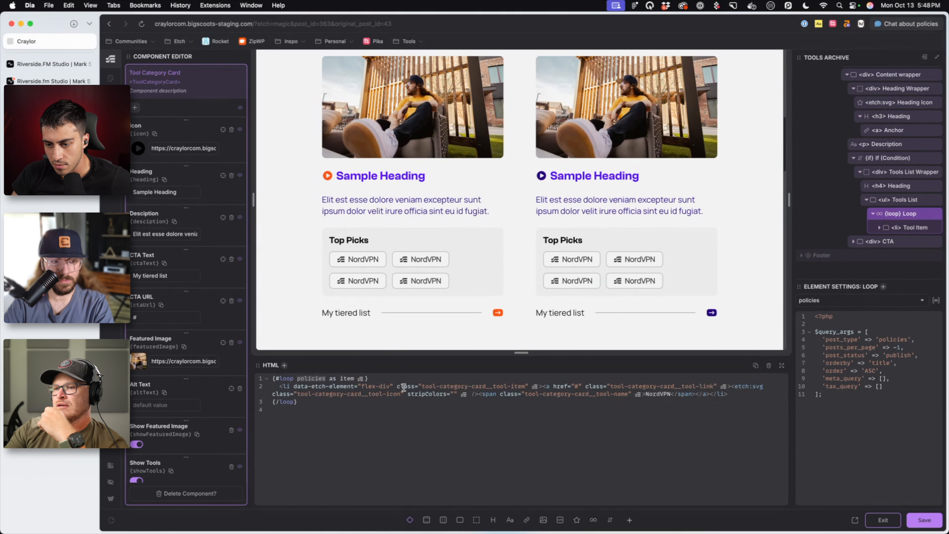
{"action": "left_click", "coordinate": [835, 301]}
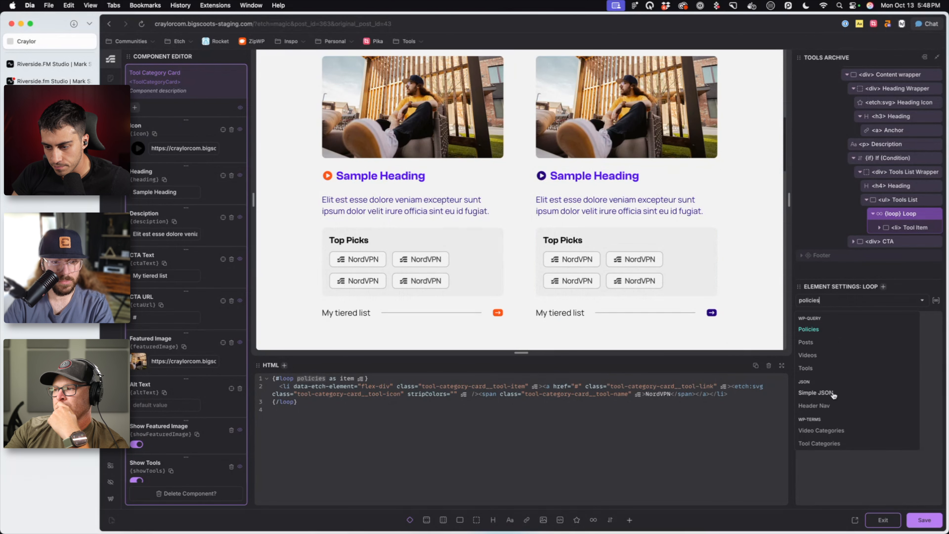
{"action": "left_click", "coordinate": [818, 368]}
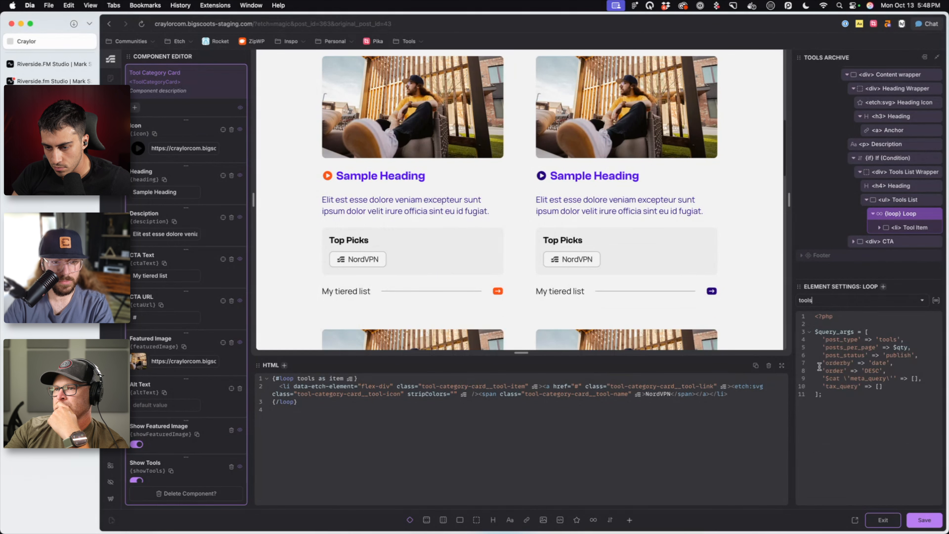
In the Tool Item loop's HTML, add a $cat argument to tools and rename the loop variable to tool
{"action": "left_click", "coordinate": [313, 378]}
{"action": "type", "text": "($)"}
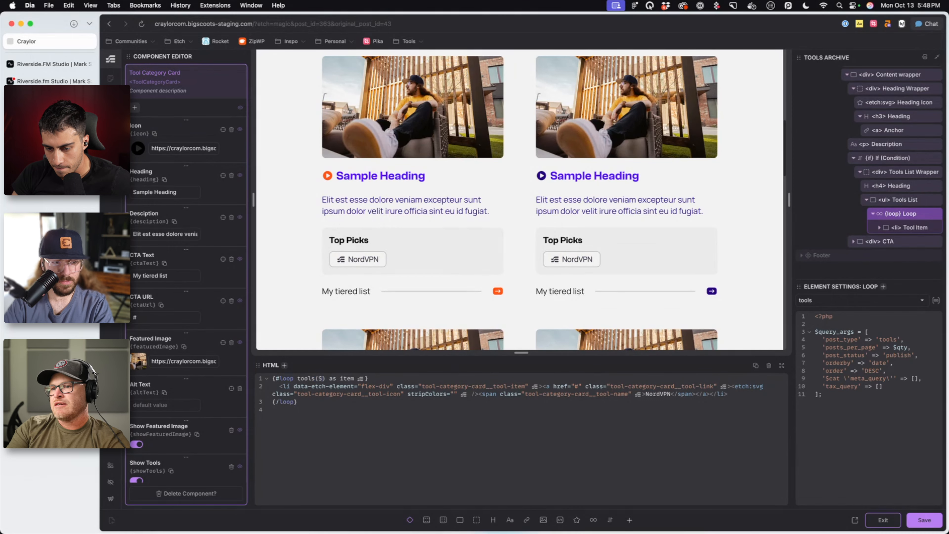
{"action": "type", "text": "cat:"}
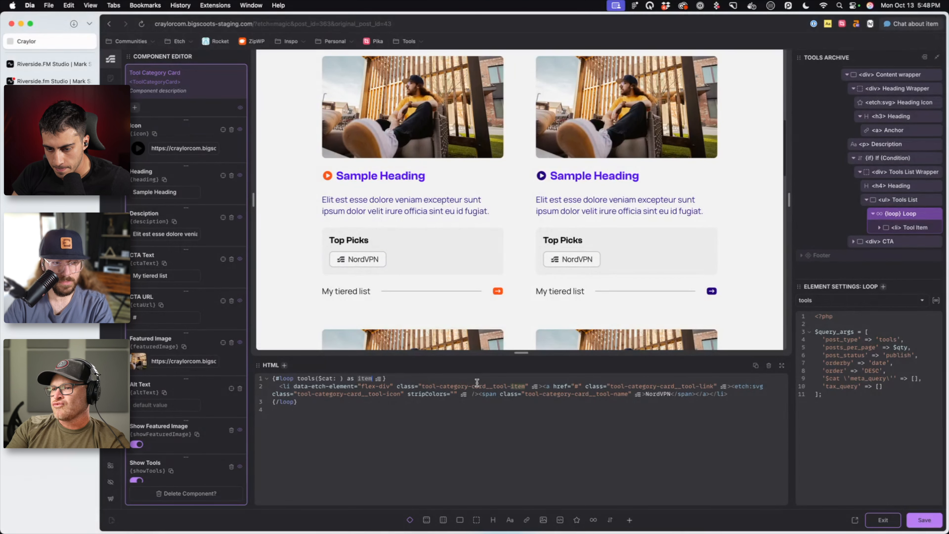
{"action": "type", "text": "t"}
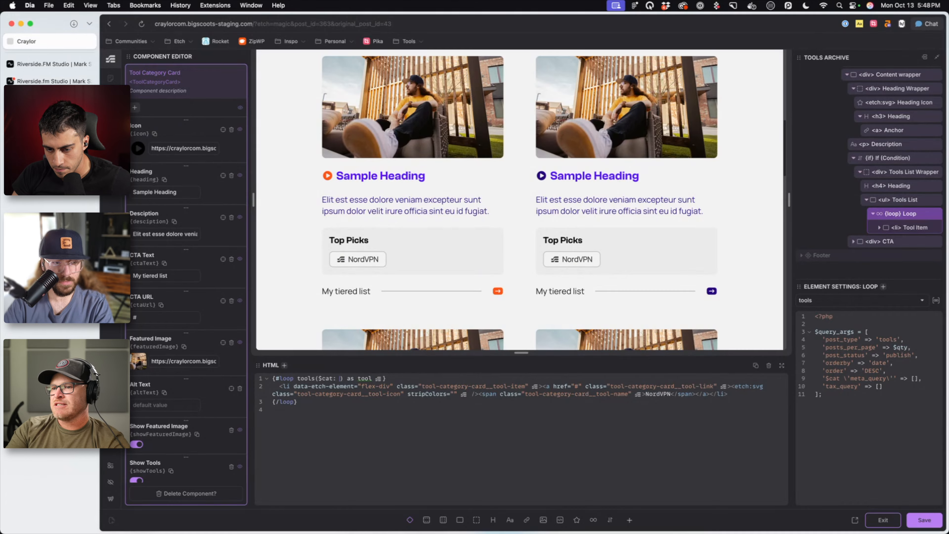
Set the tools loop's $cat argument to item.id and open the Tool Categories loop in the Loop Manager
{"action": "type", "text": "item."}
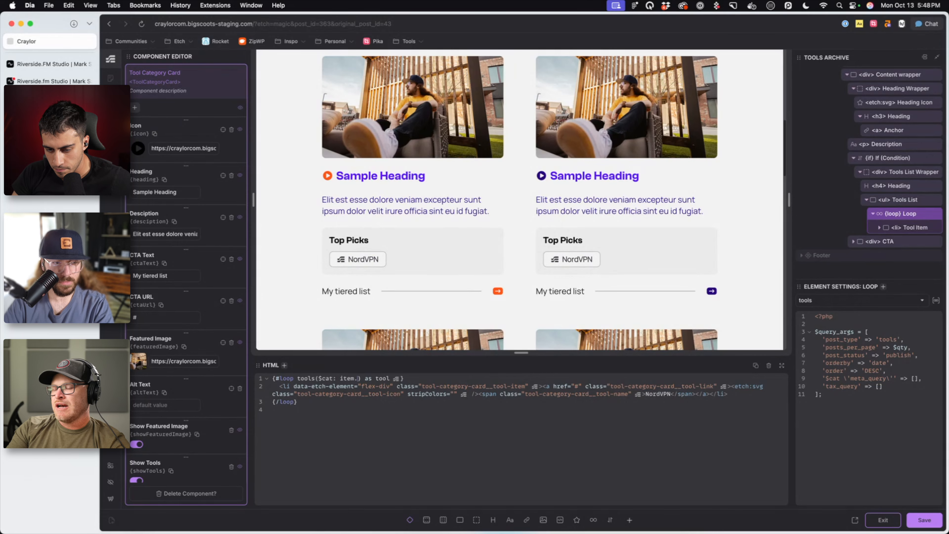
{"action": "type", "text": "catetgory"}
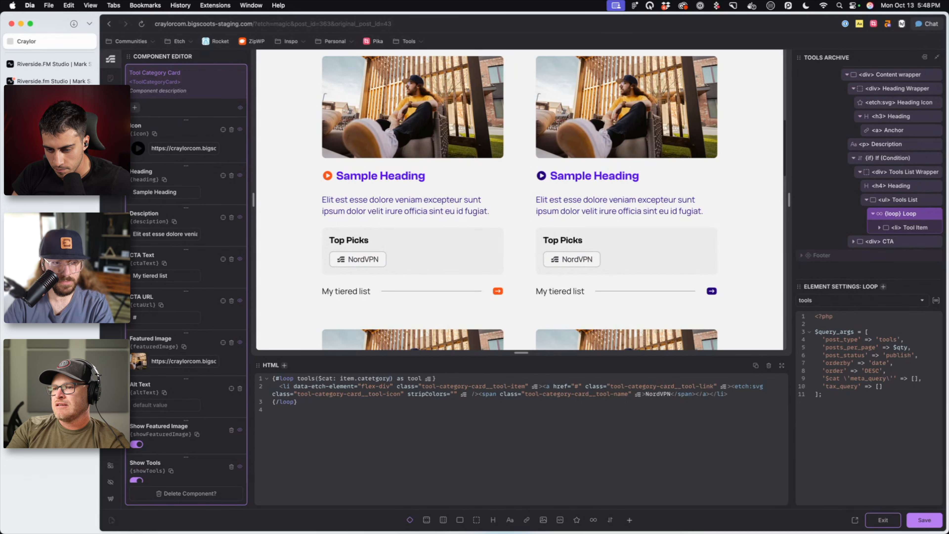
{"action": "key", "text": "BackSpace"}
{"action": "key", "text": "BackSpace"}
{"action": "key", "text": "BackSpace"}
{"action": "key", "text": "BackSpace"}
{"action": "key", "text": "BackSpace"}
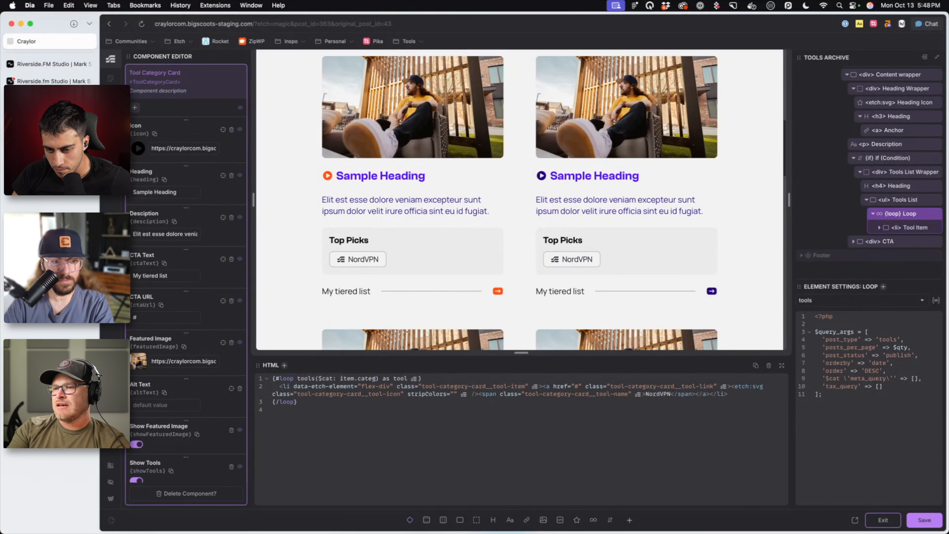
{"action": "key", "text": "BackSpace"}
{"action": "type", "text": "id"}
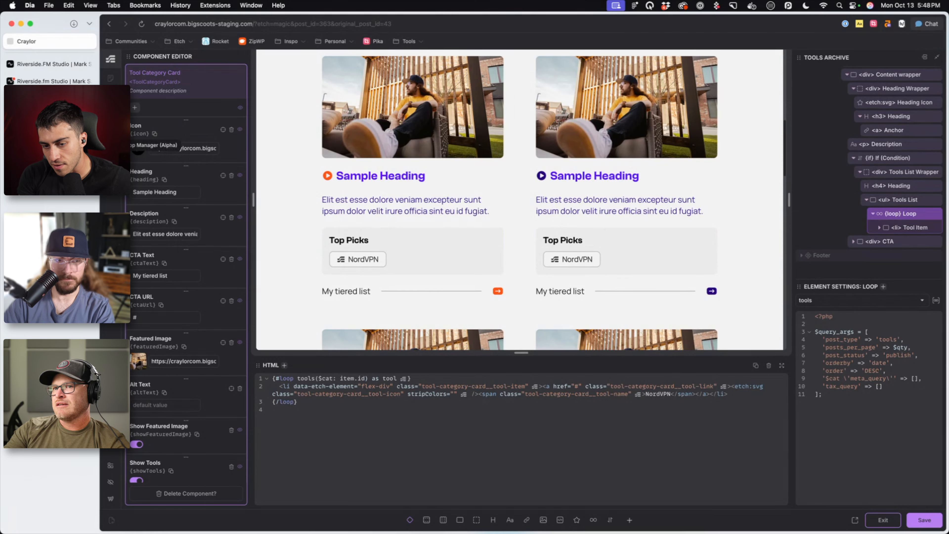
{"action": "left_click", "coordinate": [111, 145]}
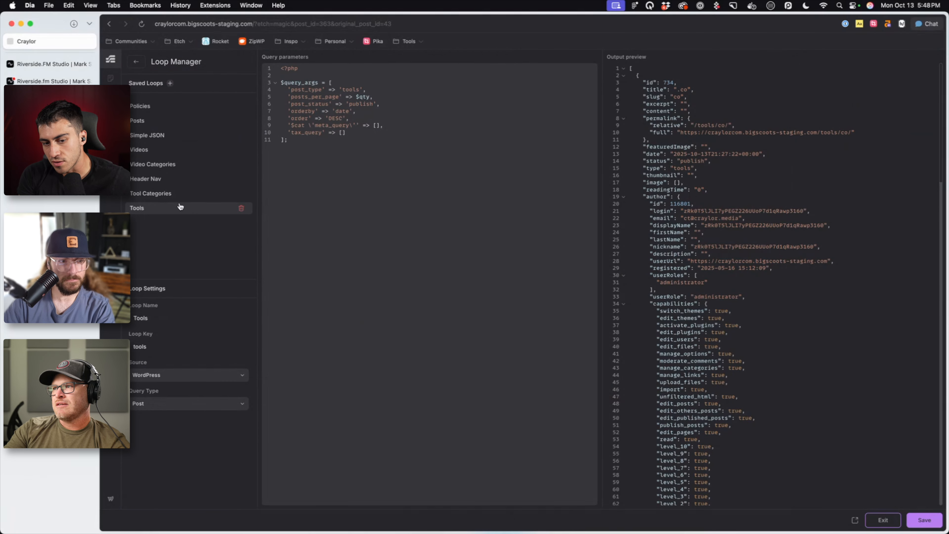
{"action": "left_click", "coordinate": [173, 194]}
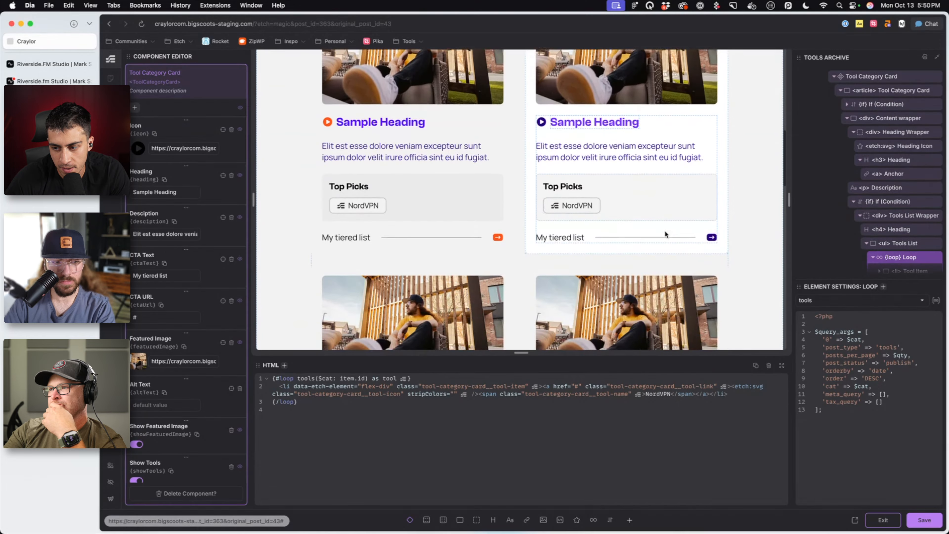
Replace the NordVPN text in the Tool Item's name span with the dynamic value {tool.title}
{"action": "scroll", "coordinate": [665, 235], "scroll_direction": "down", "scroll_amount": 1}
{"action": "scroll", "coordinate": [874, 246], "scroll_direction": "down", "scroll_amount": 3}
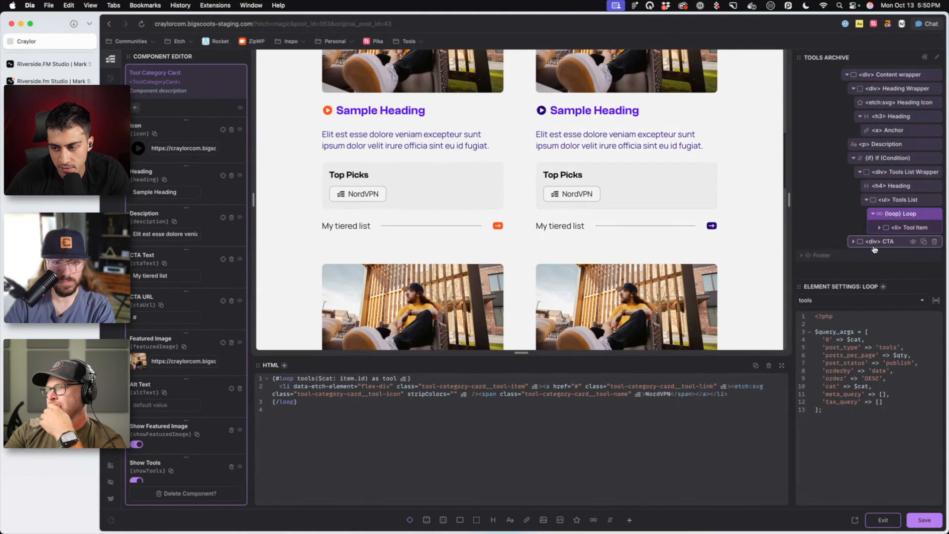
{"action": "left_click", "coordinate": [899, 228]}
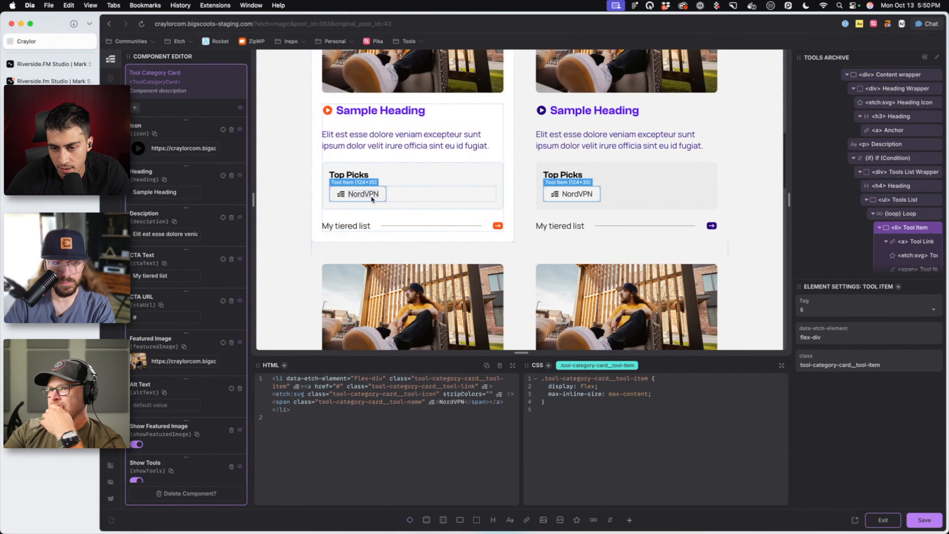
{"action": "left_click", "coordinate": [363, 194]}
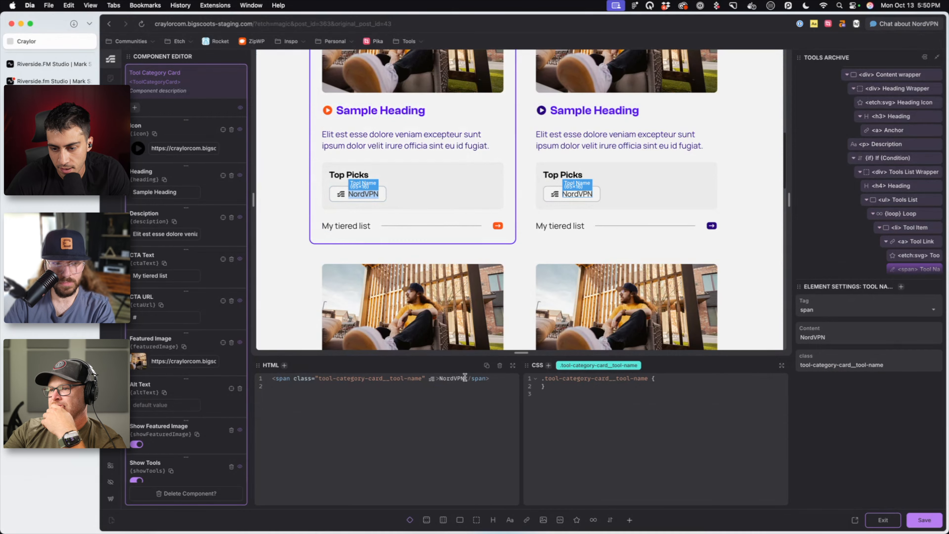
{"action": "type", "text": "{}"}
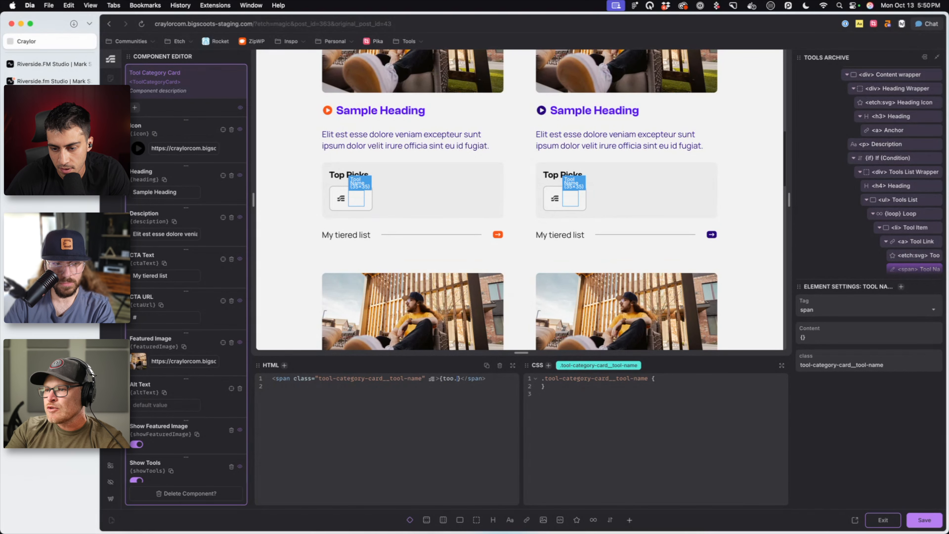
{"action": "type", "text": "tool.title"}
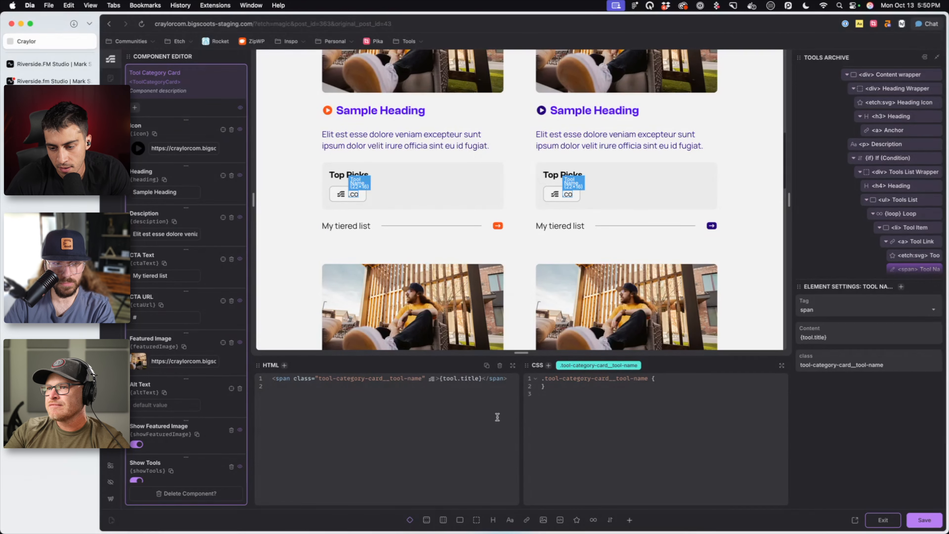
{"action": "left_click", "coordinate": [365, 200]}
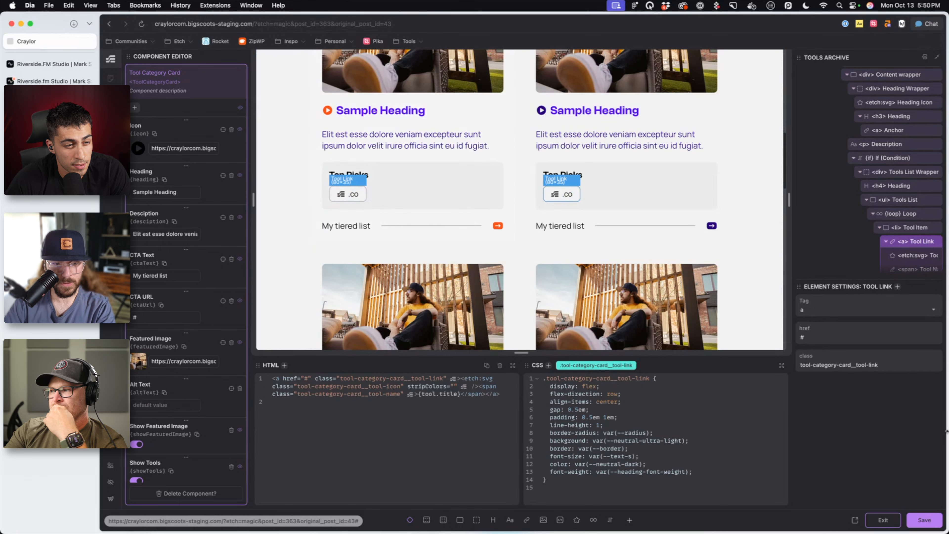
Leave the component and examine the Top Picks on the page's category cards, along with the card and tool categories loop settings
{"action": "left_click", "coordinate": [884, 521]}
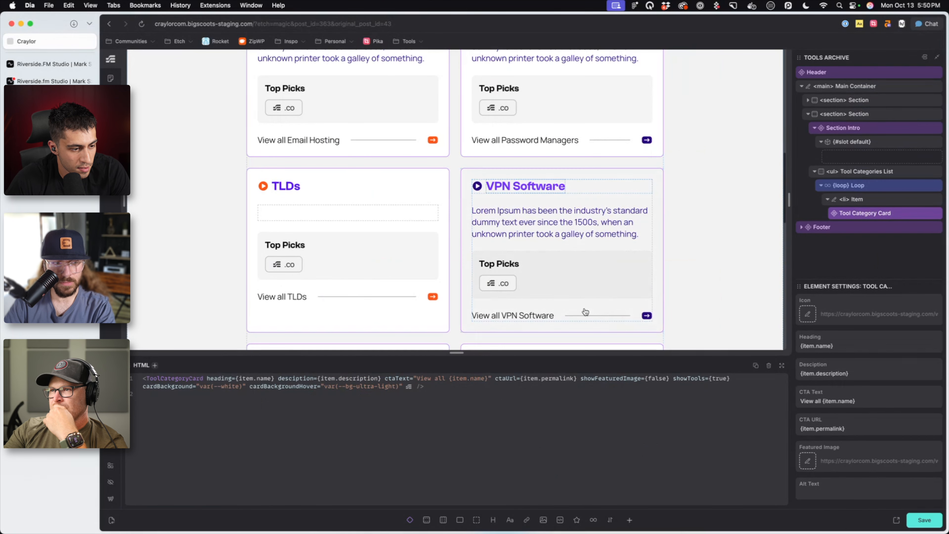
{"action": "scroll", "coordinate": [448, 194], "scroll_direction": "up", "scroll_amount": 3}
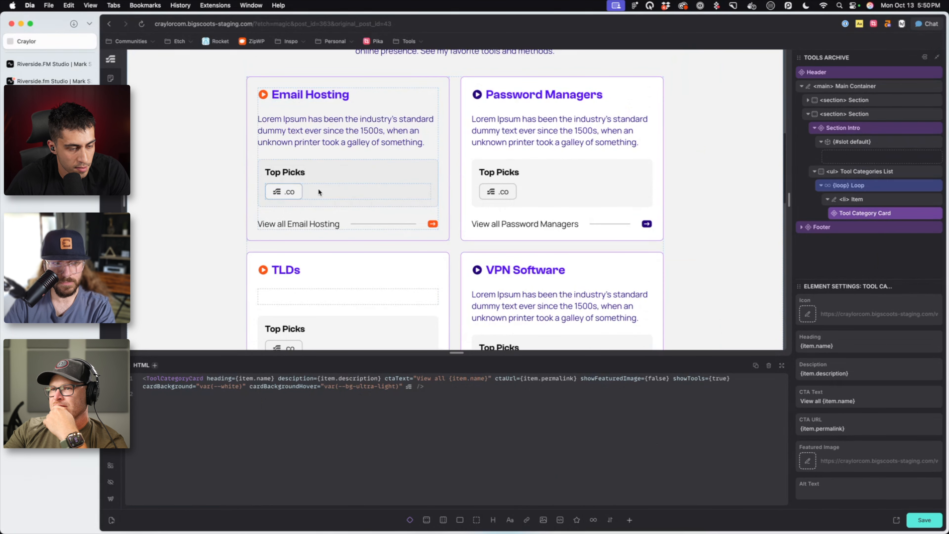
{"action": "right_click", "coordinate": [874, 213]}
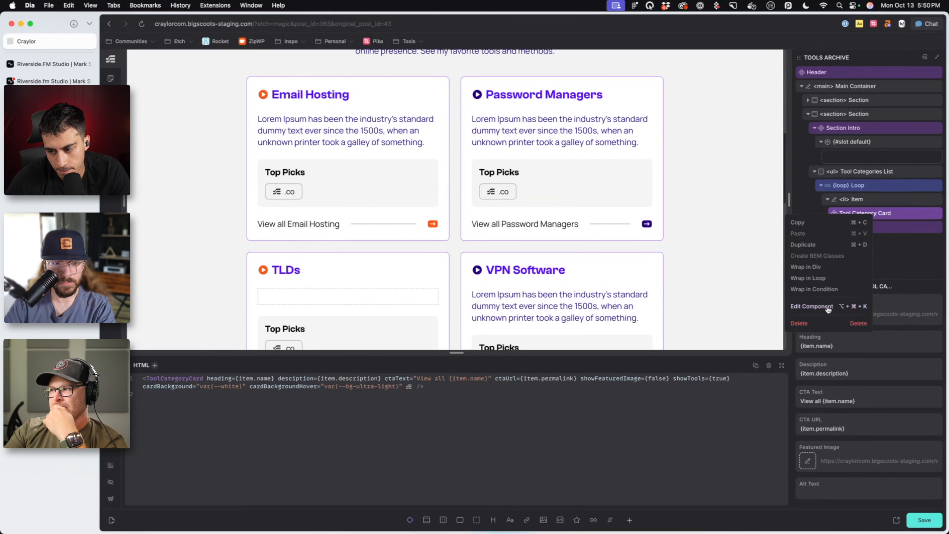
{"action": "left_click", "coordinate": [811, 306]}
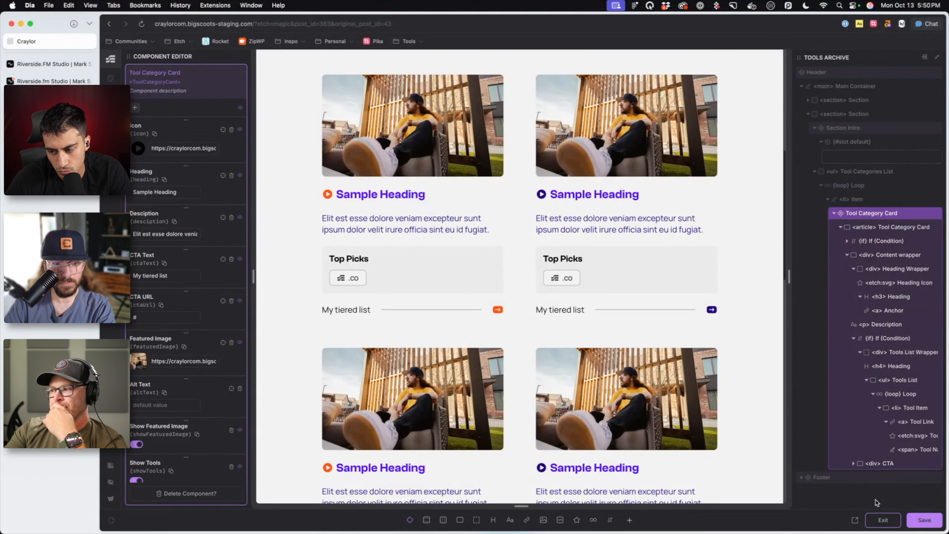
{"action": "left_click", "coordinate": [879, 519]}
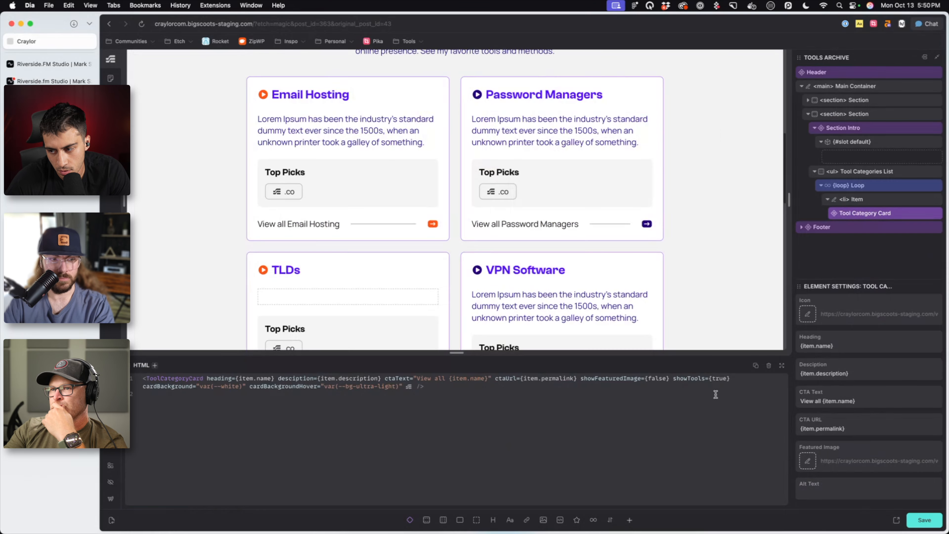
{"action": "left_click", "coordinate": [865, 191]}
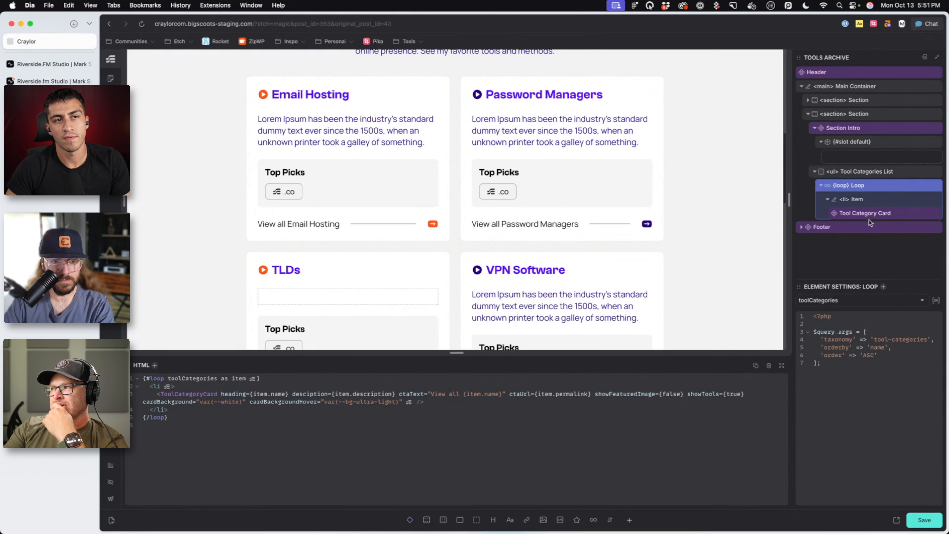
{"action": "left_click", "coordinate": [870, 213]}
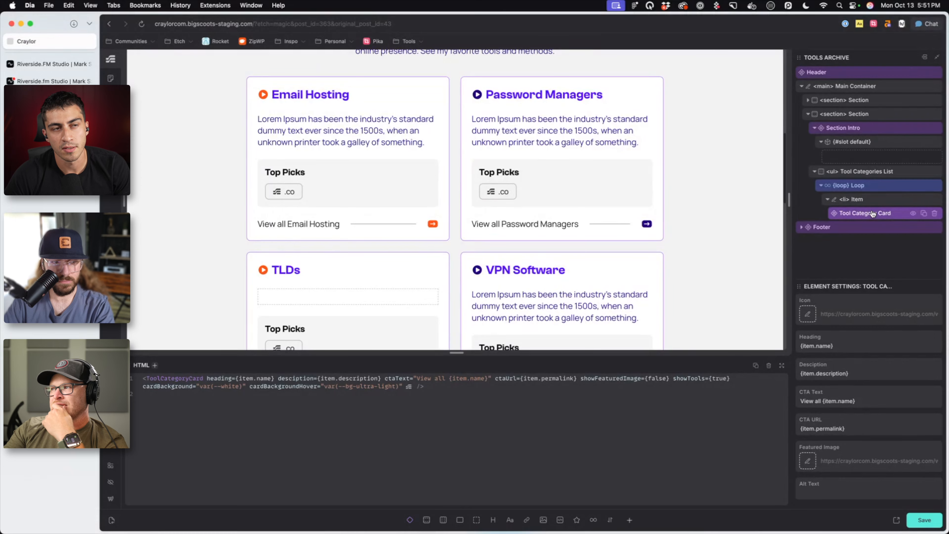
{"action": "left_click", "coordinate": [867, 190]}
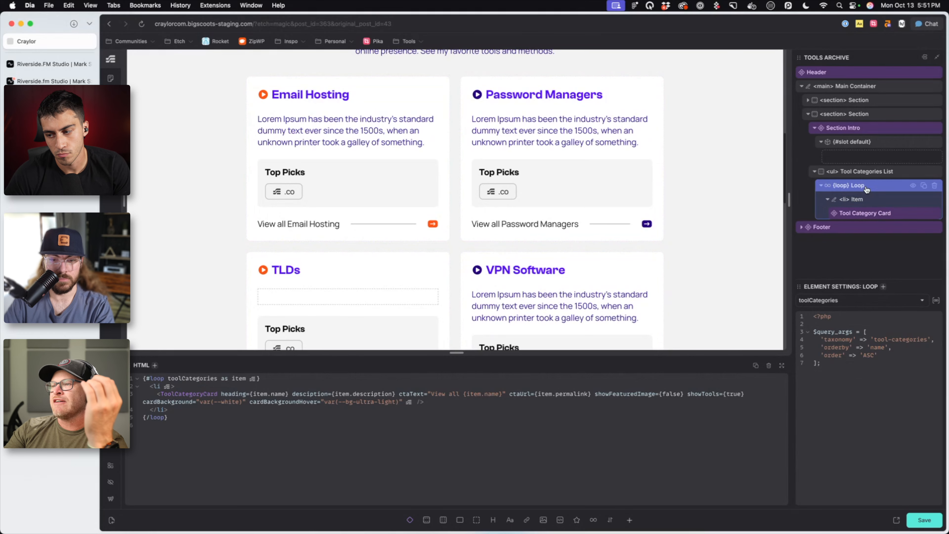
Open the Tool Category Card component for editing and review its properties and the property types available to add
{"action": "left_click", "coordinate": [867, 214]}
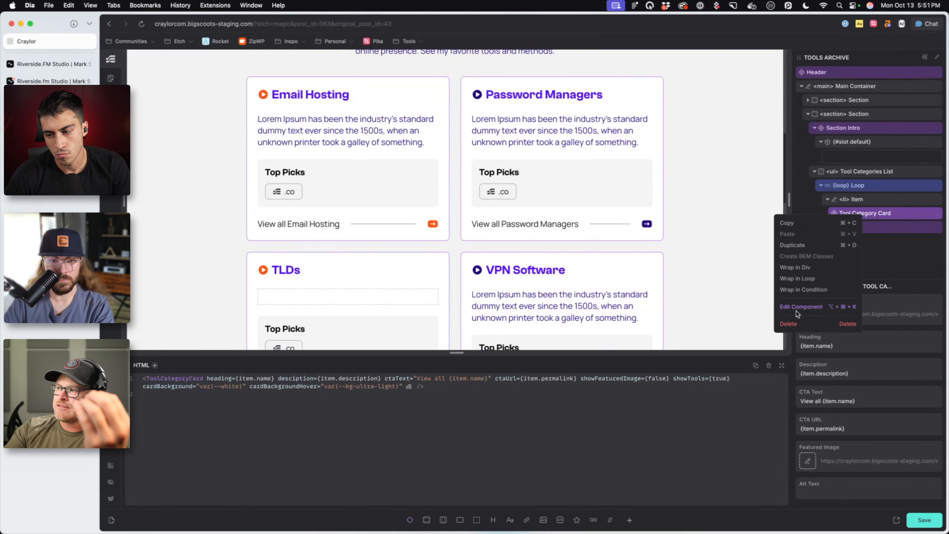
{"action": "left_click", "coordinate": [800, 306]}
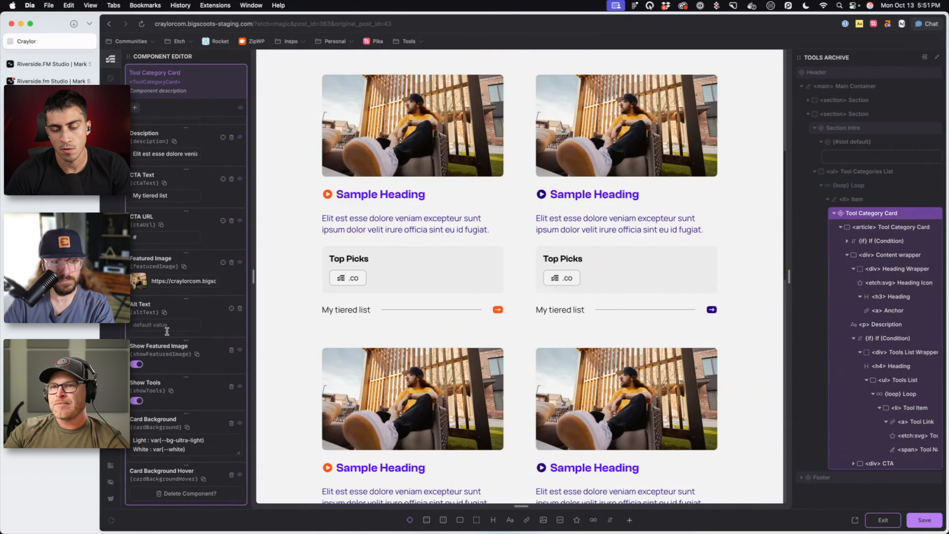
{"action": "scroll", "coordinate": [187, 243], "scroll_direction": "up", "scroll_amount": 3}
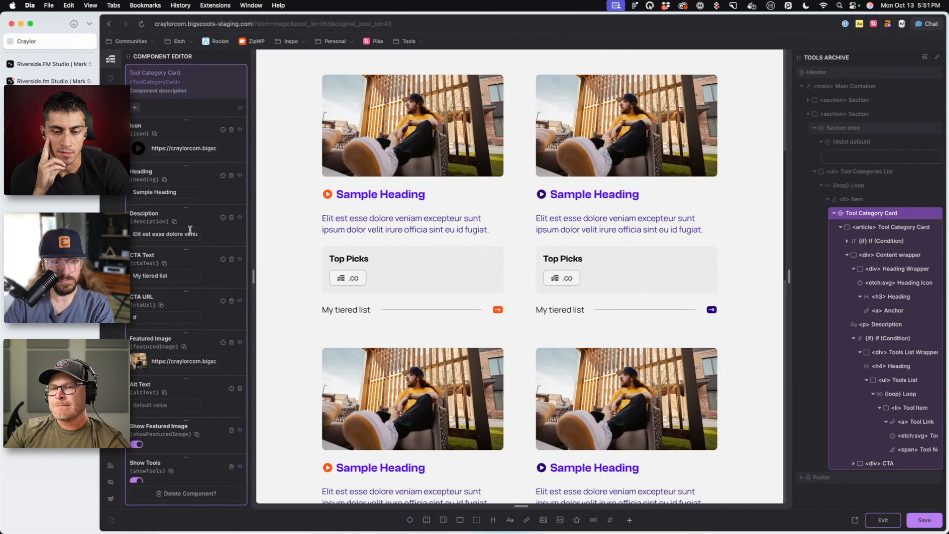
{"action": "scroll", "coordinate": [190, 229], "scroll_direction": "down", "scroll_amount": 3}
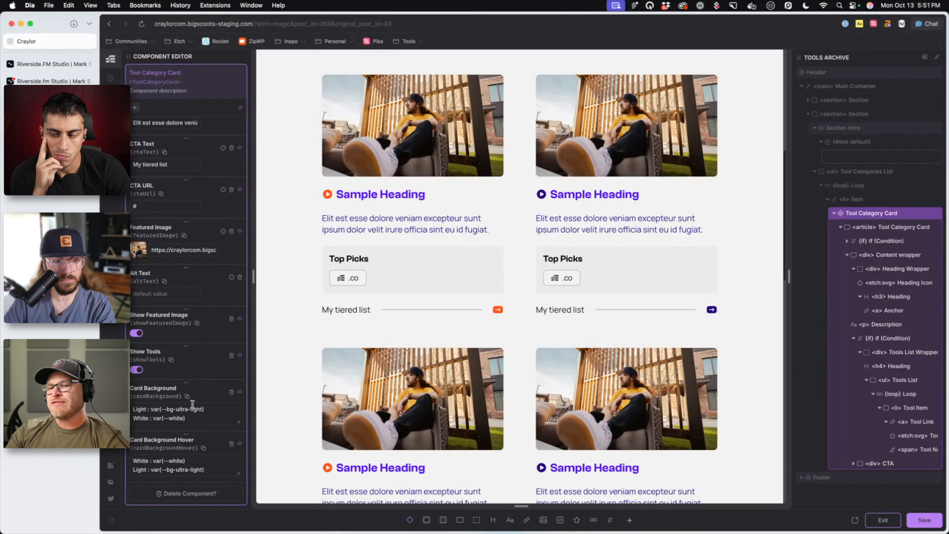
{"action": "scroll", "coordinate": [195, 342], "scroll_direction": "up", "scroll_amount": 3}
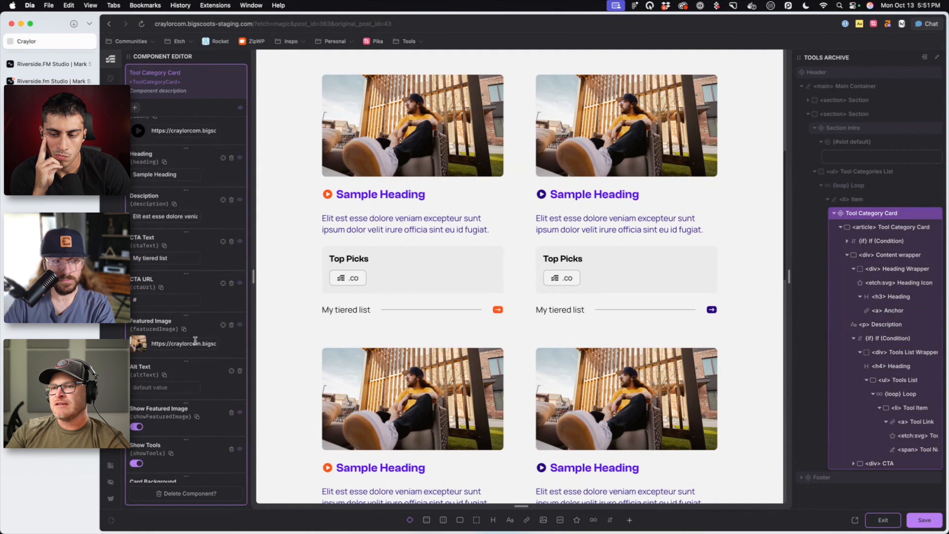
{"action": "scroll", "coordinate": [195, 343], "scroll_direction": "down", "scroll_amount": 3}
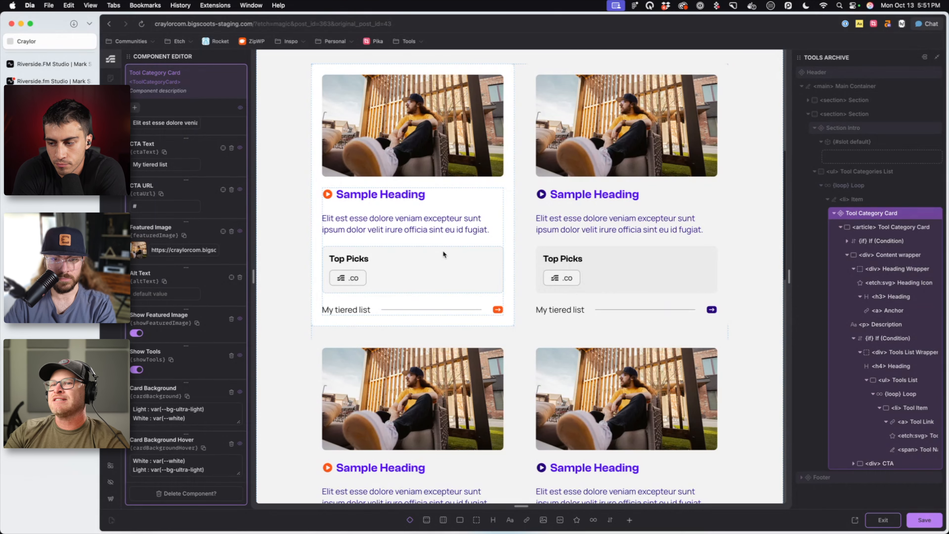
{"action": "scroll", "coordinate": [161, 137], "scroll_direction": "up", "scroll_amount": 5}
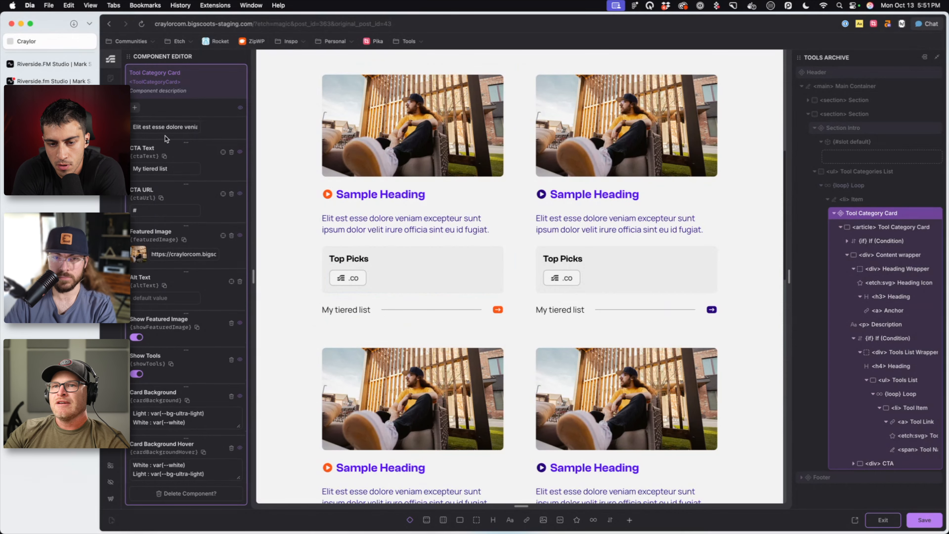
{"action": "left_click", "coordinate": [134, 108]}
{"action": "left_click", "coordinate": [135, 108]}
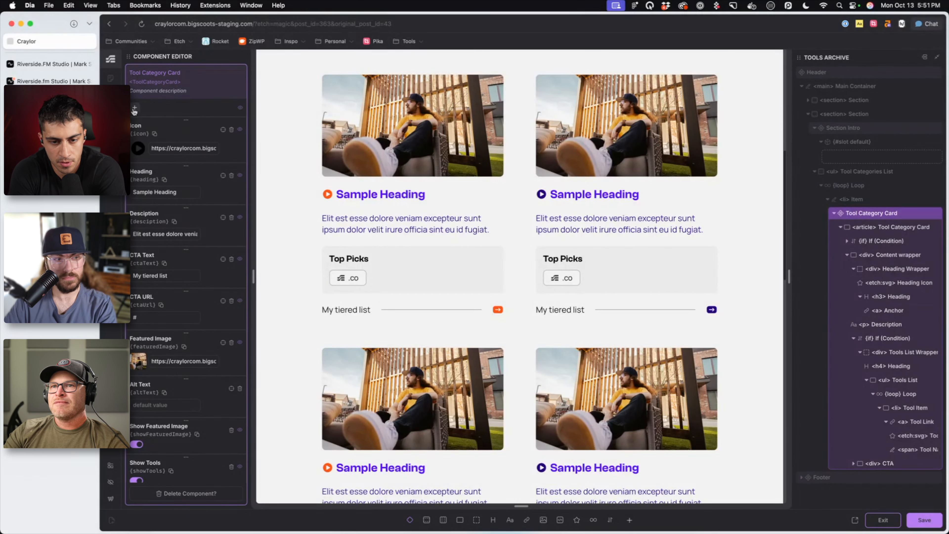
{"action": "left_click", "coordinate": [135, 108]}
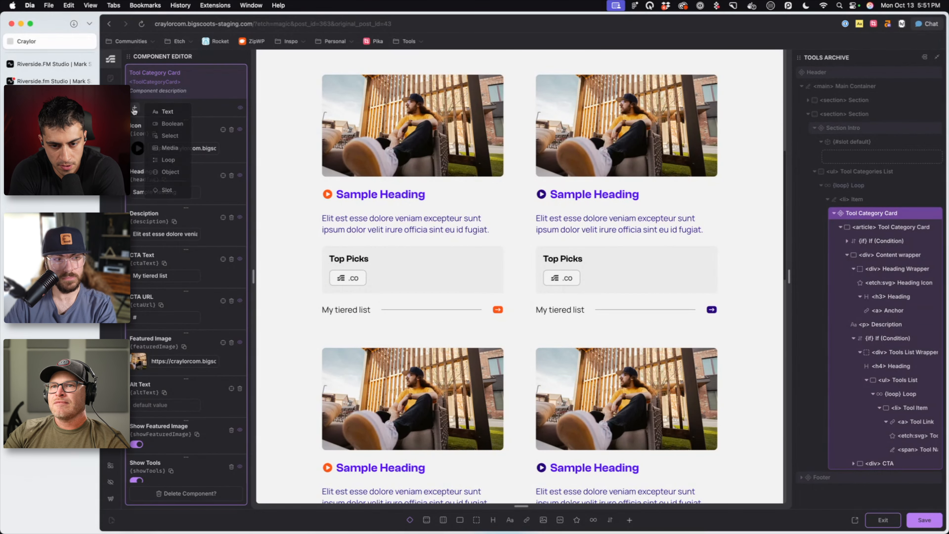
{"action": "left_click", "coordinate": [212, 116]}
{"action": "scroll", "coordinate": [174, 215], "scroll_direction": "down", "scroll_amount": 5}
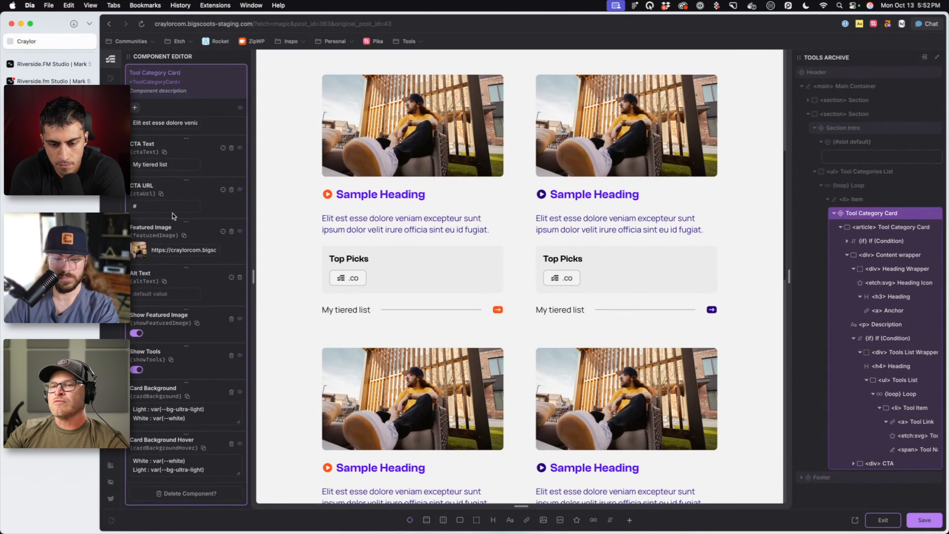
{"action": "scroll", "coordinate": [171, 221], "scroll_direction": "up", "scroll_amount": 4}
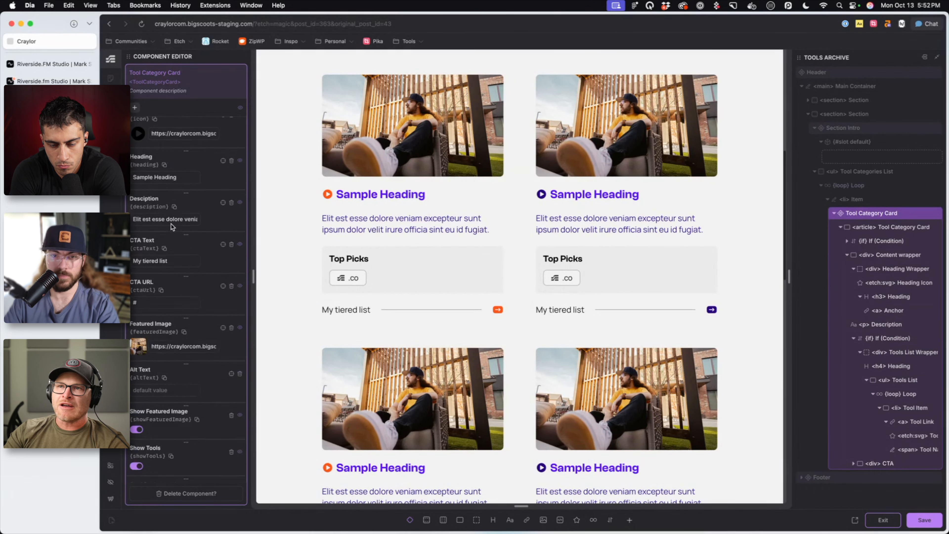
{"action": "scroll", "coordinate": [171, 224], "scroll_direction": "down", "scroll_amount": 4}
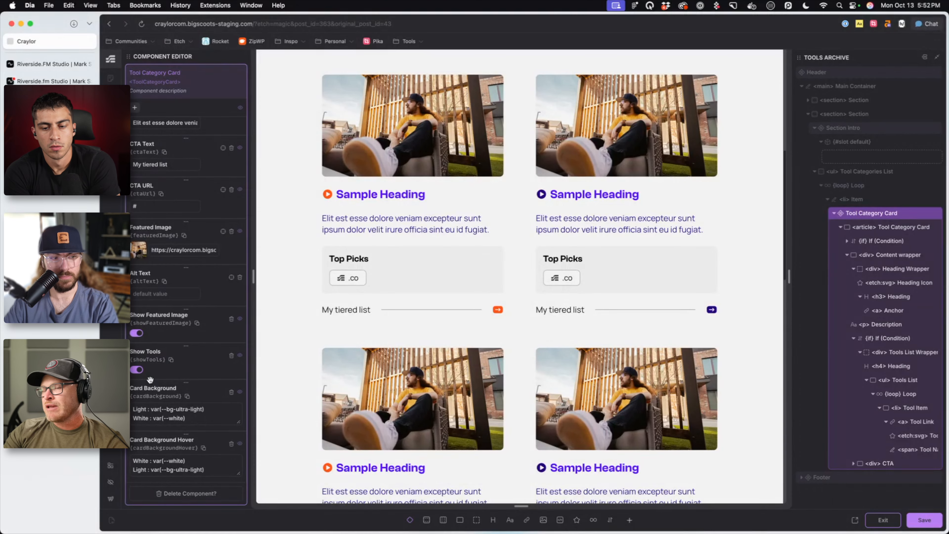
Review the Tool Category Card's properties, then save the component and leave its editing mode
{"action": "scroll", "coordinate": [170, 167], "scroll_direction": "up", "scroll_amount": 4}
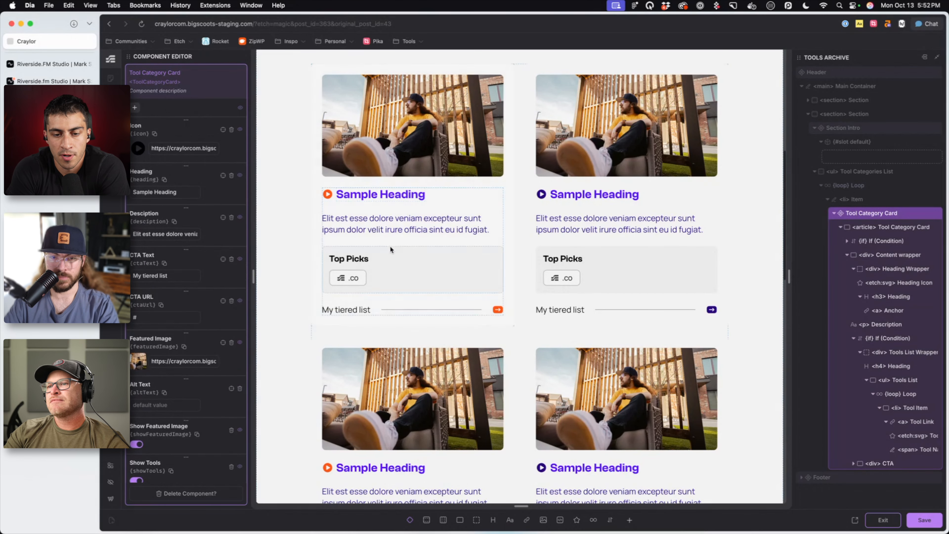
{"action": "scroll", "coordinate": [185, 376], "scroll_direction": "down", "scroll_amount": 4}
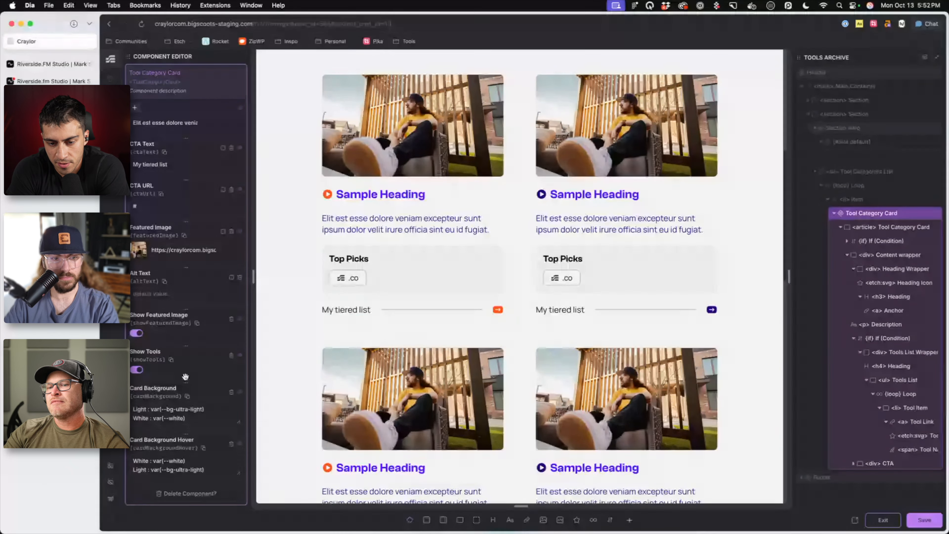
{"action": "scroll", "coordinate": [186, 375], "scroll_direction": "up", "scroll_amount": 4}
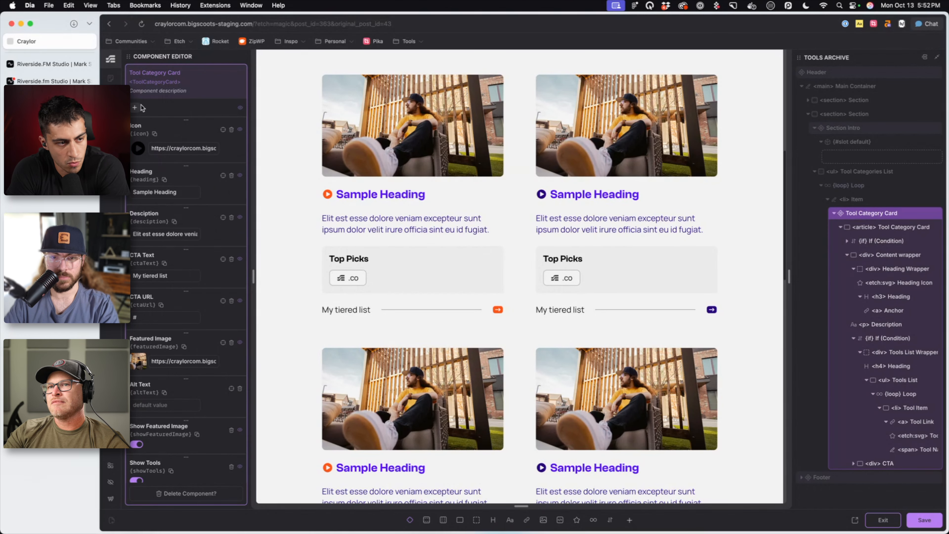
{"action": "left_click", "coordinate": [924, 521]}
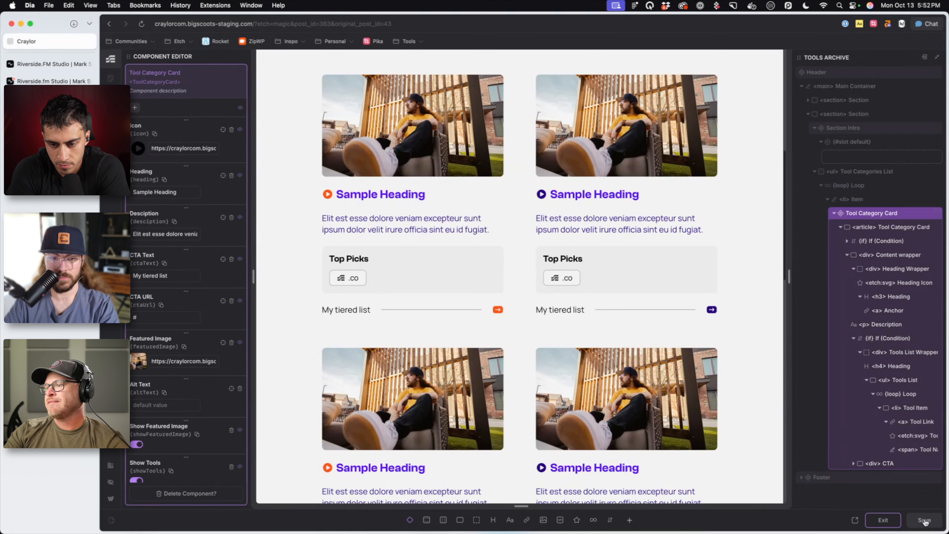
{"action": "left_click", "coordinate": [882, 520]}
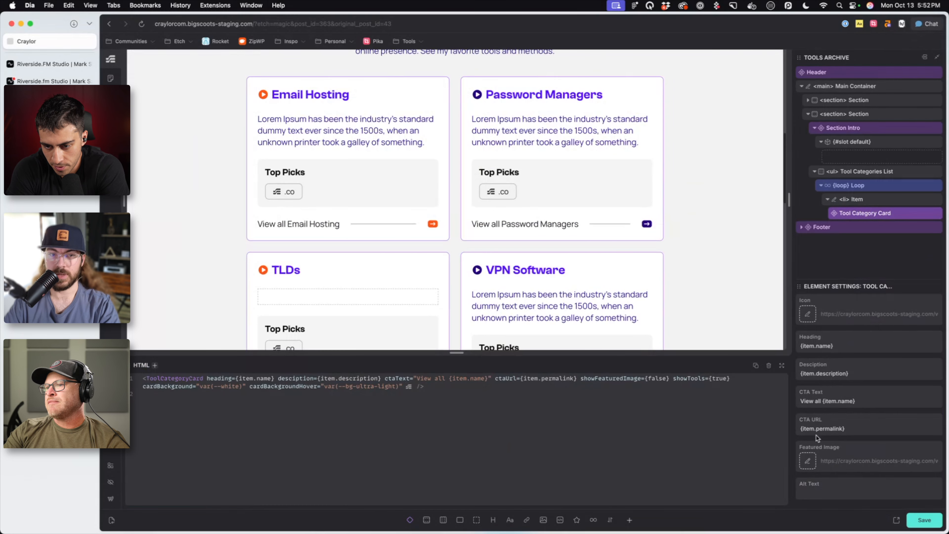
Examine the page's intro sections and the Top Picks on the category cards, and select the section that holds the Tool Categories List
{"action": "scroll", "coordinate": [651, 238], "scroll_direction": "up", "scroll_amount": 5}
{"action": "scroll", "coordinate": [651, 233], "scroll_direction": "down", "scroll_amount": 10}
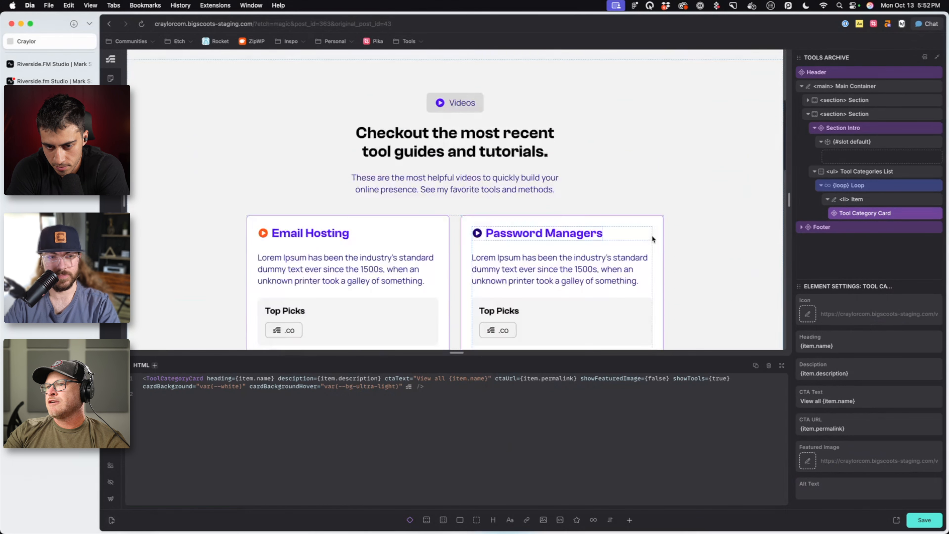
{"action": "scroll", "coordinate": [651, 234], "scroll_direction": "up", "scroll_amount": 10}
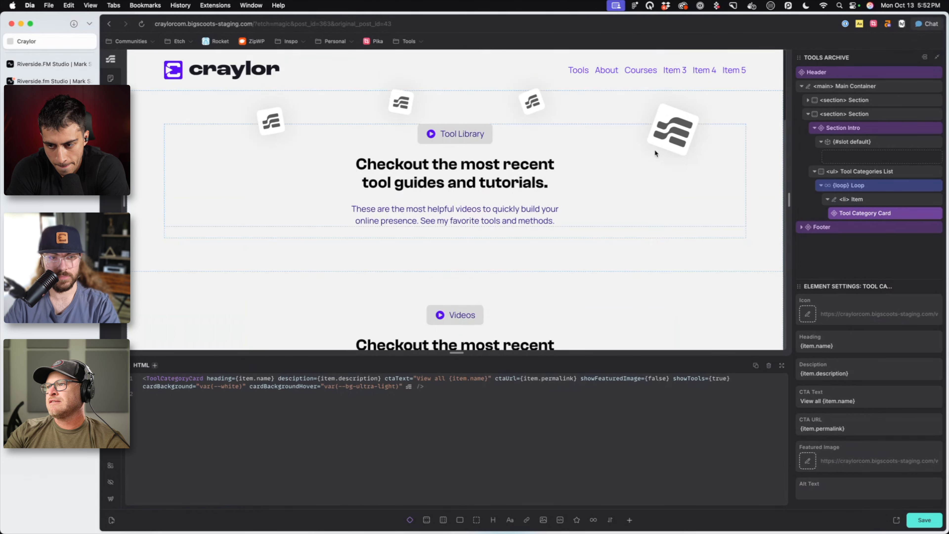
{"action": "scroll", "coordinate": [565, 308], "scroll_direction": "down", "scroll_amount": 6}
{"action": "scroll", "coordinate": [570, 281], "scroll_direction": "up", "scroll_amount": 3}
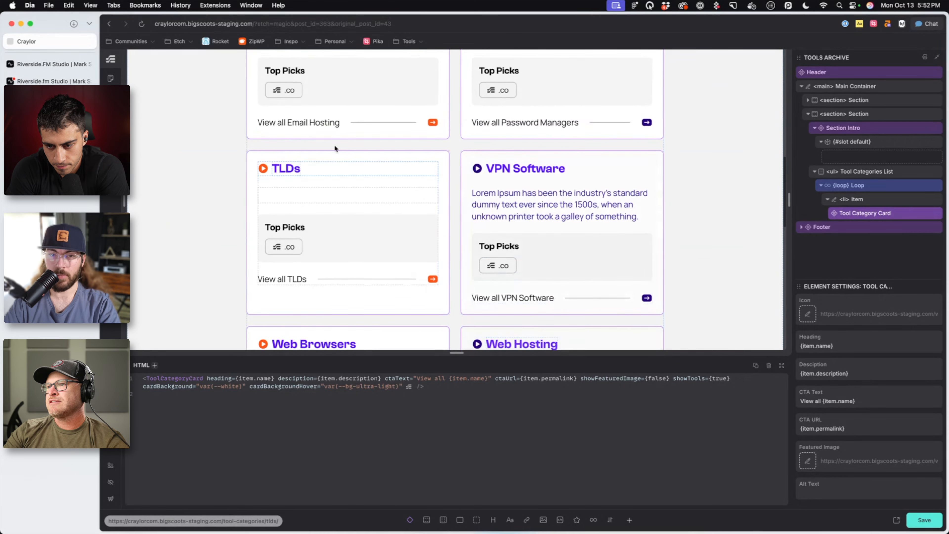
{"action": "scroll", "coordinate": [572, 226], "scroll_direction": "up", "scroll_amount": 3}
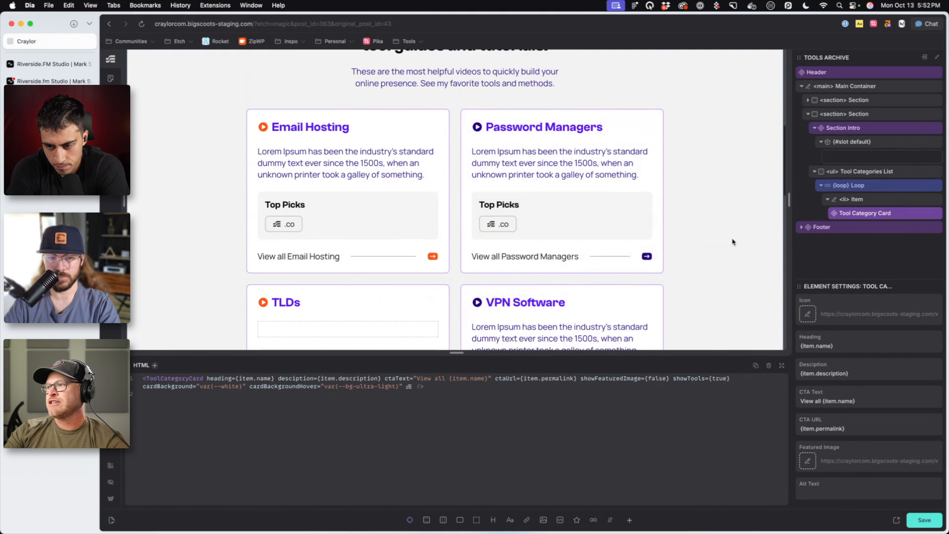
{"action": "left_click", "coordinate": [699, 224]}
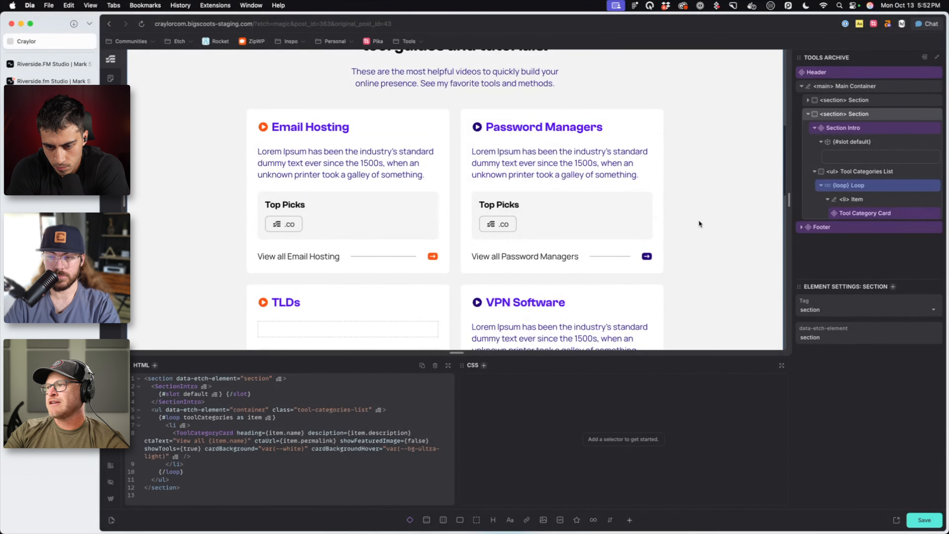